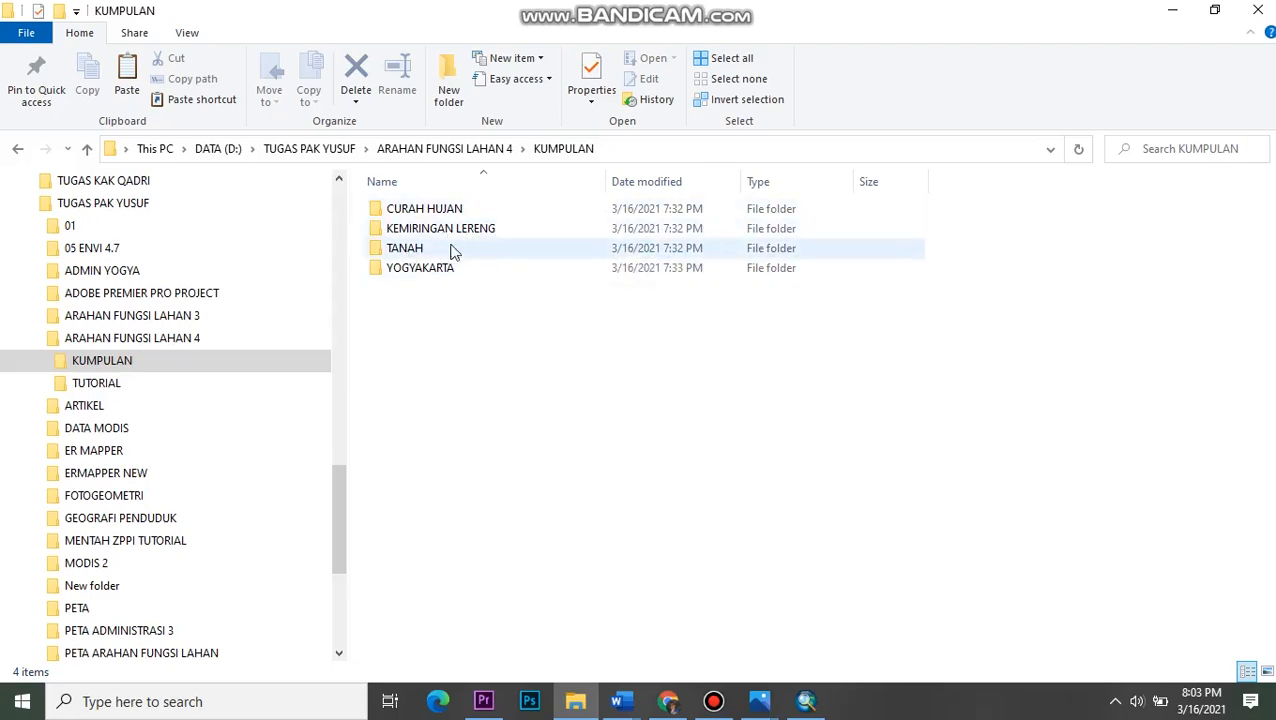
# - Switch to the untitled ArcMap document and display the Table Of Contents window
pyautogui.click(611, 376)
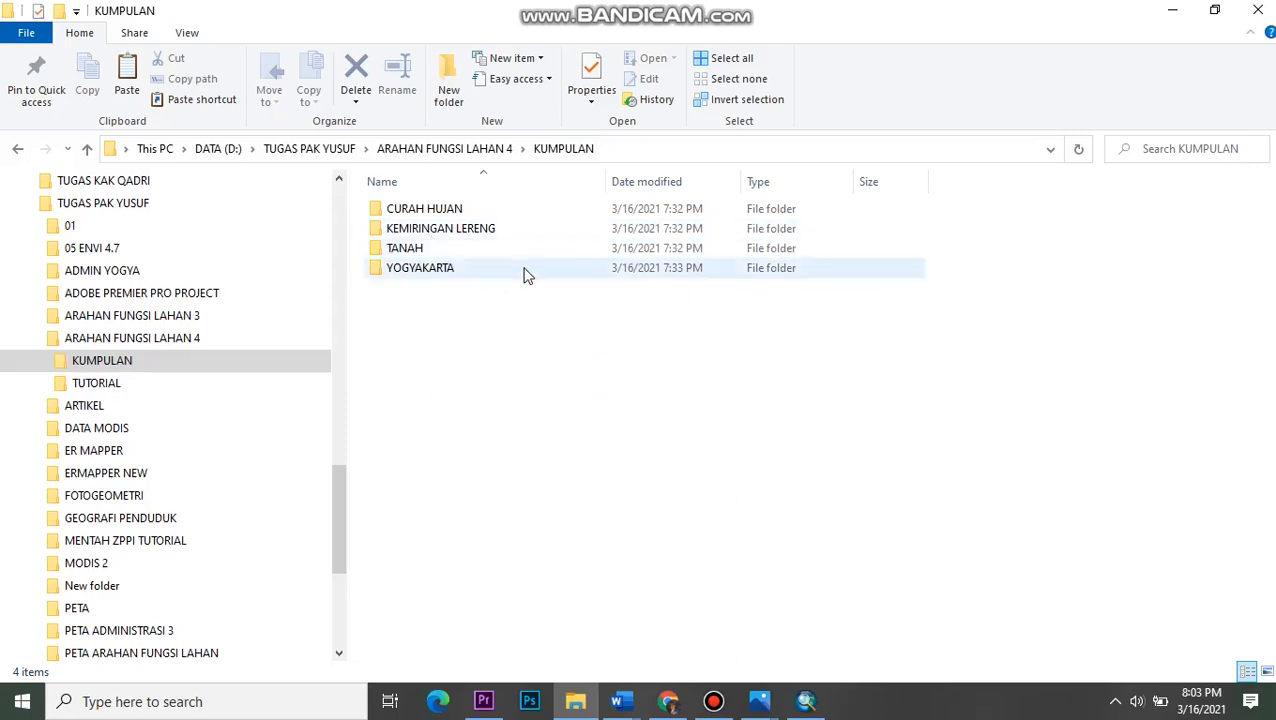
pyautogui.moveTo(818, 708)
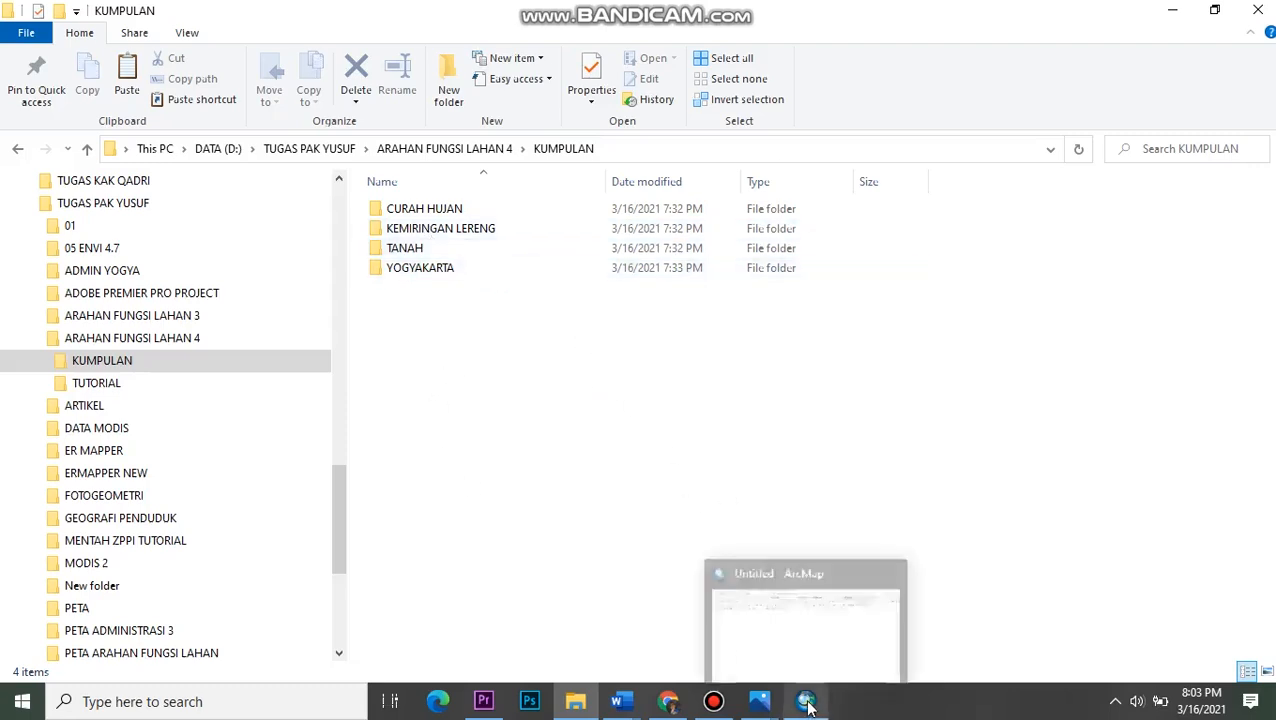
pyautogui.click(809, 661)
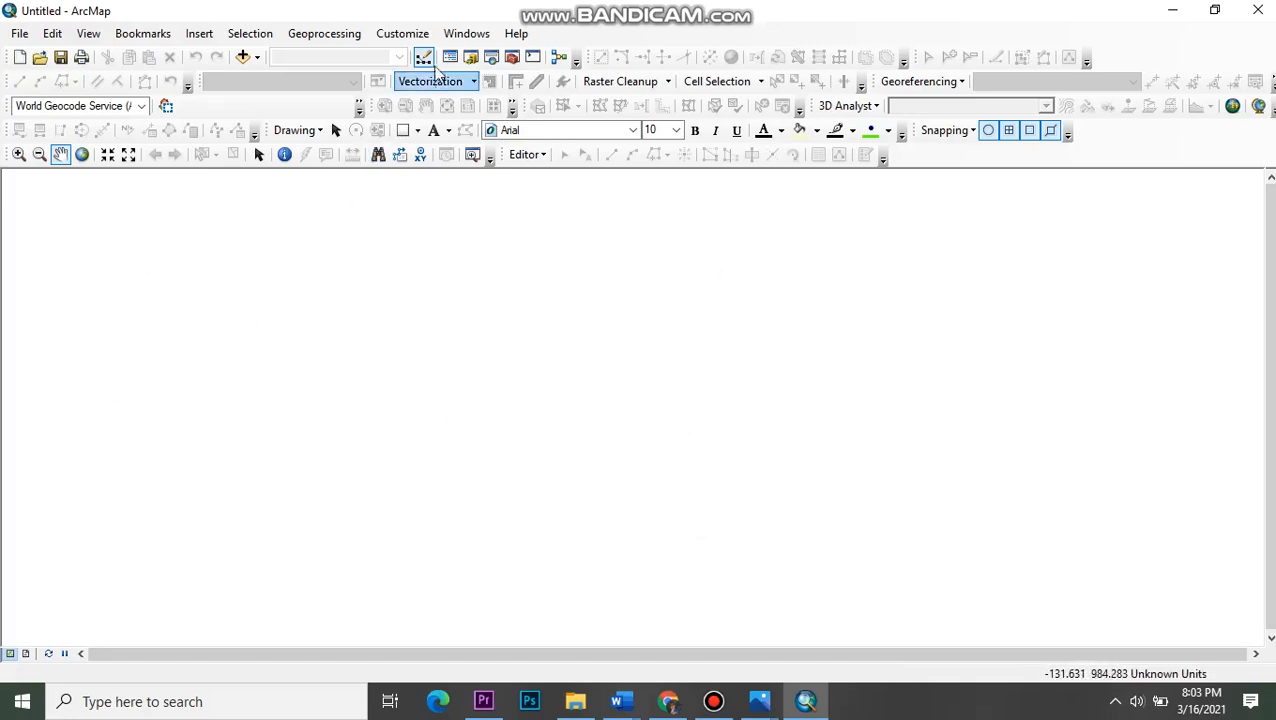
pyautogui.click(480, 35)
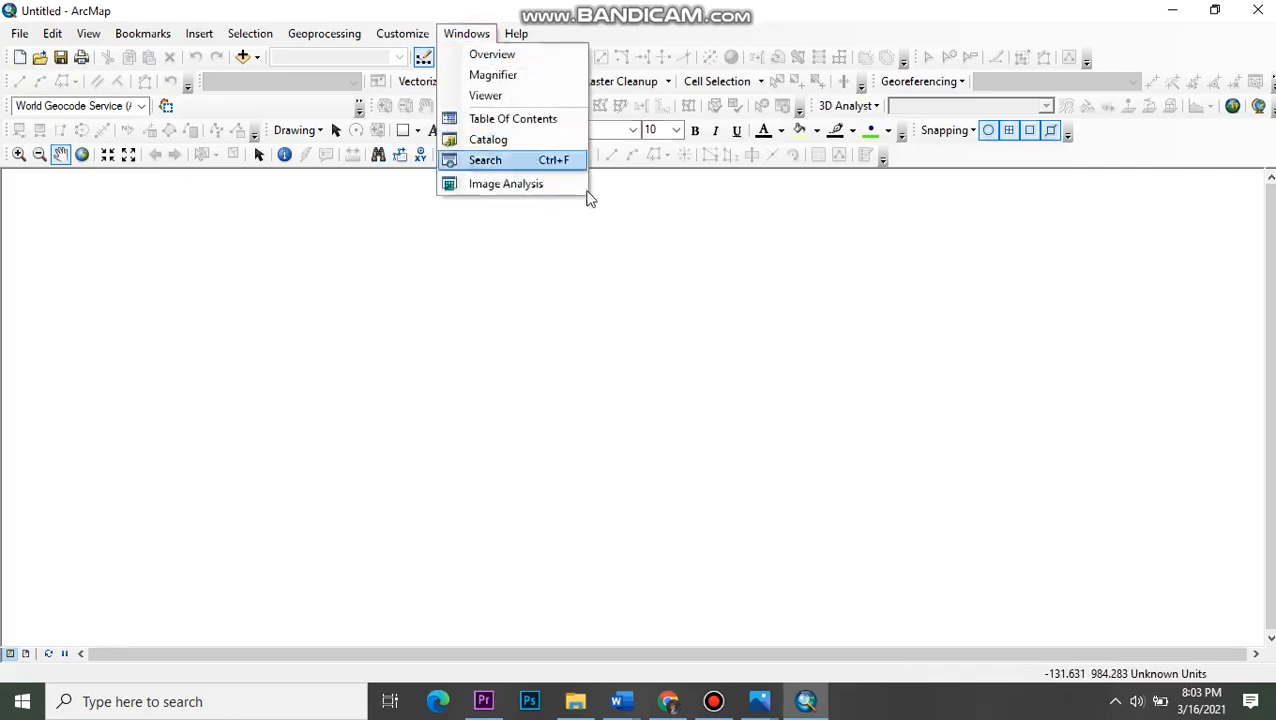
pyautogui.click(565, 122)
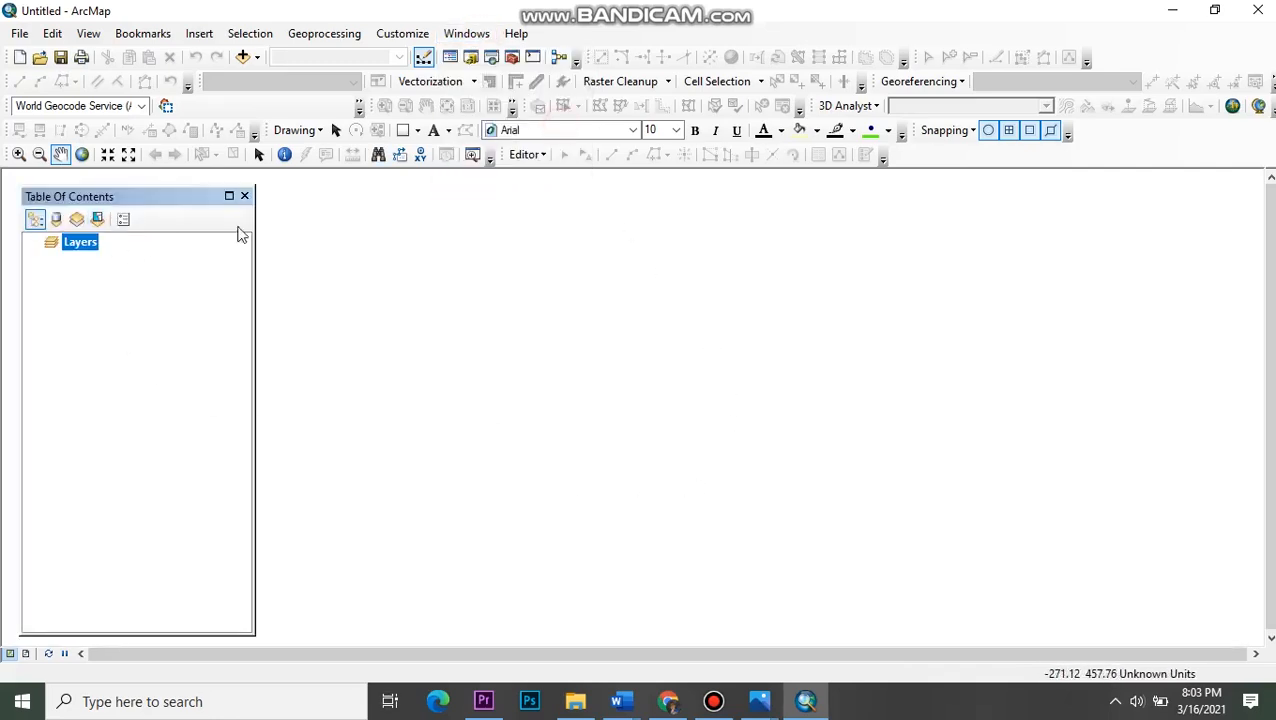
# - Start a new folder connection for adding data and expand drive D: in the folder tree
pyautogui.click(243, 61)
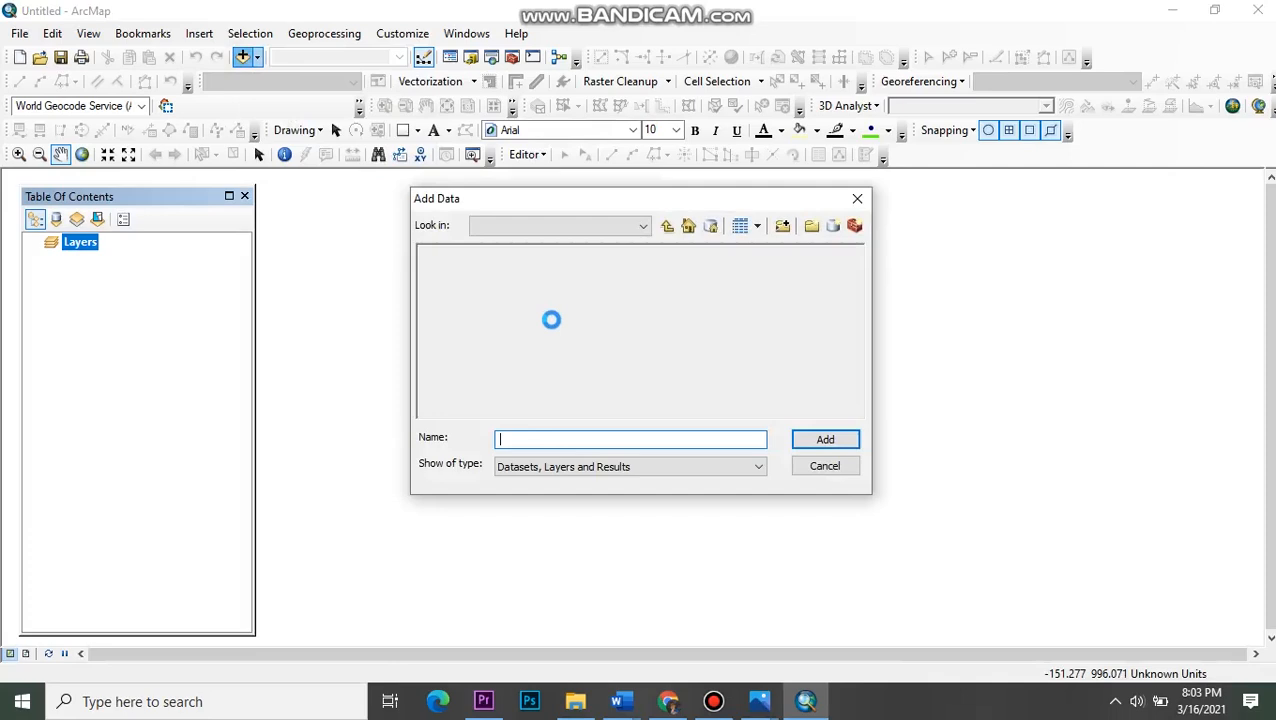
pyautogui.click(646, 226)
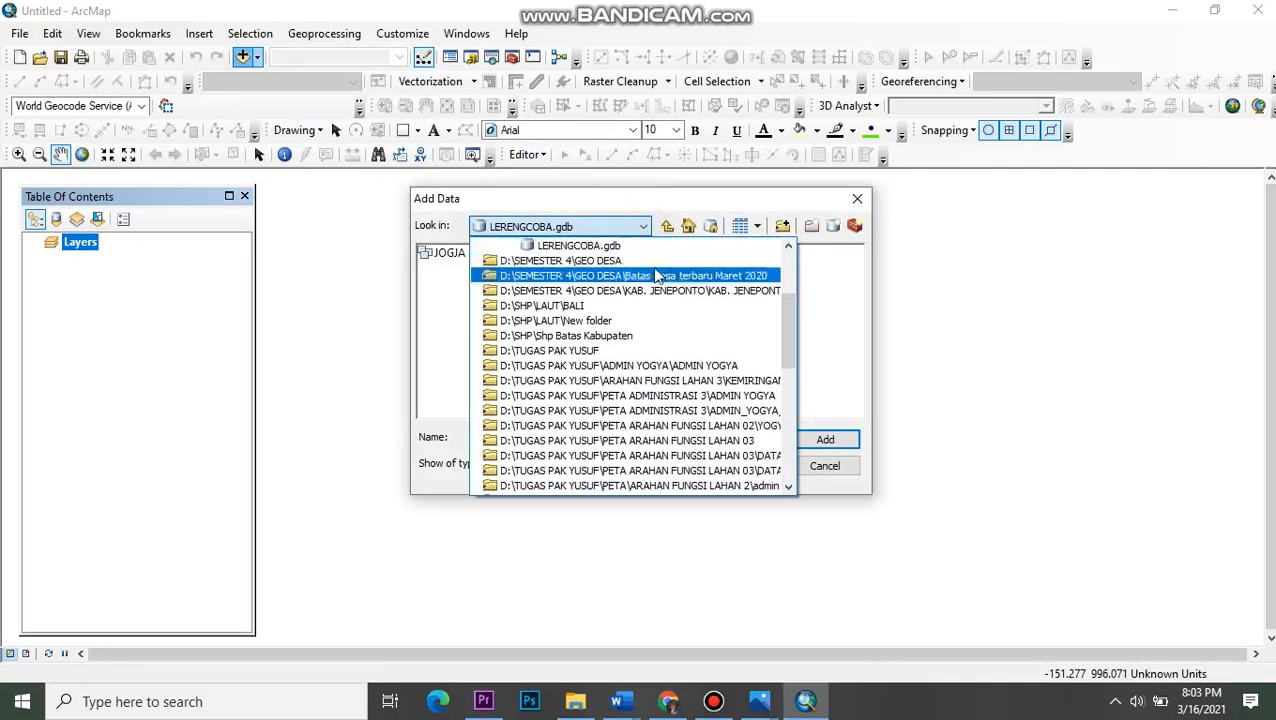
pyautogui.click(786, 228)
pyautogui.click(784, 225)
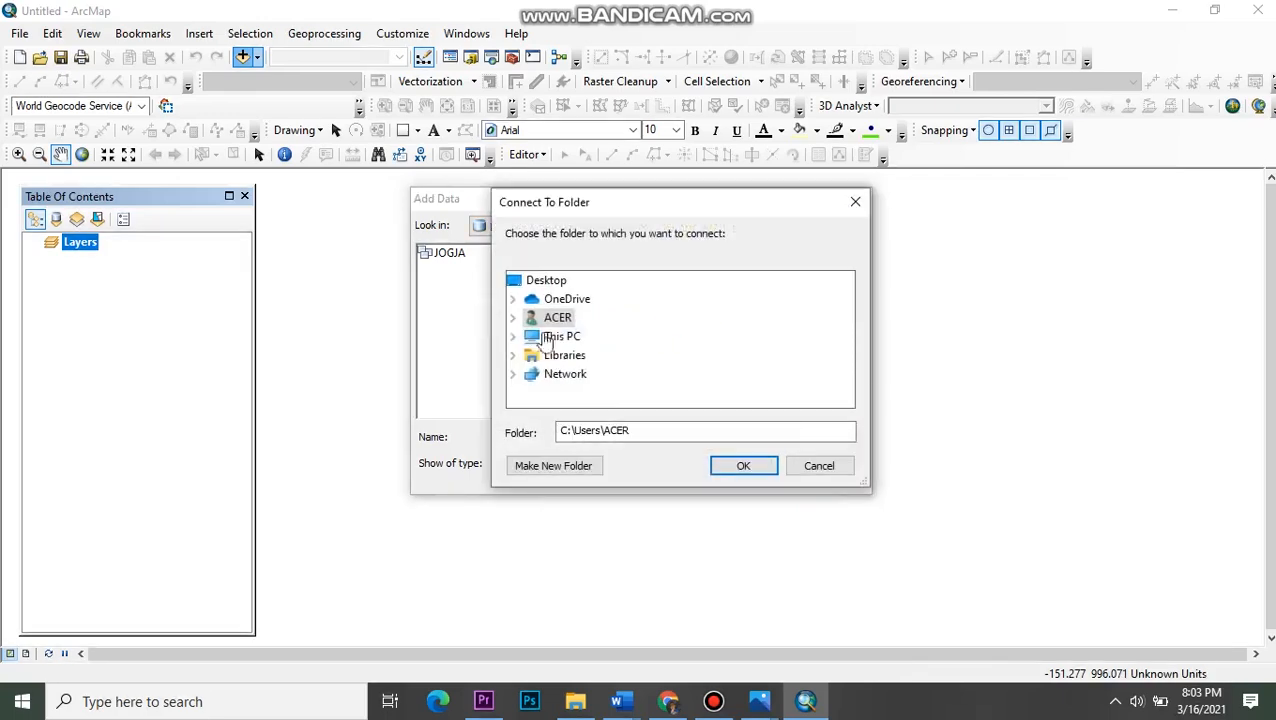
pyautogui.click(560, 337)
pyautogui.doubleClick(563, 340)
pyautogui.scroll(-2, 592, 384)
pyautogui.click(597, 345)
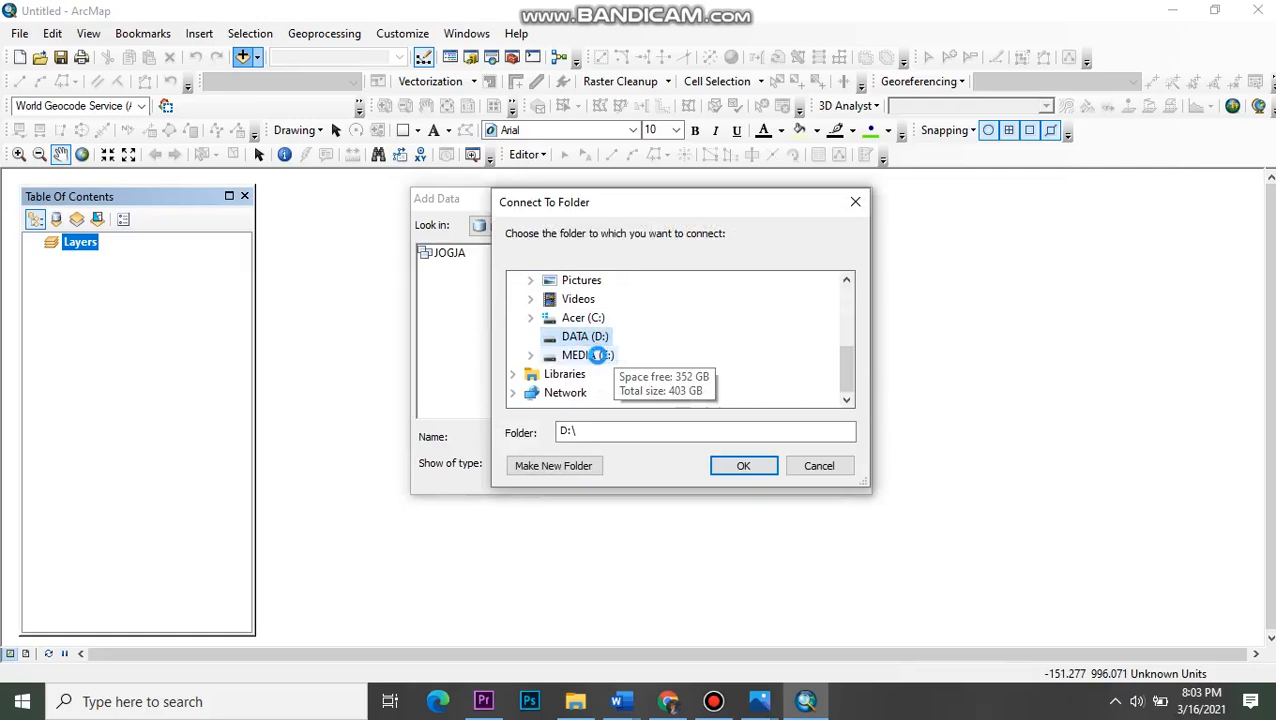
pyautogui.doubleClick(598, 347)
pyautogui.scroll(-3, 612, 356)
pyautogui.scroll(-8, 612, 356)
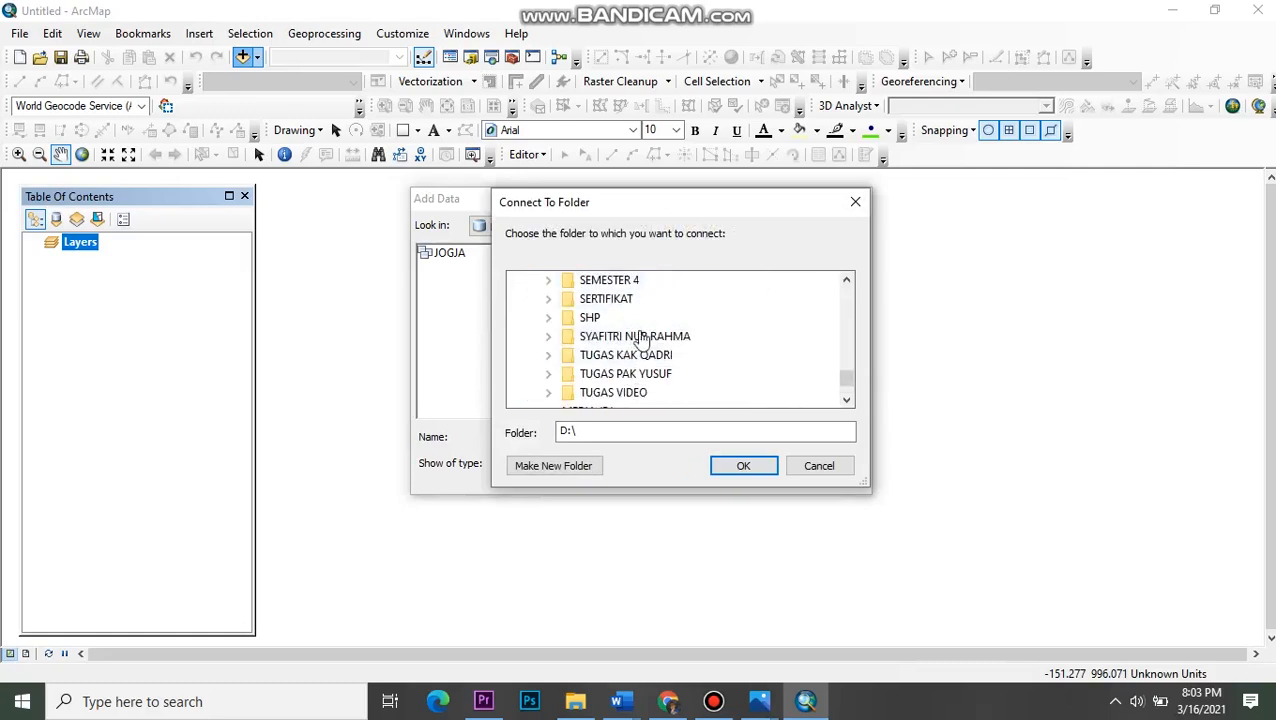
# - Connect to the YOGYAKARTA folder inside ARAHAN FUNGSI LAHAN 4\KUMPULAN on drive D:
pyautogui.doubleClick(638, 373)
pyautogui.scroll(-7, 640, 345)
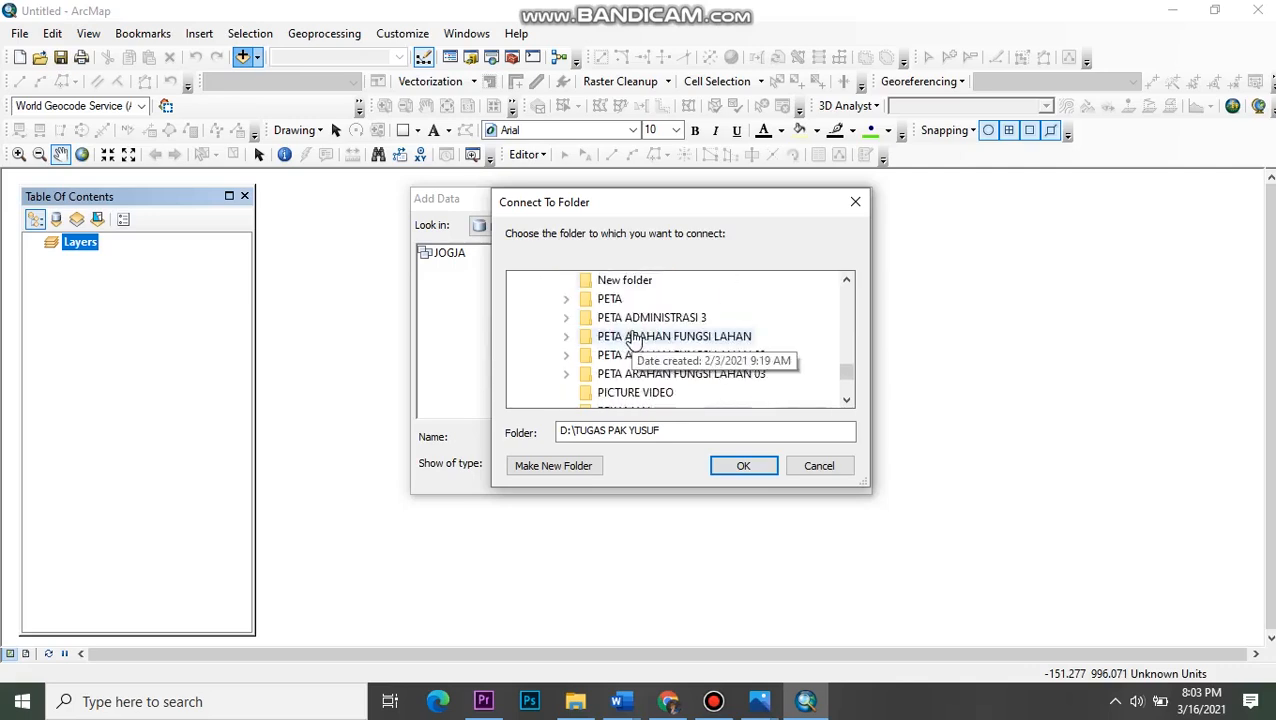
pyautogui.scroll(1, 770, 387)
pyautogui.scroll(1, 770, 387)
pyautogui.scroll(2, 712, 361)
pyautogui.scroll(-2, 724, 368)
pyautogui.scroll(-1, 730, 362)
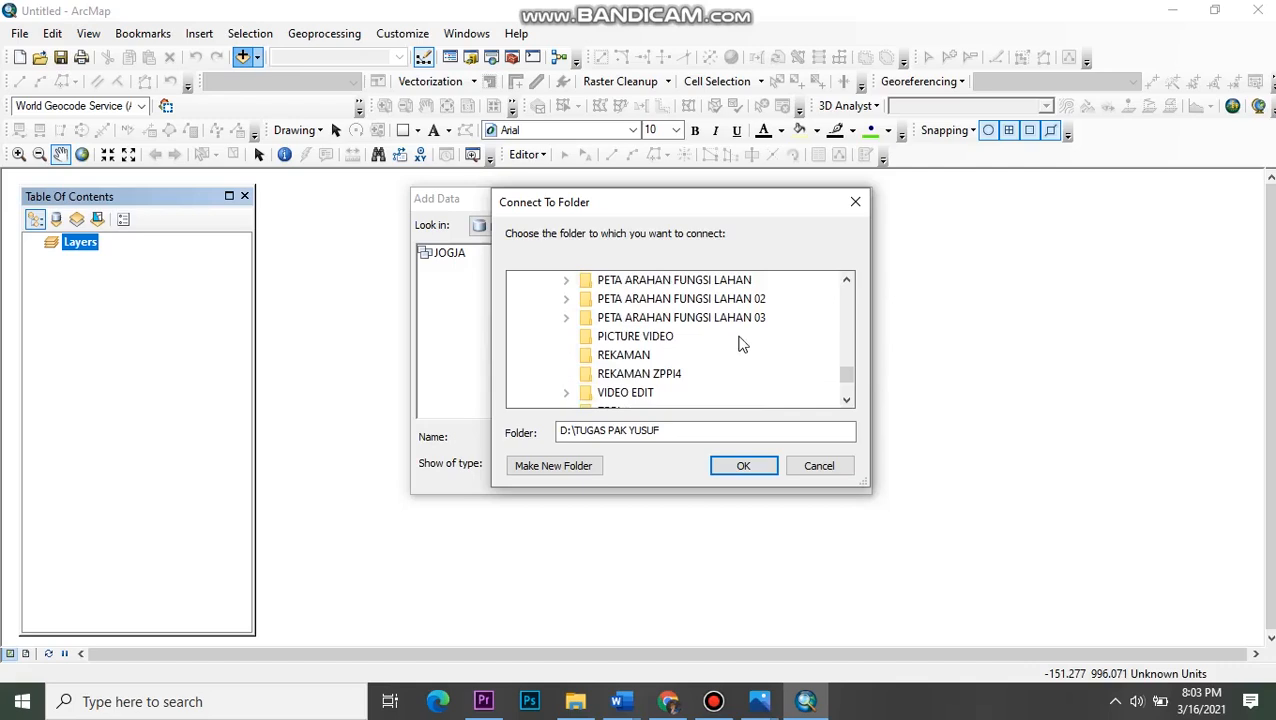
pyautogui.scroll(4, 740, 343)
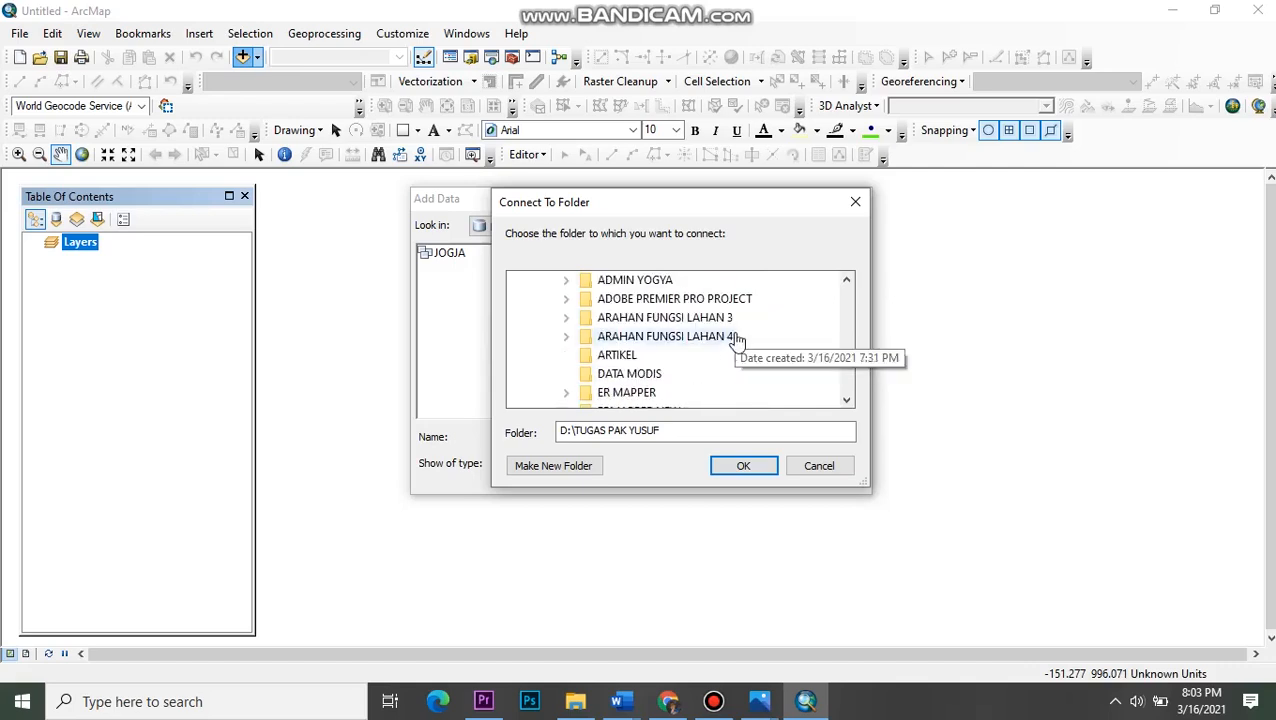
pyautogui.doubleClick(700, 340)
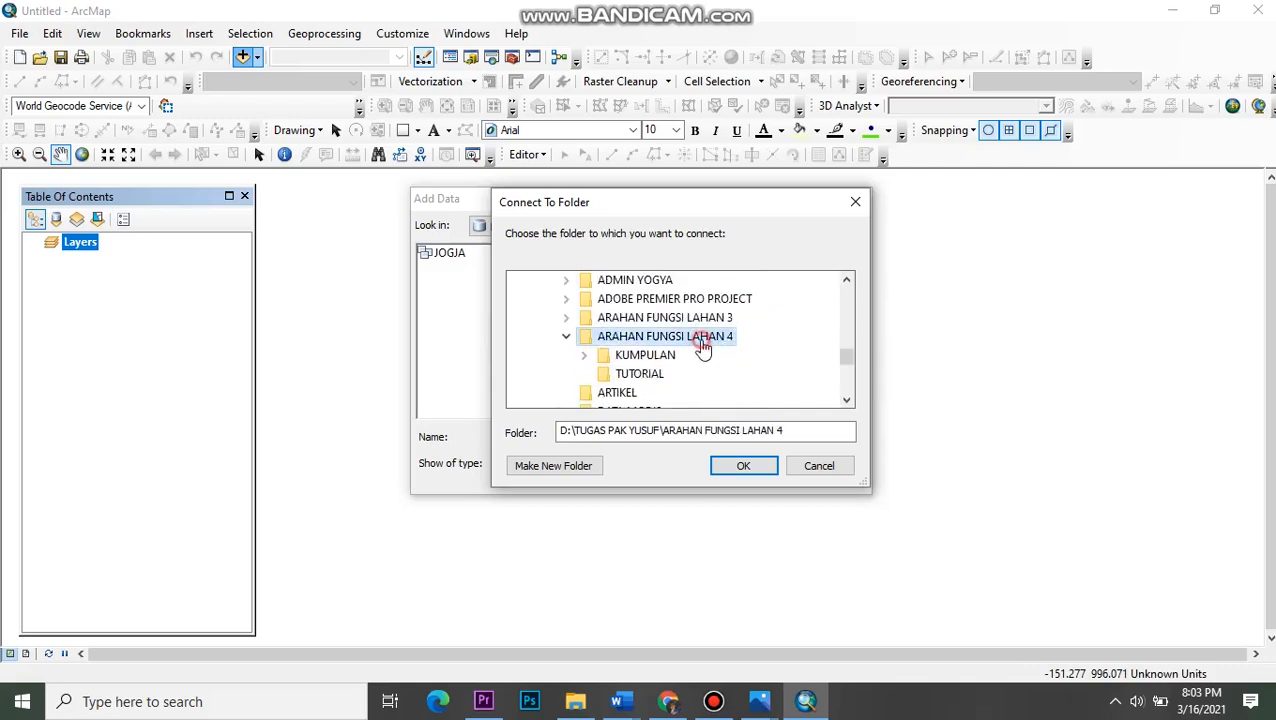
pyautogui.doubleClick(642, 356)
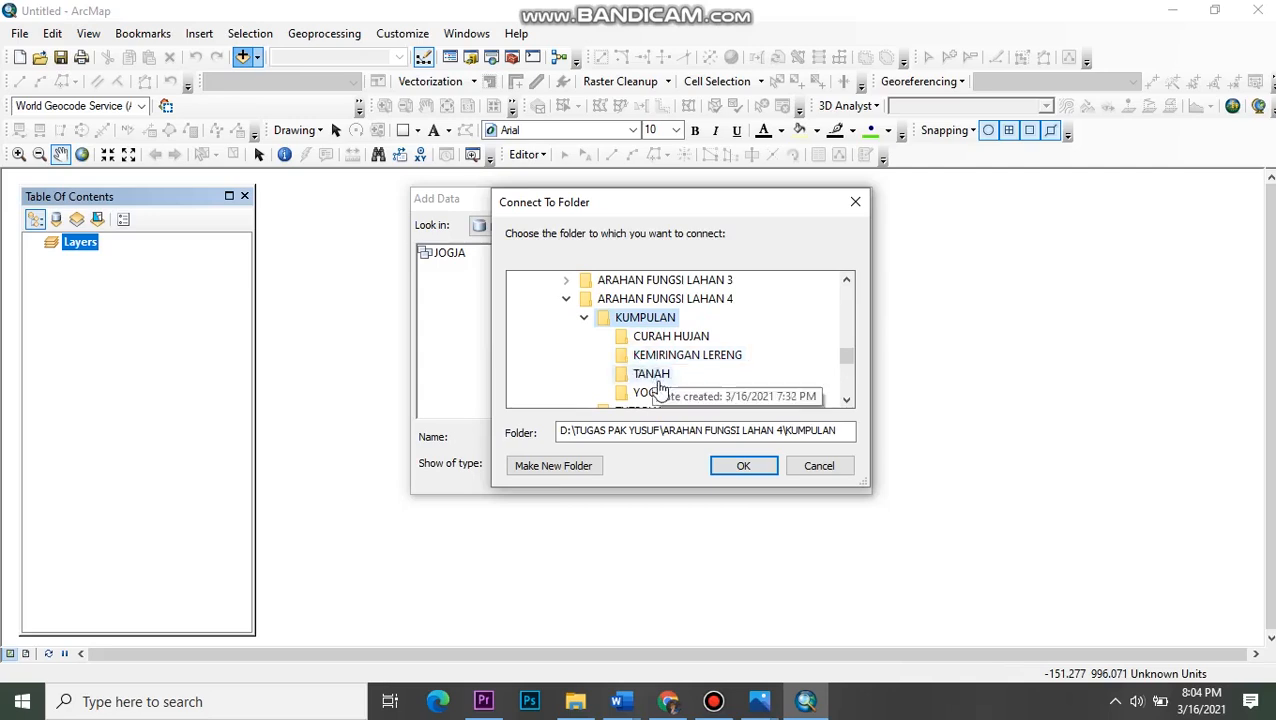
pyautogui.click(665, 392)
pyautogui.click(742, 470)
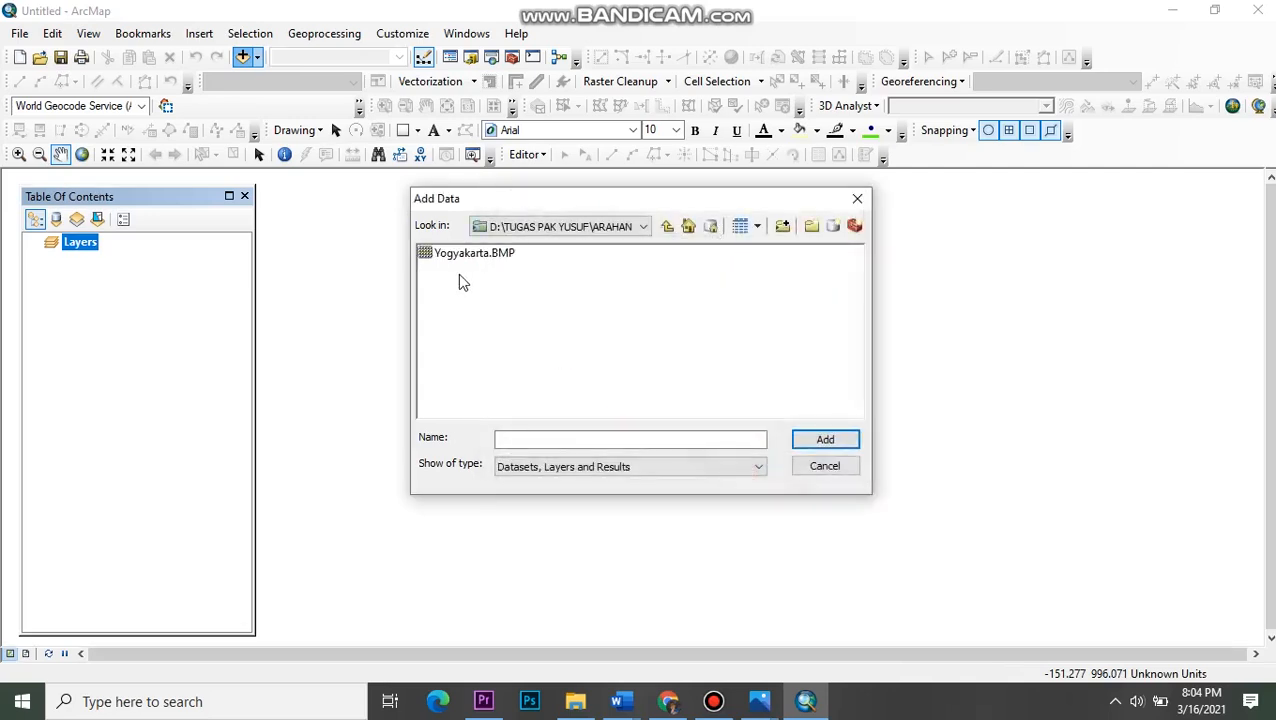
# - Add Yogyakarta.BMP to the map, building pyramids with Nearest Neighbor resampling and default compression, and accept the missing spatial reference
pyautogui.click(470, 256)
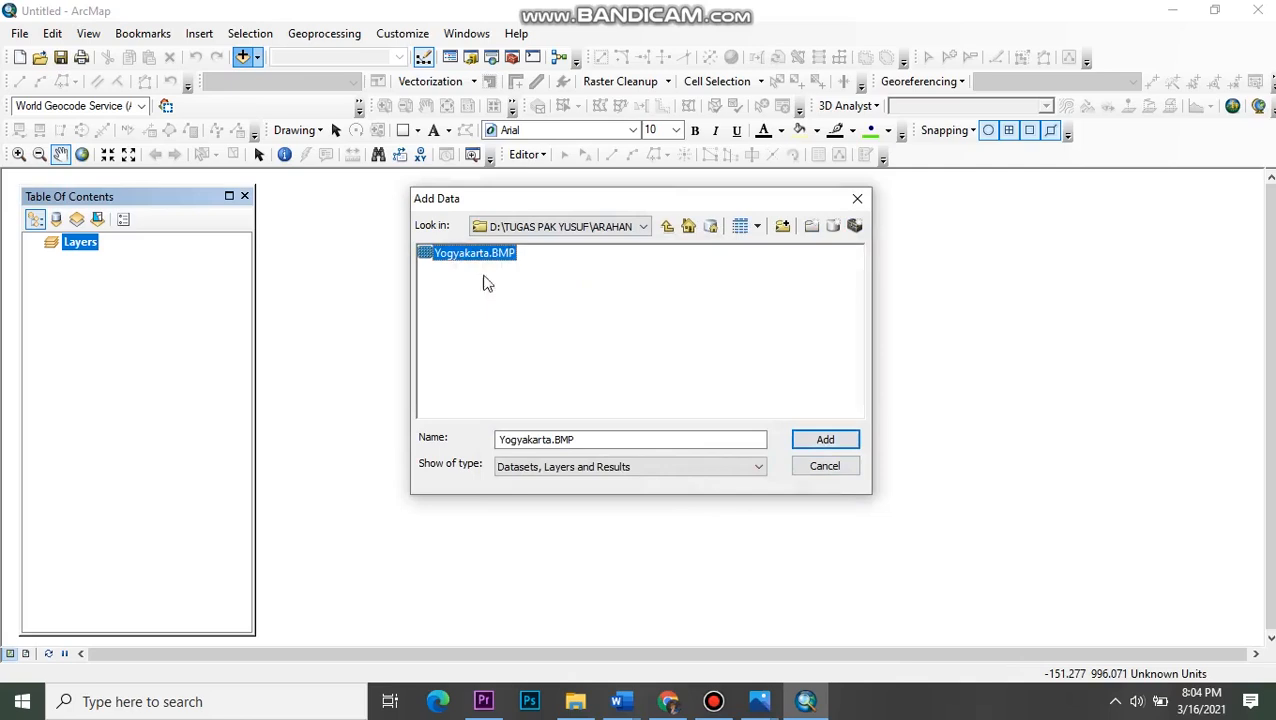
pyautogui.click(800, 441)
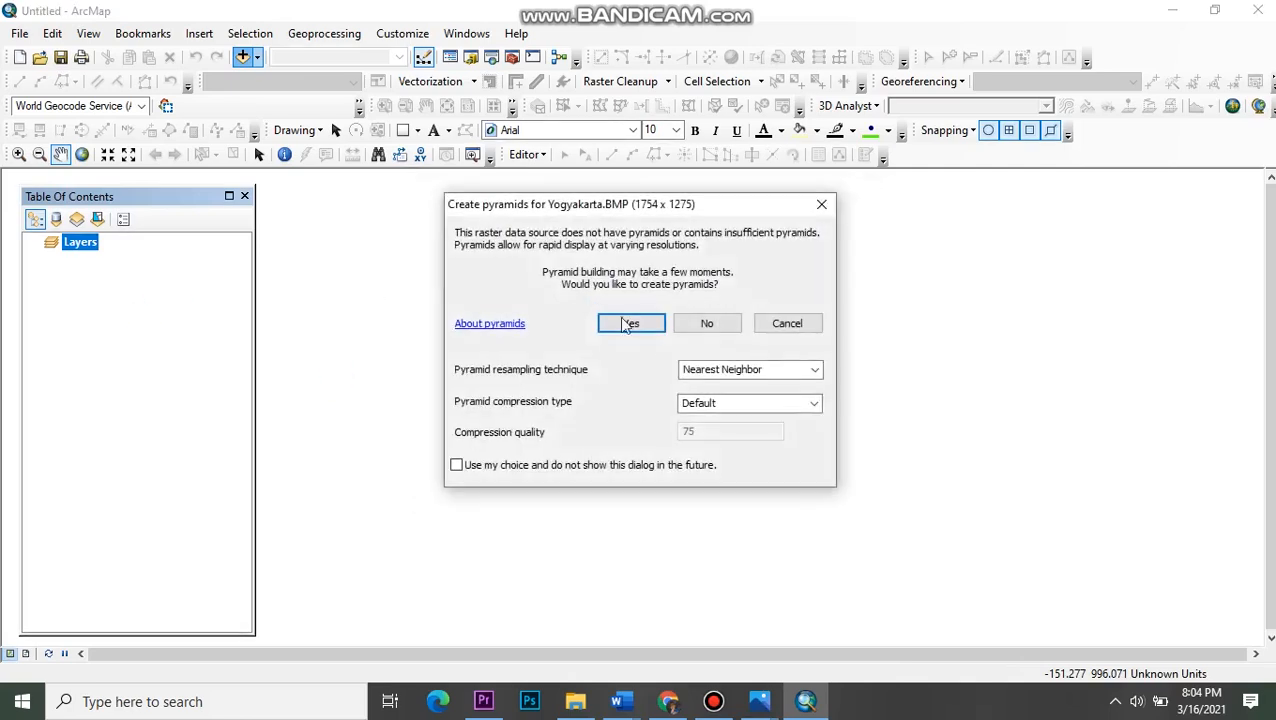
pyautogui.click(643, 329)
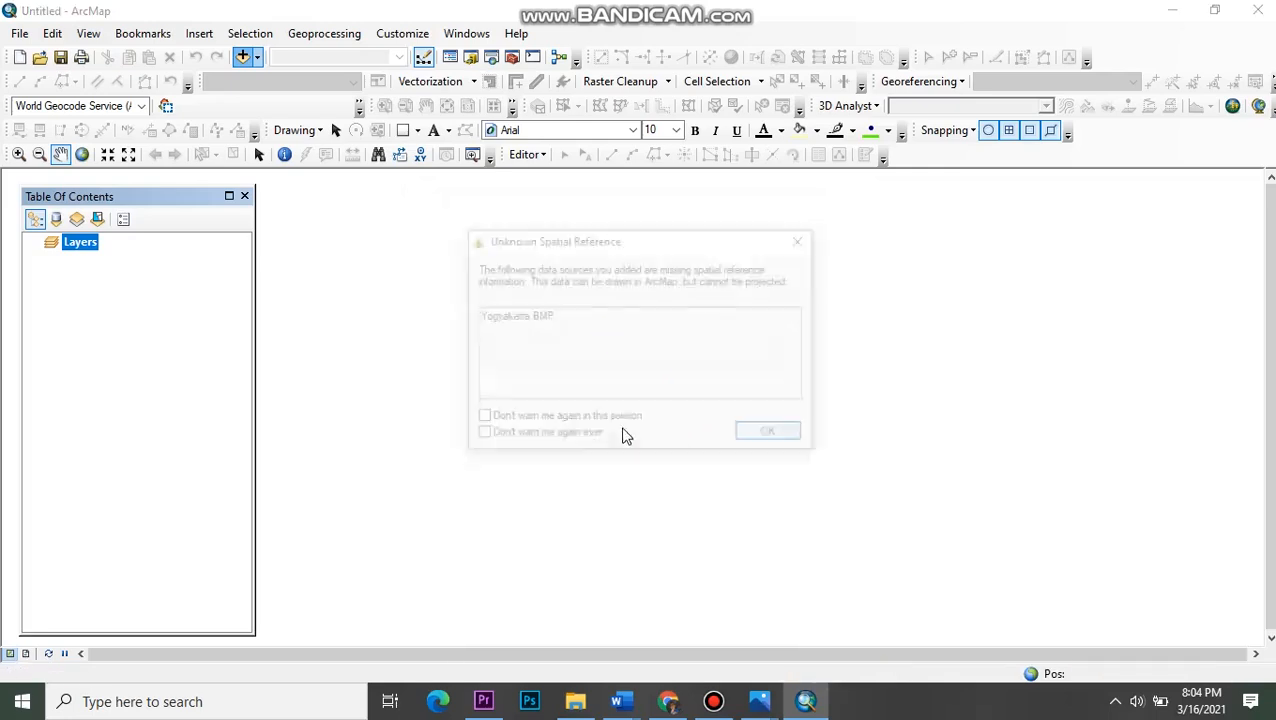
pyautogui.click(770, 434)
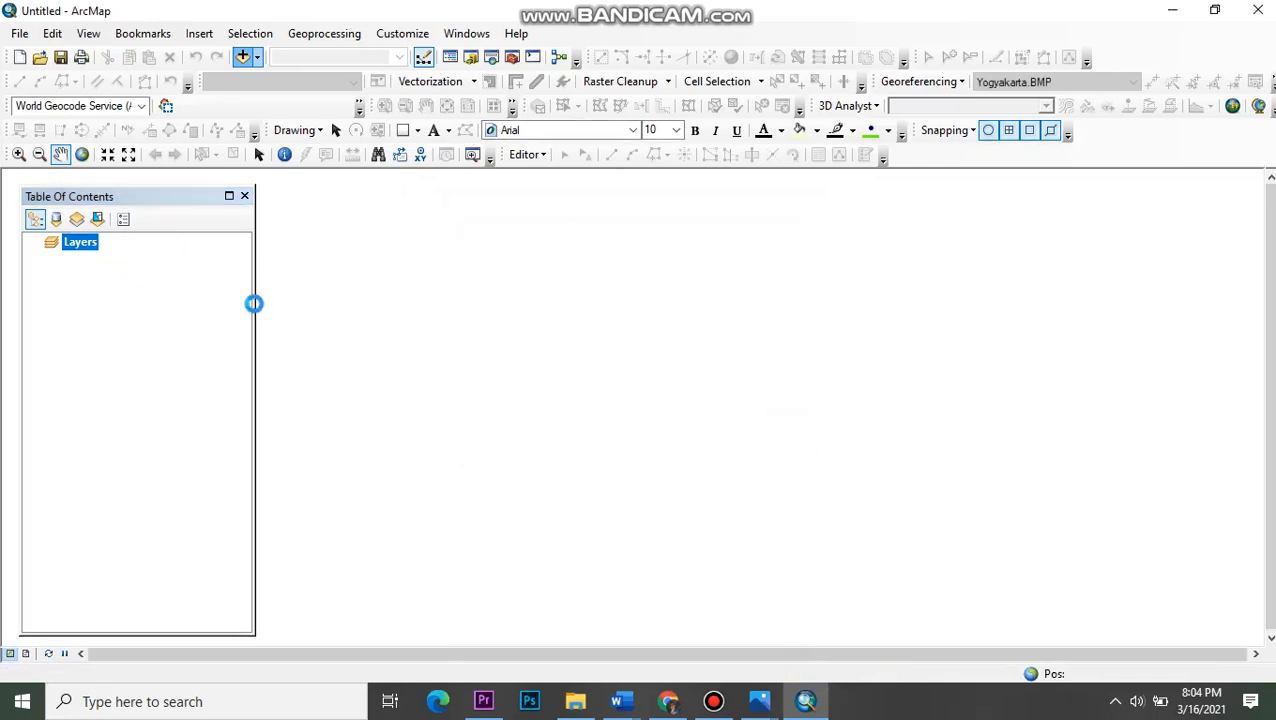
# - Examine the added Yogyakarta administration map, including its border coordinates and grid crosses
pyautogui.scroll(1, 585, 363)
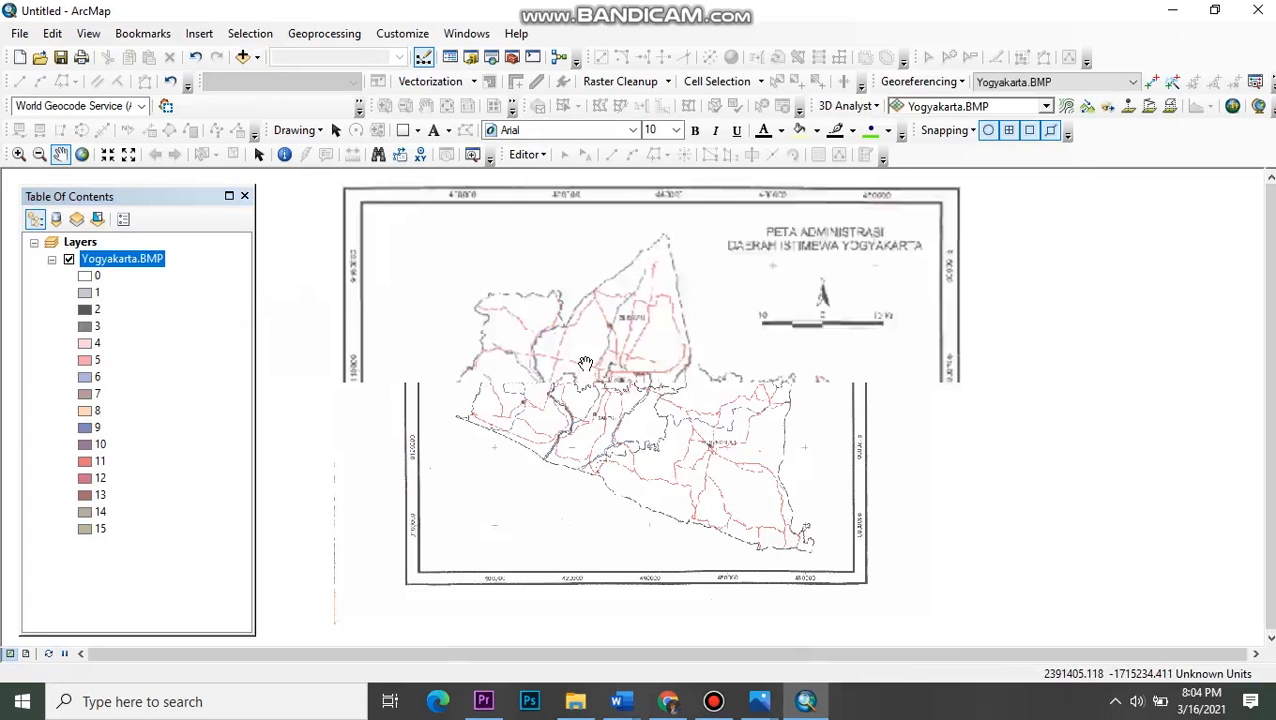
pyautogui.scroll(1, 585, 363)
pyautogui.scroll(-2, 585, 363)
pyautogui.scroll(1, 585, 363)
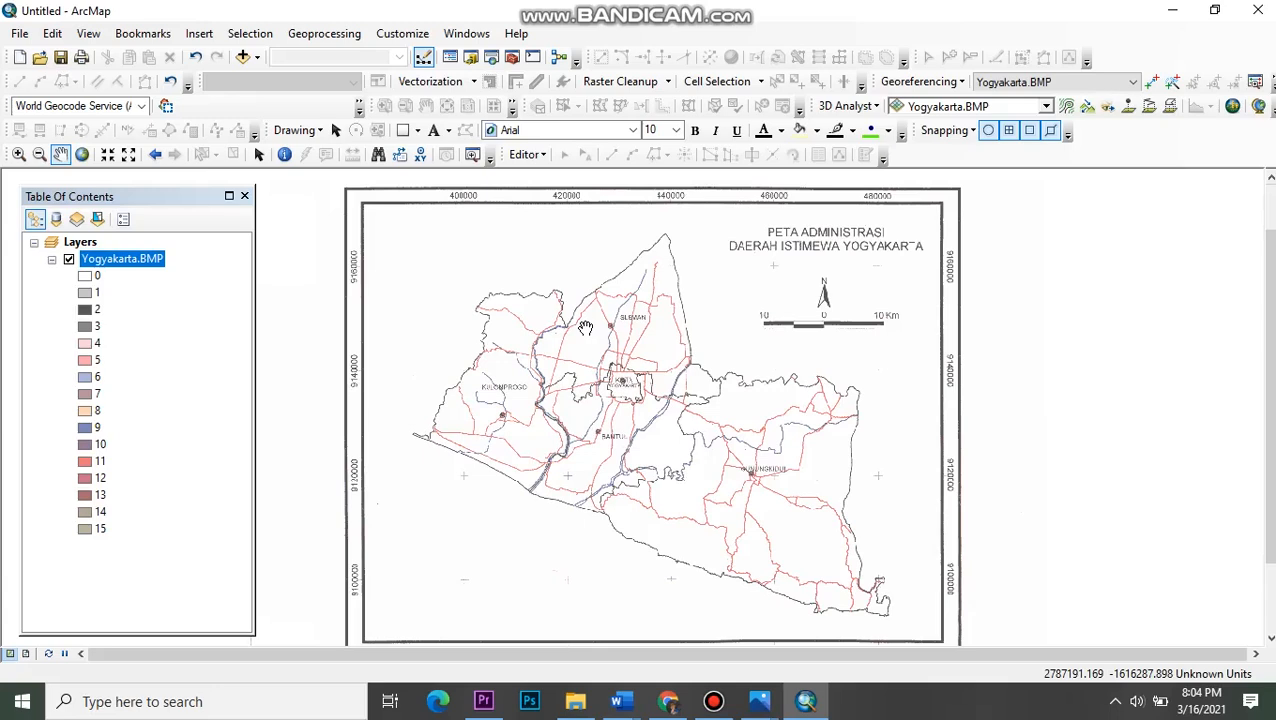
pyautogui.moveTo(597, 307); pyautogui.dragTo(592, 365)
pyautogui.moveTo(622, 406); pyautogui.dragTo(594, 378)
pyautogui.scroll(-1, 543, 348)
pyautogui.scroll(1, 535, 362)
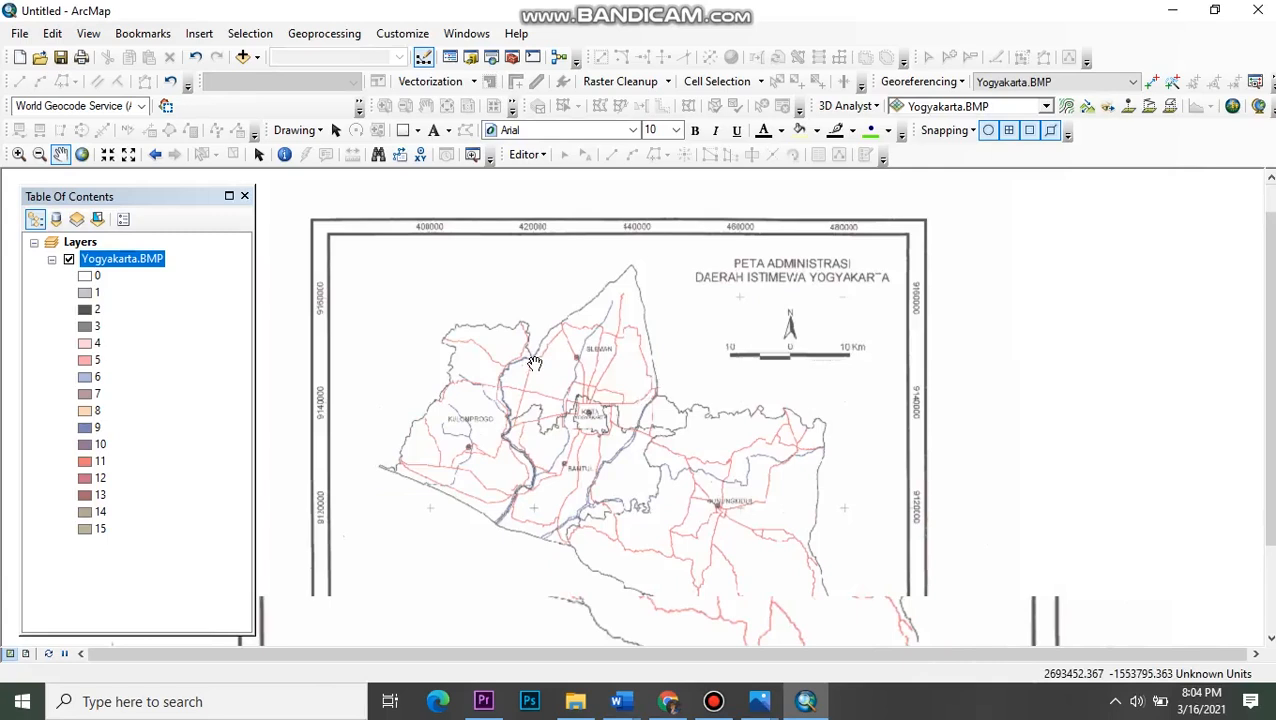
pyautogui.moveTo(552, 368); pyautogui.dragTo(560, 350)
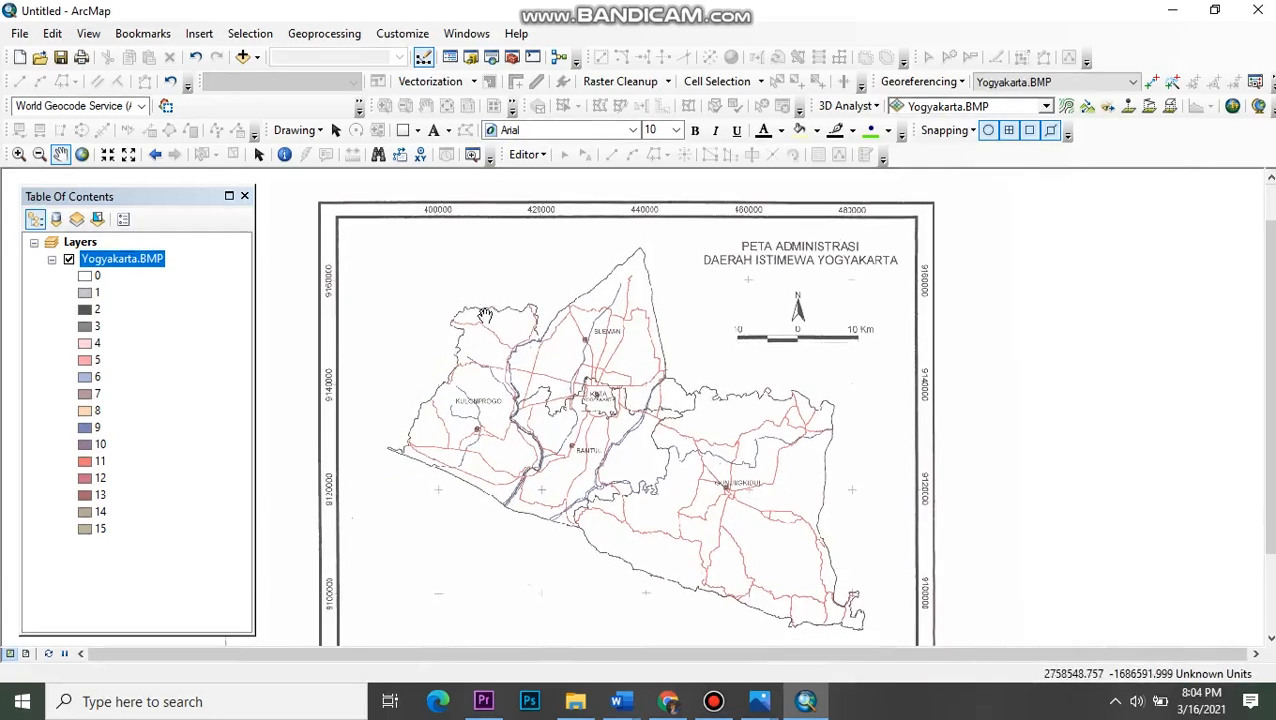
# - Set the data frame's coordinate system to the projected WGS 1984 UTM Zone 49S in the Southern Hemisphere group
pyautogui.click(89, 36)
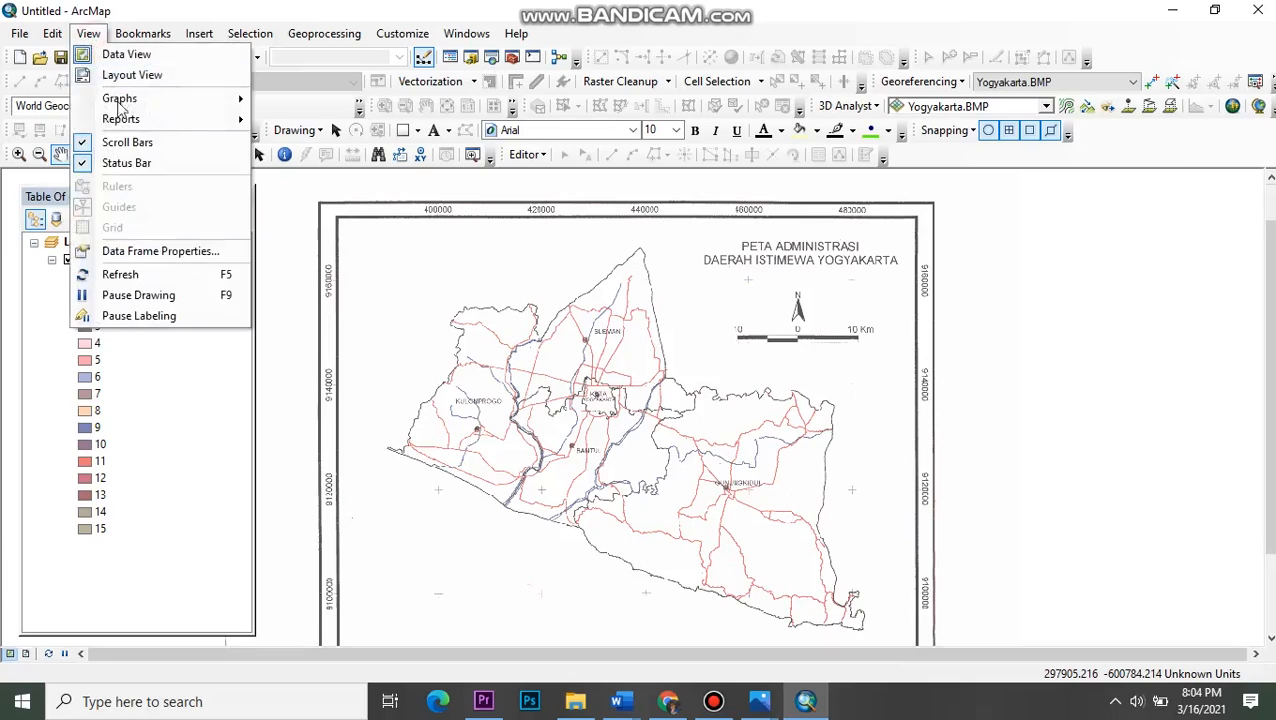
pyautogui.click(172, 272)
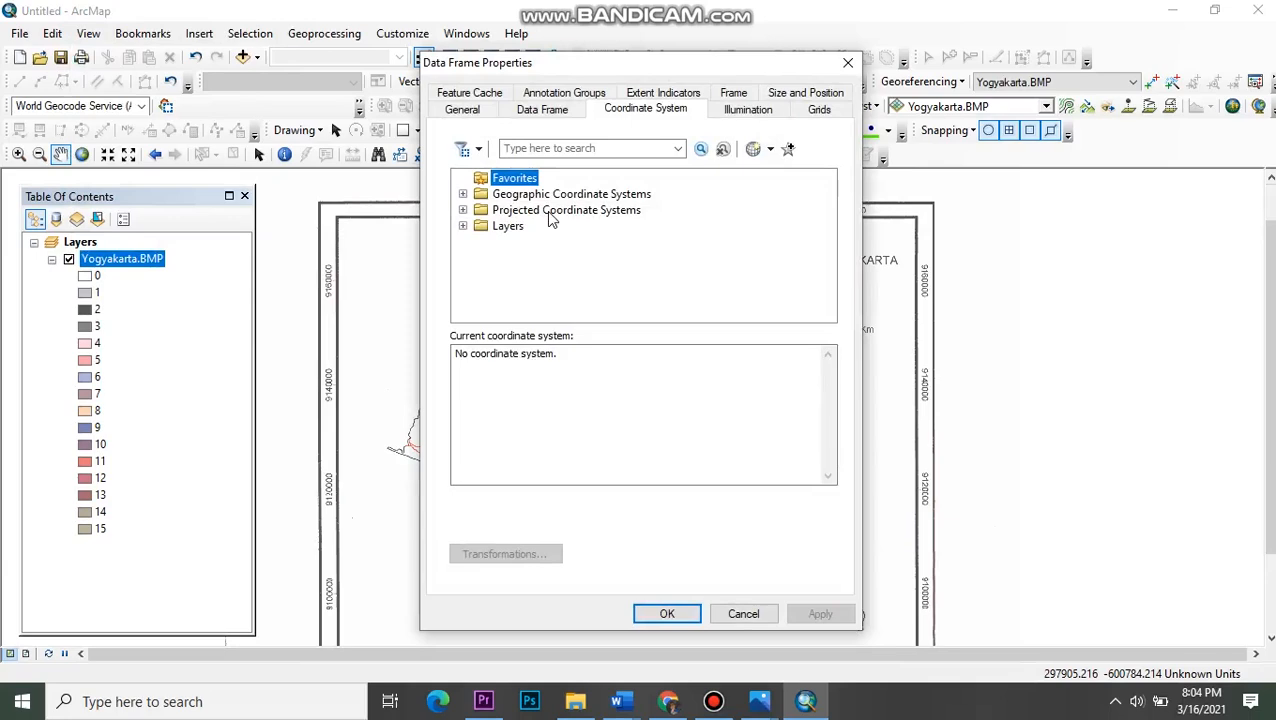
pyautogui.click(555, 211)
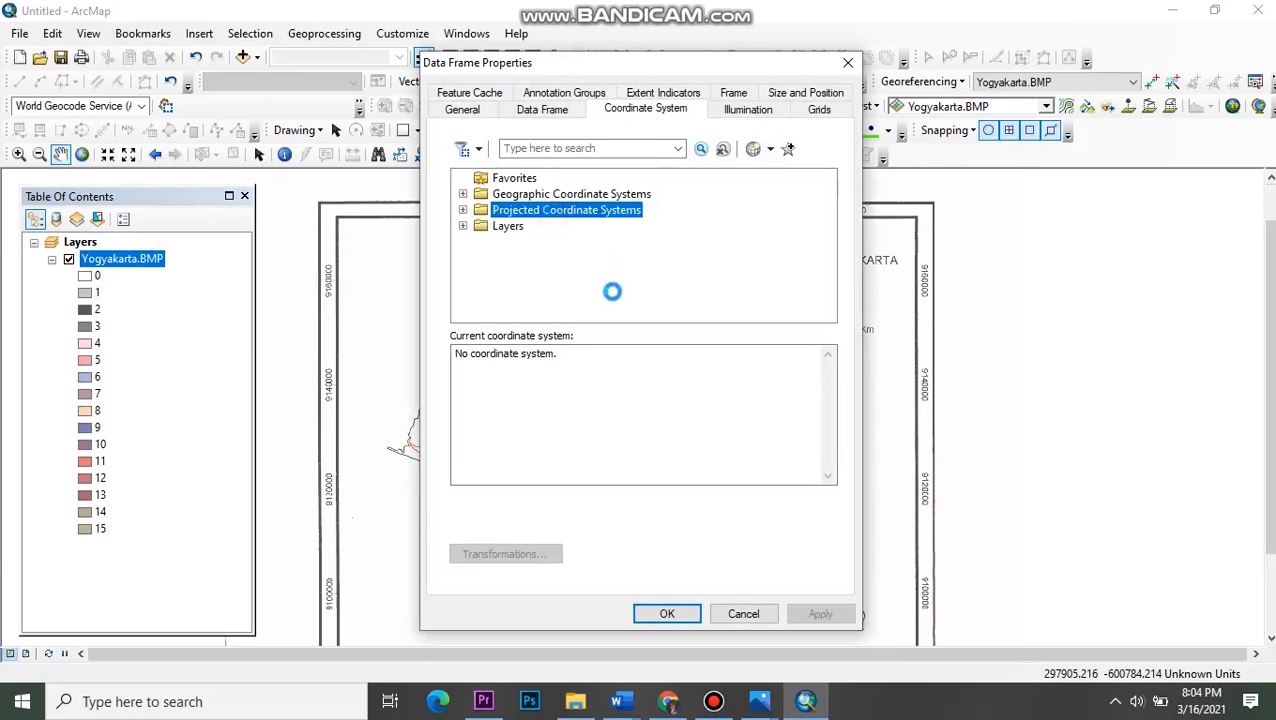
pyautogui.scroll(-2, 555, 252)
pyautogui.doubleClick(522, 258)
pyautogui.scroll(-5, 565, 255)
pyautogui.doubleClick(555, 257)
pyautogui.scroll(-1, 604, 280)
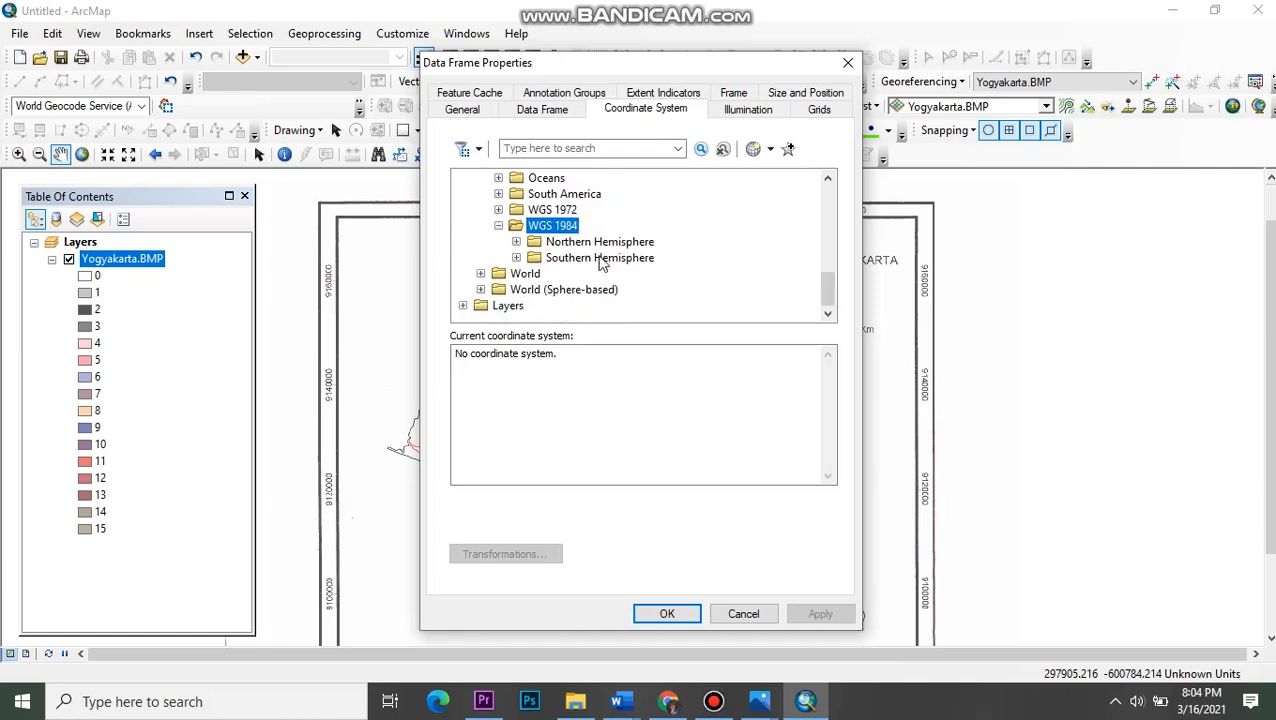
pyautogui.doubleClick(600, 257)
pyautogui.scroll(-9, 625, 262)
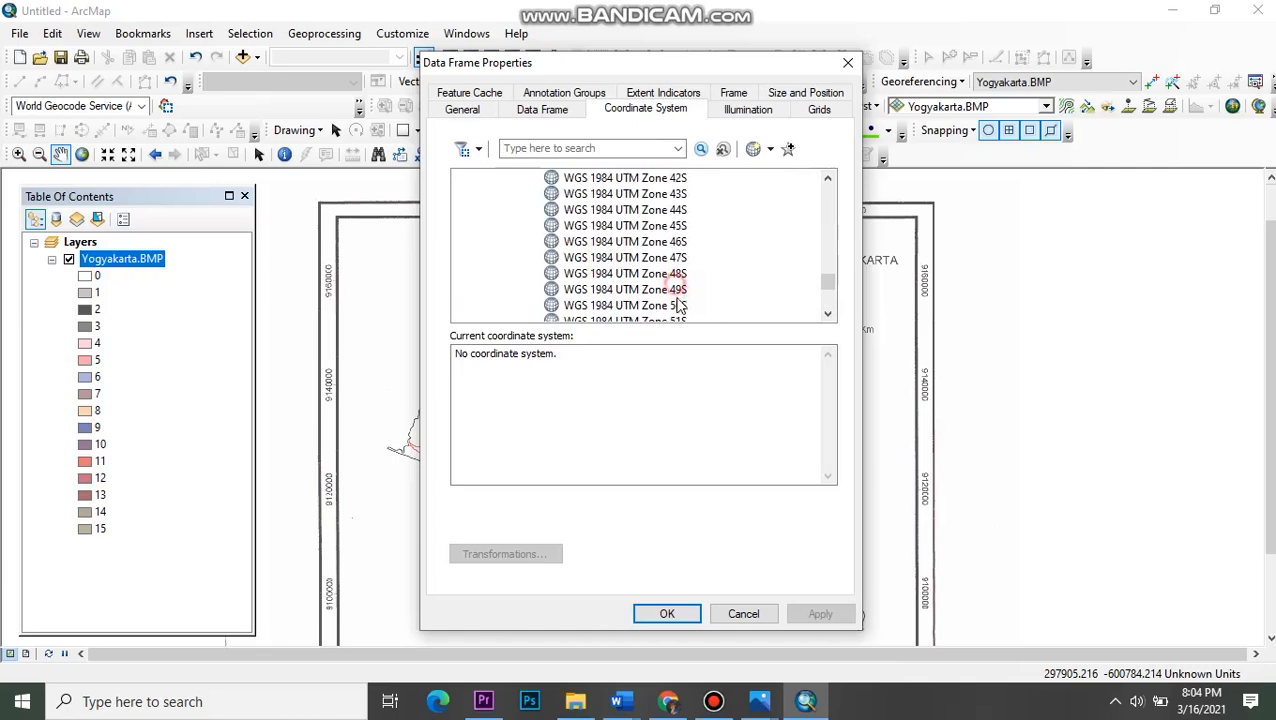
pyautogui.click(656, 292)
pyautogui.click(665, 613)
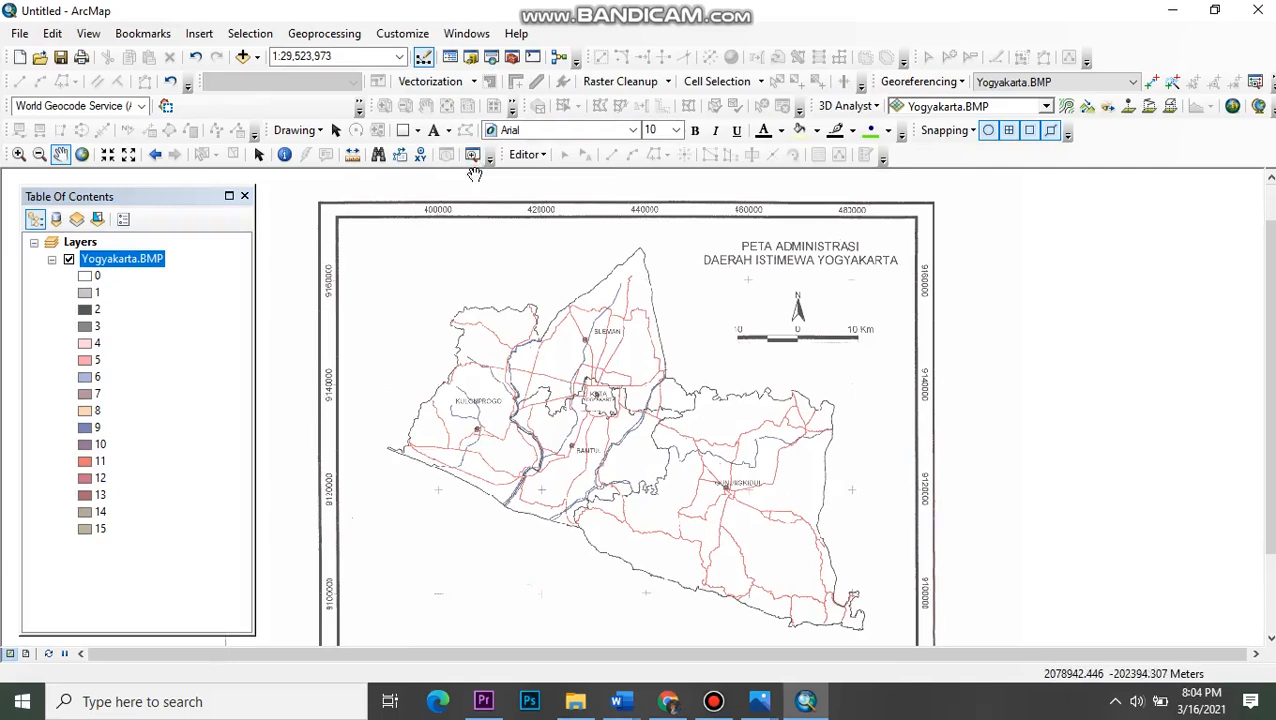
# - Open a Viewer window framing the grid cross at easting 400000 and northing 9160000
pyautogui.scroll(1, 536, 296)
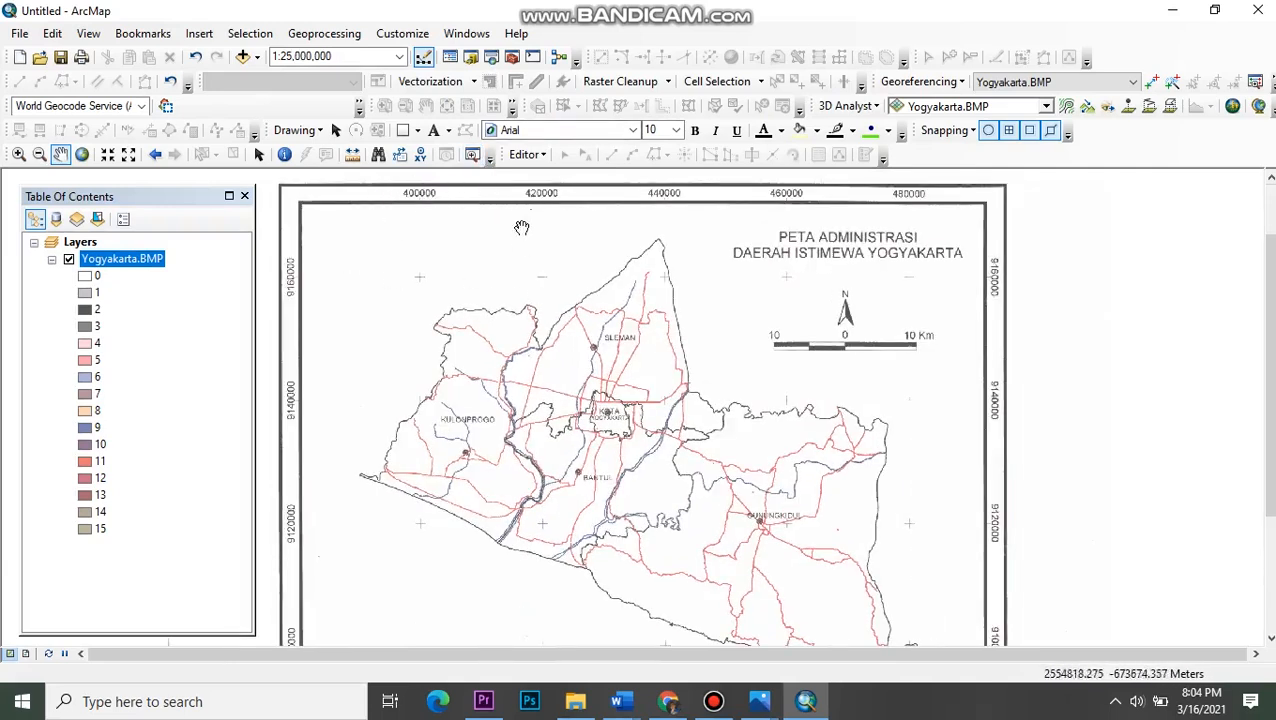
pyautogui.click(474, 156)
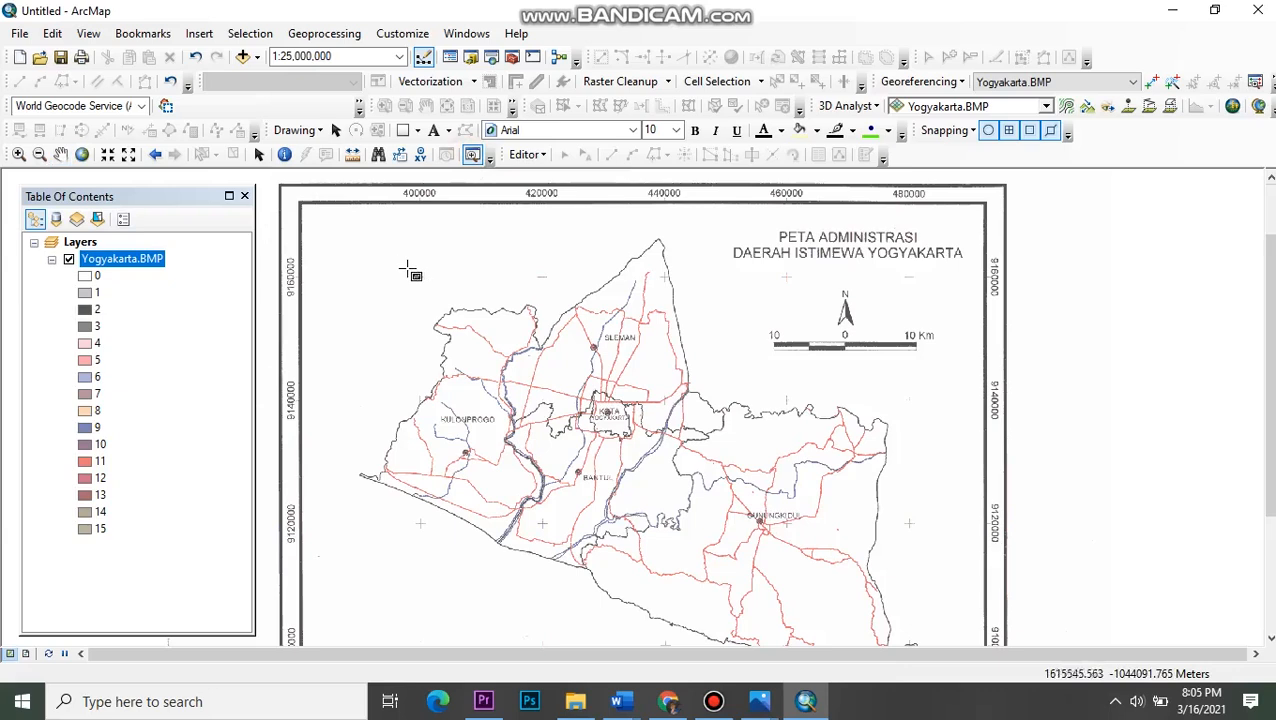
pyautogui.moveTo(410, 268); pyautogui.dragTo(444, 298)
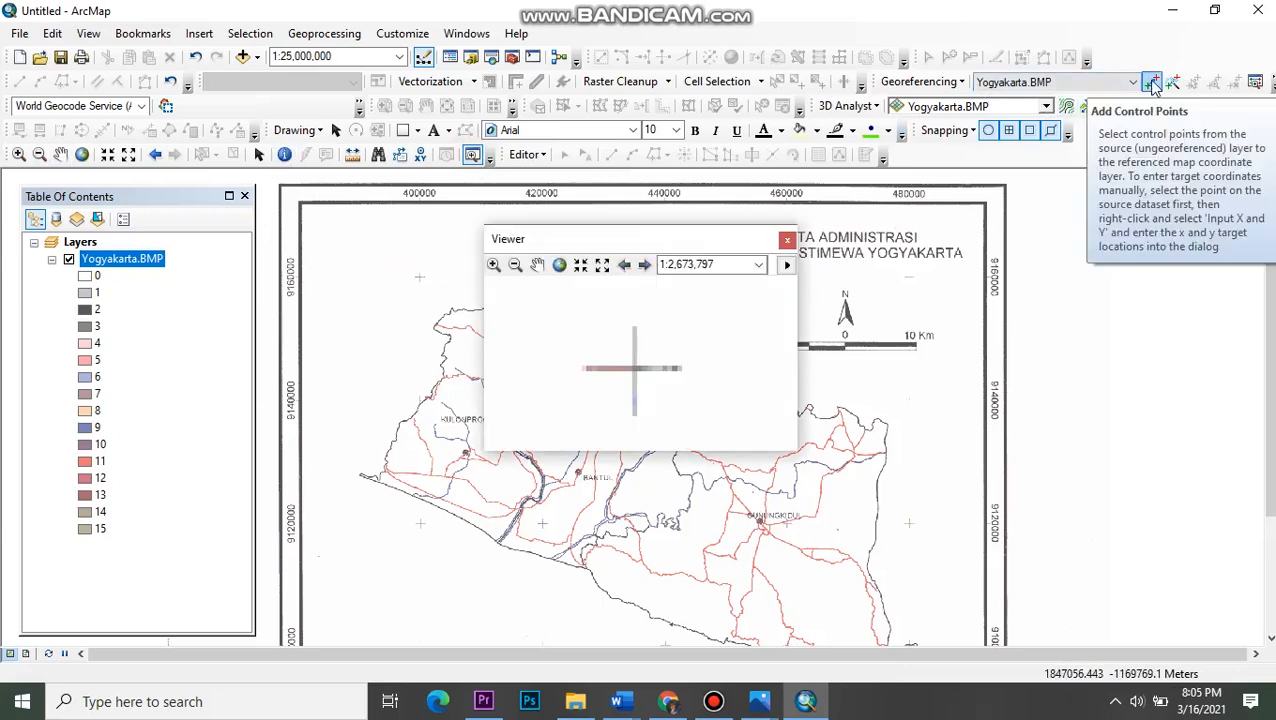
# - Add a control point at the framed grid cross with X 400000 and Y 9160000, and close the Viewer
pyautogui.click(1153, 84)
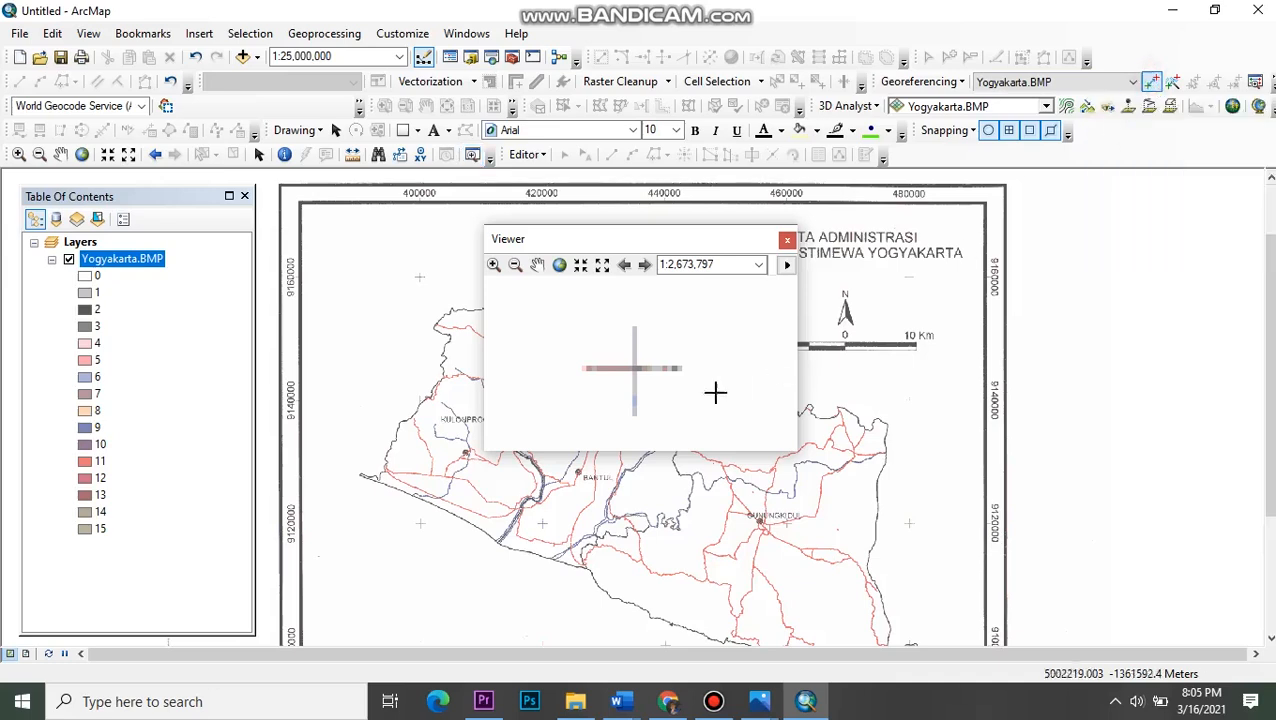
pyautogui.click(645, 370)
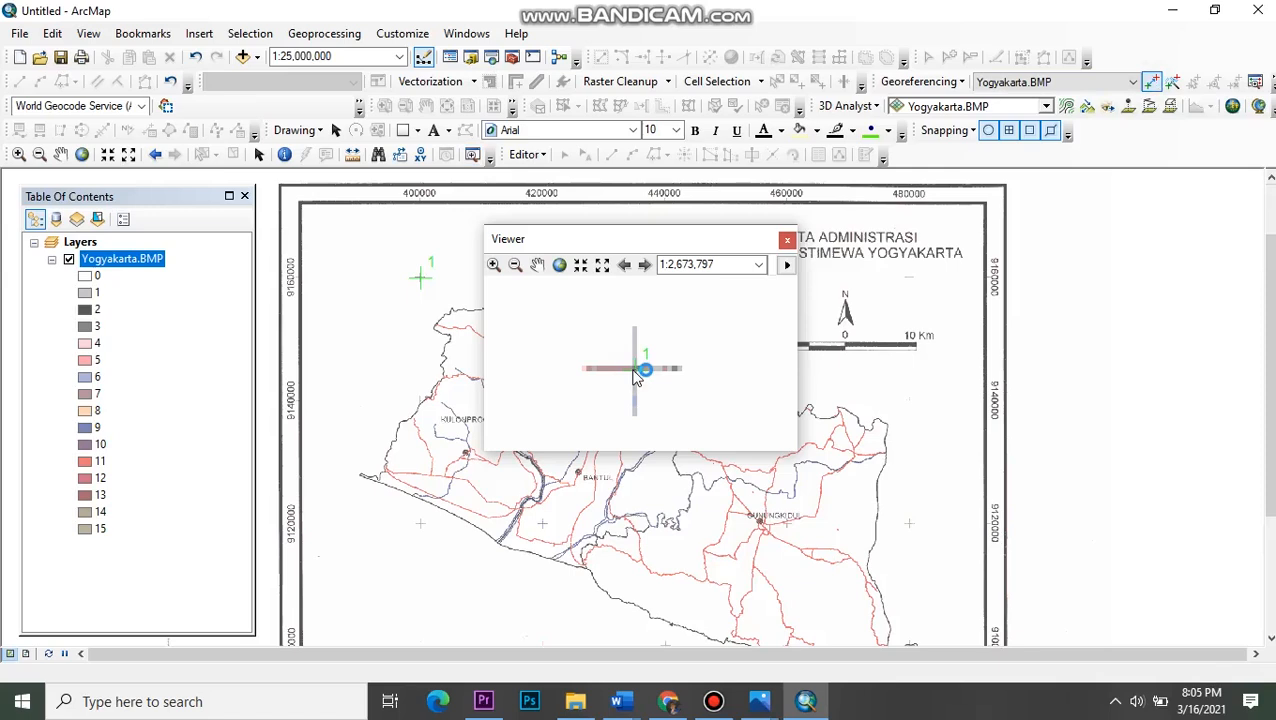
pyautogui.rightClick(634, 373)
pyautogui.click(690, 382)
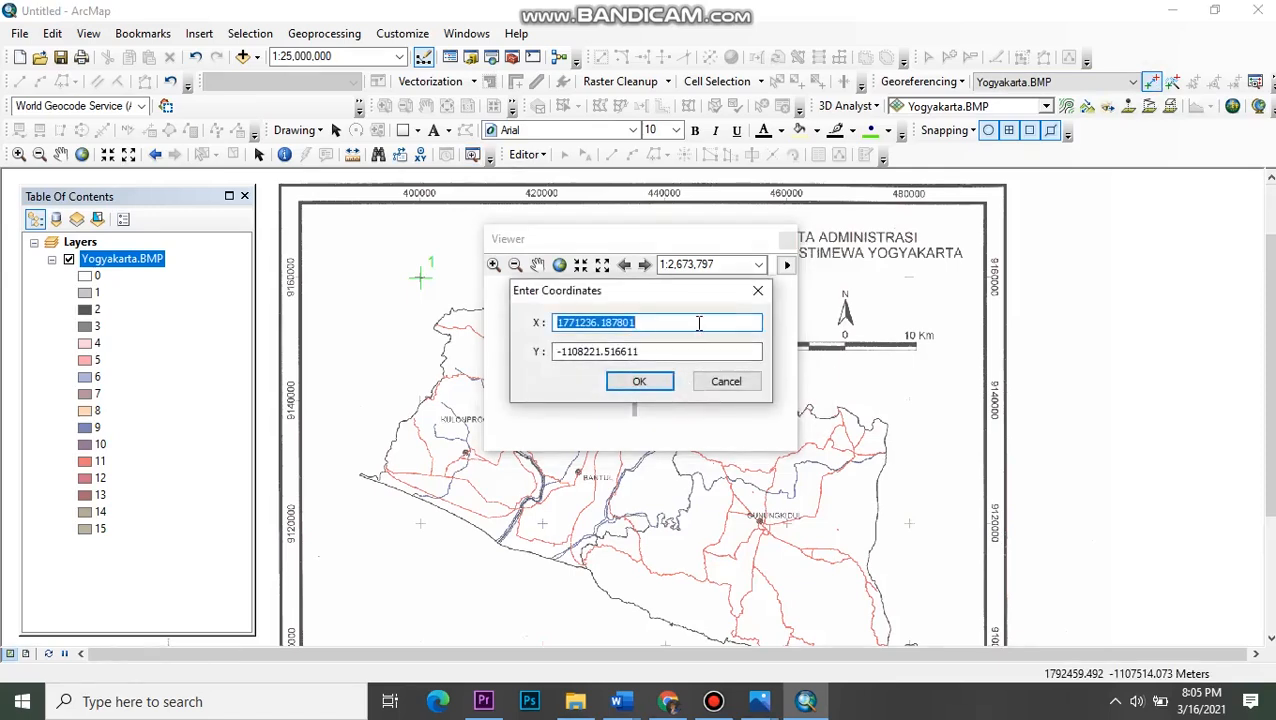
pyautogui.press('BackSpace')
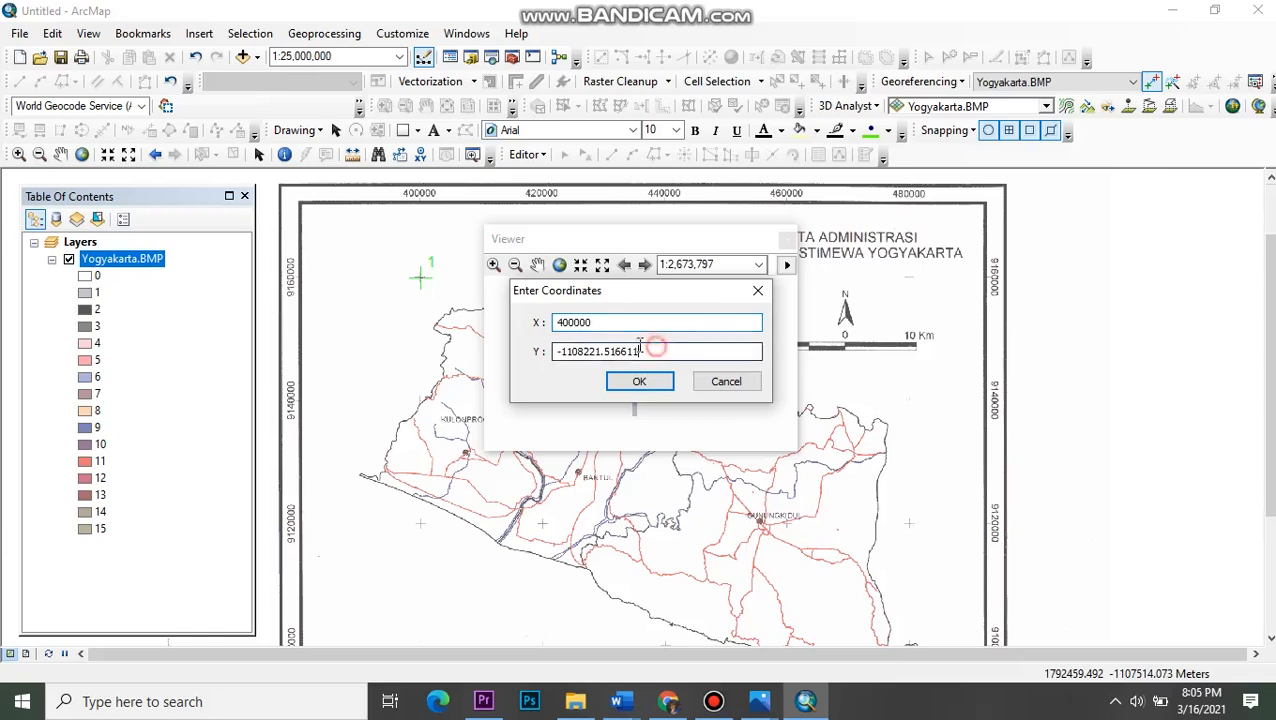
pyautogui.moveTo(655, 345); pyautogui.dragTo(543, 348)
pyautogui.press('BackSpace')
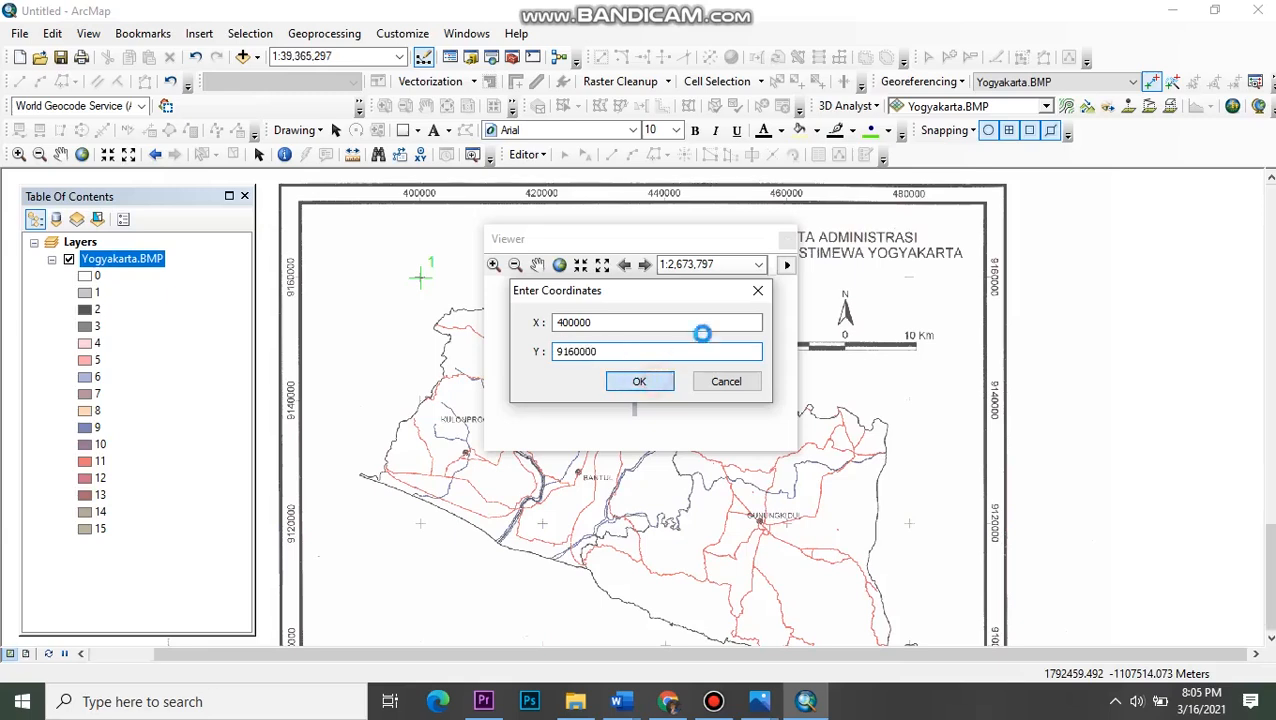
pyautogui.click(640, 382)
pyautogui.click(787, 241)
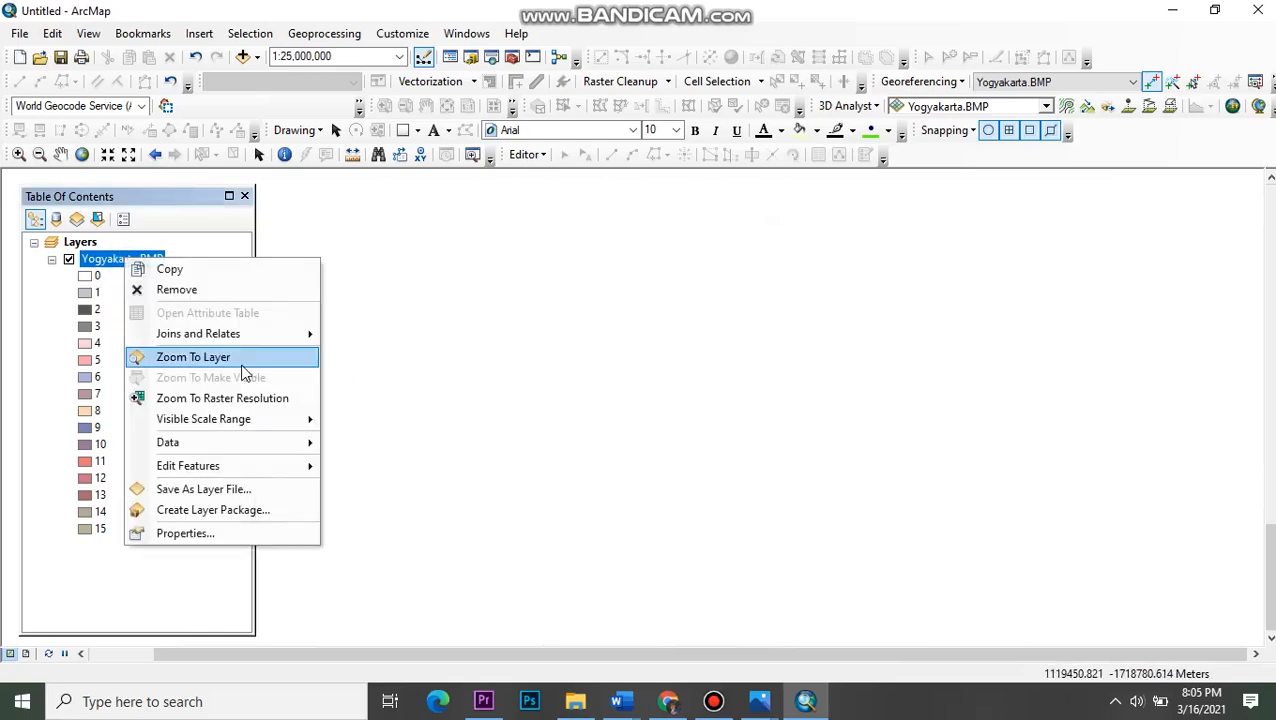
# - Open a Viewer window framing the grid cross at easting 420000 and northing 9160000
pyautogui.click(247, 360)
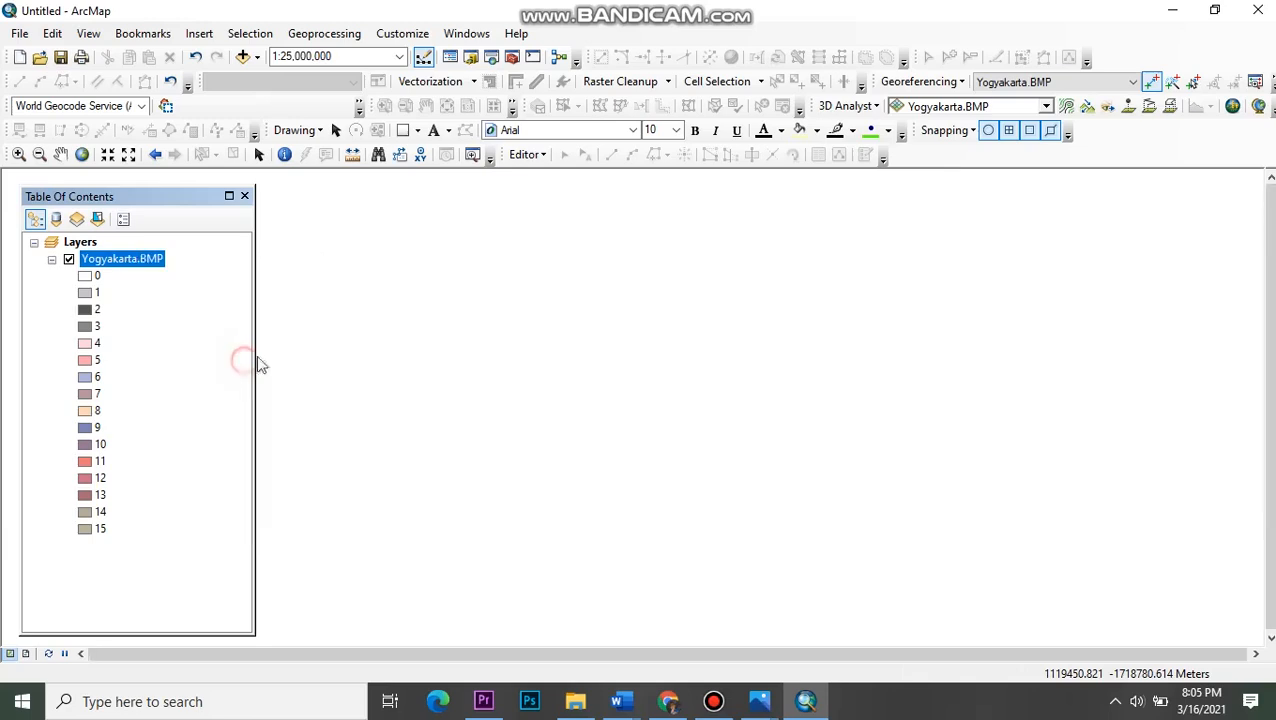
pyautogui.scroll(2, 670, 298)
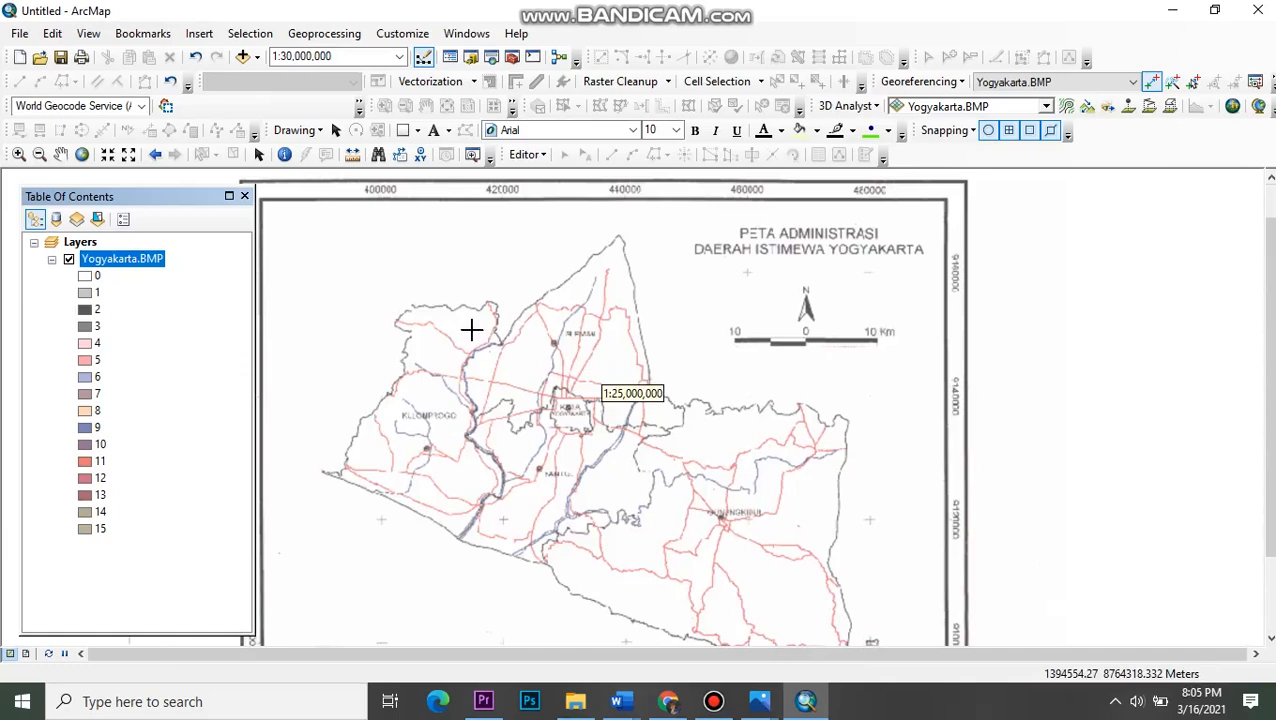
pyautogui.click(474, 156)
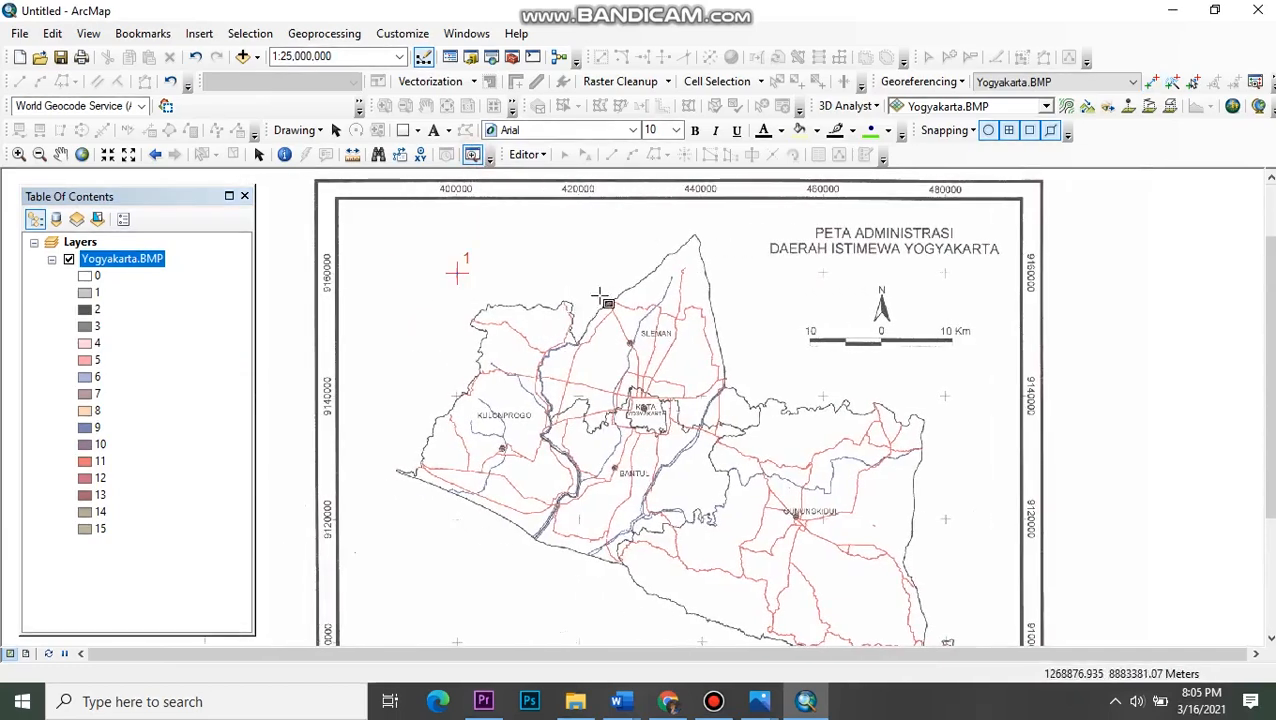
pyautogui.scroll(1, 625, 283)
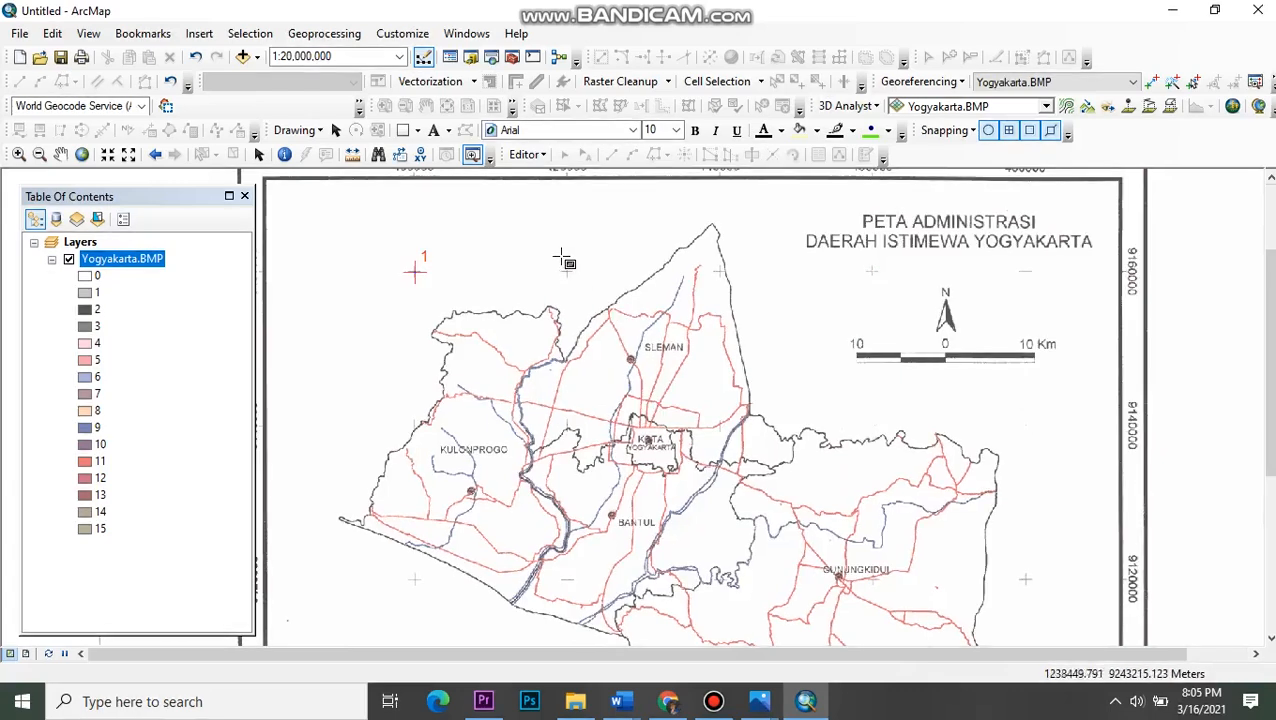
pyautogui.moveTo(556, 264); pyautogui.dragTo(585, 287)
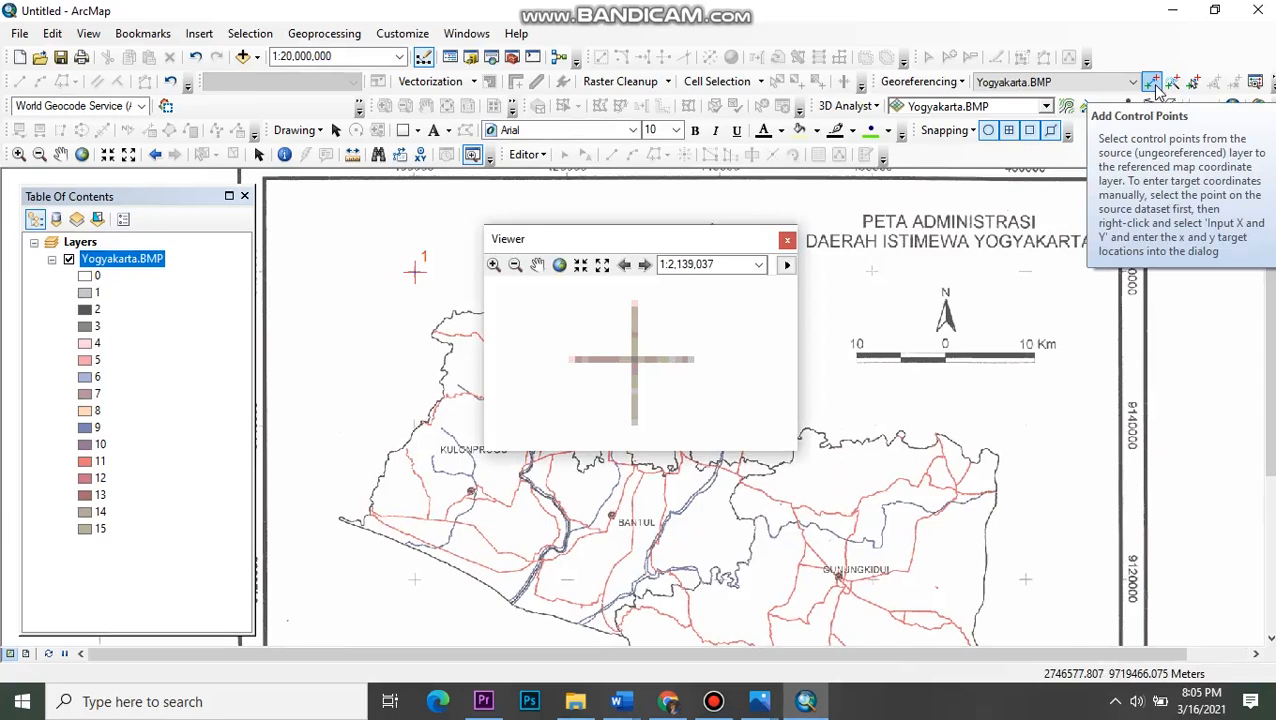
# - Add a control point at the framed grid cross with X 420000 and Y 9160000, and close the Viewer
pyautogui.click(1154, 84)
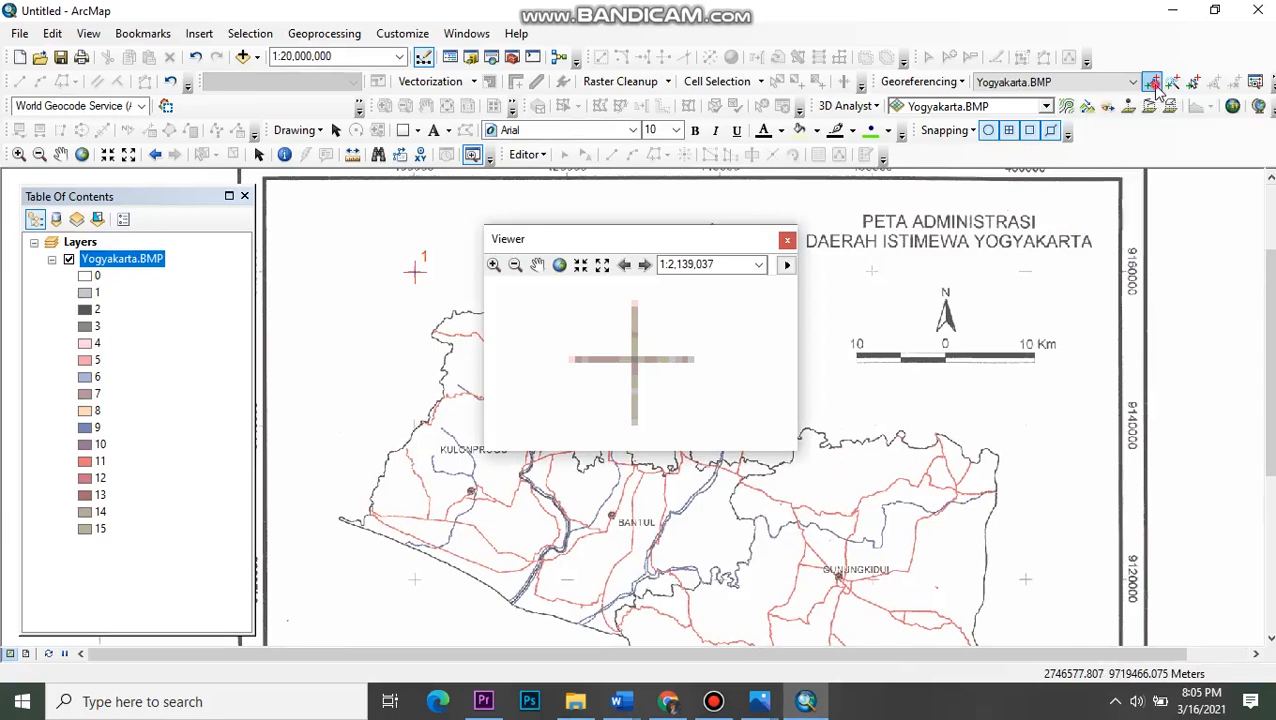
pyautogui.click(633, 358)
pyautogui.rightClick(636, 366)
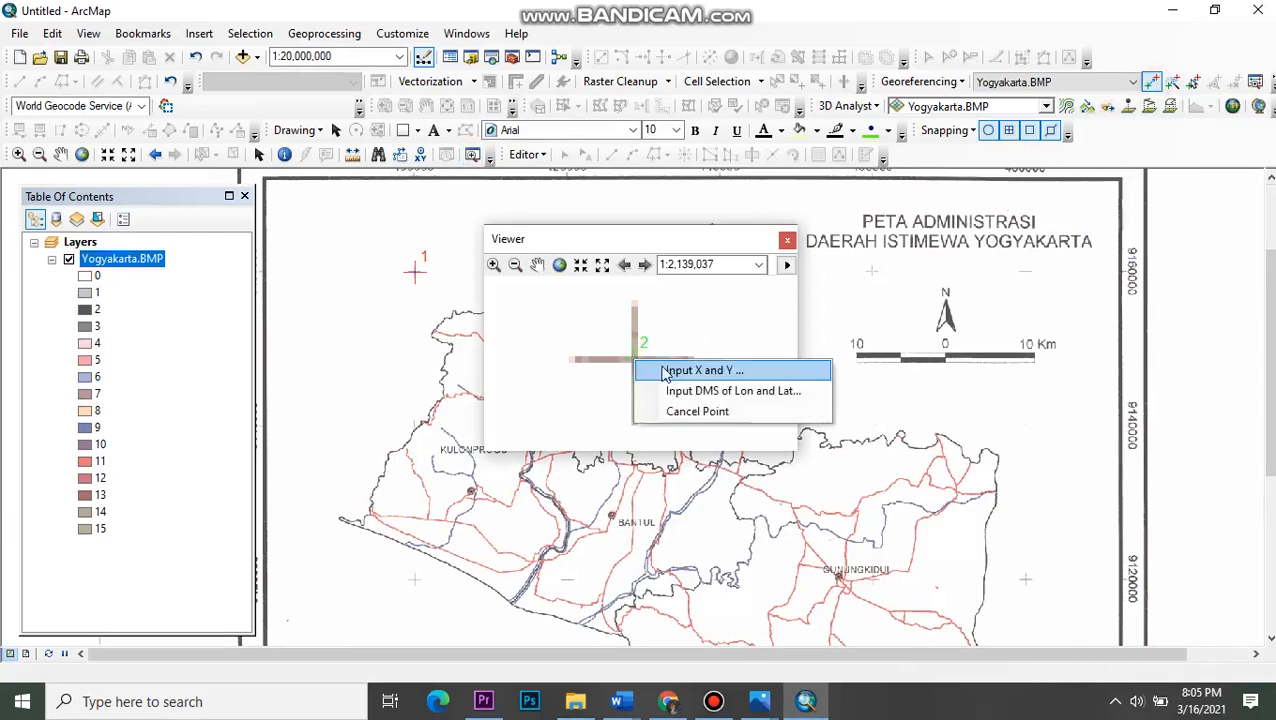
pyautogui.click(675, 372)
pyautogui.press('BackSpace')
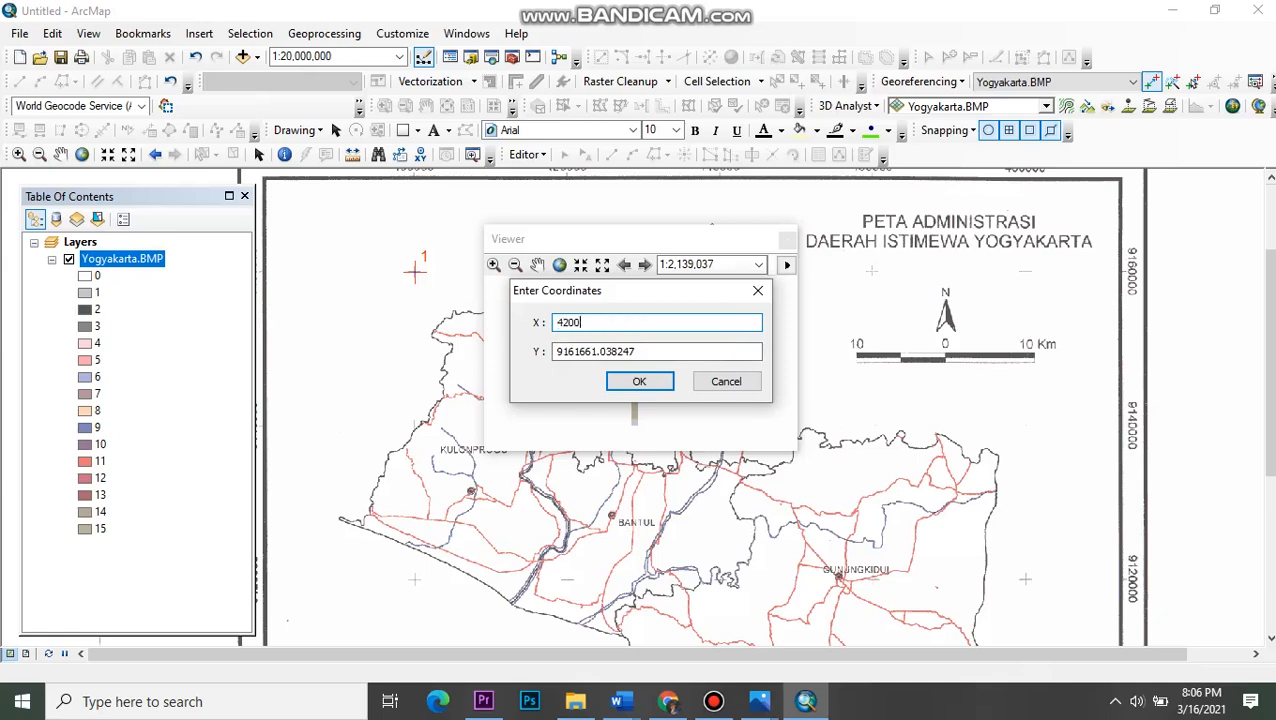
pyautogui.moveTo(694, 352); pyautogui.dragTo(562, 357)
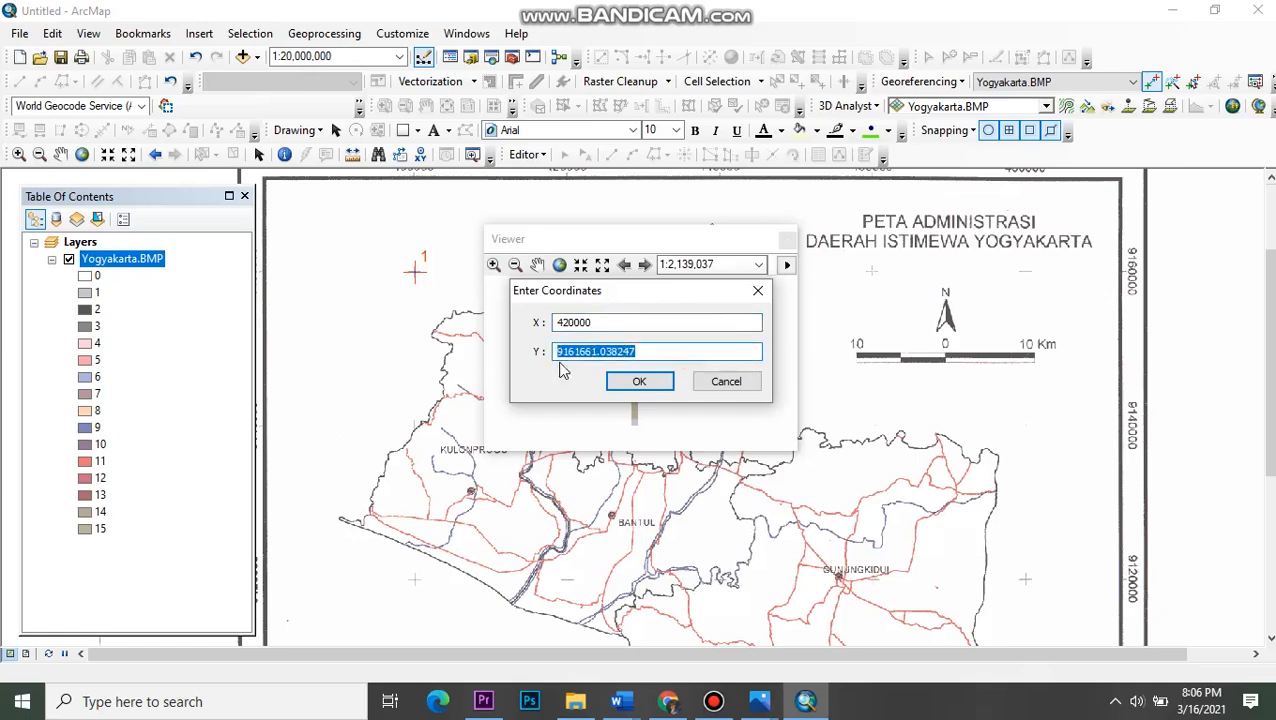
pyautogui.press('BackSpace')
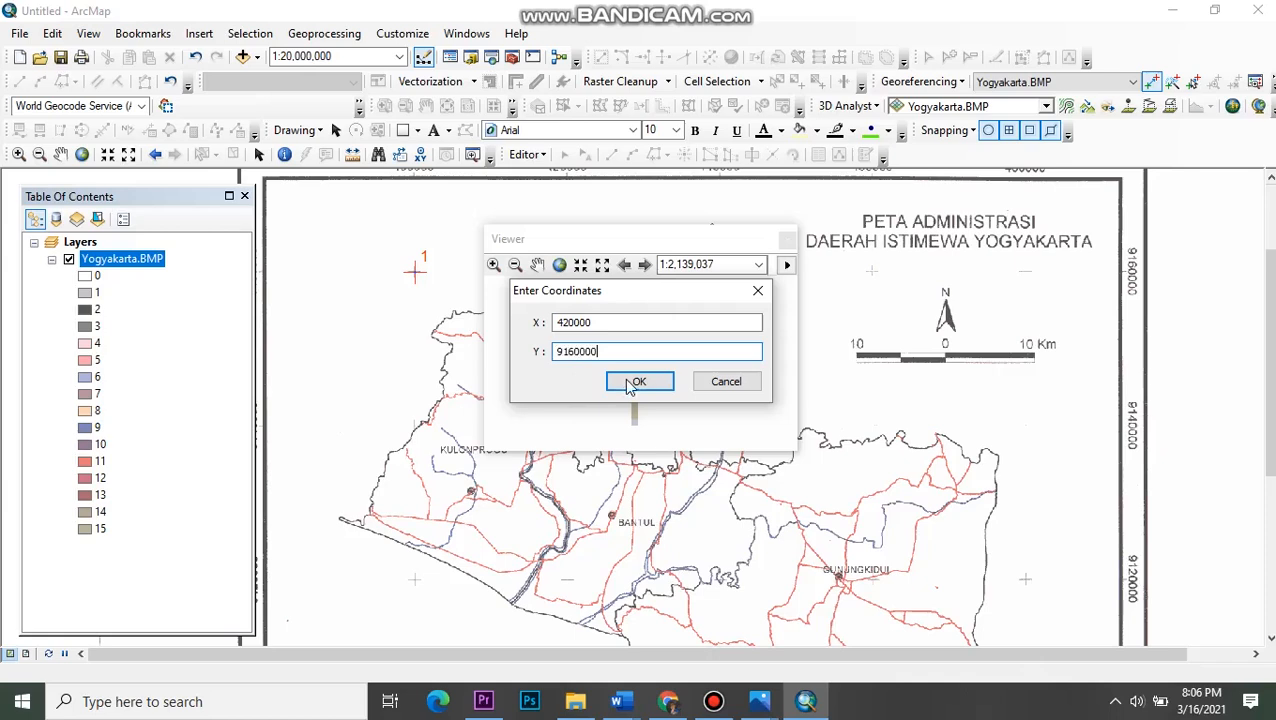
pyautogui.click(635, 383)
pyautogui.click(786, 239)
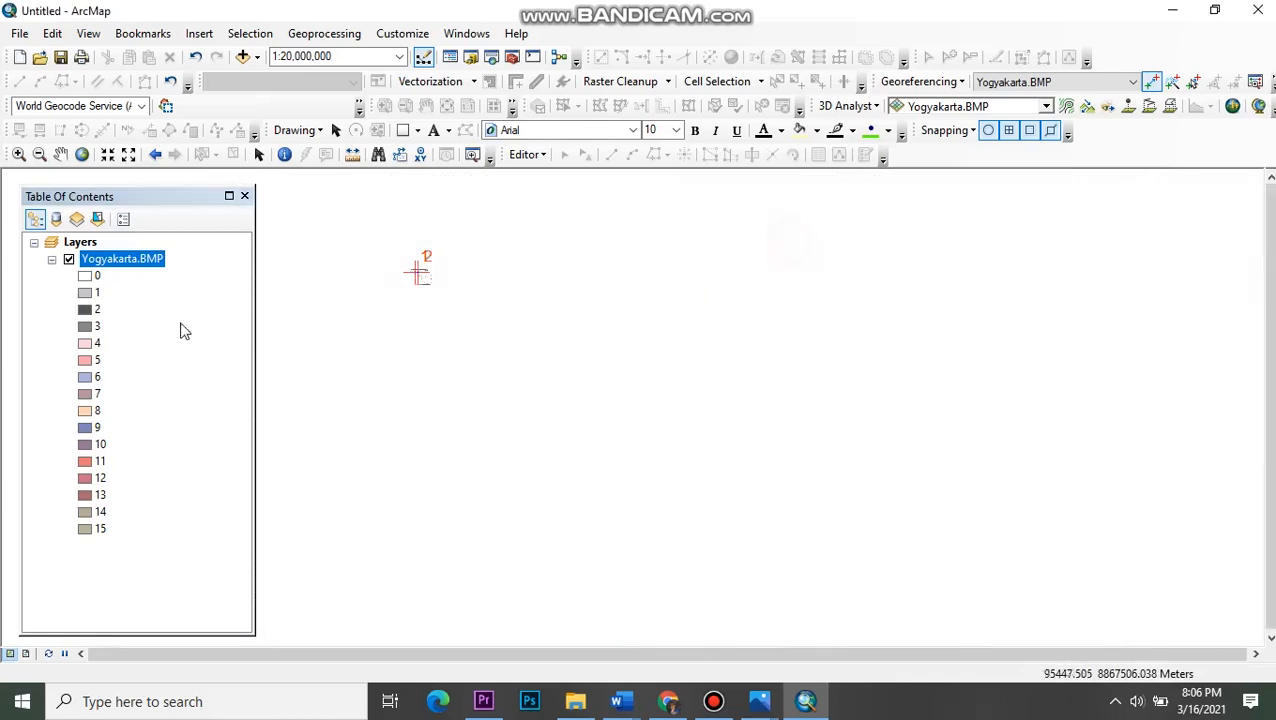
# - Open a Viewer window framing the grid cross at easting 400000 and northing 9140000
pyautogui.rightClick(103, 262)
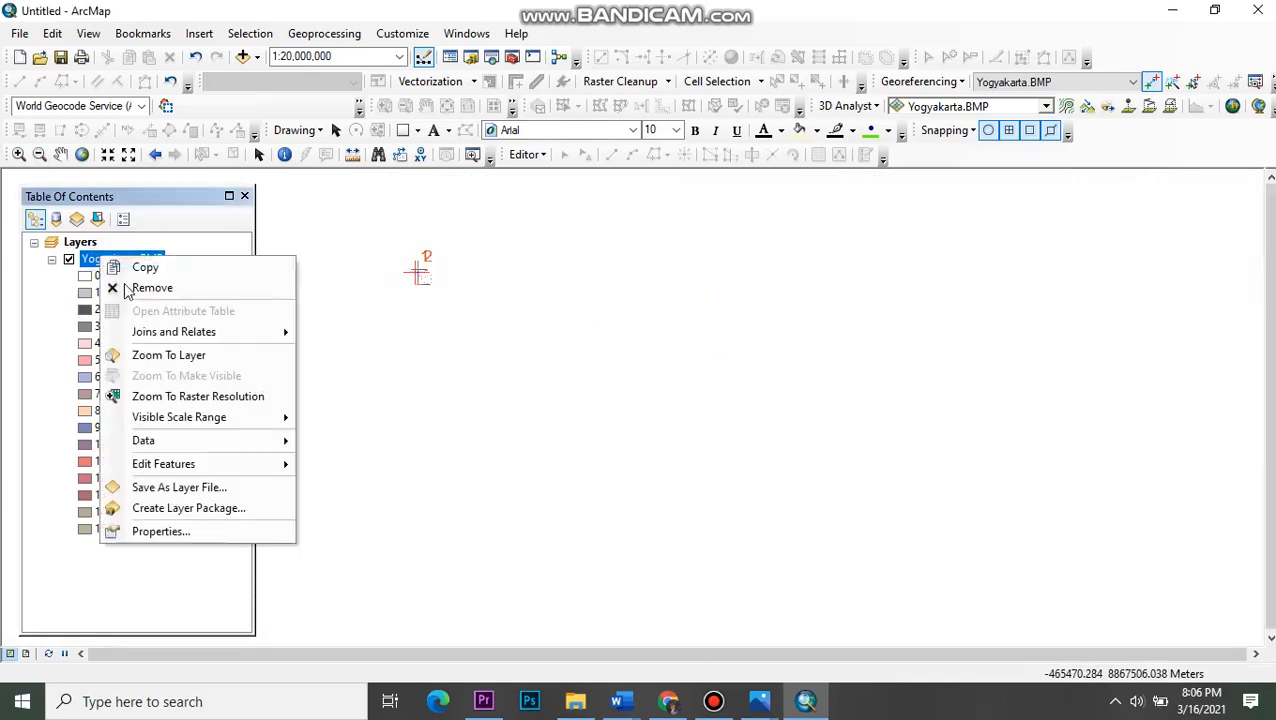
pyautogui.click(168, 350)
pyautogui.scroll(-1, 533, 322)
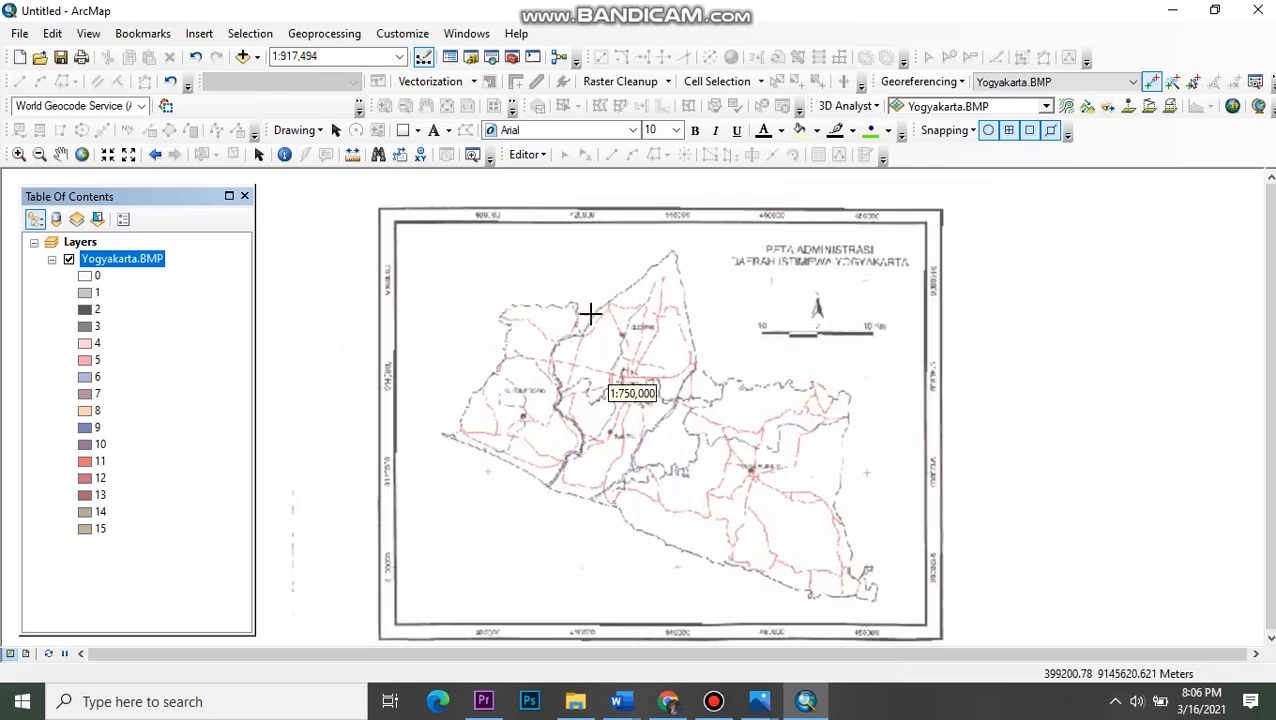
pyautogui.scroll(-2, 625, 322)
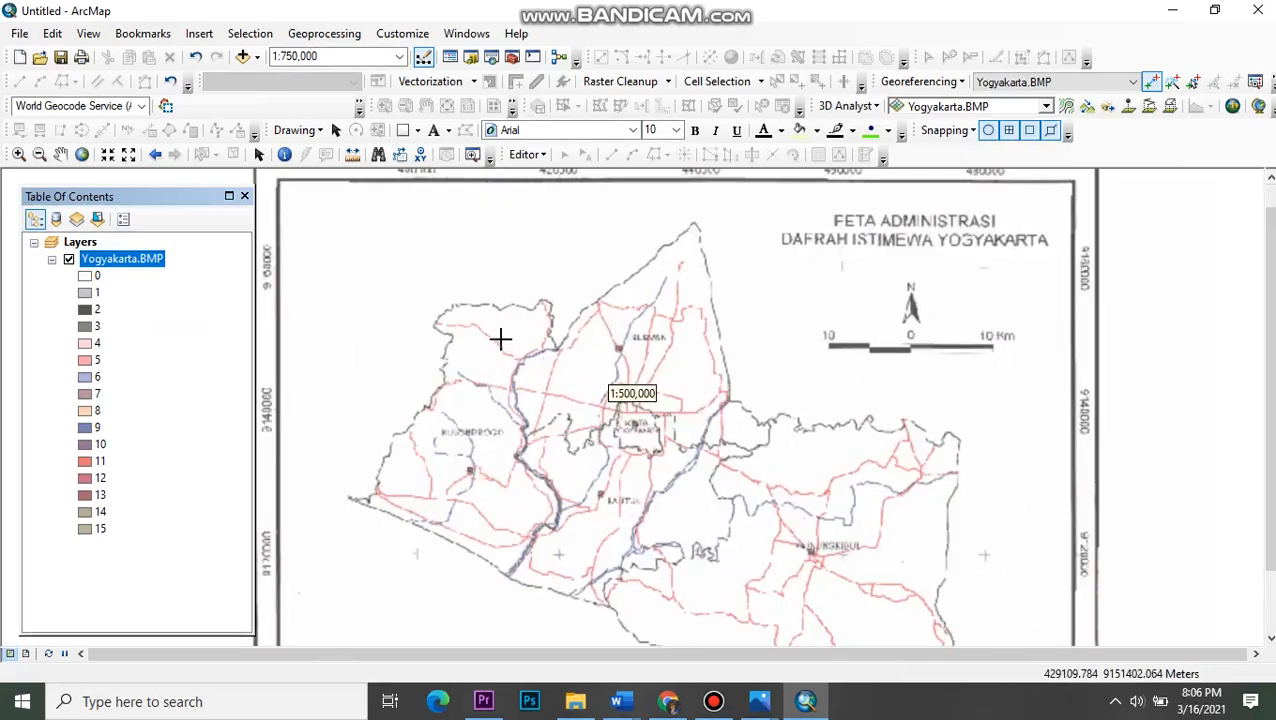
pyautogui.moveTo(513, 349); pyautogui.dragTo(520, 355)
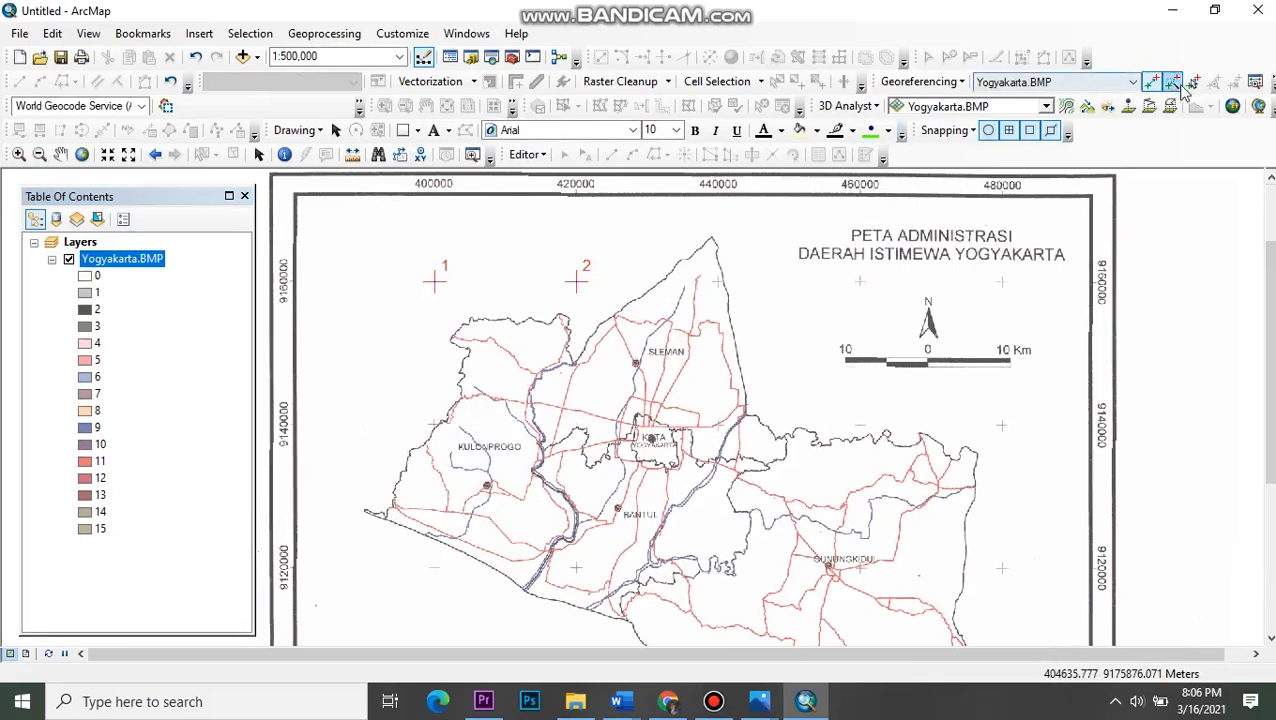
pyautogui.click(475, 156)
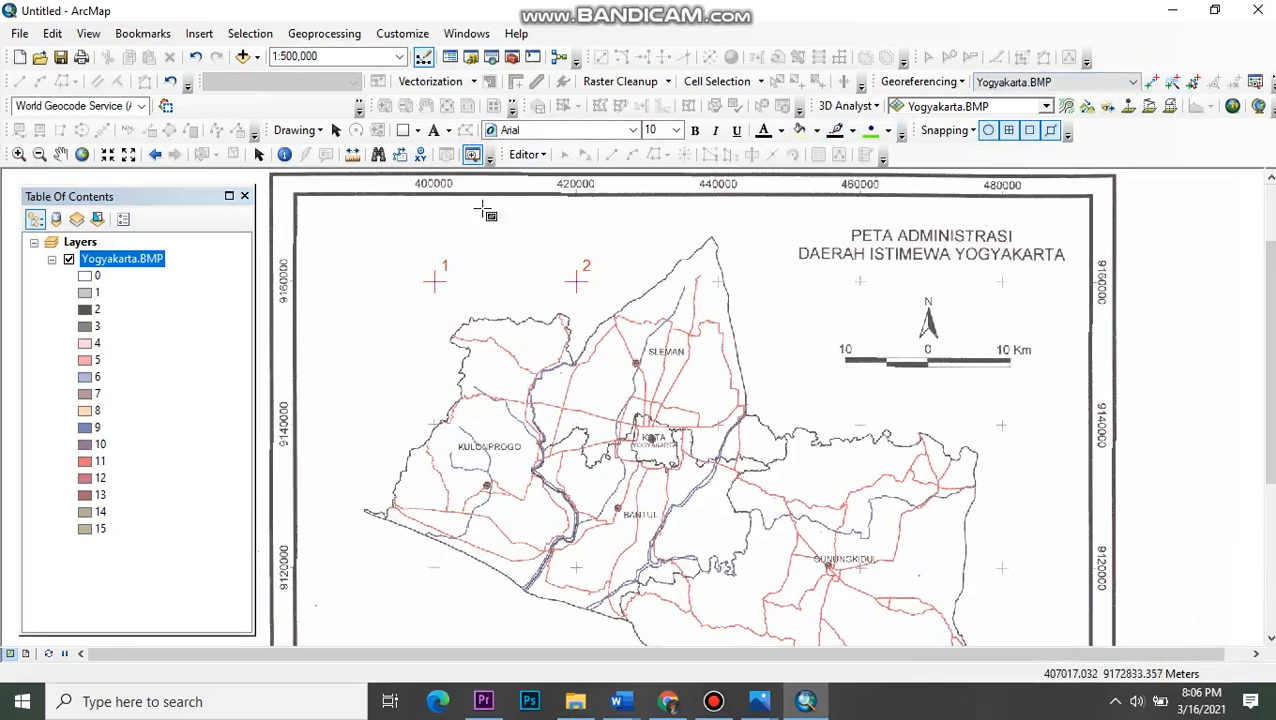
pyautogui.click(436, 426)
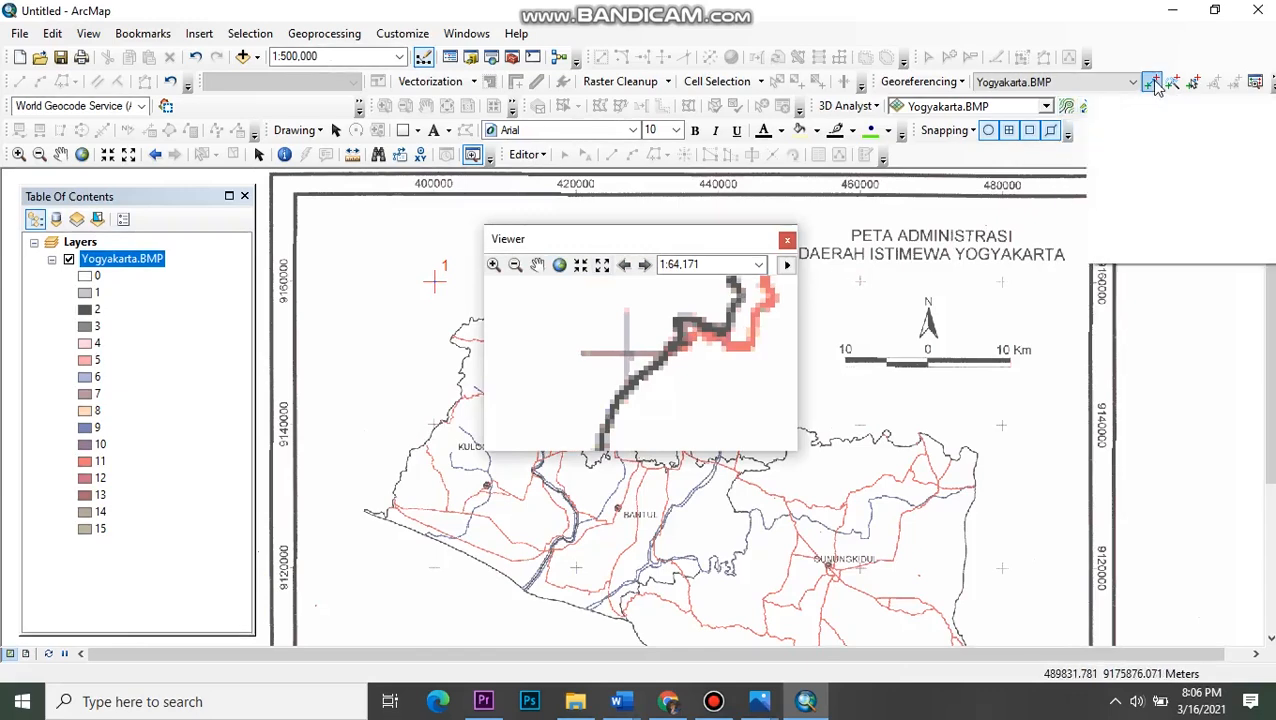
# - Add a control point at the framed 400000, 9140000 cross, accepting the prefilled X and Y coordinates, and close the Viewer
pyautogui.click(1152, 81)
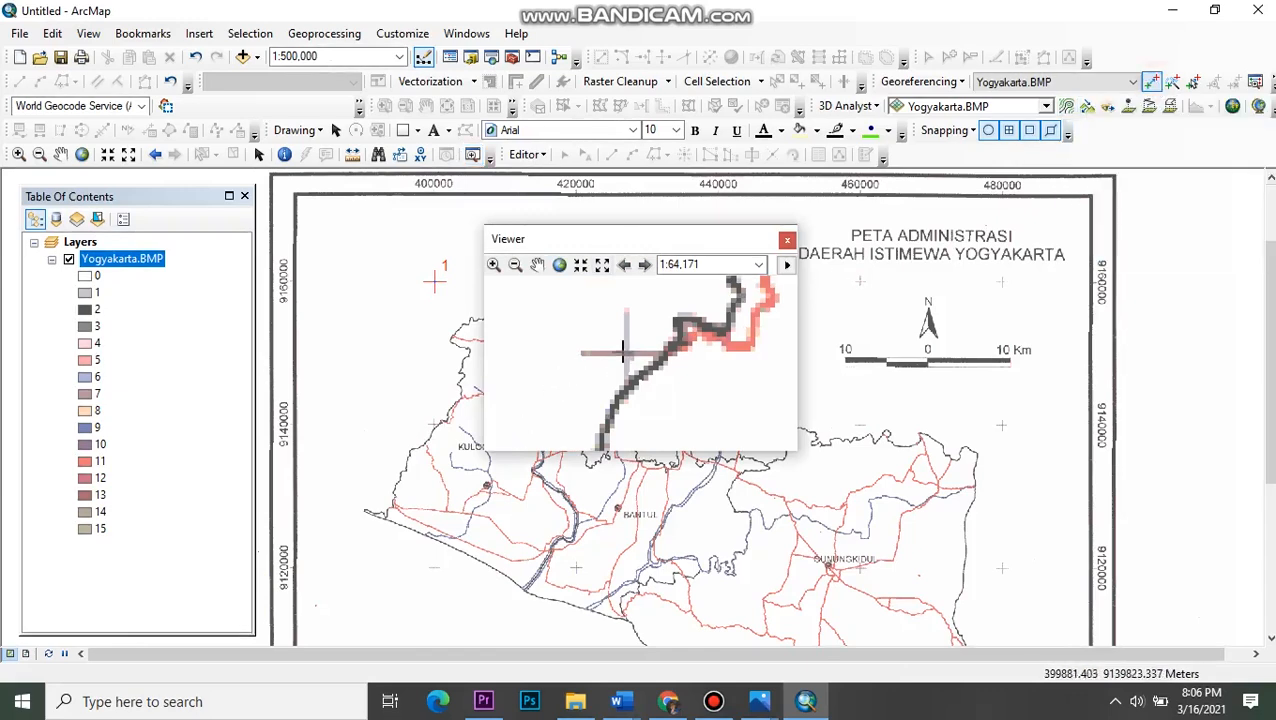
pyautogui.click(628, 350)
pyautogui.rightClick(632, 350)
pyautogui.click(664, 363)
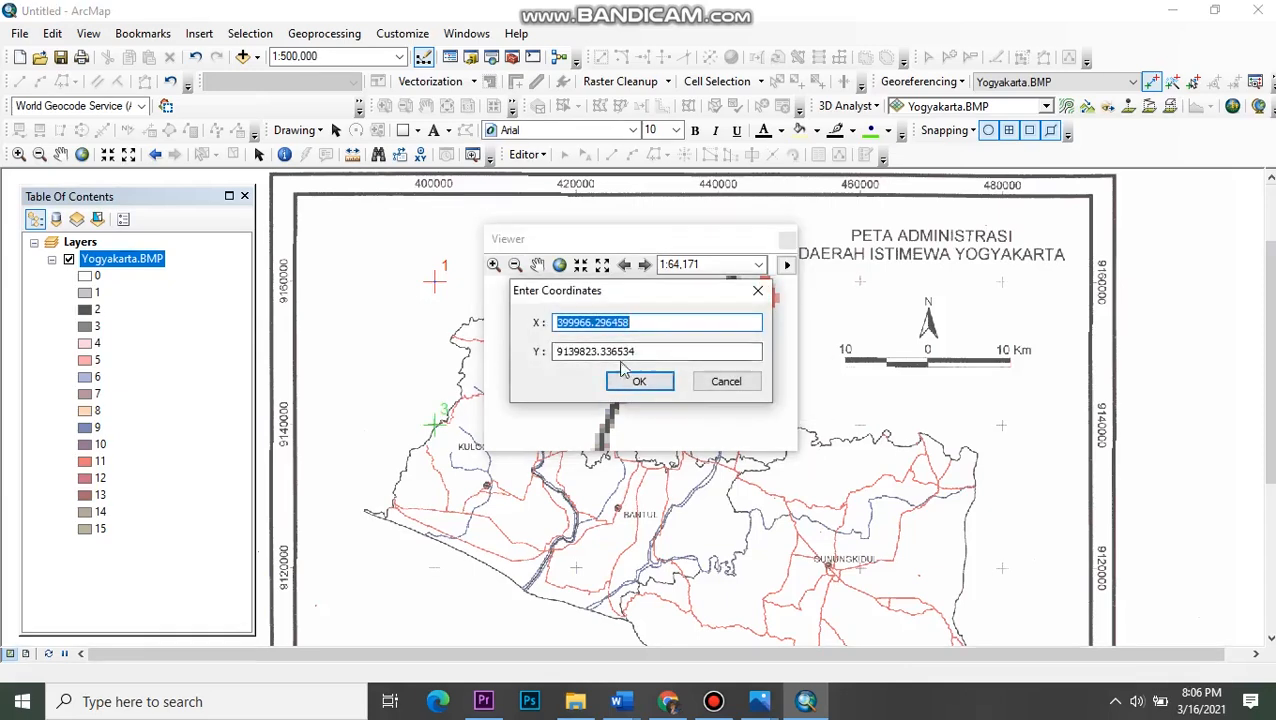
pyautogui.click(643, 385)
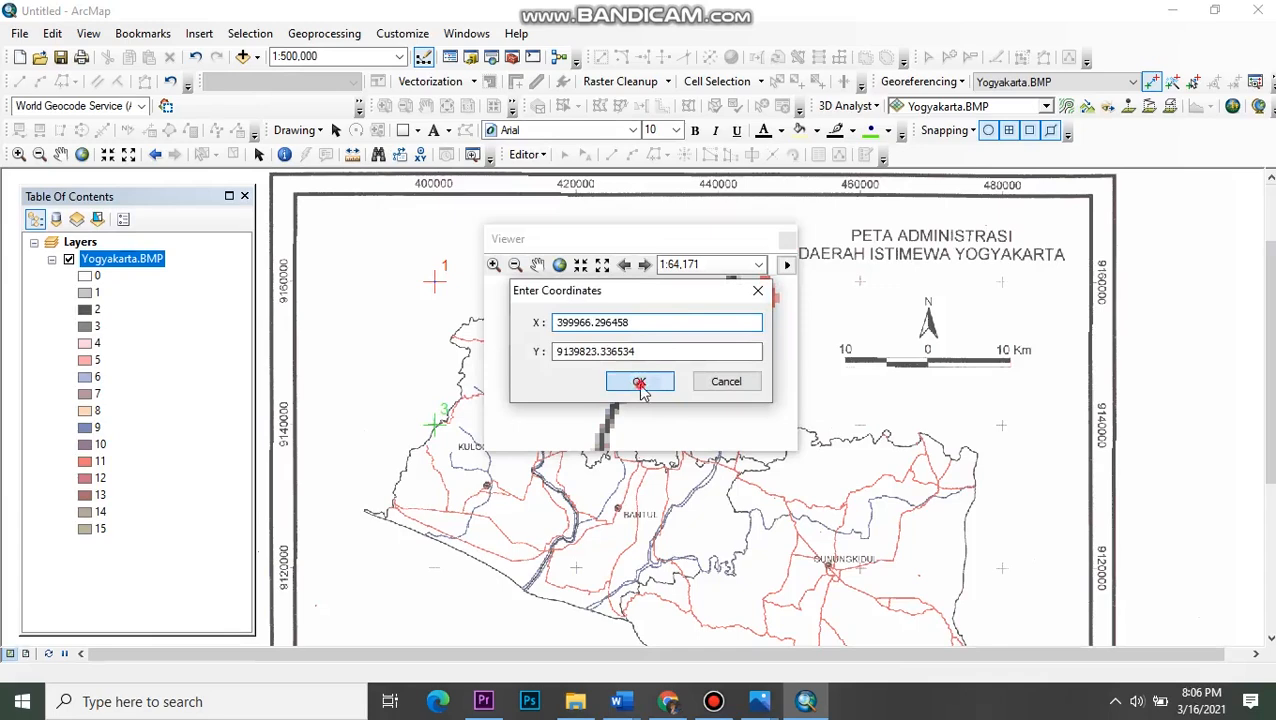
pyautogui.click(787, 243)
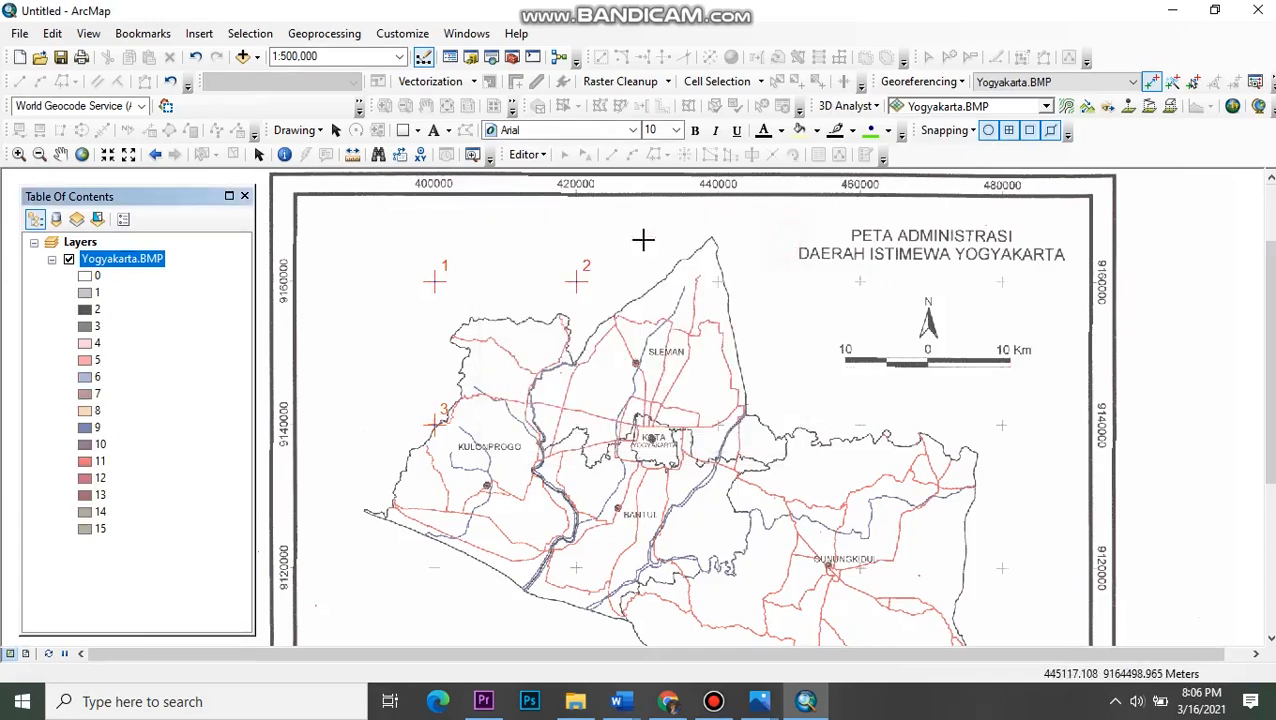
# - Open a Viewer window framing the grid cross at easting 420000 and northing 9140000
pyautogui.click(472, 154)
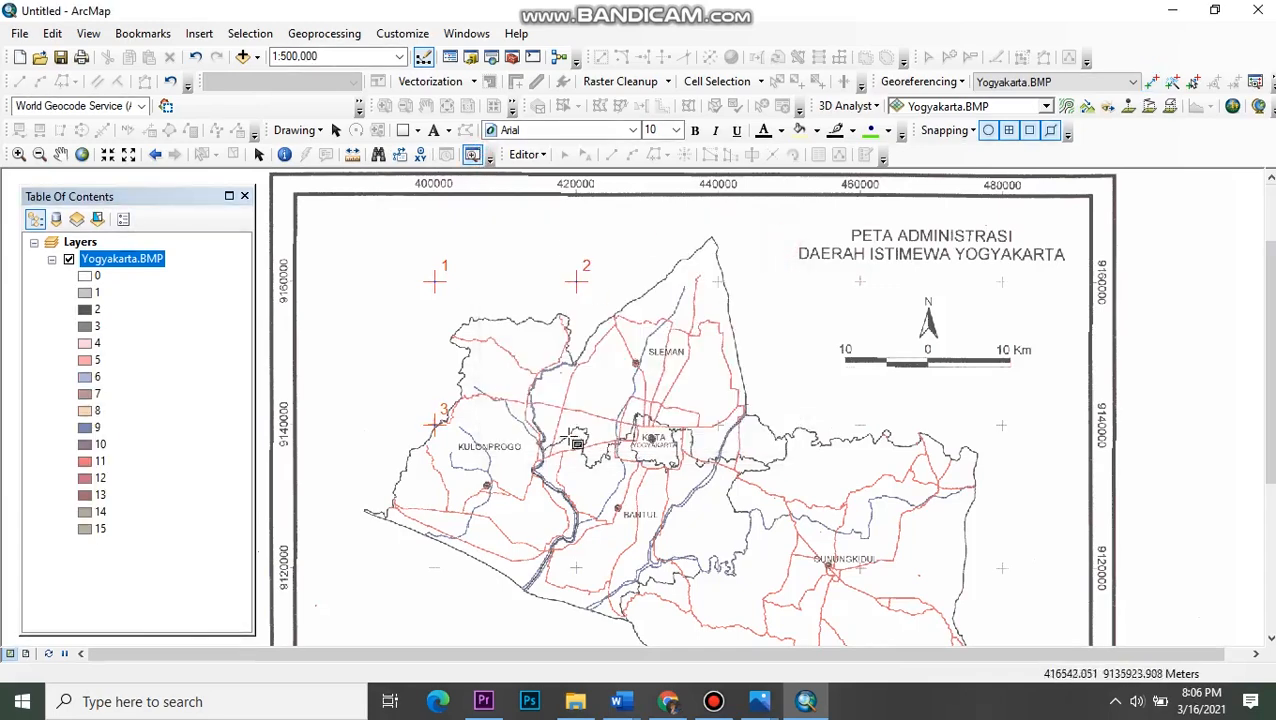
pyautogui.scroll(1, 568, 450)
pyautogui.moveTo(556, 403); pyautogui.dragTo(589, 435)
# - Add a control point at the framed 420000, 9140000 cross, accepting the prefilled X and Y coordinates, and close the Viewer
pyautogui.click(1151, 81)
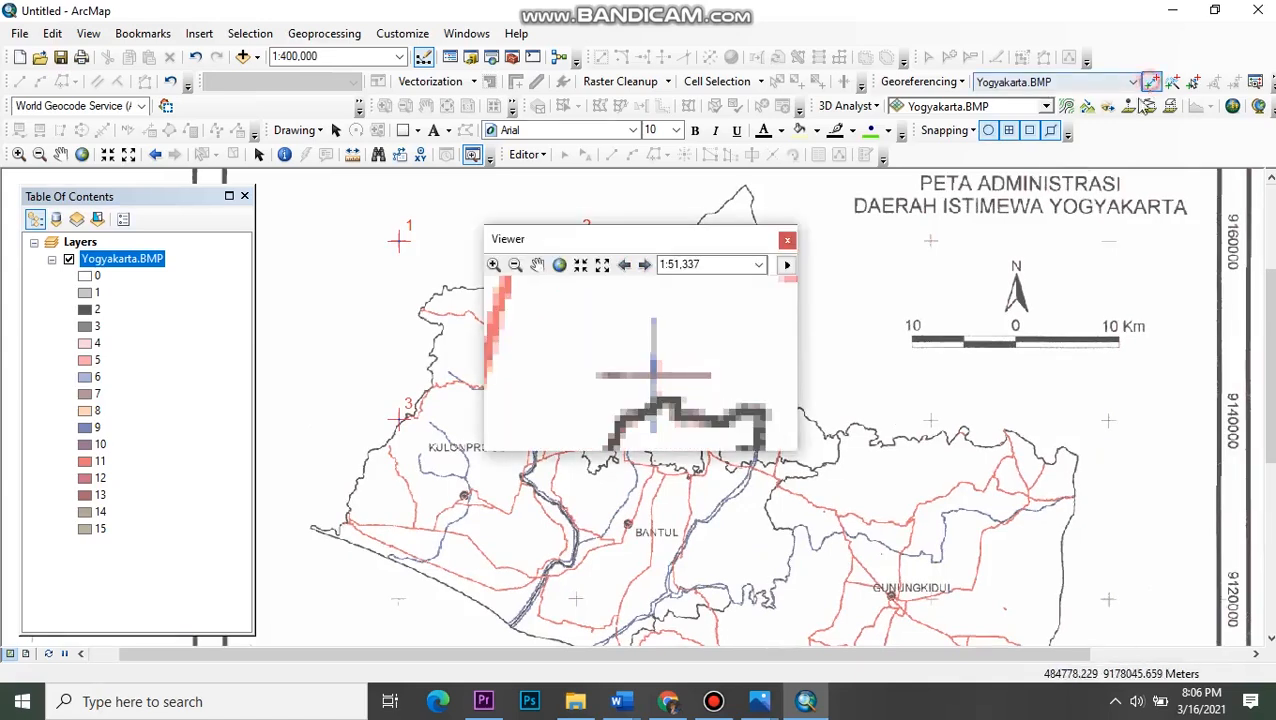
pyautogui.click(653, 373)
pyautogui.rightClick(653, 378)
pyautogui.click(715, 393)
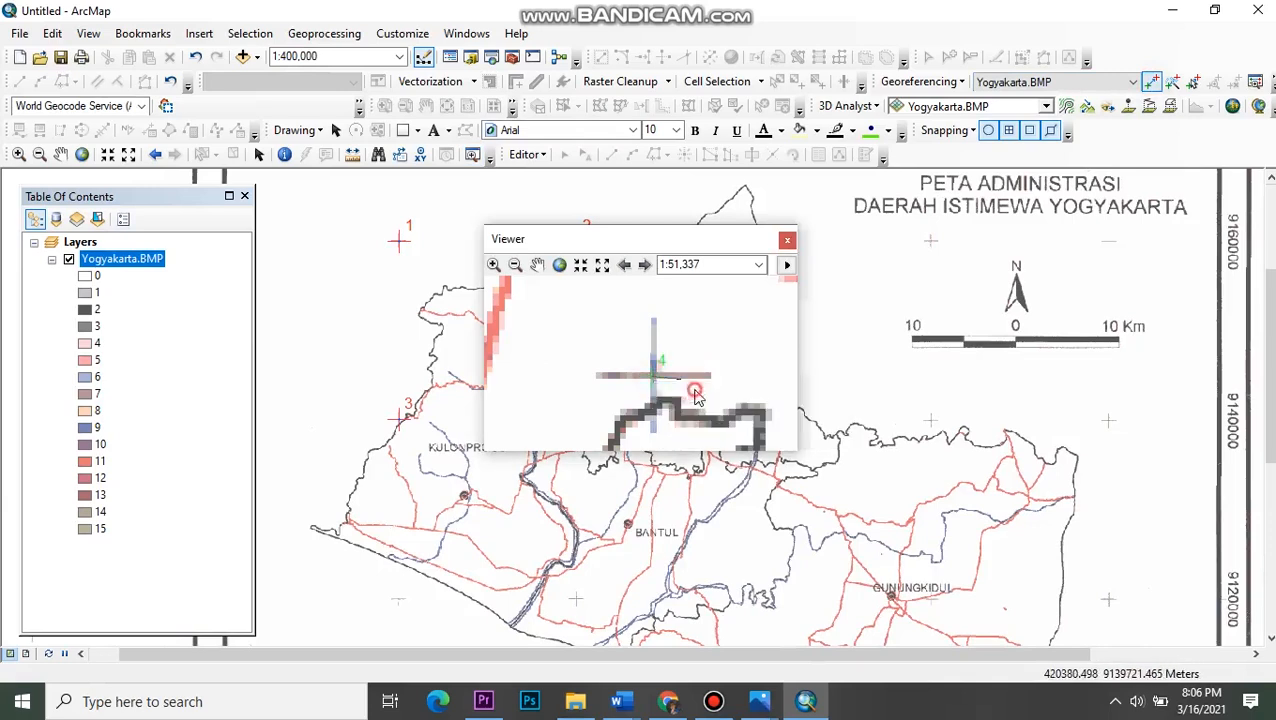
pyautogui.press('Return')
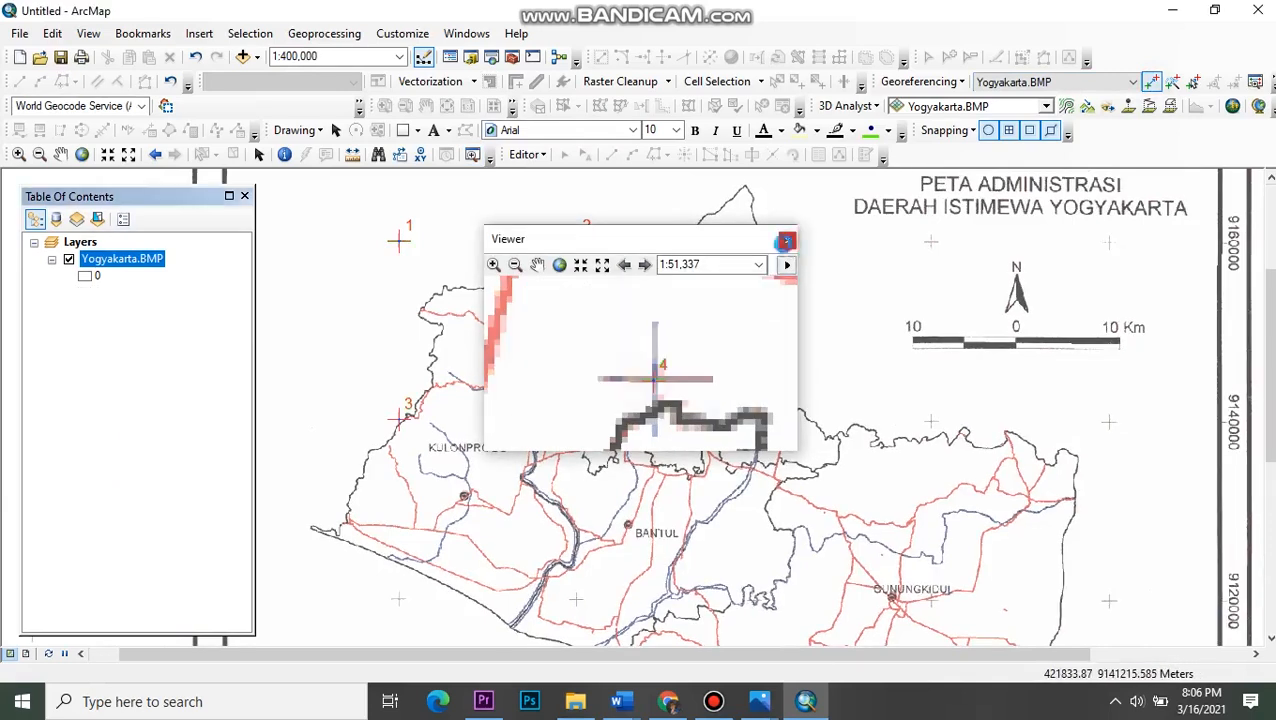
pyautogui.click(787, 239)
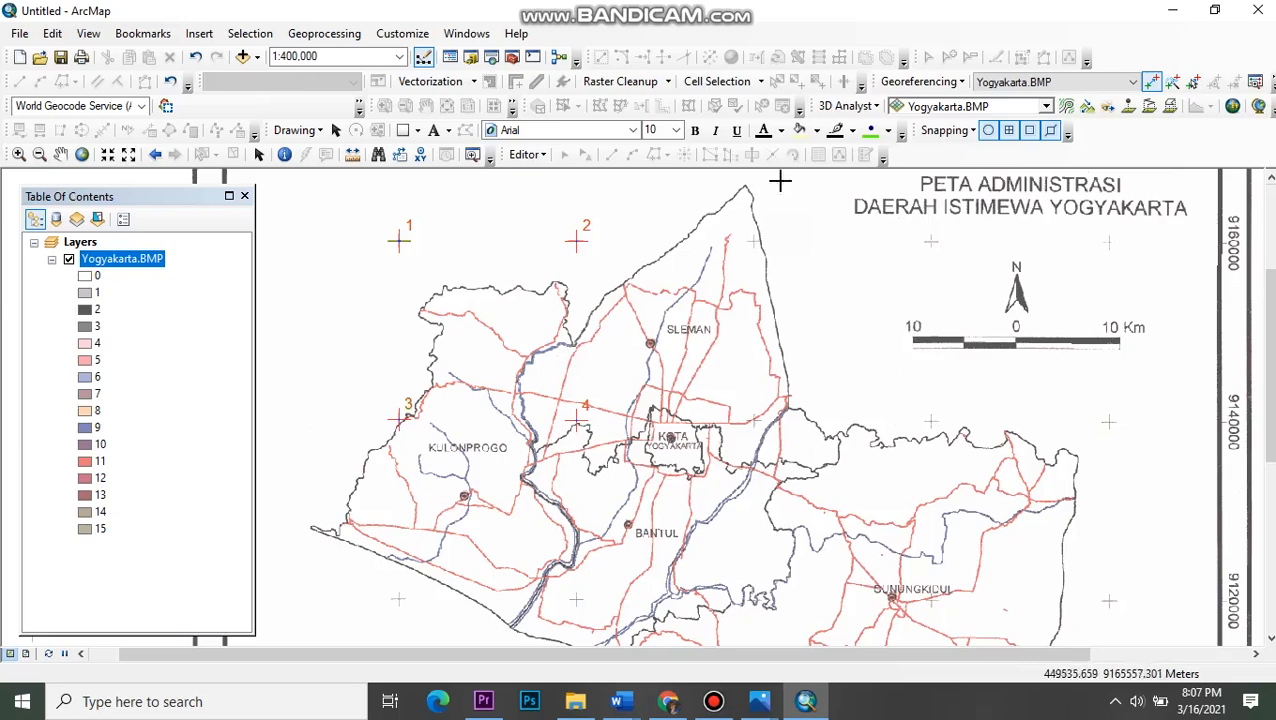
# - Update the georeferencing of Yogyakarta.BMP to save the control point transformation
pyautogui.click(955, 82)
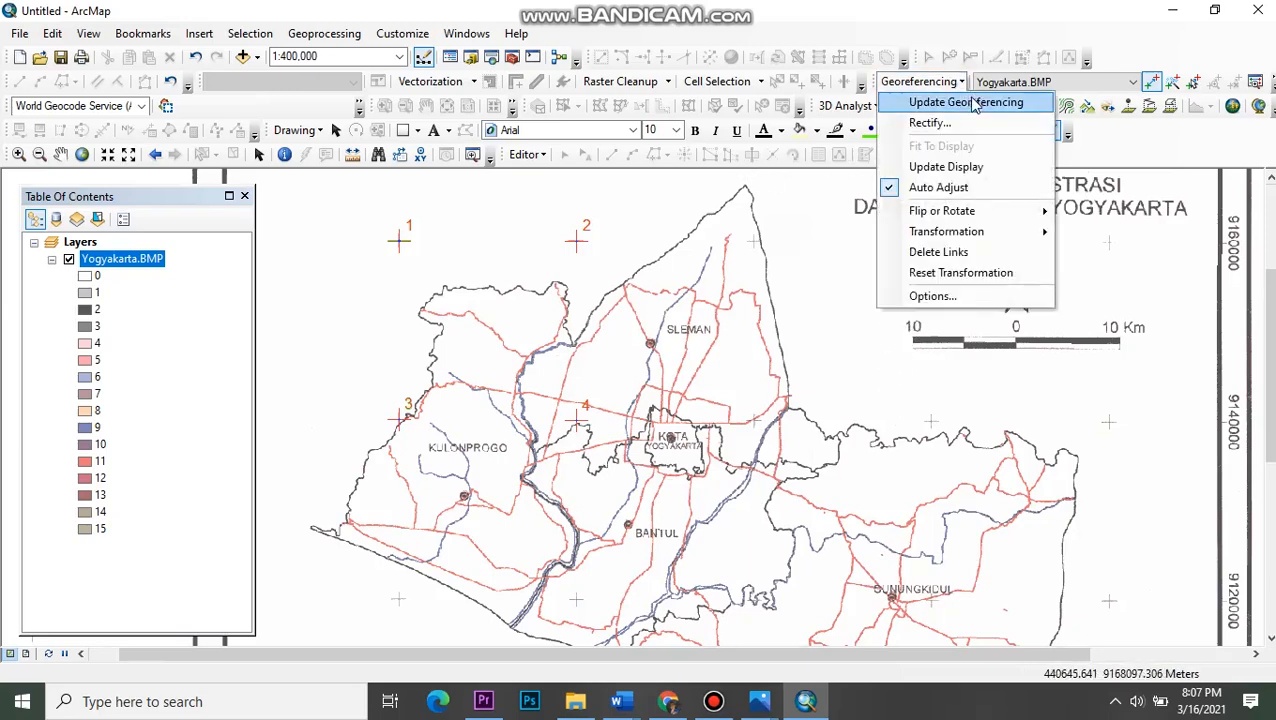
pyautogui.click(966, 102)
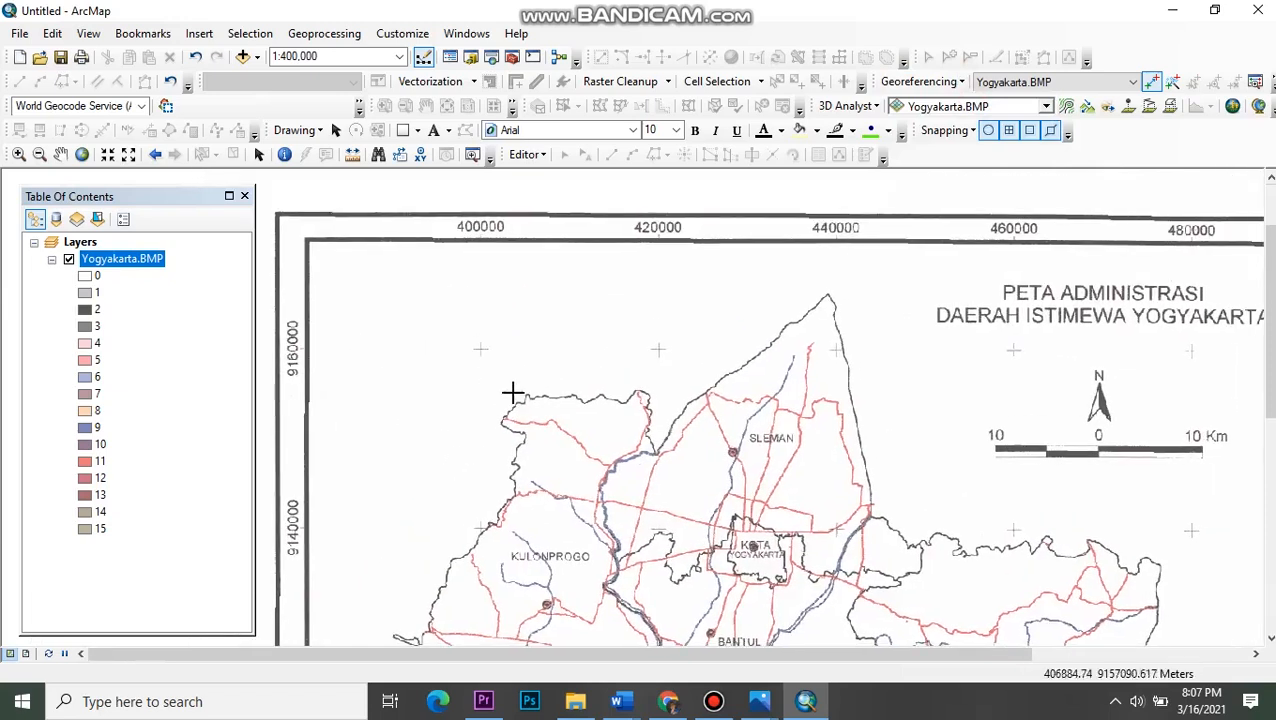
pyautogui.moveTo(543, 462); pyautogui.dragTo(564, 441)
pyautogui.moveTo(657, 442); pyautogui.dragTo(647, 430)
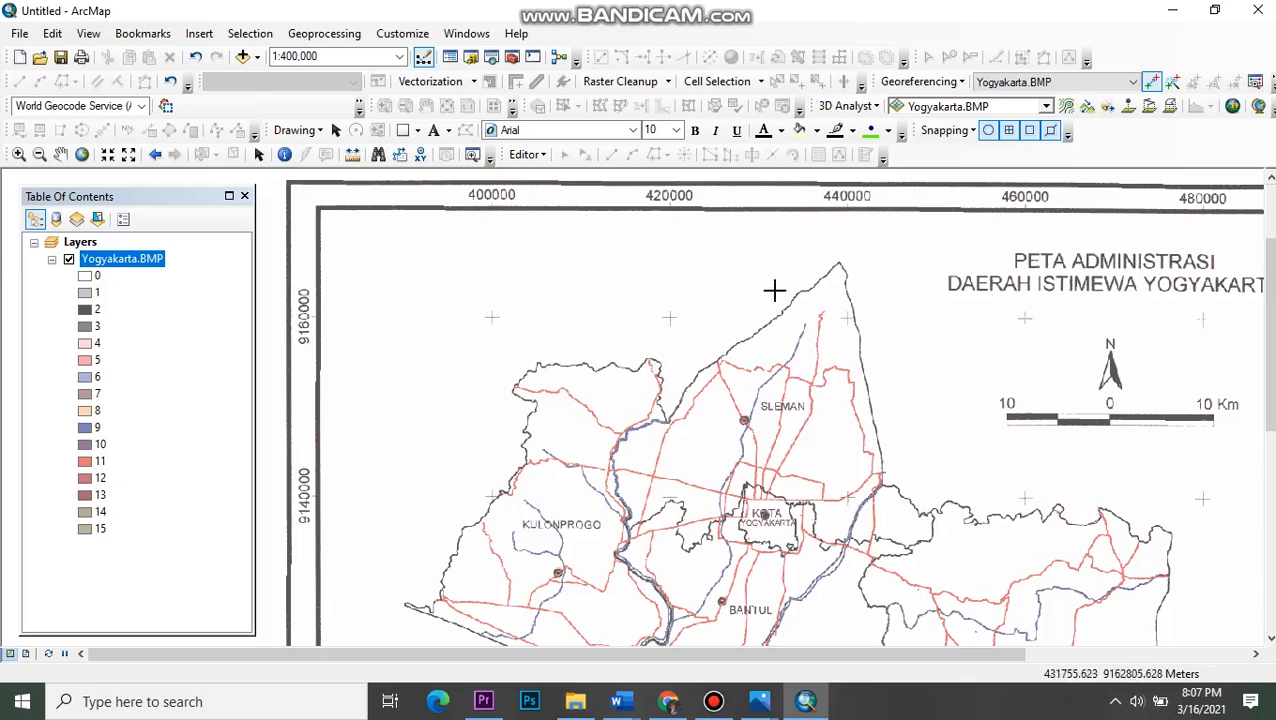
pyautogui.moveTo(678, 520); pyautogui.dragTo(614, 455)
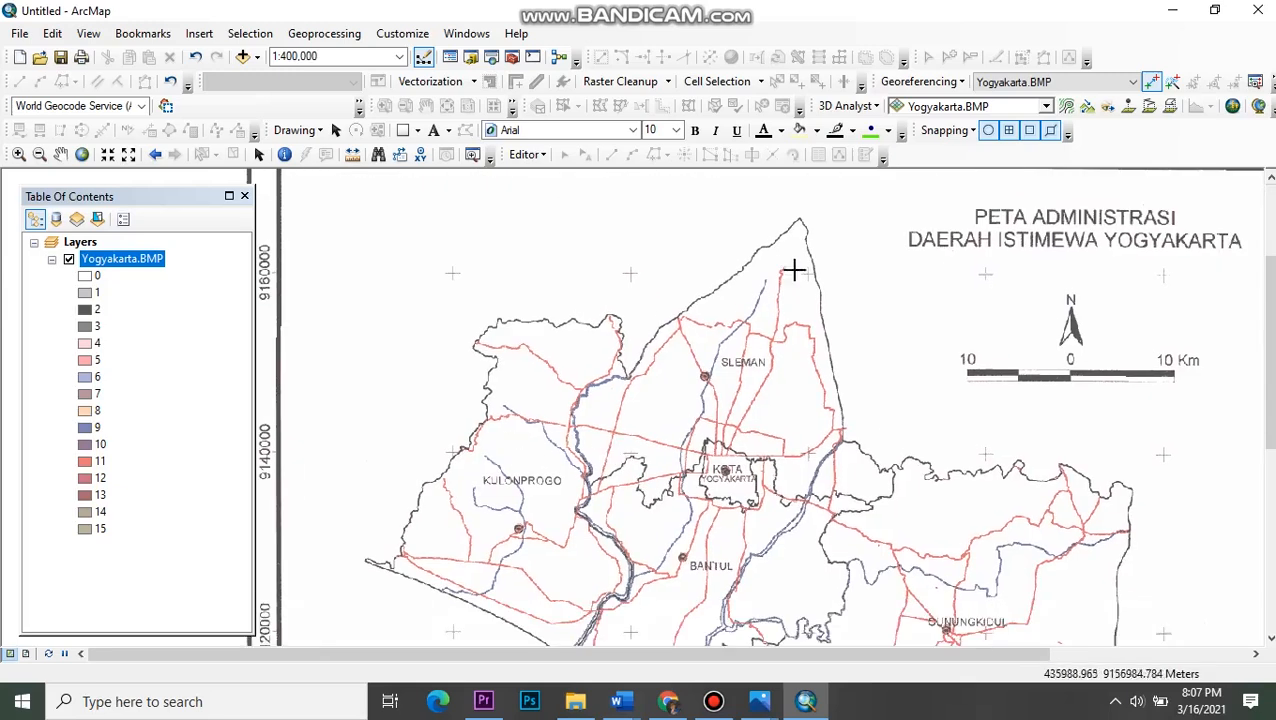
pyautogui.moveTo(681, 595); pyautogui.dragTo(663, 501)
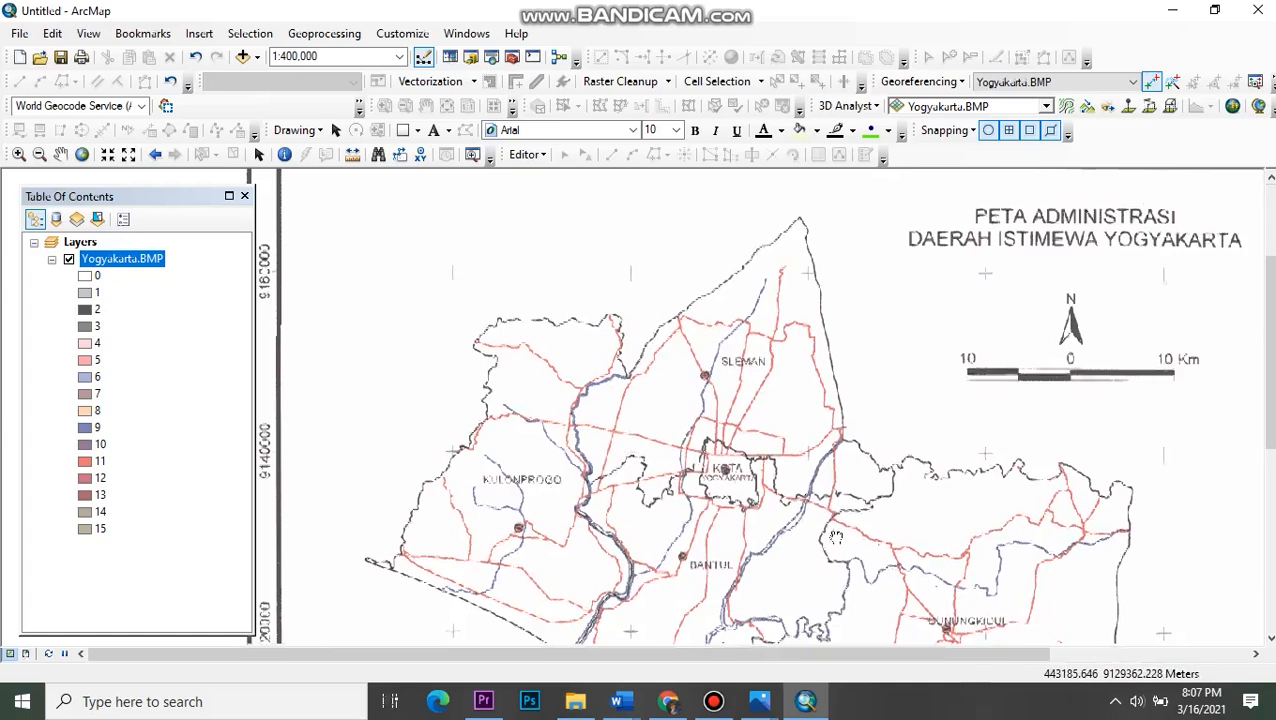
pyautogui.moveTo(543, 462); pyautogui.dragTo(574, 514)
pyautogui.moveTo(604, 447); pyautogui.dragTo(610, 526)
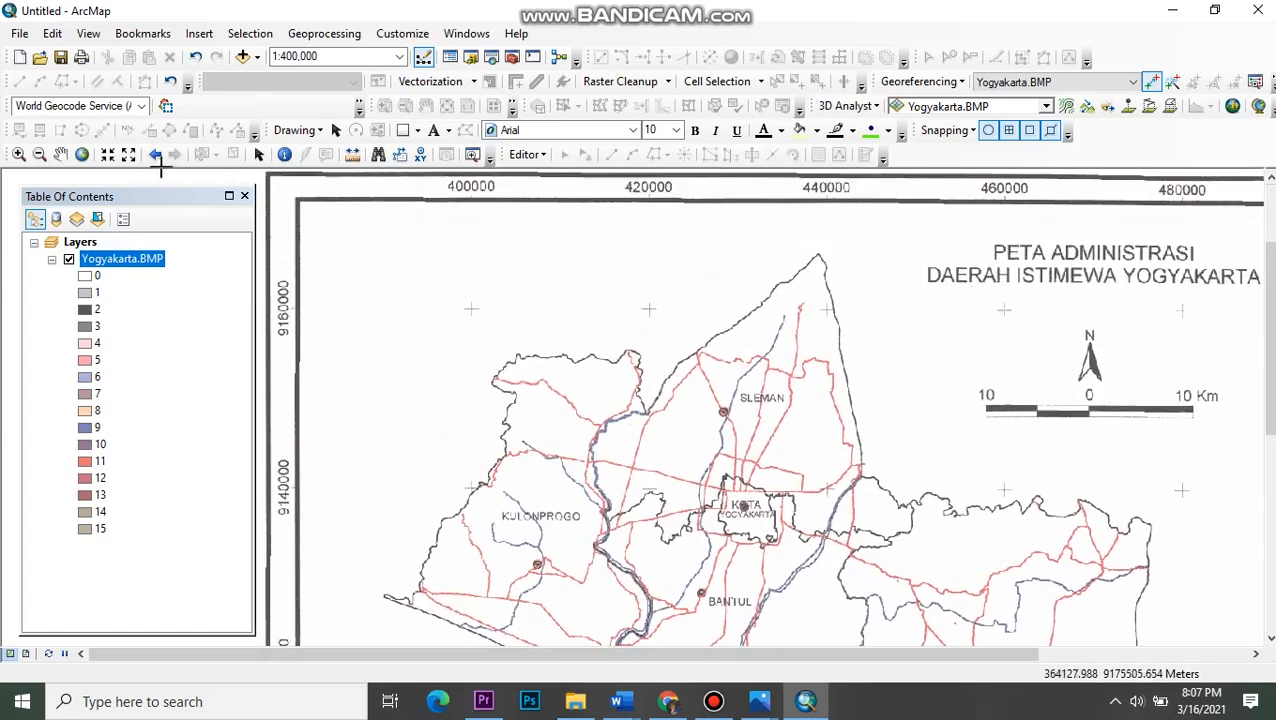
# - Open the Catalog window and start a folder connection, browsing into the DATA (D:) drive
pyautogui.click(466, 33)
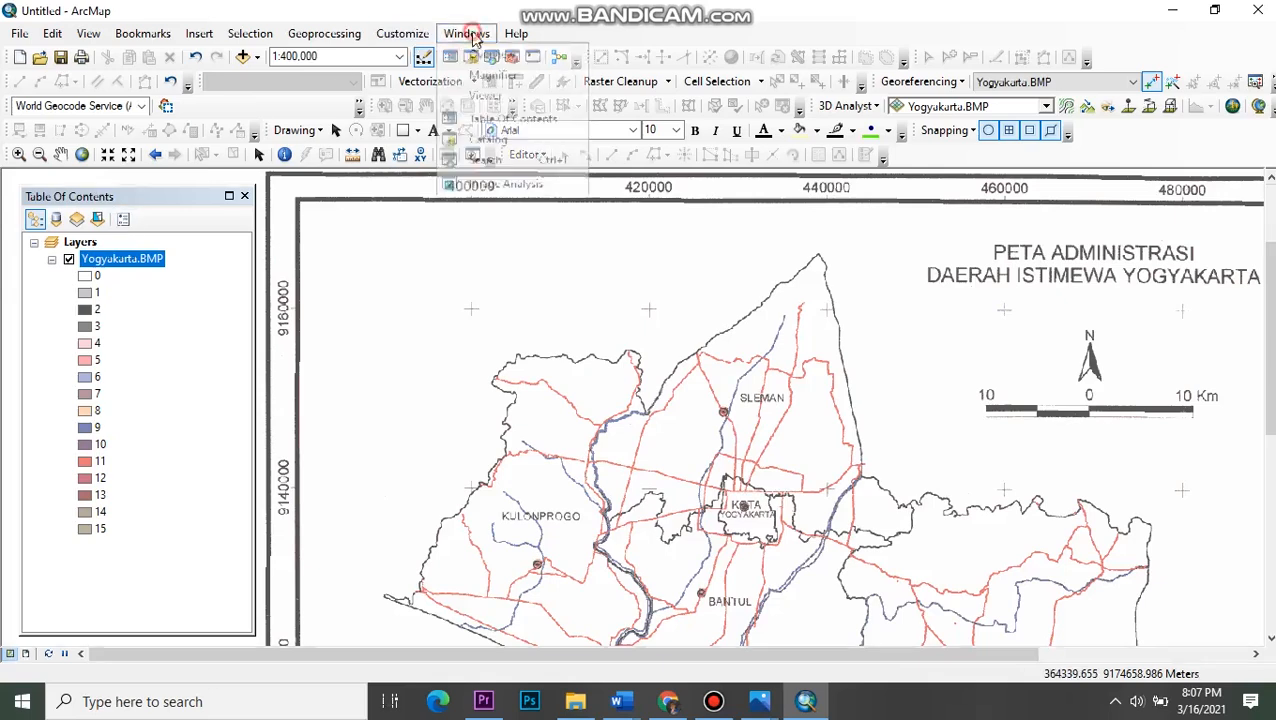
pyautogui.click(537, 141)
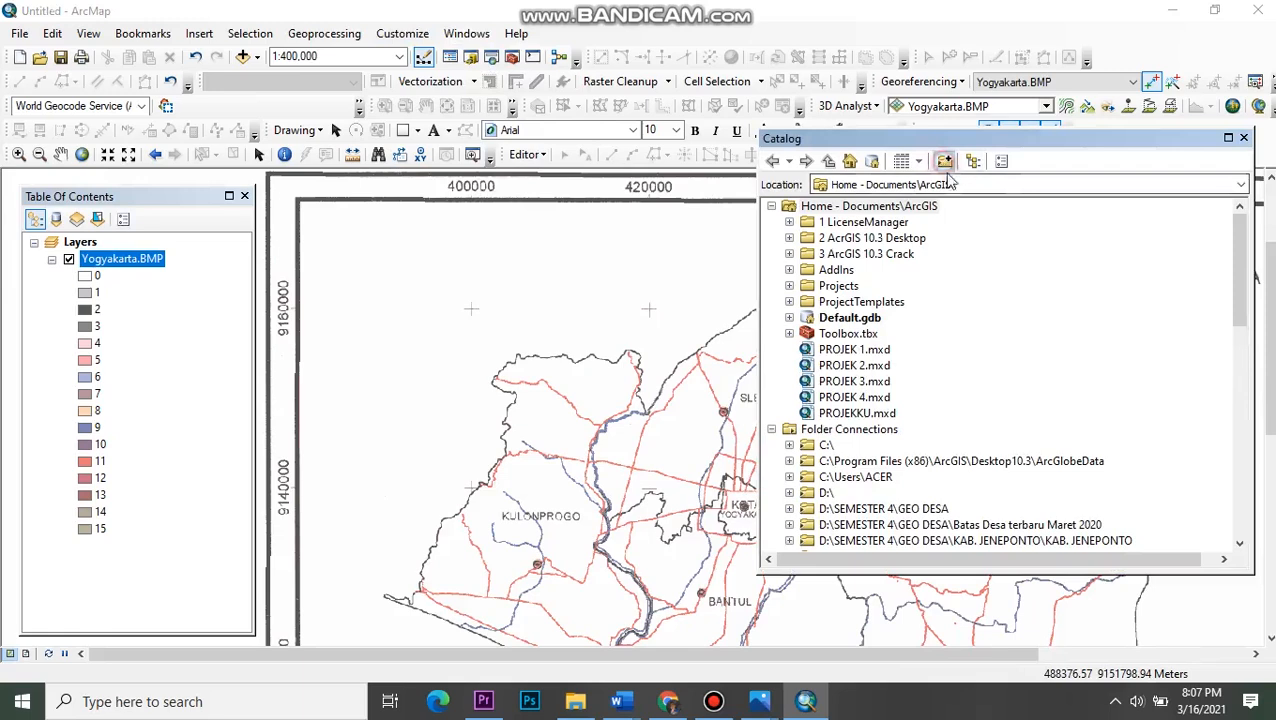
pyautogui.click(943, 161)
pyautogui.doubleClick(562, 337)
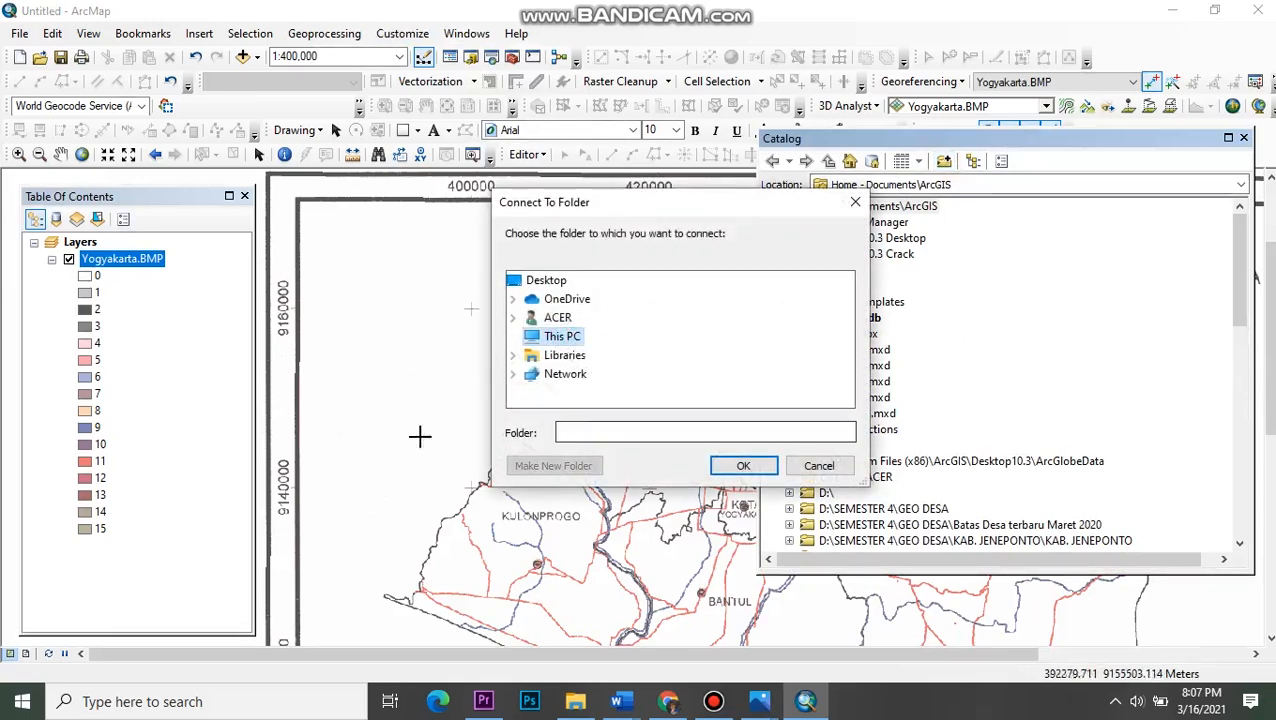
pyautogui.scroll(-1, 607, 342)
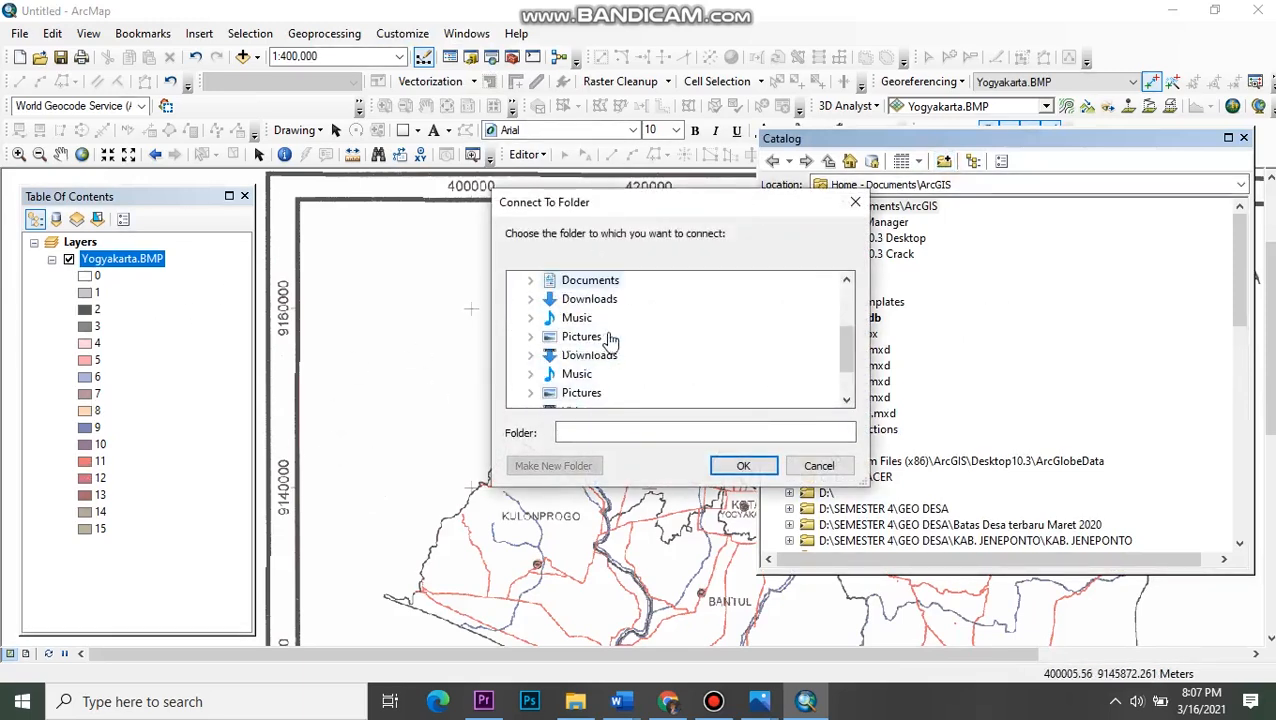
pyautogui.scroll(-1, 595, 368)
pyautogui.doubleClick(585, 336)
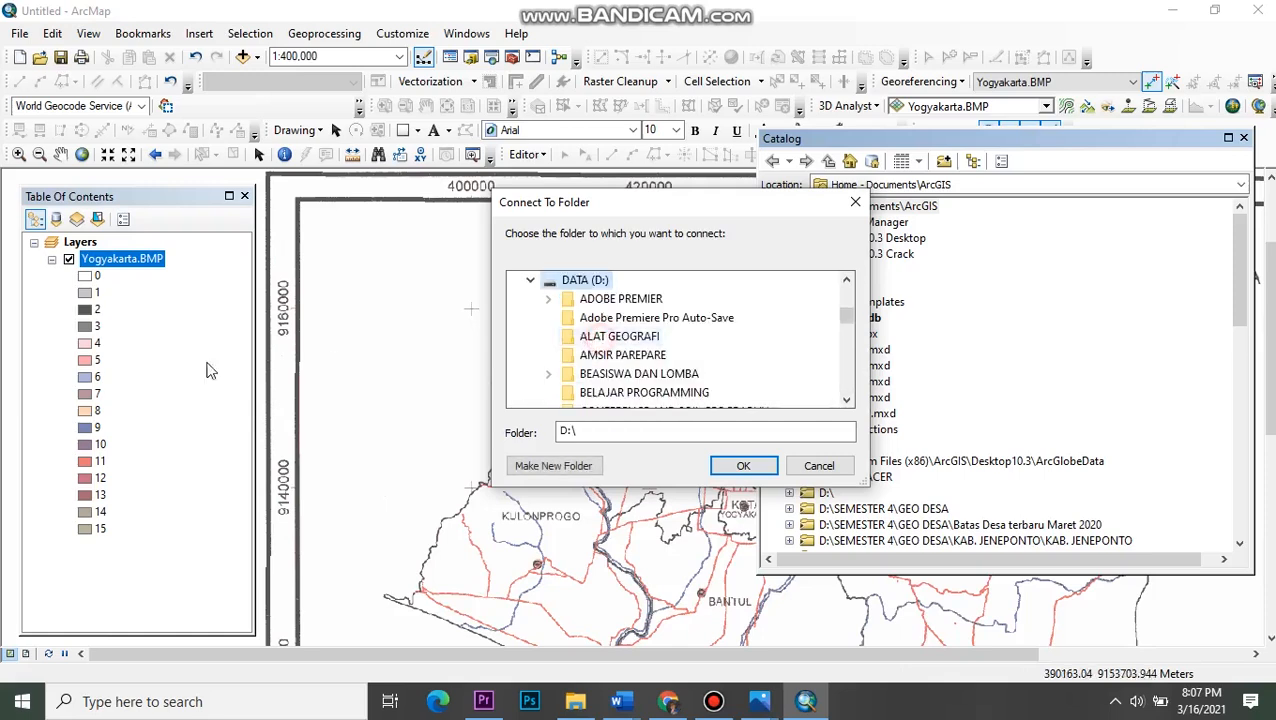
# - Connect to the YOGYAKARTA folder inside ARAHAN FUNGSI LAHAN 4\KUMPULAN on the D: drive
pyautogui.scroll(-2, 716, 380)
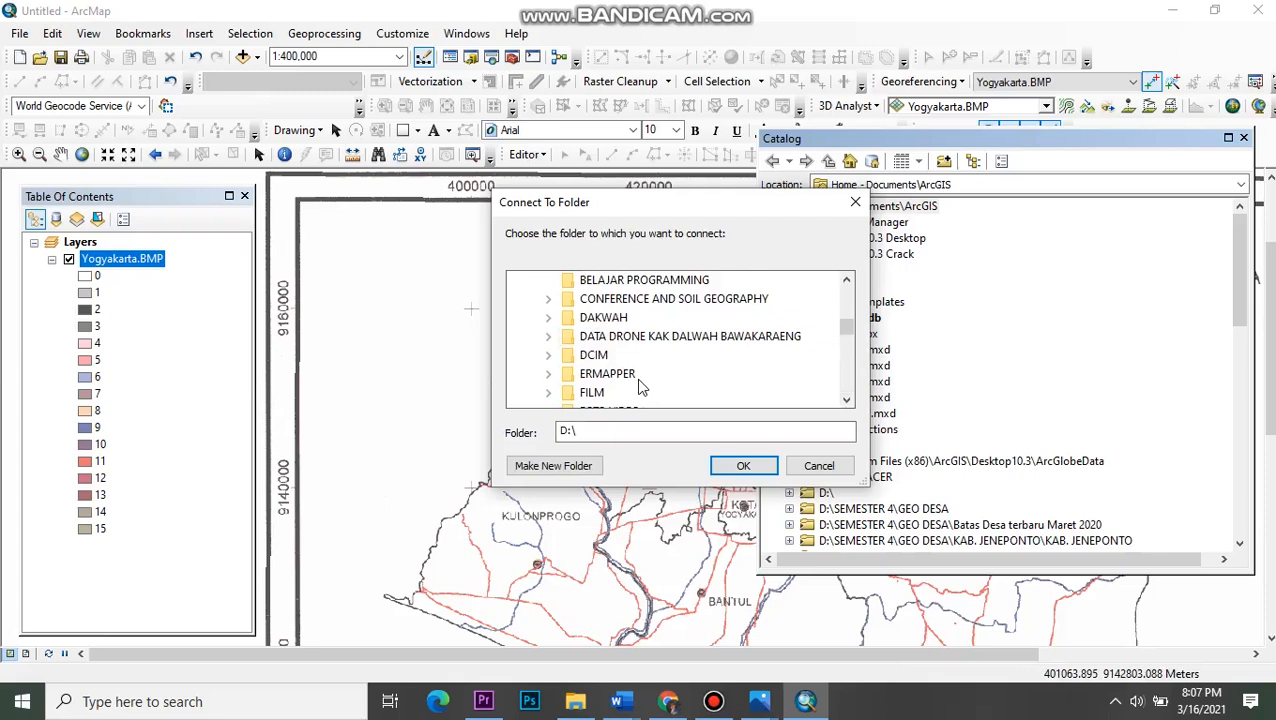
pyautogui.scroll(-1, 690, 366)
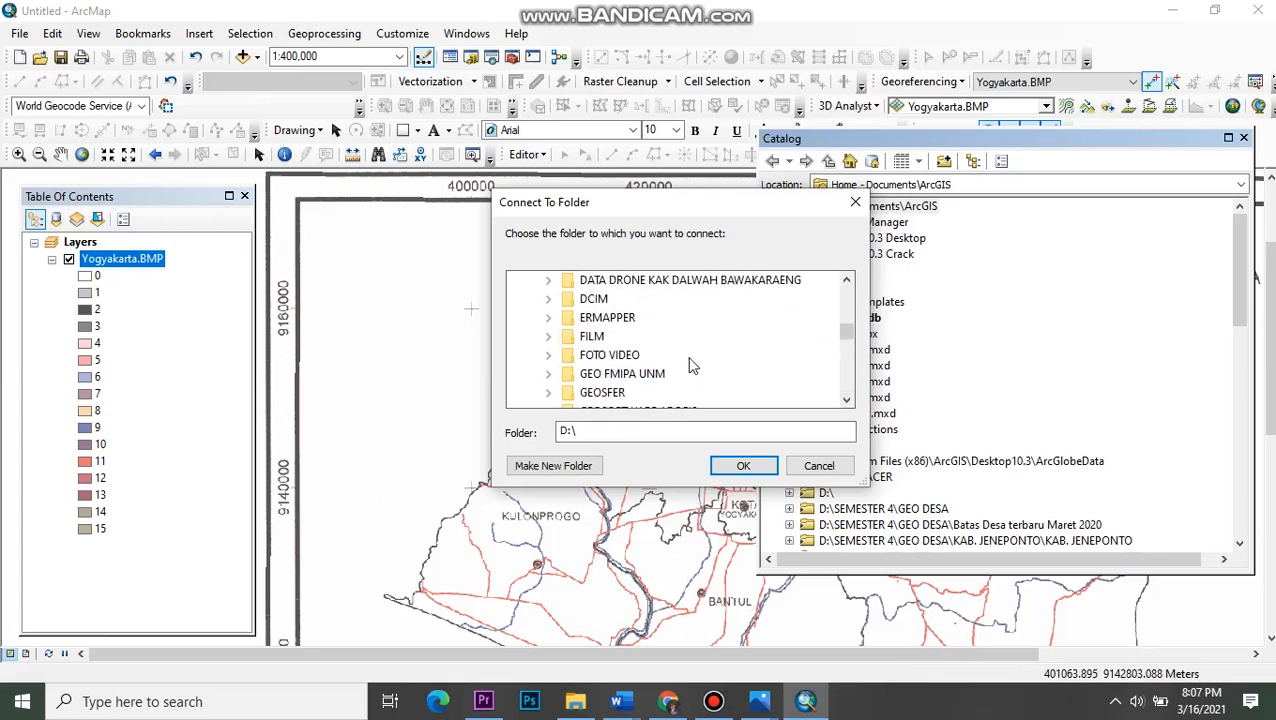
pyautogui.scroll(-1, 690, 366)
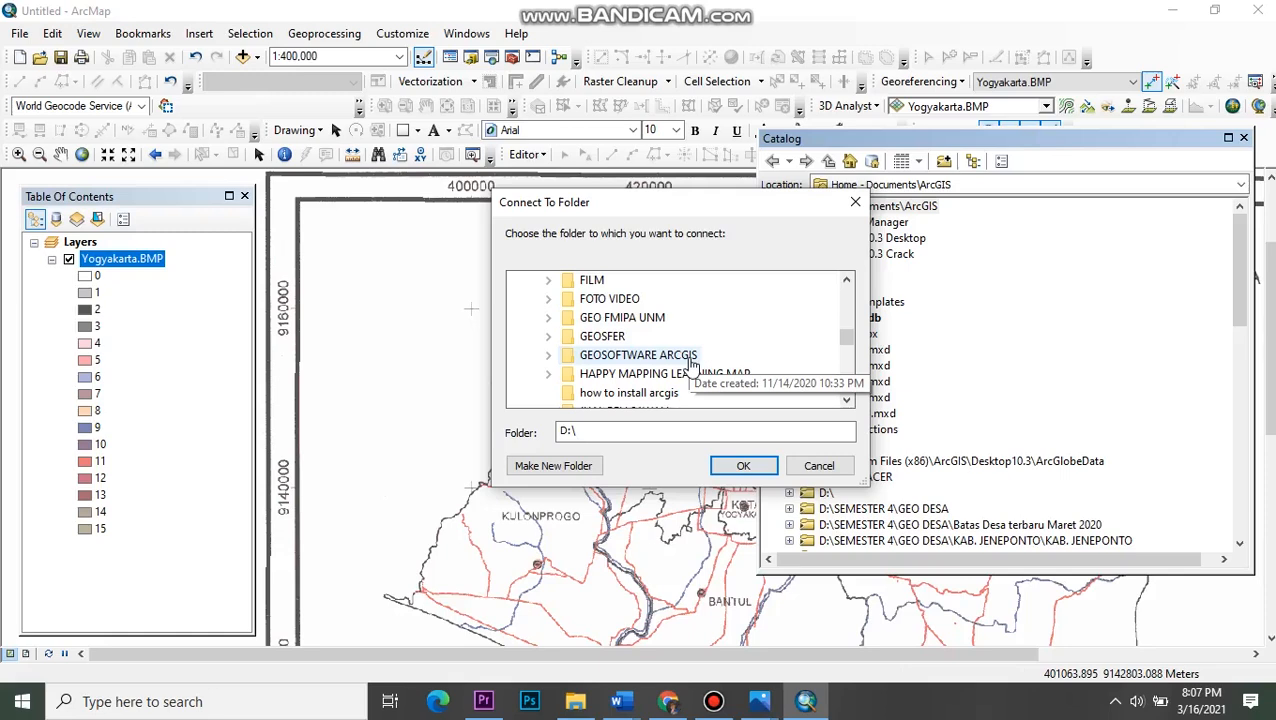
pyautogui.scroll(-6, 690, 364)
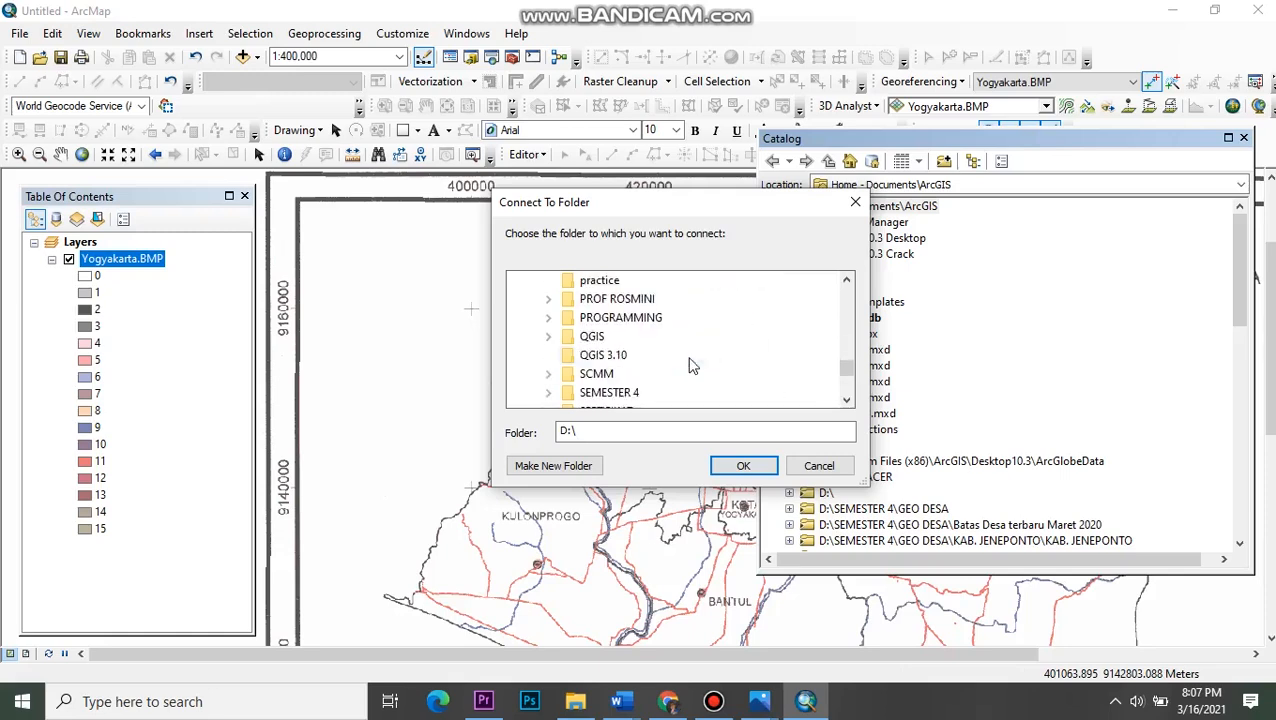
pyautogui.scroll(-2, 680, 368)
pyautogui.doubleClick(662, 373)
pyautogui.scroll(-1, 668, 372)
pyautogui.scroll(-1, 668, 372)
pyautogui.doubleClick(718, 284)
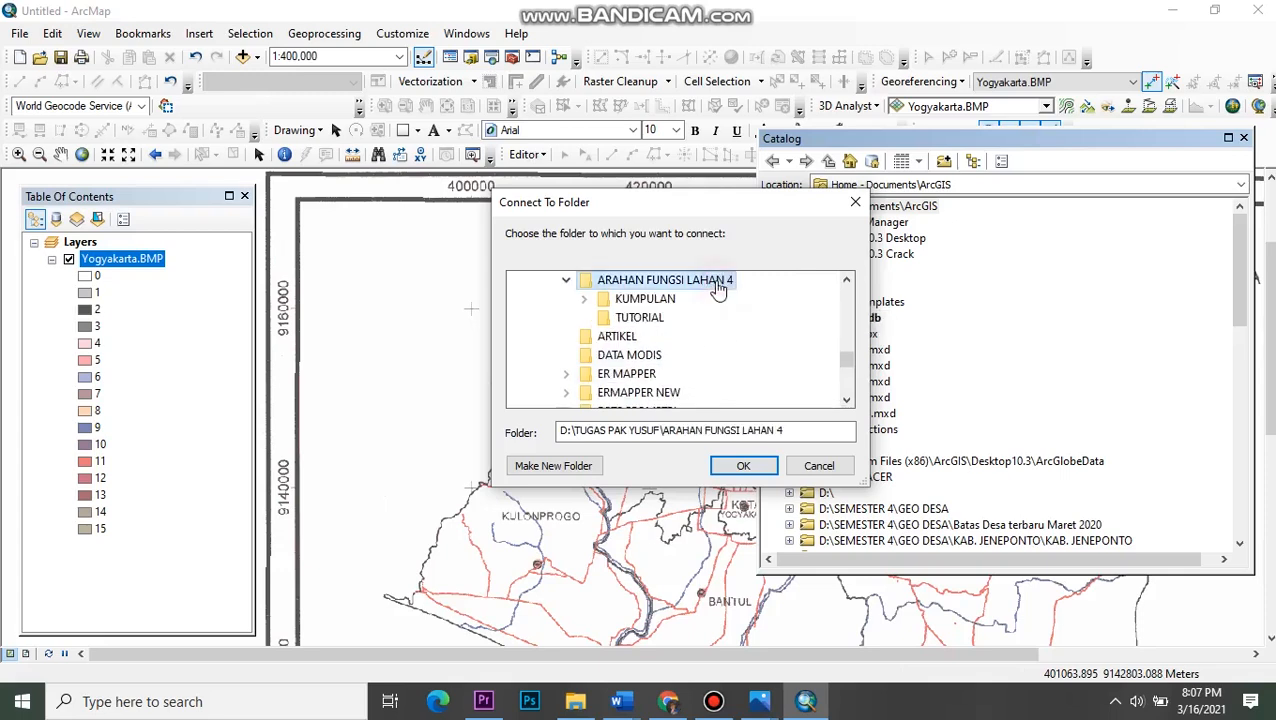
pyautogui.doubleClick(675, 298)
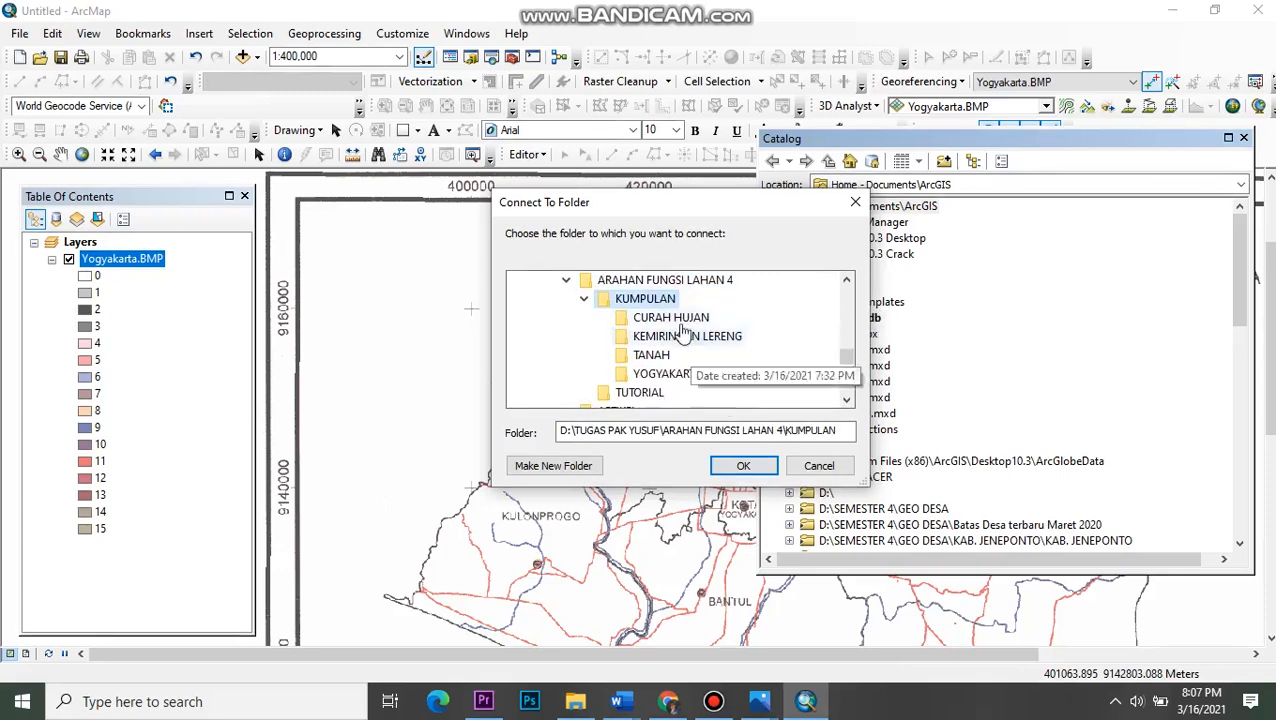
pyautogui.click(666, 373)
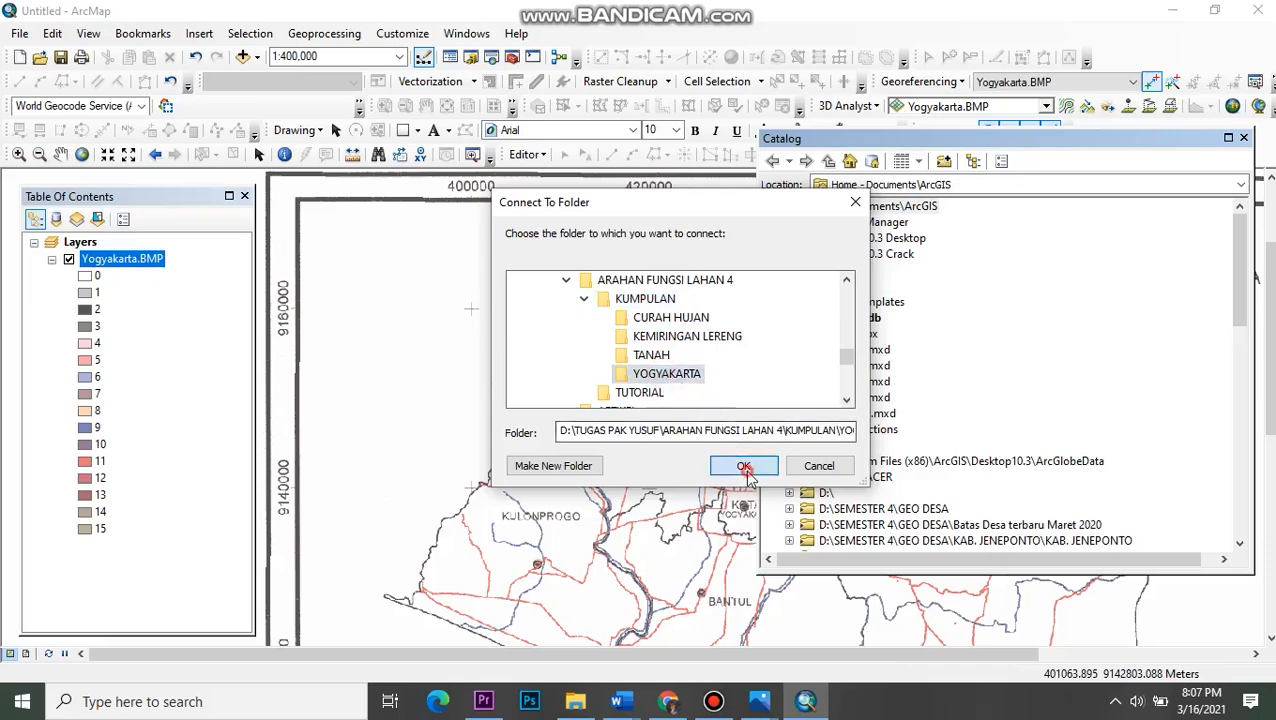
pyautogui.click(742, 466)
# - Look through the Catalog's folder connections for the ARAHAN FUNGSI LAHAN 4\KUMPULAN\YOGYAKARTA entry
pyautogui.scroll(-15, 955, 393)
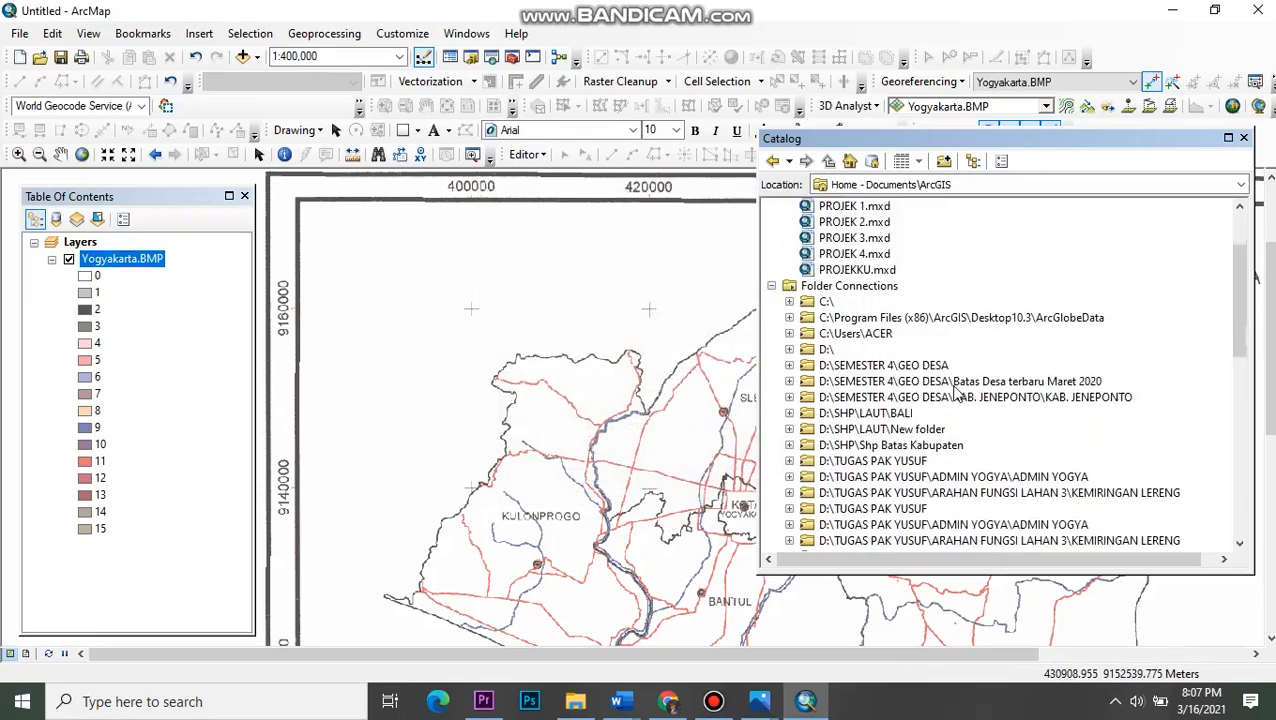
pyautogui.scroll(15, 955, 393)
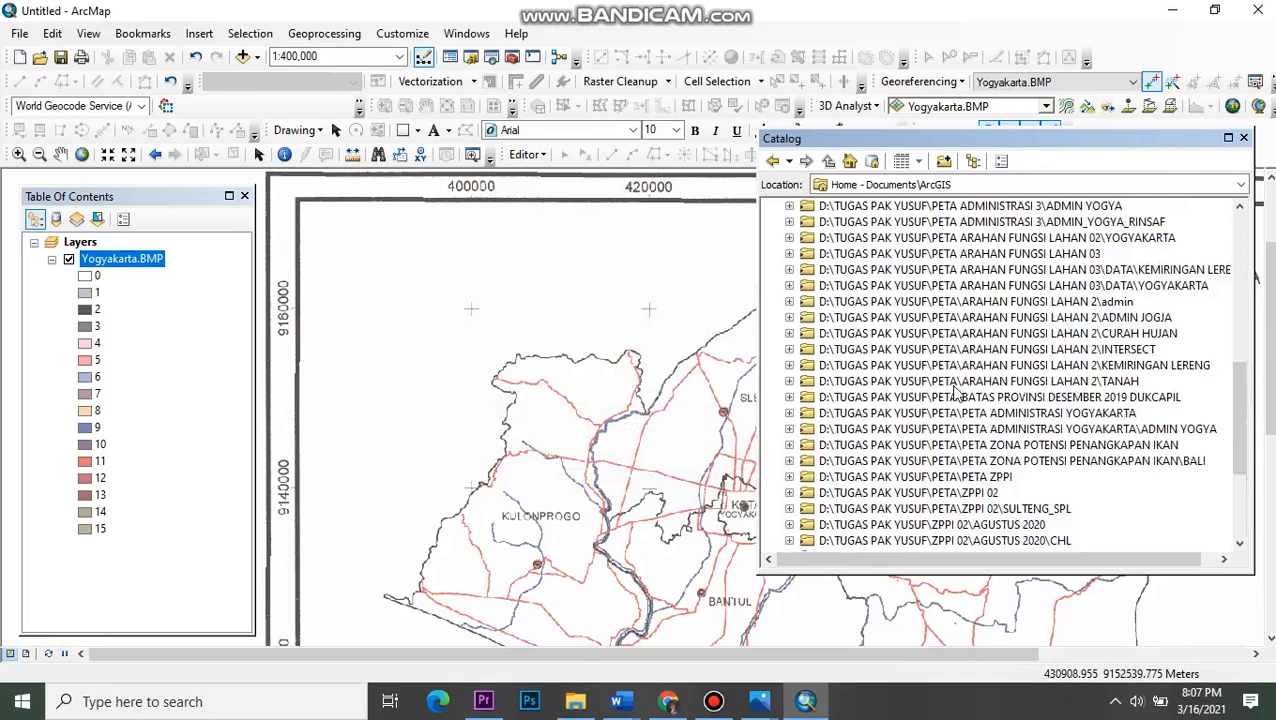
pyautogui.scroll(-3, 955, 393)
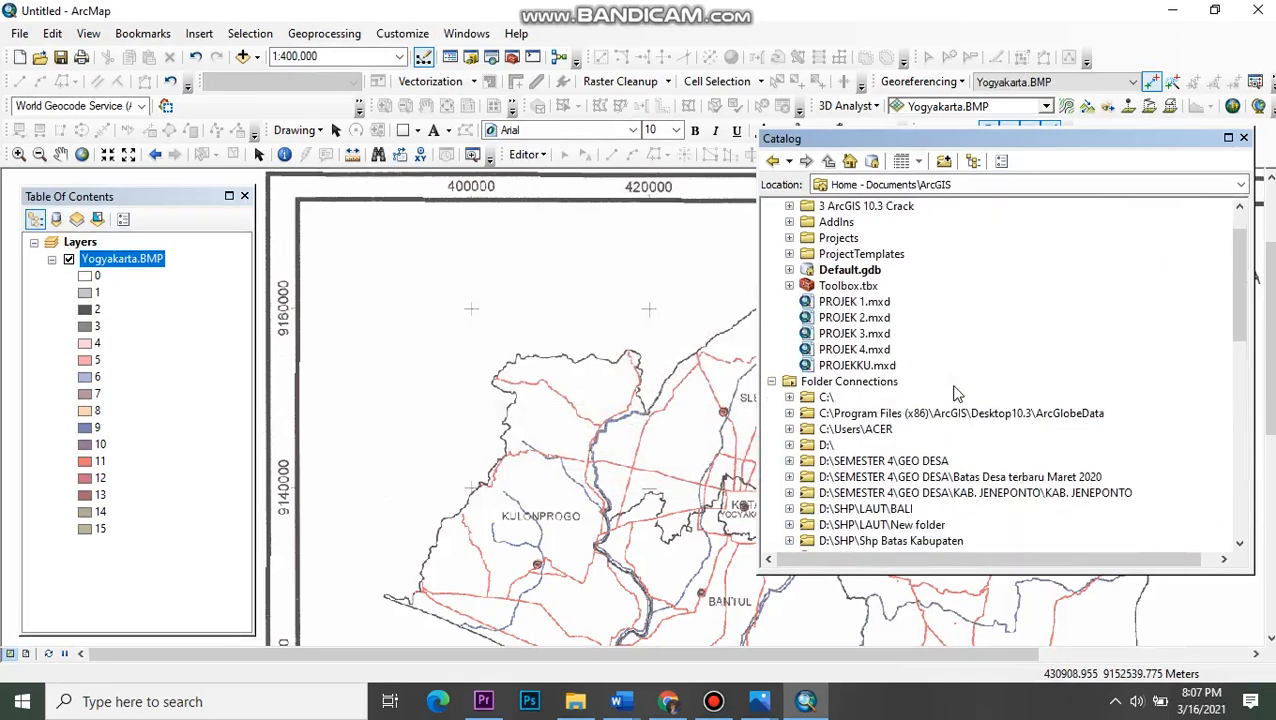
pyautogui.scroll(-7, 1005, 483)
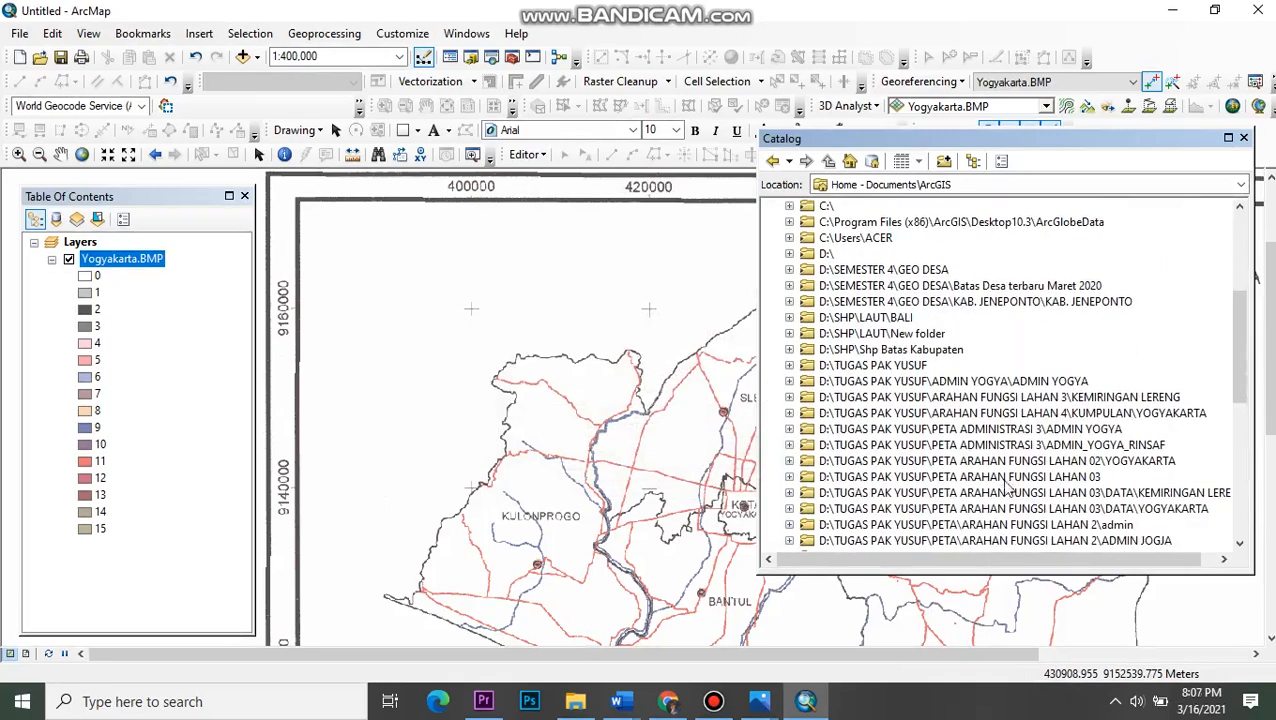
pyautogui.scroll(-1, 1008, 478)
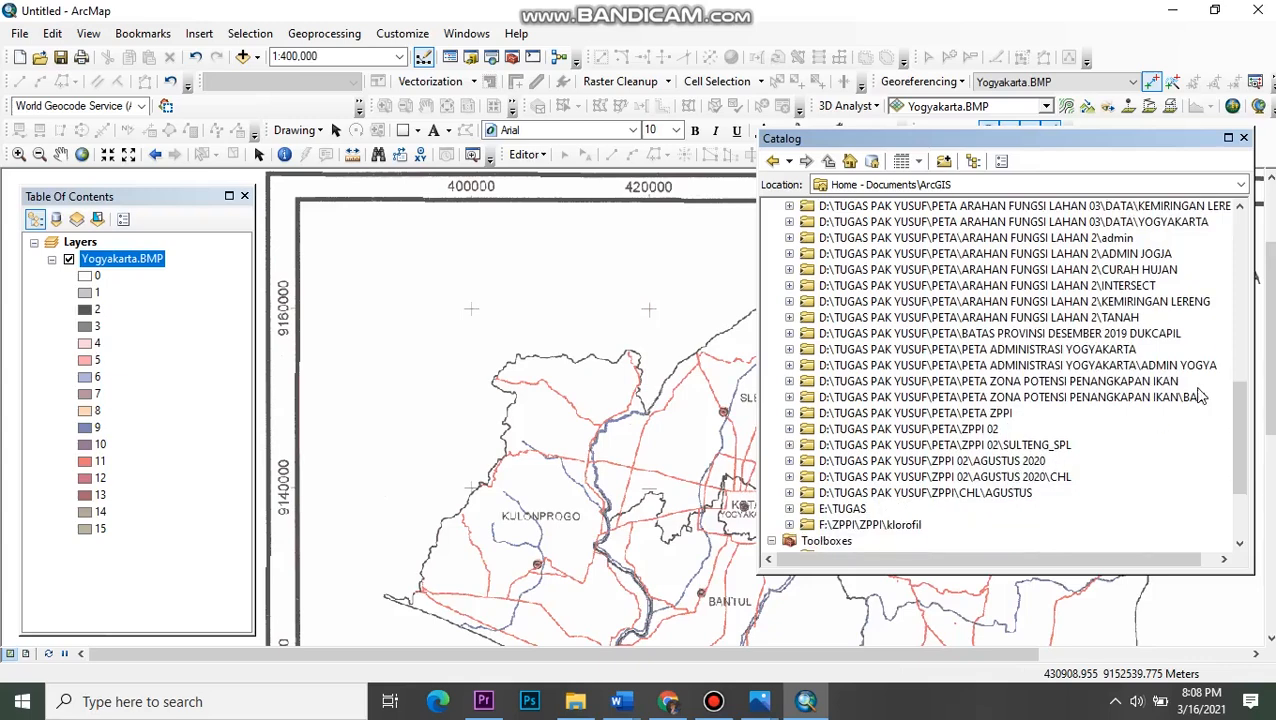
pyautogui.scroll(8, 1200, 396)
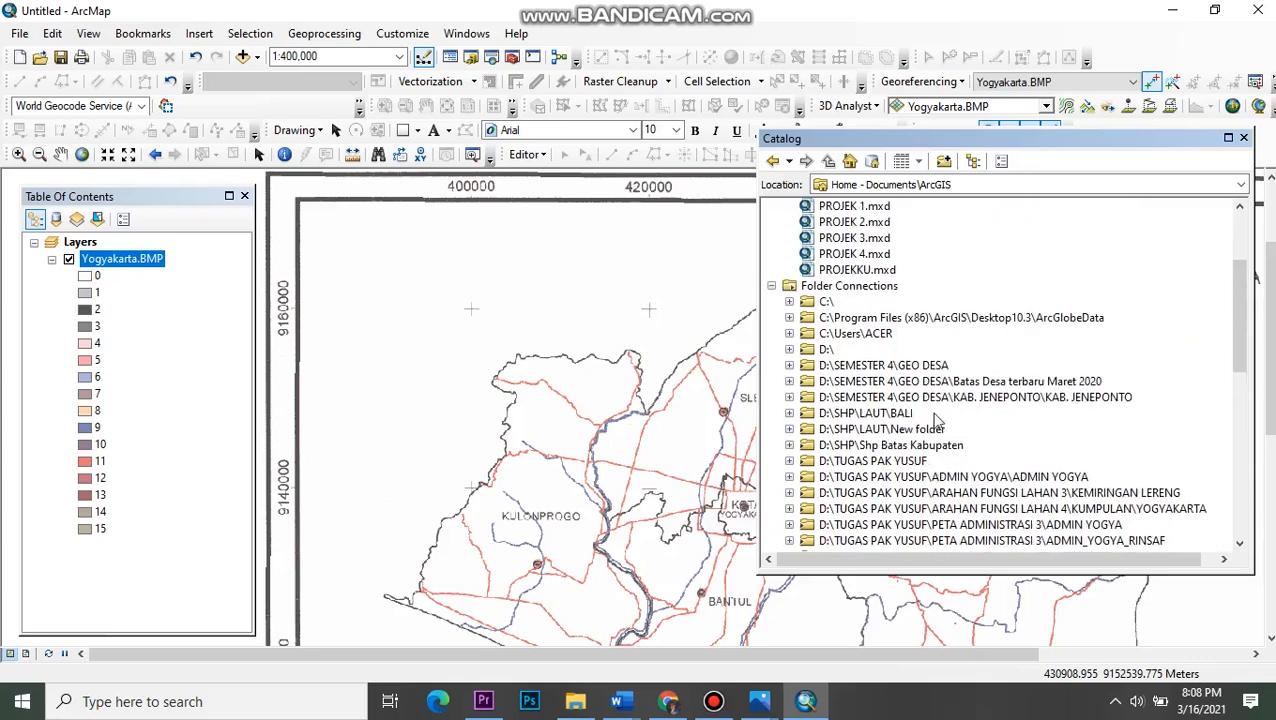
pyautogui.scroll(2, 1028, 366)
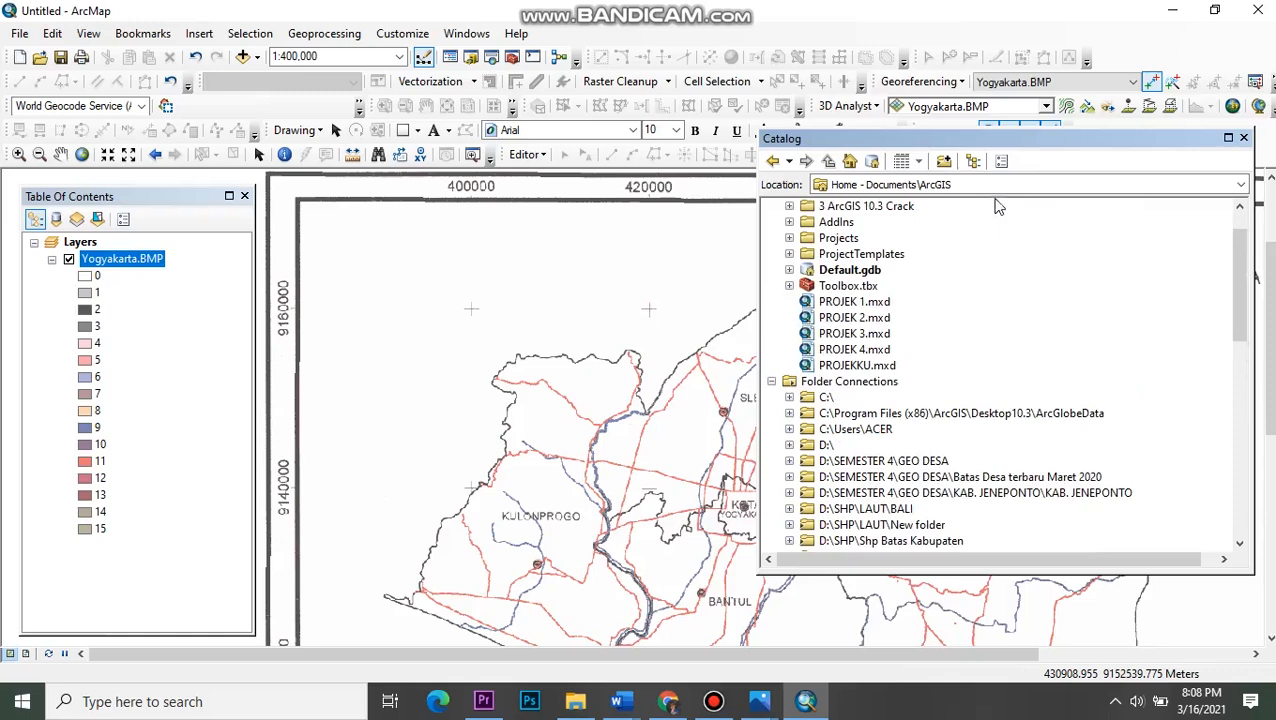
# - Repeat the folder connection to ARAHAN FUNGSI LAHAN 4\KUMPULAN\YOGYAKARTA on the D: drive
pyautogui.click(943, 161)
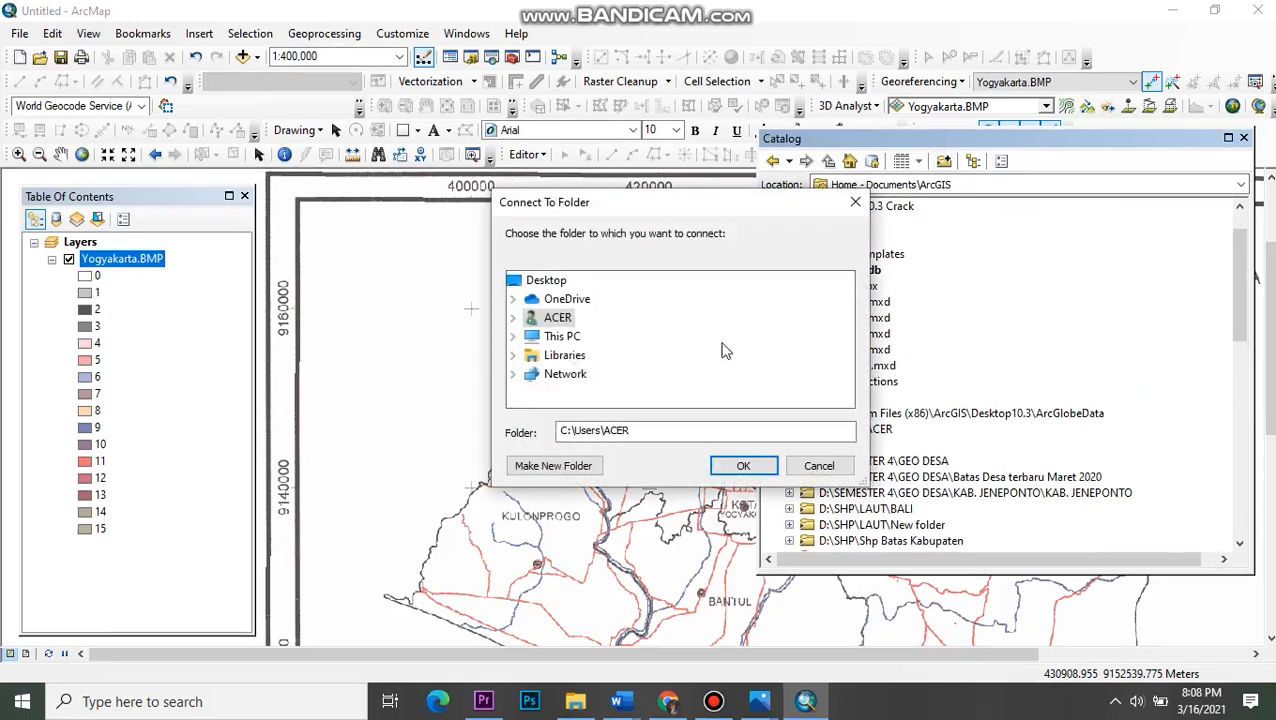
pyautogui.doubleClick(577, 339)
pyautogui.scroll(-2, 655, 347)
pyautogui.doubleClick(585, 337)
pyautogui.scroll(-15, 600, 352)
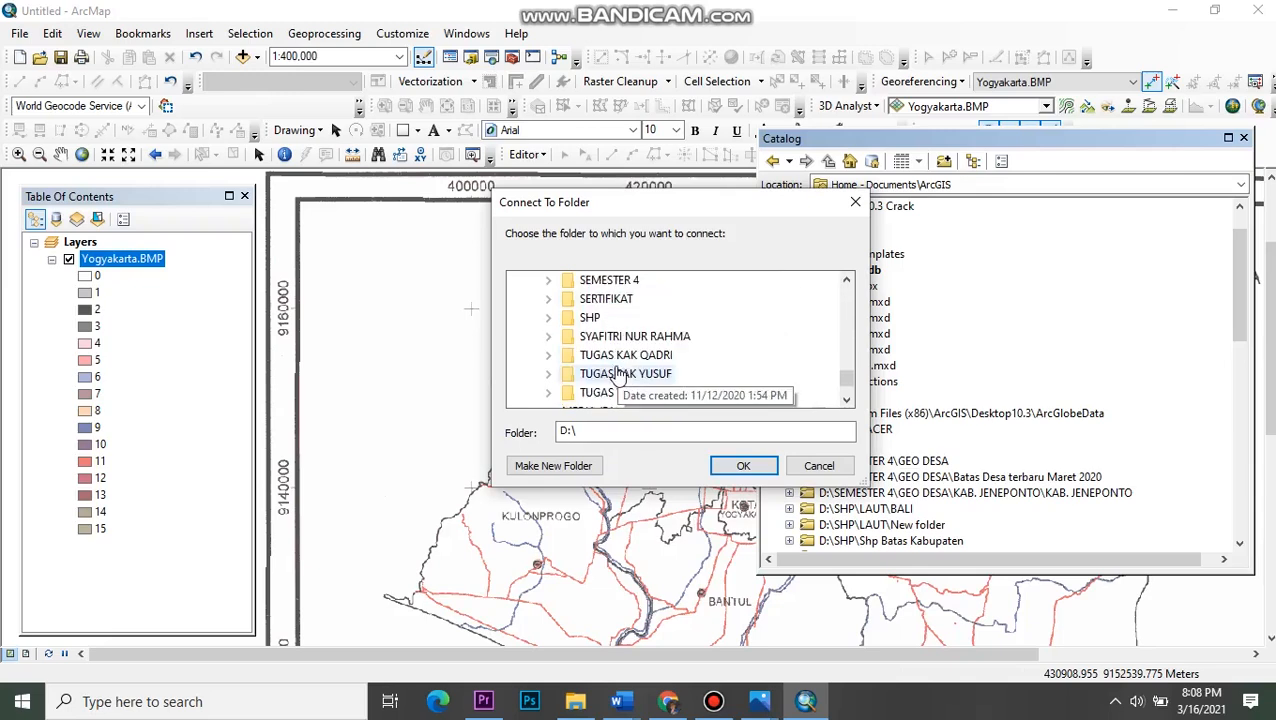
pyautogui.doubleClick(617, 375)
pyautogui.scroll(-2, 590, 370)
pyautogui.scroll(2, 600, 355)
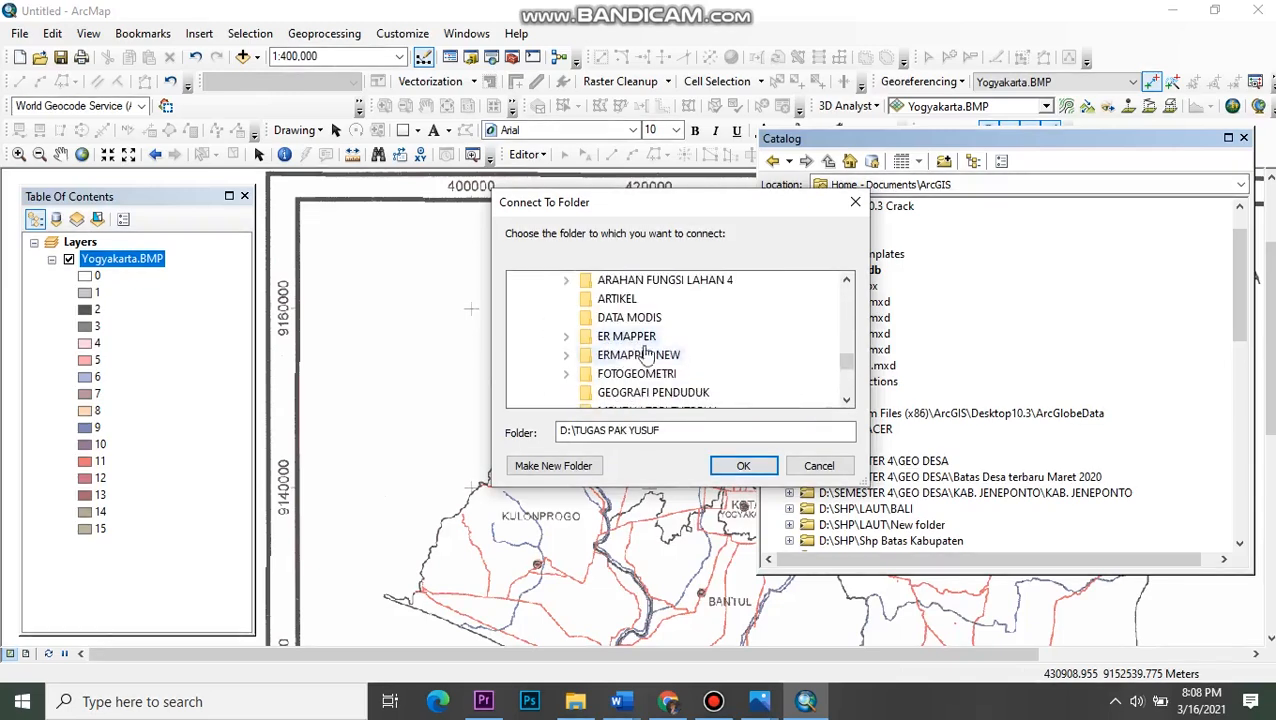
pyautogui.doubleClick(691, 284)
pyautogui.doubleClick(630, 299)
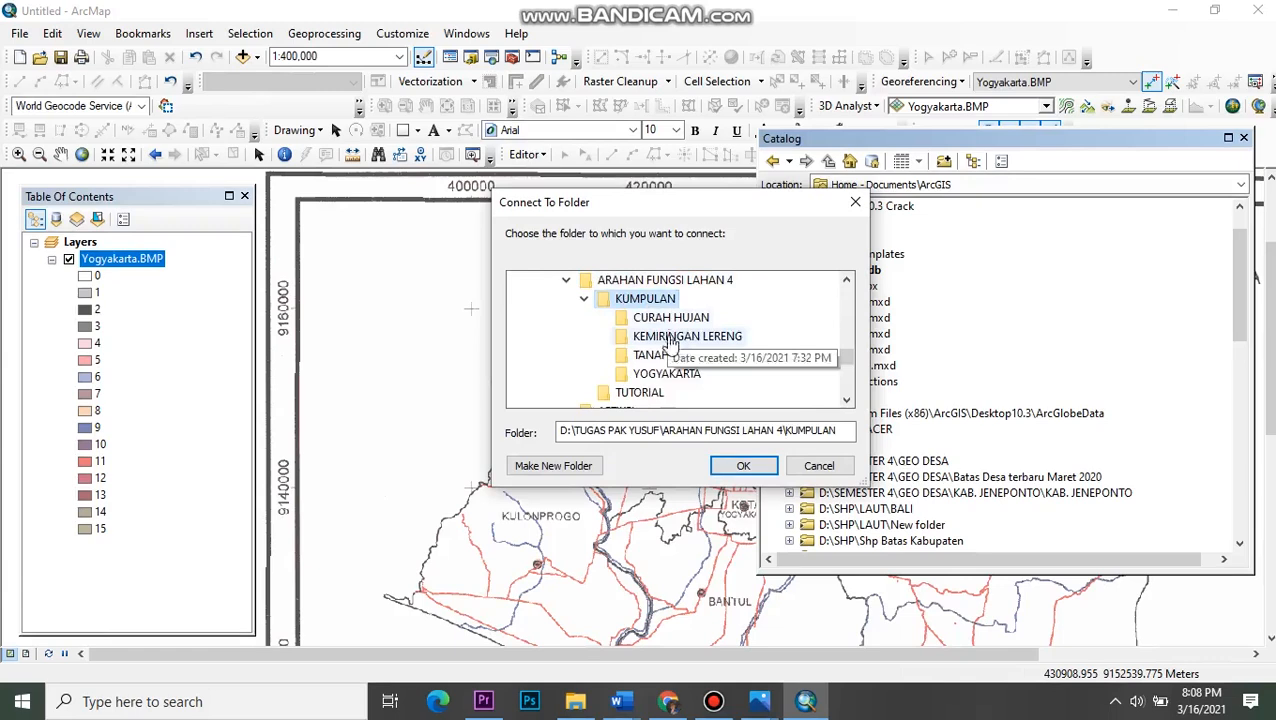
pyautogui.click(669, 375)
pyautogui.click(743, 465)
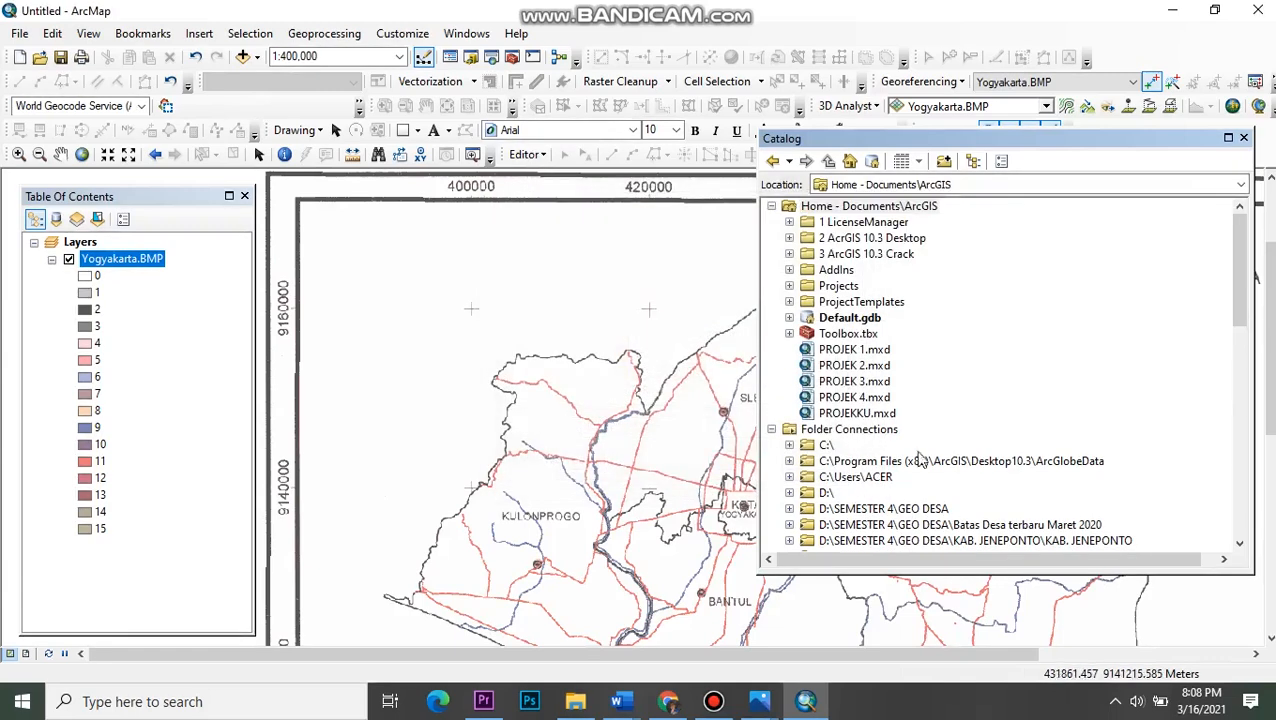
# - Expand the D:\ connection in the Catalog down through ARAHAN FUNGSI LAHAN 4 and KUMPULAN to the YOGYAKARTA folder's contents
pyautogui.scroll(-1, 884, 503)
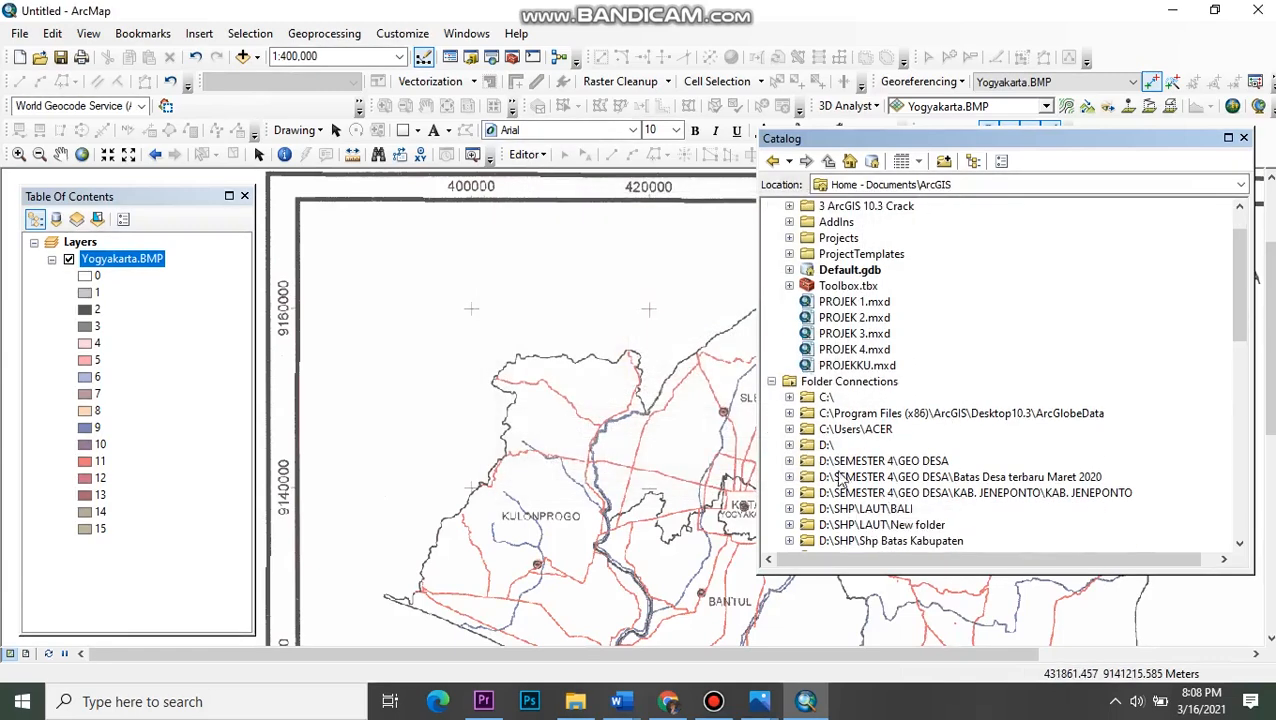
pyautogui.click(790, 446)
pyautogui.scroll(-7, 840, 470)
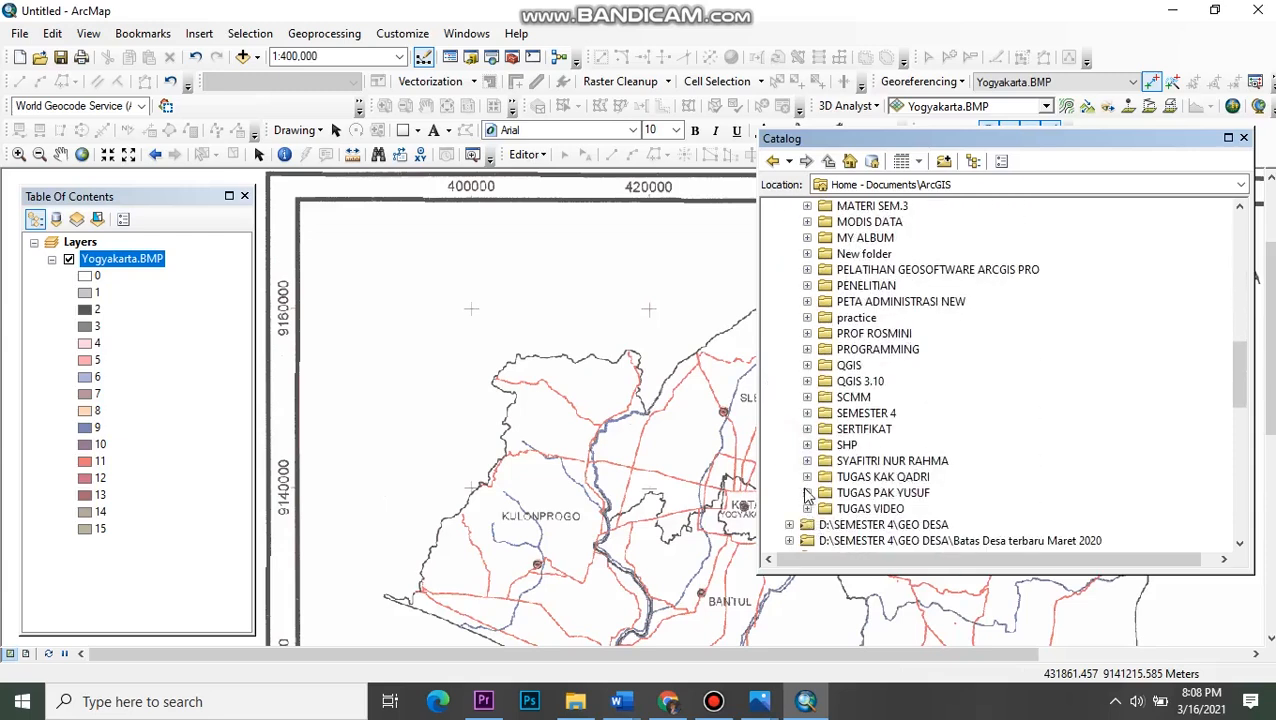
pyautogui.click(807, 493)
pyautogui.scroll(-3, 876, 483)
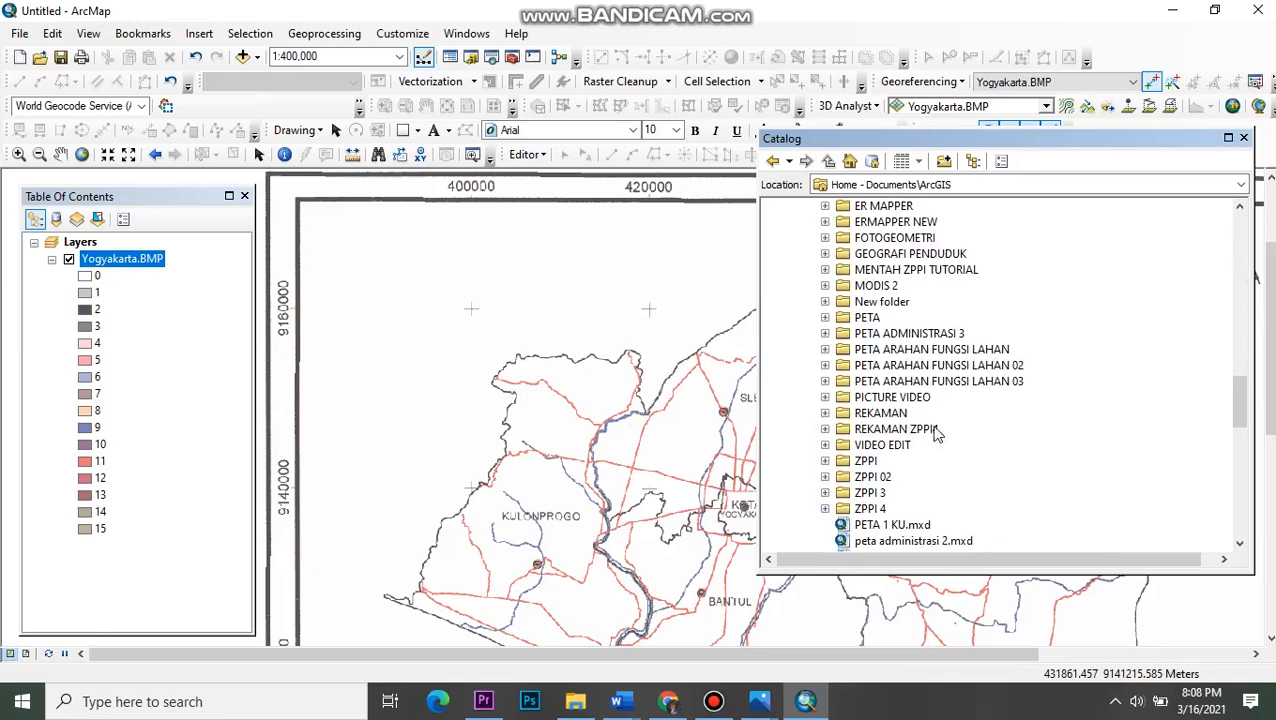
pyautogui.scroll(2, 870, 440)
pyautogui.click(825, 254)
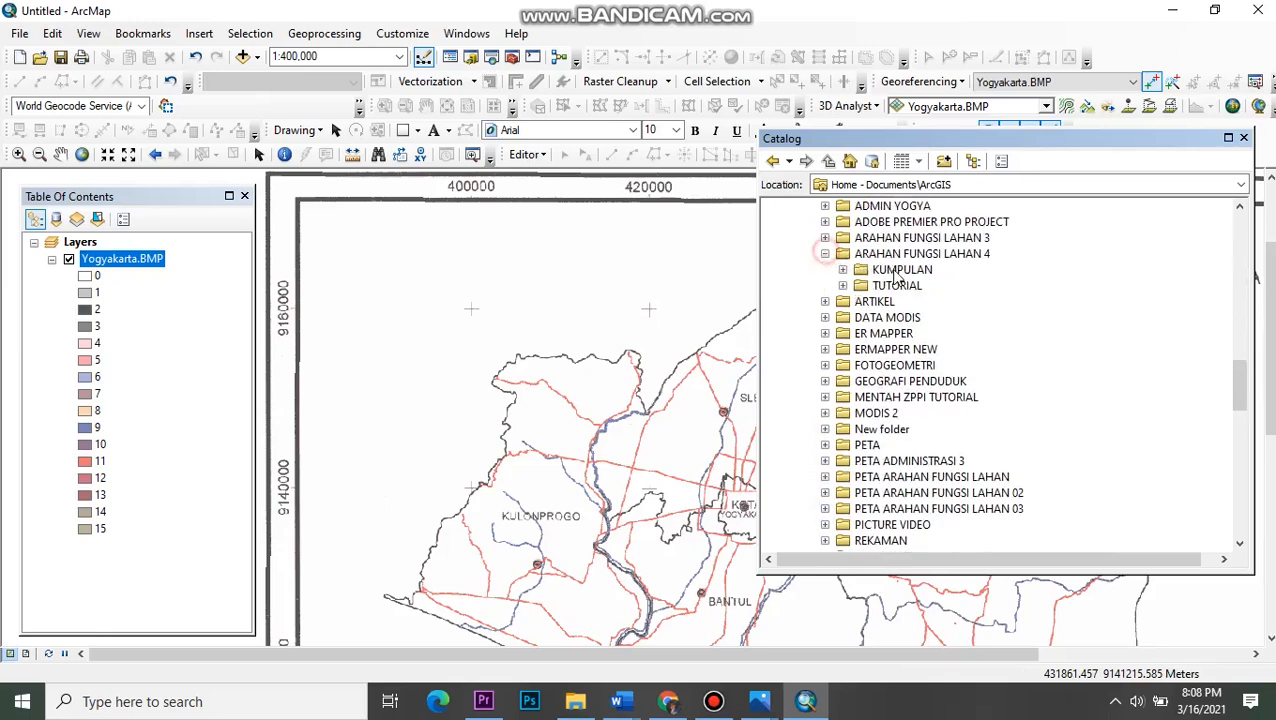
pyautogui.click(843, 270)
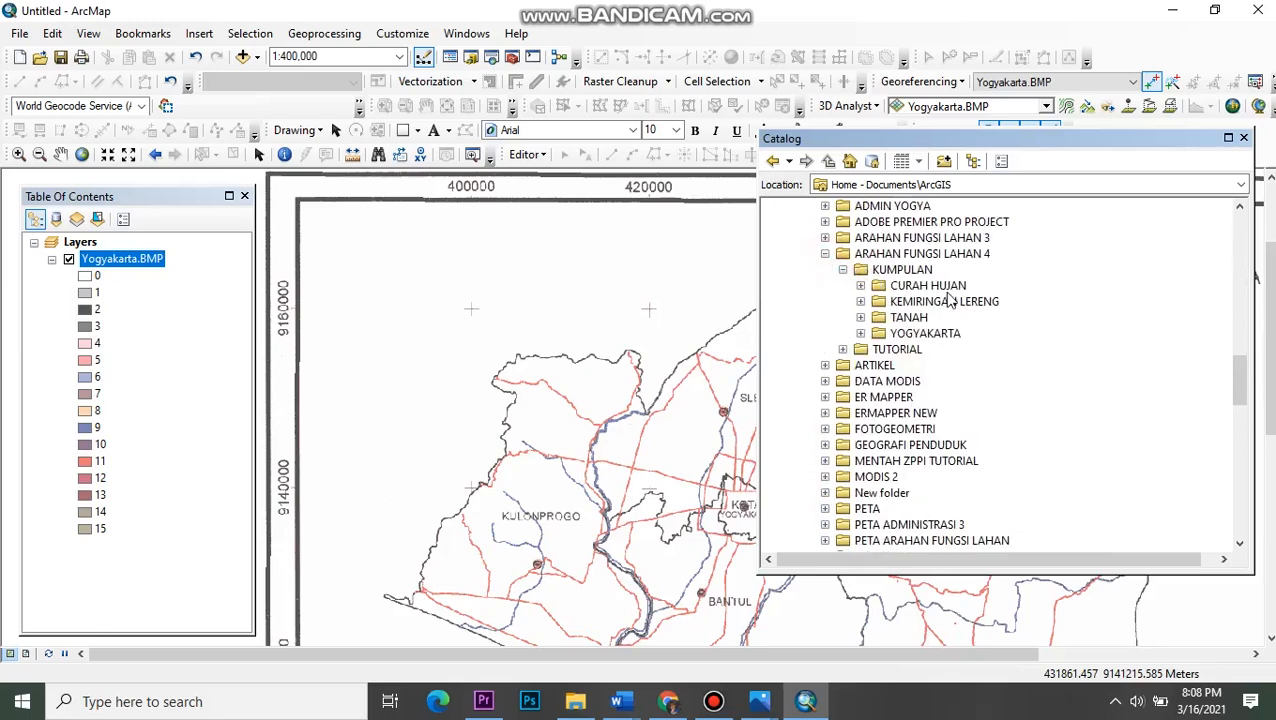
pyautogui.click(861, 333)
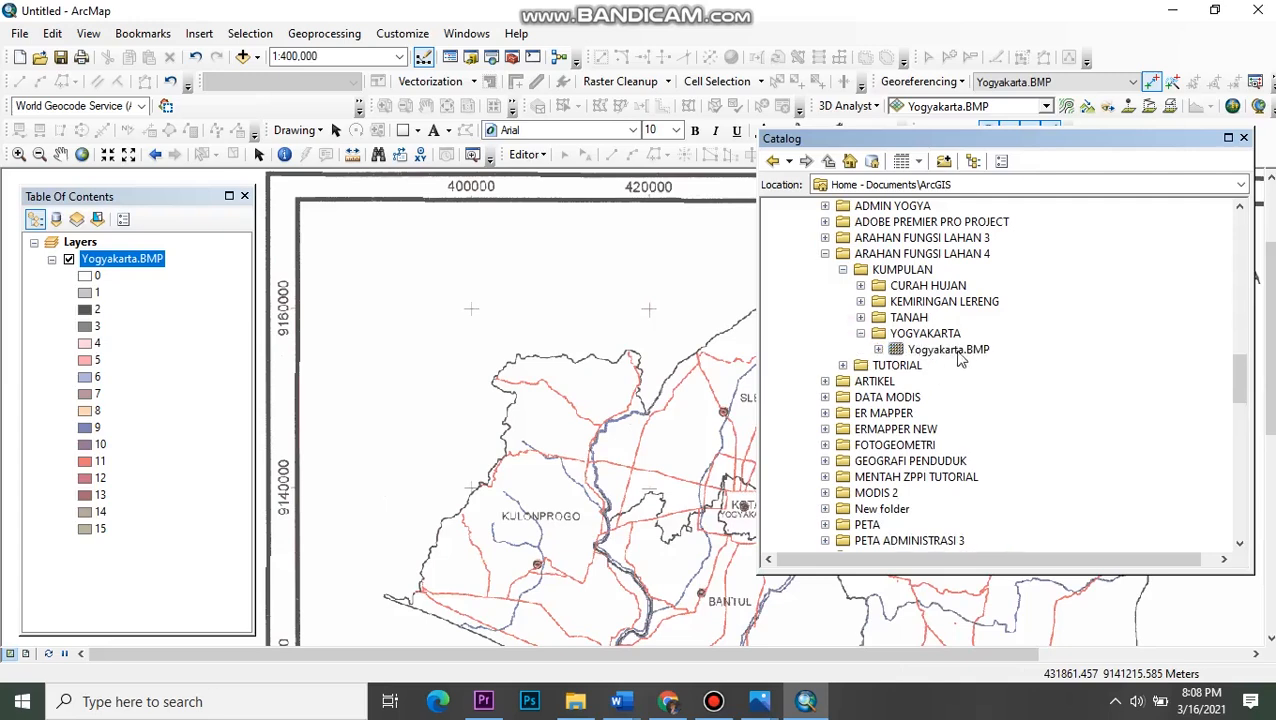
pyautogui.click(930, 335)
pyautogui.rightClick(937, 330)
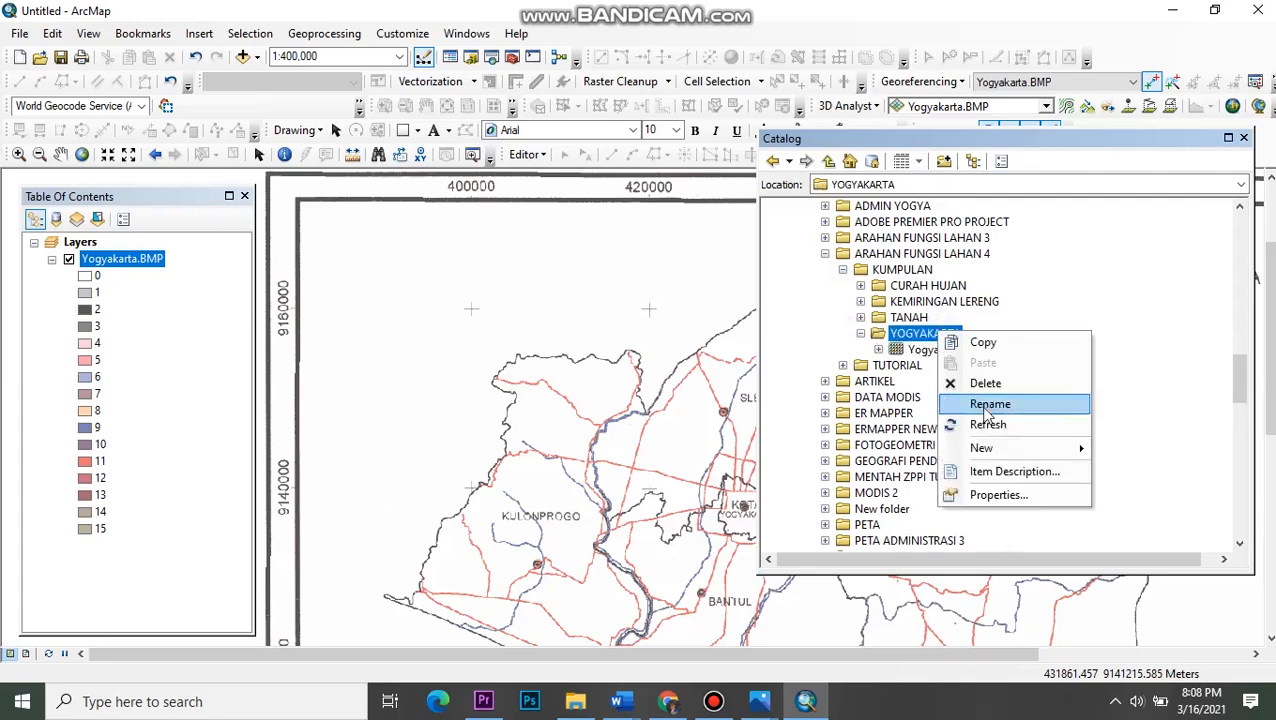
pyautogui.moveTo(1100, 457)
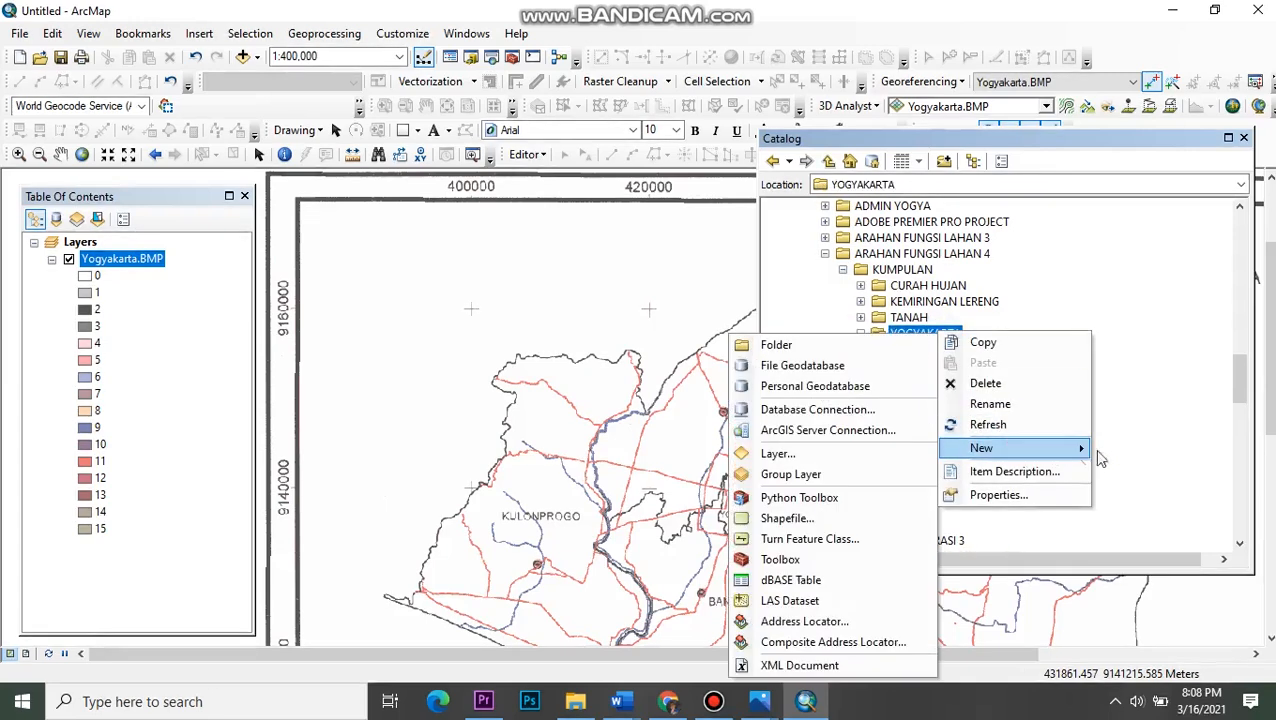
pyautogui.click(772, 344)
pyautogui.click(1017, 346)
pyautogui.rightClick(955, 356)
pyautogui.click(995, 405)
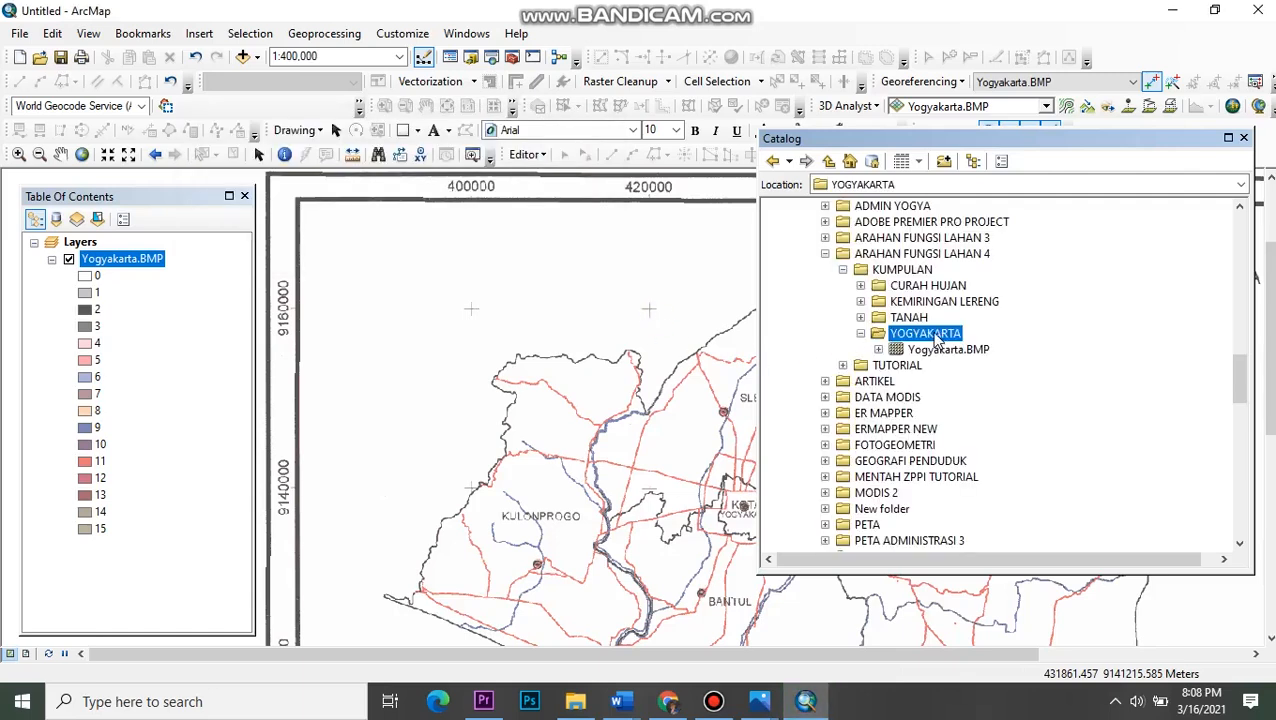
# - Start a new shapefile in the YOGYAKARTA folder, named Batas, with the Polygon feature type
pyautogui.rightClick(937, 340)
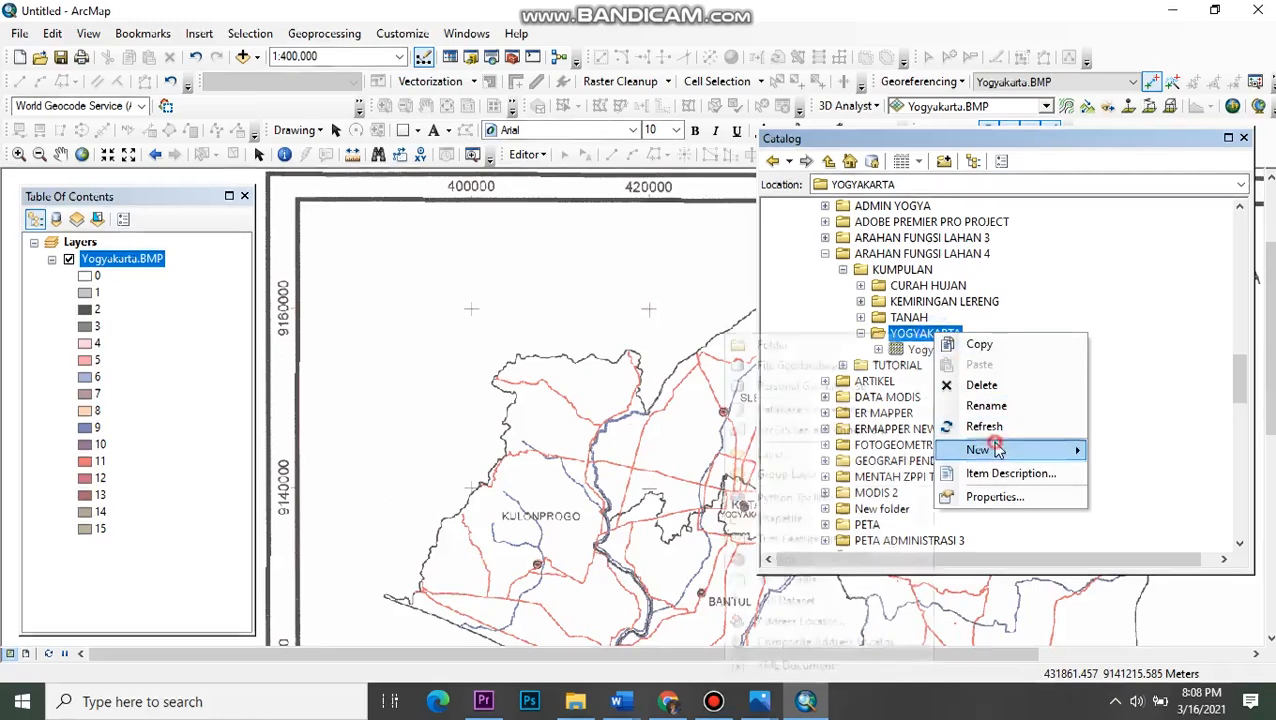
pyautogui.moveTo(975, 450)
pyautogui.click(866, 521)
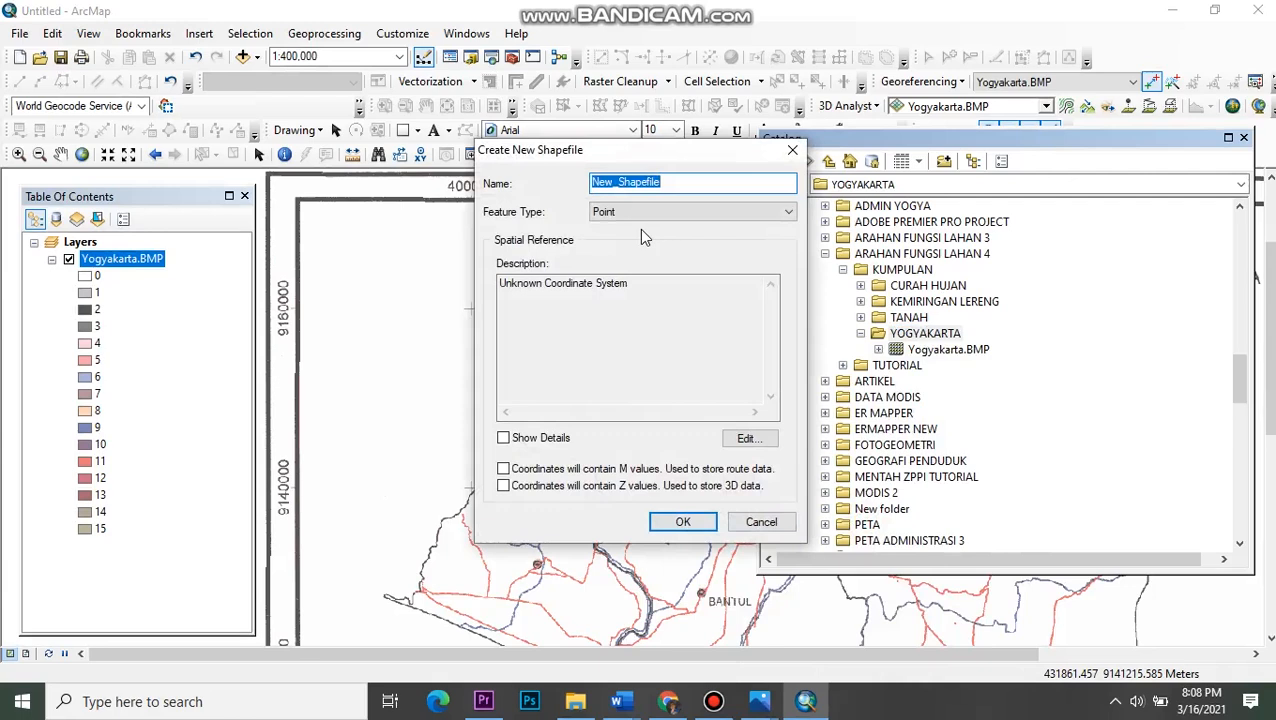
pyautogui.press('BackSpace')
pyautogui.write('Batas')
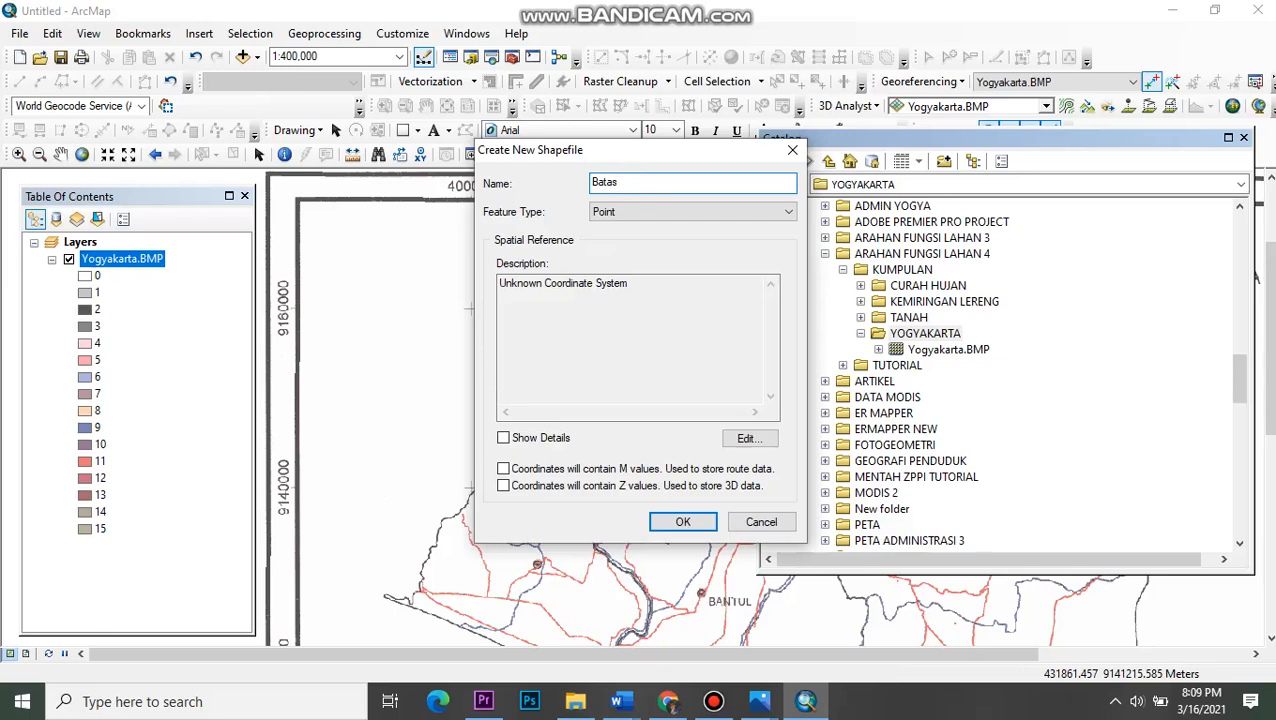
pyautogui.click(672, 212)
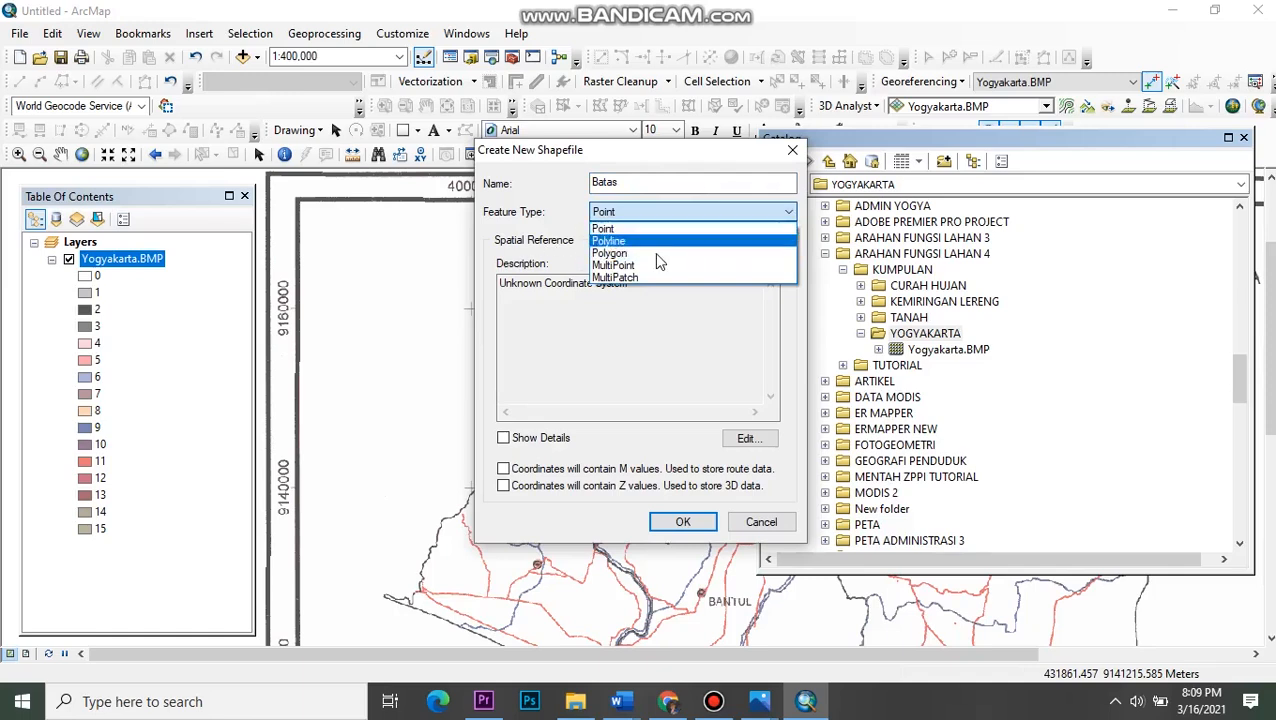
pyautogui.click(654, 252)
# - Assign the WGS 1984 UTM Zone 49S coordinate system to the Batas shapefile, create it, and close the Catalog
pyautogui.click(748, 439)
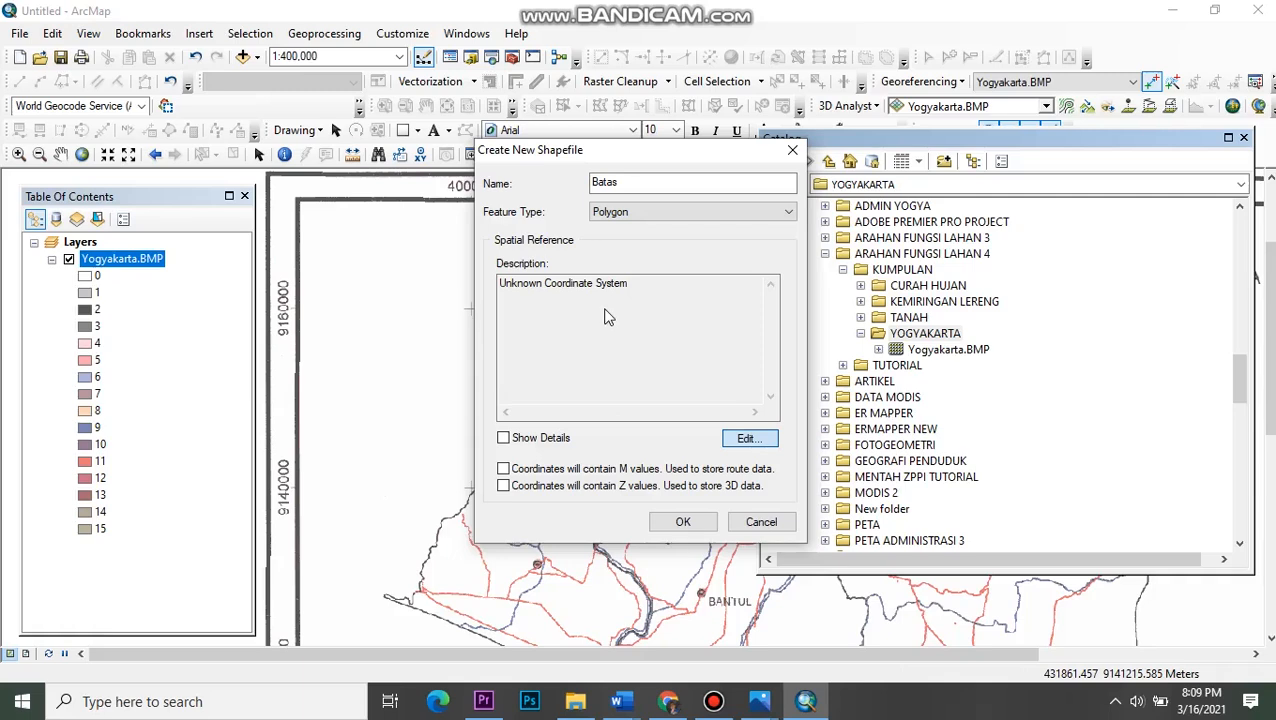
pyautogui.click(749, 440)
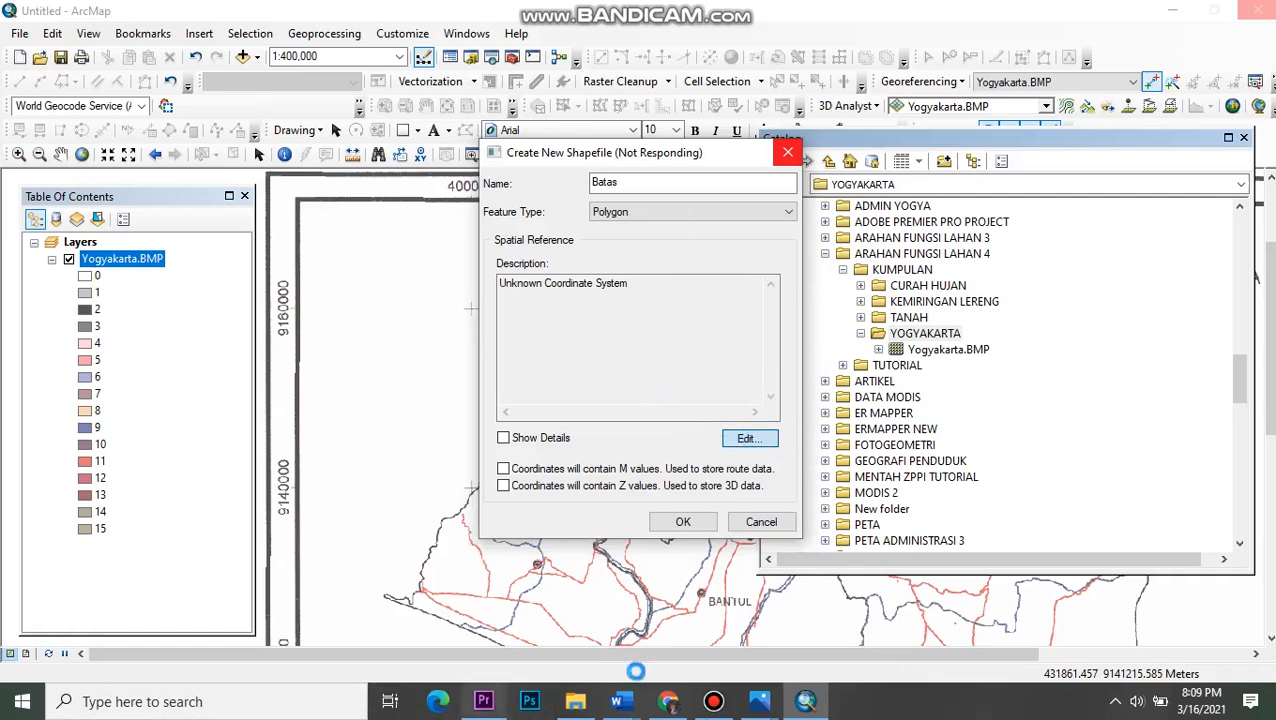
pyautogui.doubleClick(520, 220)
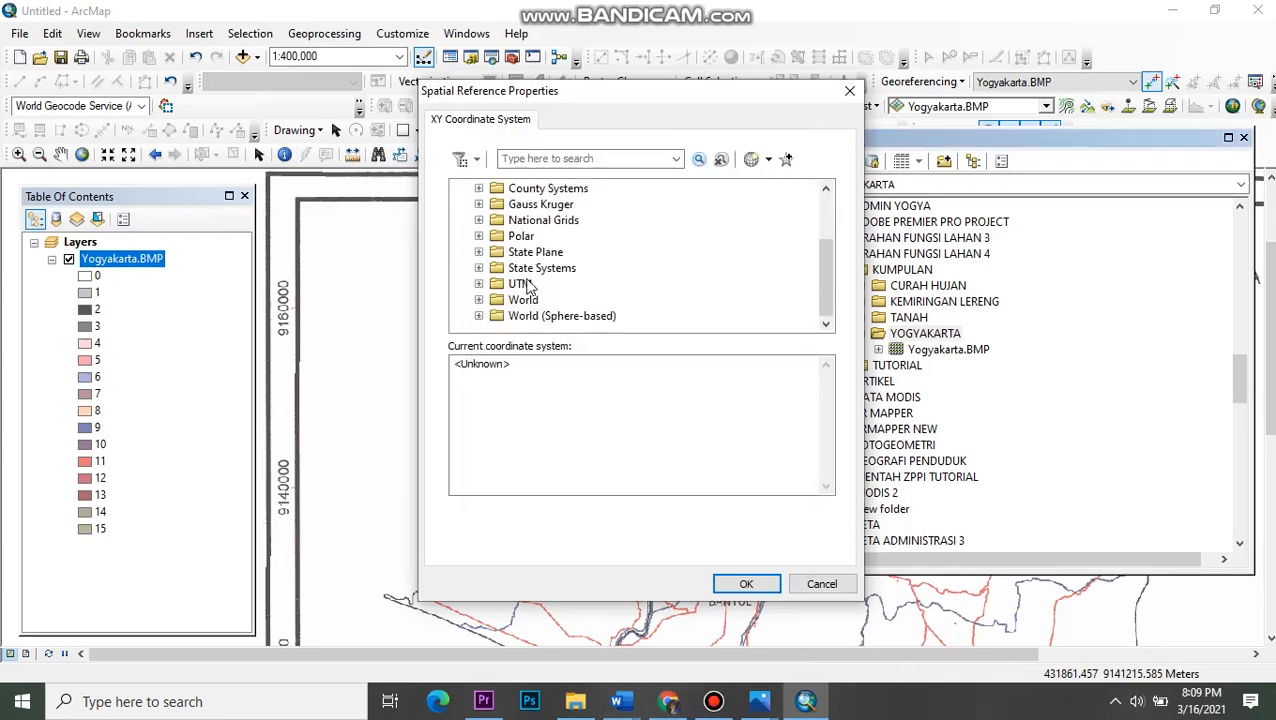
pyautogui.doubleClick(527, 287)
pyautogui.scroll(-3, 560, 280)
pyautogui.doubleClick(560, 285)
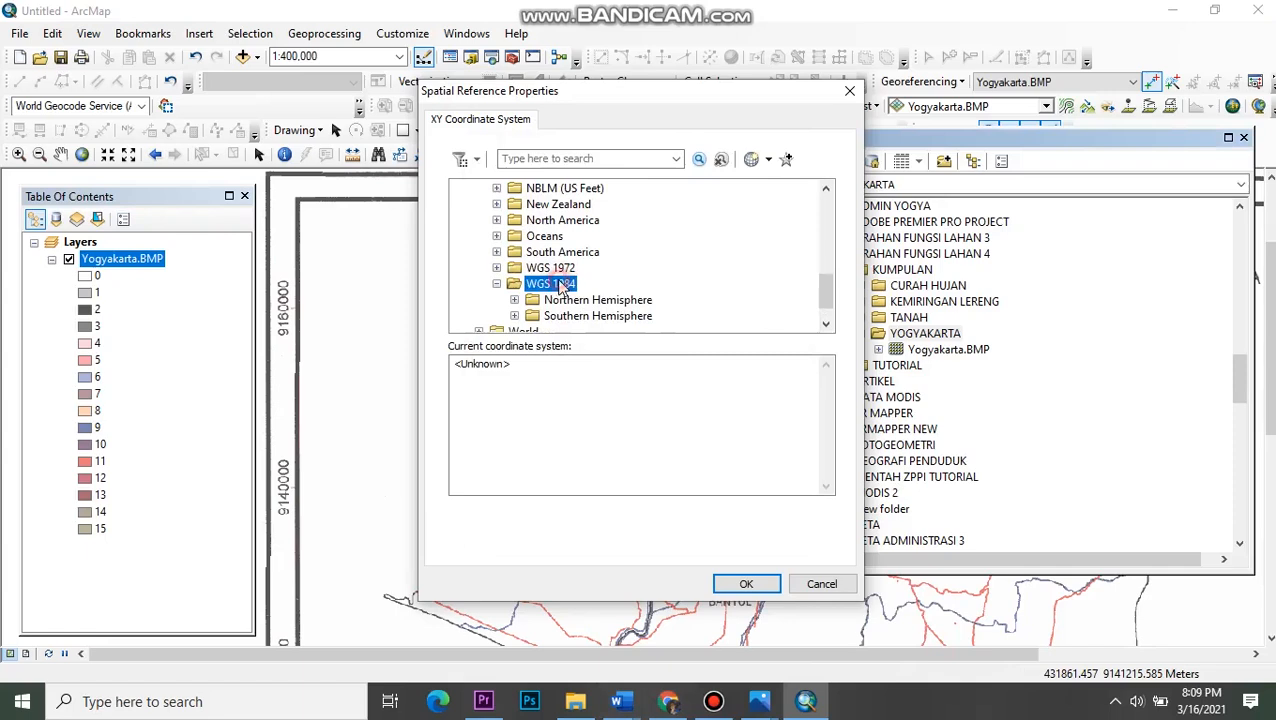
pyautogui.scroll(-1, 610, 315)
pyautogui.doubleClick(593, 284)
pyautogui.scroll(-15, 620, 295)
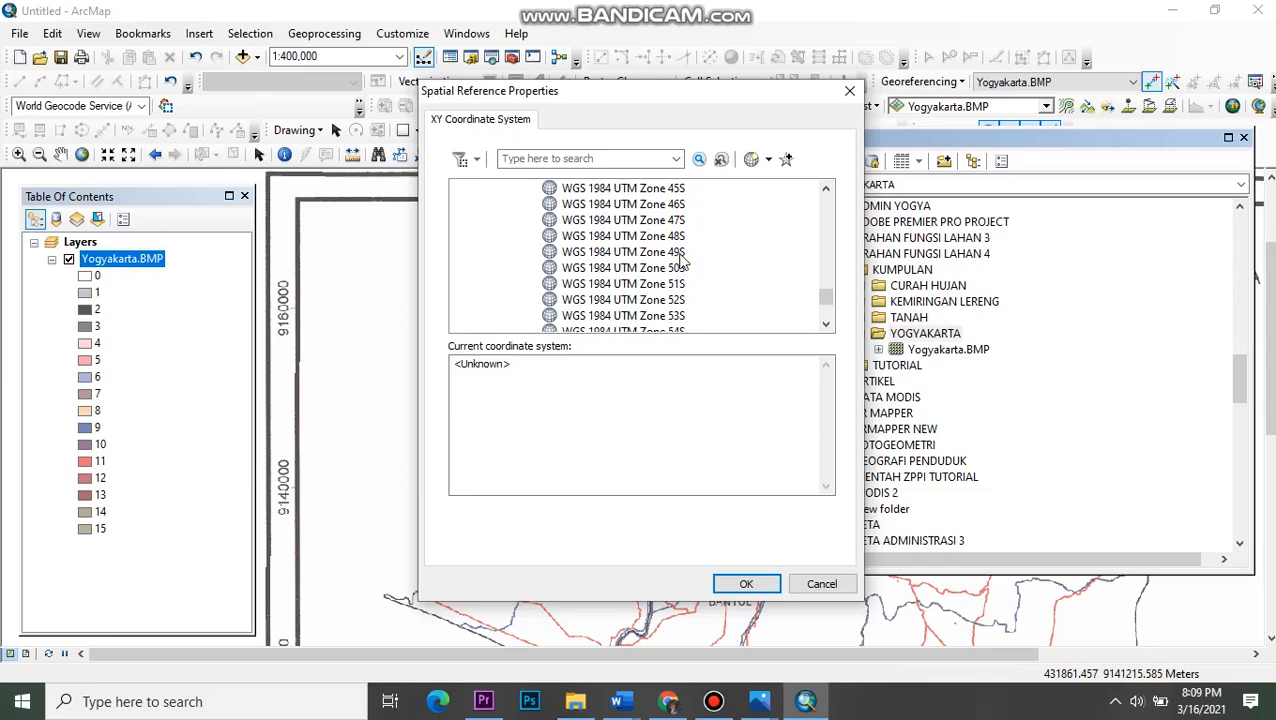
pyautogui.click(679, 252)
pyautogui.scroll(-1, 706, 284)
pyautogui.scroll(1, 706, 285)
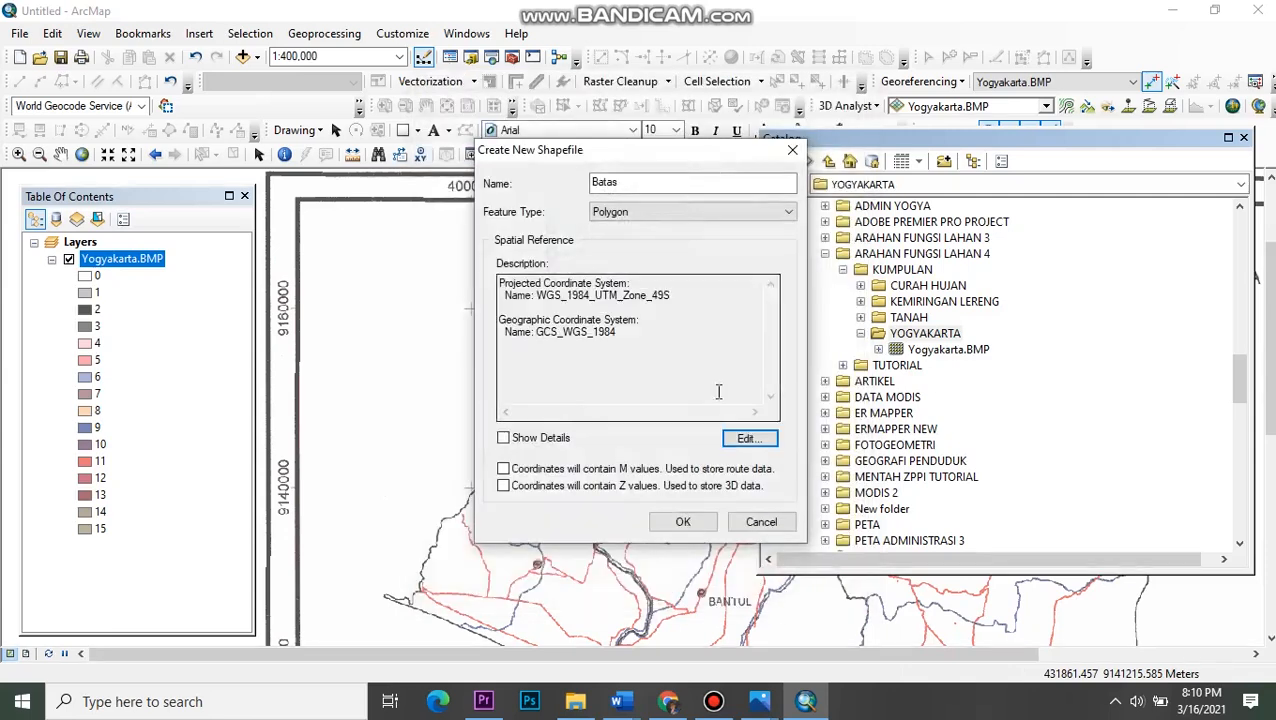
pyautogui.click(683, 521)
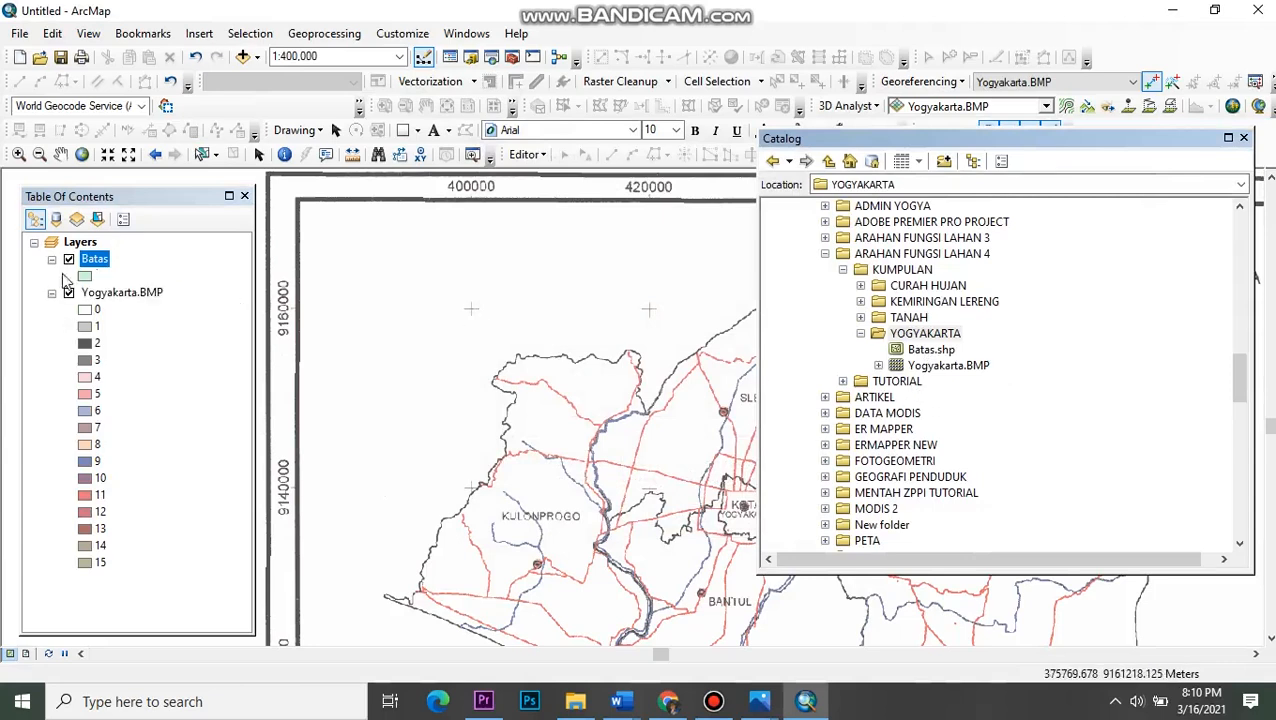
pyautogui.click(1243, 138)
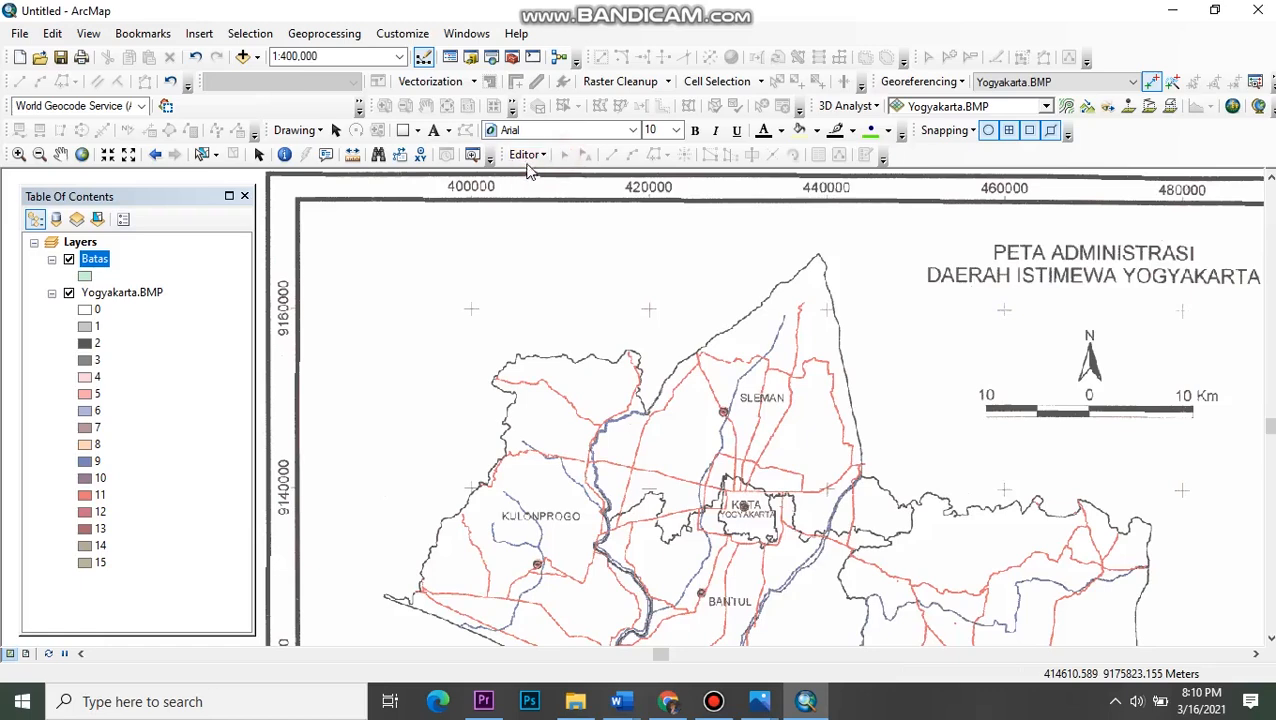
# - Start an edit session and open the Create Features window
pyautogui.click(530, 155)
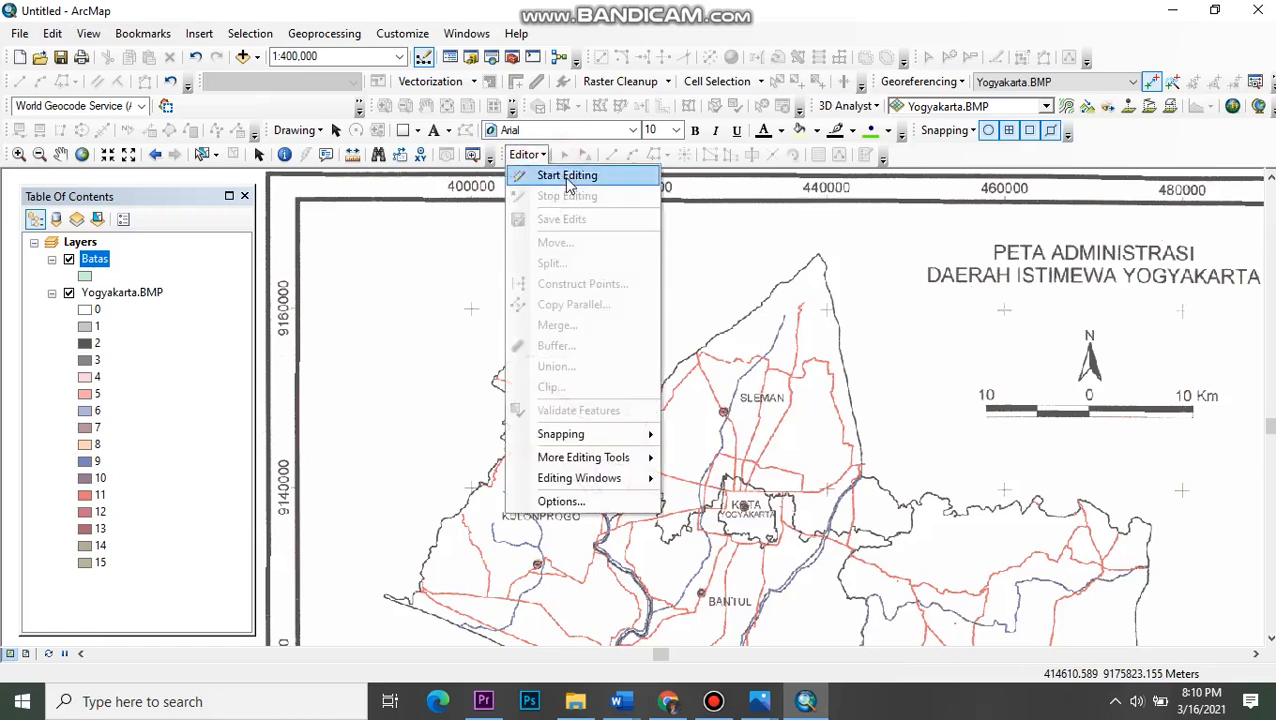
pyautogui.click(560, 175)
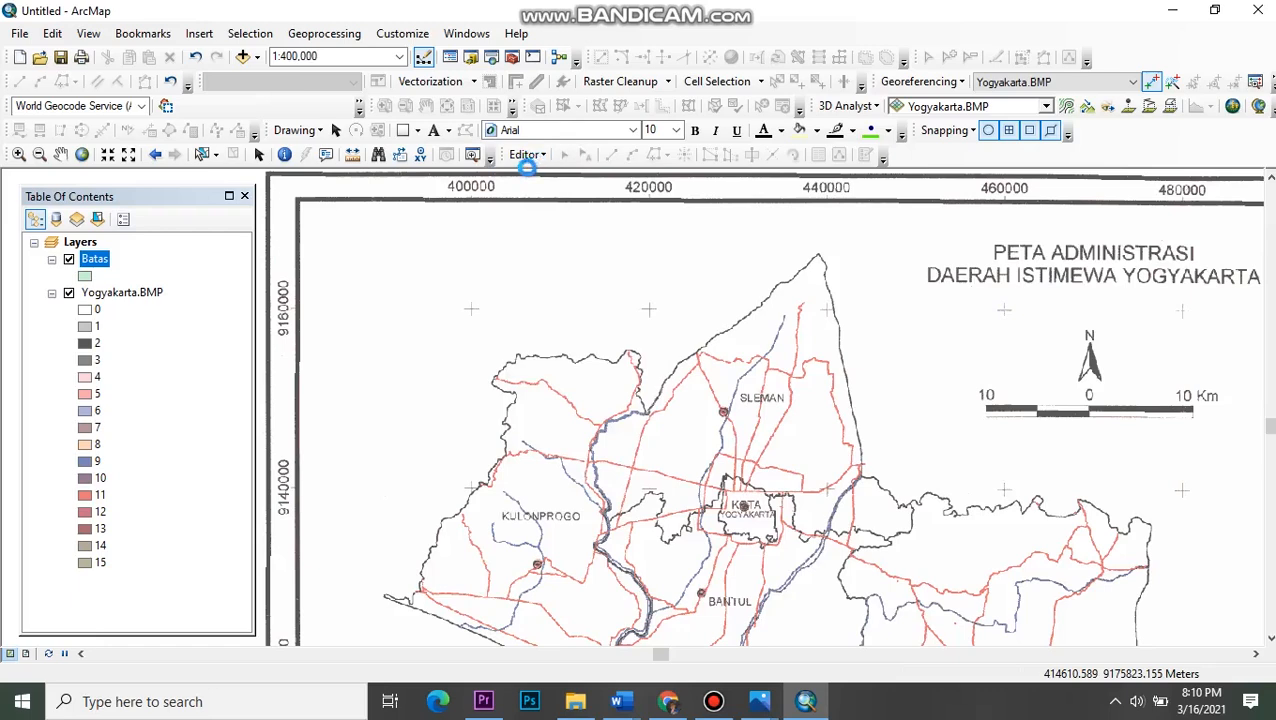
pyautogui.click(527, 154)
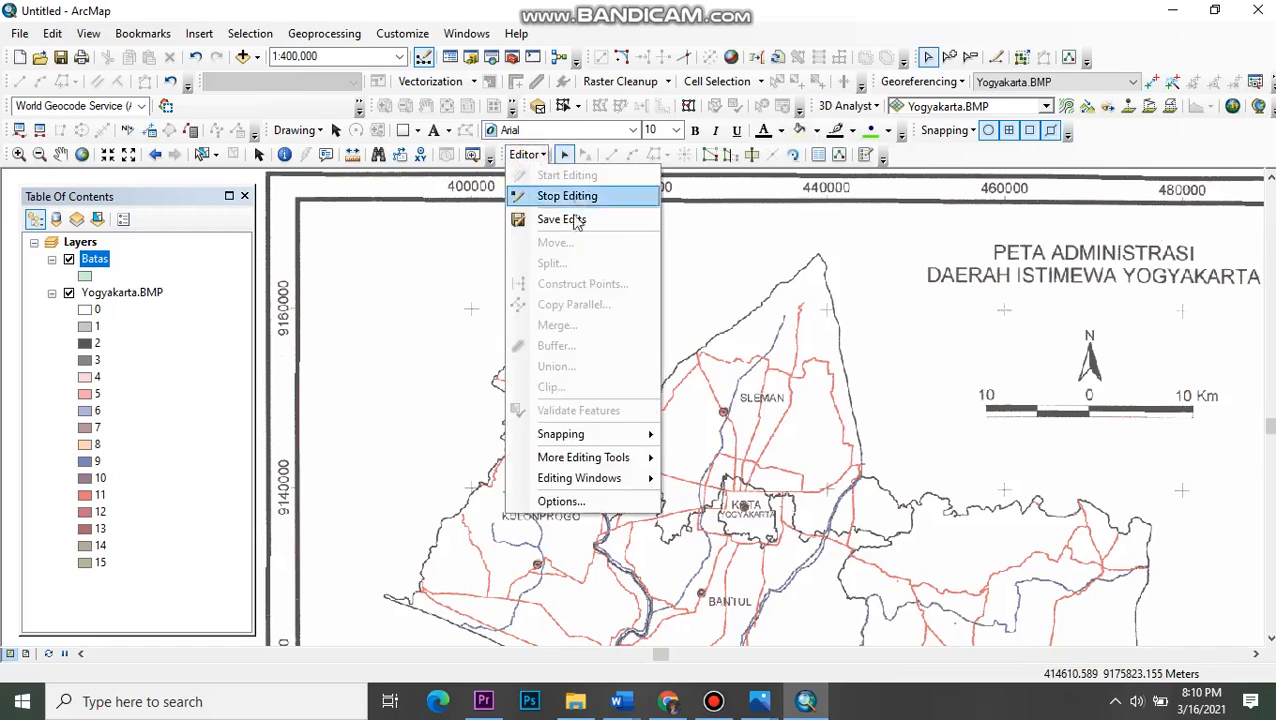
pyautogui.moveTo(625, 478)
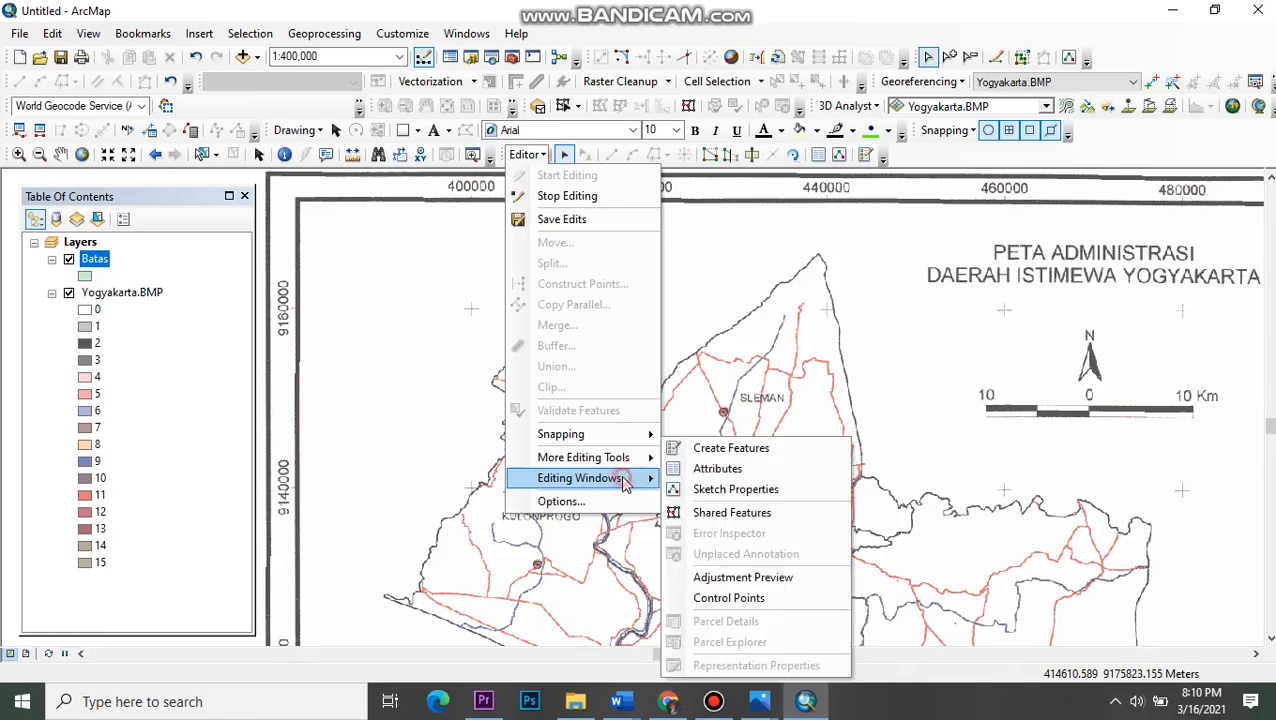
pyautogui.click(741, 447)
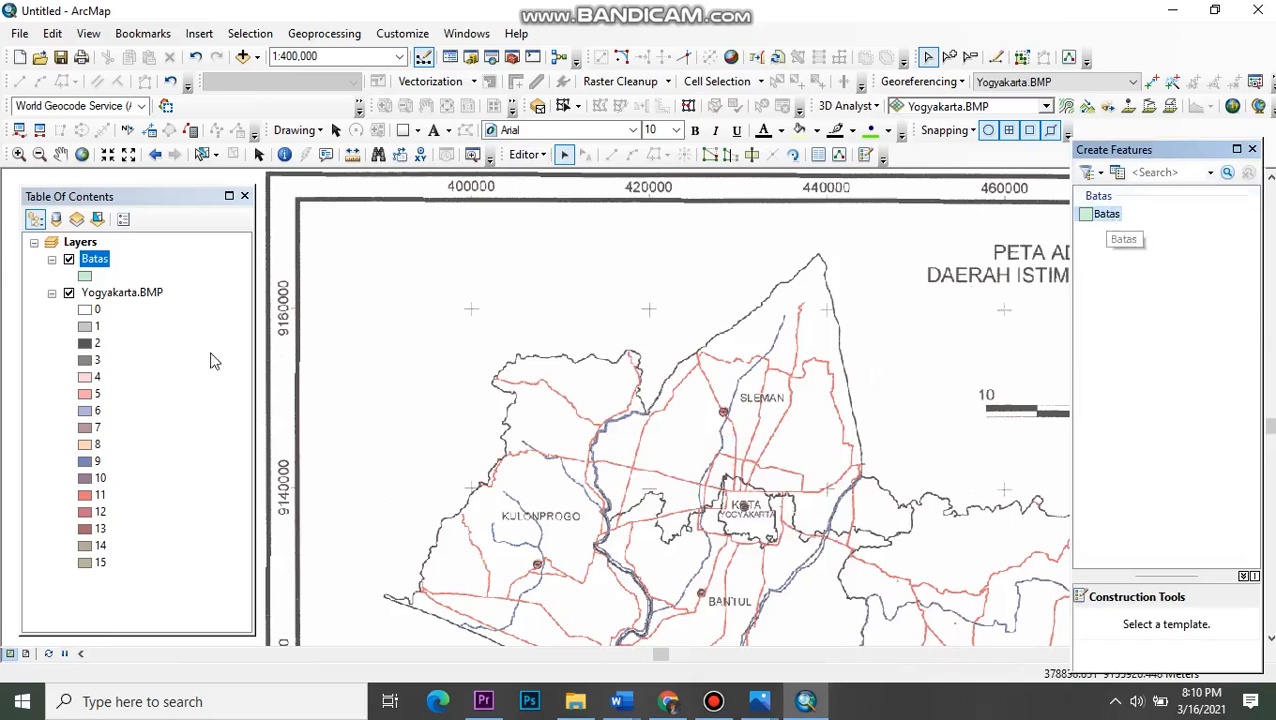
# - Symbolize the Batas layer with the Hollow style and a red outline
pyautogui.click(85, 278)
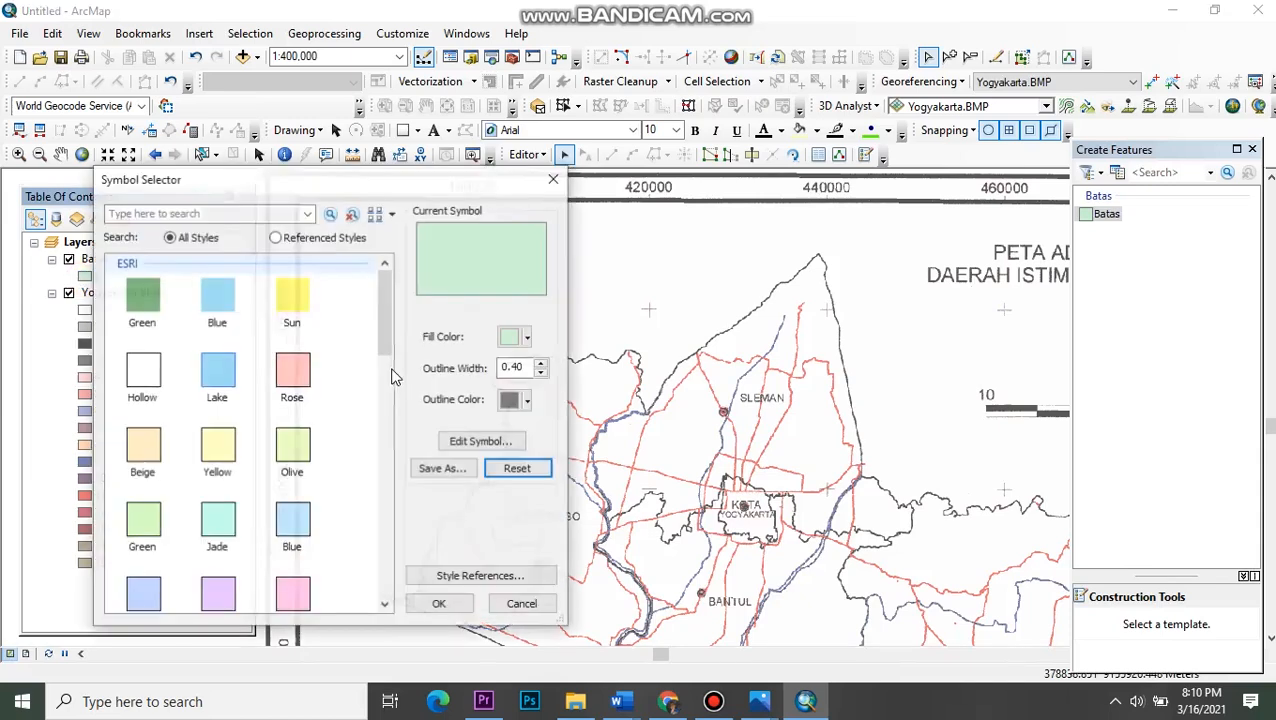
pyautogui.click(142, 372)
pyautogui.click(531, 401)
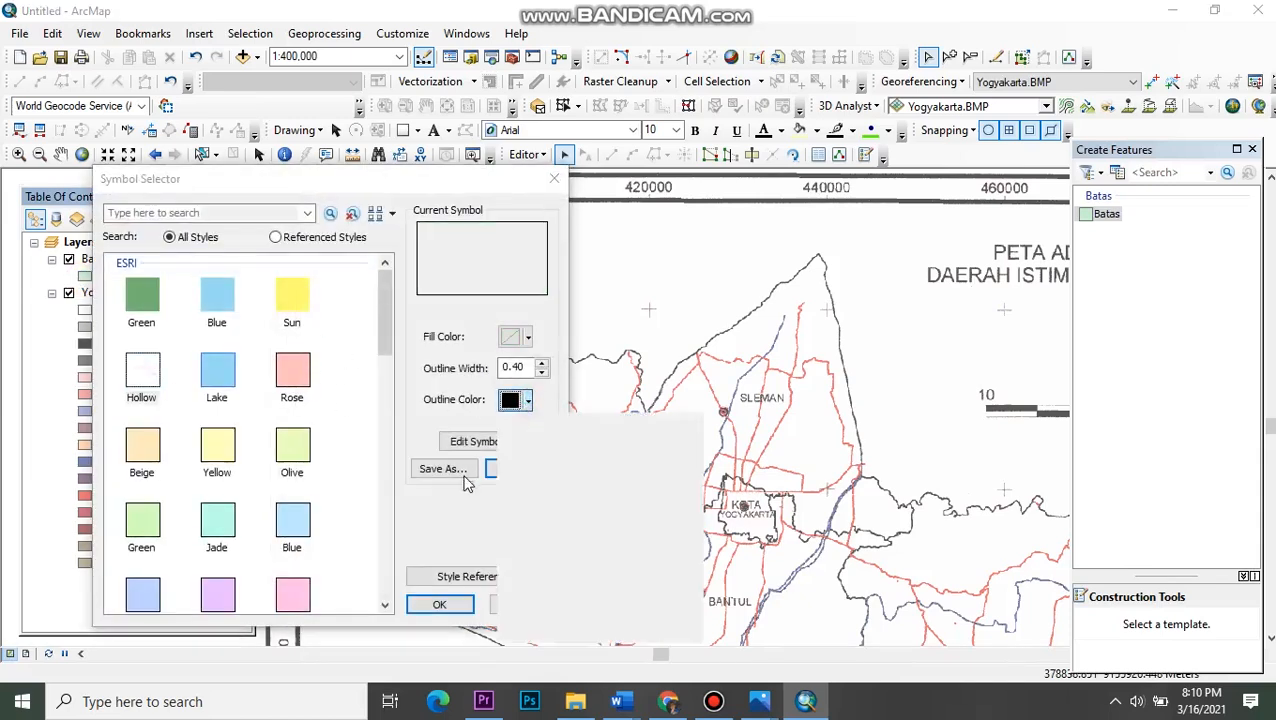
pyautogui.click(523, 487)
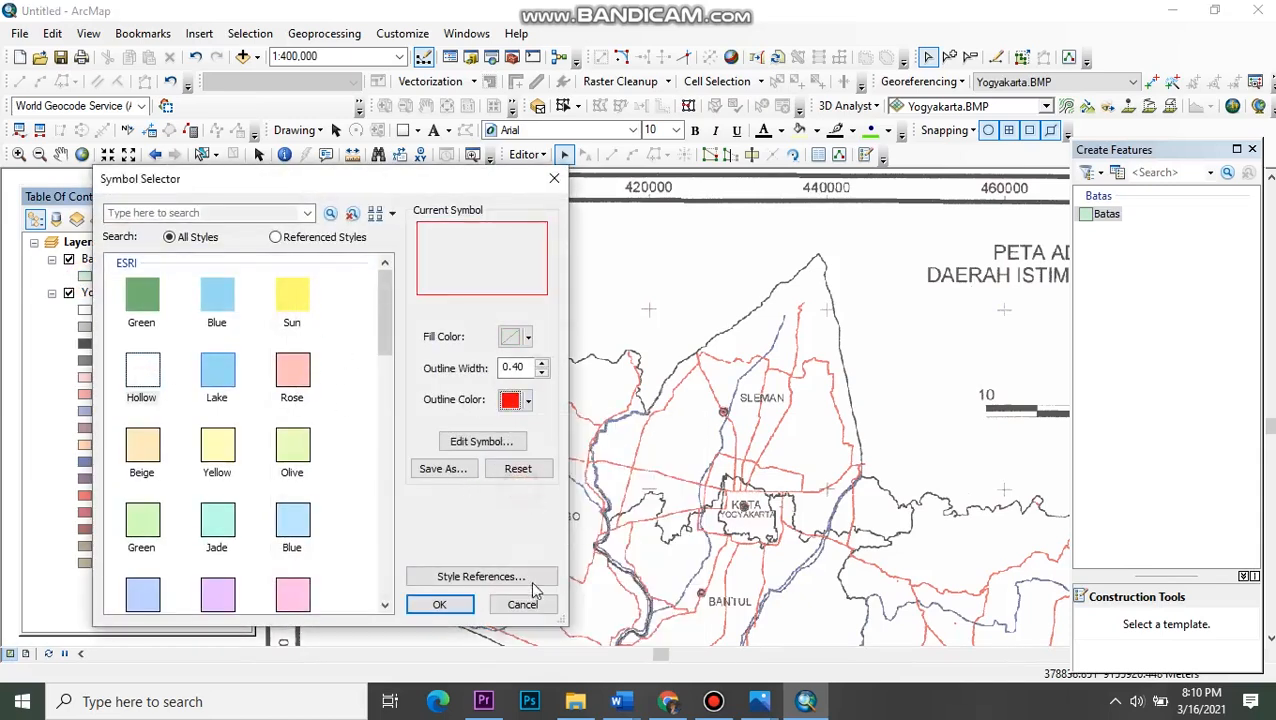
pyautogui.click(439, 603)
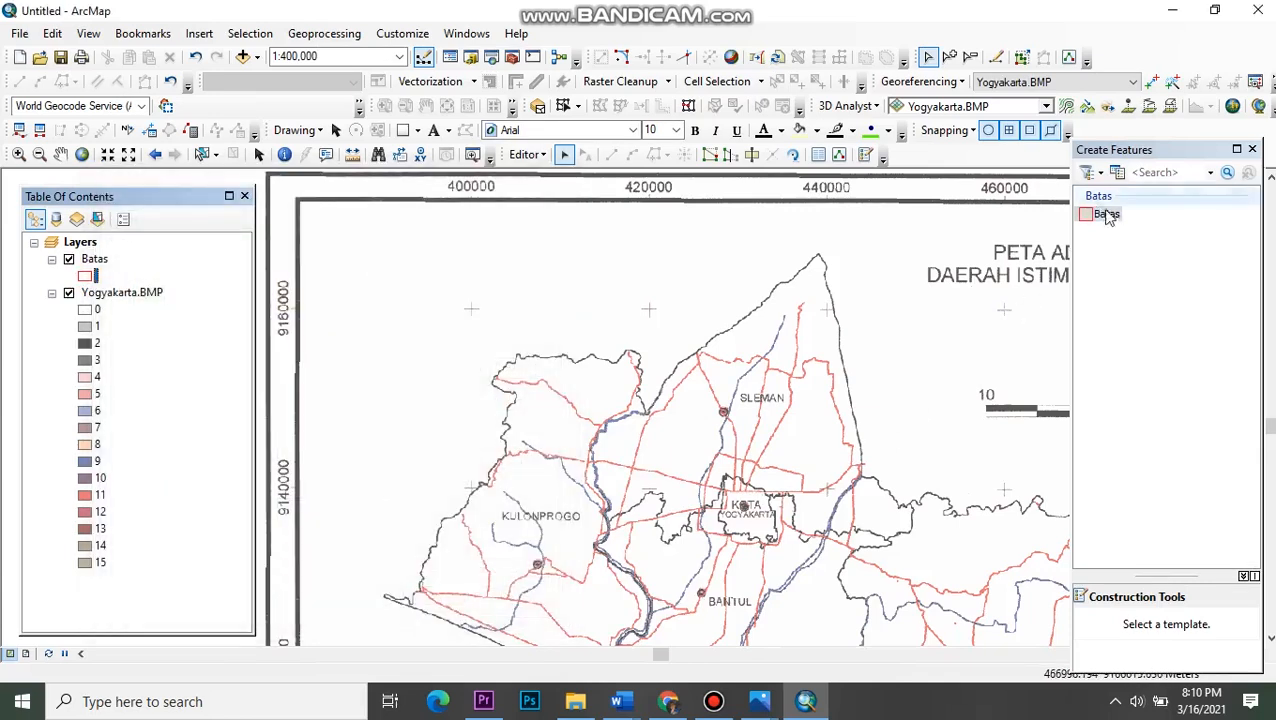
# - Start a Batas polygon at Kulonprogo's southwestern tip and trace the black boundary past the road and up its first northward bends
pyautogui.click(1107, 215)
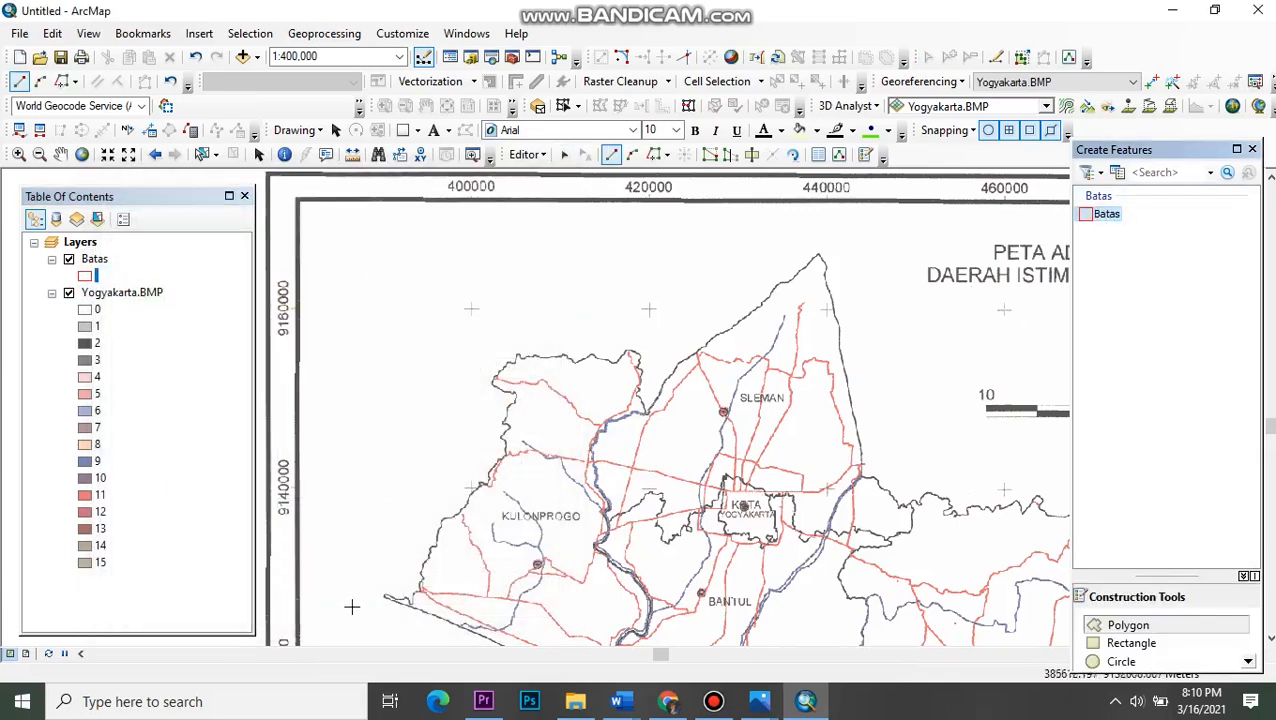
pyautogui.scroll(5, 380, 612)
pyautogui.click(285, 516)
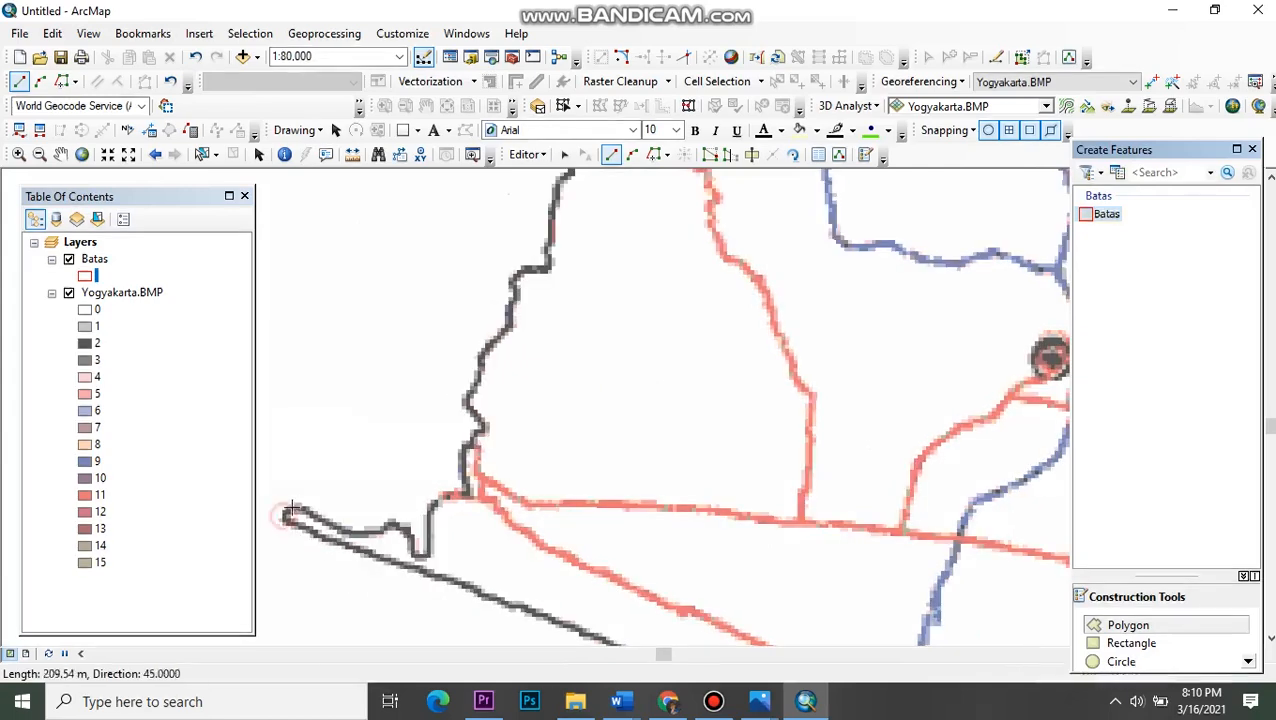
pyautogui.click(398, 523)
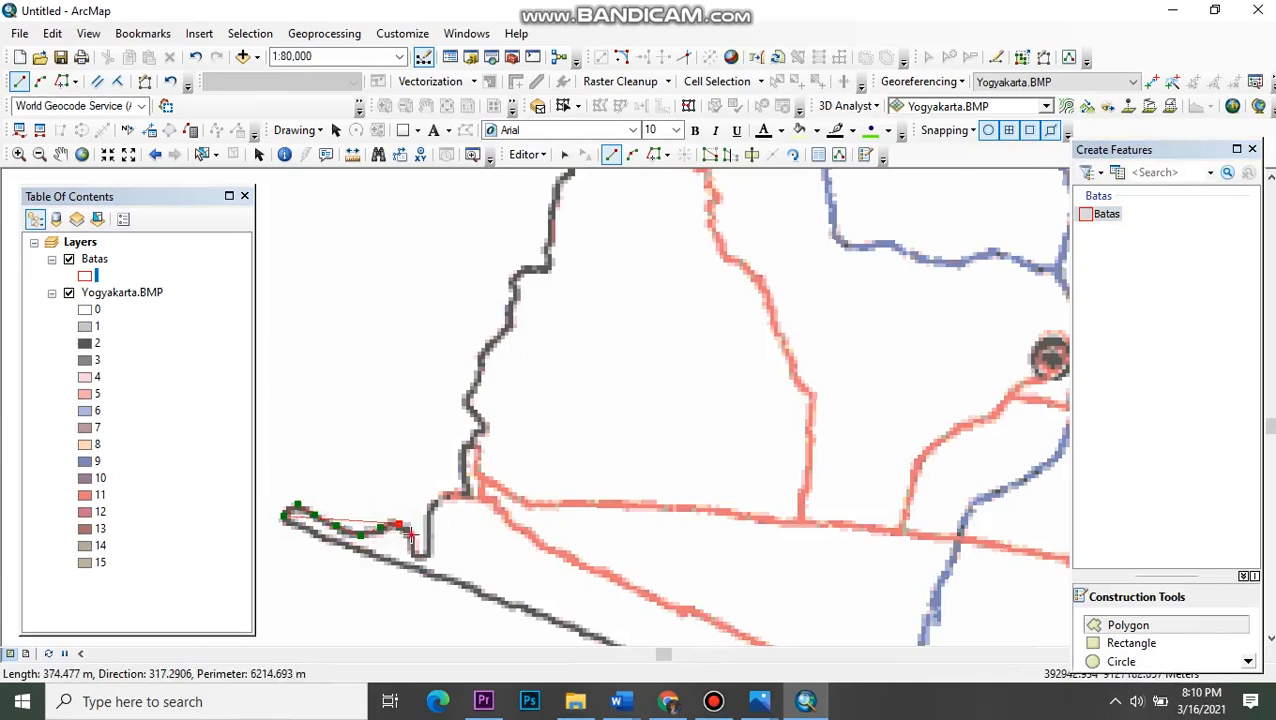
pyautogui.click(435, 500)
pyautogui.click(455, 490)
pyautogui.click(468, 443)
pyautogui.click(471, 387)
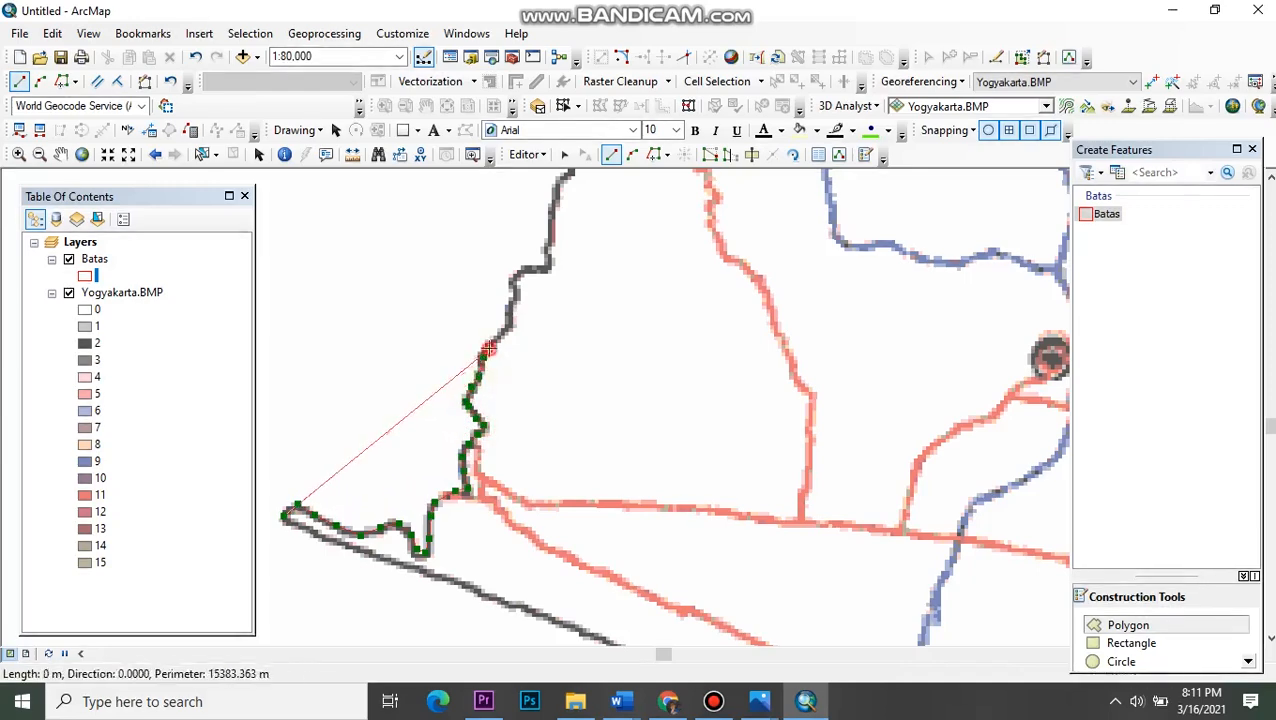
# - Continue the polygon's vertices north along Kulonprogo's western boundary, following the short eastward jog
pyautogui.click(508, 325)
pyautogui.click(511, 309)
pyautogui.click(515, 297)
pyautogui.click(515, 289)
pyautogui.click(521, 270)
pyautogui.click(546, 262)
pyautogui.click(547, 250)
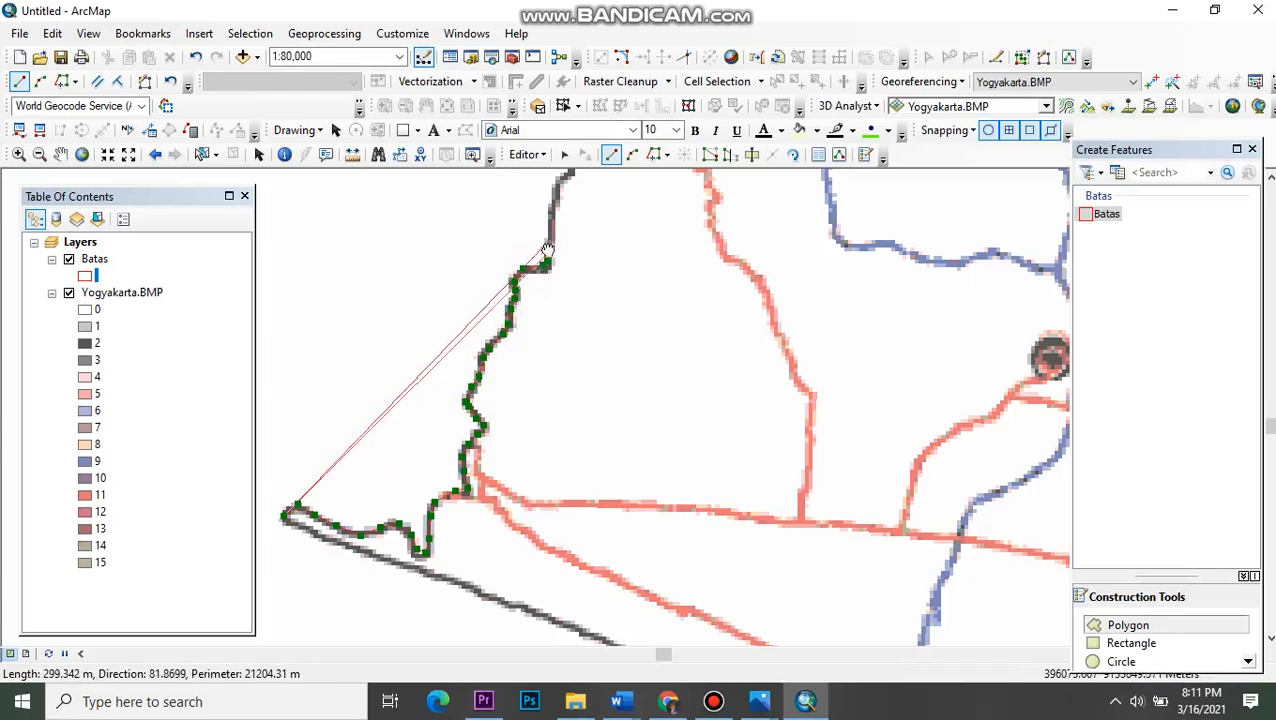
# - Trace the polygon farther northeast along Kulonprogo's western boundary at 1:50,000, following the bends above the jog
pyautogui.moveTo(549, 238); pyautogui.dragTo(513, 456)
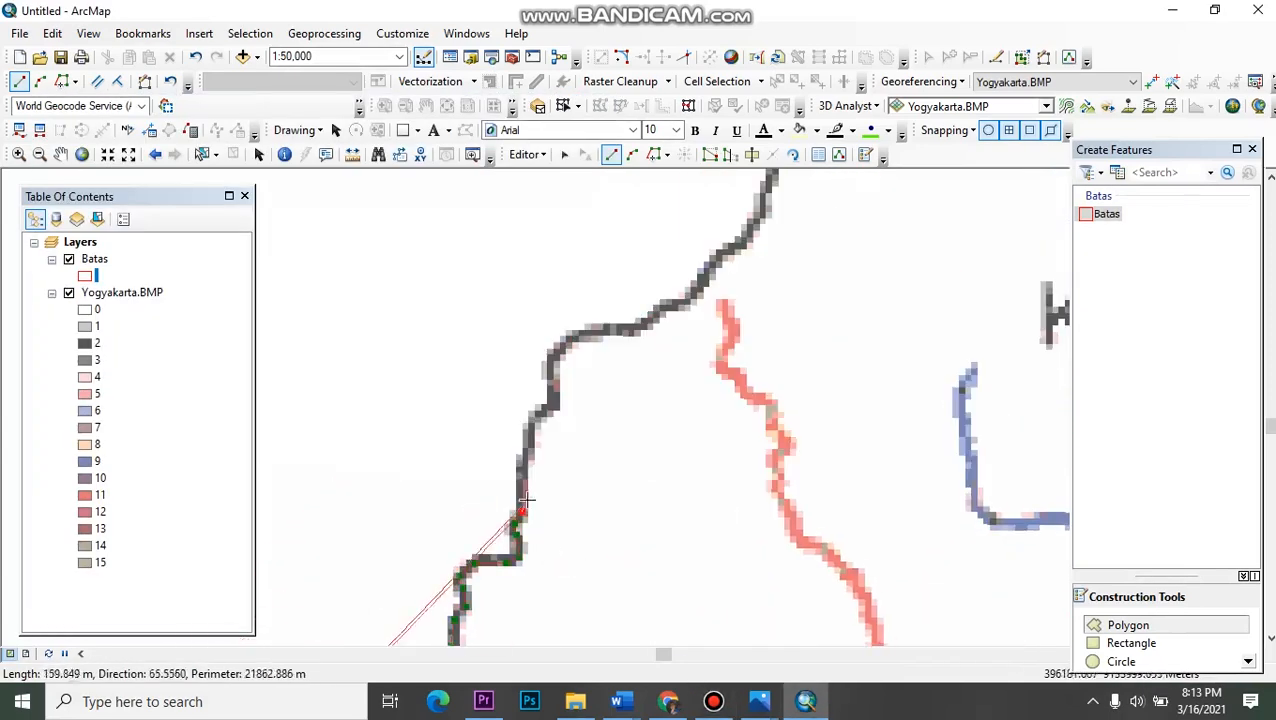
pyautogui.click(525, 455)
pyautogui.click(533, 419)
pyautogui.click(552, 368)
pyautogui.click(572, 333)
pyautogui.click(597, 328)
pyautogui.click(637, 328)
pyautogui.click(684, 300)
pyautogui.click(715, 258)
pyautogui.click(755, 208)
# - Extend the polygon sketch along the next winding northeastward stretch of Kulonprogo's western boundary
pyautogui.moveTo(765, 187); pyautogui.dragTo(642, 539)
pyautogui.click(657, 499)
pyautogui.click(687, 468)
pyautogui.click(732, 427)
pyautogui.click(733, 403)
pyautogui.click(765, 404)
pyautogui.click(797, 413)
pyautogui.click(812, 371)
pyautogui.click(805, 331)
pyautogui.click(860, 242)
# - Trace the polygon past the point where the red road meets the northwestern boundary, up to the inner corner above it
pyautogui.moveTo(872, 229)
pyautogui.mouseDown()
pyautogui.moveTo(750, 356)
pyautogui.moveTo(634, 420)
pyautogui.mouseUp()
pyautogui.click(683, 380)
pyautogui.click(697, 305)
pyautogui.click(708, 276)
pyautogui.click(657, 230)
pyautogui.click(712, 530)
pyautogui.click(195, 57)
pyautogui.click(713, 701)
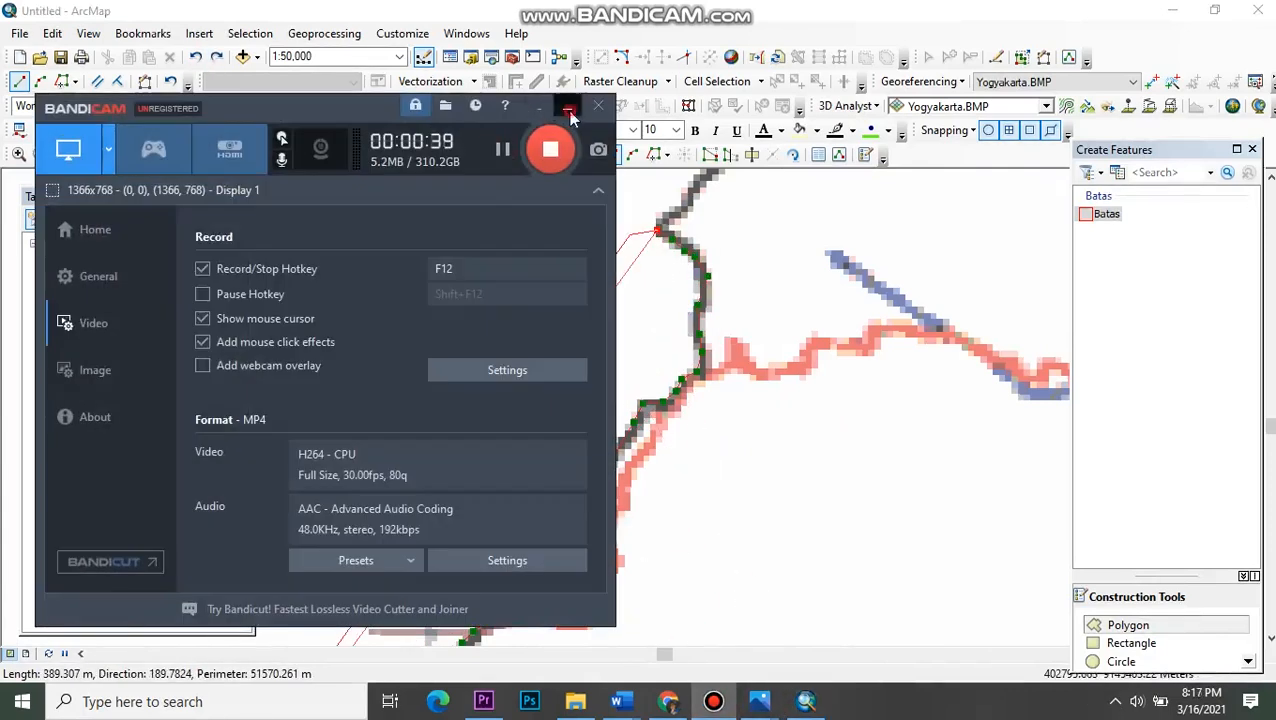
# - Hide the recorder window and continue the polygon sketch north along the dark boundary from the inner corner above the red road
pyautogui.click(569, 110)
pyautogui.moveTo(667, 223); pyautogui.dragTo(569, 413)
pyautogui.click(597, 382)
pyautogui.click(626, 320)
pyautogui.click(577, 308)
pyautogui.click(603, 270)
pyautogui.click(612, 236)
# - Trace the polygon around the boundary's northwestward hook and remove the last misplaced vertex
pyautogui.moveTo(618, 206); pyautogui.dragTo(475, 483)
pyautogui.click(475, 484)
pyautogui.click(493, 440)
pyautogui.click(539, 422)
pyautogui.click(544, 352)
pyautogui.click(513, 358)
pyautogui.click(487, 338)
pyautogui.click(424, 322)
pyautogui.click(370, 291)
pyautogui.click(352, 284)
pyautogui.click(360, 234)
pyautogui.click(195, 57)
# - Extend the polygon northeast from the hook up to the small peak at the start of the northern boundary
pyautogui.moveTo(412, 207); pyautogui.dragTo(304, 444)
pyautogui.click(296, 428)
pyautogui.click(338, 381)
pyautogui.click(403, 348)
pyautogui.click(431, 304)
pyautogui.click(448, 268)
# - Trace the polygon east along the northern boundary past the small peak, replacing one misplaced vertex
pyautogui.click(474, 308)
pyautogui.click(527, 289)
pyautogui.click(577, 279)
pyautogui.click(638, 302)
pyautogui.click(693, 302)
pyautogui.click(770, 293)
pyautogui.click(866, 304)
pyautogui.click(195, 57)
pyautogui.click(853, 303)
pyautogui.click(887, 325)
pyautogui.click(962, 318)
# - Continue the polygon's vertices east along the northern boundary, through its shallow dip and rise to the southward bend
pyautogui.moveTo(1000, 306); pyautogui.dragTo(494, 321)
pyautogui.click(529, 292)
pyautogui.click(571, 321)
pyautogui.click(619, 327)
pyautogui.click(660, 332)
pyautogui.click(700, 356)
pyautogui.click(752, 330)
pyautogui.click(790, 290)
pyautogui.click(828, 255)
pyautogui.click(880, 272)
pyautogui.click(922, 298)
# - Trace the polygon south along the winding boundary section down to its low turning point
pyautogui.click(920, 318)
pyautogui.click(919, 359)
pyautogui.click(906, 400)
pyautogui.click(938, 430)
pyautogui.click(922, 527)
pyautogui.click(915, 575)
pyautogui.click(893, 612)
pyautogui.moveTo(911, 630); pyautogui.dragTo(761, 300)
pyautogui.click(782, 325)
pyautogui.click(800, 370)
pyautogui.click(822, 437)
# - Extend the polygon northeast from the low turning point along the boundary's rising stretch
pyautogui.click(885, 345)
pyautogui.click(933, 275)
pyautogui.moveTo(955, 212); pyautogui.dragTo(646, 552)
pyautogui.click(683, 496)
pyautogui.click(783, 370)
pyautogui.click(881, 311)
# - Add closely spaced polygon vertices along the next curved stretch of the boundary rising northeast
pyautogui.moveTo(891, 298); pyautogui.dragTo(568, 476)
pyautogui.click(788, 332)
pyautogui.click(839, 297)
pyautogui.click(898, 252)
pyautogui.click(931, 226)
pyautogui.click(959, 218)
pyautogui.click(970, 199)
pyautogui.click(969, 184)
# - Trace the polygon up the last northeastward stretch to the boundary's northernmost tip
pyautogui.moveTo(974, 181); pyautogui.dragTo(551, 382)
pyautogui.click(743, 226)
pyautogui.moveTo(797, 194); pyautogui.dragTo(602, 451)
pyautogui.click(655, 391)
pyautogui.click(726, 327)
pyautogui.click(803, 257)
# - Turn the polygon at the northern tip and trace it south-southeast down the eastern boundary past the grey grid cross
pyautogui.click(849, 425)
pyautogui.click(897, 582)
pyautogui.moveTo(915, 637); pyautogui.dragTo(815, 340)
pyautogui.click(815, 362)
pyautogui.click(832, 460)
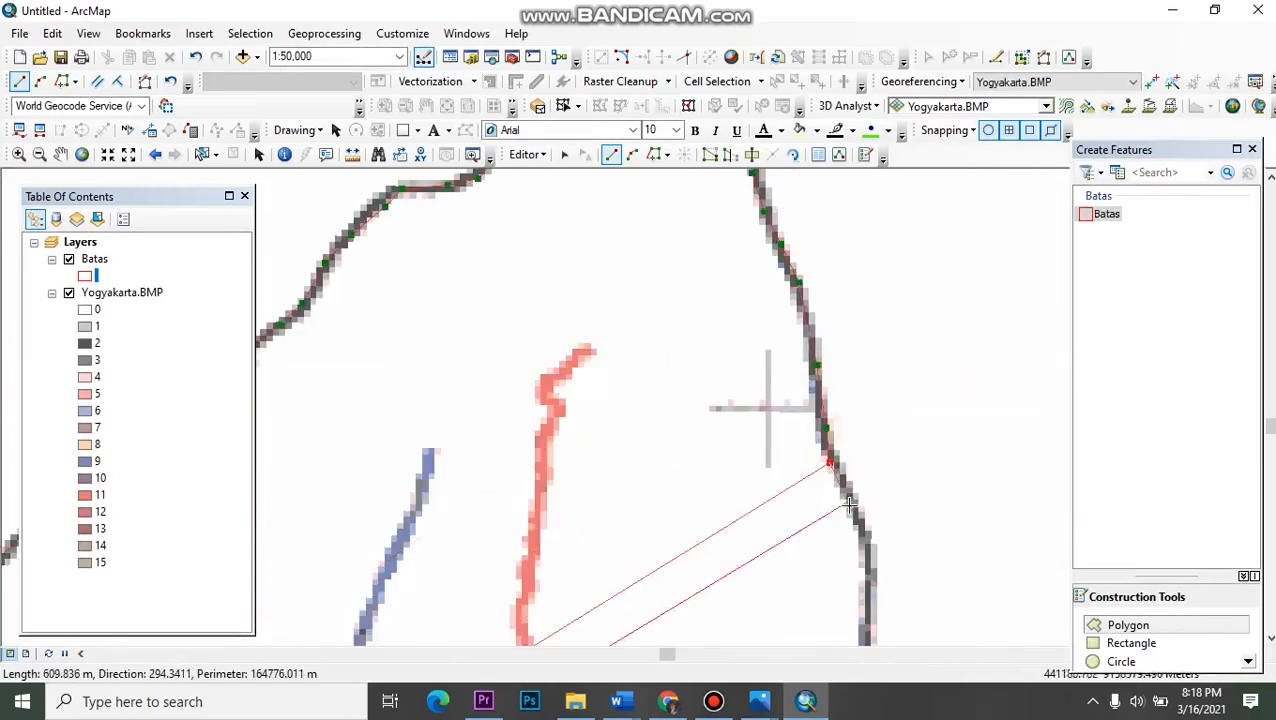
# - Trace the polygon farther south down the eastern boundary, starting below the grey grid cross
pyautogui.click(868, 536)
pyautogui.moveTo(873, 632); pyautogui.dragTo(762, 347)
pyautogui.click(757, 358)
pyautogui.click(762, 436)
pyautogui.click(792, 568)
# - Continue the polygon's eastern edge south to the bend where the boundary turns east, northeast of Kota Yogyakarta
pyautogui.moveTo(829, 612); pyautogui.dragTo(757, 209)
pyautogui.click(766, 367)
pyautogui.moveTo(810, 590); pyautogui.dragTo(759, 240)
pyautogui.click(788, 447)
pyautogui.click(787, 531)
pyautogui.click(788, 578)
# - Turn the polygon east at the bend and add vertices along the first winding stretch of the northern Gunungkidul-side boundary
pyautogui.click(835, 587)
pyautogui.click(859, 583)
pyautogui.click(898, 613)
pyautogui.moveTo(830, 526); pyautogui.dragTo(679, 219)
pyautogui.click(775, 351)
pyautogui.click(823, 358)
pyautogui.click(865, 421)
pyautogui.click(936, 470)
pyautogui.click(953, 453)
pyautogui.click(991, 424)
pyautogui.click(1020, 456)
pyautogui.click(1037, 454)
# - Follow the next curve of the winding boundary eastward and around its inward kink with polygon vertices
pyautogui.moveTo(1037, 440); pyautogui.dragTo(584, 348)
pyautogui.click(600, 290)
pyautogui.click(650, 288)
pyautogui.click(691, 311)
pyautogui.click(737, 320)
pyautogui.click(769, 364)
pyautogui.click(767, 390)
pyautogui.click(735, 433)
# - Extend the polygon east from the kink along the boundary's stepped stretch
pyautogui.click(797, 402)
pyautogui.click(809, 430)
pyautogui.click(892, 430)
pyautogui.click(886, 388)
pyautogui.click(898, 381)
pyautogui.click(926, 374)
pyautogui.click(965, 376)
# - Place closely spaced polygon vertices around the small wiggles of the boundary's next eastward stretch
pyautogui.moveTo(966, 376); pyautogui.dragTo(536, 216)
pyautogui.scroll(-1, 607, 248)
pyautogui.scroll(1, 607, 248)
pyautogui.click(552, 230)
pyautogui.click(560, 240)
pyautogui.click(573, 235)
pyautogui.click(579, 222)
pyautogui.click(593, 219)
pyautogui.click(713, 701)
pyautogui.click(713, 701)
# - Carry the polygon east over the small dips and the following rise of the winding boundary
pyautogui.click(614, 235)
pyautogui.click(626, 250)
pyautogui.click(637, 234)
pyautogui.click(769, 185)
pyautogui.click(785, 178)
pyautogui.click(816, 222)
pyautogui.click(829, 263)
# - Trace the polygon down the dip after the rise and up the following northward stretch of the winding boundary
pyautogui.moveTo(770, 202)
pyautogui.mouseDown()
pyautogui.moveTo(572, 336)
pyautogui.moveTo(422, 356)
pyautogui.mouseUp()
pyautogui.click(597, 301)
pyautogui.click(633, 410)
pyautogui.click(643, 431)
pyautogui.click(820, 425)
pyautogui.click(859, 395)
pyautogui.click(853, 335)
# - Trace the polygon along the last descent and rise of the winding boundary to its northeast corner
pyautogui.moveTo(855, 331); pyautogui.dragTo(371, 244)
pyautogui.click(471, 281)
pyautogui.click(523, 317)
pyautogui.click(565, 378)
pyautogui.click(582, 419)
pyautogui.click(626, 429)
pyautogui.click(672, 467)
pyautogui.click(711, 422)
pyautogui.click(732, 365)
pyautogui.click(763, 354)
pyautogui.click(857, 406)
# - Turn the polygon south at the northeast corner and trace the upper part of Gunungkidul's eastern boundary
pyautogui.scroll(1, 865, 473)
pyautogui.moveTo(835, 448); pyautogui.dragTo(686, 261)
pyautogui.click(688, 322)
pyautogui.click(700, 424)
pyautogui.moveTo(700, 426); pyautogui.dragTo(734, 241)
pyautogui.click(729, 376)
pyautogui.click(702, 422)
pyautogui.click(682, 462)
pyautogui.moveTo(643, 532); pyautogui.dragTo(722, 353)
# - Trace the polygon down the smoother lower part of Gunungkidul's eastern boundary with widely spaced vertices
pyautogui.scroll(-10, 730, 400)
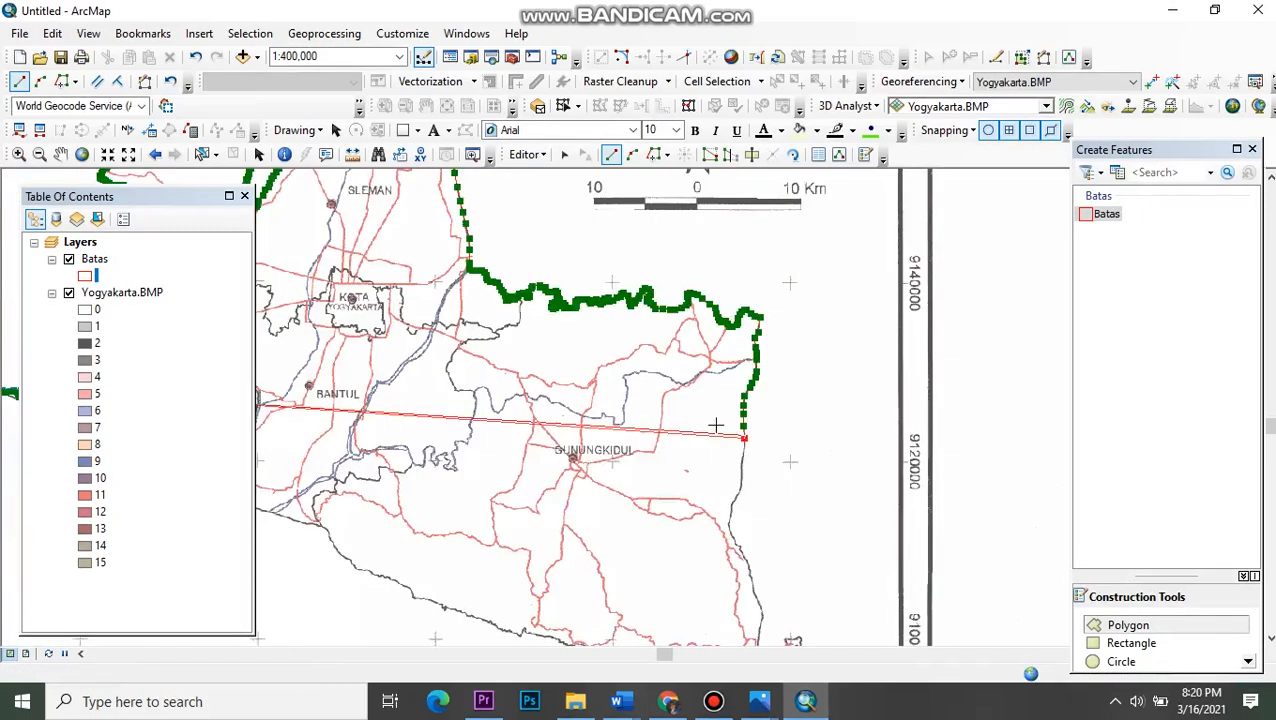
pyautogui.scroll(1, 755, 476)
pyautogui.scroll(1, 651, 384)
pyautogui.click(652, 386)
pyautogui.click(629, 475)
pyautogui.click(640, 515)
pyautogui.click(656, 546)
pyautogui.click(674, 598)
# - Continue the polygon down the eastern boundary to the low point just before the southeastern hook
pyautogui.moveTo(688, 602); pyautogui.dragTo(683, 336)
pyautogui.click(681, 372)
pyautogui.click(690, 406)
pyautogui.scroll(3, 684, 460)
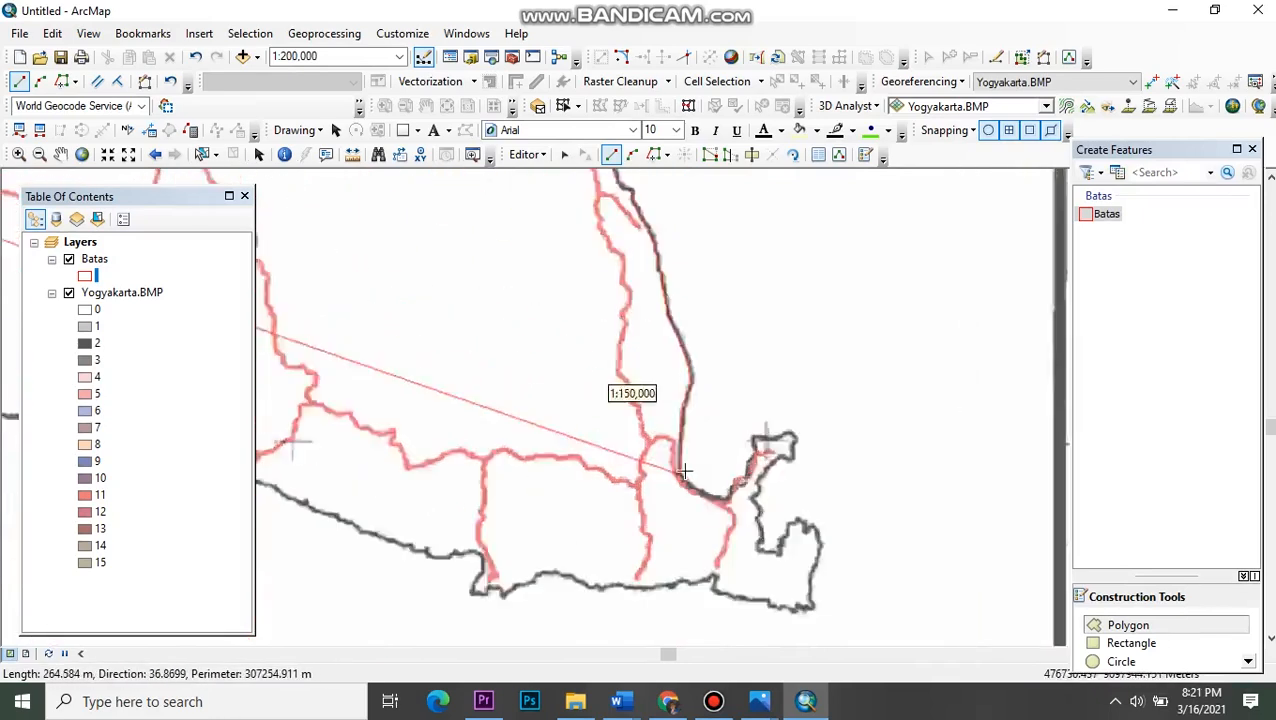
pyautogui.click(680, 313)
pyautogui.click(675, 413)
pyautogui.click(693, 500)
pyautogui.click(728, 517)
pyautogui.click(783, 540)
# - Trace the polygon up and around the narrow northeast-pointing hook, then back down its inner side
pyautogui.click(835, 480)
pyautogui.click(851, 384)
pyautogui.click(905, 395)
pyautogui.click(937, 380)
pyautogui.click(952, 399)
pyautogui.click(948, 449)
pyautogui.click(880, 468)
pyautogui.click(853, 546)
# - Outline the southeastern peninsula with polygon vertices, around the inlet and tip and down to its southern edge
pyautogui.moveTo(864, 590); pyautogui.dragTo(779, 339)
pyautogui.click(791, 375)
pyautogui.click(775, 405)
pyautogui.click(829, 420)
pyautogui.click(853, 350)
pyautogui.click(915, 352)
pyautogui.click(921, 411)
pyautogui.click(905, 508)
pyautogui.click(865, 556)
# - Trace the polygon west along the southern coast from the peninsula's lower edge
pyautogui.click(822, 549)
pyautogui.click(804, 538)
pyautogui.click(740, 525)
pyautogui.click(677, 514)
pyautogui.click(592, 486)
pyautogui.click(500, 500)
pyautogui.click(421, 497)
pyautogui.click(375, 498)
# - Follow the southern coast west and around the small headland where the coastline steps north
pyautogui.moveTo(341, 483); pyautogui.dragTo(776, 508)
pyautogui.click(761, 503)
pyautogui.click(713, 490)
pyautogui.click(680, 513)
pyautogui.click(634, 521)
pyautogui.click(599, 553)
pyautogui.click(532, 537)
pyautogui.click(557, 490)
pyautogui.click(508, 443)
pyautogui.click(463, 452)
# - Extend the polygon northwest along the straighter coast beyond the small headland
pyautogui.moveTo(434, 441); pyautogui.dragTo(766, 515)
pyautogui.click(754, 510)
pyautogui.click(719, 500)
pyautogui.click(627, 476)
pyautogui.click(589, 463)
pyautogui.moveTo(569, 449); pyautogui.dragTo(795, 552)
pyautogui.click(775, 540)
pyautogui.click(722, 522)
pyautogui.click(690, 511)
pyautogui.click(648, 488)
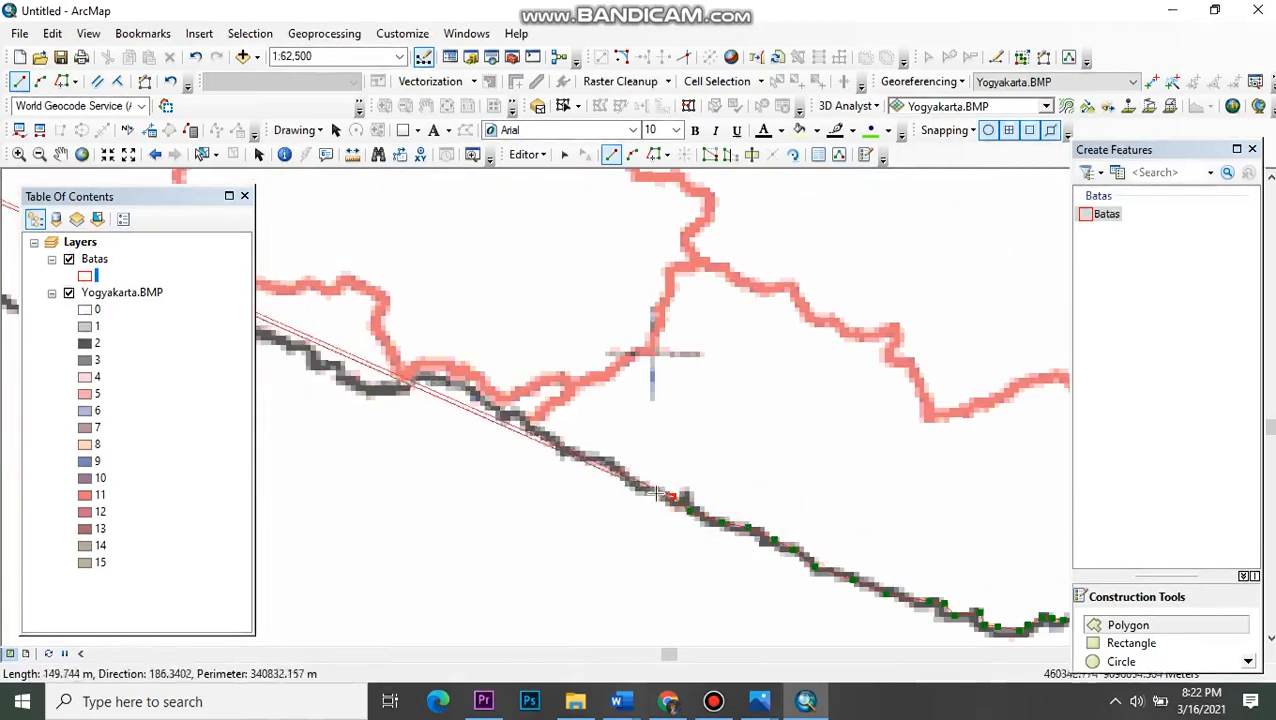
# - Add polygon vertices northwest along the coast below the grid cross, where the red road meets the shoreline
pyautogui.click(612, 463)
pyautogui.click(582, 453)
pyautogui.click(512, 418)
pyautogui.click(476, 392)
pyautogui.click(452, 385)
# - Trace the polygon farther northwest along the southern coast to the sharp corner where the shoreline turns north
pyautogui.moveTo(652, 353); pyautogui.dragTo(598, 512)
pyautogui.click(421, 456)
pyautogui.moveTo(512, 496); pyautogui.dragTo(964, 515)
pyautogui.click(670, 453)
pyautogui.click(639, 437)
pyautogui.click(561, 417)
pyautogui.click(516, 400)
pyautogui.moveTo(490, 385); pyautogui.dragTo(780, 564)
pyautogui.click(735, 549)
pyautogui.click(583, 490)
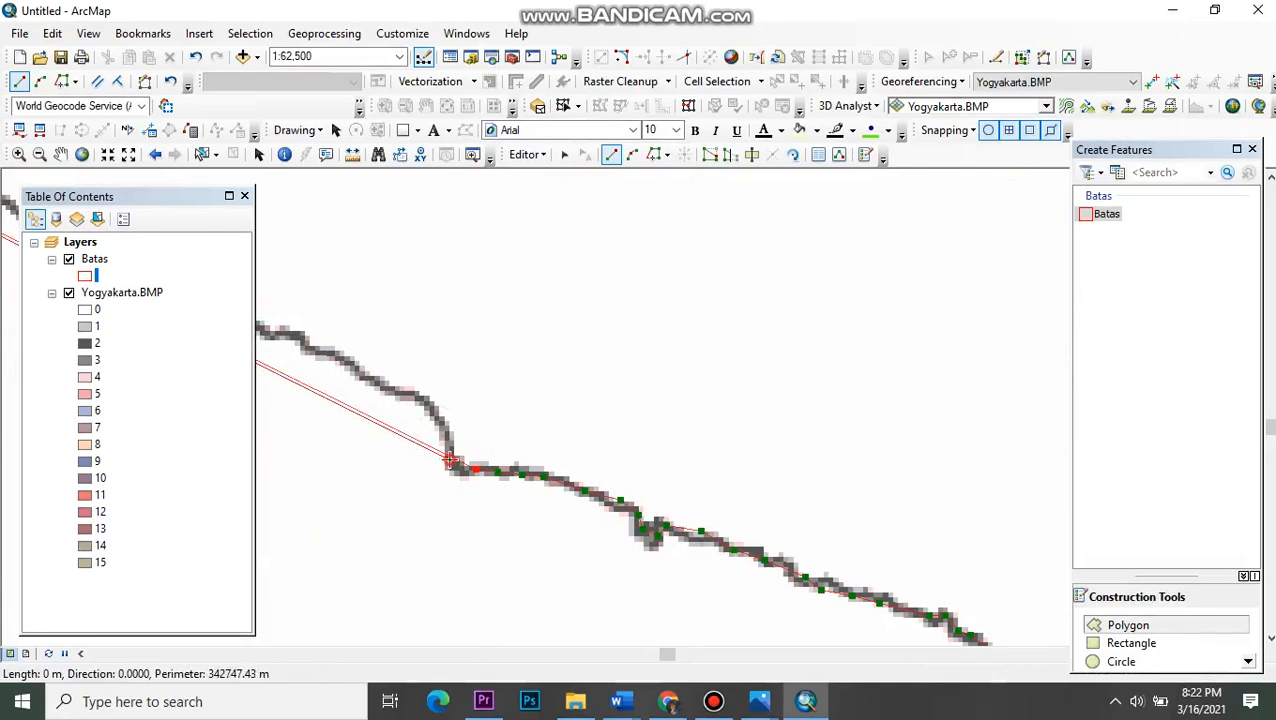
# - Extend the Batas polygon past the sharp corner and northwest up the steep, curving stretch of the southern coast
pyautogui.moveTo(450, 461); pyautogui.dragTo(560, 432)
pyautogui.doubleClick(536, 404)
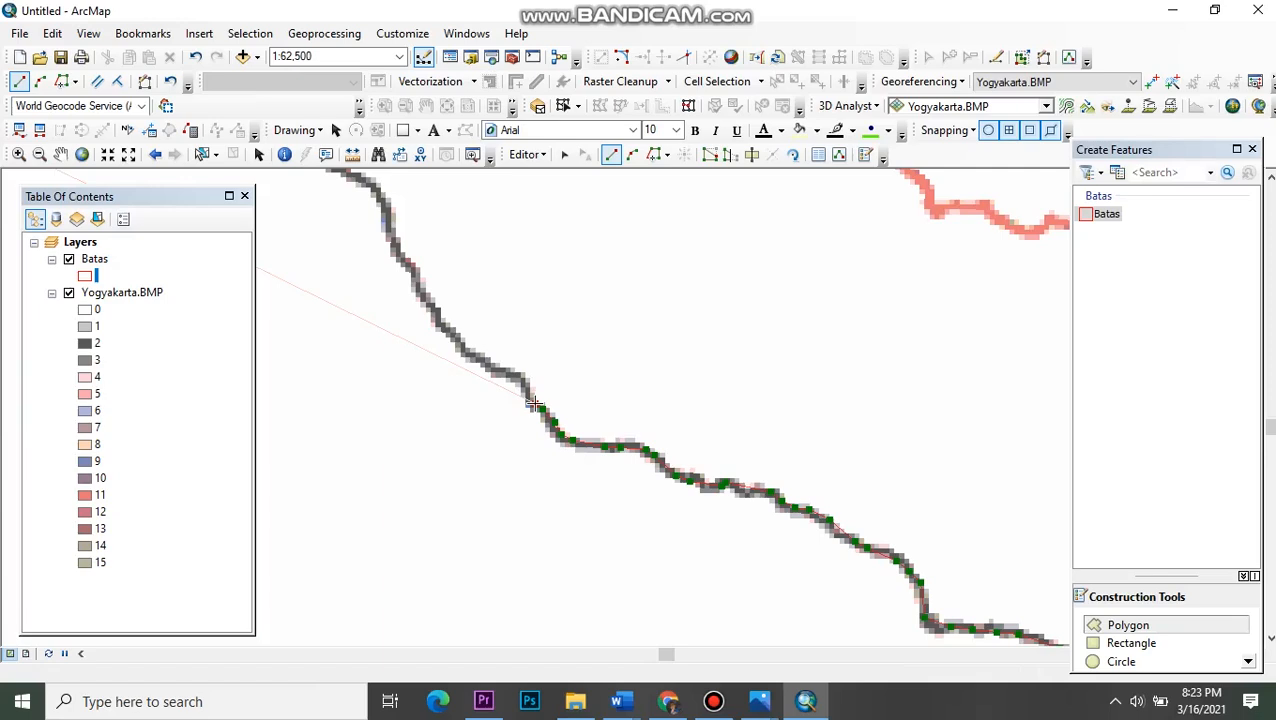
pyautogui.click(525, 382)
pyautogui.click(485, 362)
pyautogui.click(454, 333)
pyautogui.click(423, 285)
# - Trace the polygon around the bend above the steep stretch and west along the flatter shoreline
pyautogui.moveTo(412, 262); pyautogui.dragTo(800, 571)
pyautogui.click(782, 550)
pyautogui.click(774, 520)
pyautogui.click(757, 490)
pyautogui.click(687, 457)
pyautogui.click(635, 452)
pyautogui.click(592, 445)
pyautogui.click(527, 419)
# - Add polygon vertices northwest along the coast past the blue river mouth, stopping short of the wide double-line river
pyautogui.moveTo(479, 403); pyautogui.dragTo(859, 532)
pyautogui.click(742, 497)
pyautogui.click(626, 454)
pyautogui.click(427, 422)
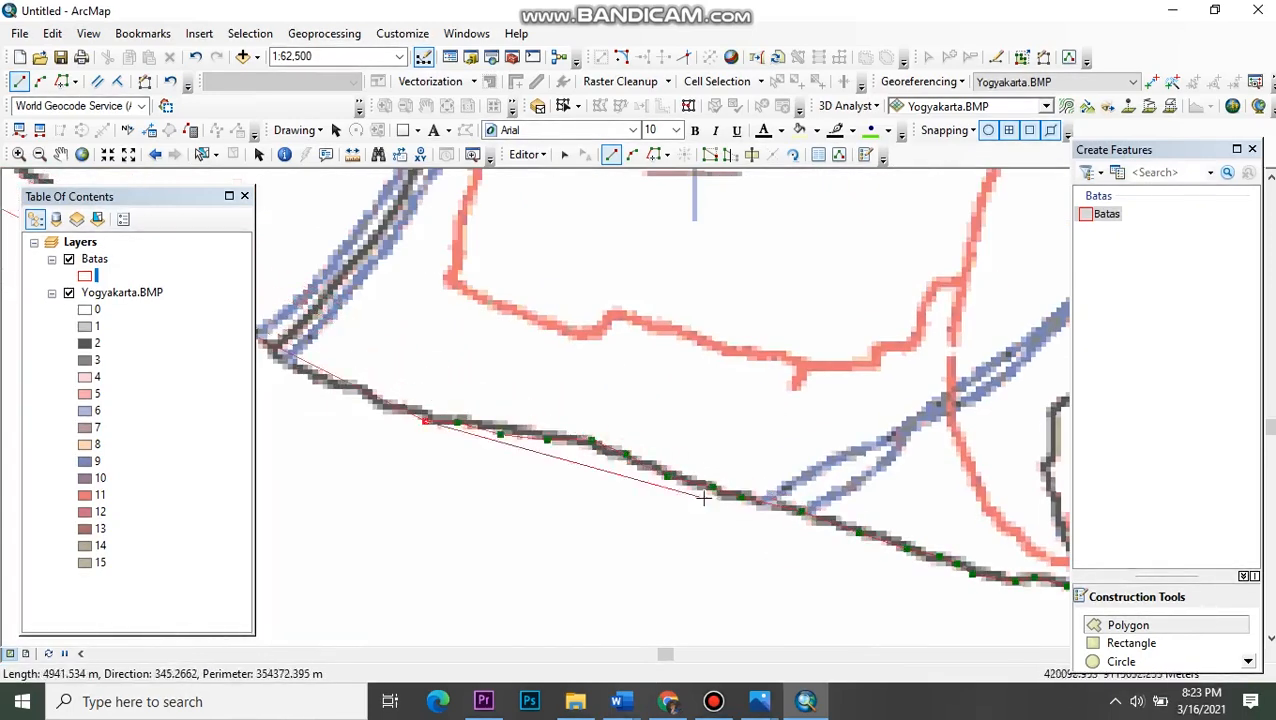
# - Continue the polygon northwest along the coast past the mouth of the wide double-line river
pyautogui.moveTo(400, 405); pyautogui.dragTo(898, 555)
pyautogui.click(797, 515)
pyautogui.click(757, 487)
pyautogui.click(715, 447)
pyautogui.click(664, 404)
pyautogui.click(622, 376)
pyautogui.click(582, 349)
# - Extend the polygon northwest along the long straight coast of southern Kulonprogo
pyautogui.moveTo(621, 392); pyautogui.dragTo(852, 586)
pyautogui.click(722, 490)
pyautogui.click(536, 394)
pyautogui.click(400, 328)
# - Trace the last stretch of coast to the boundary's narrow western tip and finish the Batas polygon at its starting point
pyautogui.moveTo(300, 287); pyautogui.dragTo(838, 530)
pyautogui.click(537, 403)
pyautogui.click(388, 350)
pyautogui.moveTo(290, 324); pyautogui.dragTo(619, 457)
pyautogui.scroll(-2, 619, 457)
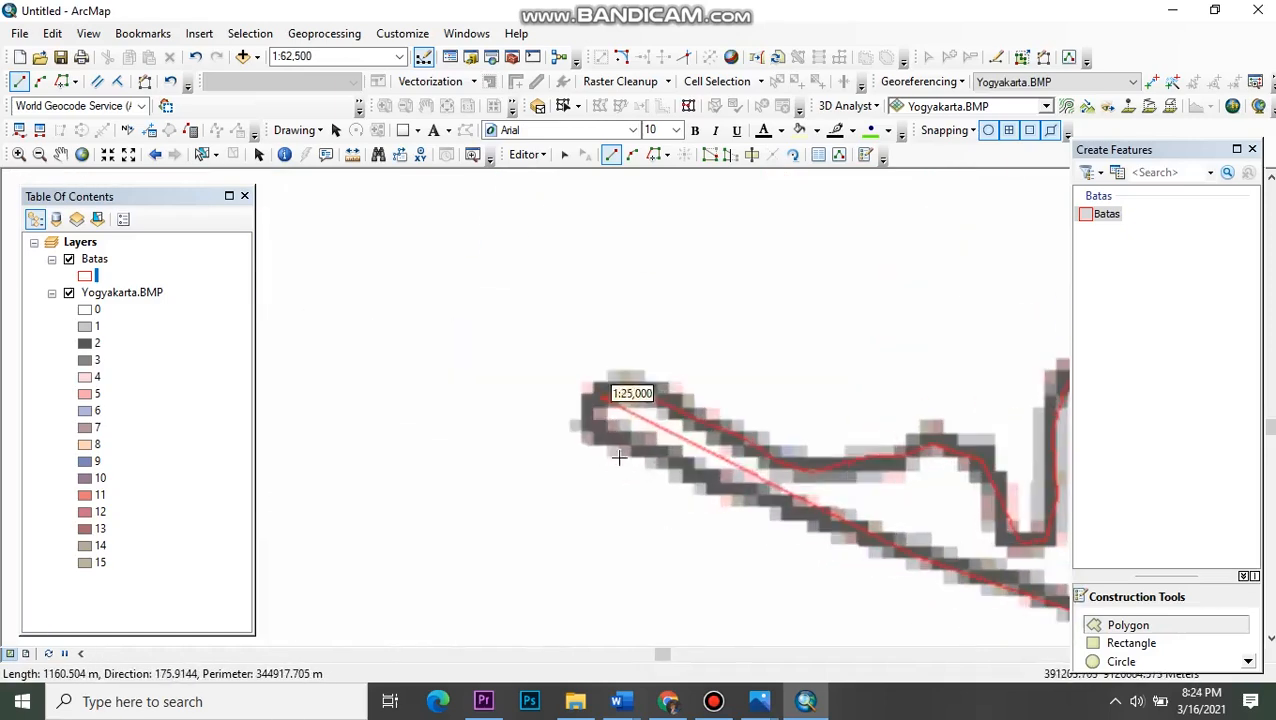
pyautogui.doubleClick(593, 412)
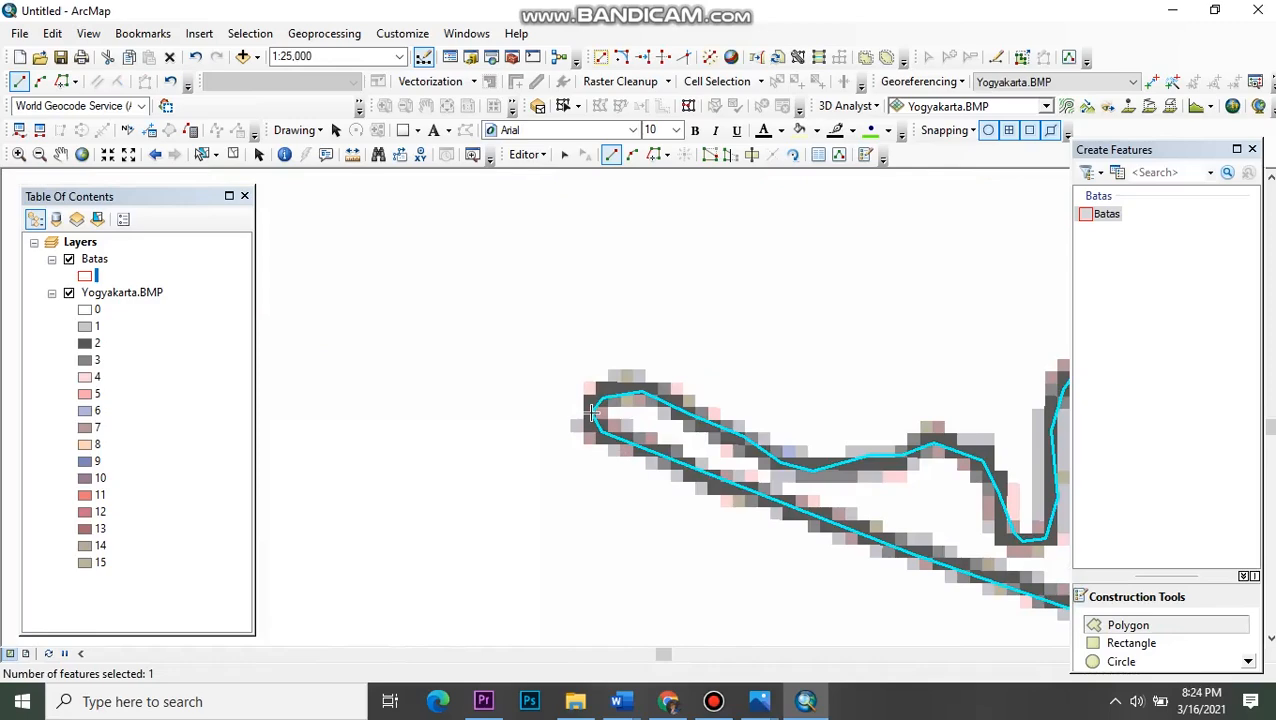
# - Save the Batas edits and end the edit session, closing the Create Features window
pyautogui.scroll(6, 851, 530)
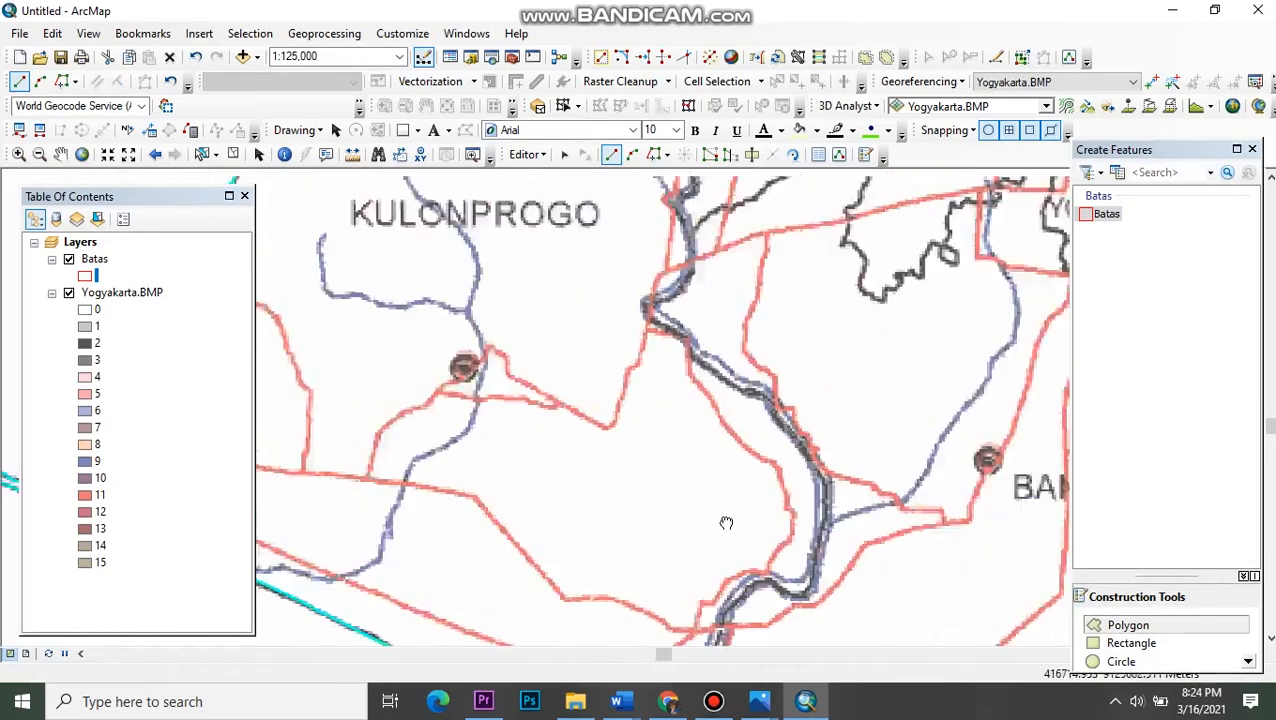
pyautogui.scroll(2, 706, 505)
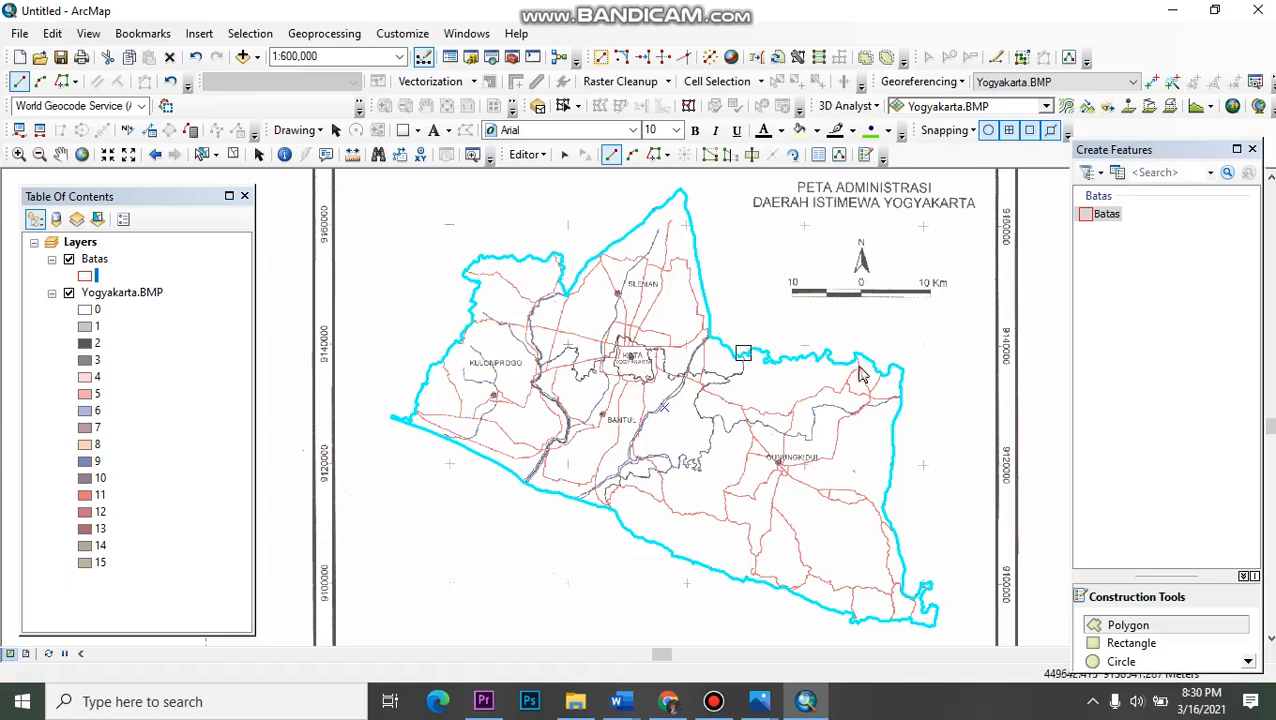
pyautogui.click(1252, 149)
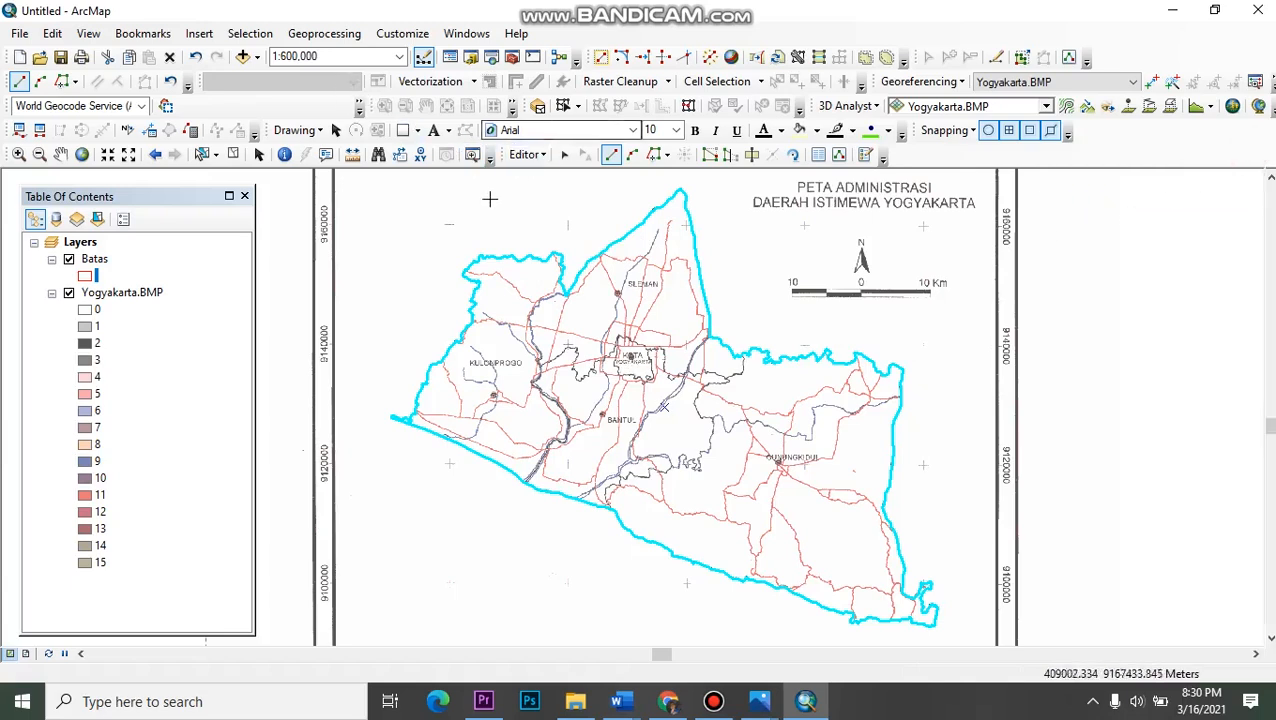
pyautogui.click(527, 154)
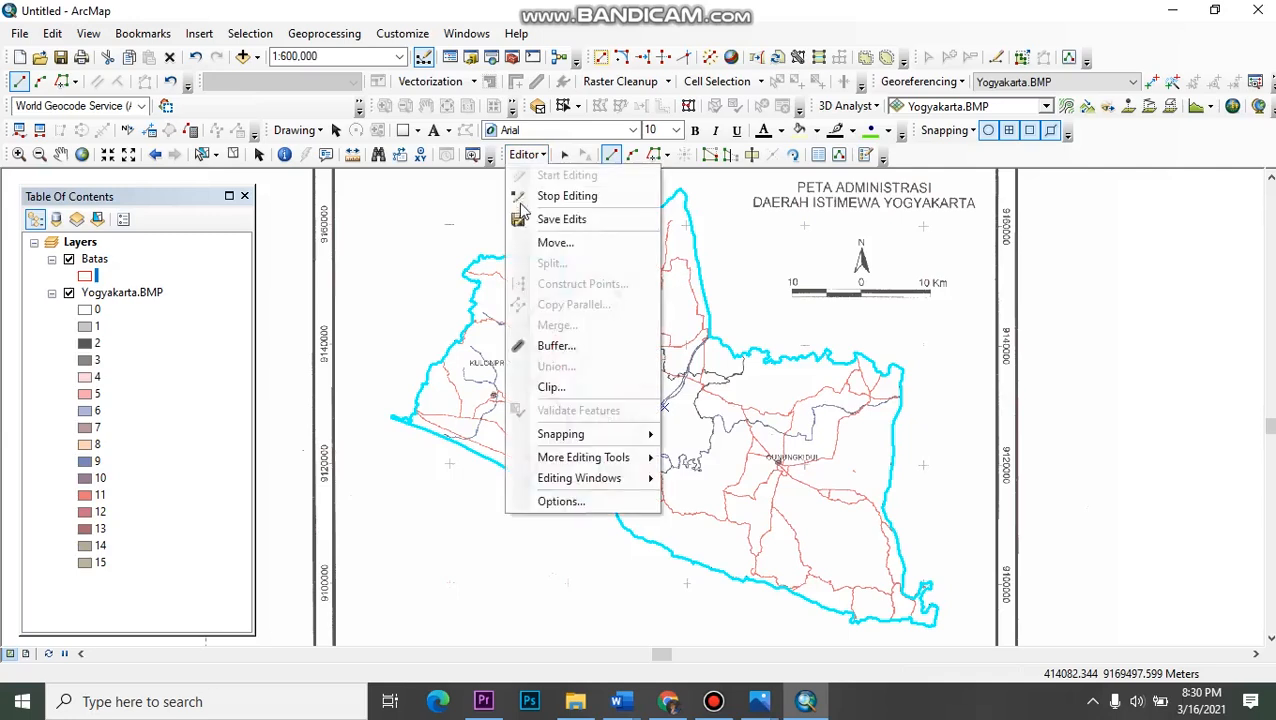
pyautogui.click(565, 220)
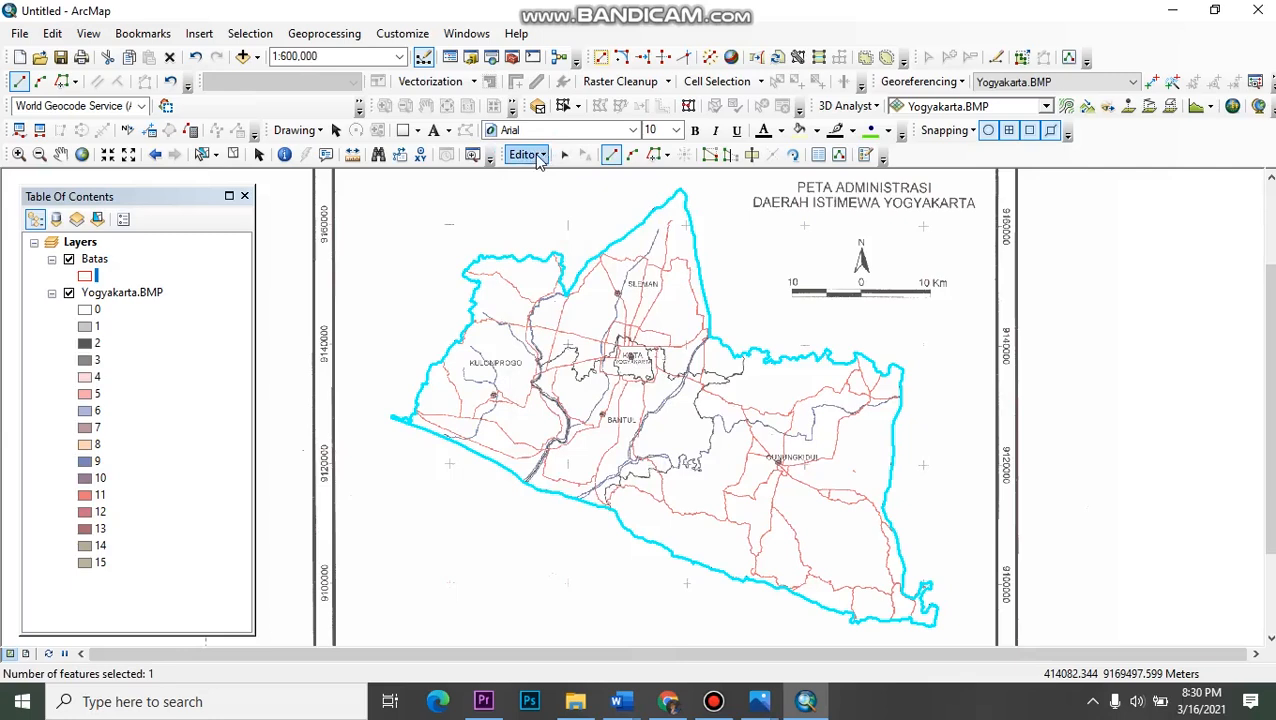
pyautogui.click(527, 155)
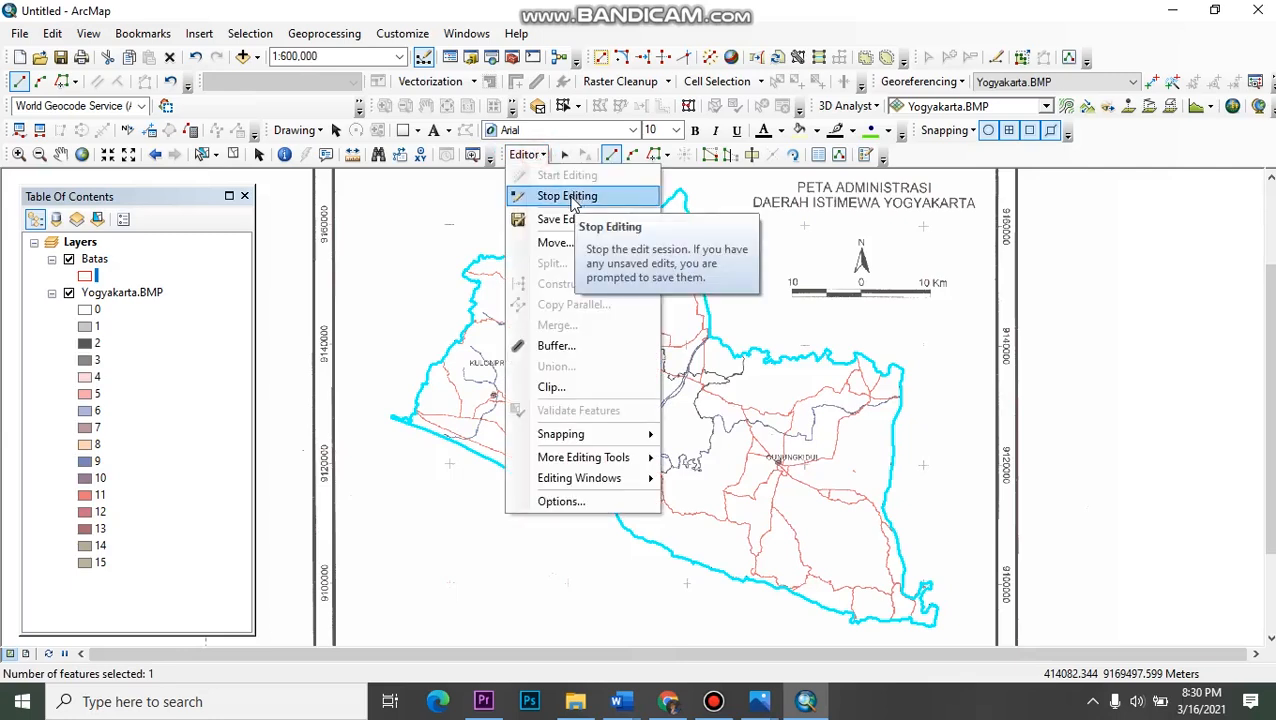
pyautogui.click(572, 198)
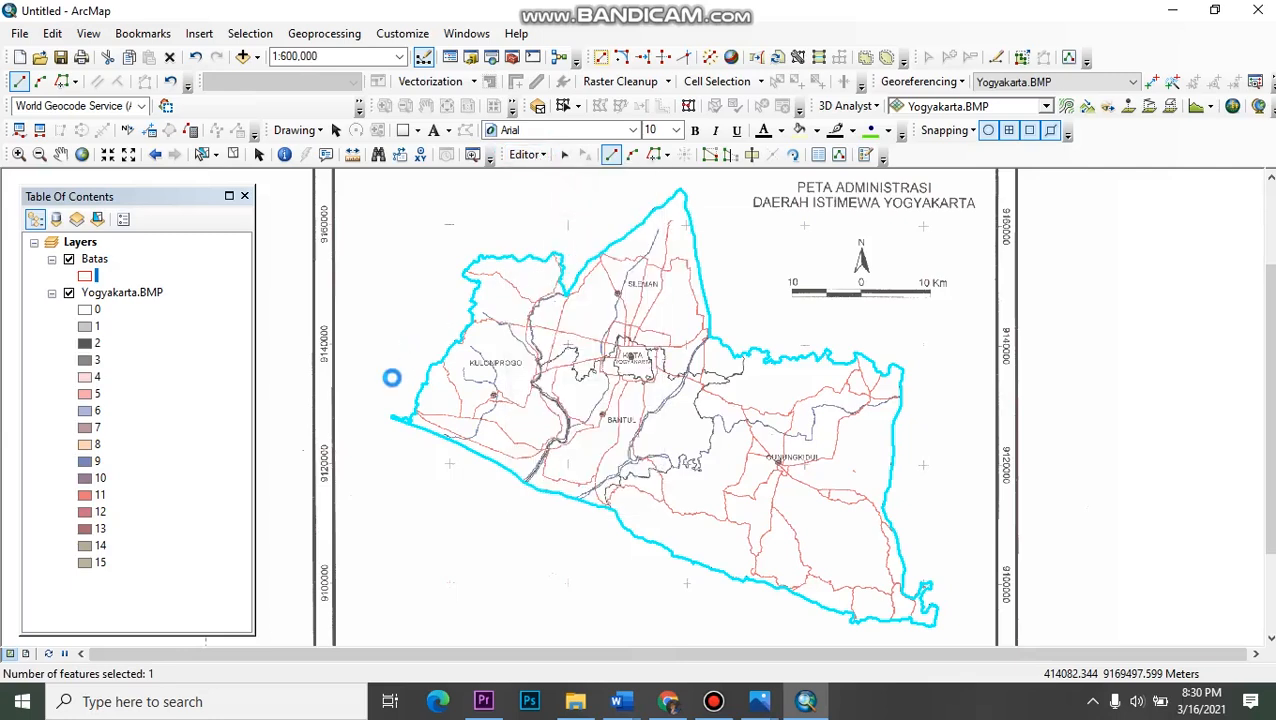
pyautogui.click(308, 380)
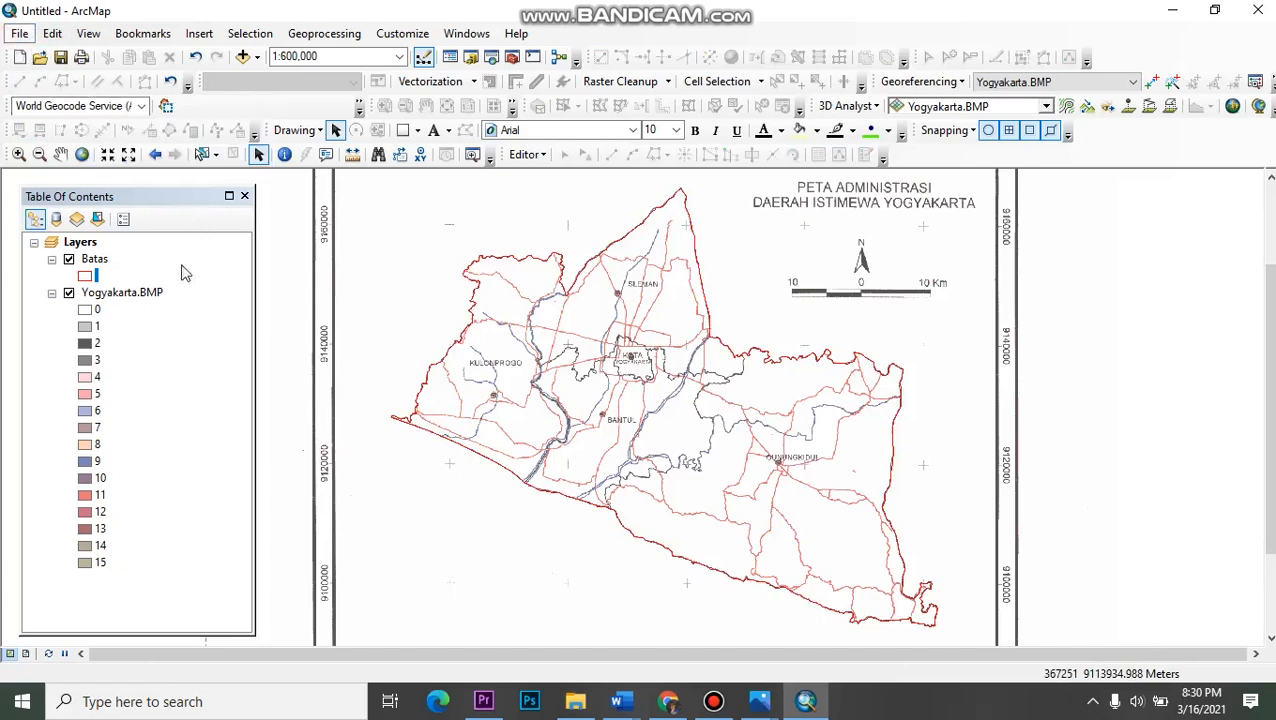
# - Start saving the map document under a new name and browse to the DATA (D:) drive
pyautogui.hotkey('alt', 'f')
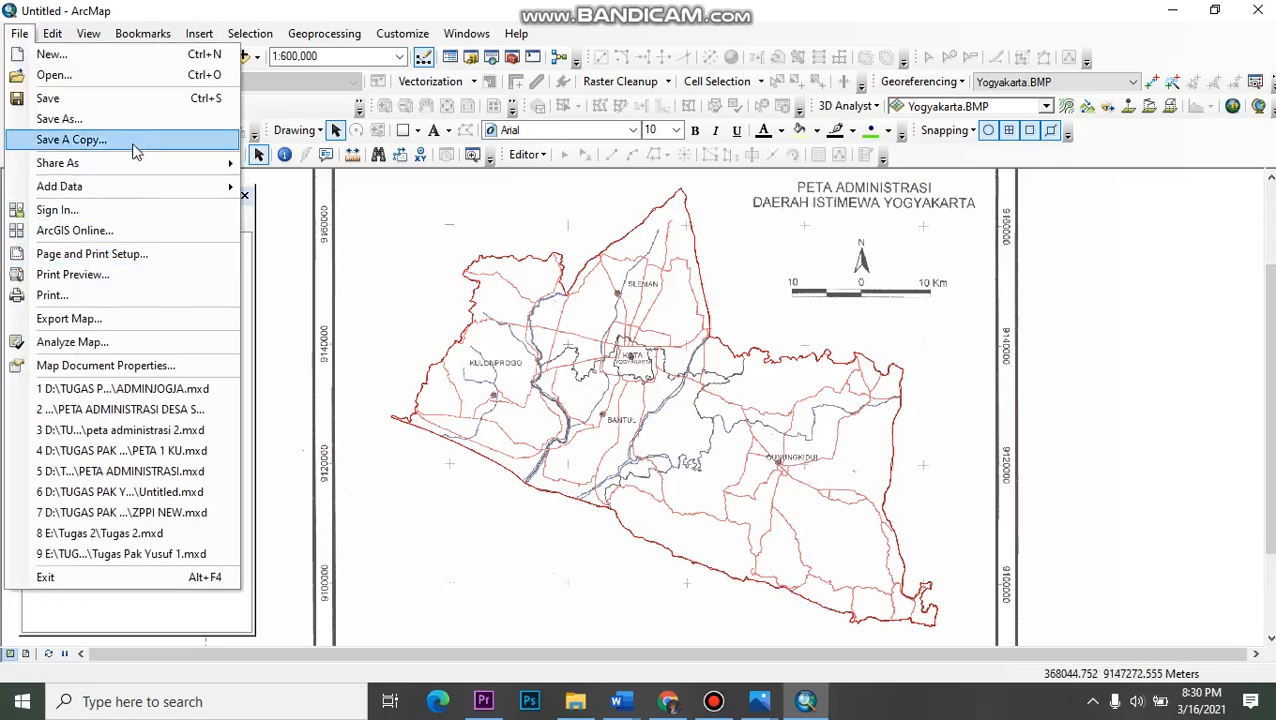
pyautogui.click(138, 120)
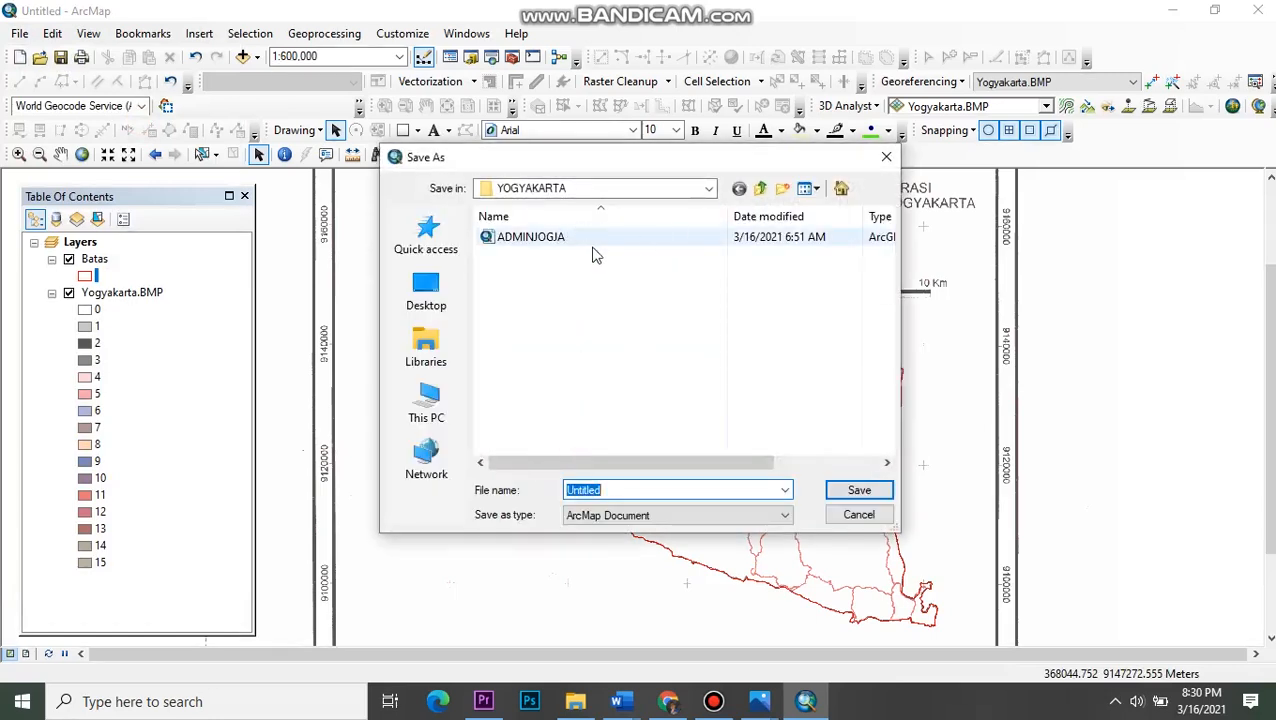
pyautogui.click(710, 190)
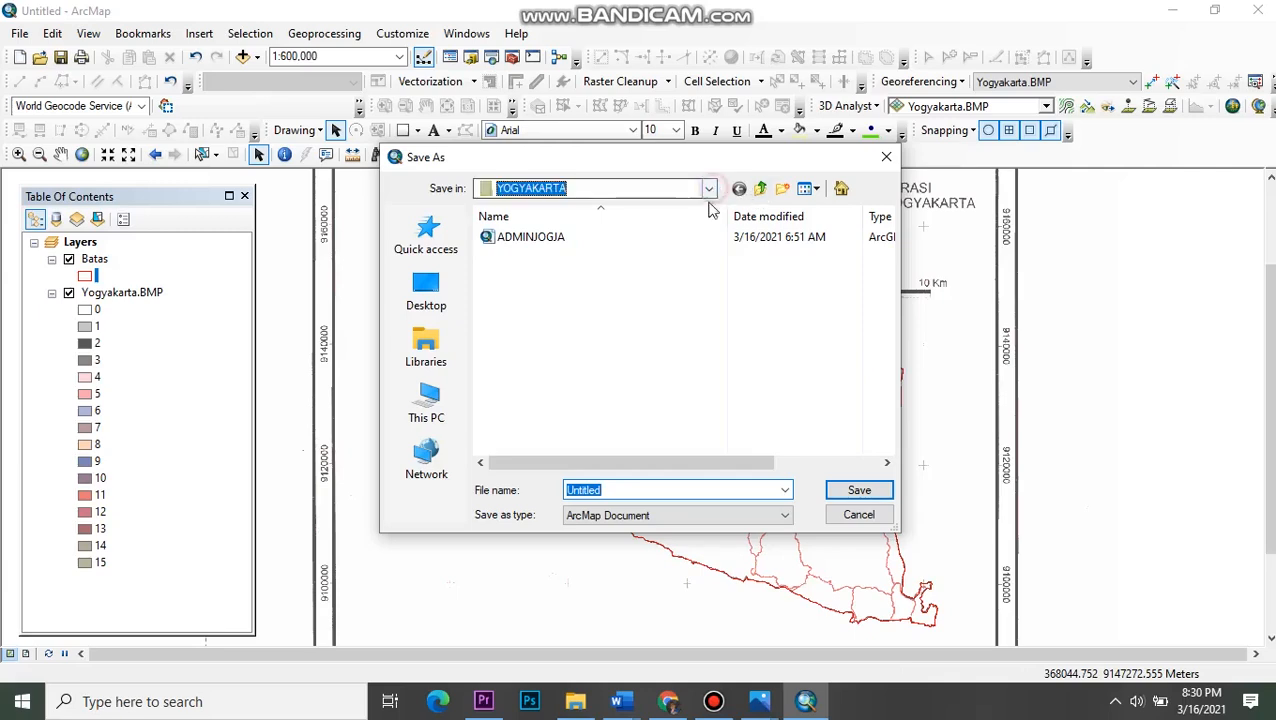
pyautogui.click(595, 188)
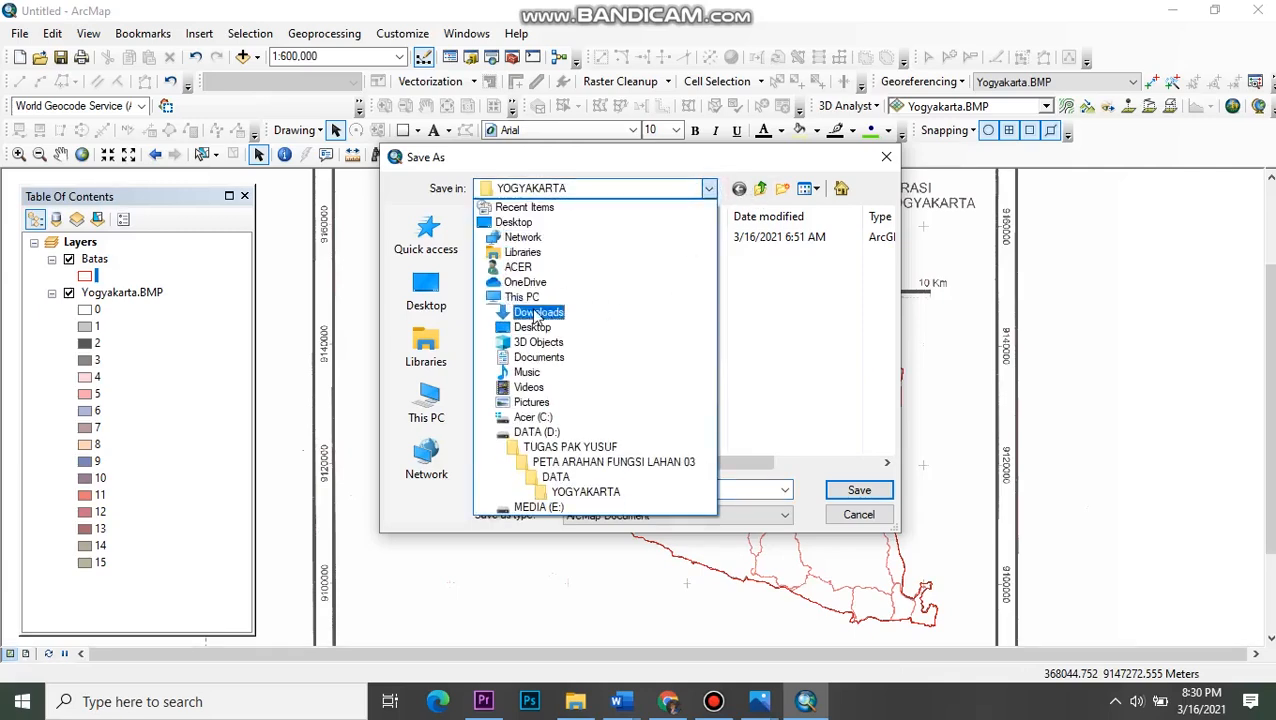
pyautogui.click(530, 294)
pyautogui.scroll(-3, 550, 285)
pyautogui.click(578, 410)
pyautogui.doubleClick(578, 410)
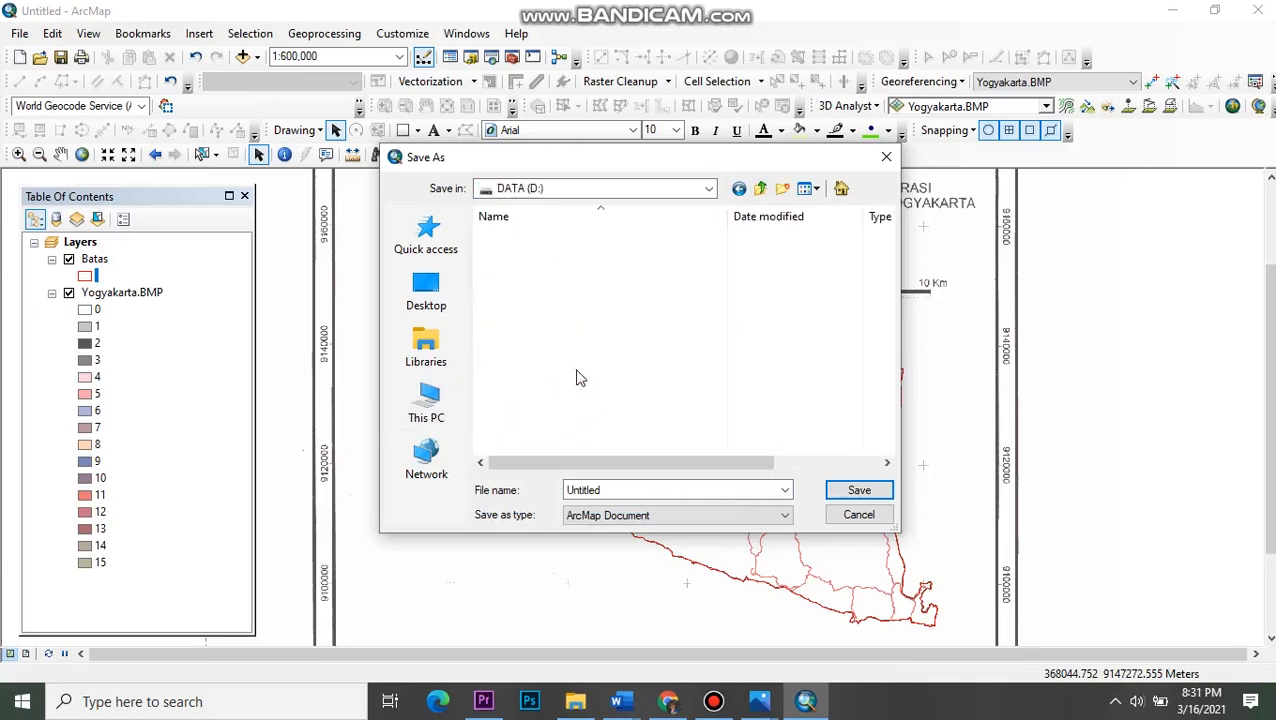
pyautogui.scroll(-15, 587, 333)
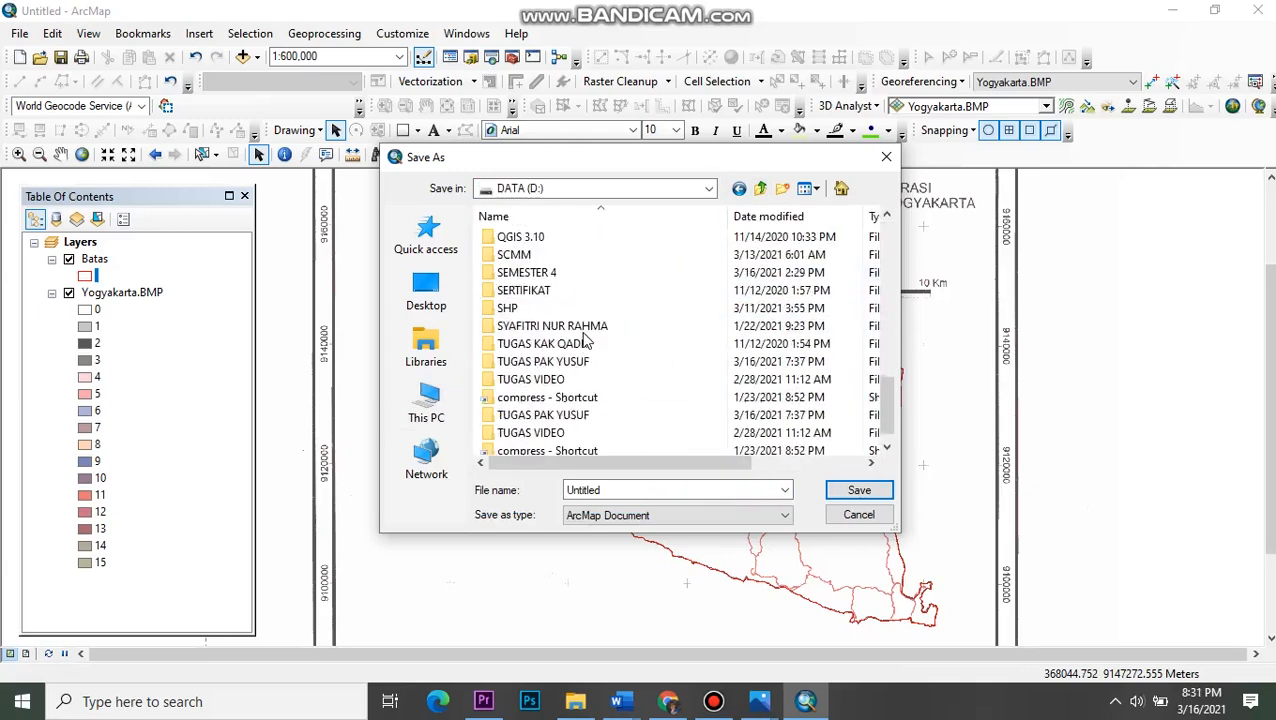
# - Set the save location to ARAHAN FUNGSI LAHAN 4\KUMPULAN\YOGYAKARTA inside the assignments folder
pyautogui.doubleClick(598, 362)
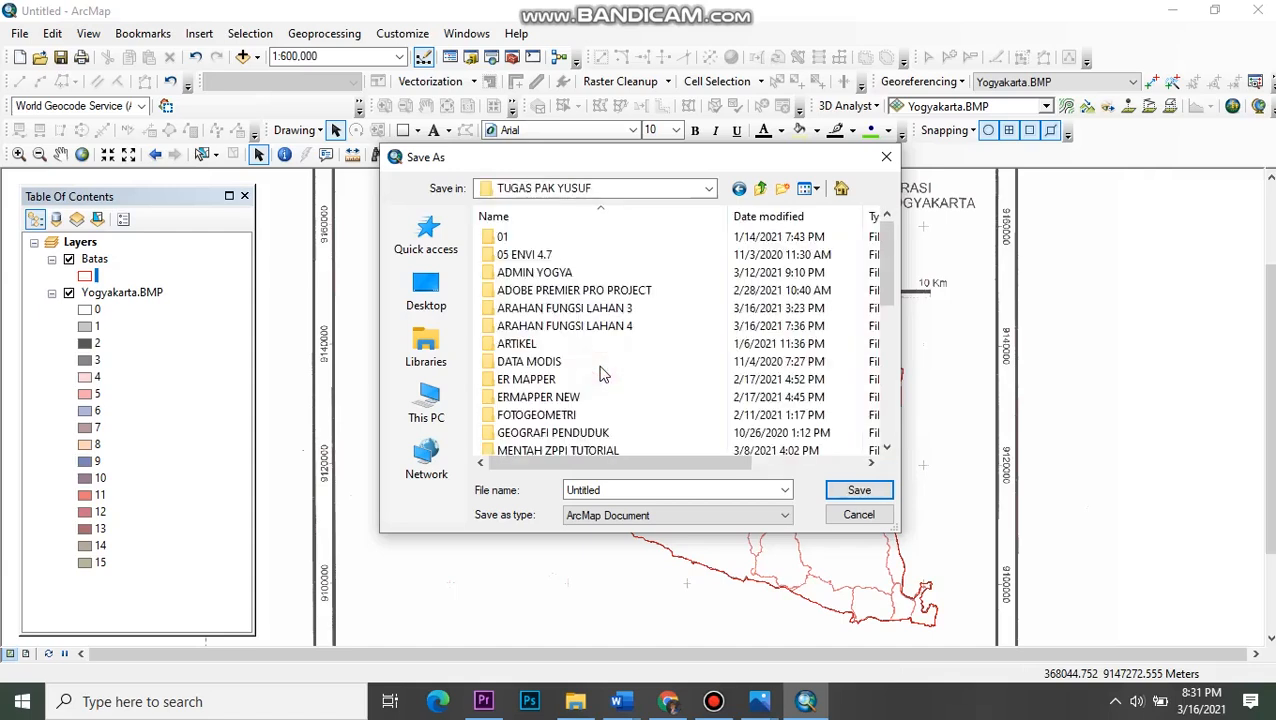
pyautogui.scroll(-4, 602, 372)
pyautogui.scroll(5, 650, 340)
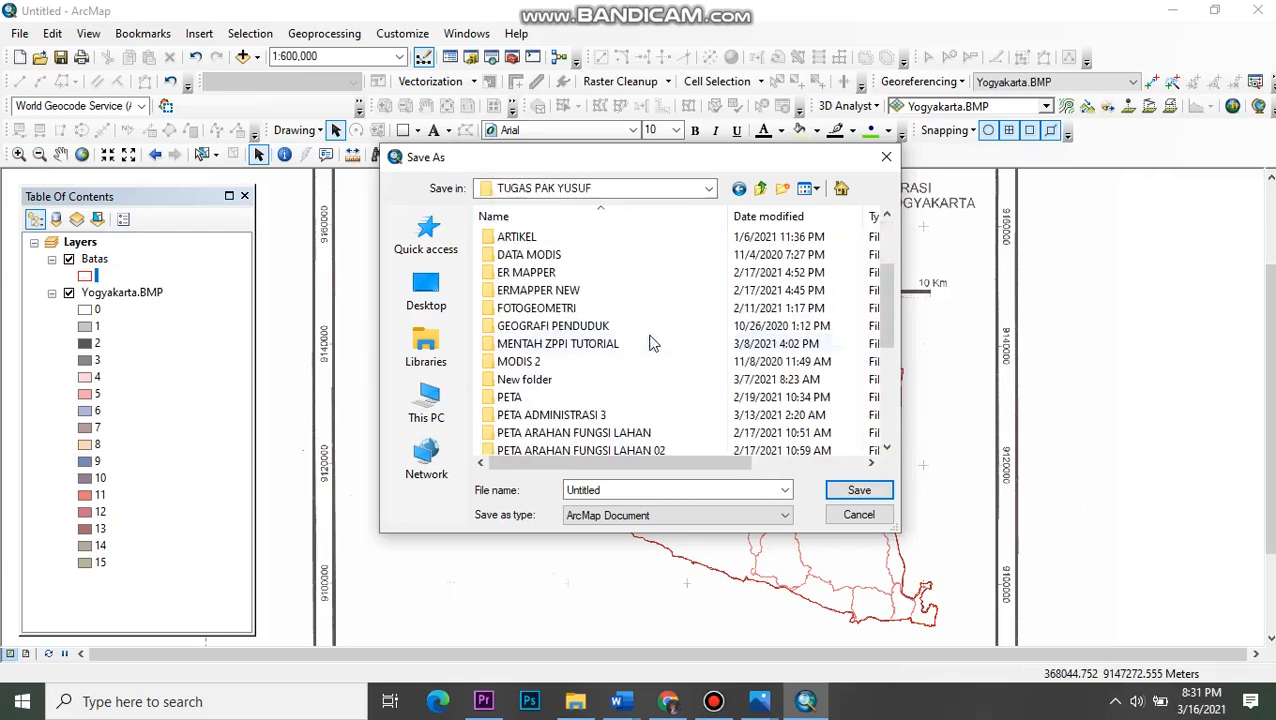
pyautogui.doubleClick(647, 335)
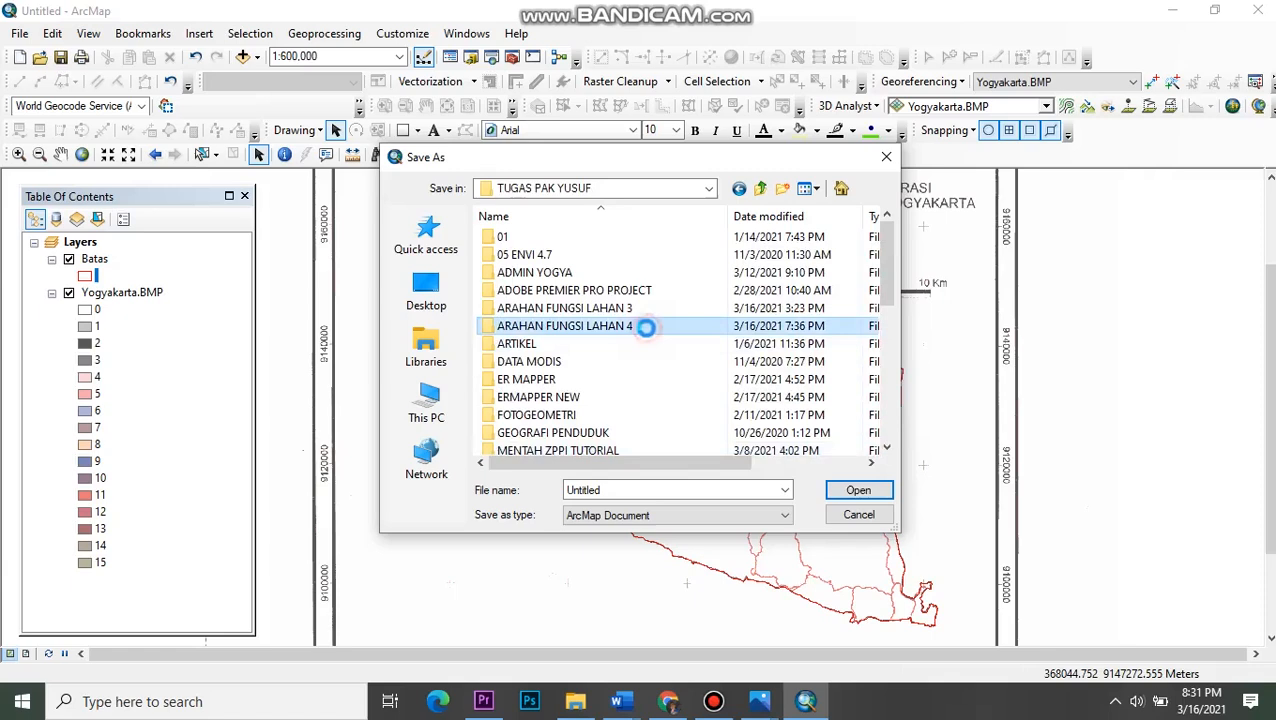
pyautogui.click(585, 243)
pyautogui.doubleClick(586, 245)
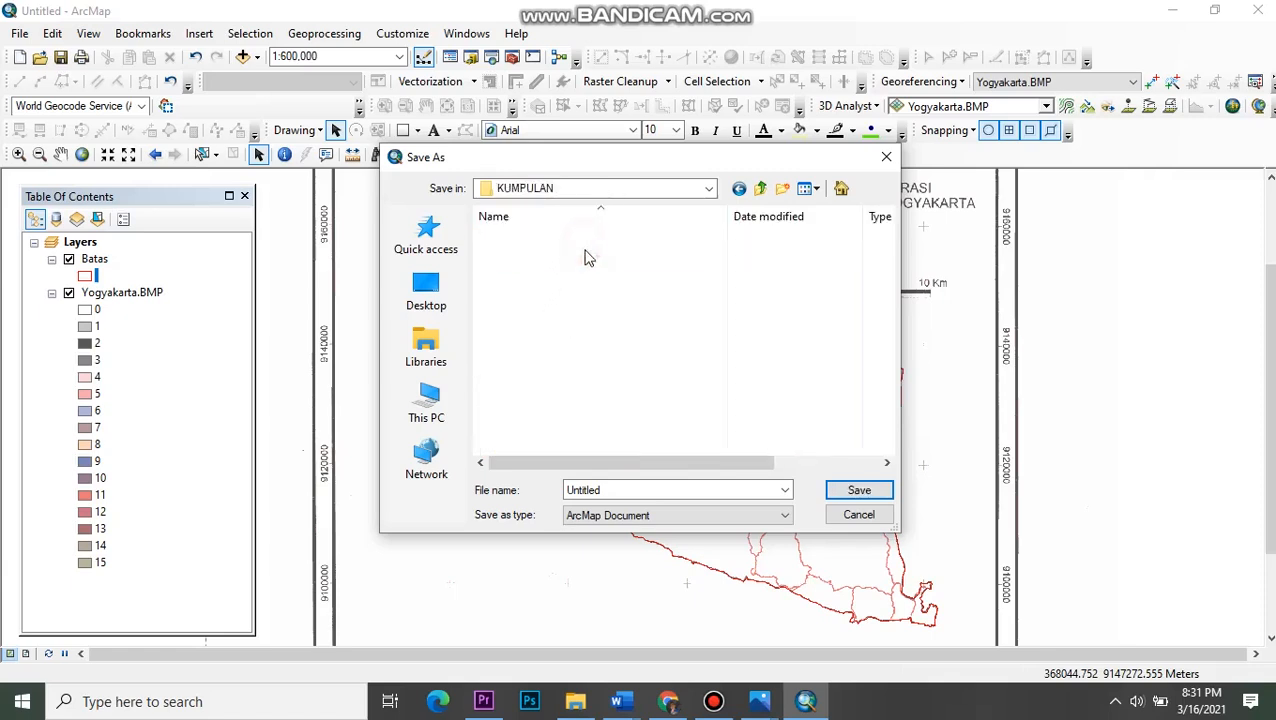
pyautogui.doubleClick(605, 292)
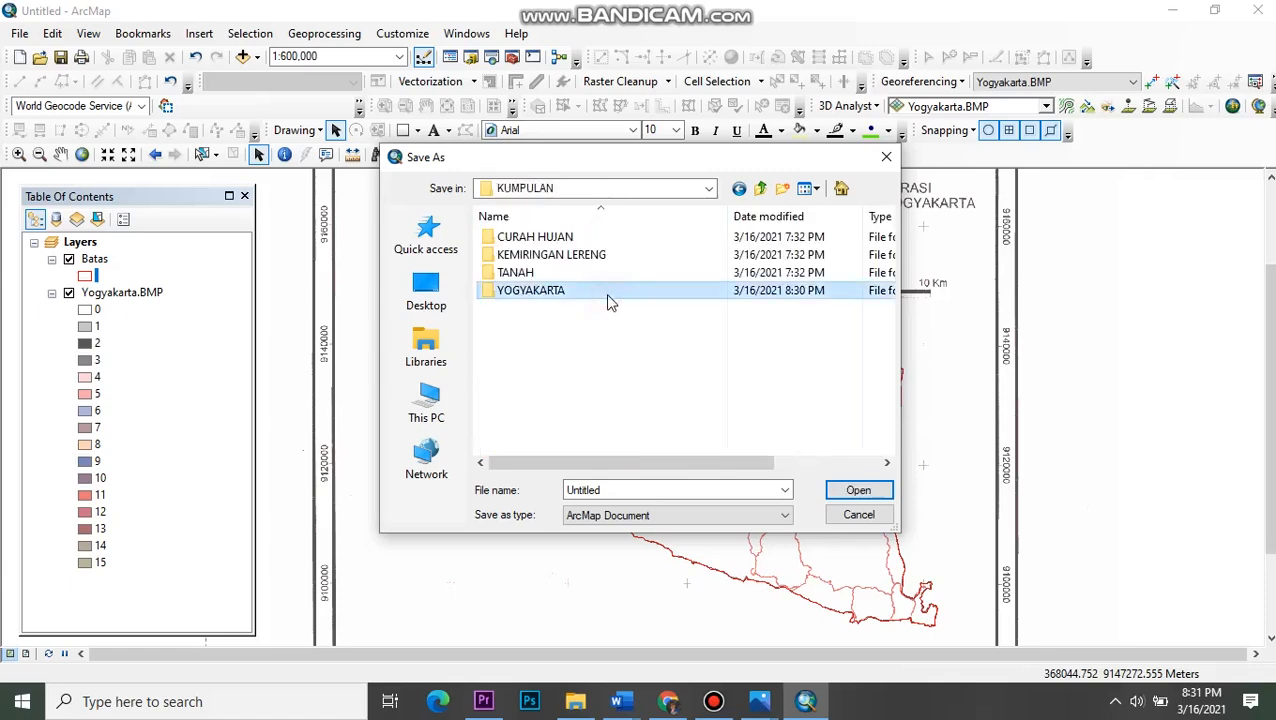
# - Name the map document Batas_new and save it as an ArcMap Document
pyautogui.click(643, 489)
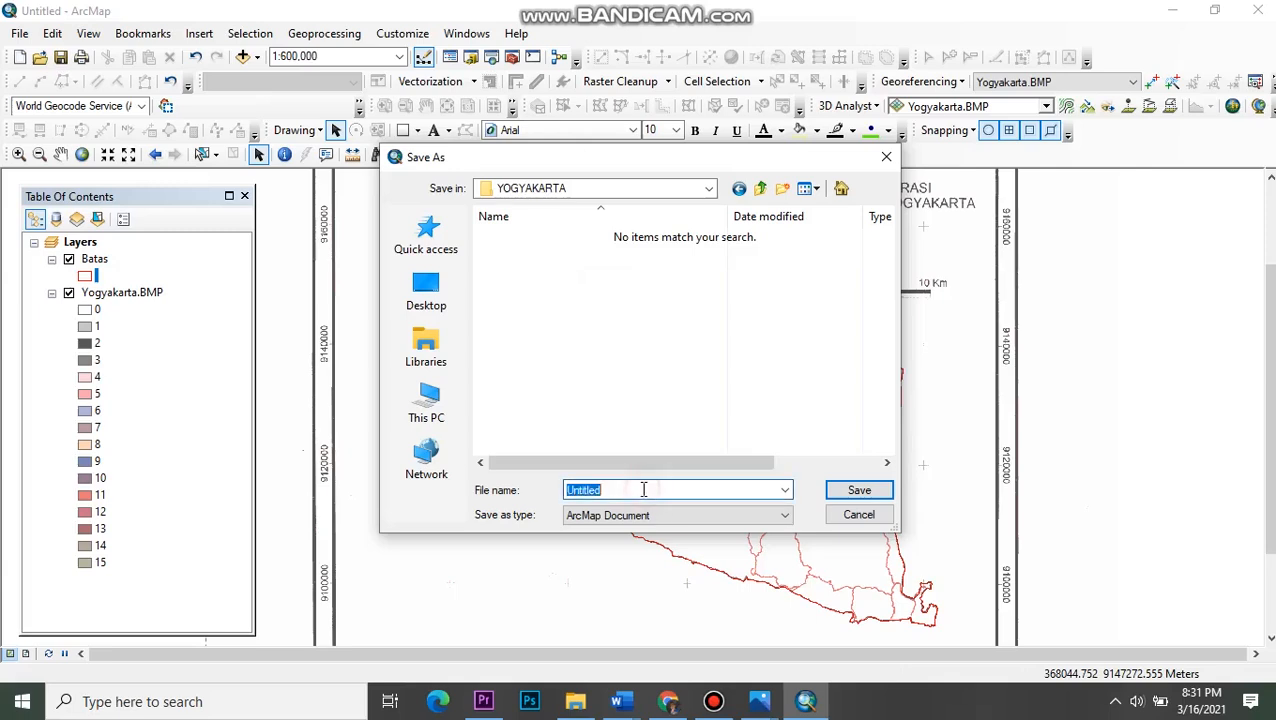
pyautogui.write('Bata')
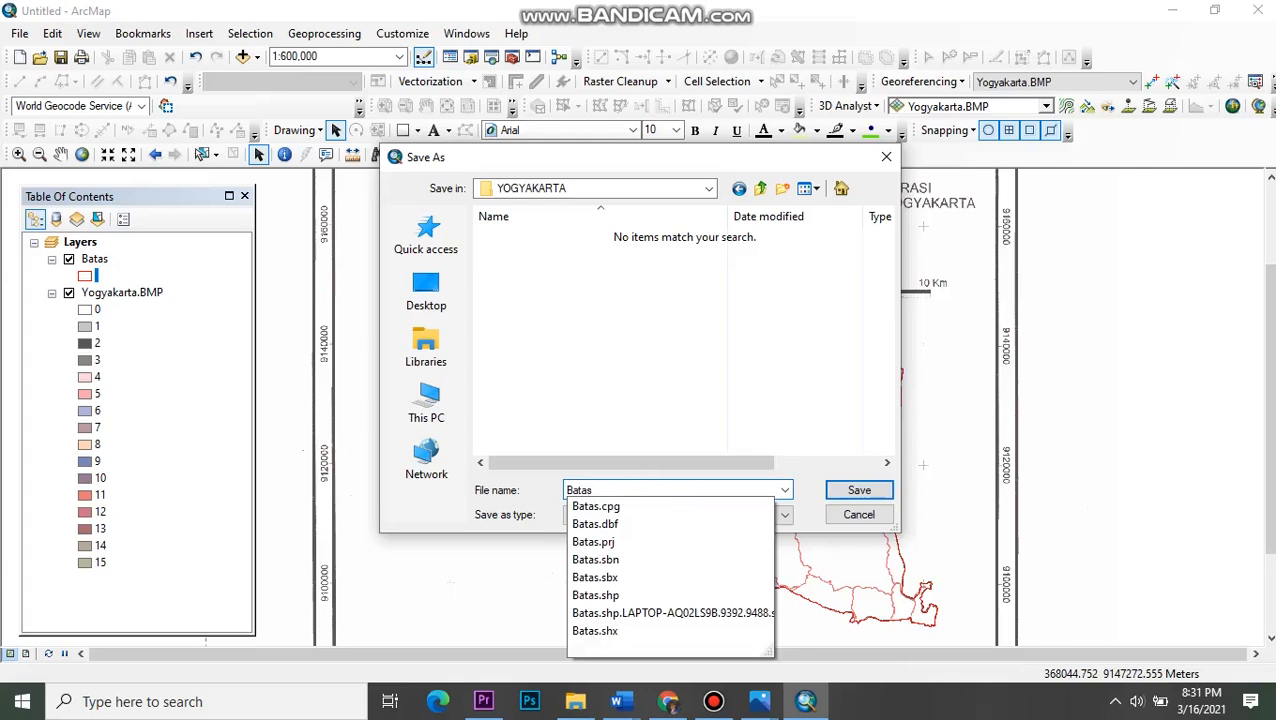
pyautogui.write('s_new')
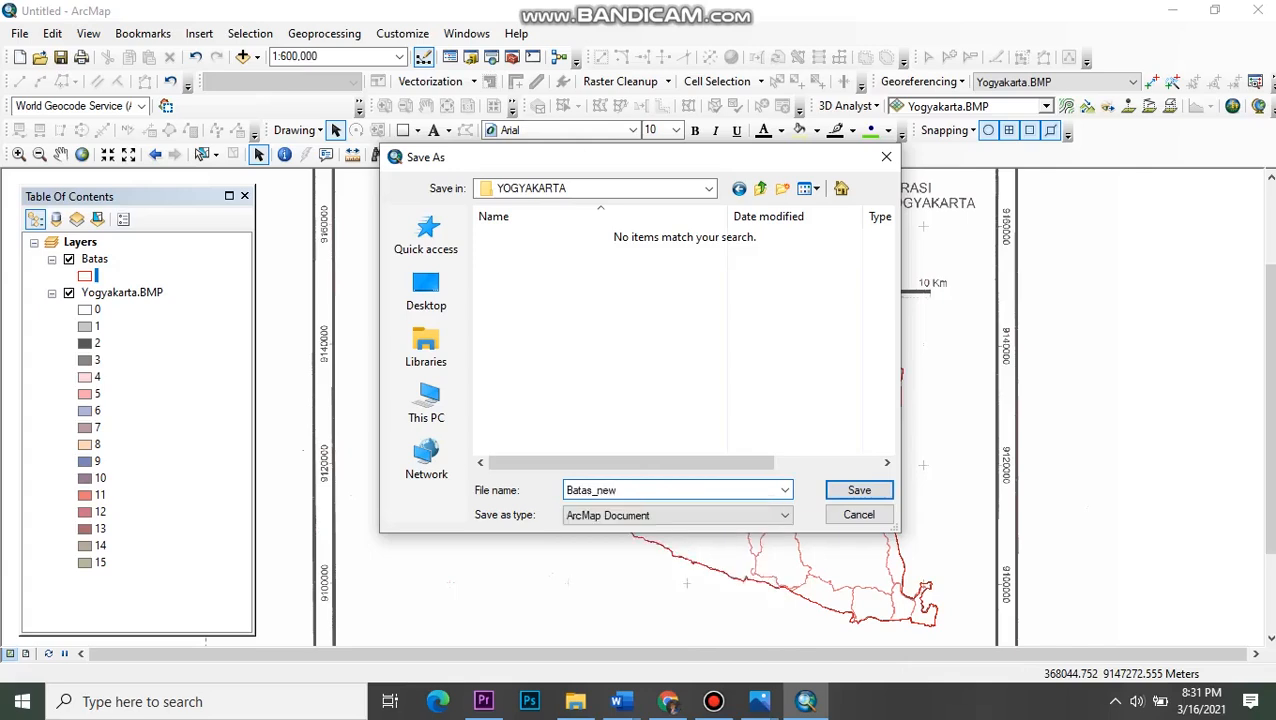
pyautogui.click(858, 490)
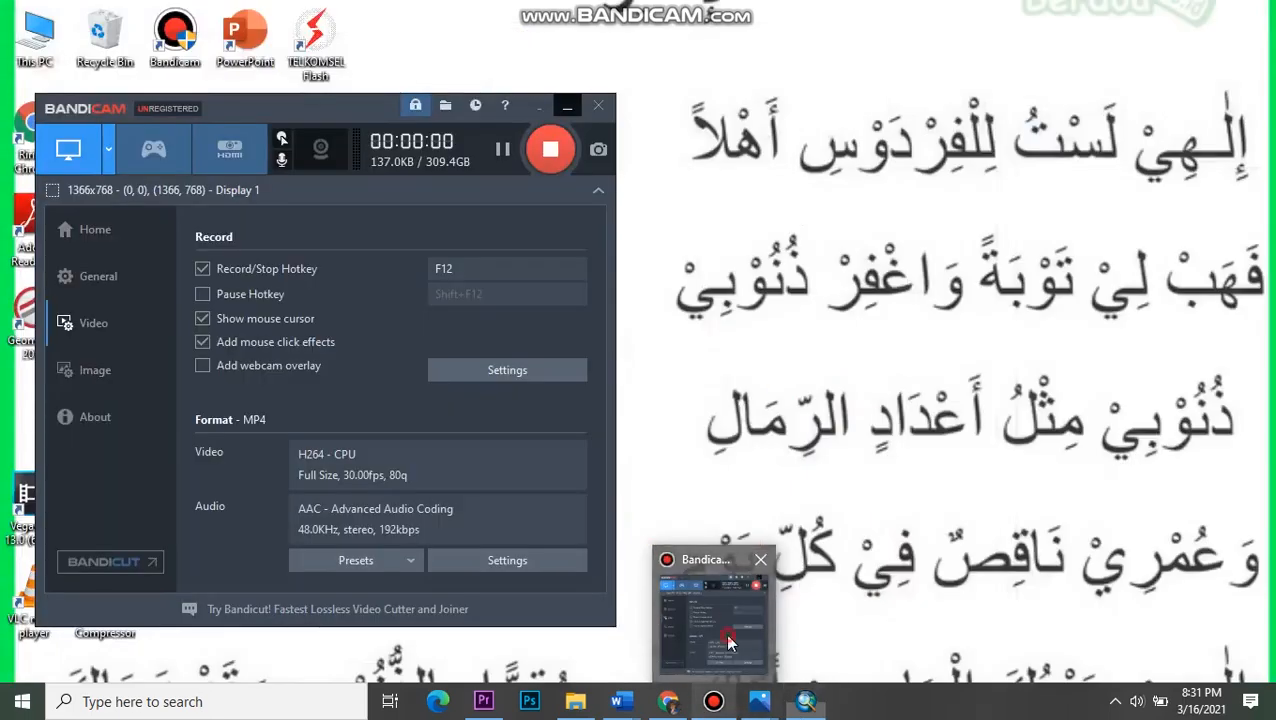
# - Close ArcMap and search Windows for "arc" to relaunch it
pyautogui.click(725, 633)
pyautogui.click(567, 105)
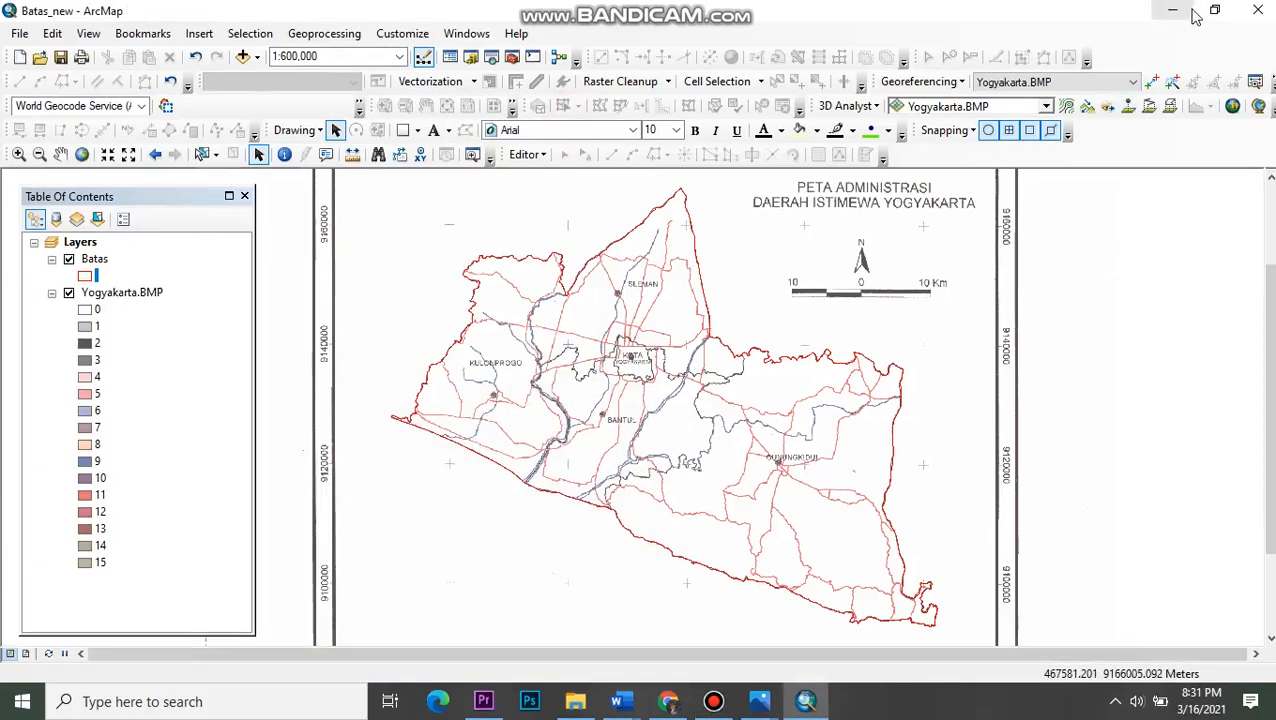
pyautogui.click(1262, 10)
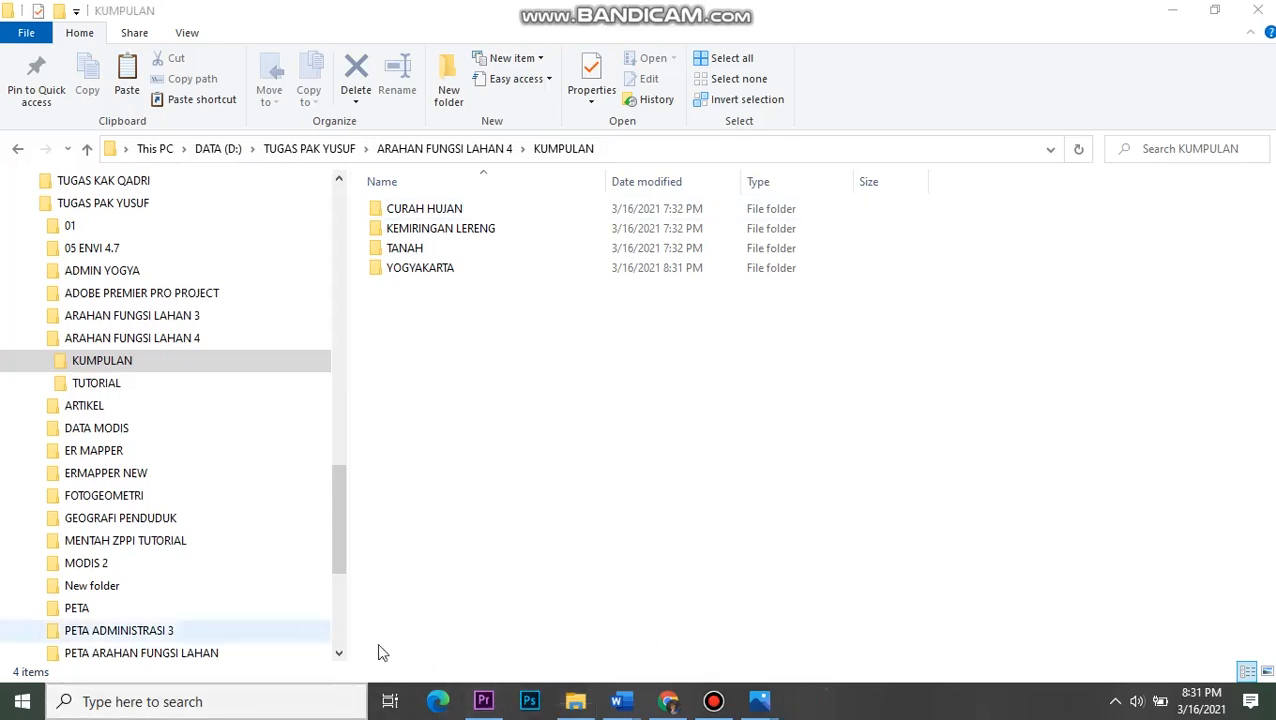
pyautogui.click(270, 702)
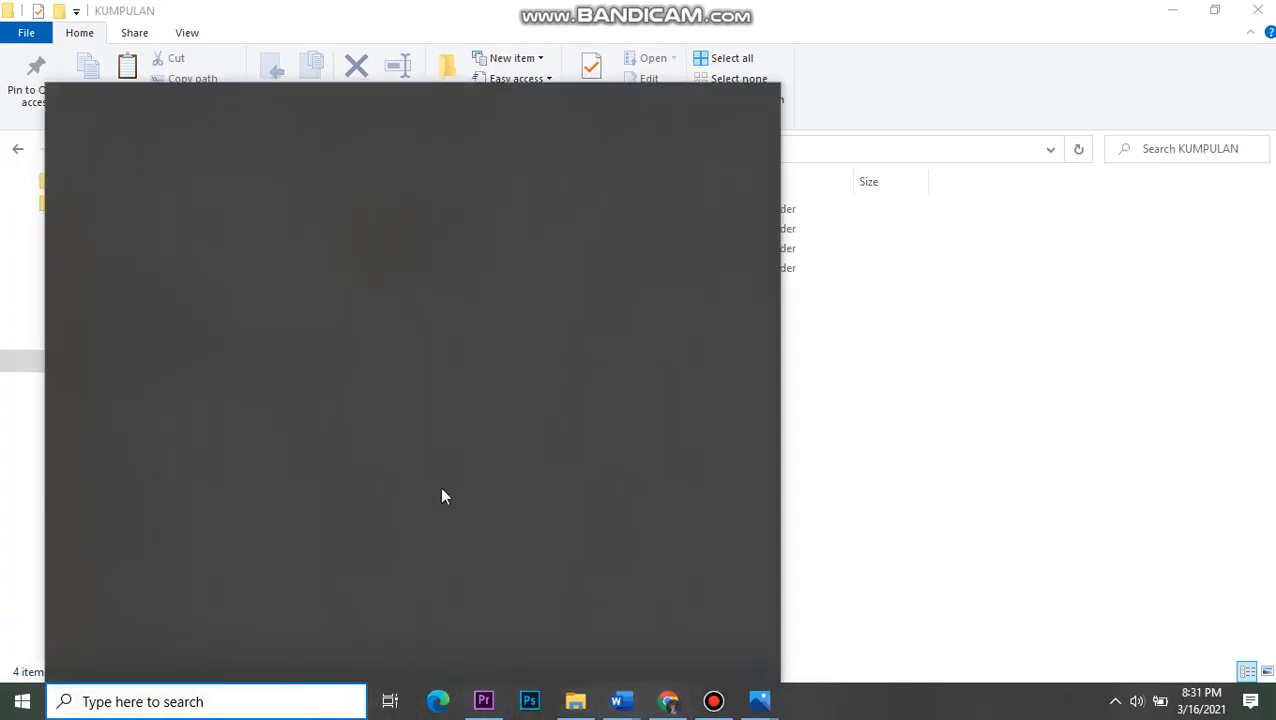
pyautogui.write('ar')
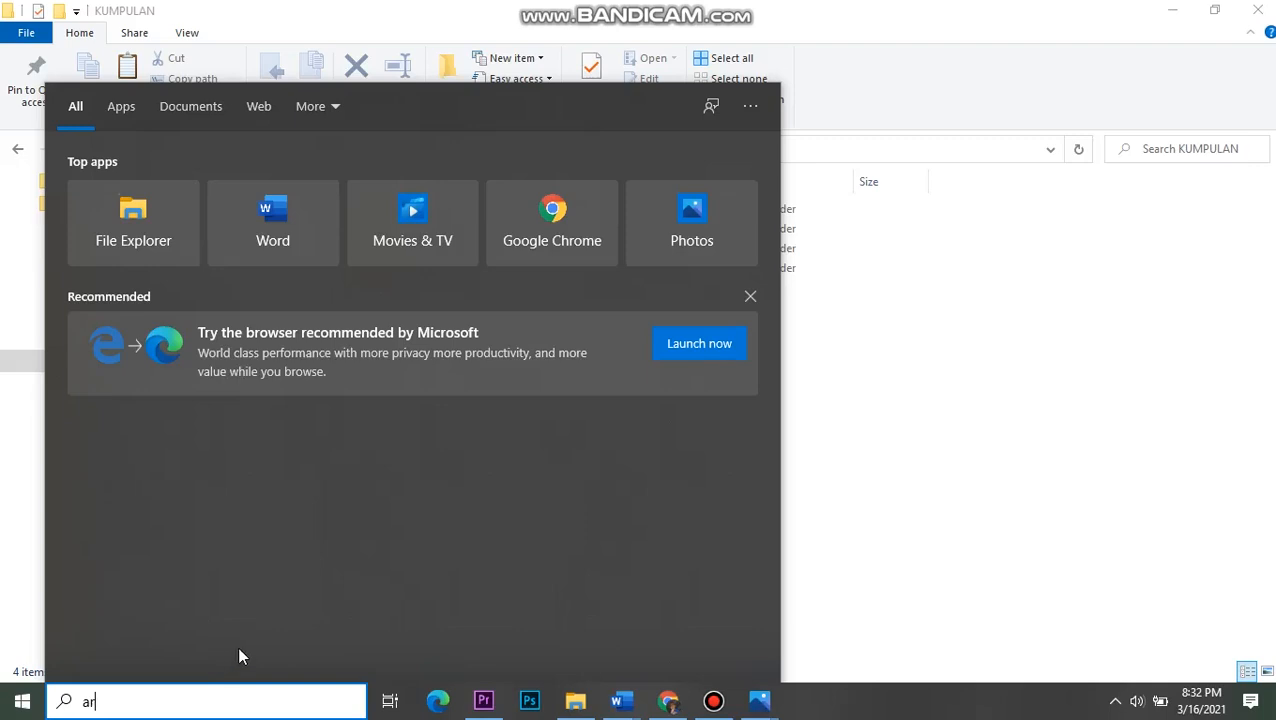
pyautogui.write('c')
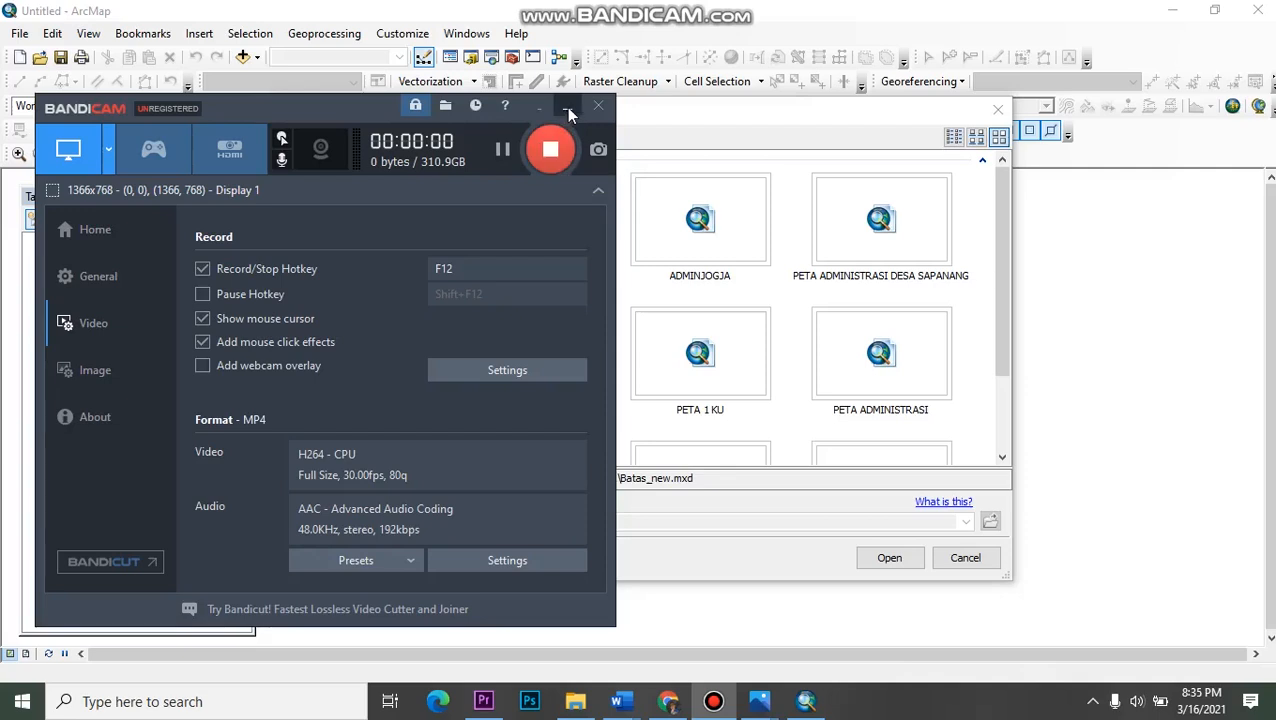
# - Dismiss the Getting Started dialog to work in a blank, untitled map document
pyautogui.click(568, 110)
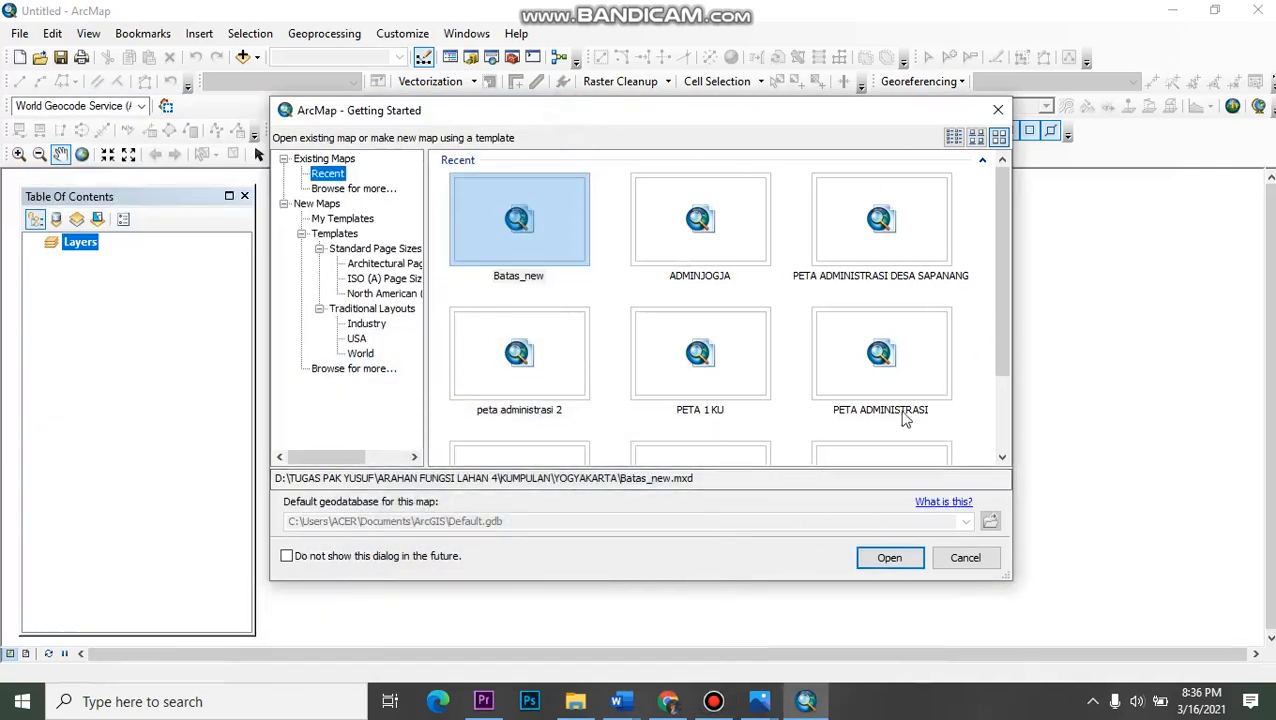
pyautogui.click(998, 110)
pyautogui.click(139, 268)
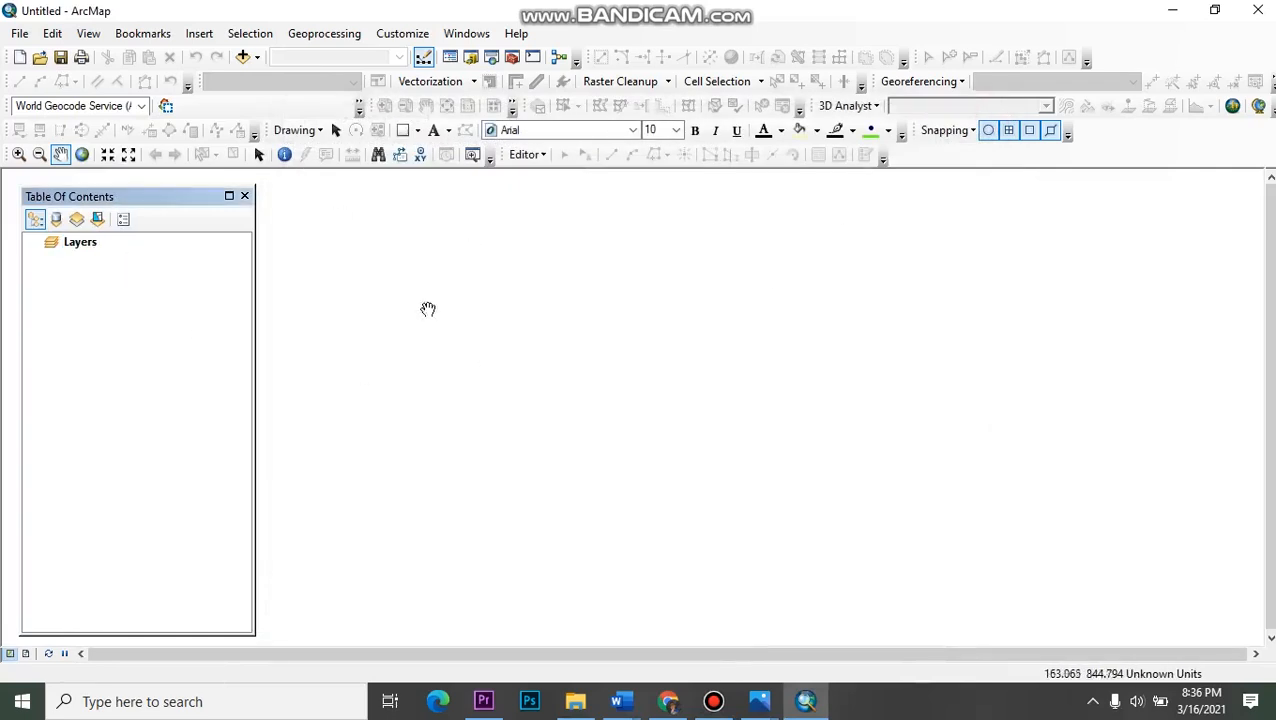
# - Start adding data with a new folder connection and browse to the assignments folder on the D: drive
pyautogui.click(242, 58)
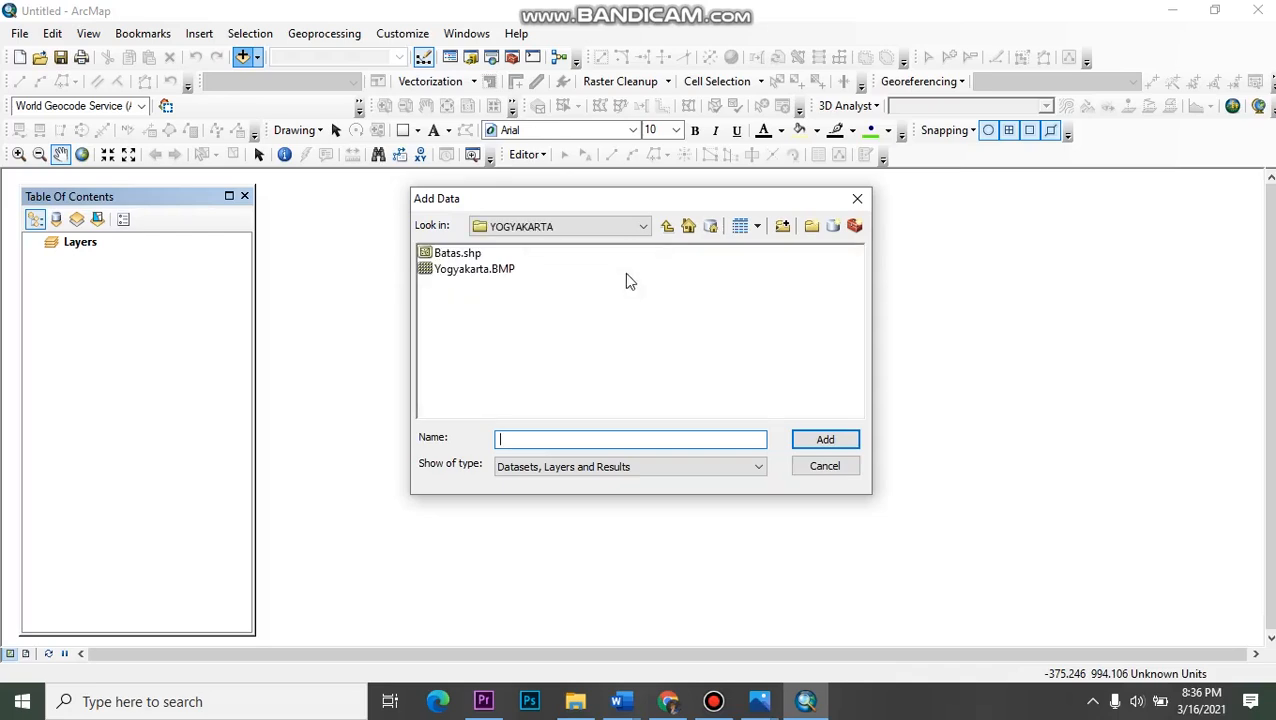
pyautogui.click(783, 227)
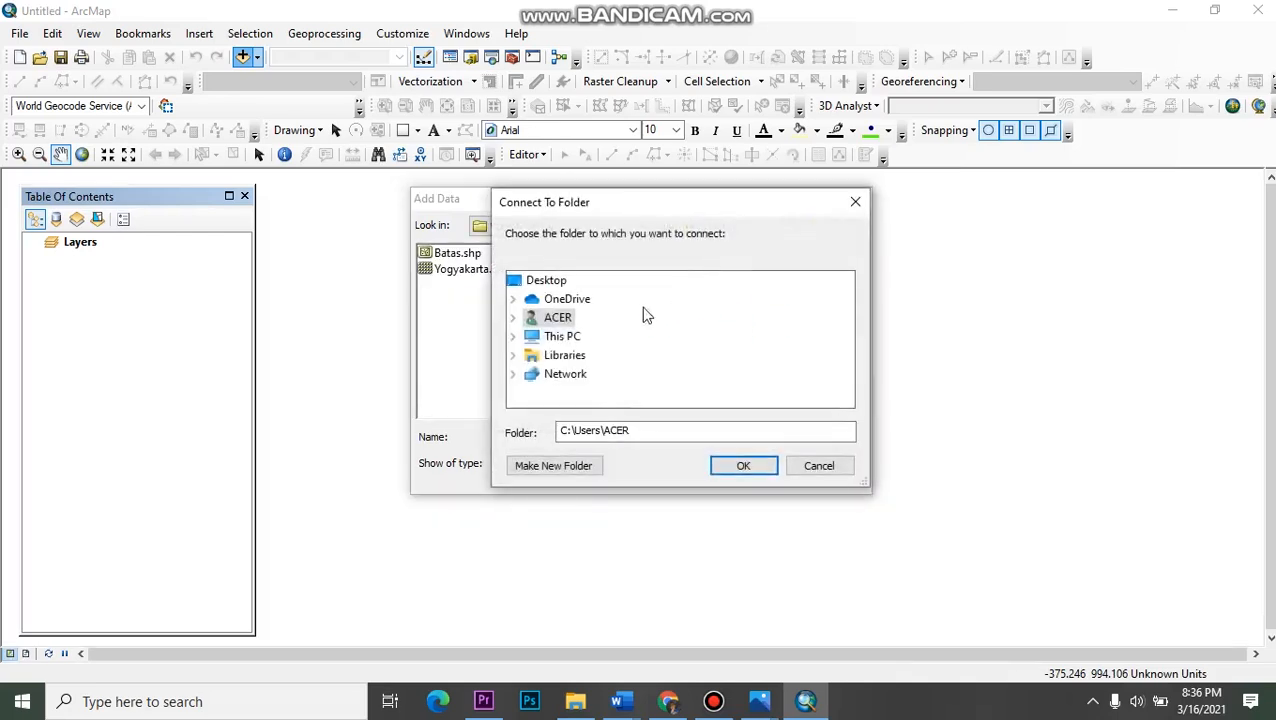
pyautogui.click(557, 341)
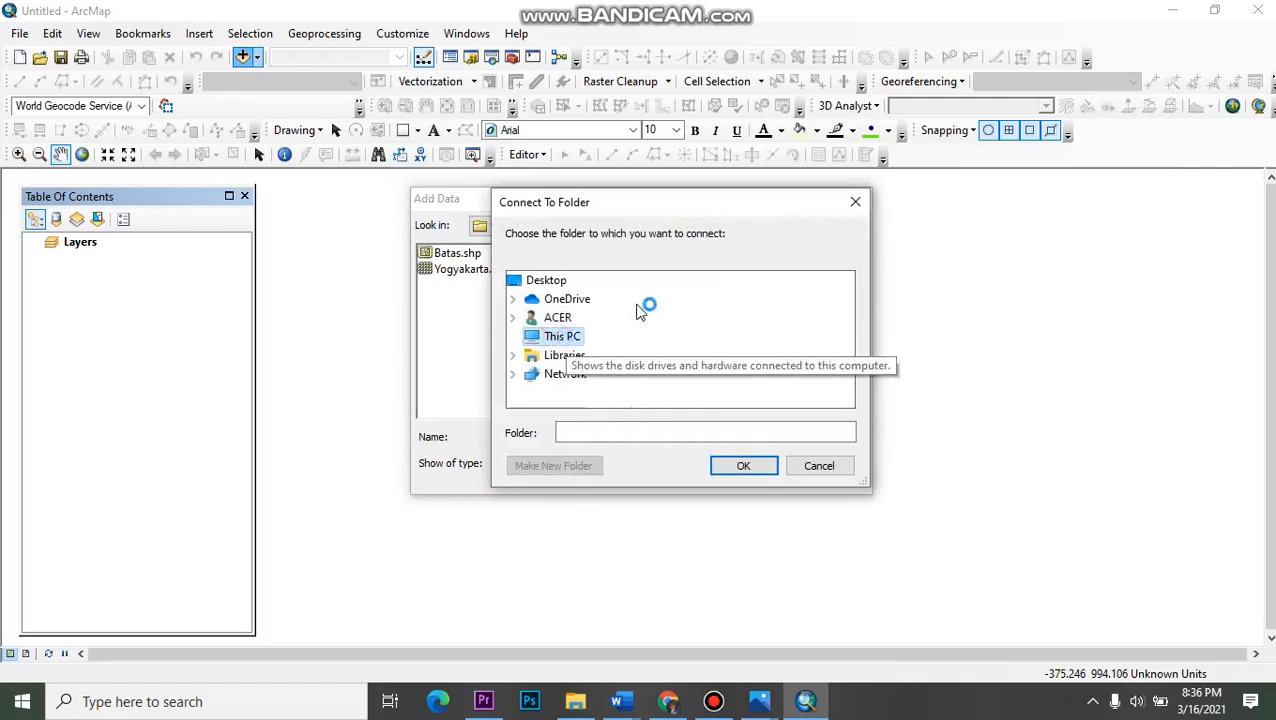
pyautogui.scroll(-3, 566, 342)
pyautogui.doubleClick(570, 345)
pyautogui.scroll(-4, 687, 345)
pyautogui.scroll(-6, 648, 368)
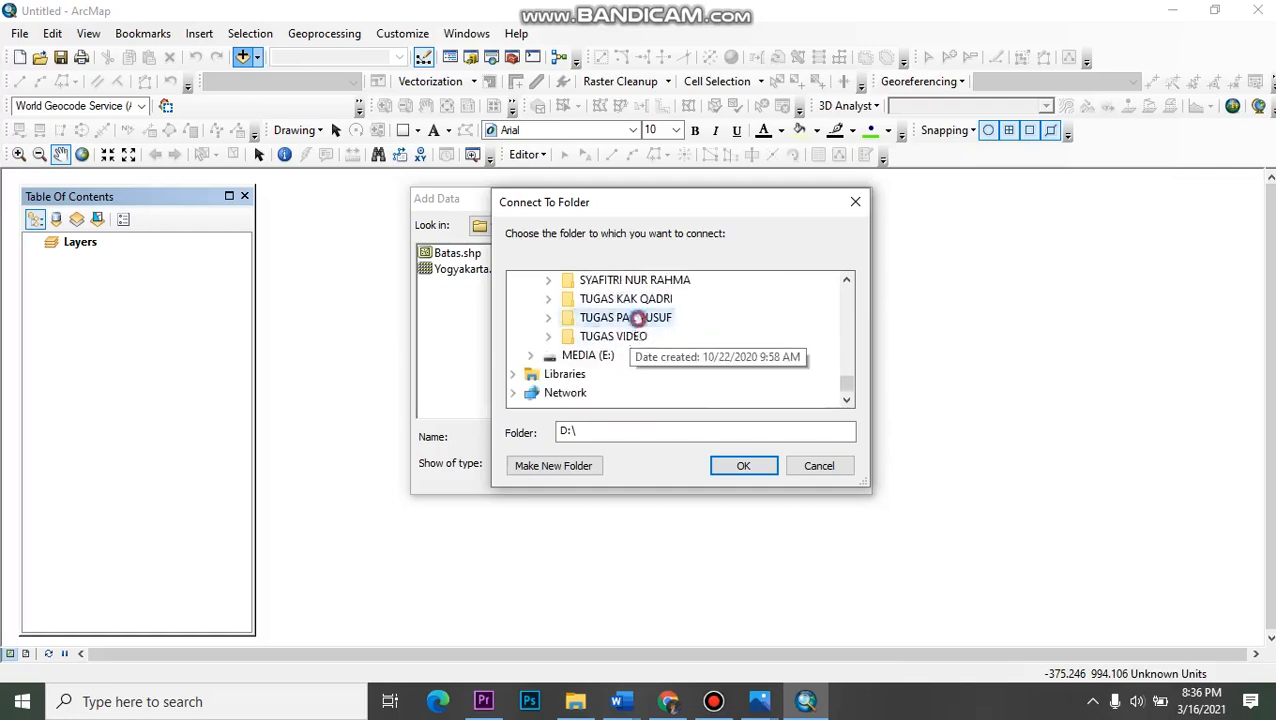
pyautogui.doubleClick(637, 317)
# - Connect to the ARAHAN FUNGSI LAHAN 4\KUMPULAN\CURAH HUJAN folder inside the assignments folder
pyautogui.scroll(-2, 755, 384)
pyautogui.scroll(1, 732, 359)
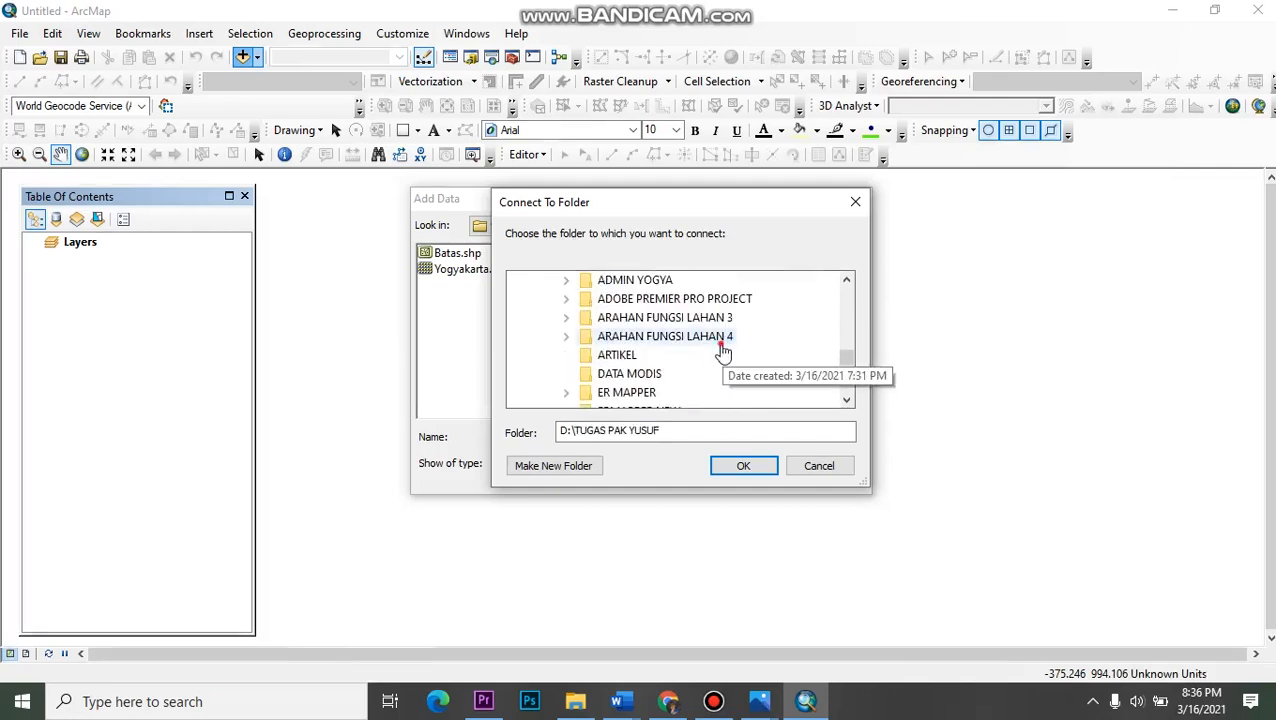
pyautogui.doubleClick(720, 342)
pyautogui.doubleClick(651, 356)
pyautogui.scroll(-2, 662, 355)
pyautogui.scroll(1, 663, 352)
pyautogui.scroll(1, 675, 342)
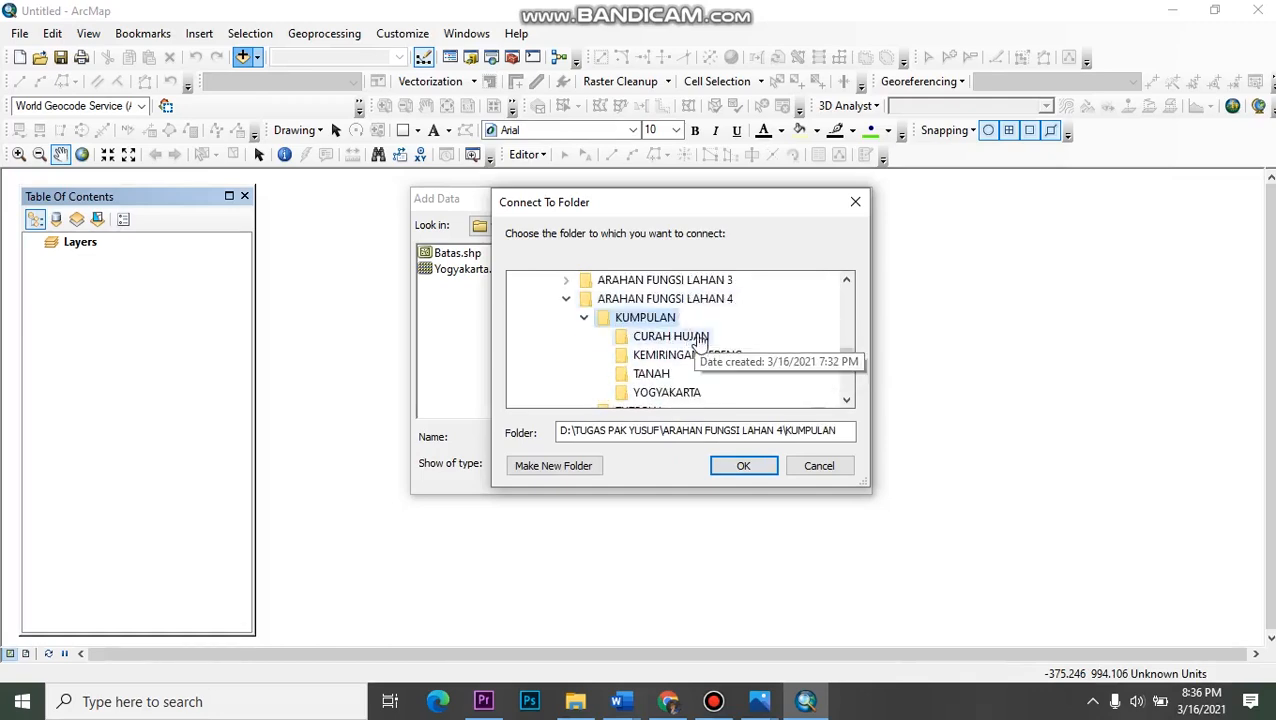
pyautogui.click(701, 339)
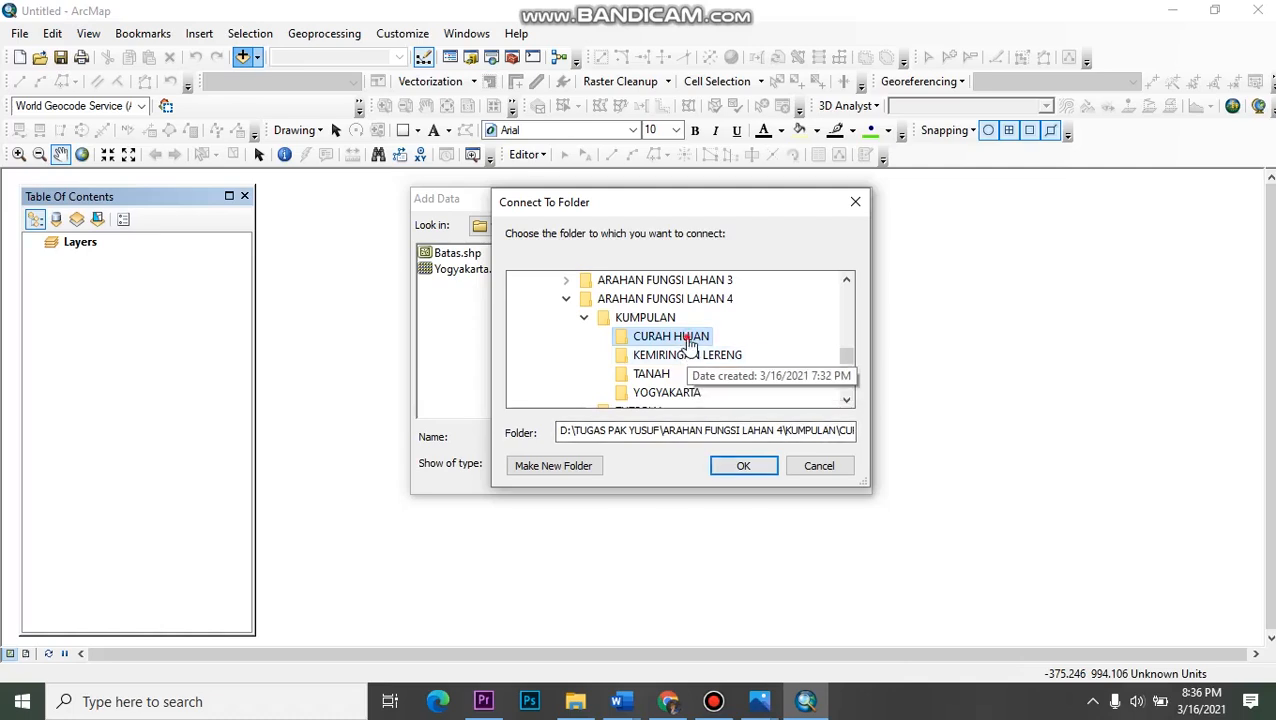
pyautogui.click(748, 470)
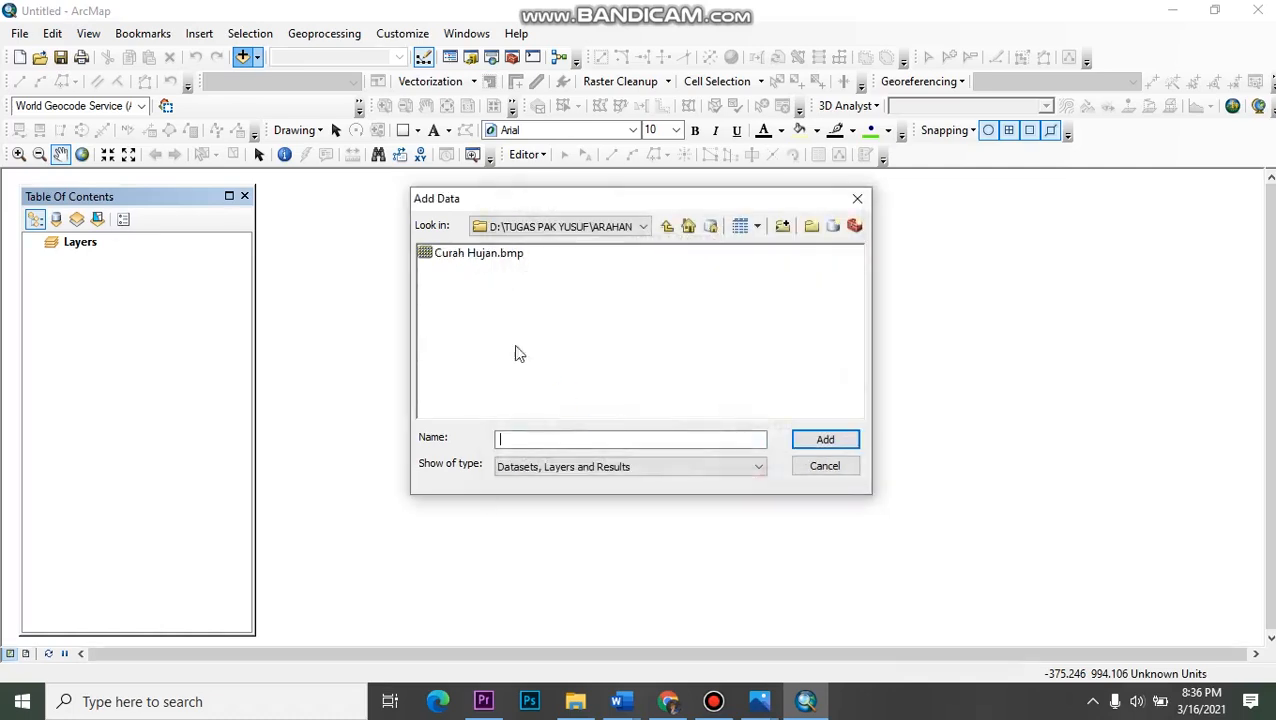
# - Add the Curah Hujan.bmp raster to the map, accepting its missing spatial reference
pyautogui.click(486, 258)
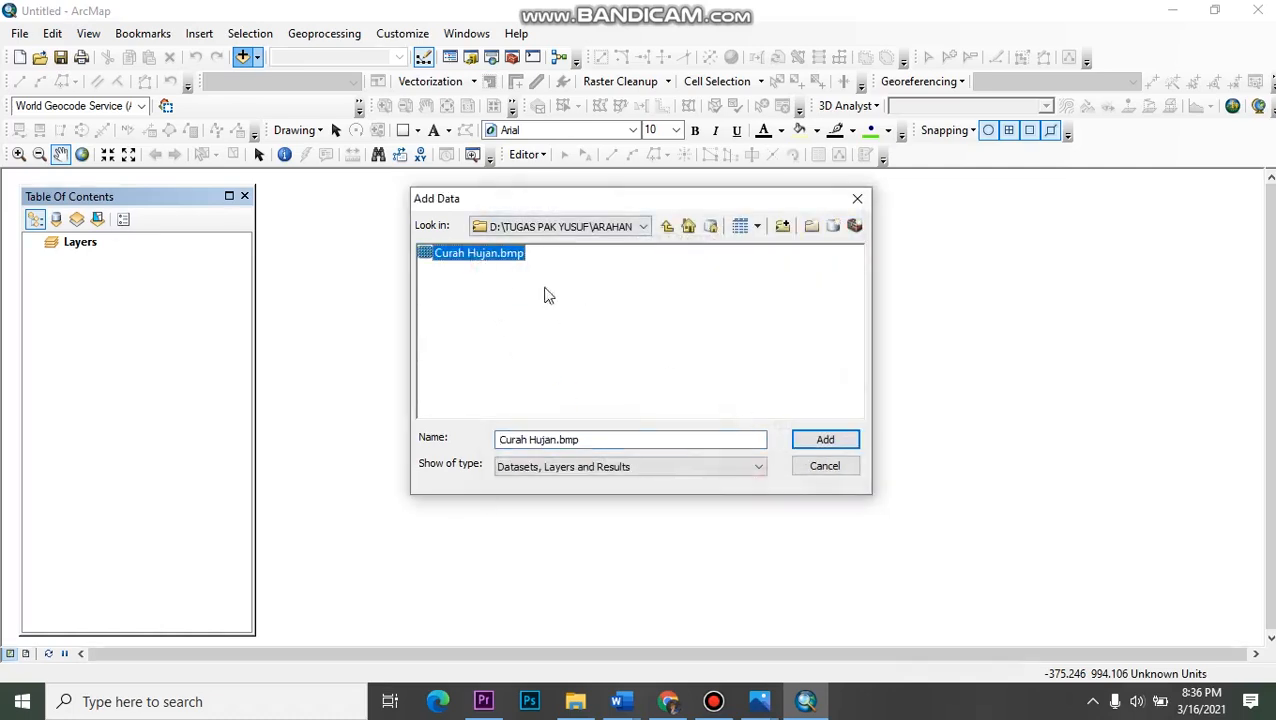
pyautogui.click(818, 438)
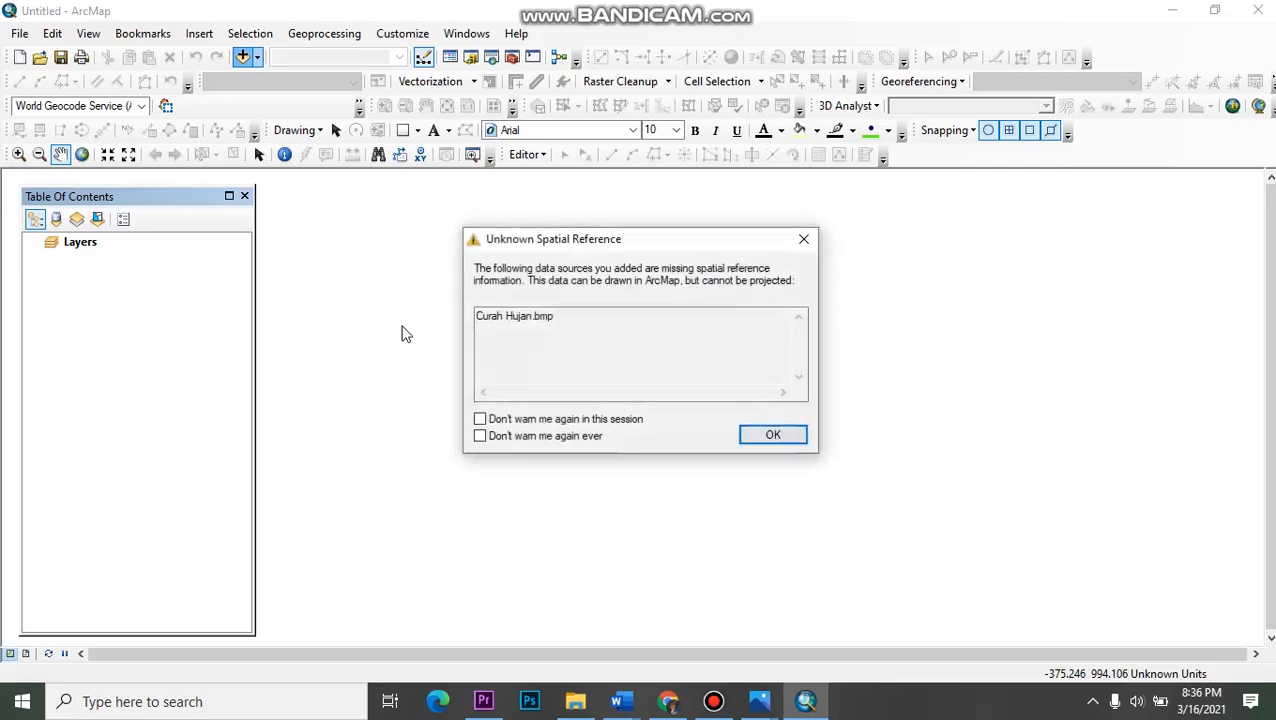
pyautogui.click(769, 431)
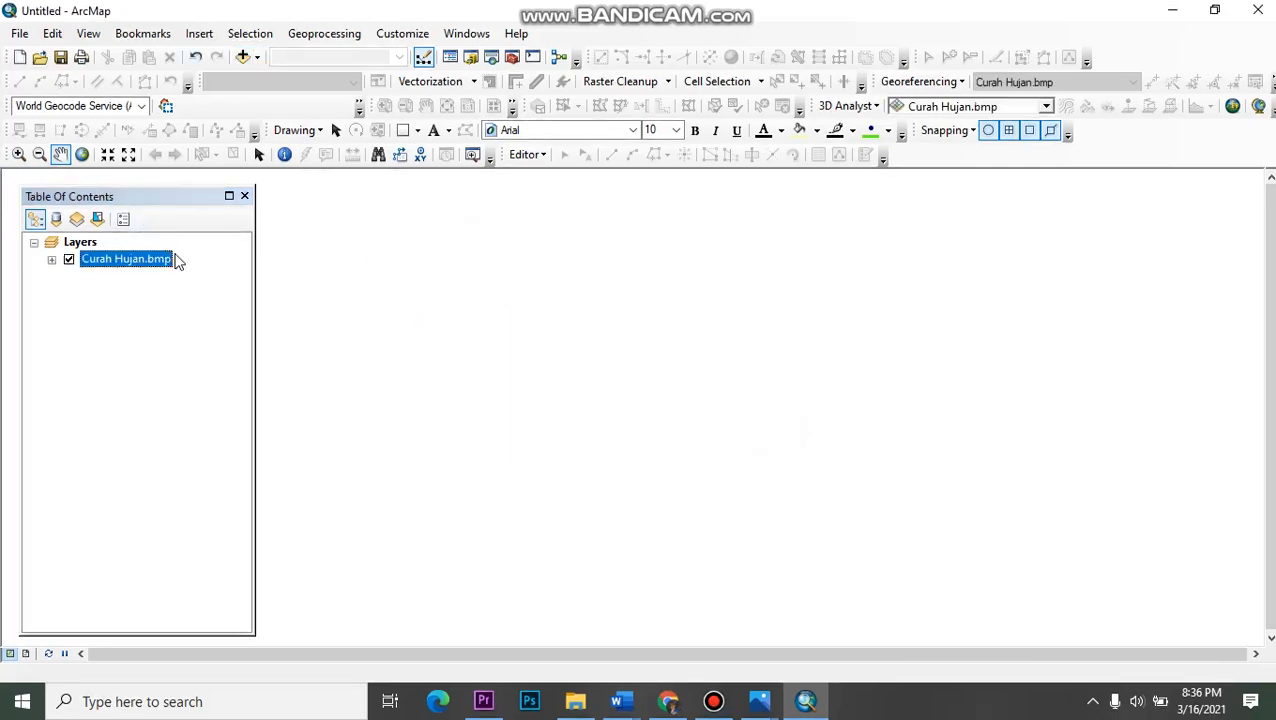
pyautogui.scroll(2, 545, 316)
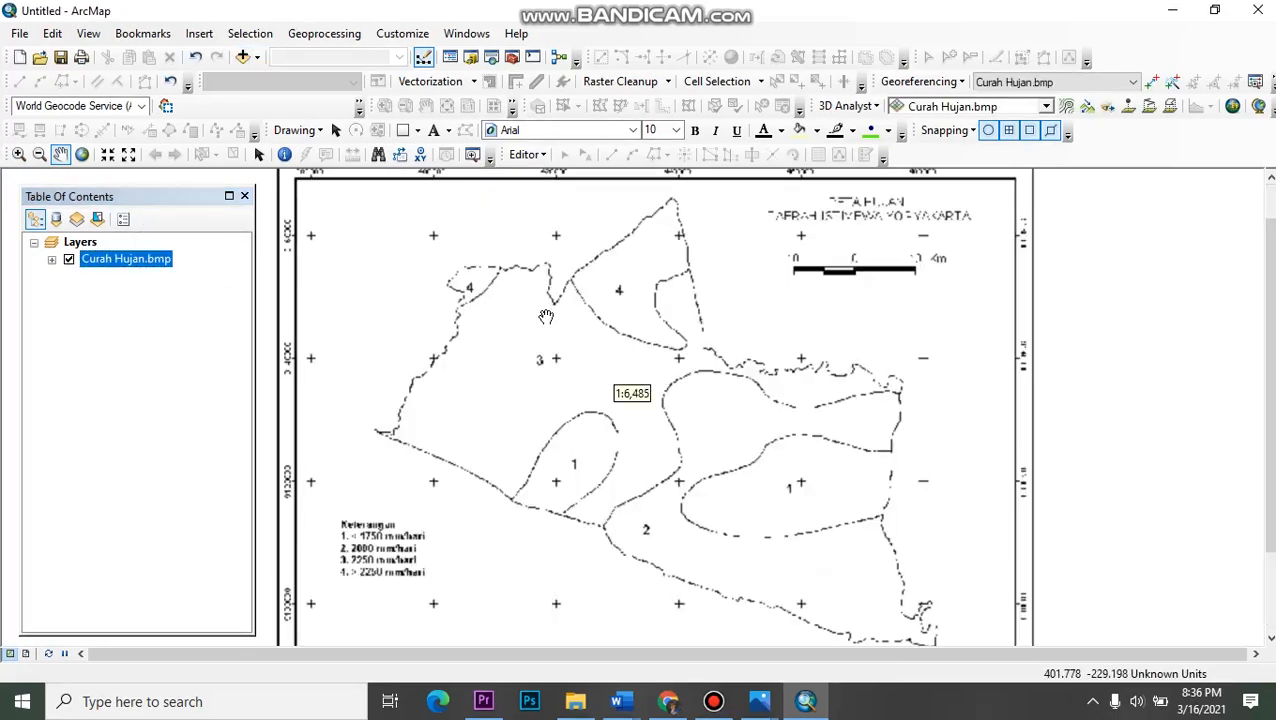
pyautogui.scroll(1, 550, 365)
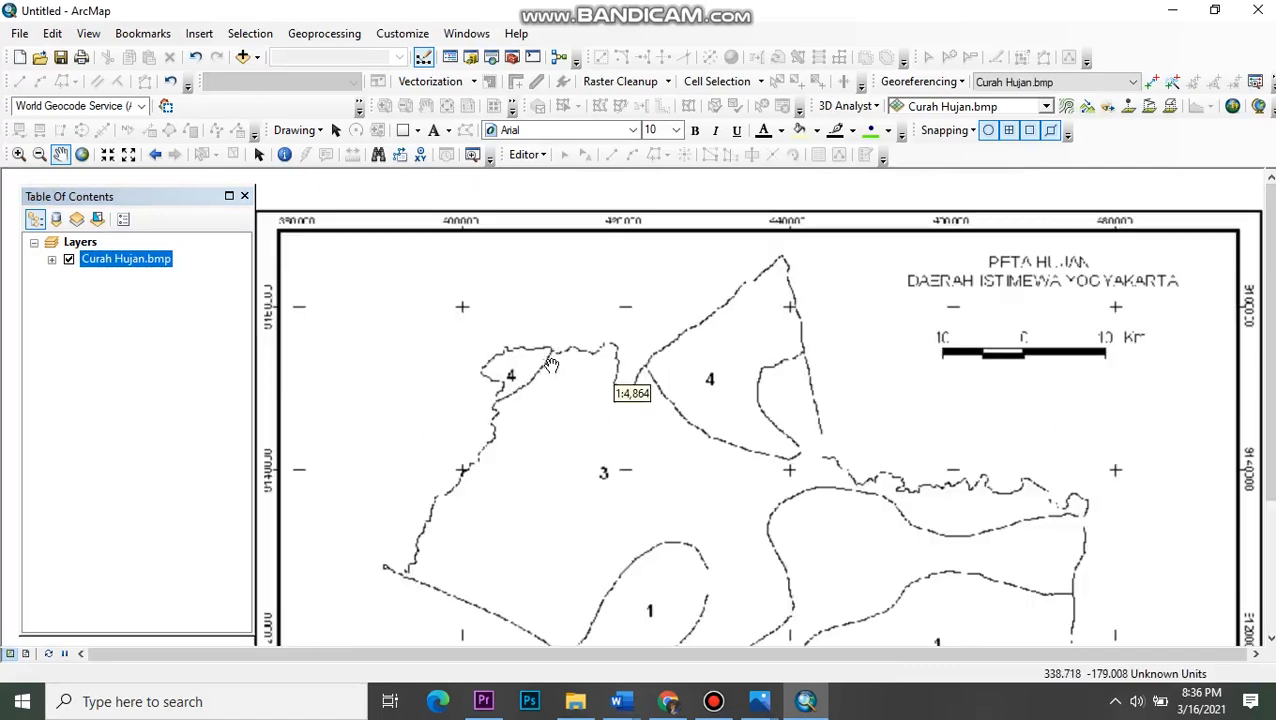
pyautogui.moveTo(445, 335); pyautogui.dragTo(459, 313)
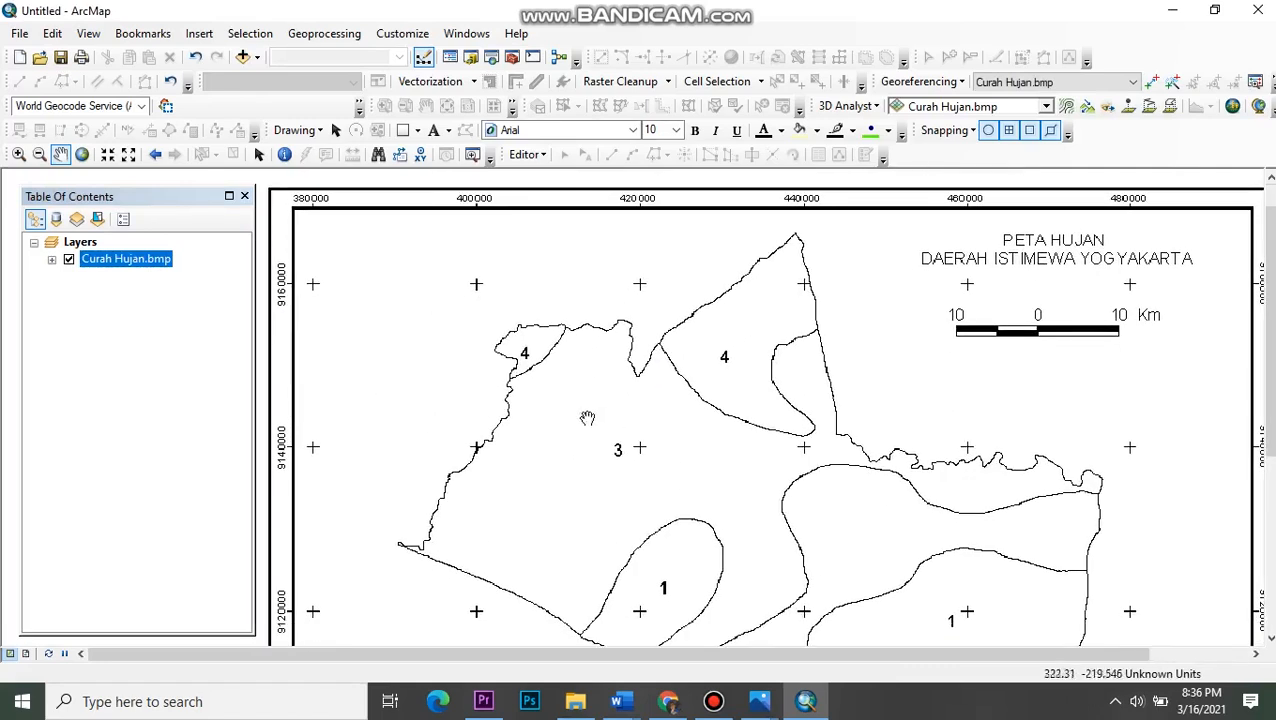
pyautogui.click(157, 306)
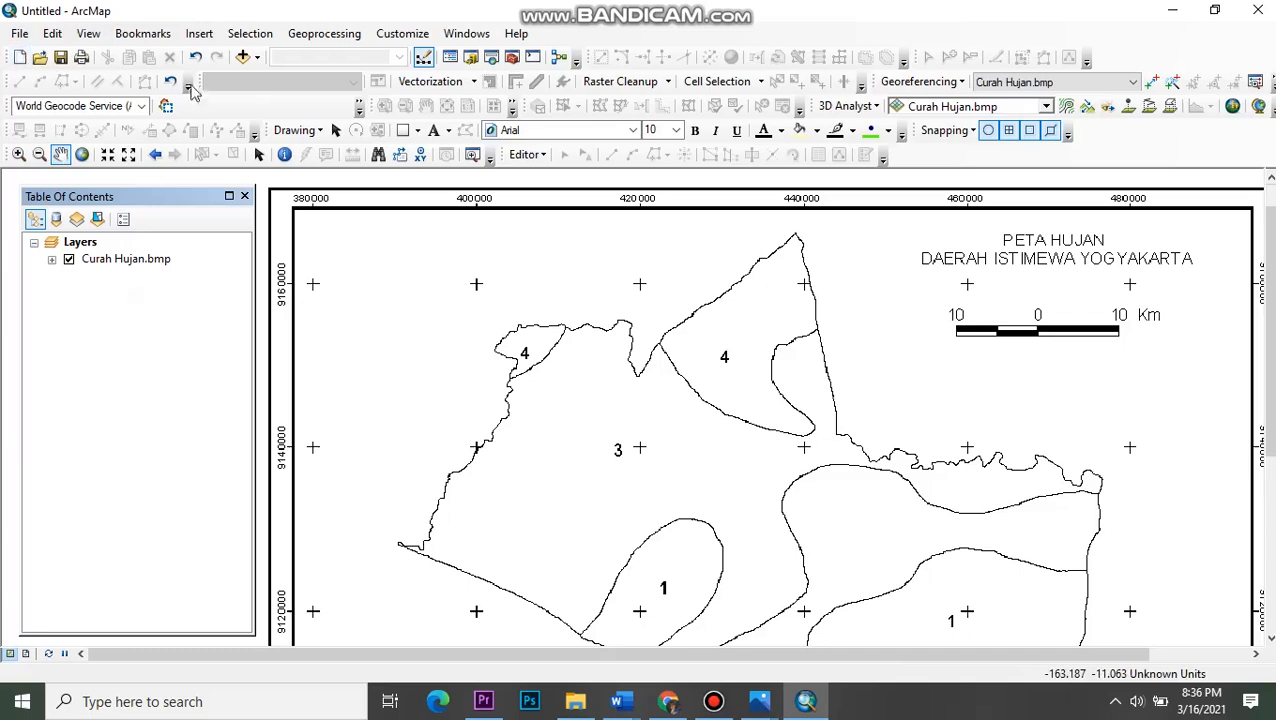
# - Set the data frame's coordinate system to the projected system WGS 1984 UTM Zone 49S
pyautogui.click(89, 34)
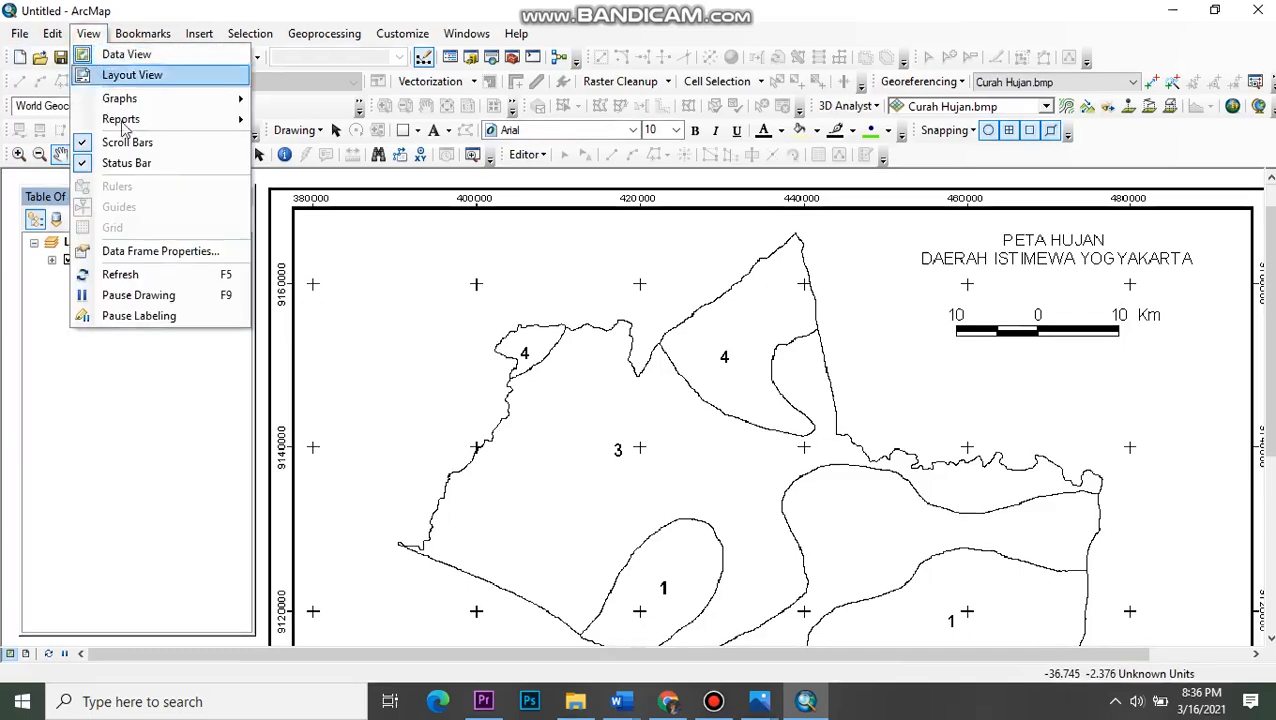
pyautogui.click(152, 253)
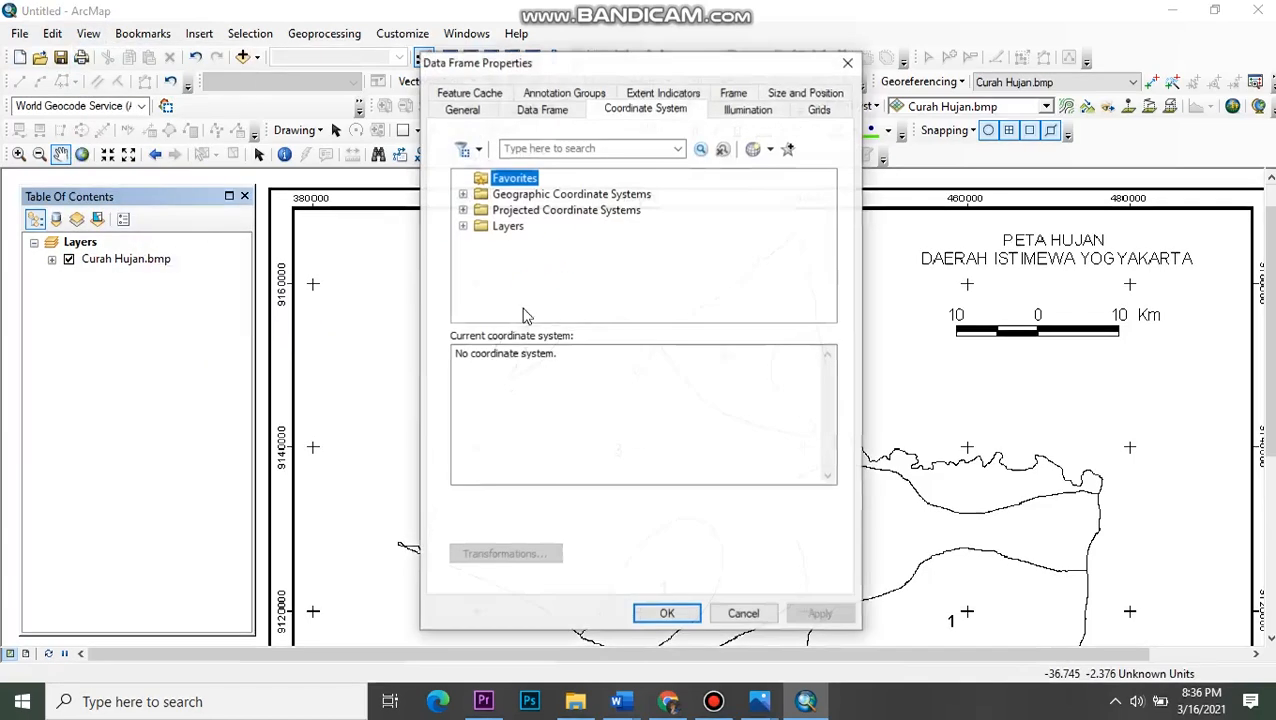
pyautogui.click(540, 213)
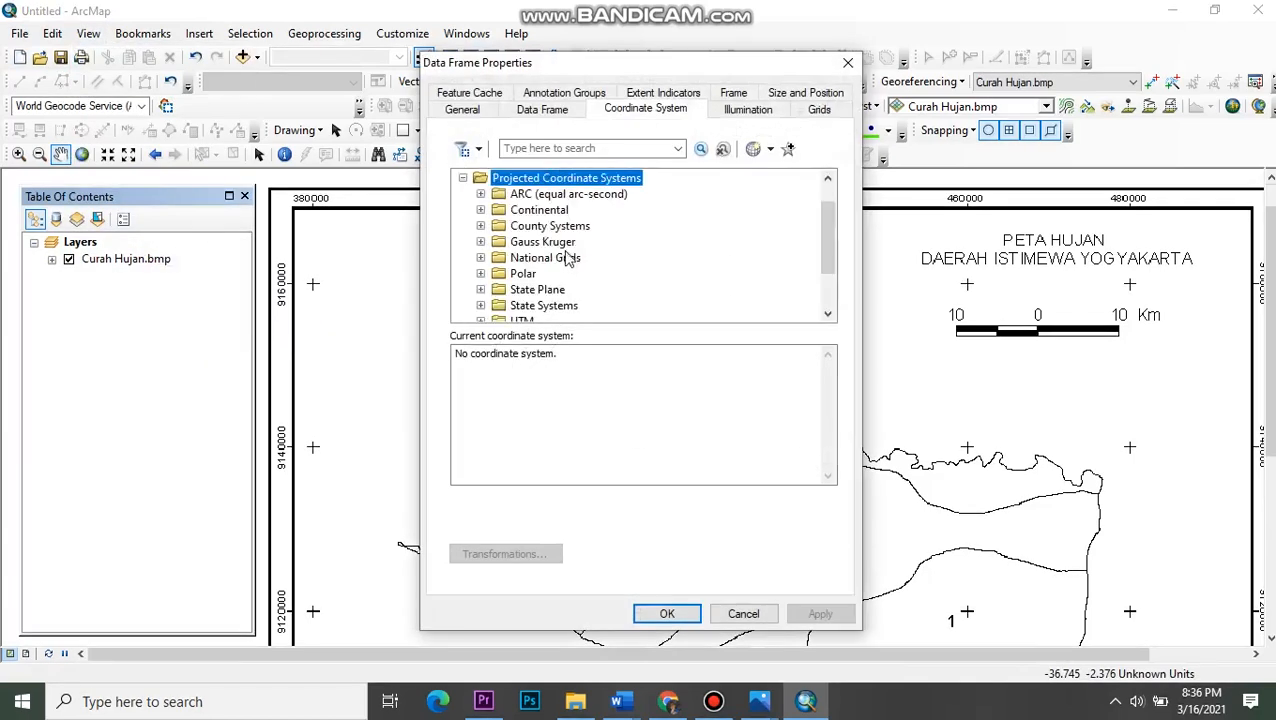
pyautogui.scroll(-1, 555, 262)
pyautogui.doubleClick(520, 274)
pyautogui.scroll(-3, 516, 278)
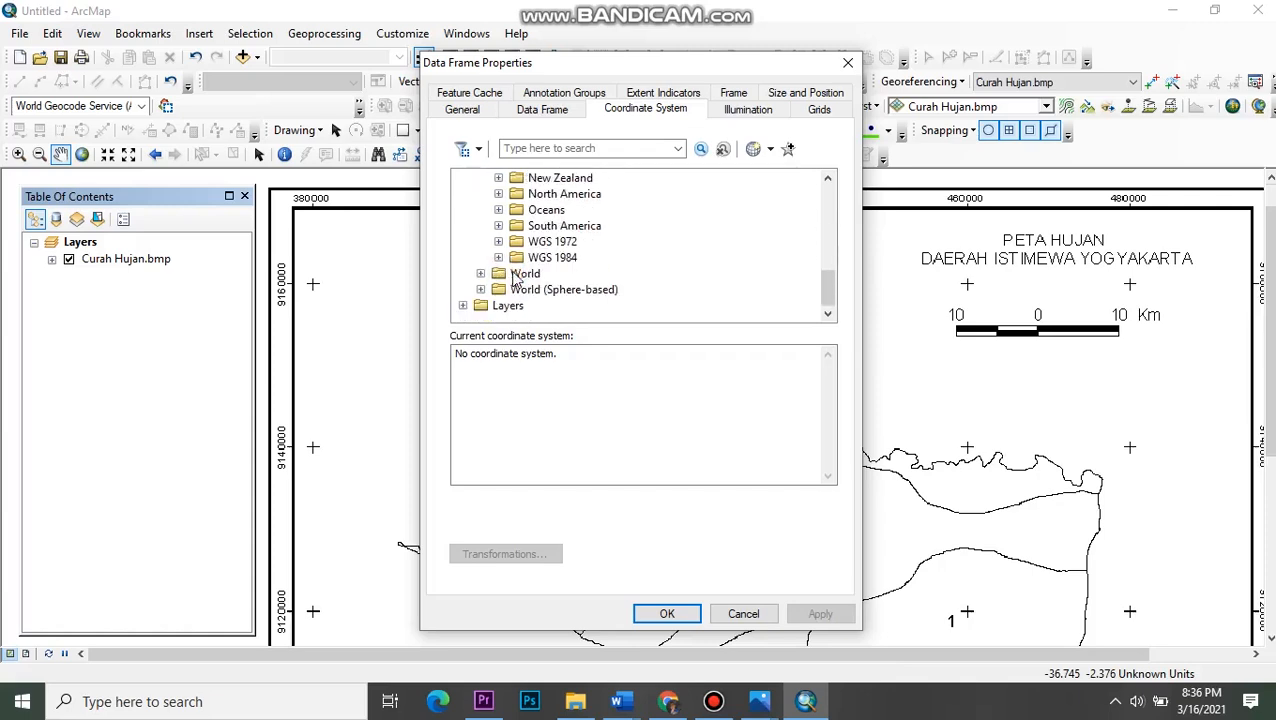
pyautogui.doubleClick(570, 259)
pyautogui.scroll(-1, 570, 262)
pyautogui.doubleClick(570, 258)
pyautogui.scroll(-12, 580, 264)
pyautogui.scroll(-3, 604, 262)
pyautogui.click(655, 290)
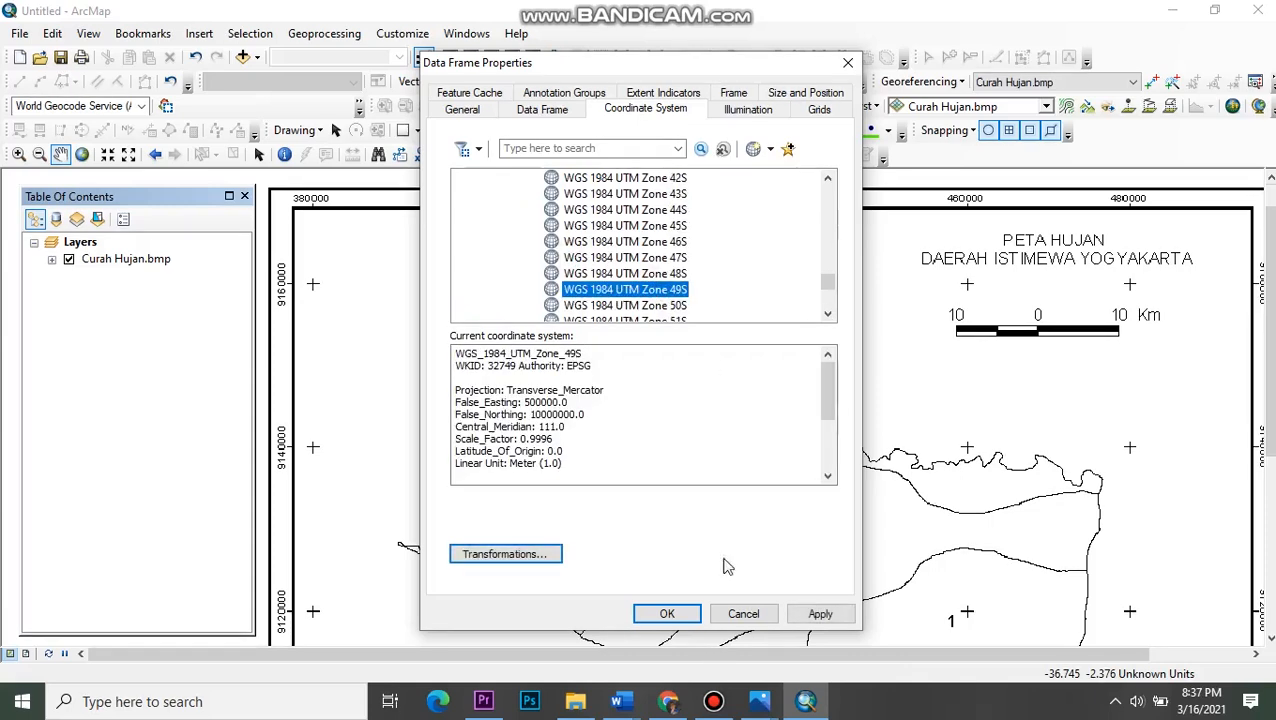
pyautogui.click(667, 614)
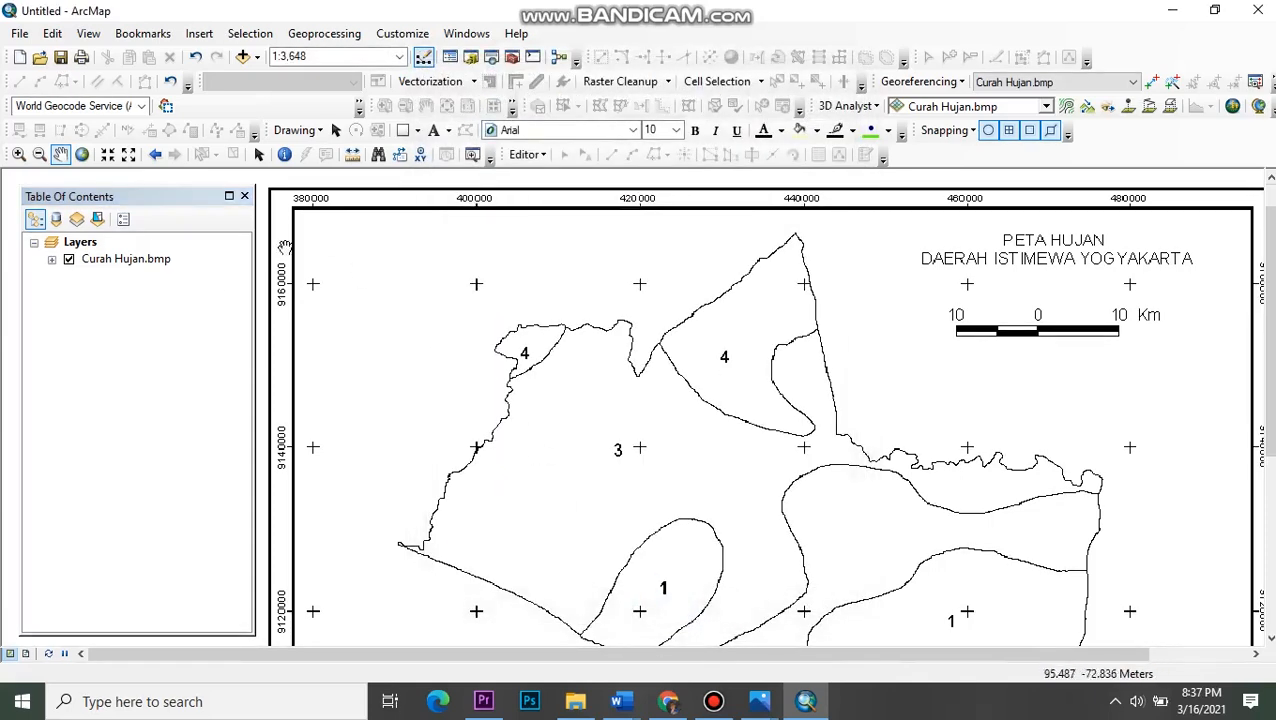
# - Create a Viewer window around the grid cross where easting 400000 meets northing 9160000
pyautogui.click(399, 155)
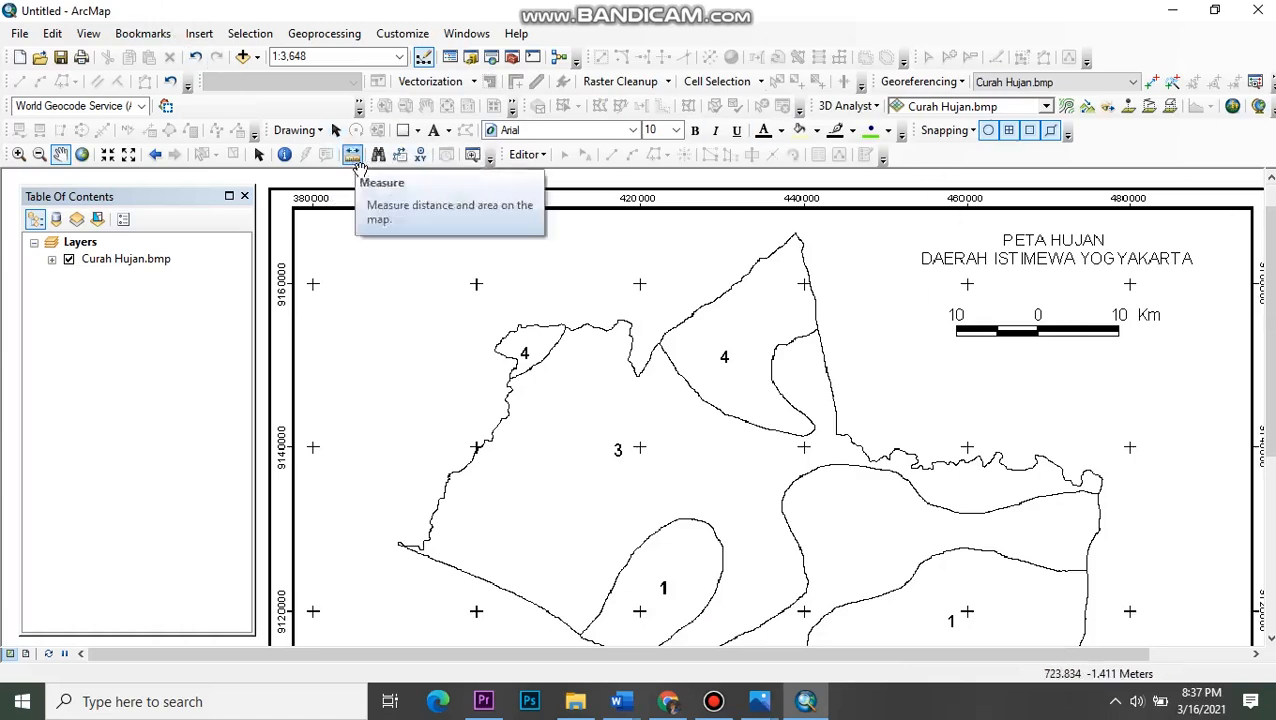
pyautogui.click(472, 157)
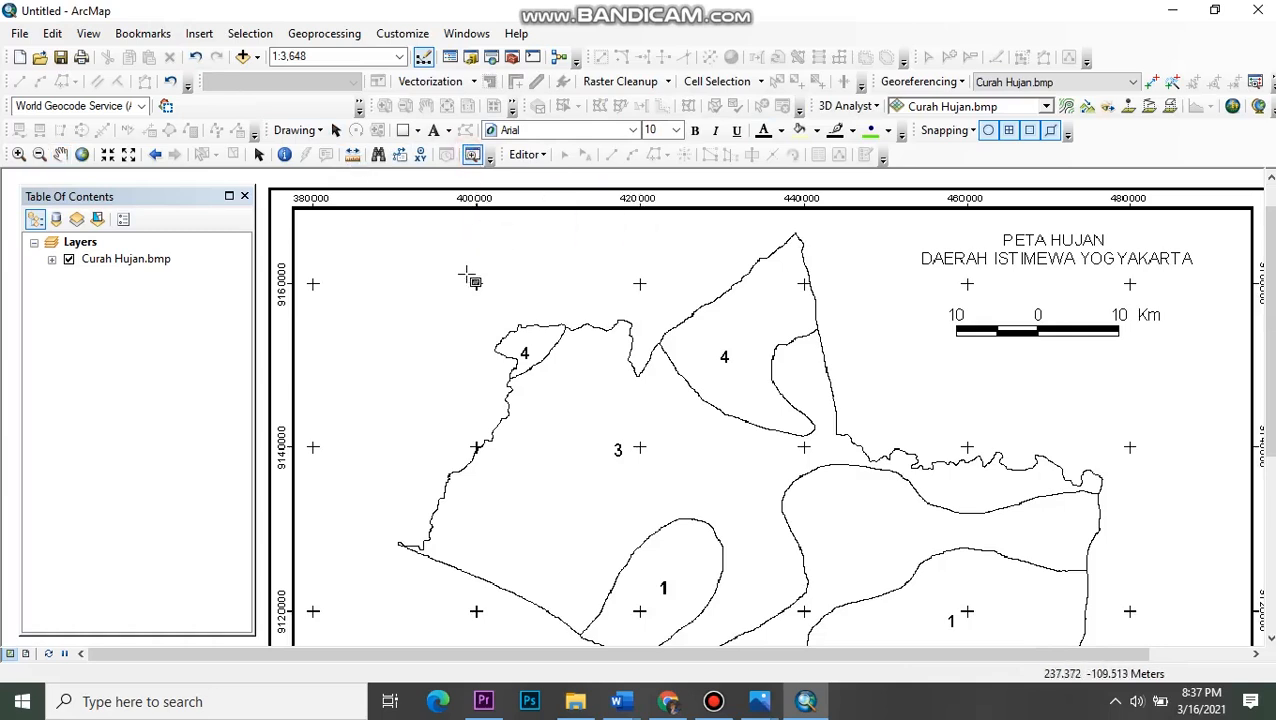
pyautogui.moveTo(490, 294); pyautogui.dragTo(462, 272)
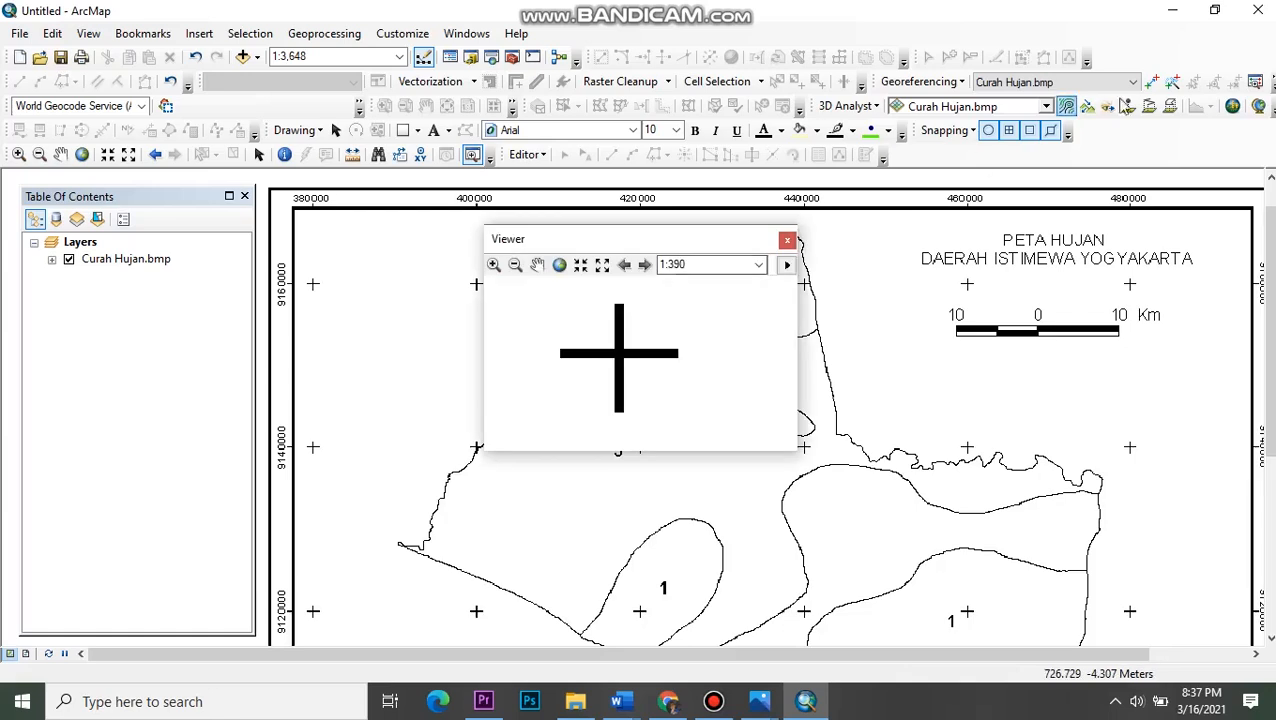
# - Add a georeferencing control point at the centre of the magnified grid cross with X 400000 and Y 9160000
pyautogui.click(1151, 82)
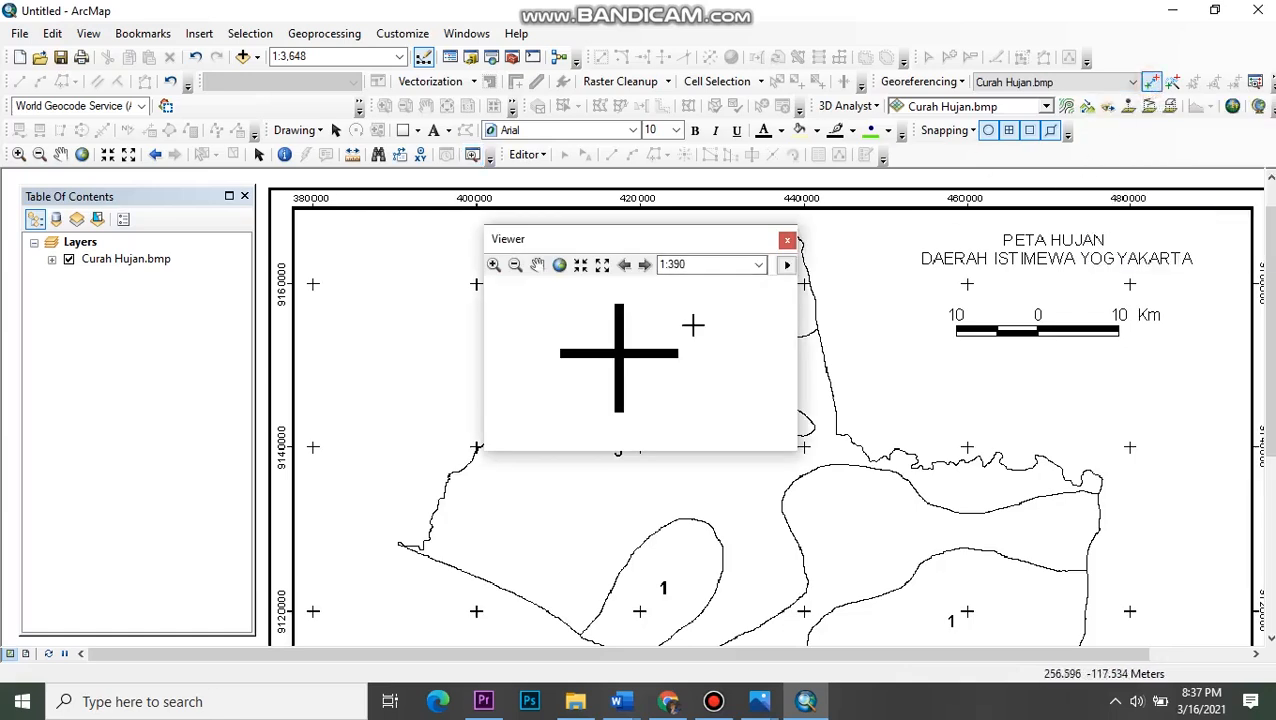
pyautogui.click(618, 352)
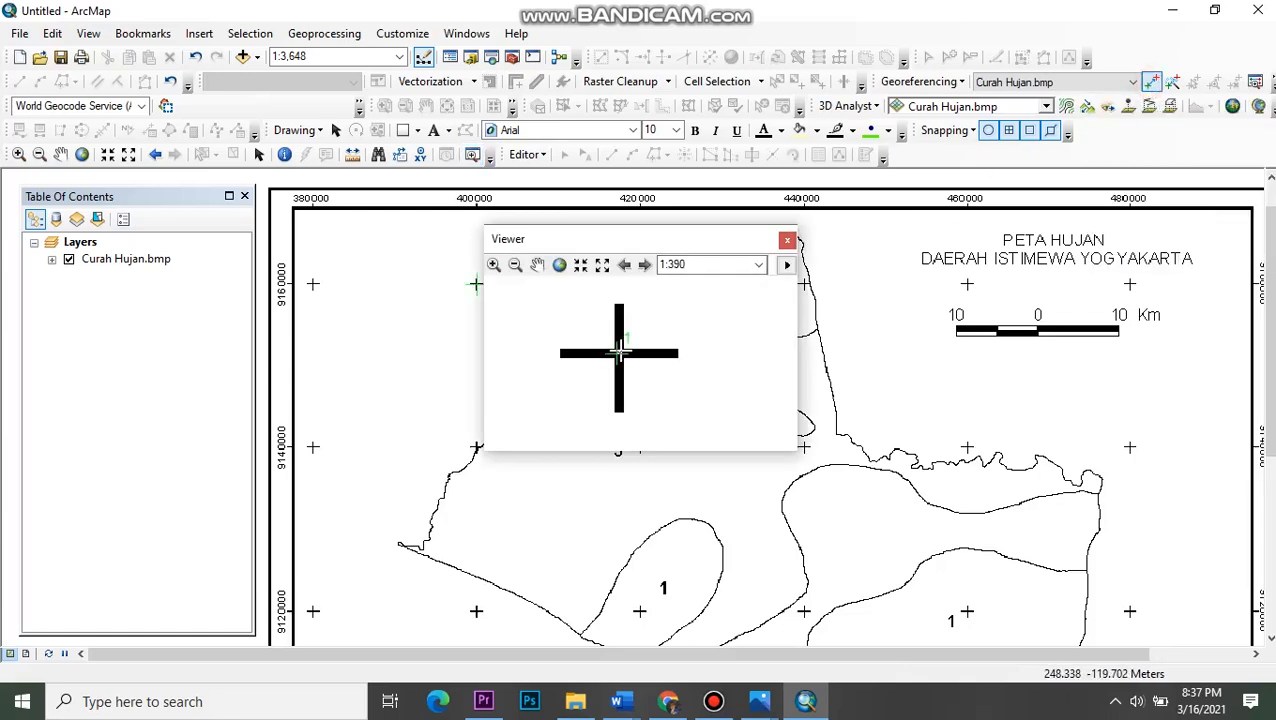
pyautogui.rightClick(618, 353)
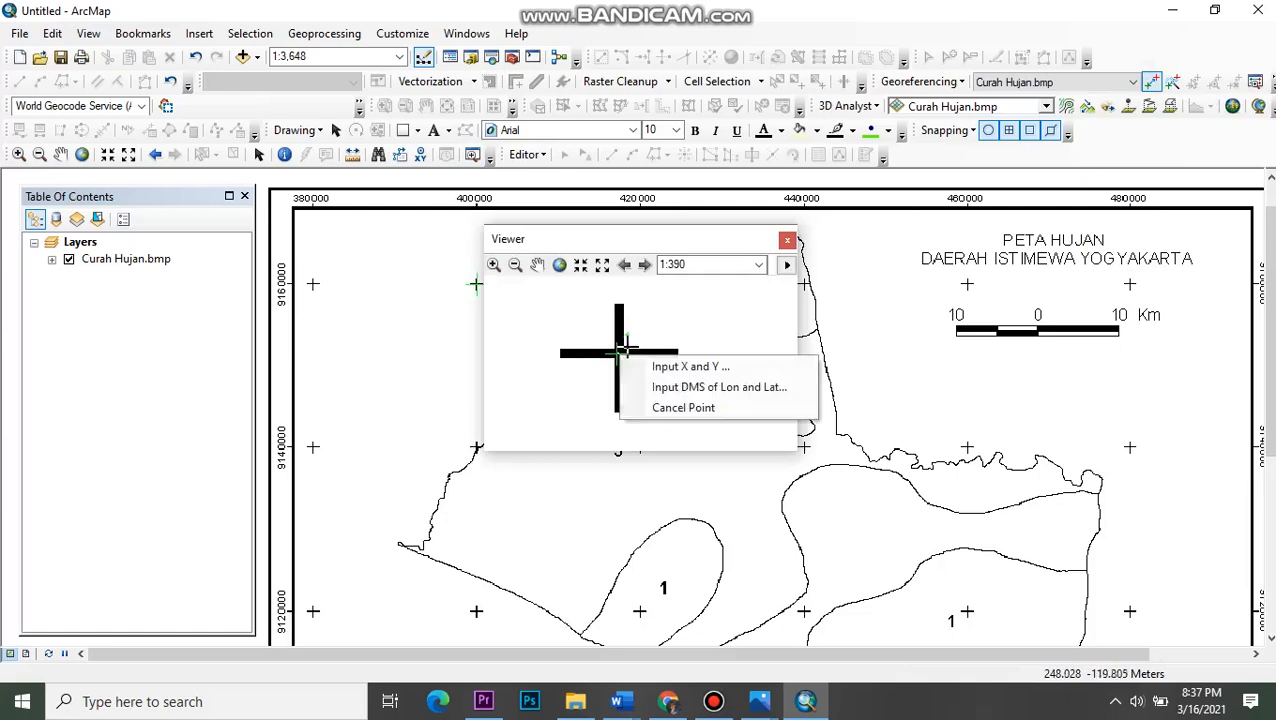
pyautogui.click(675, 368)
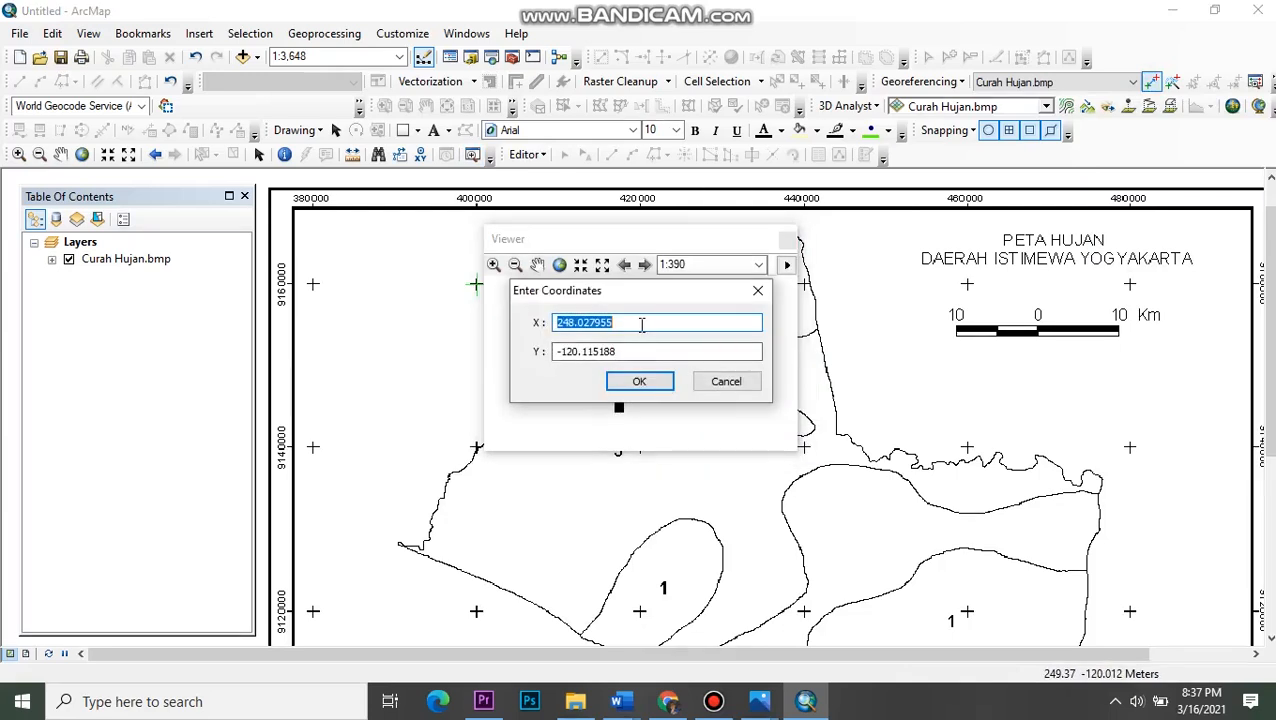
pyautogui.press('BackSpace')
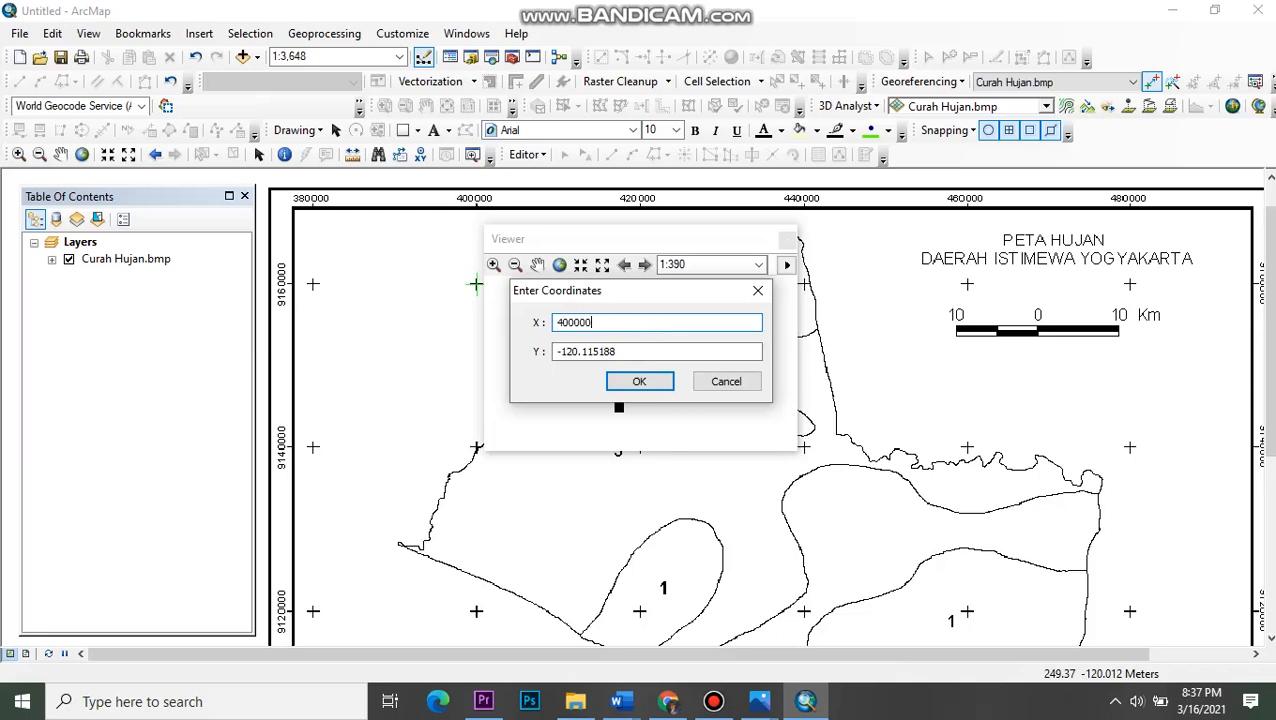
pyautogui.moveTo(660, 351); pyautogui.dragTo(553, 362)
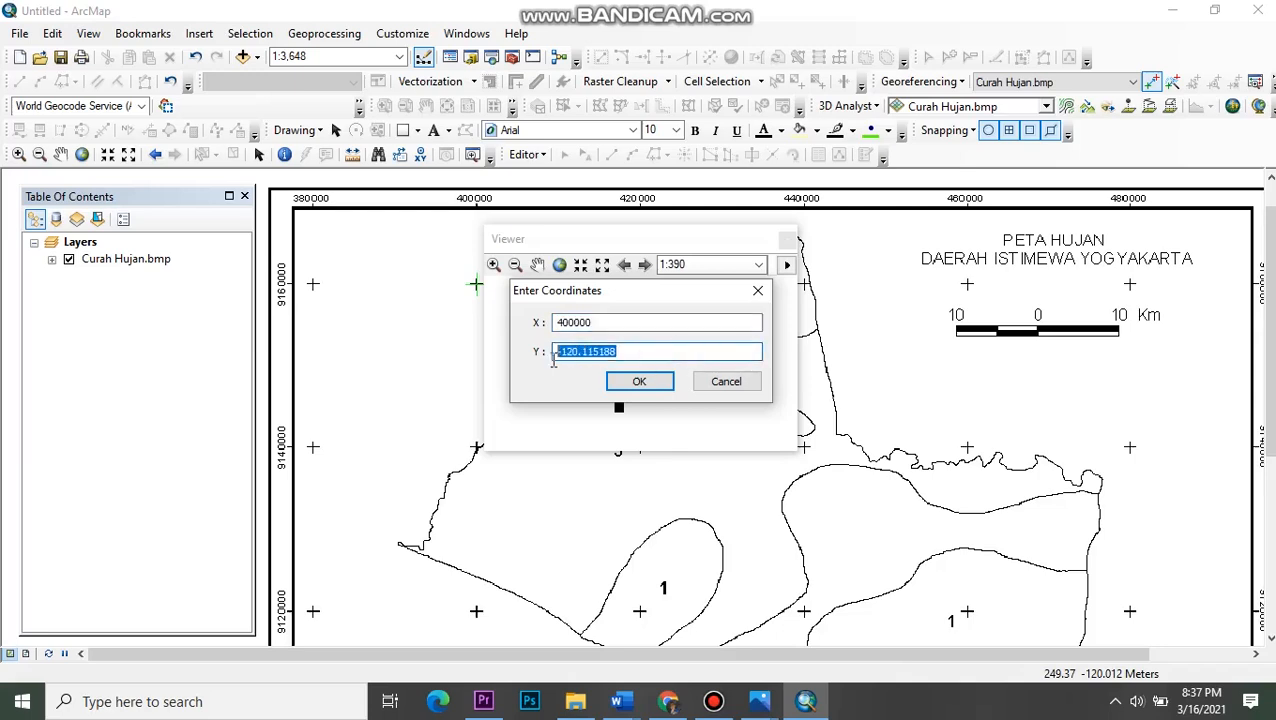
pyautogui.press('BackSpace')
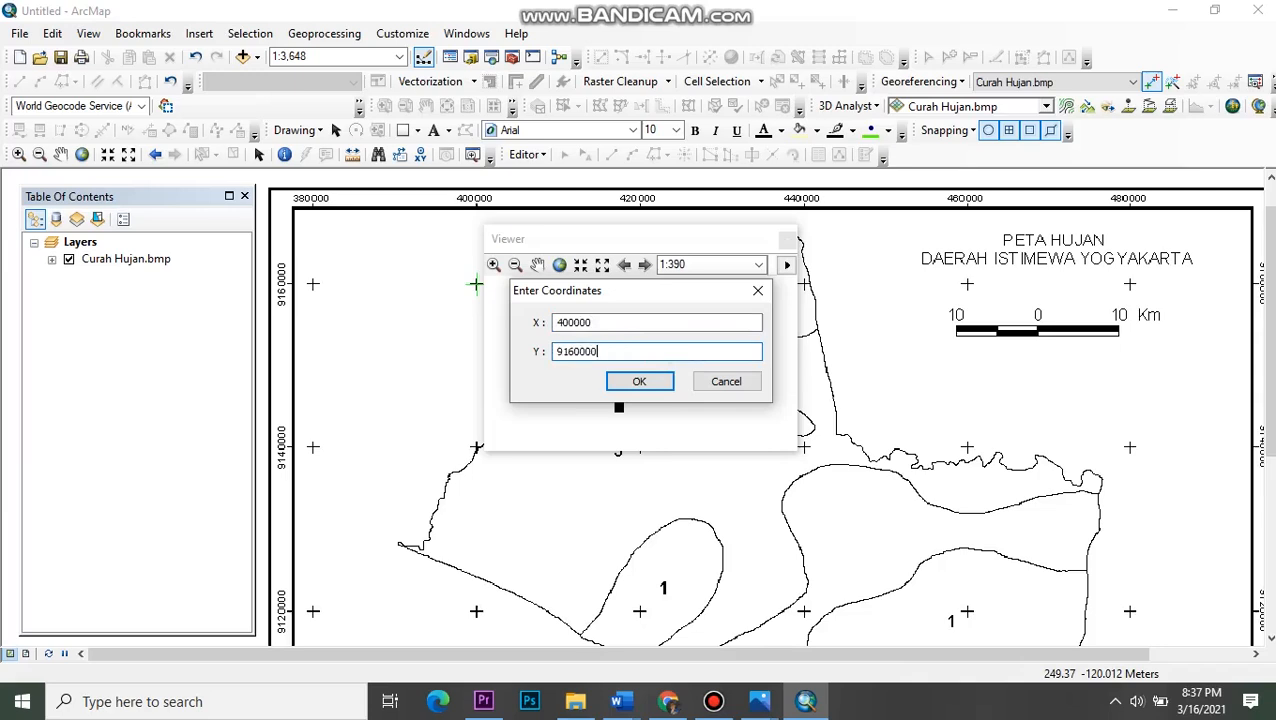
pyautogui.click(640, 383)
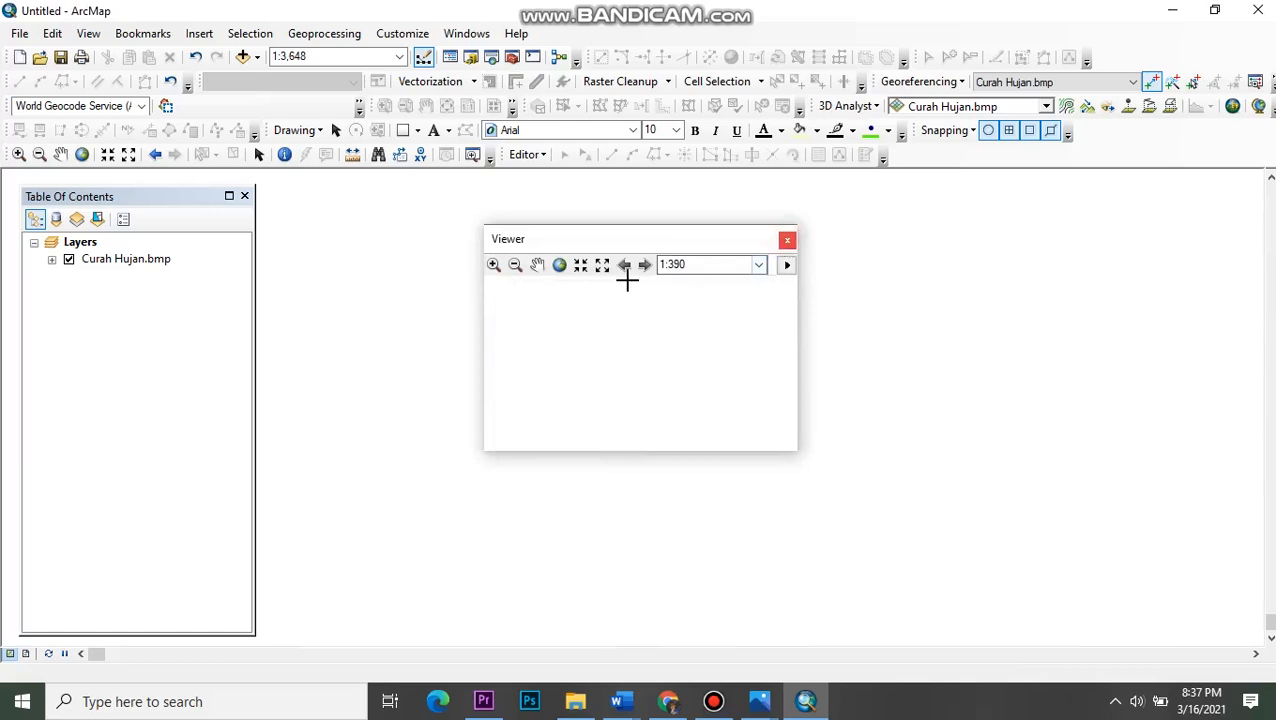
# - Zoom the map to the full extent of the Curah Hujan.bmp layer
pyautogui.click(141, 260)
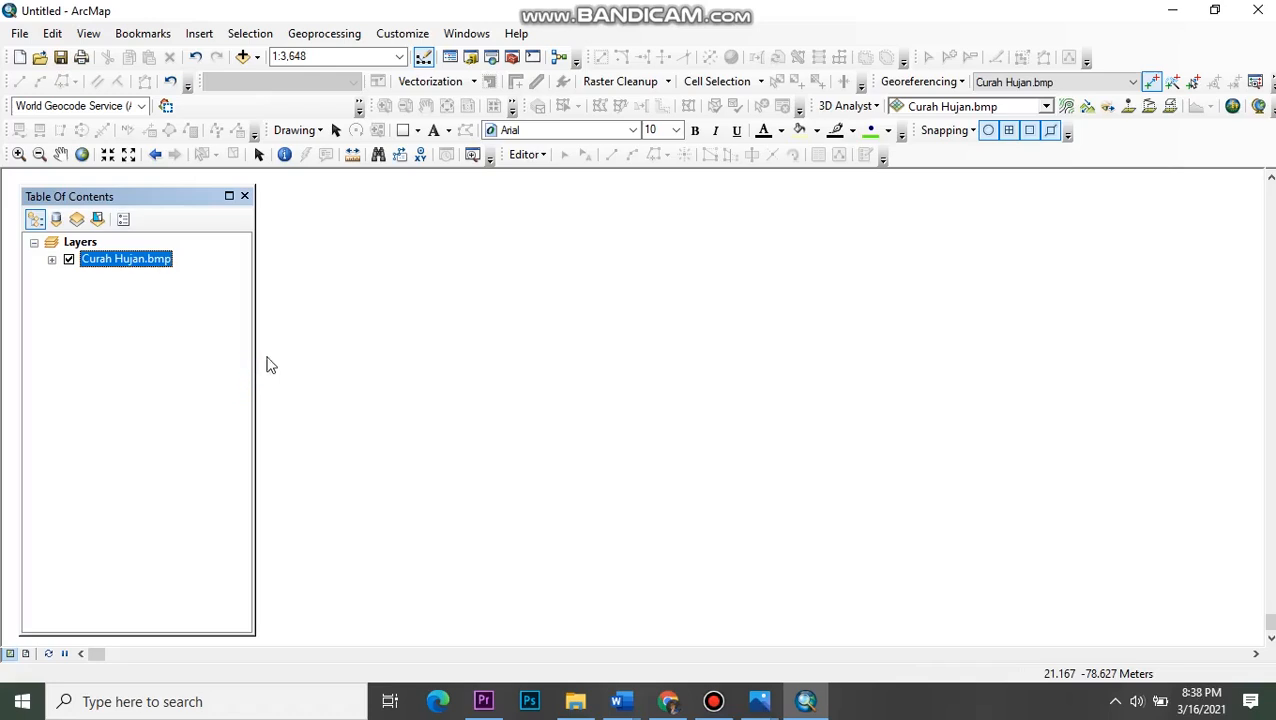
pyautogui.rightClick(120, 258)
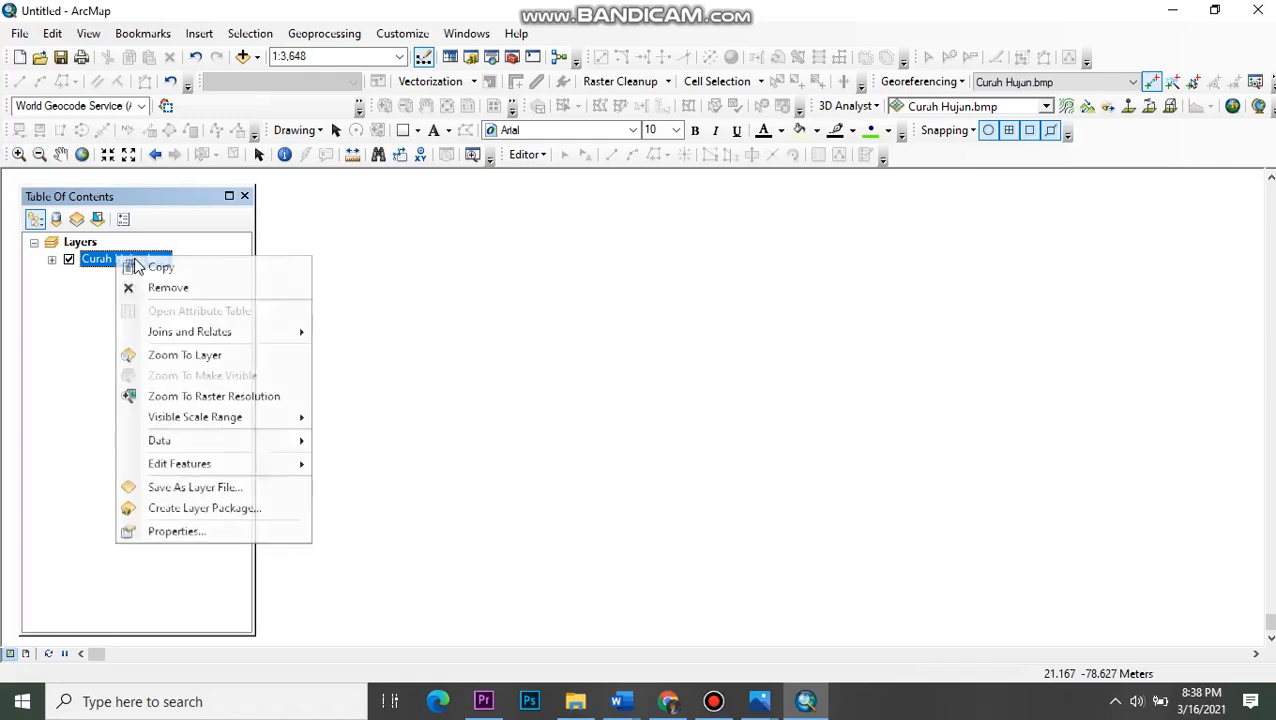
pyautogui.click(192, 358)
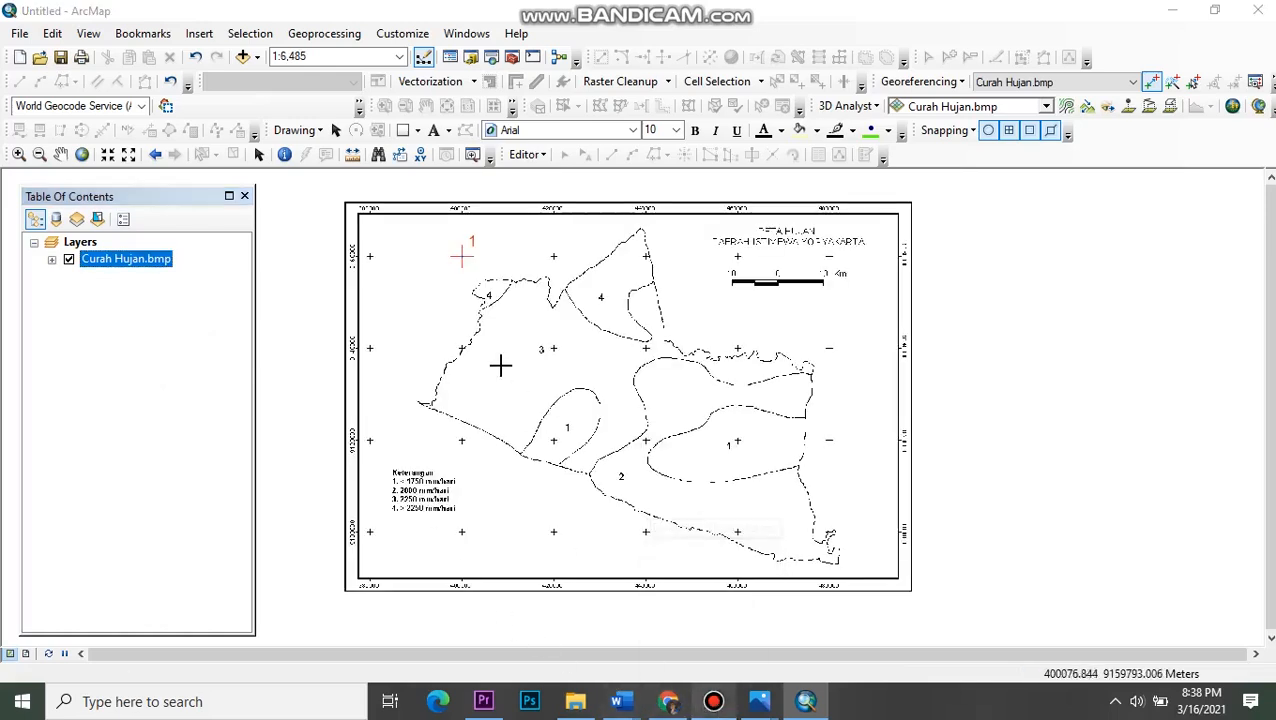
pyautogui.click(712, 701)
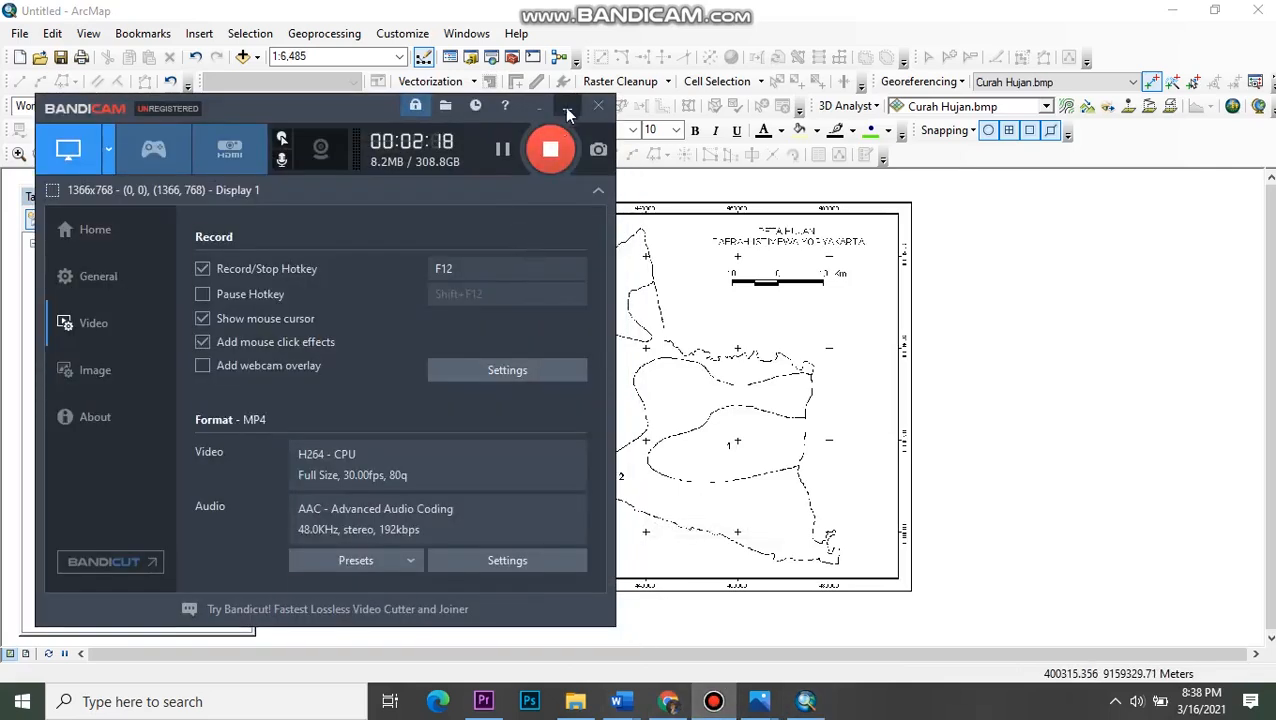
pyautogui.click(570, 109)
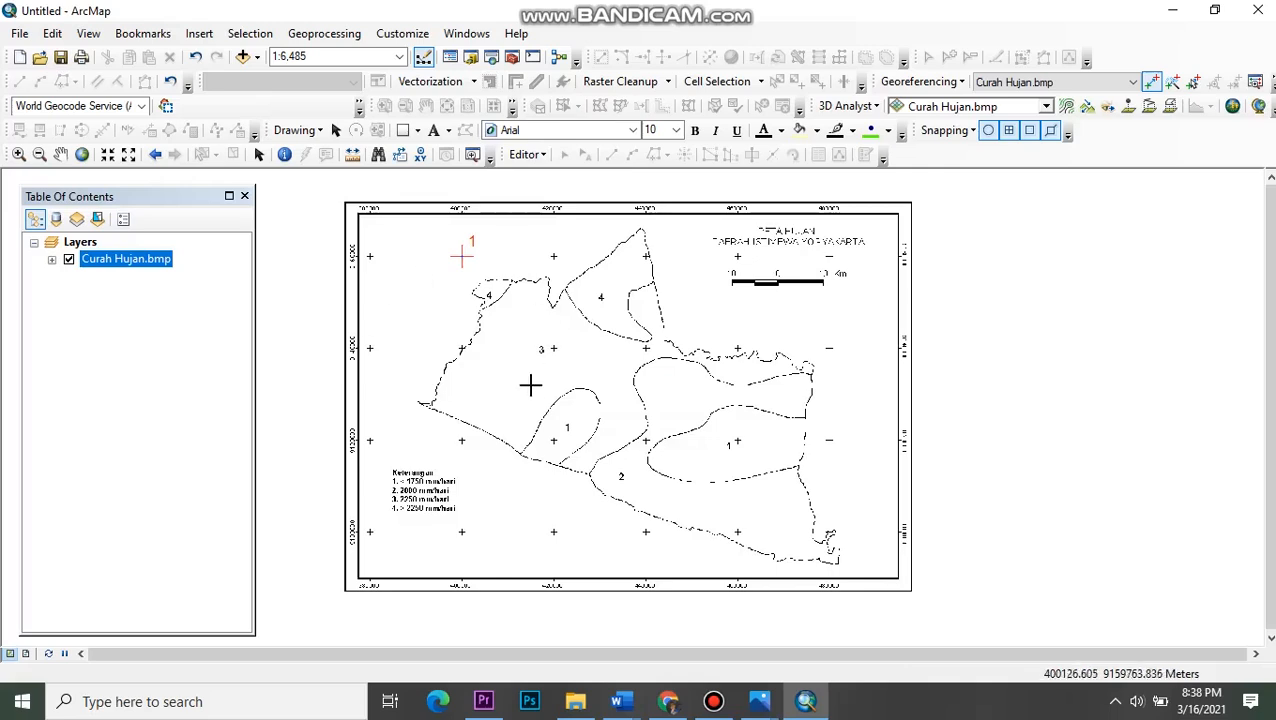
# - Create a Viewer window around the grid cross where easting 420000 meets northing 9160000
pyautogui.scroll(-1, 648, 240)
pyautogui.click(406, 260)
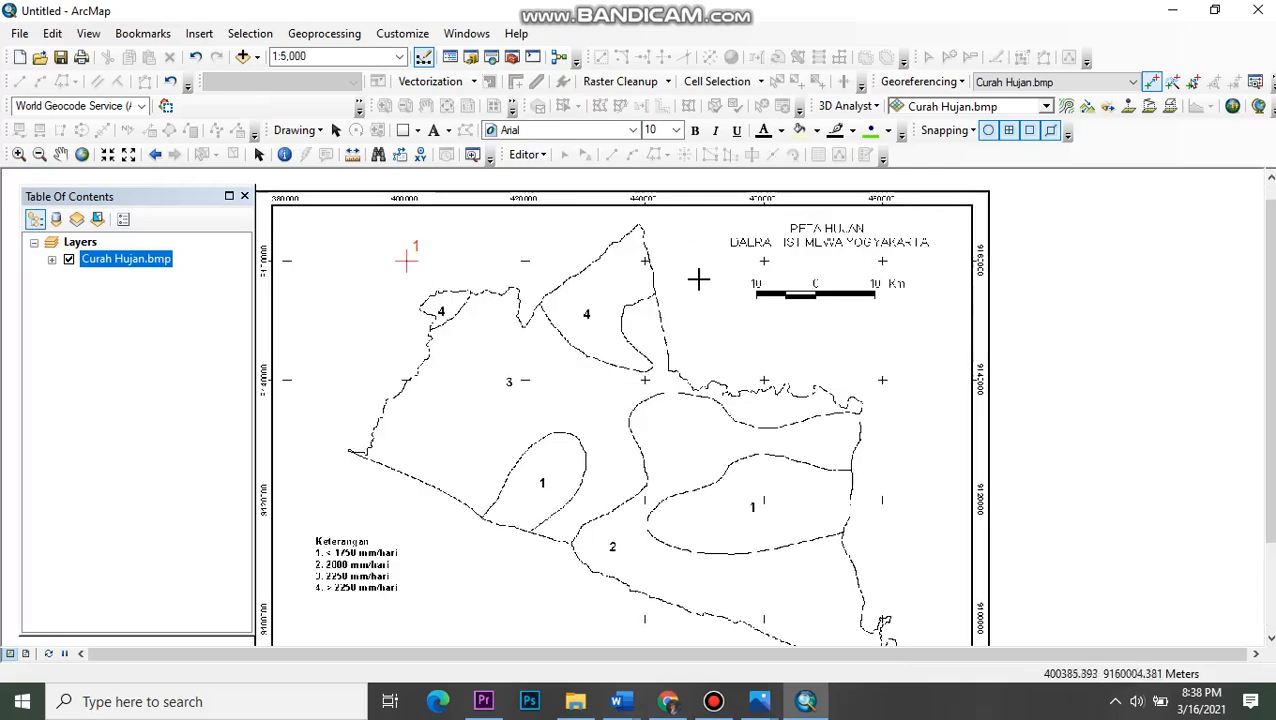
pyautogui.click(472, 156)
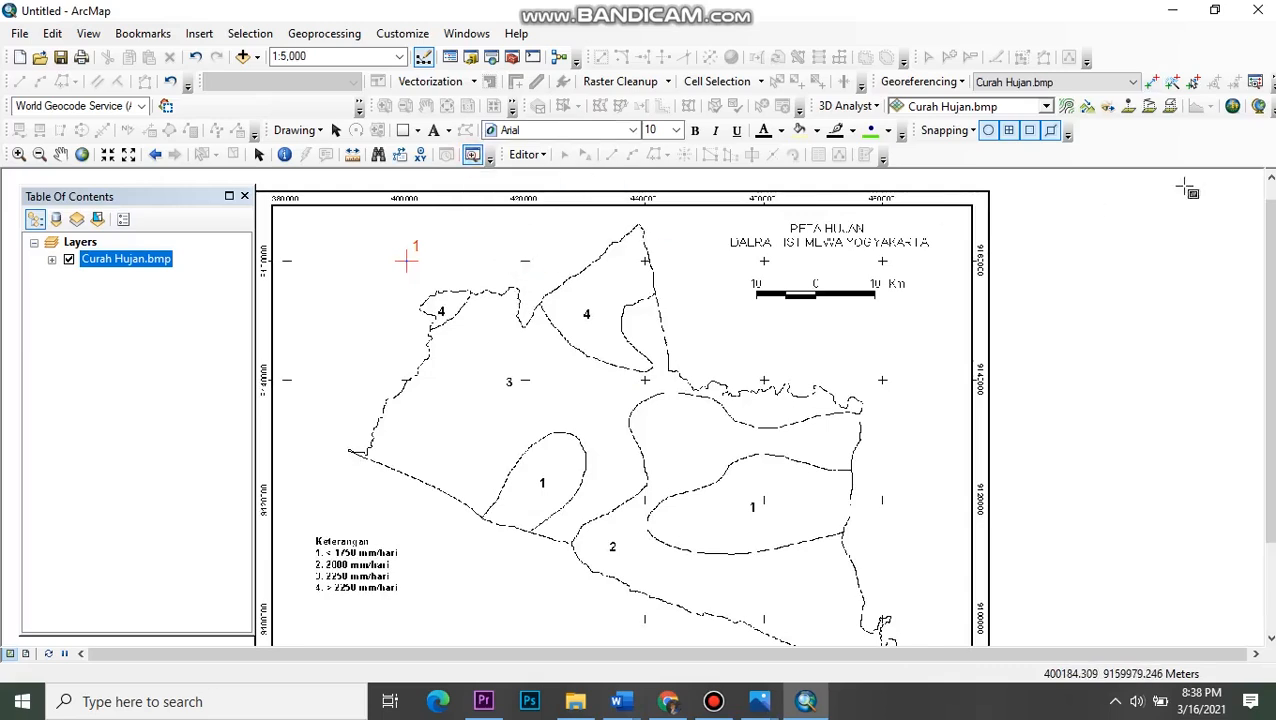
# - Add a georeferencing control point at the centre of the magnified grid cross with X 420000 and Y 9160000, and close the Viewer window
pyautogui.click(1153, 83)
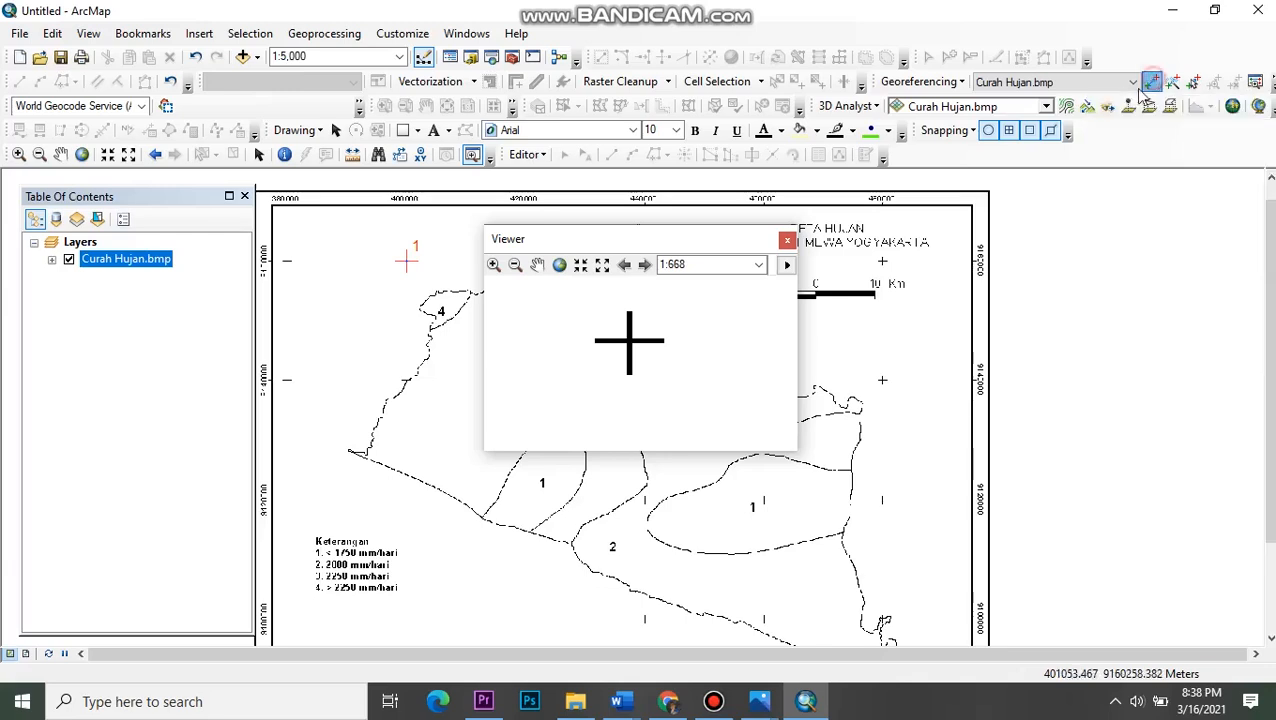
pyautogui.click(629, 340)
pyautogui.rightClick(629, 340)
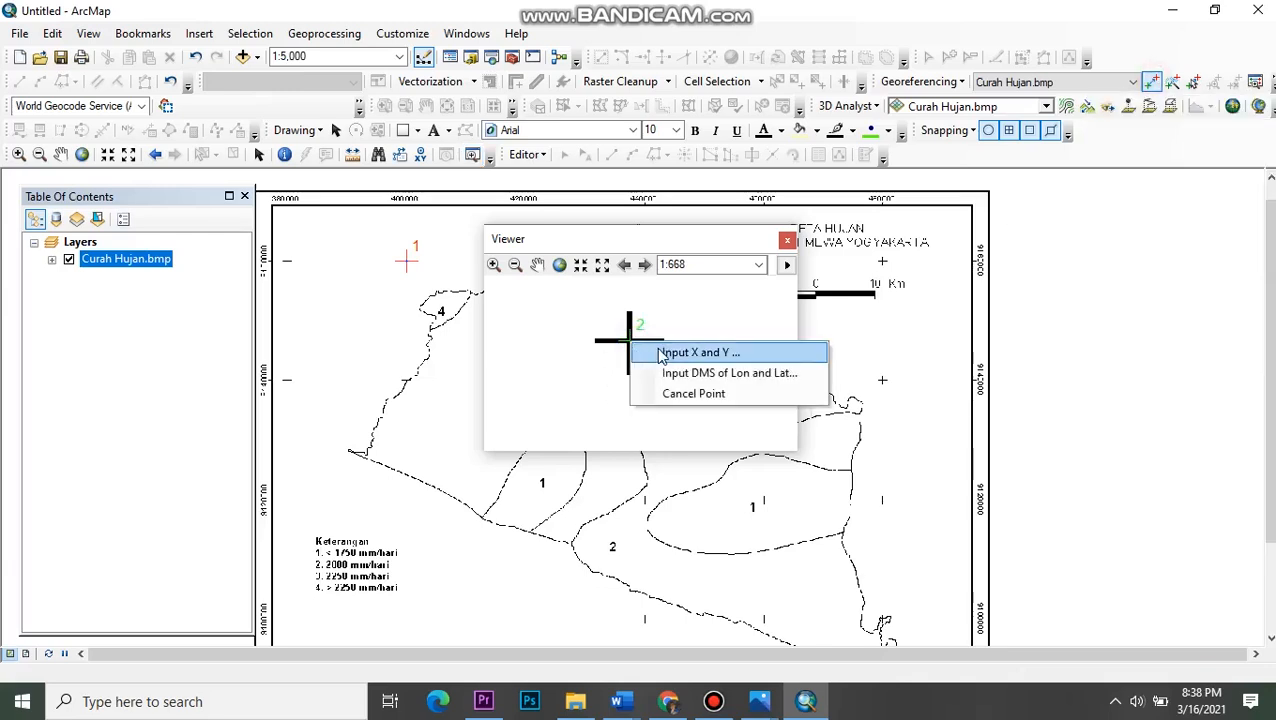
pyautogui.click(659, 354)
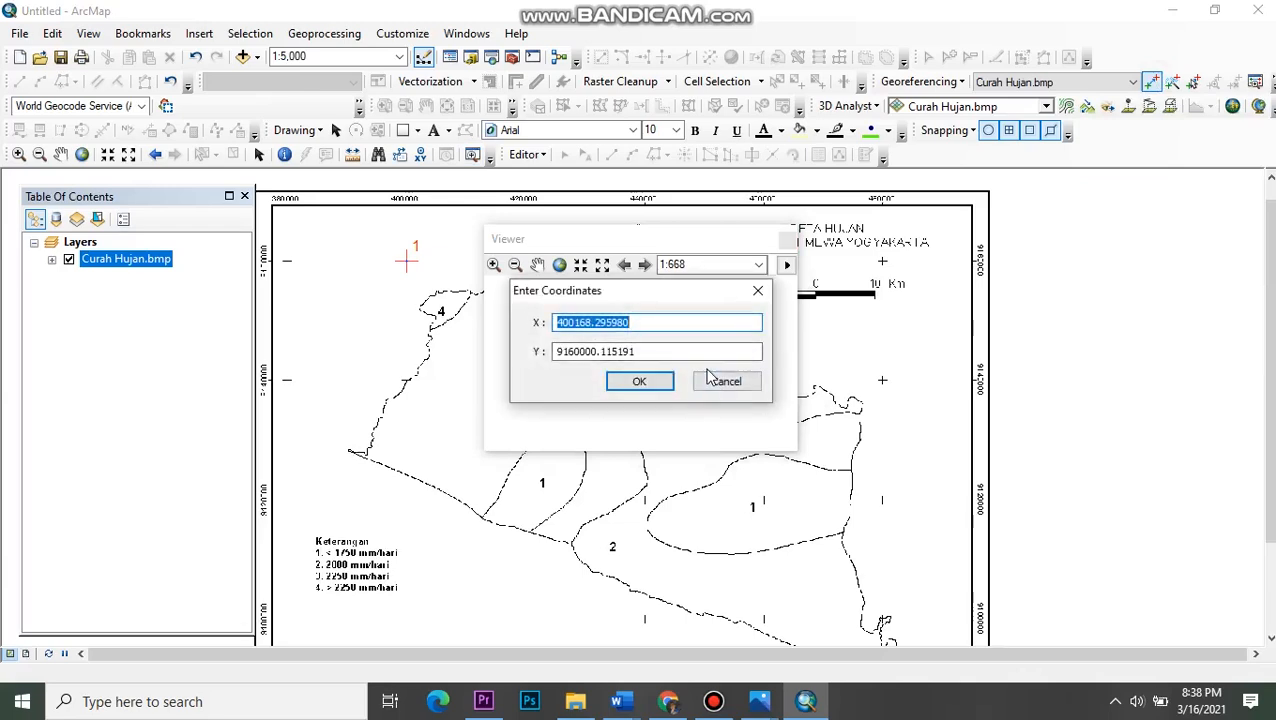
pyautogui.press('BackSpace')
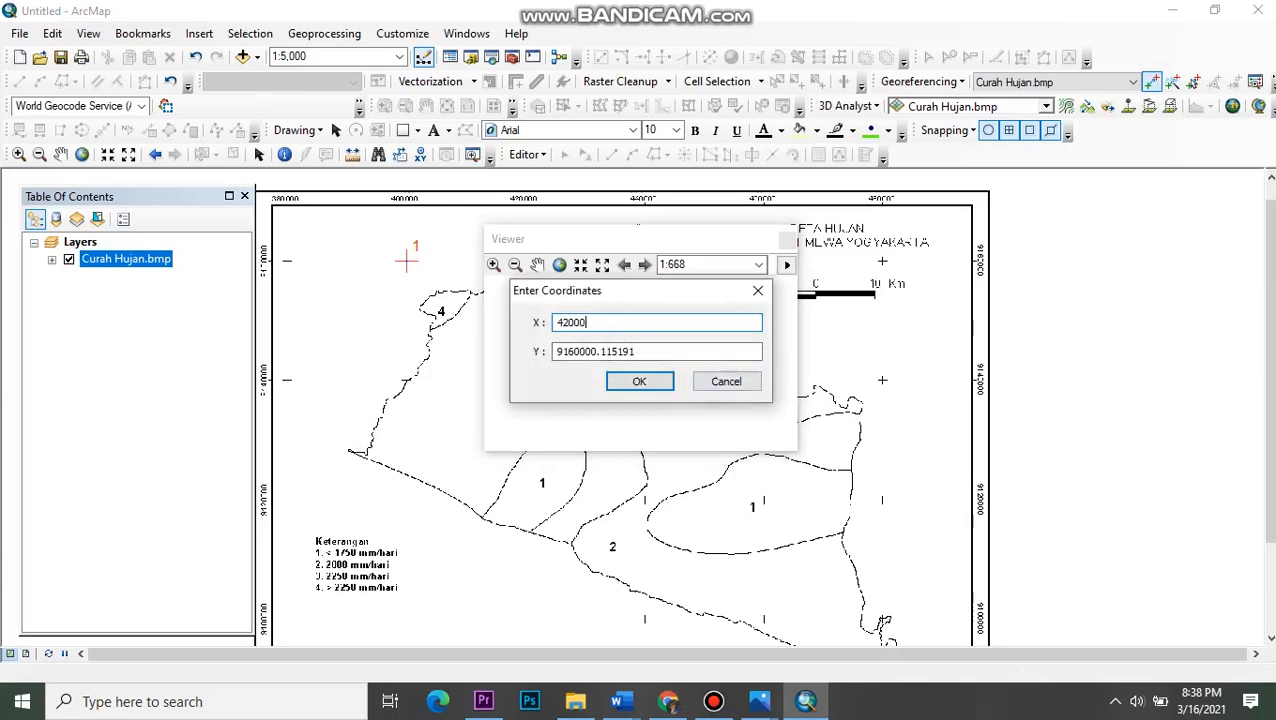
pyautogui.moveTo(664, 356); pyautogui.dragTo(547, 362)
pyautogui.press('BackSpace')
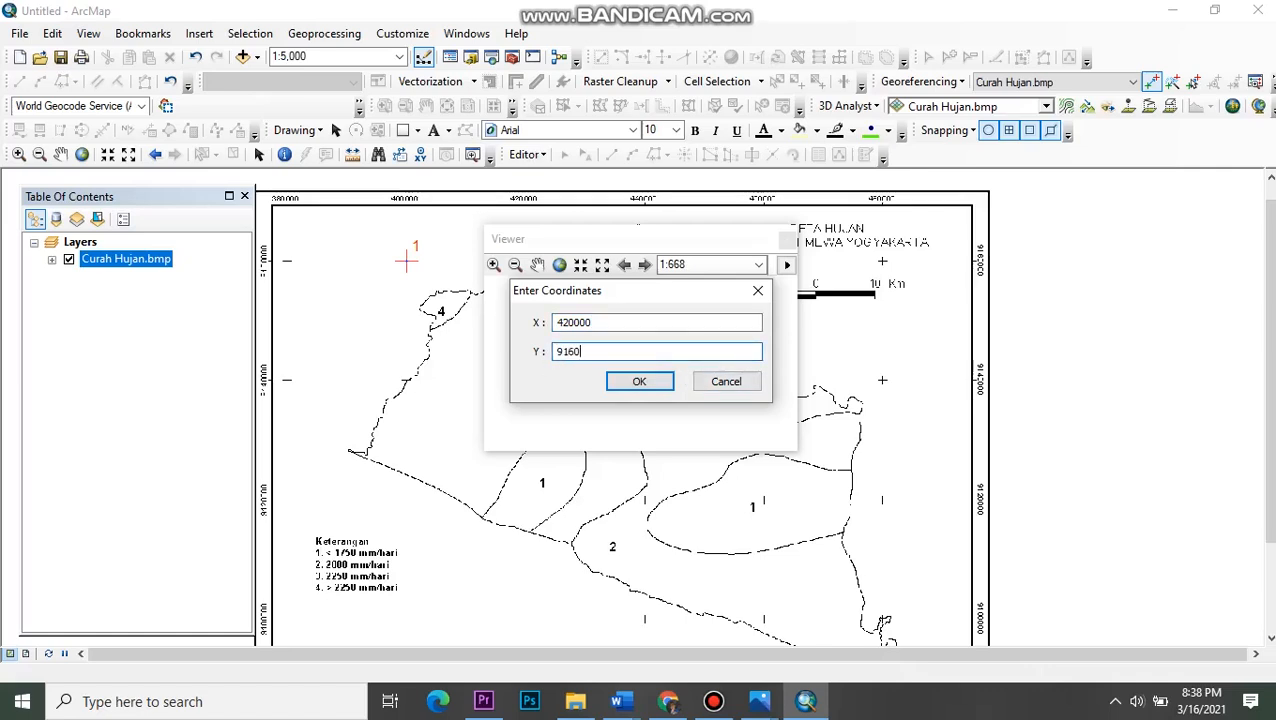
pyautogui.click(636, 386)
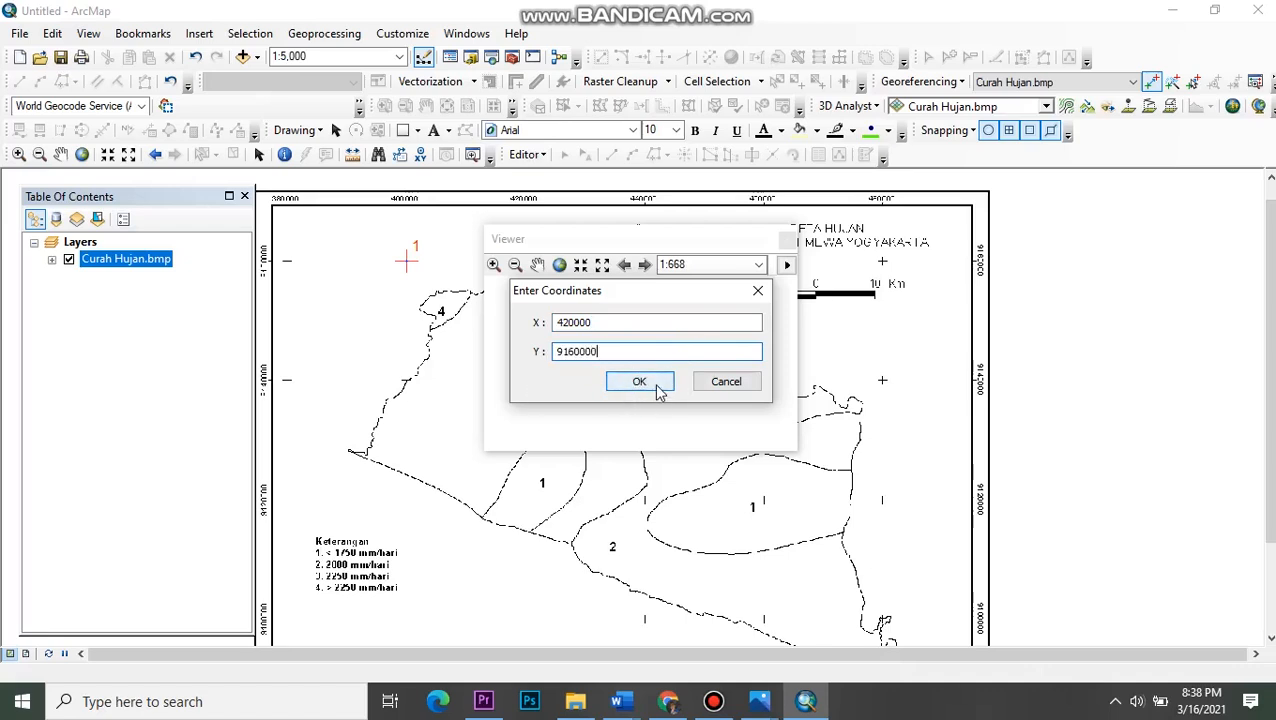
pyautogui.click(657, 389)
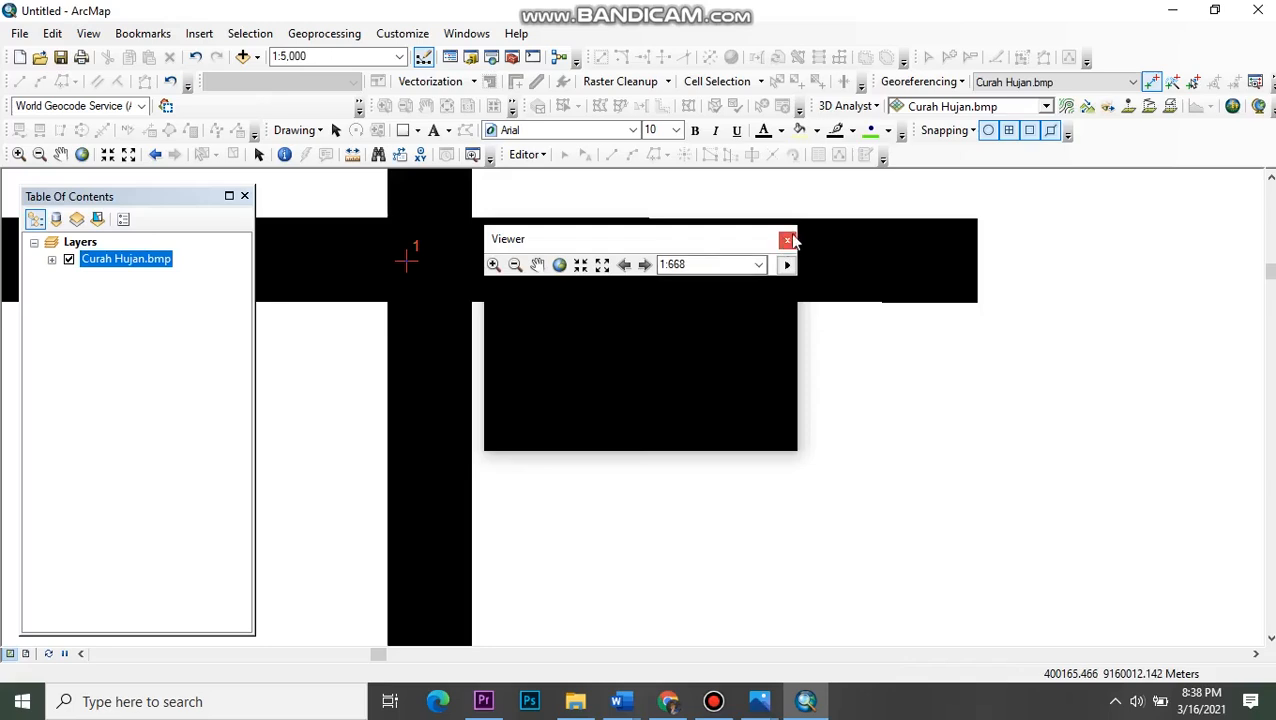
pyautogui.click(787, 240)
# - Create a Viewer window around the grid cross where easting 400000 meets northing 9140000
pyautogui.rightClick(134, 259)
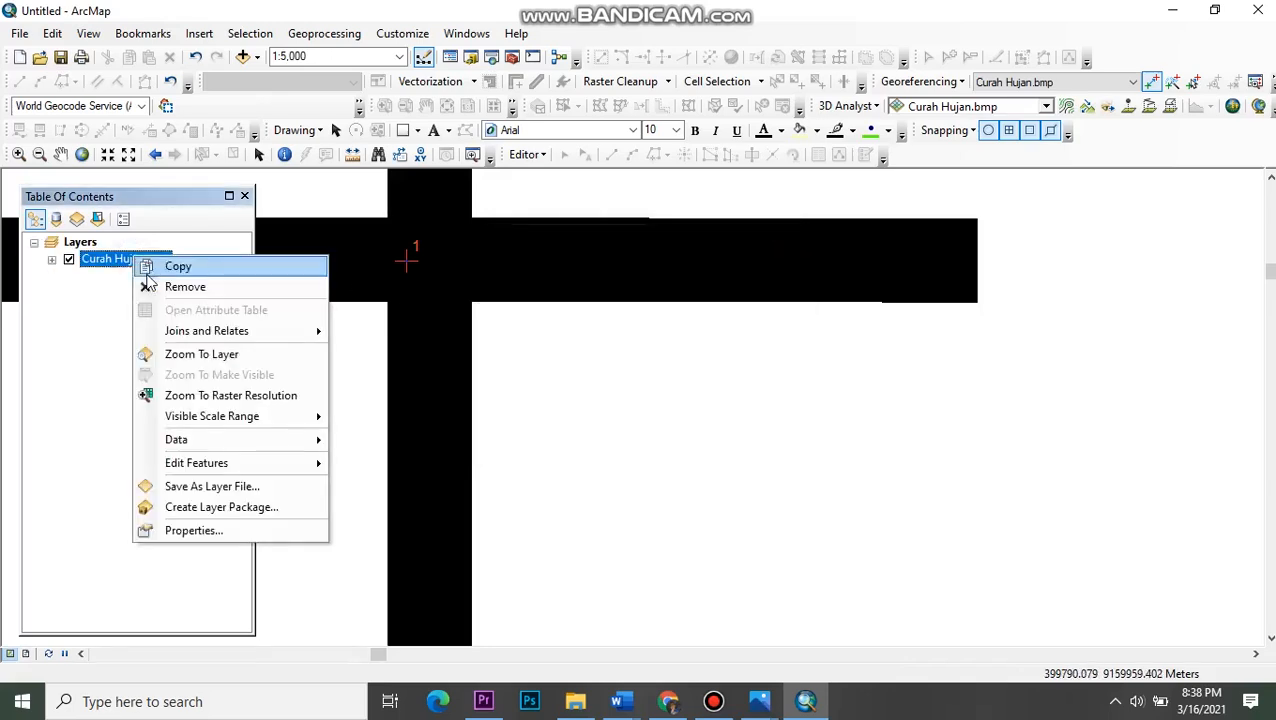
pyautogui.click(205, 354)
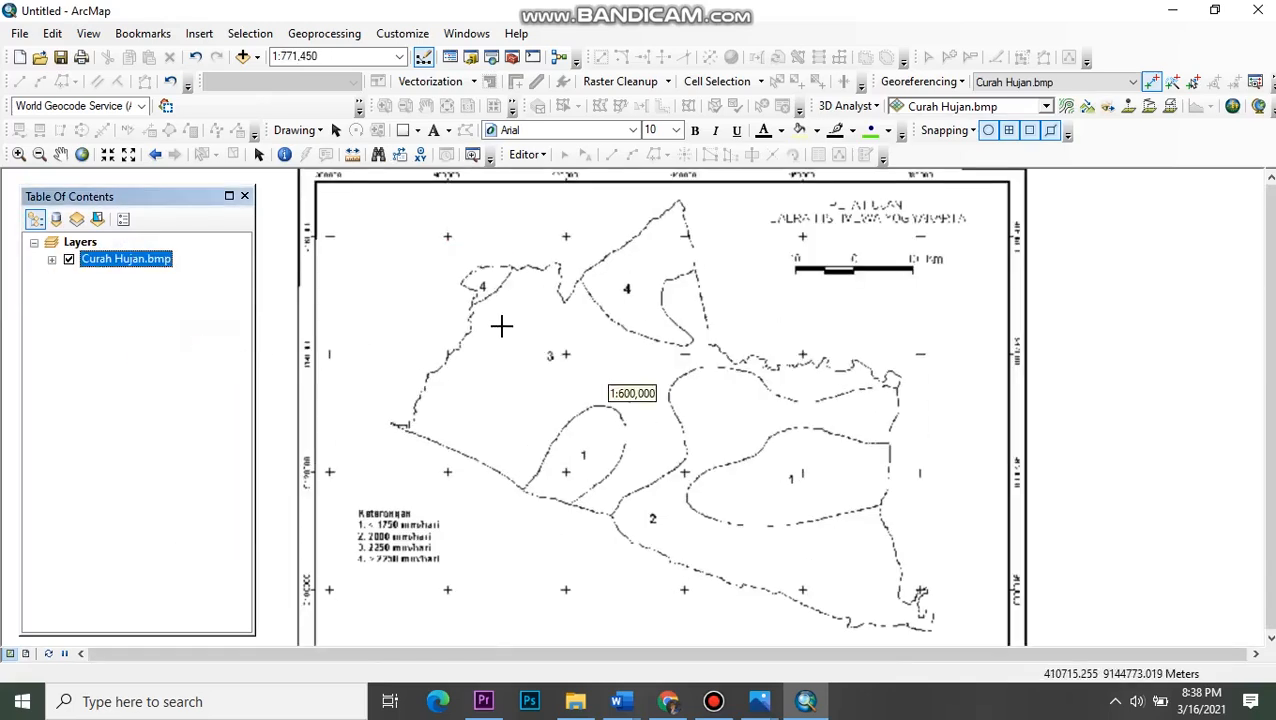
pyautogui.moveTo(469, 242); pyautogui.dragTo(475, 277)
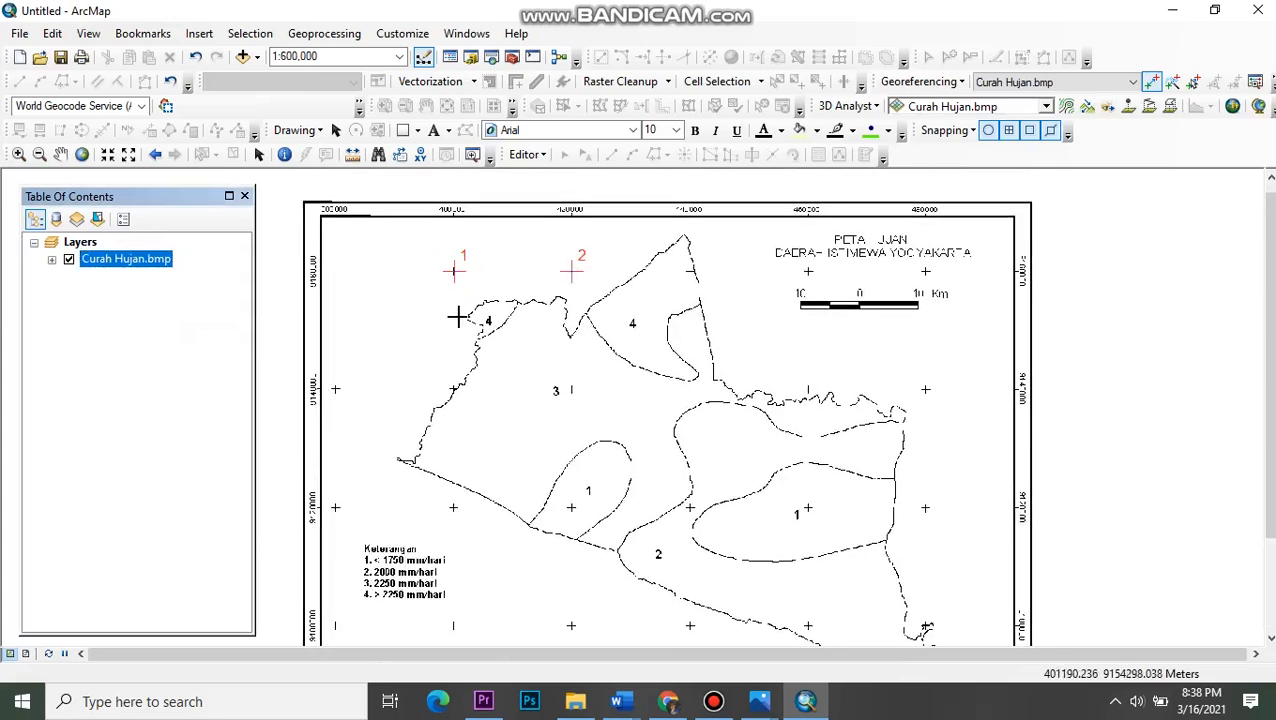
pyautogui.scroll(1, 464, 336)
pyautogui.click(474, 154)
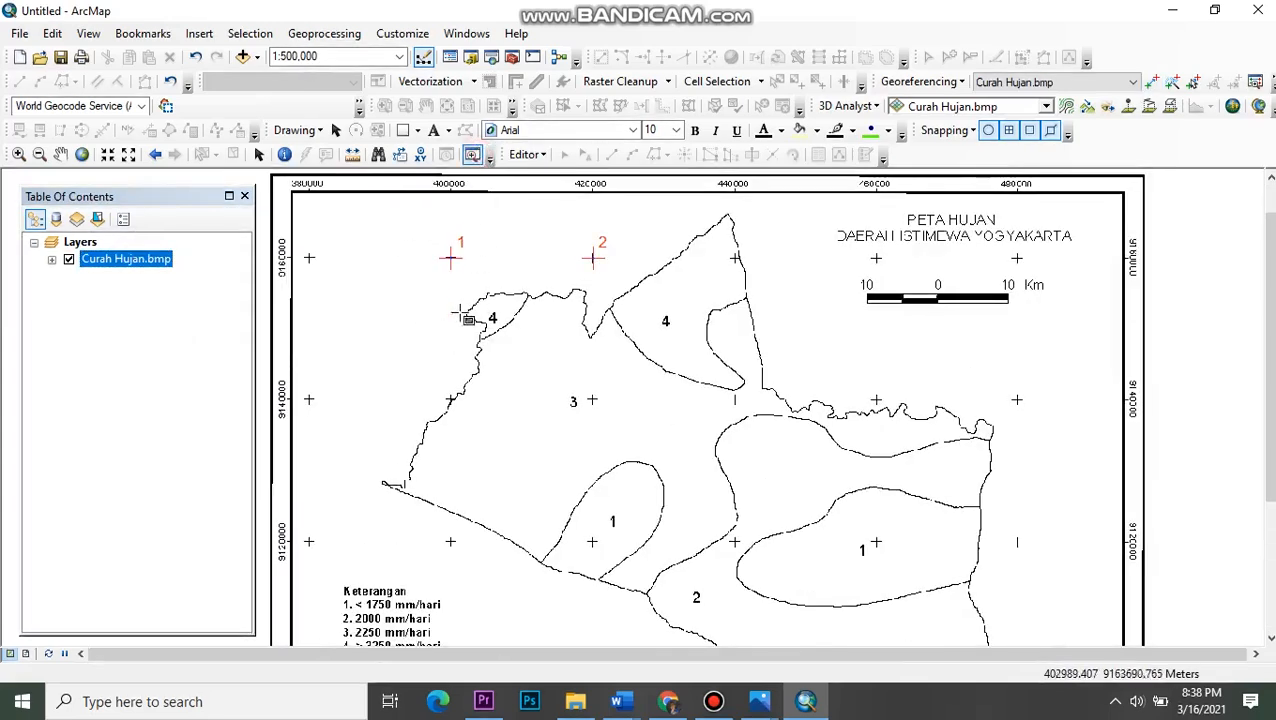
pyautogui.click(452, 400)
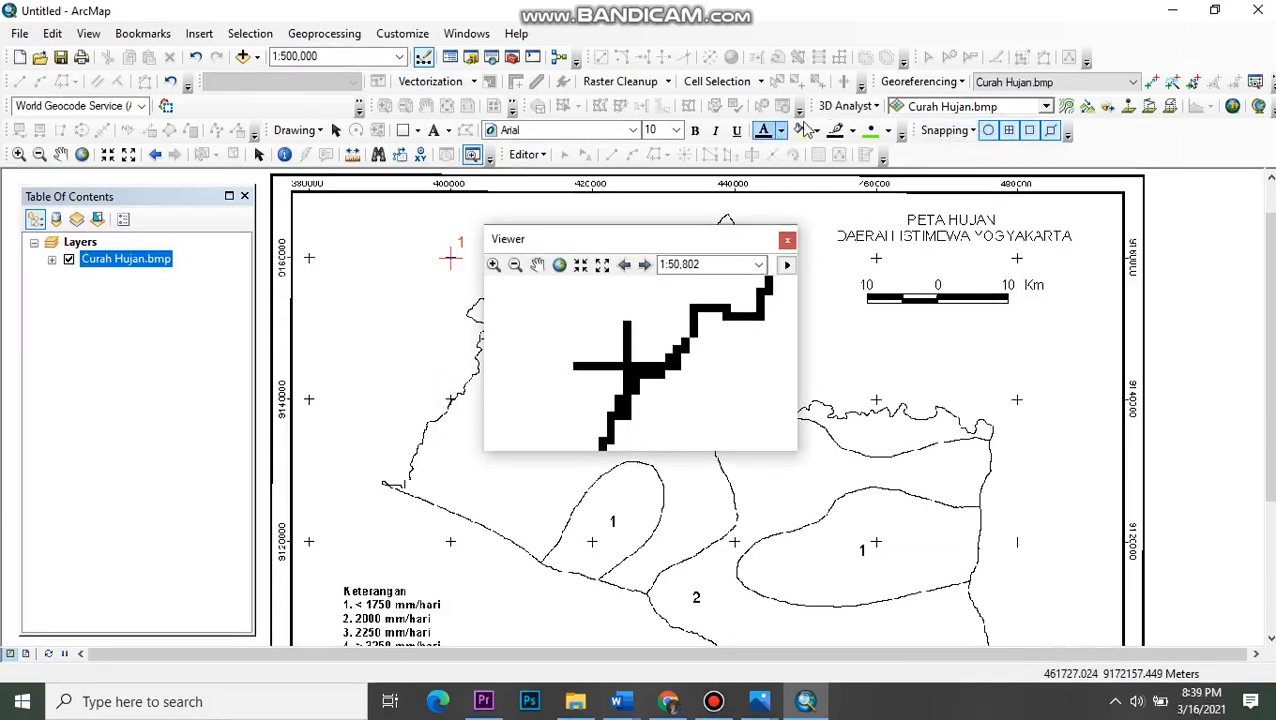
# - Place a third georeferencing control point at the centre of the magnified grid cross on the western boundary
pyautogui.click(1152, 83)
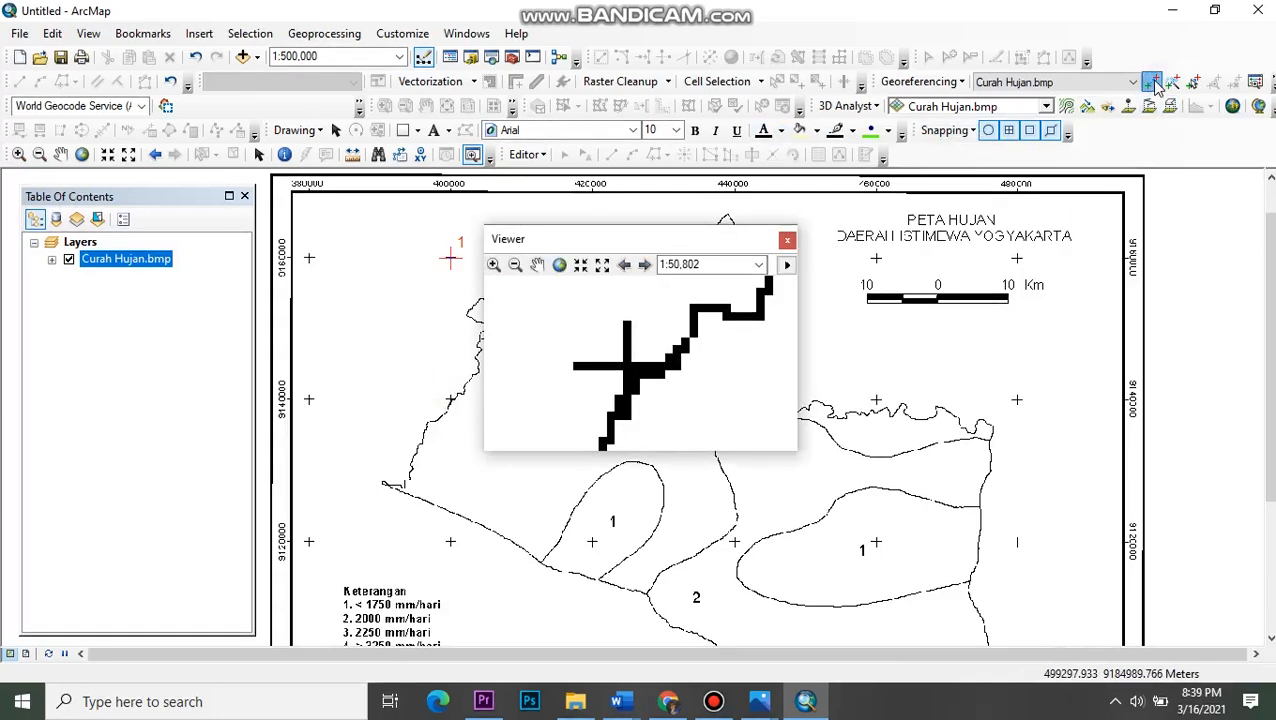
pyautogui.click(628, 365)
pyautogui.rightClick(628, 368)
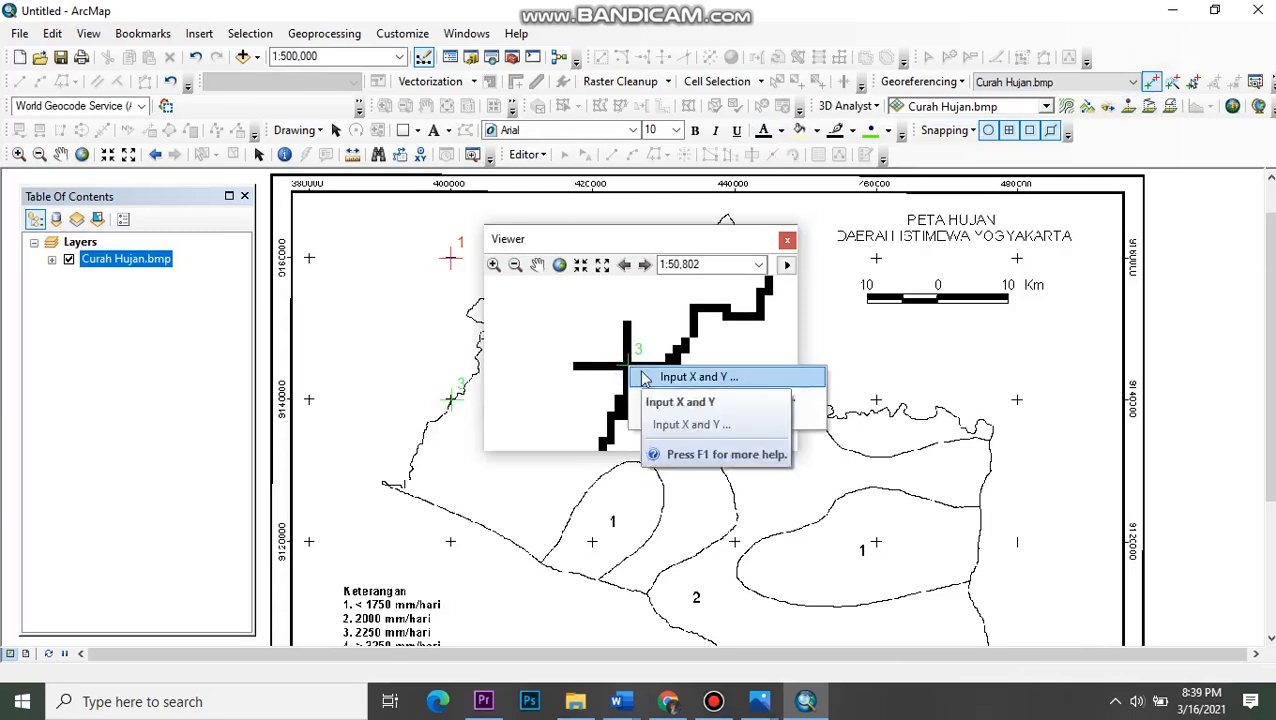
# - Assign the X and Y coordinates to control point 3 at the 400000, 9140000 grid cross and close the magnified view
pyautogui.click(737, 378)
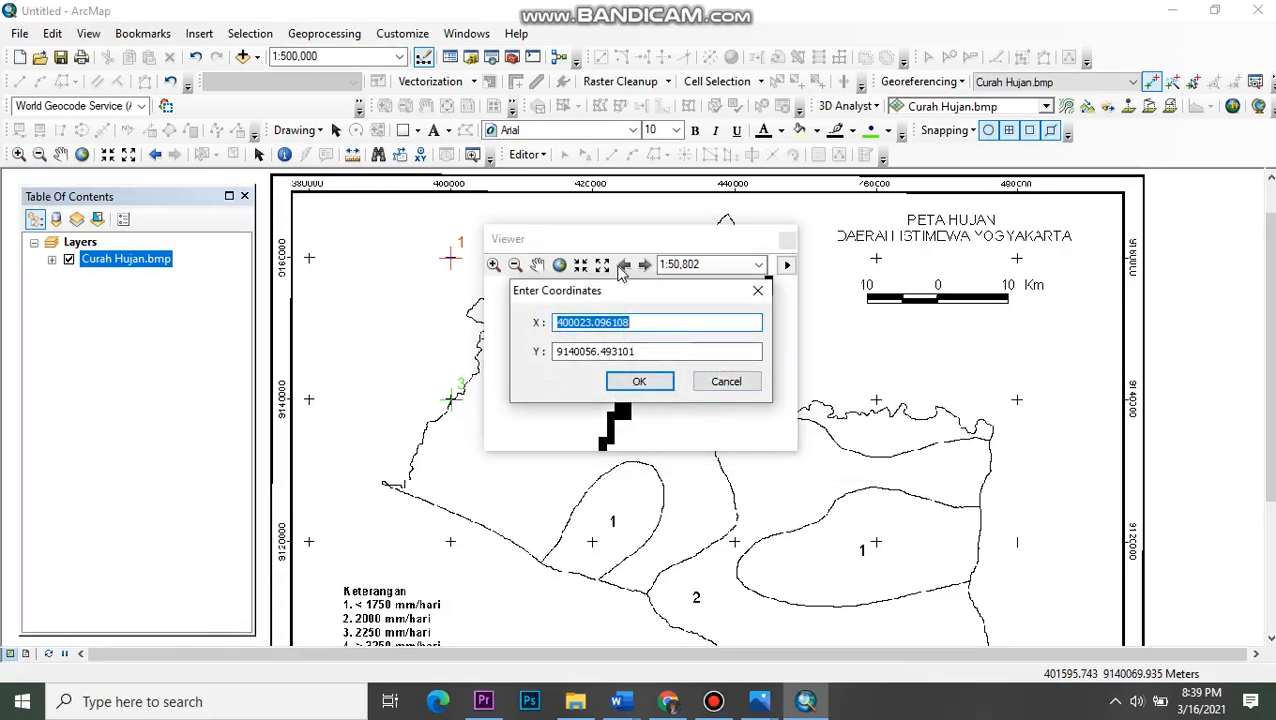
pyautogui.click(634, 381)
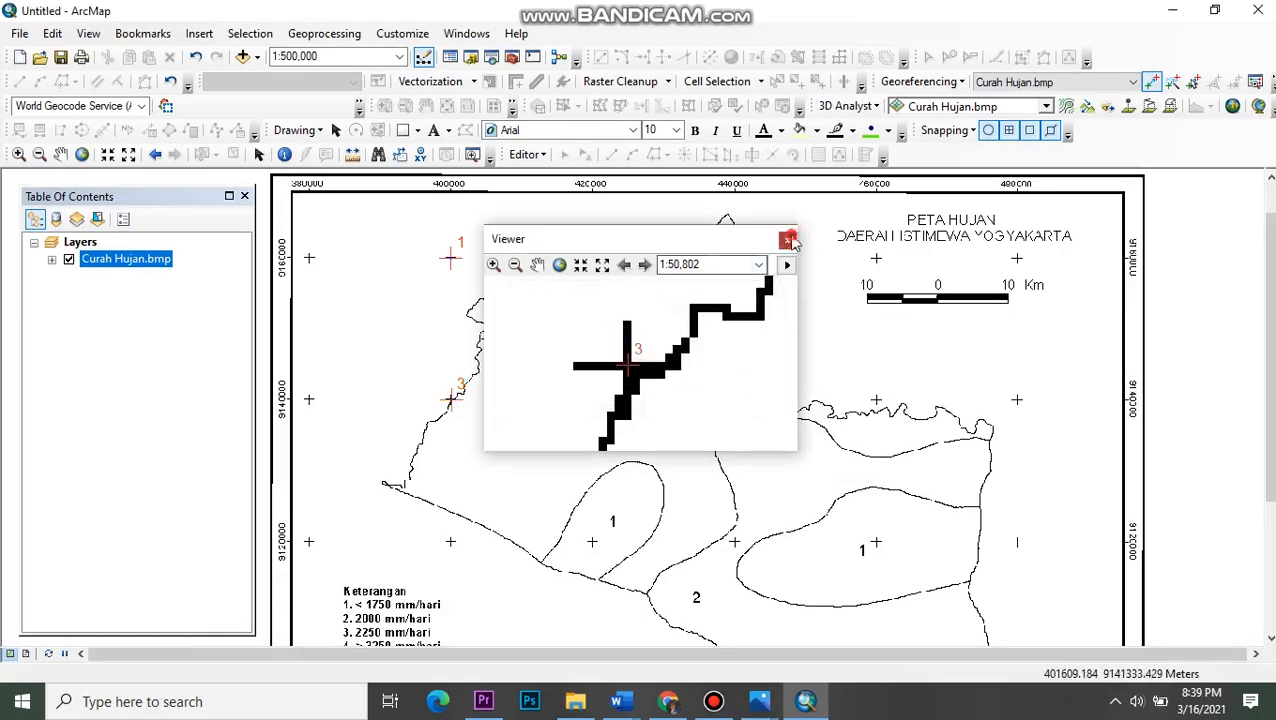
pyautogui.click(787, 241)
# - Add control point 4 at the 420000, 9140000 grid cross in a magnified view and assign its X and Y coordinates
pyautogui.click(472, 156)
pyautogui.moveTo(584, 392); pyautogui.dragTo(602, 408)
pyautogui.click(1152, 82)
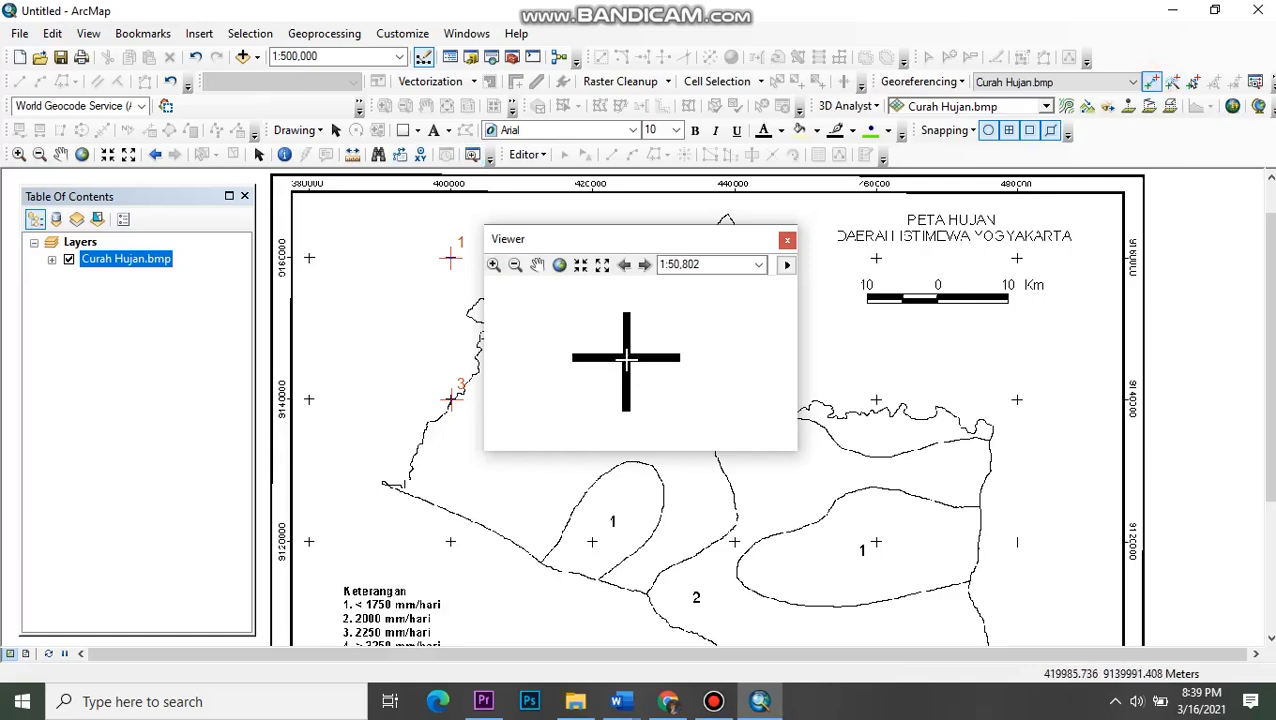
pyautogui.rightClick(627, 357)
pyautogui.click(650, 368)
pyautogui.click(641, 382)
pyautogui.click(788, 239)
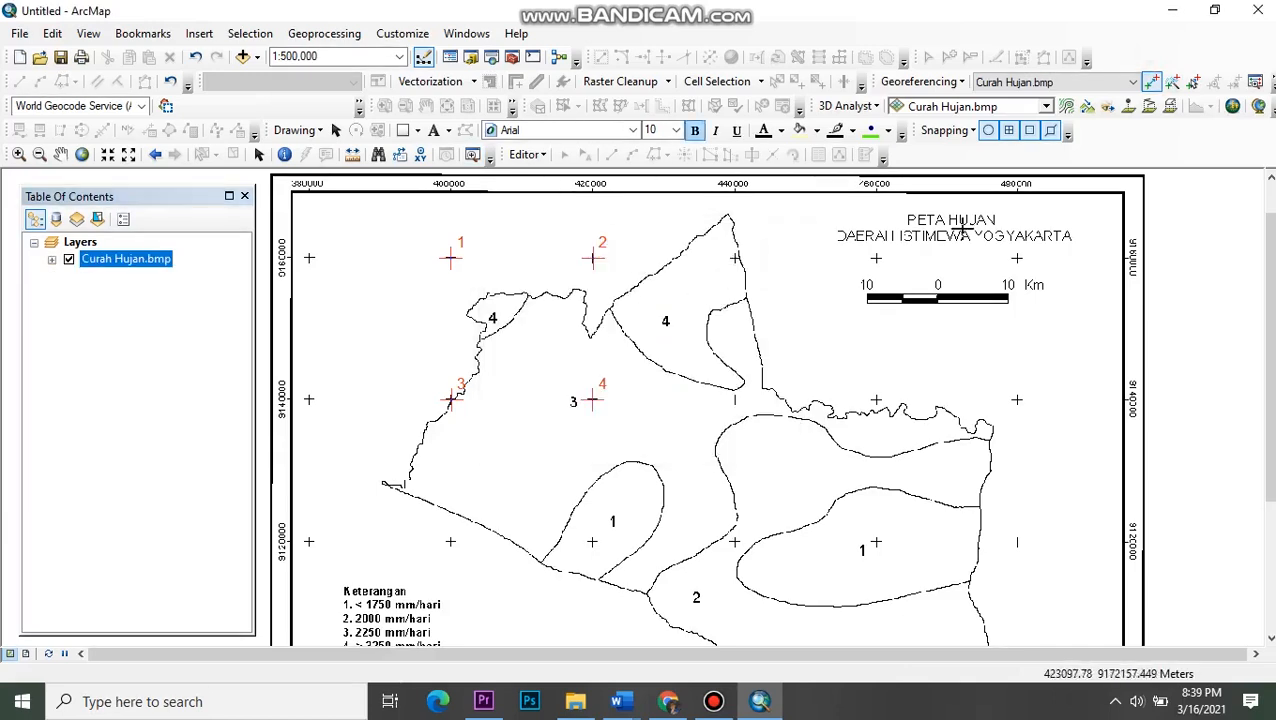
# - Update the georeferencing of Curah Hujan.bmp with the four control points
pyautogui.click(922, 81)
pyautogui.click(962, 102)
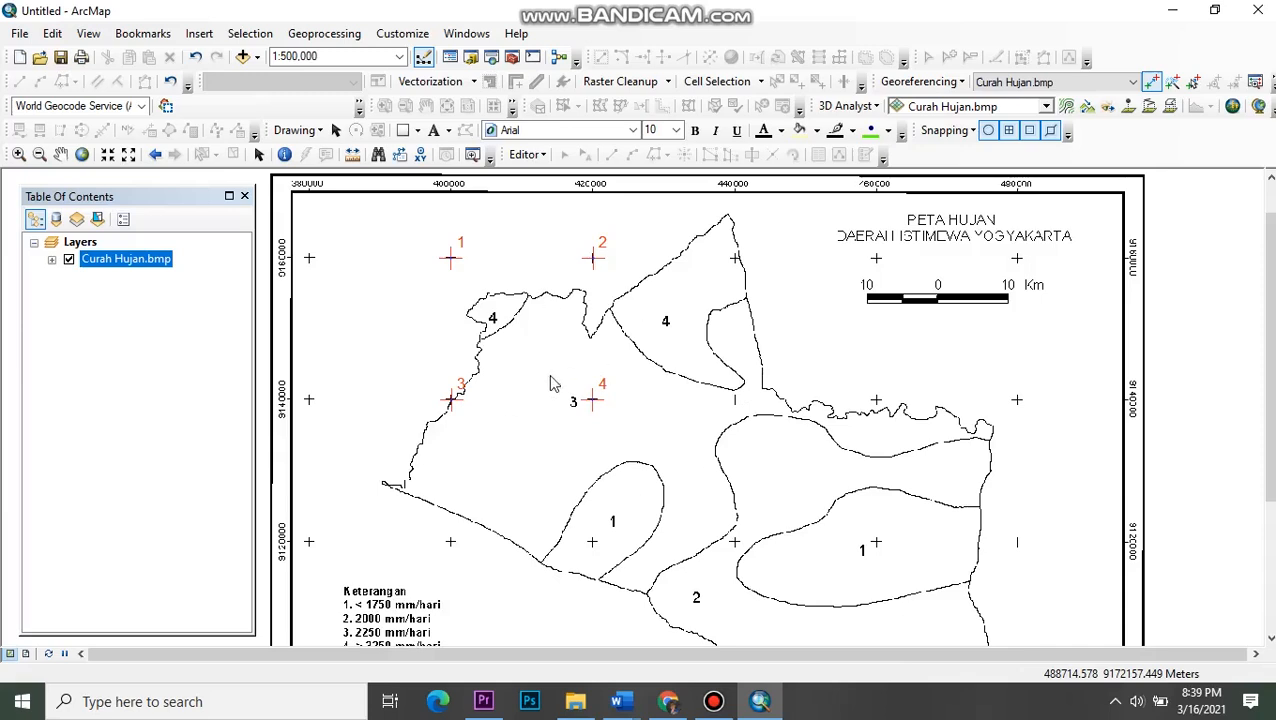
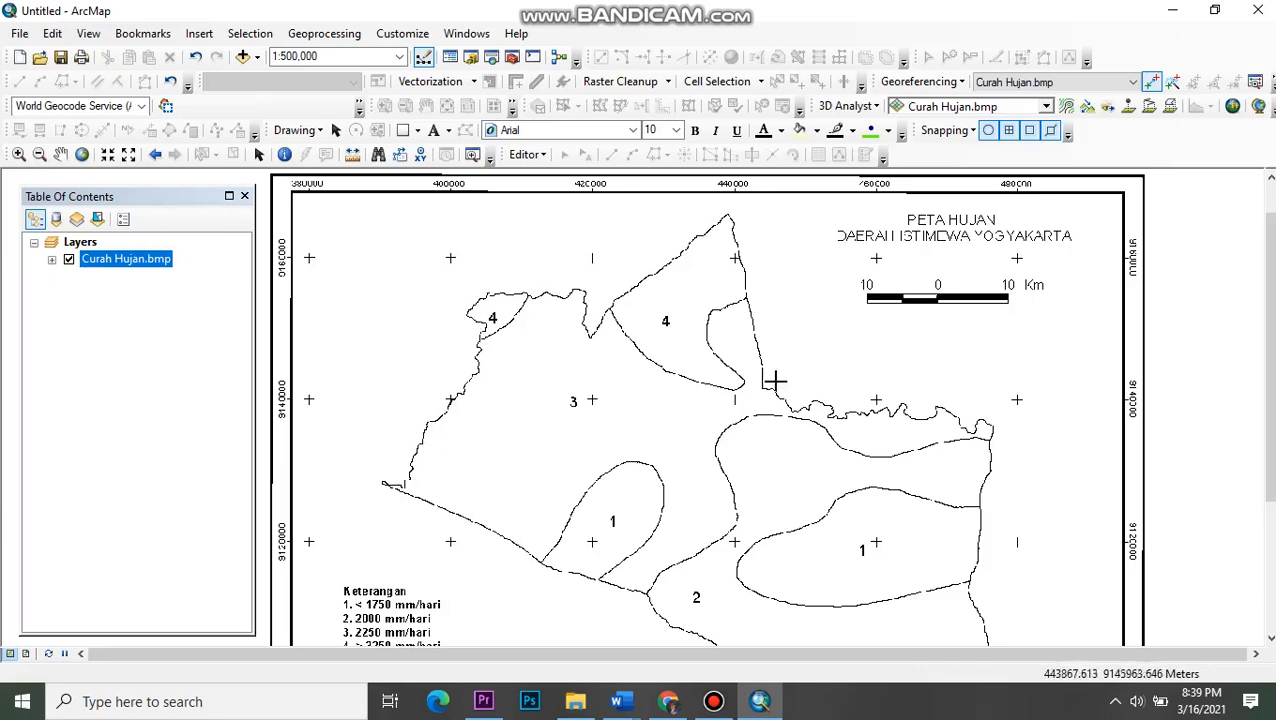
pyautogui.moveTo(662, 517); pyautogui.dragTo(690, 395)
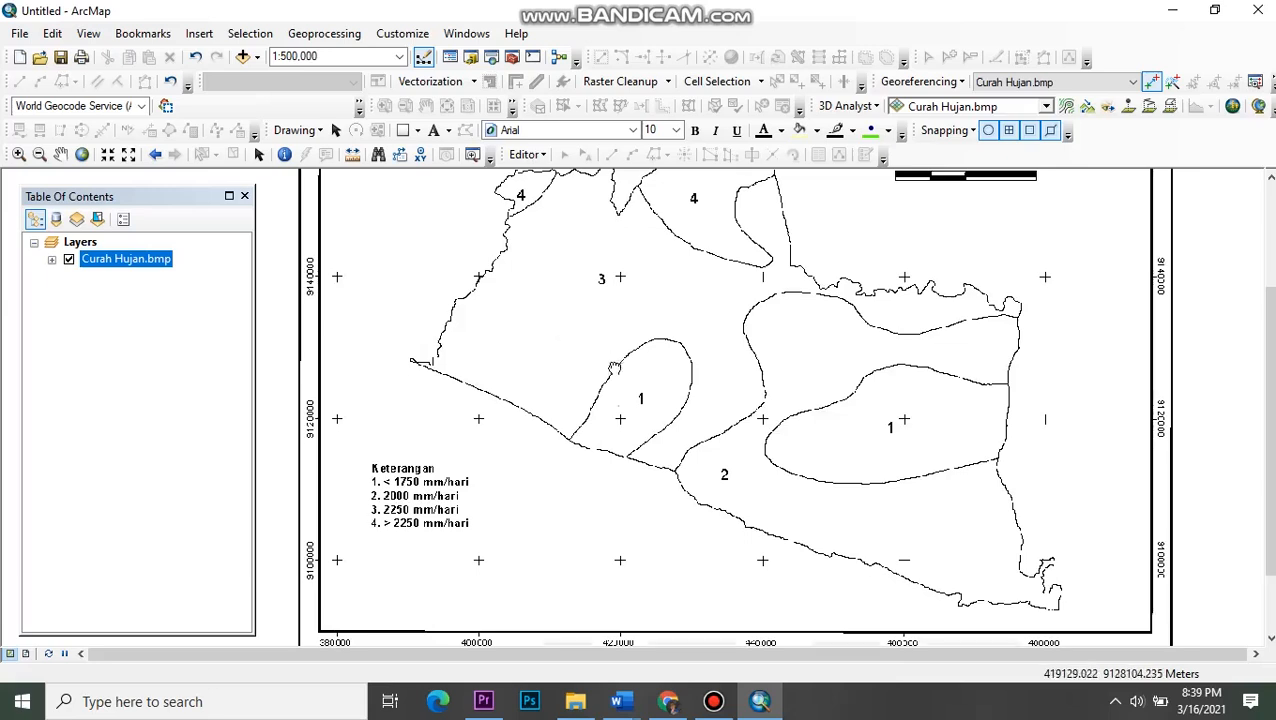
pyautogui.moveTo(618, 415); pyautogui.dragTo(618, 507)
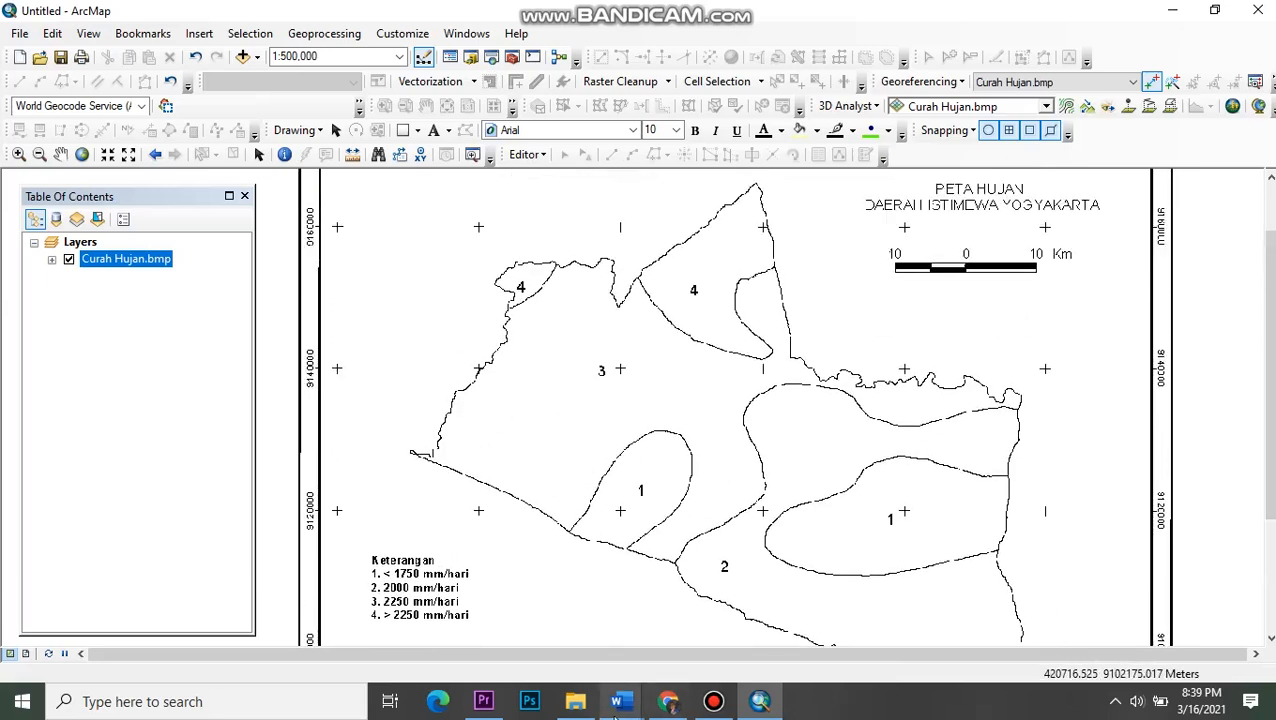
# - Switch to File Explorer and copy the seven Batas files, from Batas.cpg through Batas.shx, in the YOGYAKARTA folder
pyautogui.moveTo(616, 712)
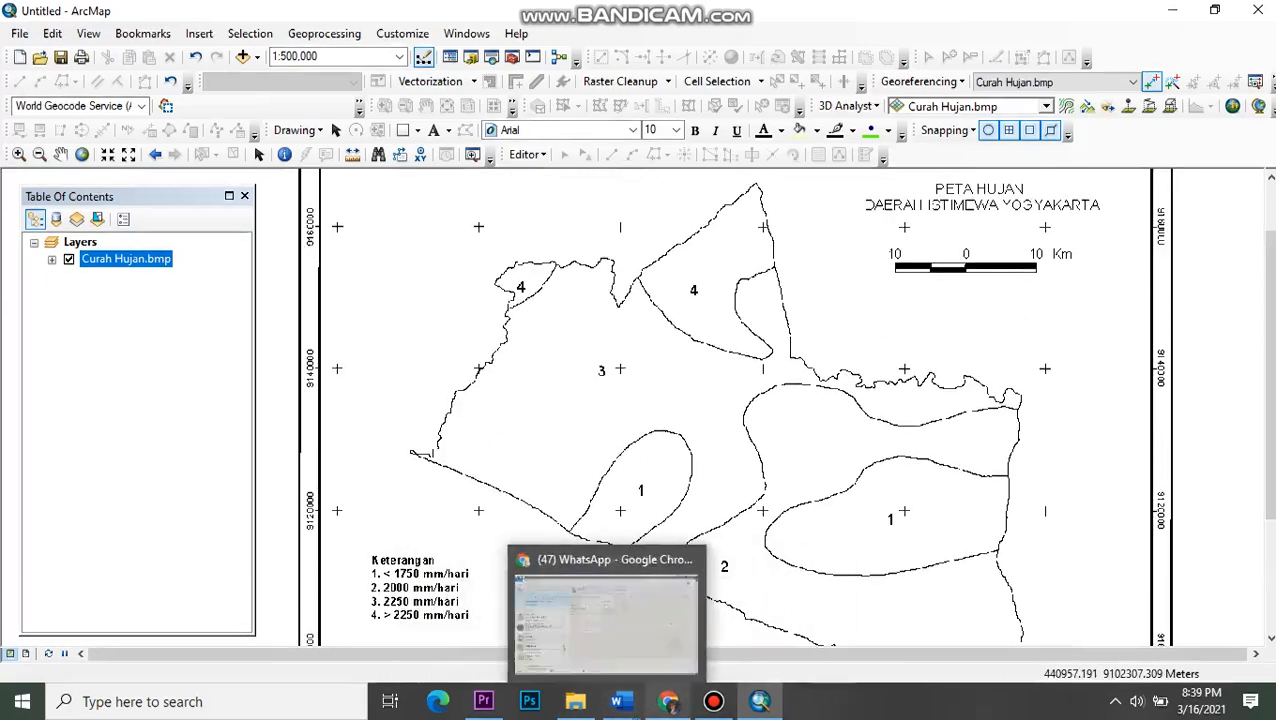
pyautogui.click(575, 705)
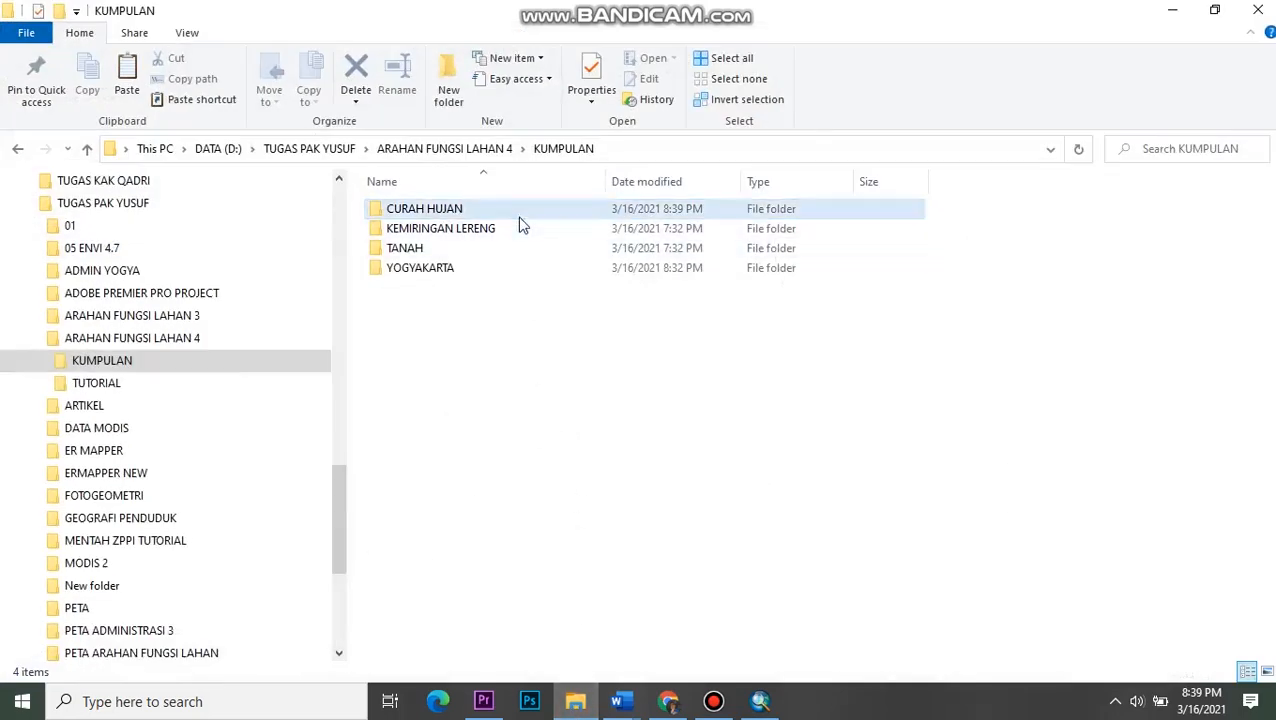
pyautogui.click(538, 270)
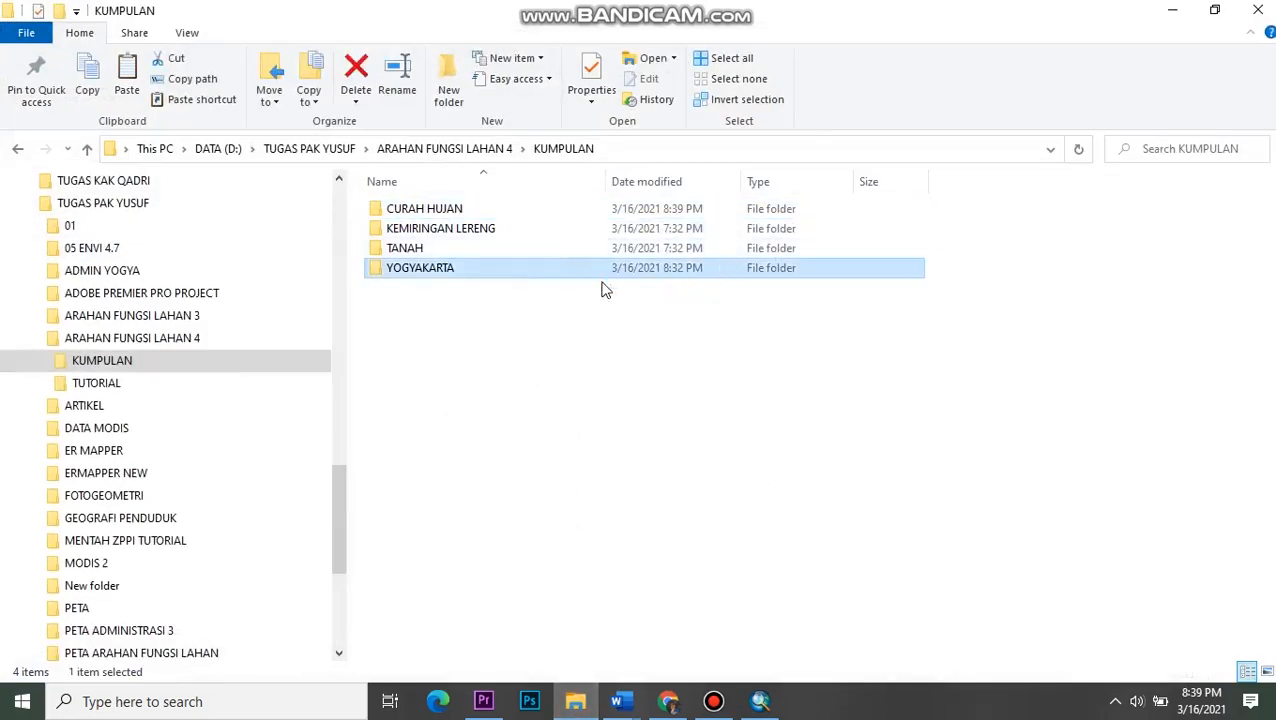
pyautogui.doubleClick(547, 275)
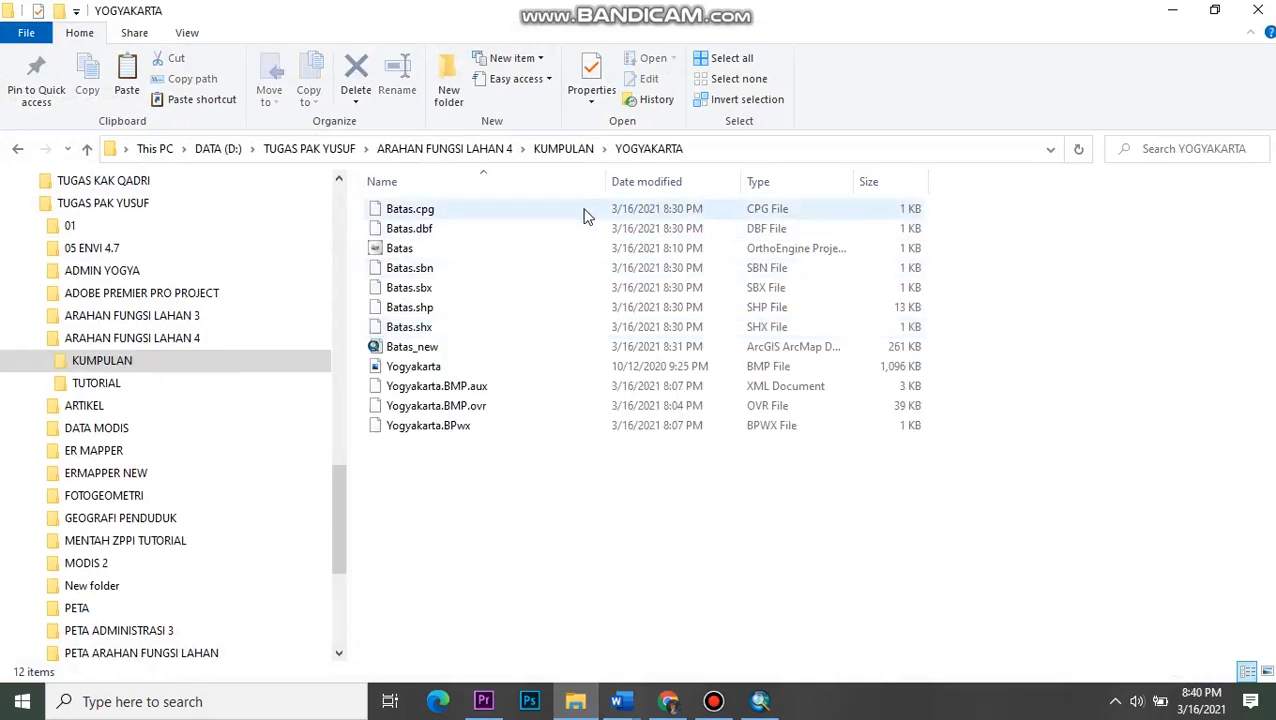
pyautogui.click(588, 210)
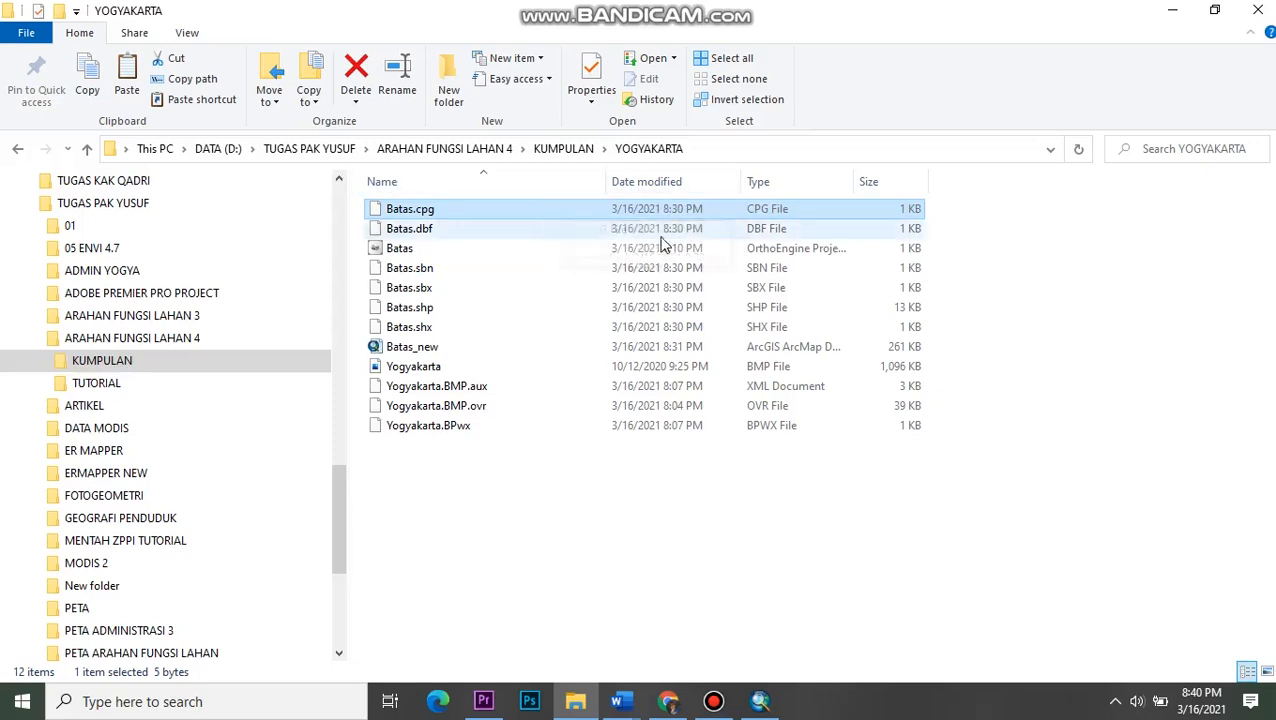
pyautogui.keyDown('shift'); pyautogui.click(530, 333); pyautogui.keyUp('shift')
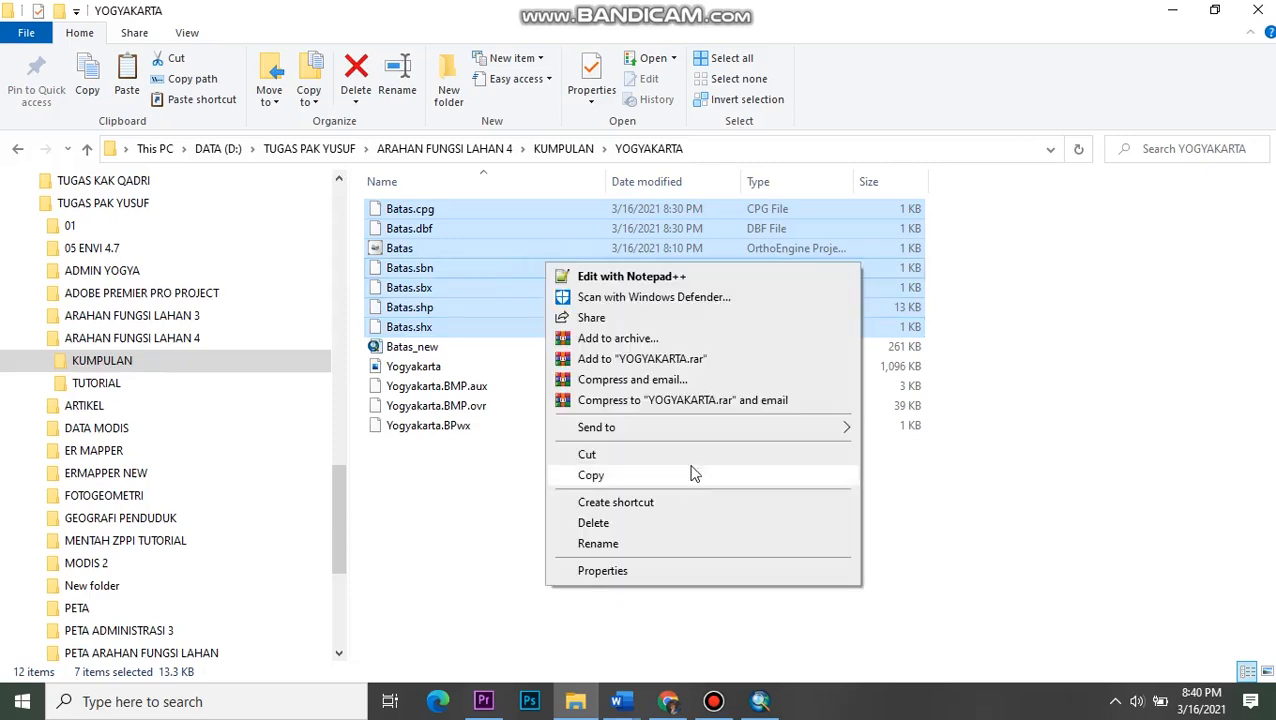
pyautogui.click(692, 476)
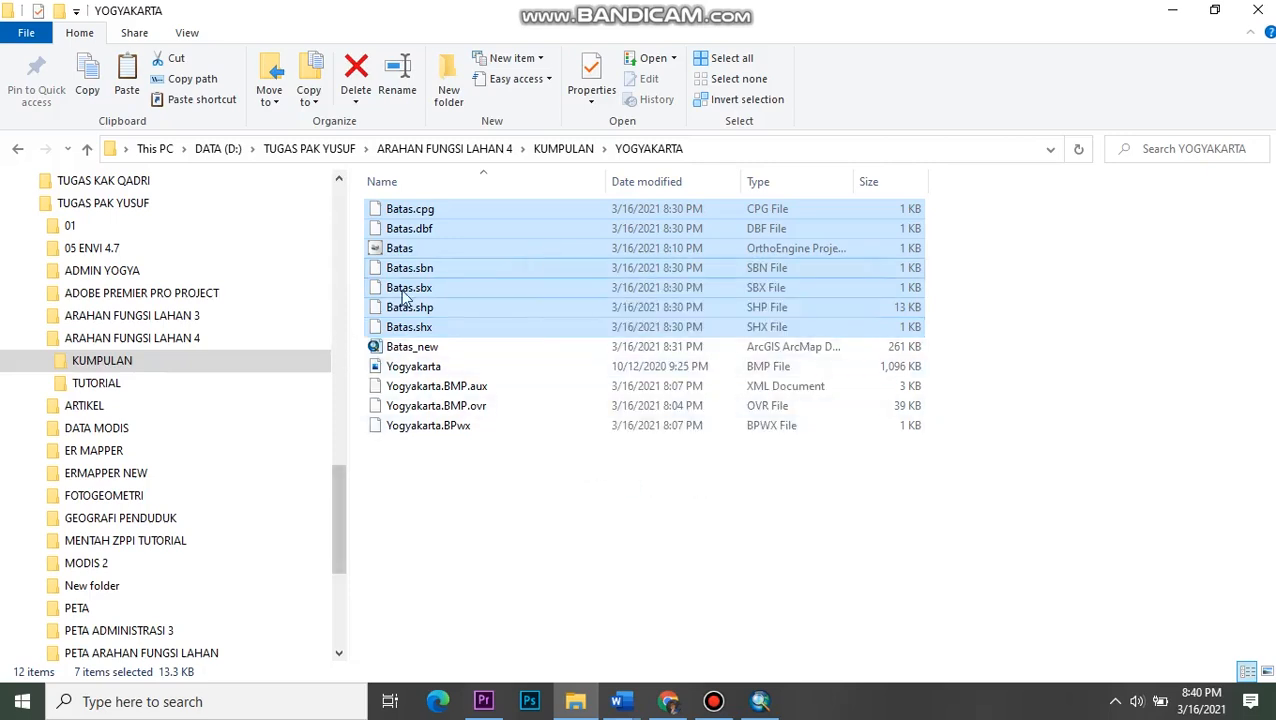
# - Paste the copied Batas files into the CURAH HUJAN folder and shrink the file window so the map shows beside it
pyautogui.click(565, 150)
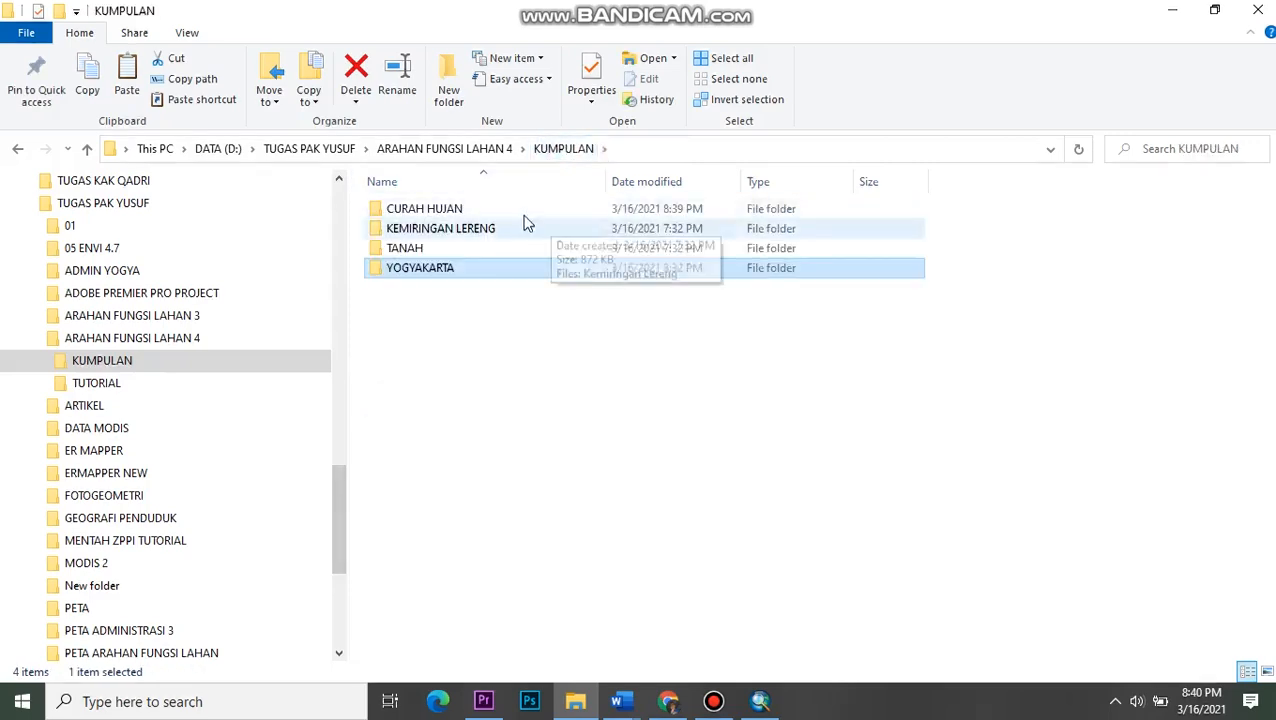
pyautogui.doubleClick(527, 212)
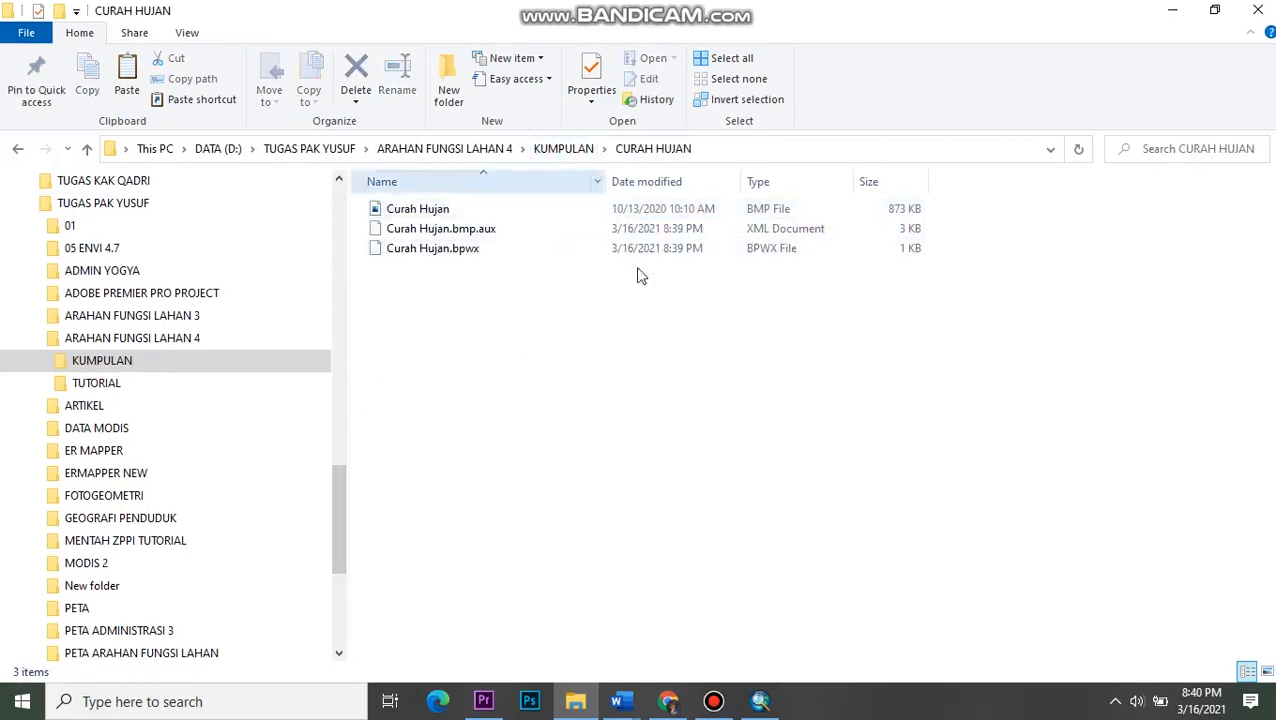
pyautogui.rightClick(588, 378)
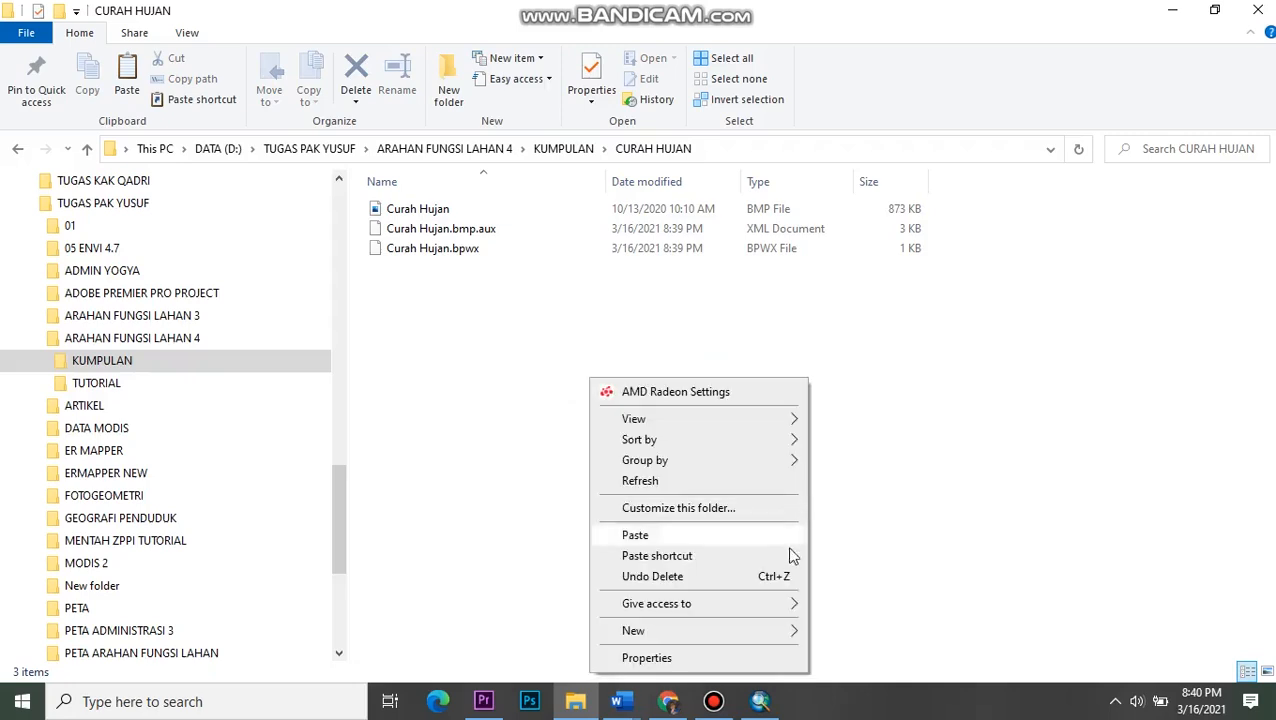
pyautogui.click(698, 533)
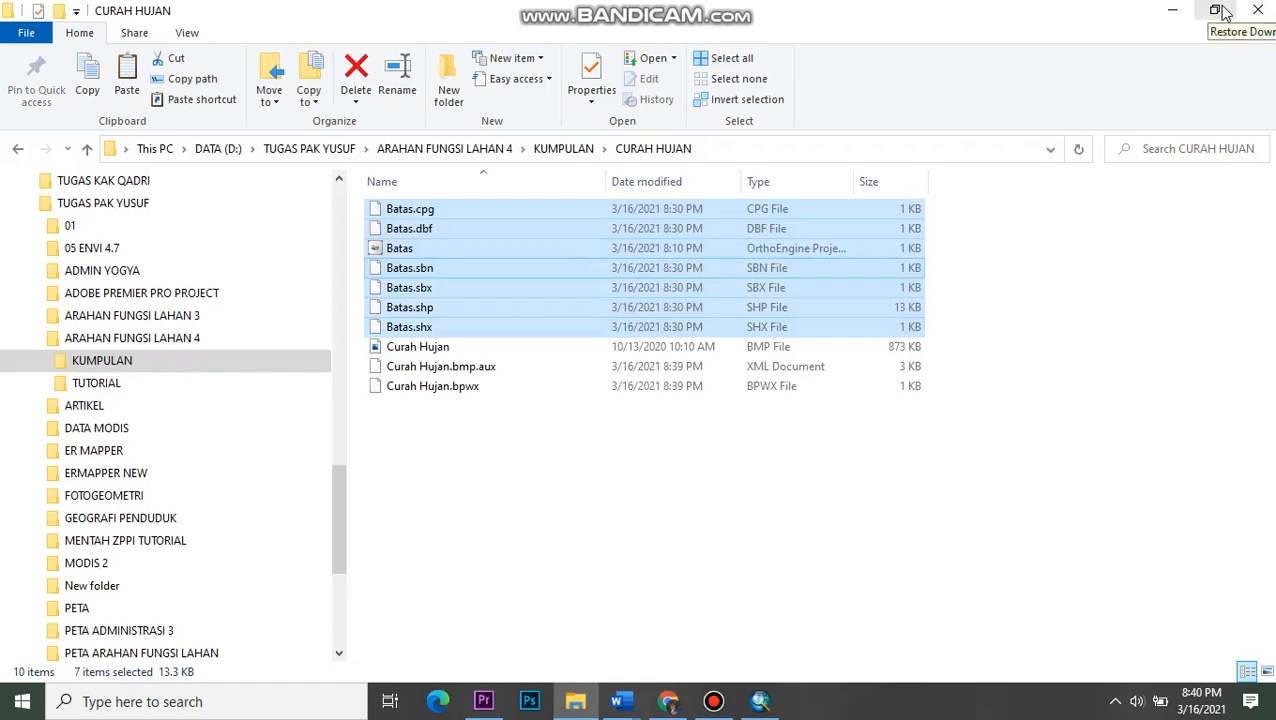
pyautogui.click(1222, 12)
pyautogui.moveTo(828, 127); pyautogui.dragTo(906, 98)
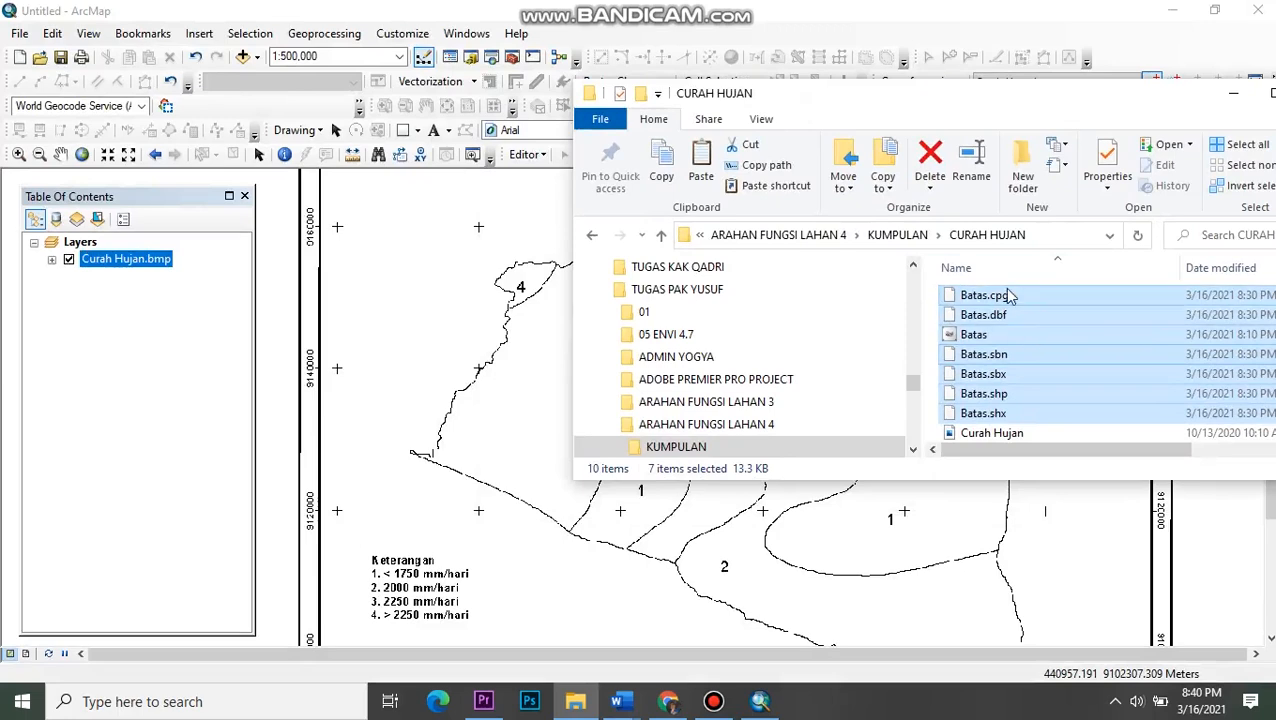
# - Try to move the seven misplaced Batas files from the 05 ENVI 4.7 folder into the KUMPULAN folder
pyautogui.moveTo(1013, 297); pyautogui.dragTo(1022, 348)
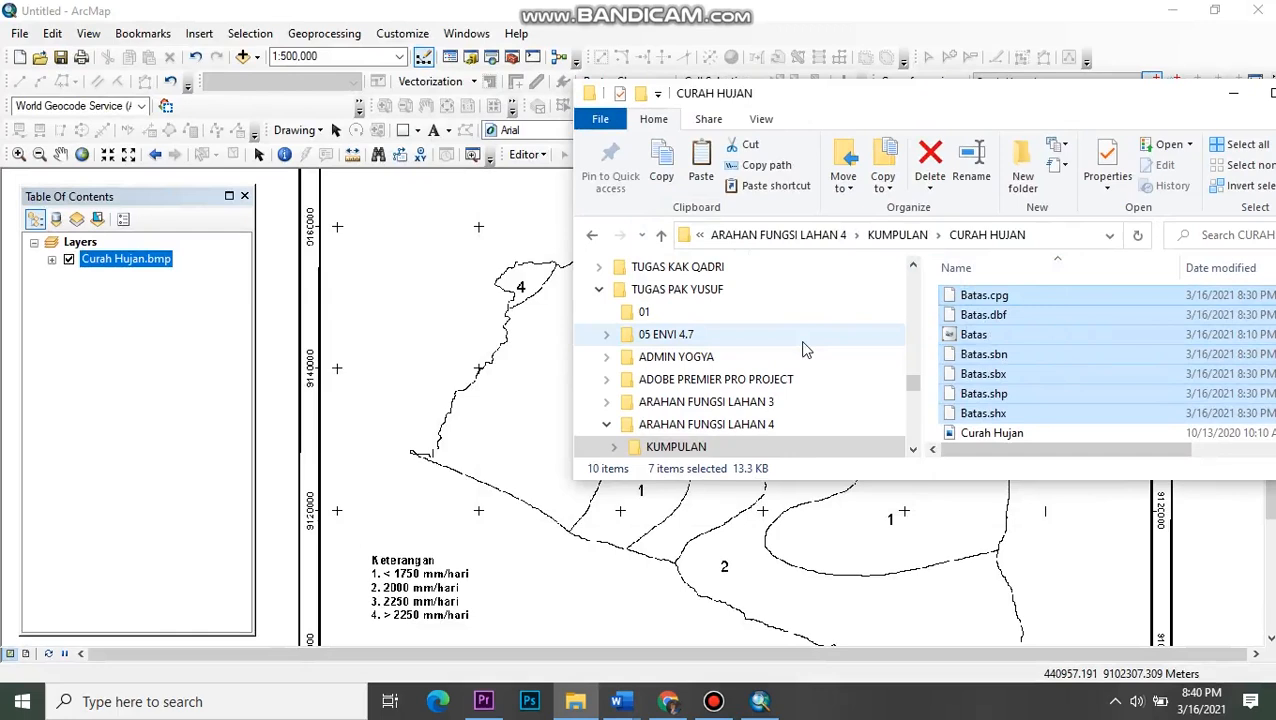
pyautogui.click(718, 340)
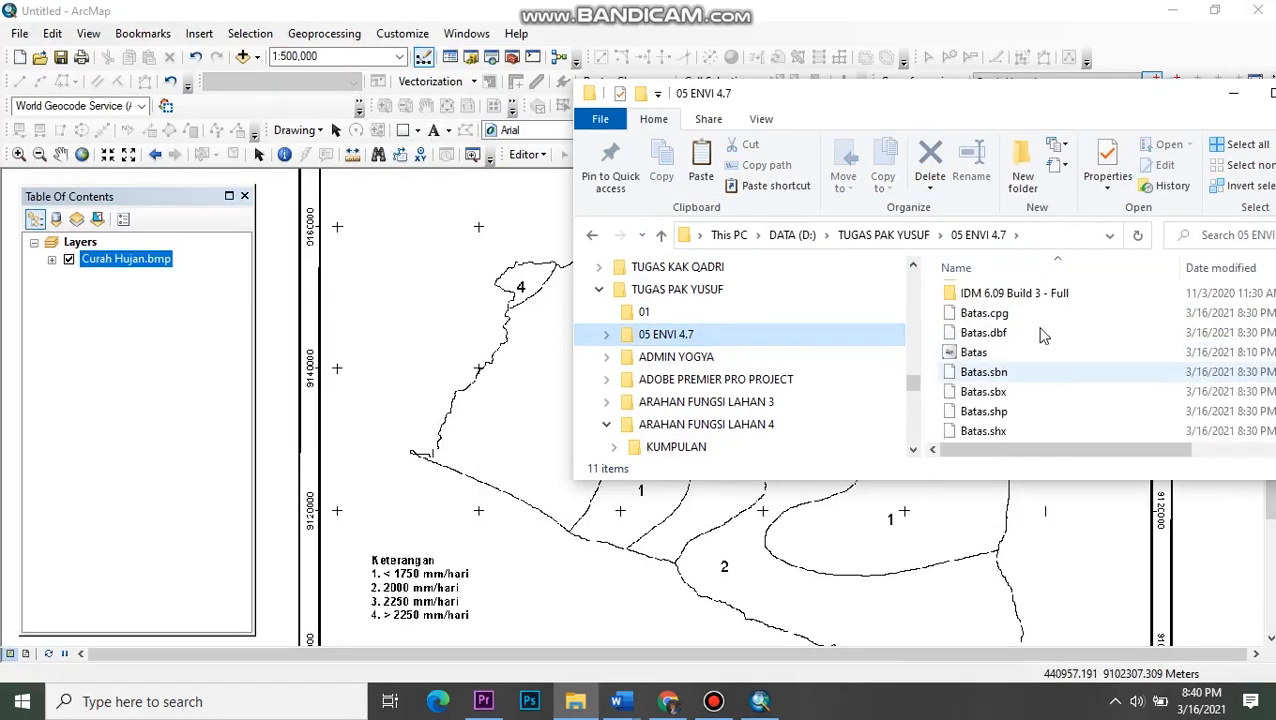
pyautogui.click(1040, 333)
pyautogui.scroll(-1, 1040, 330)
pyautogui.scroll(1, 1040, 330)
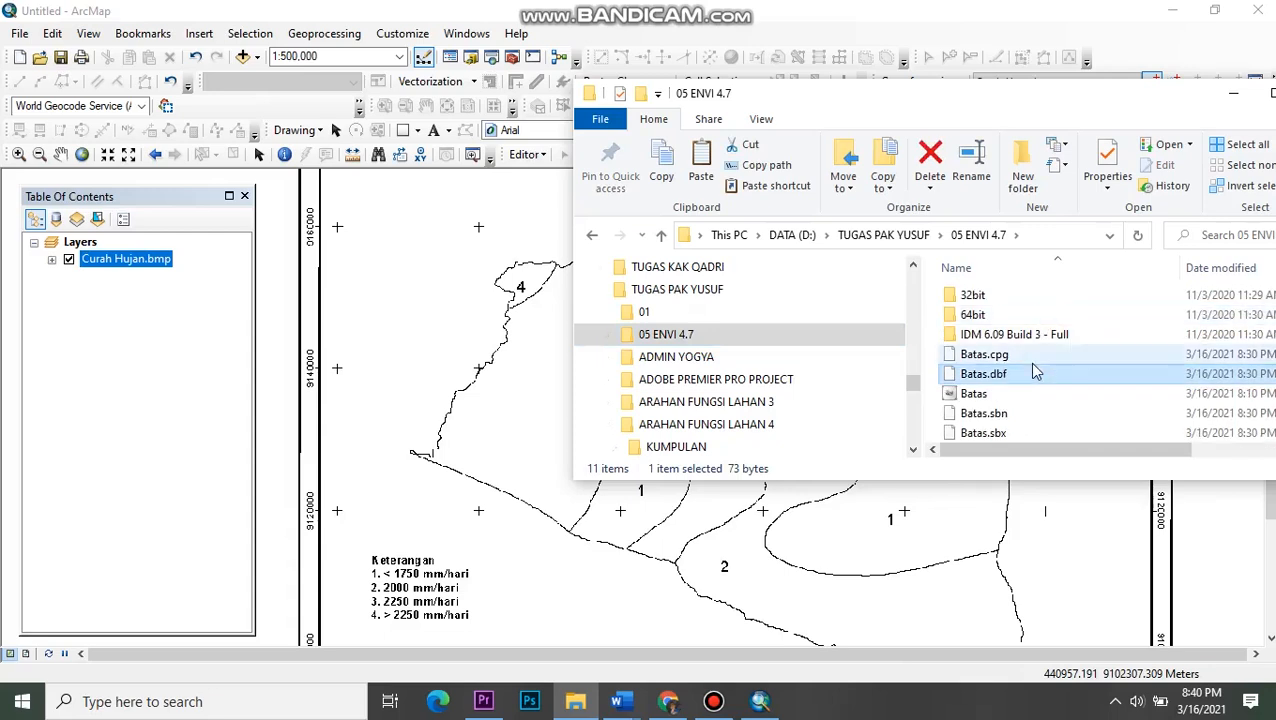
pyautogui.press('Up')
pyautogui.scroll(-1, 1058, 428)
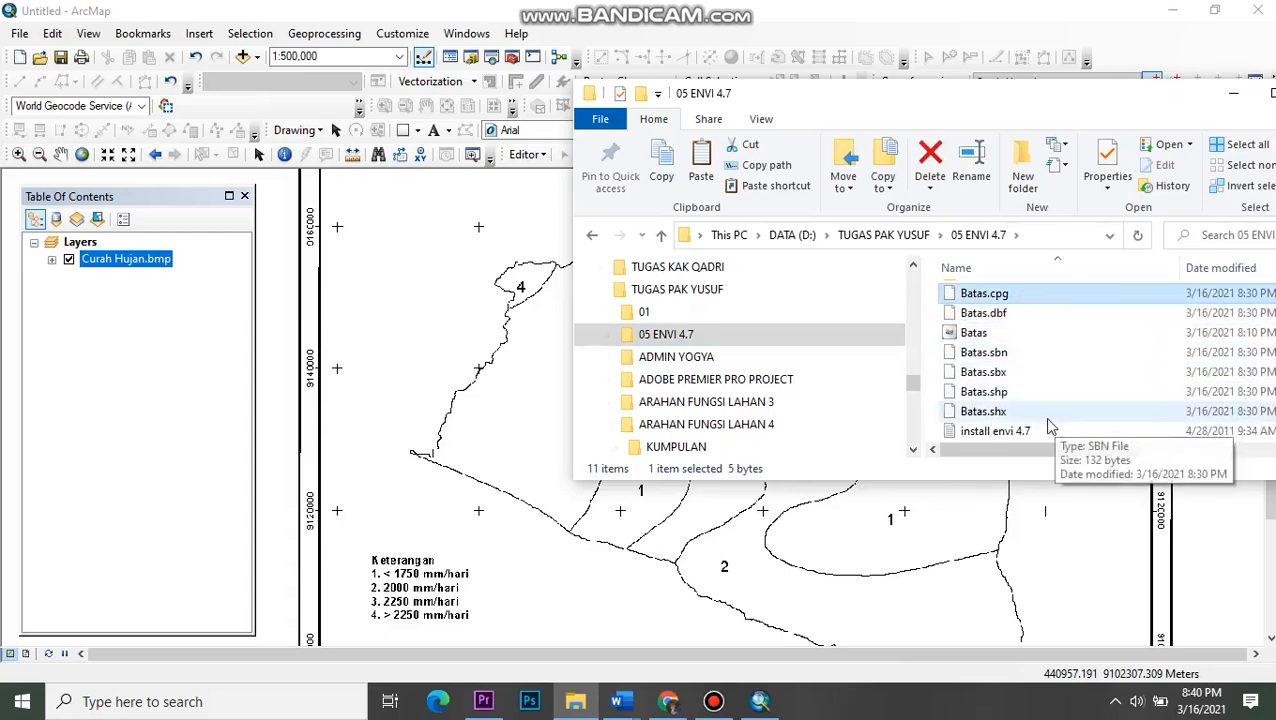
pyautogui.keyDown('shift'); pyautogui.click(990, 411); pyautogui.keyUp('shift')
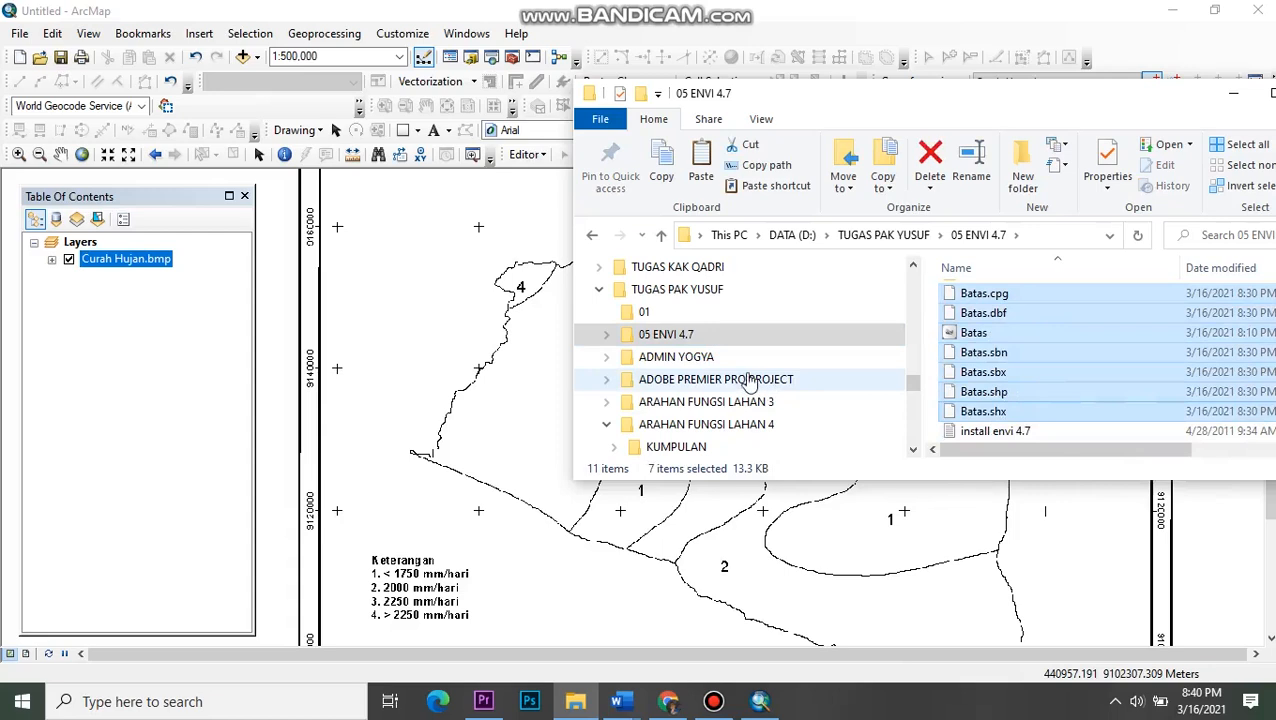
pyautogui.moveTo(985, 392); pyautogui.dragTo(698, 451)
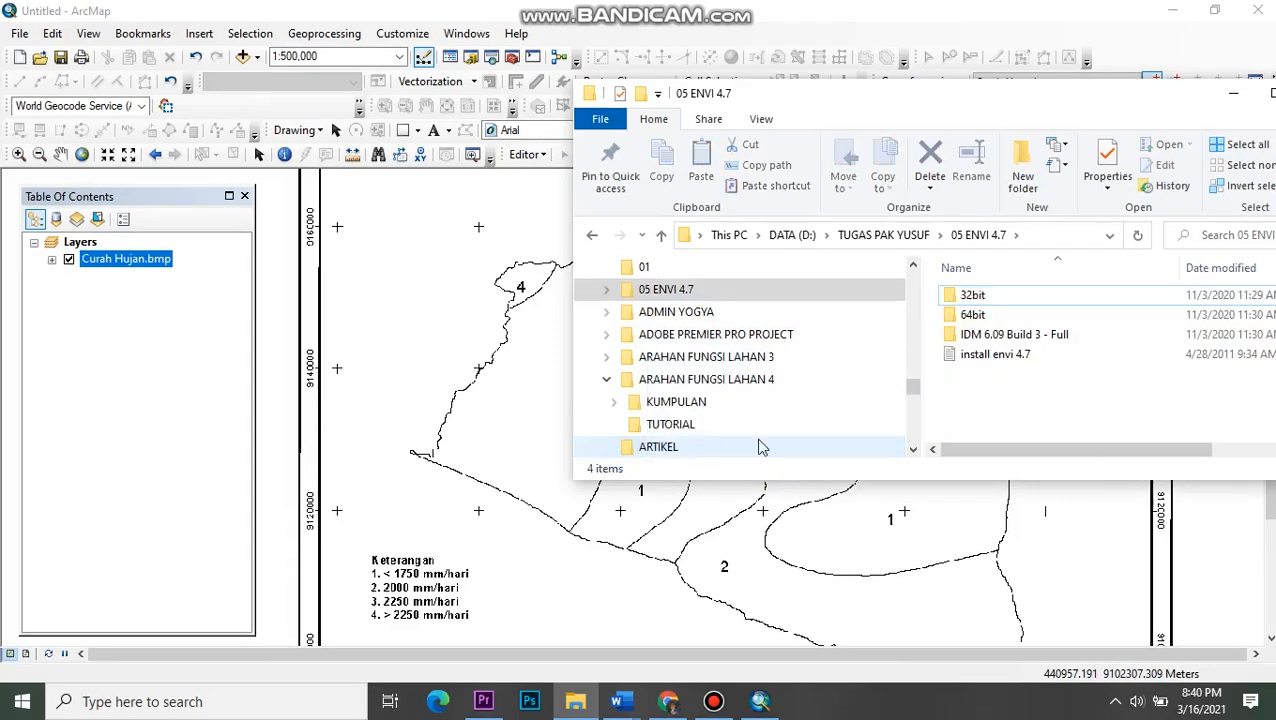
# - Move the seven Batas files from the ARTIKEL folder into the KUMPULAN folder
pyautogui.click(688, 447)
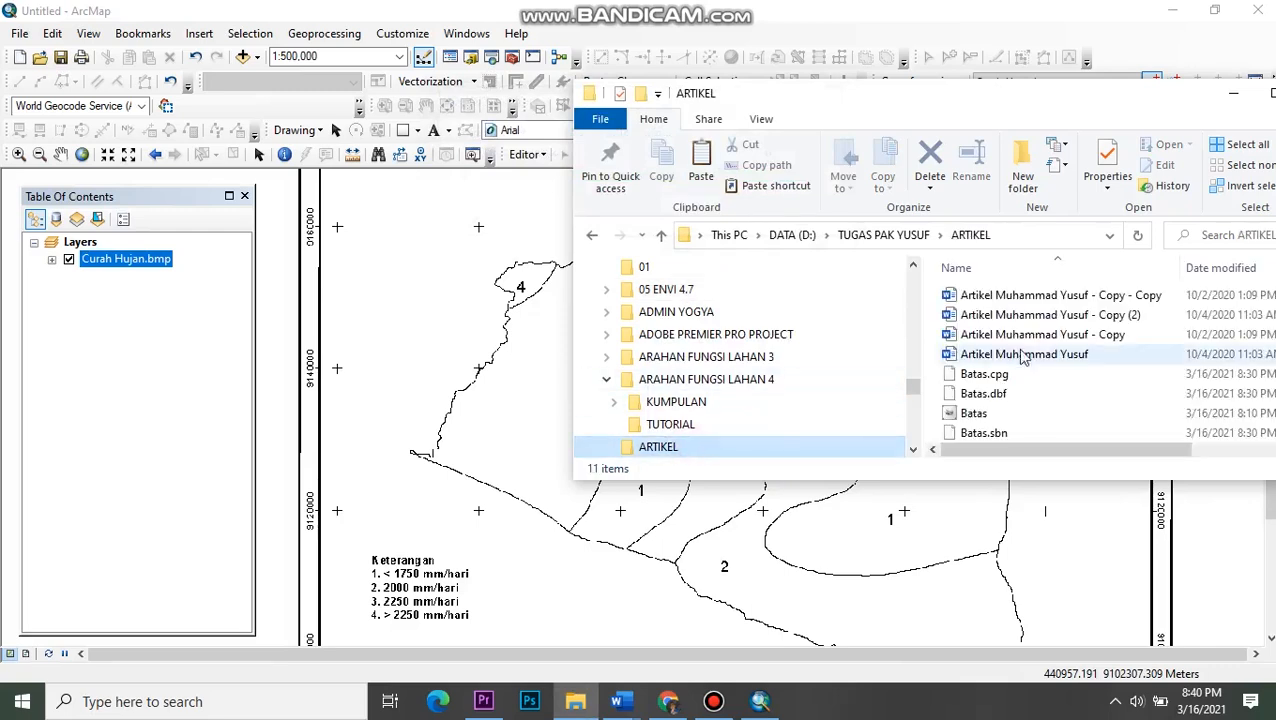
pyautogui.click(1030, 315)
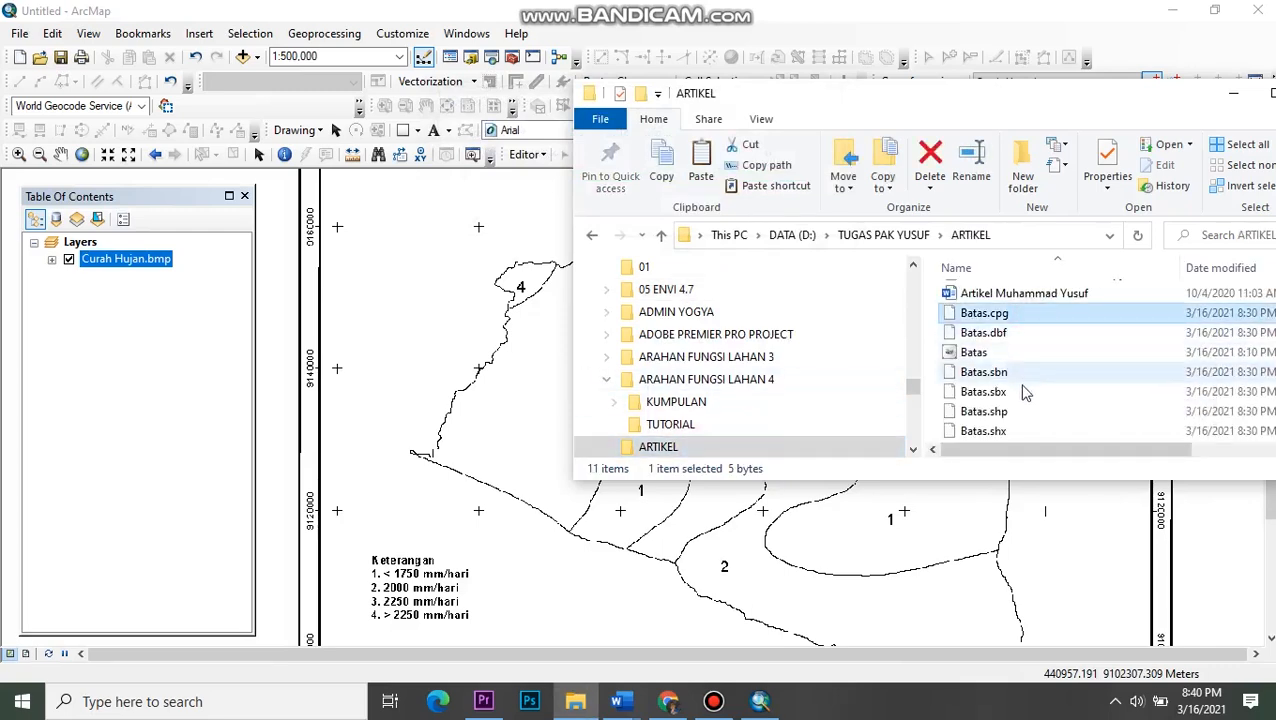
pyautogui.keyDown('shift'); pyautogui.click(1007, 433); pyautogui.keyUp('shift')
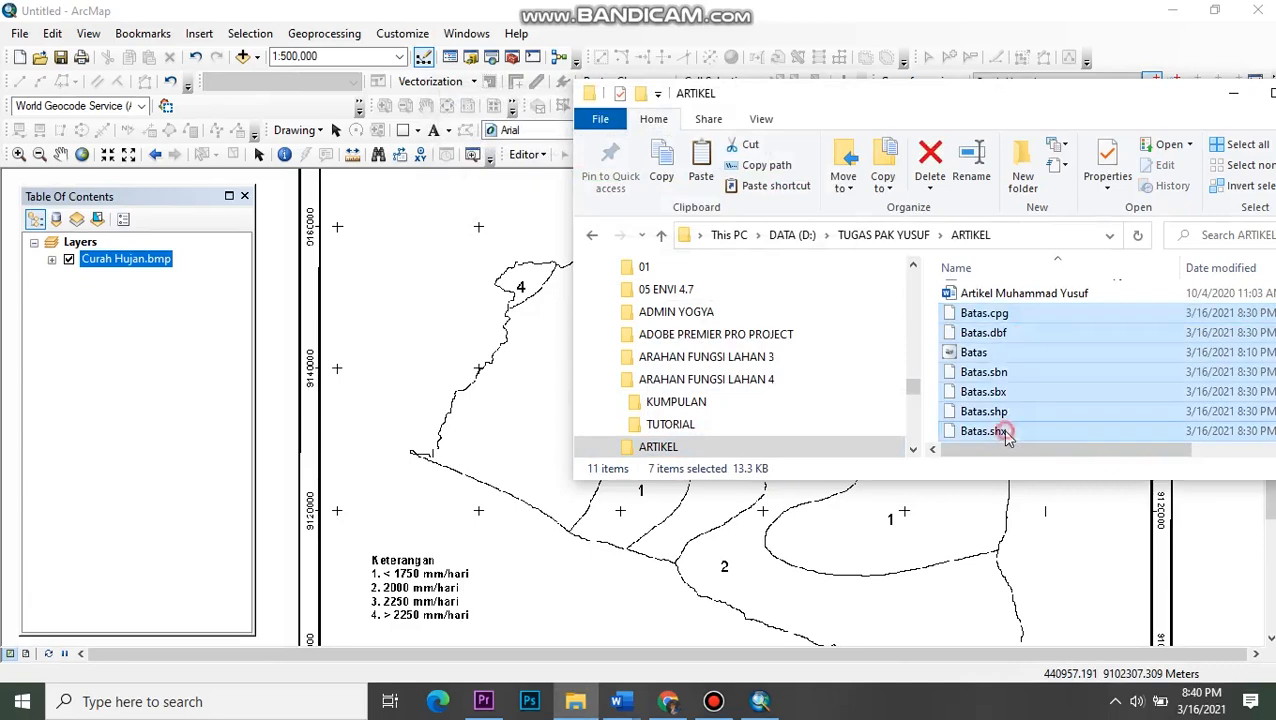
pyautogui.moveTo(994, 372); pyautogui.dragTo(690, 402)
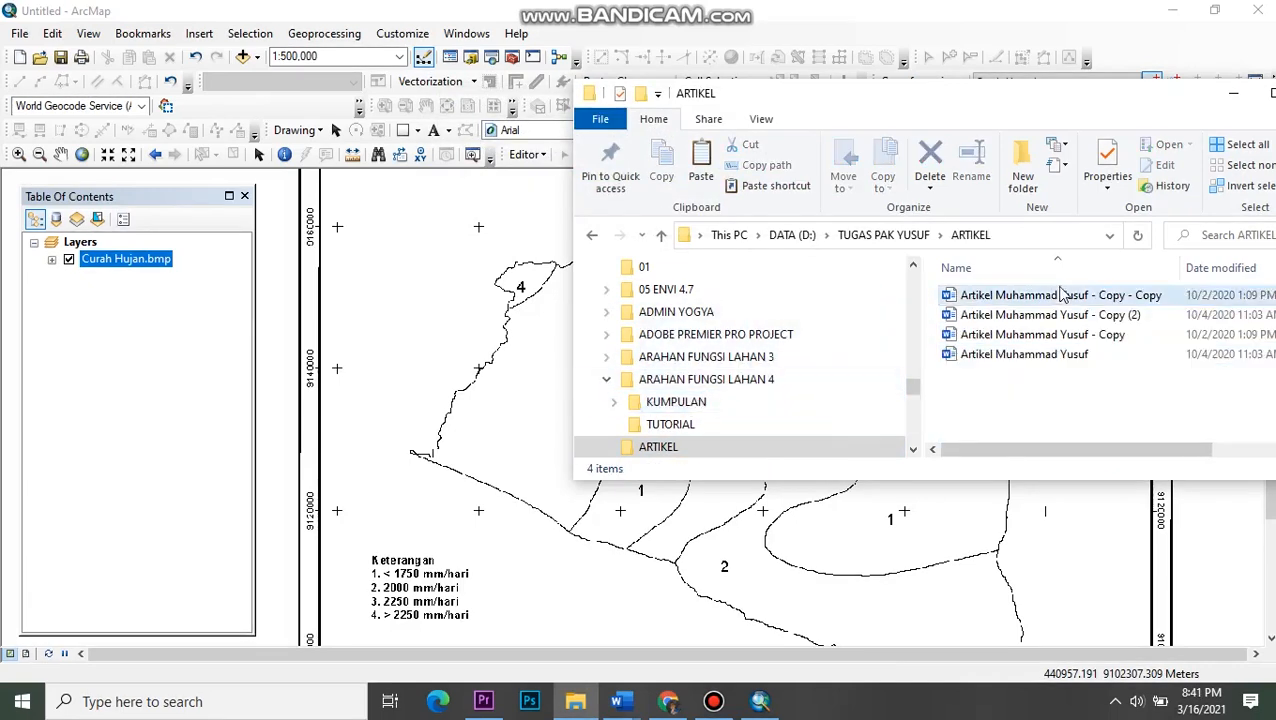
# - Move the seven Batas files from the KUMPULAN folder into its CURAH HUJAN subfolder
pyautogui.click(697, 401)
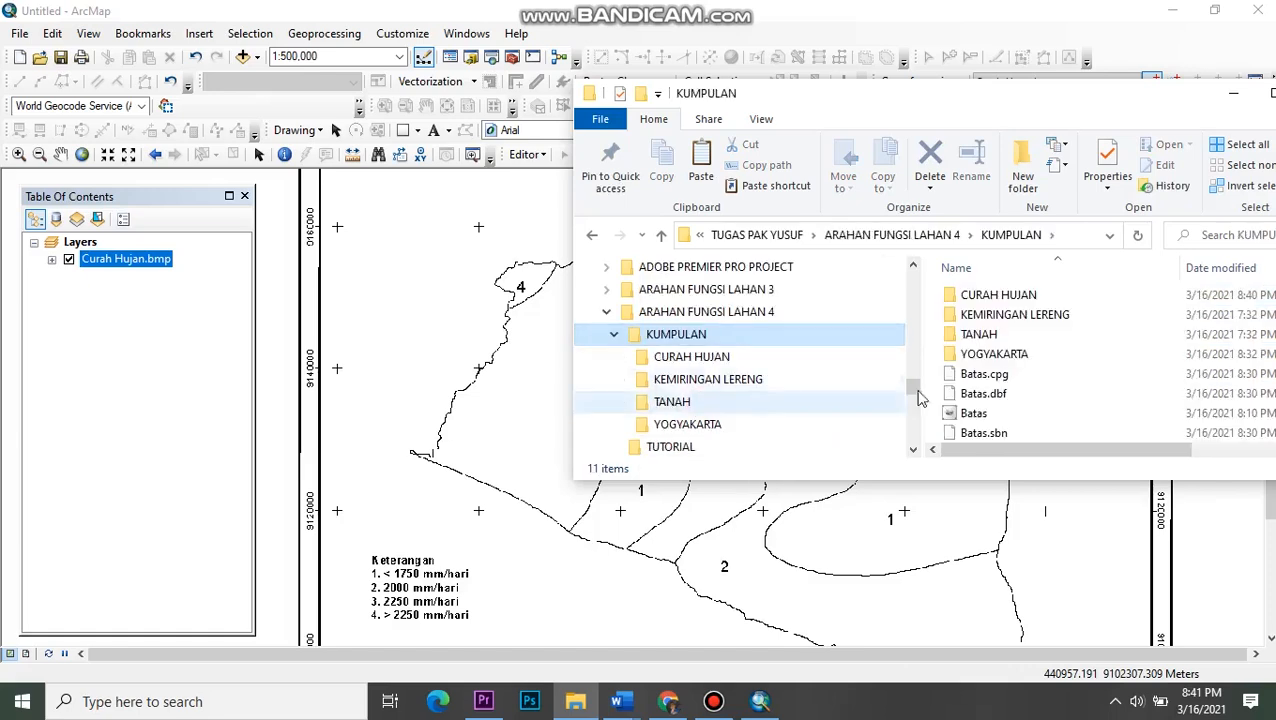
pyautogui.click(1030, 376)
pyautogui.scroll(-1, 1028, 420)
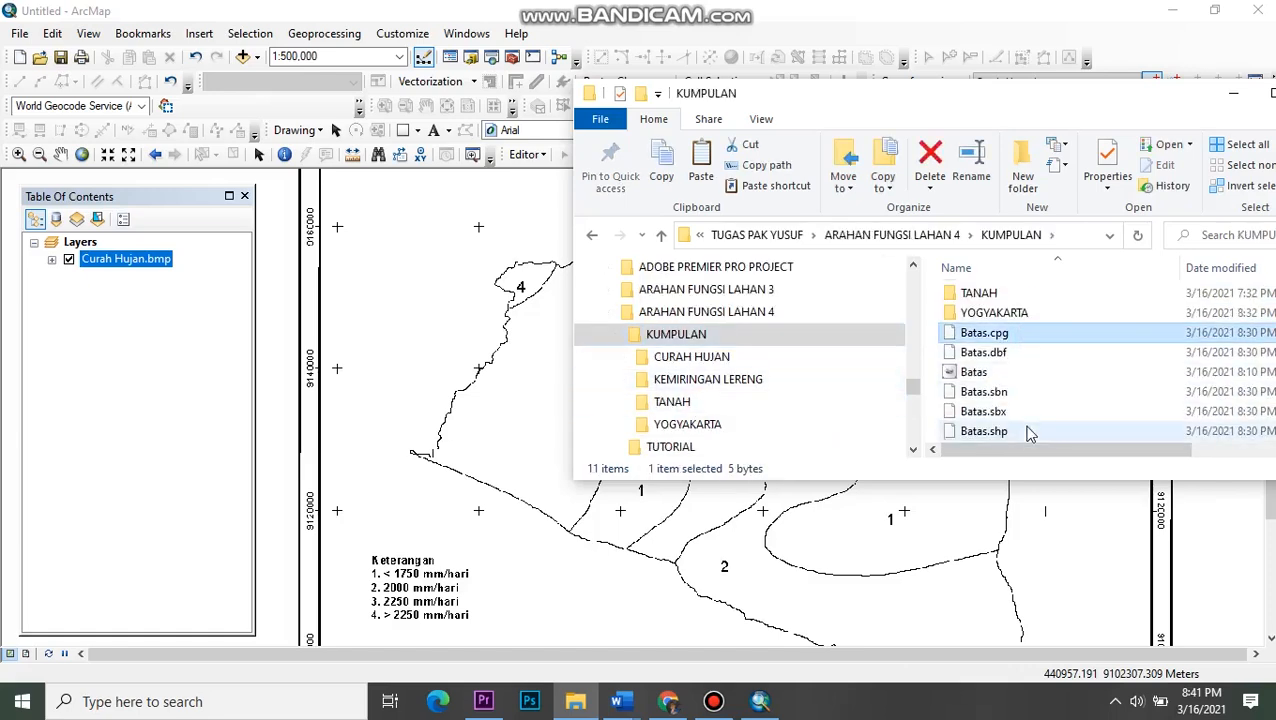
pyautogui.keyDown('shift'); pyautogui.click(1014, 430); pyautogui.keyUp('shift')
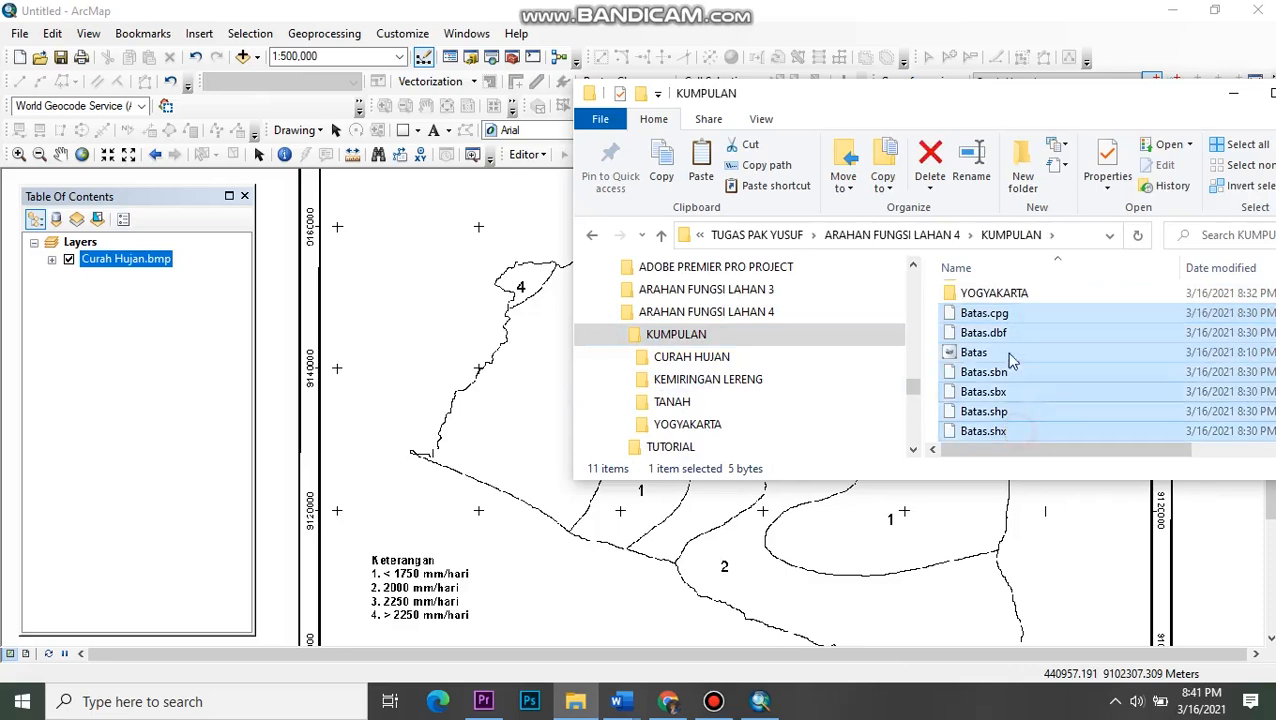
pyautogui.scroll(1, 1014, 425)
pyautogui.moveTo(1010, 391); pyautogui.dragTo(1034, 297)
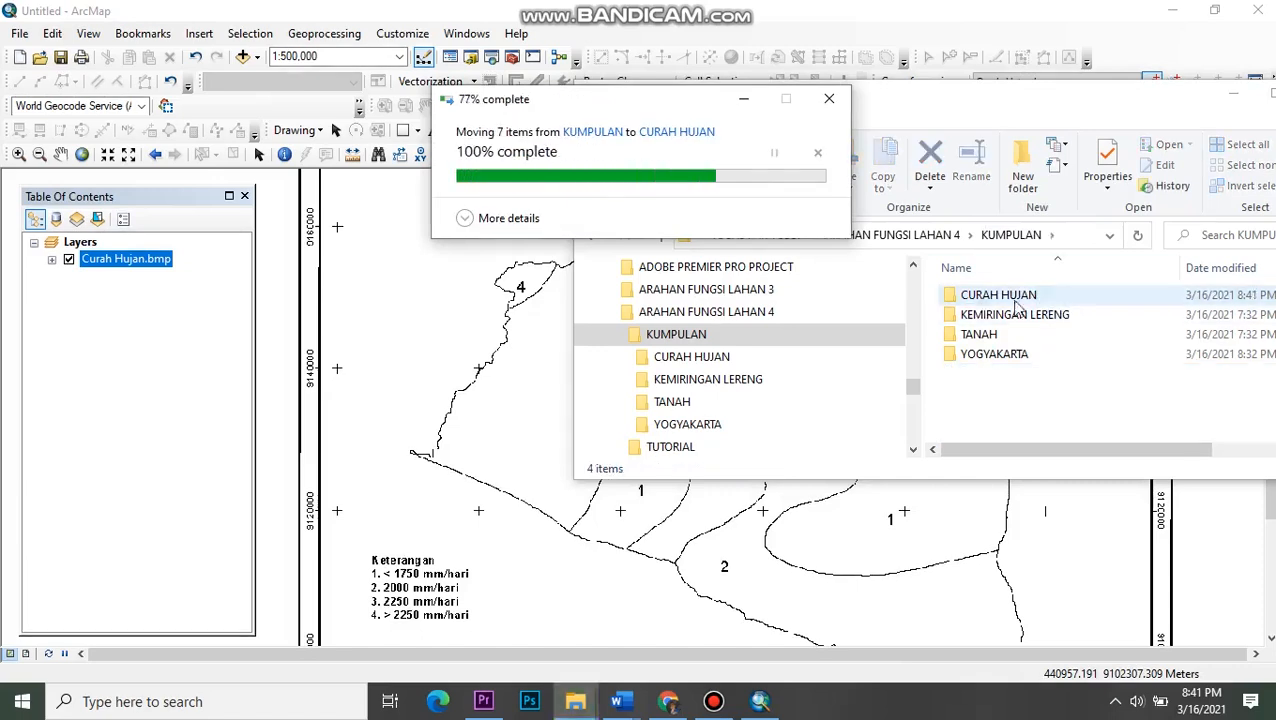
# - Add the seven Batas files from the CURAH HUJAN folder to the map as a layer and minimize the file window
pyautogui.doubleClick(1038, 295)
pyautogui.scroll(-1, 1032, 340)
pyautogui.scroll(1, 1030, 332)
pyautogui.click(982, 294)
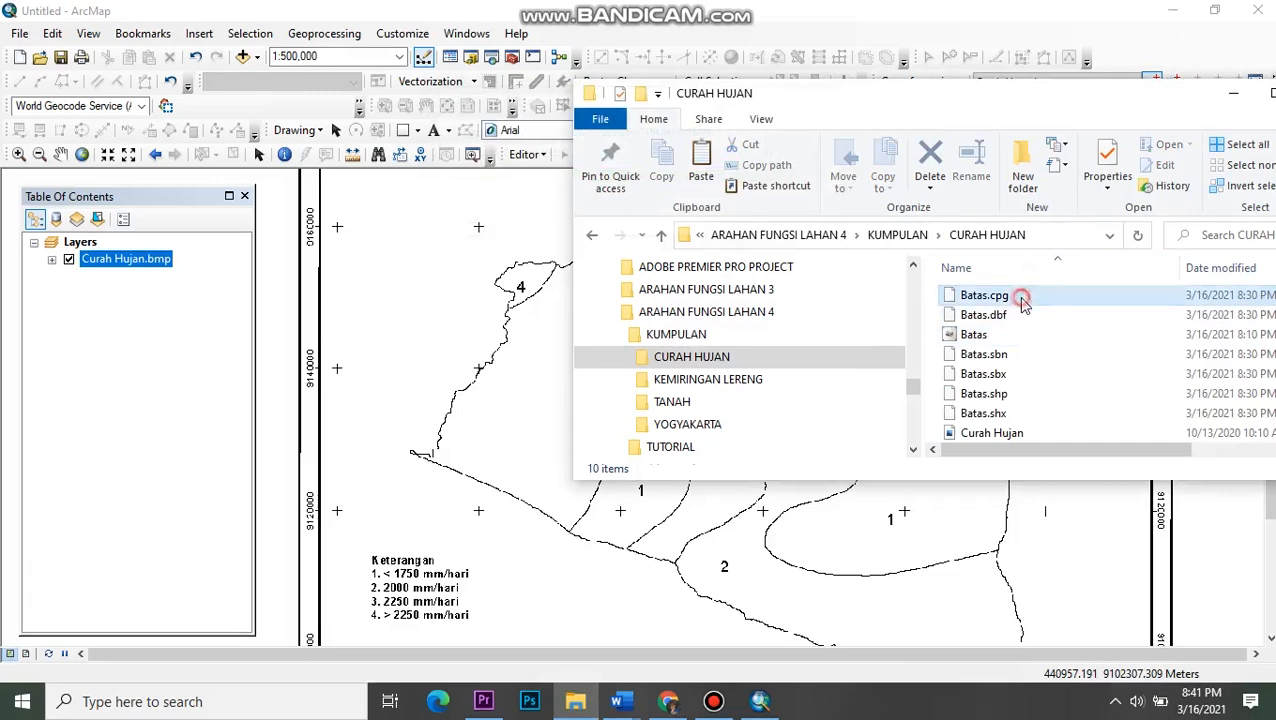
pyautogui.scroll(-1, 1011, 380)
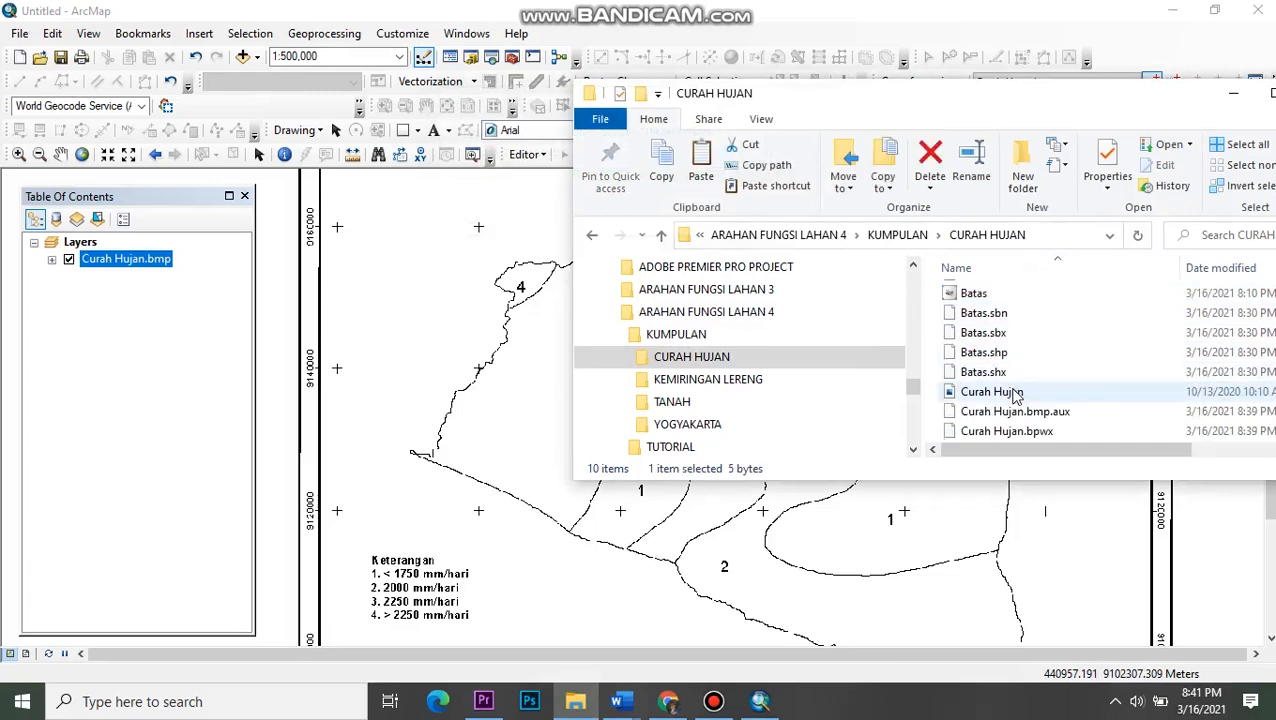
pyautogui.keyDown('shift'); pyautogui.click(1009, 369); pyautogui.keyUp('shift')
pyautogui.moveTo(1009, 367); pyautogui.dragTo(352, 230)
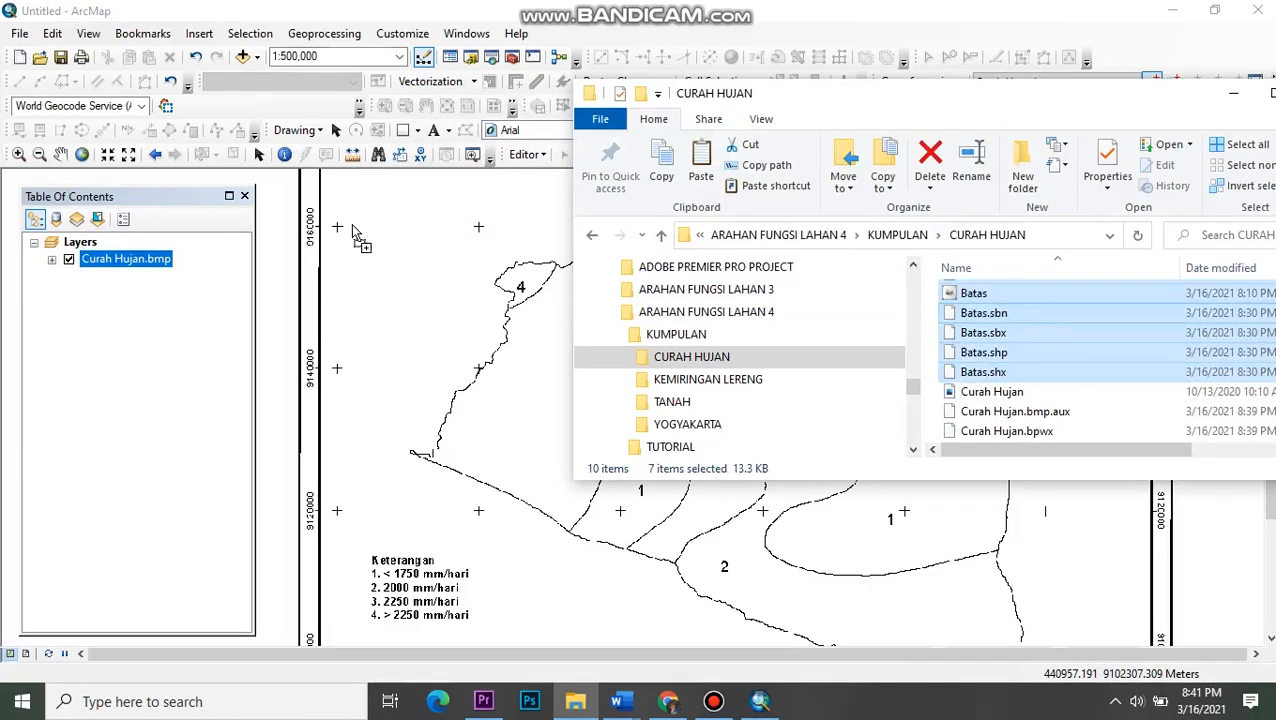
pyautogui.moveTo(212, 241); pyautogui.dragTo(193, 246)
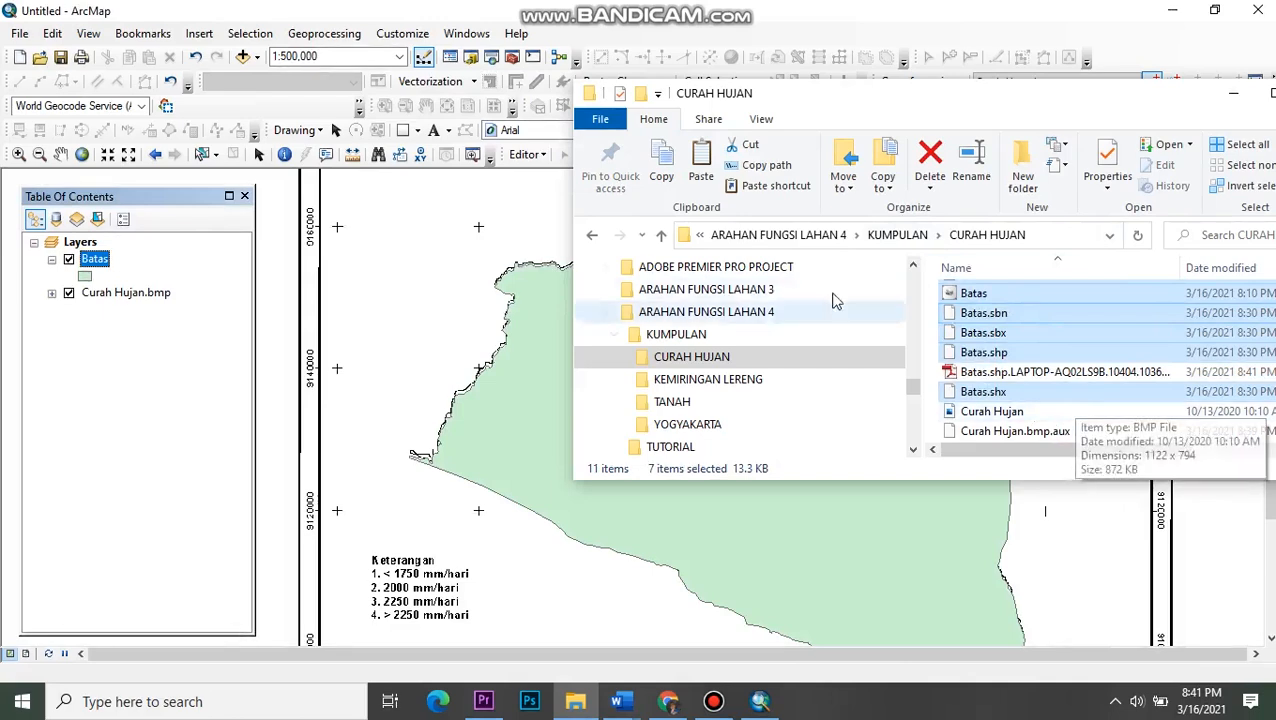
pyautogui.click(714, 427)
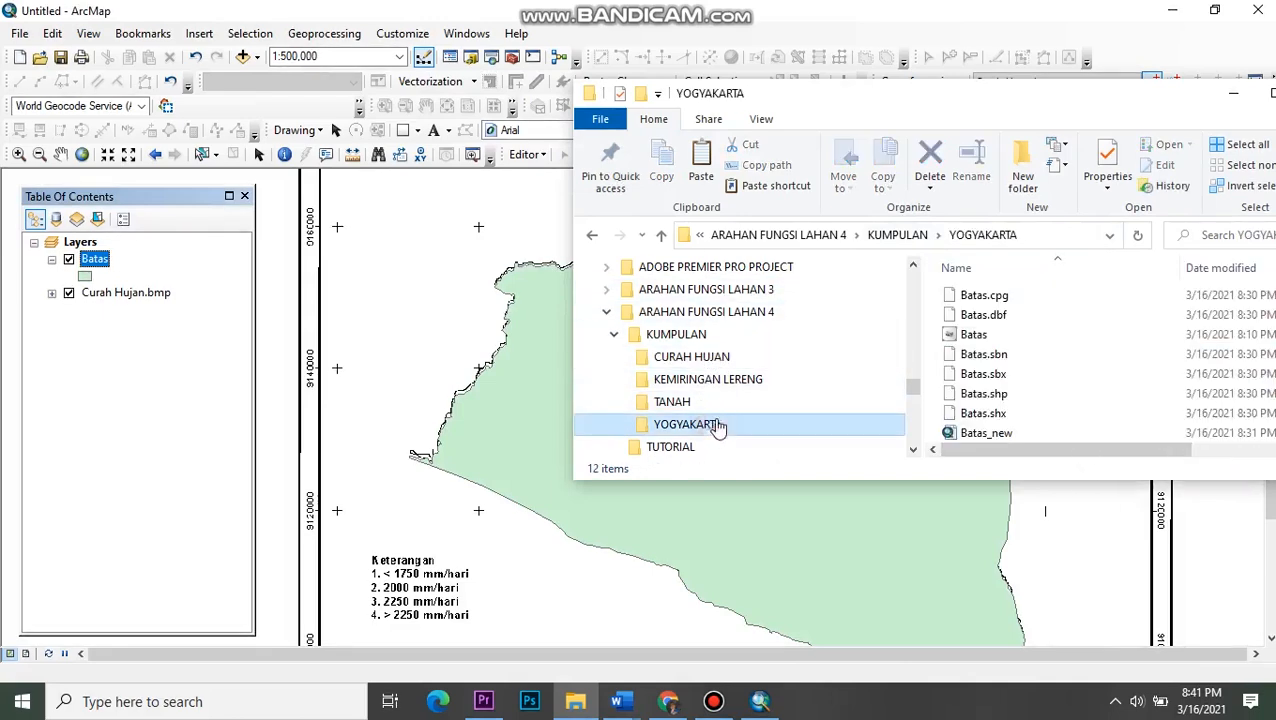
pyautogui.click(1232, 100)
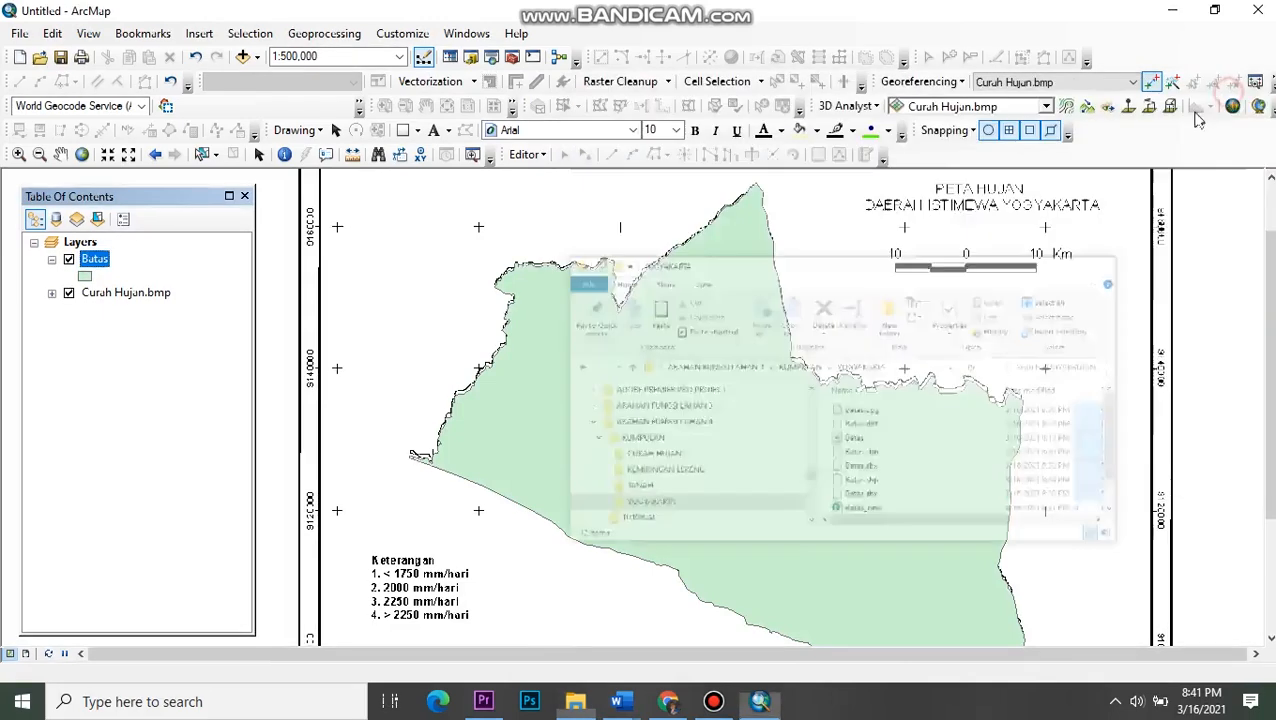
# - Change the Batas layer's symbol to Hollow with a red outline
pyautogui.scroll(-2, 832, 418)
pyautogui.scroll(1, 832, 418)
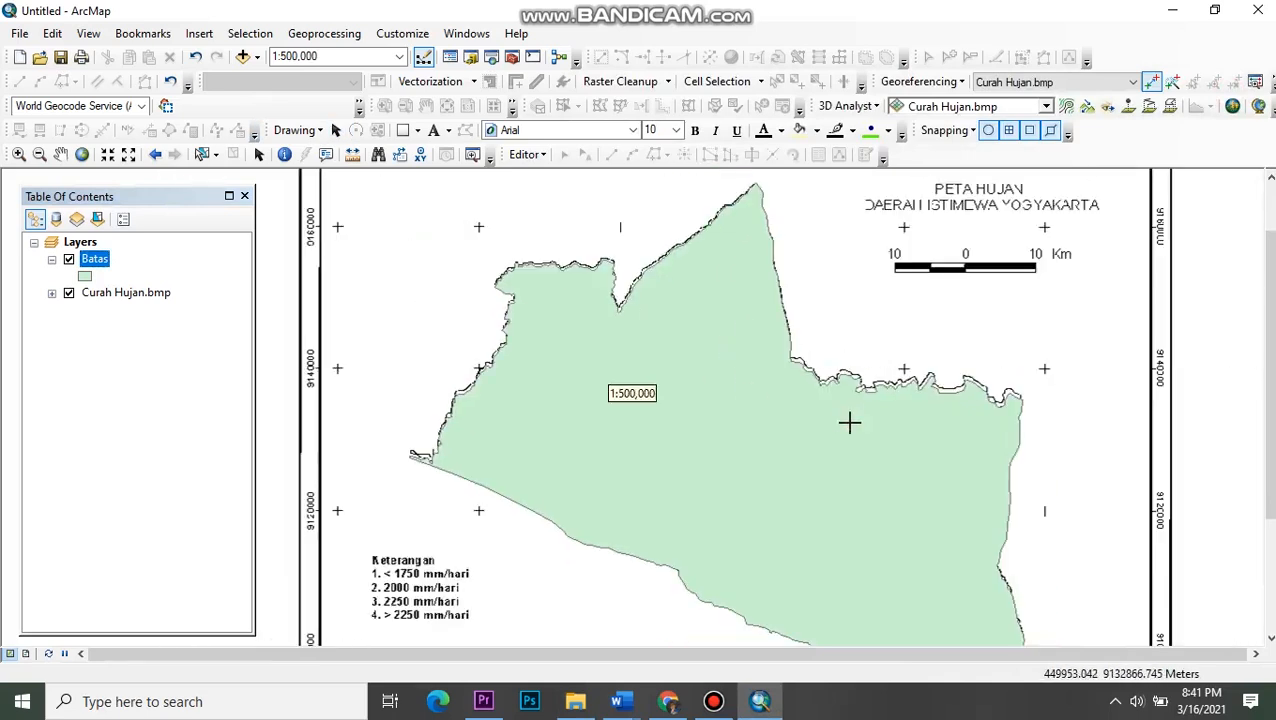
pyautogui.click(85, 277)
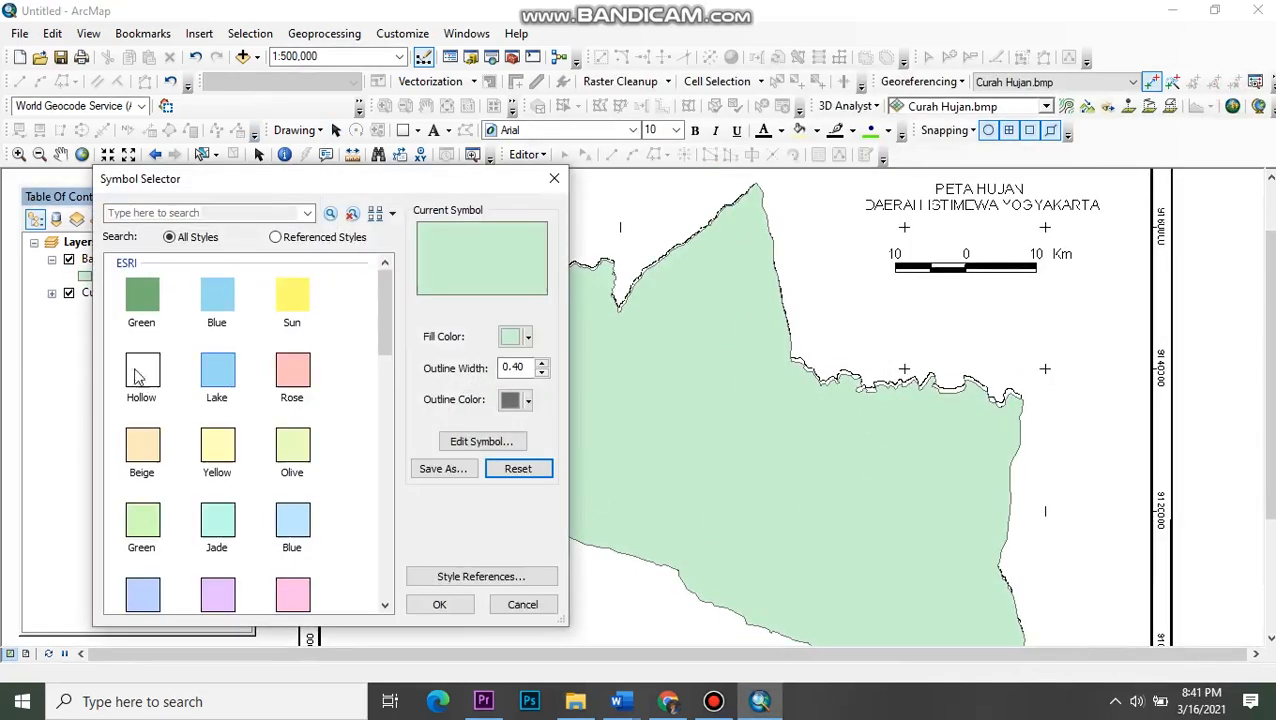
pyautogui.click(145, 378)
pyautogui.click(529, 400)
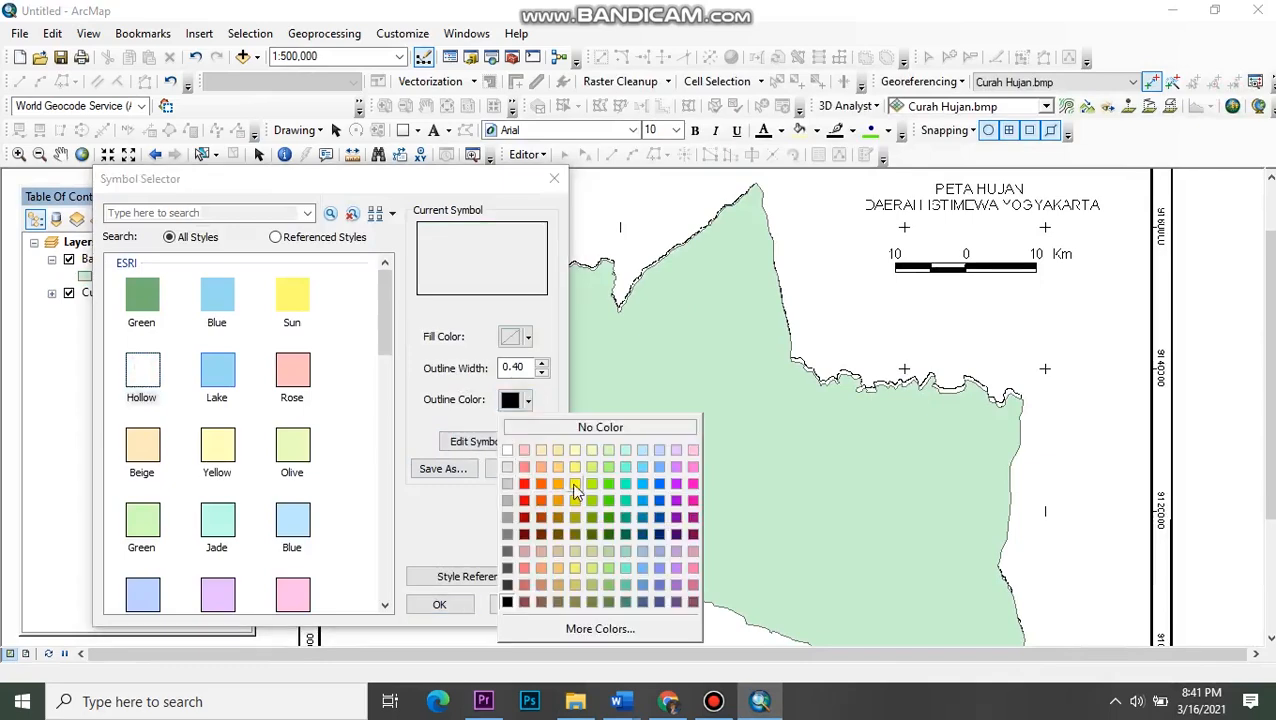
pyautogui.click(575, 485)
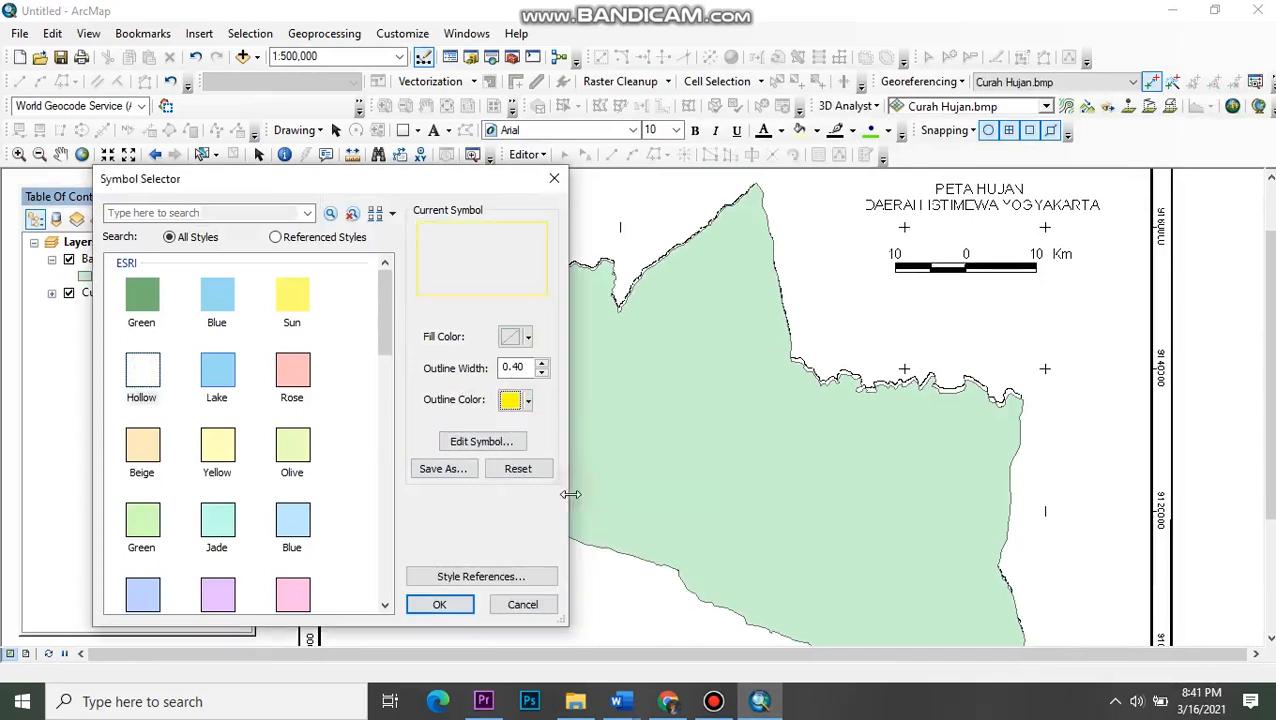
pyautogui.click(528, 402)
pyautogui.click(525, 485)
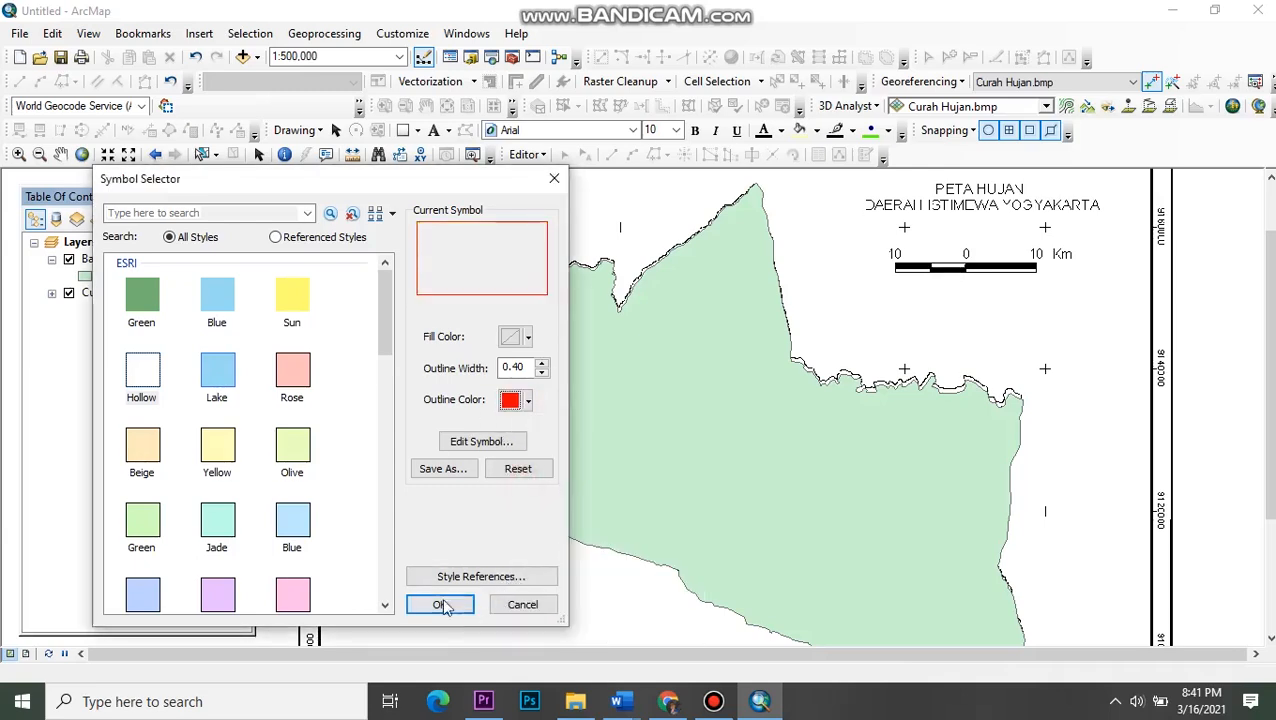
pyautogui.click(440, 604)
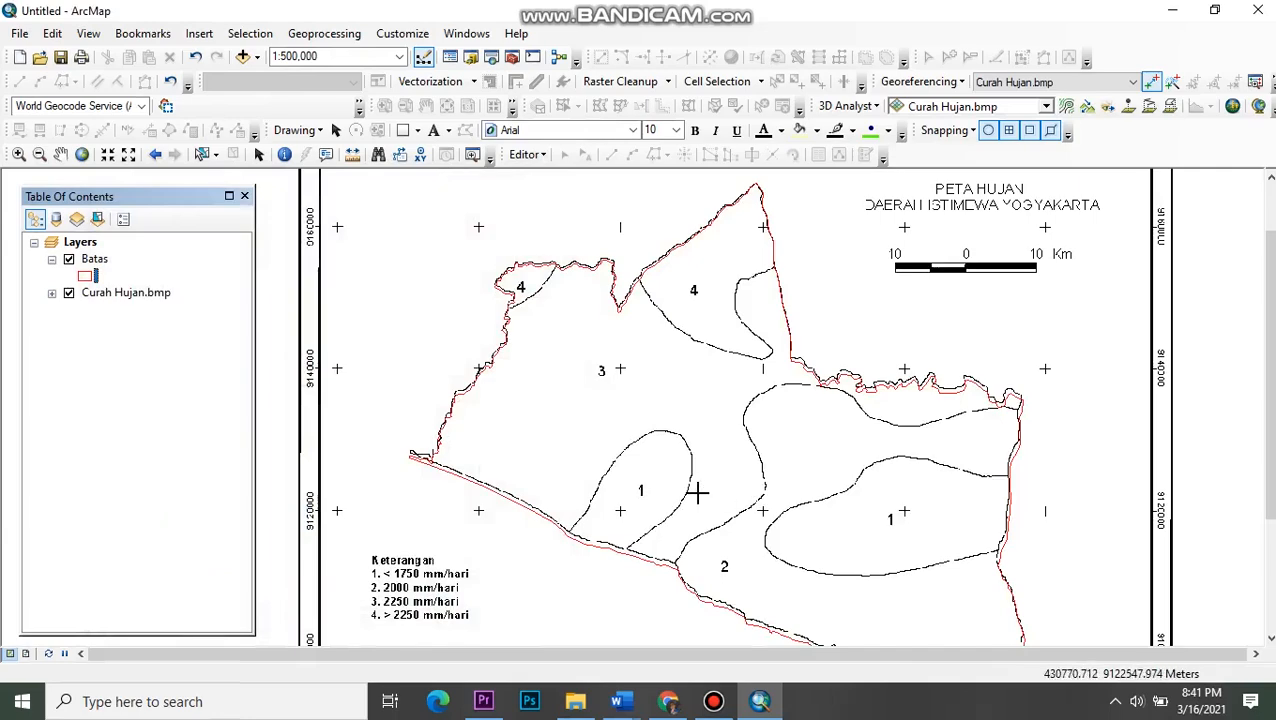
# - Examine how closely the red Batas outline follows the province boundary drawn on the rainfall map
pyautogui.scroll(-1, 698, 493)
pyautogui.scroll(2, 698, 493)
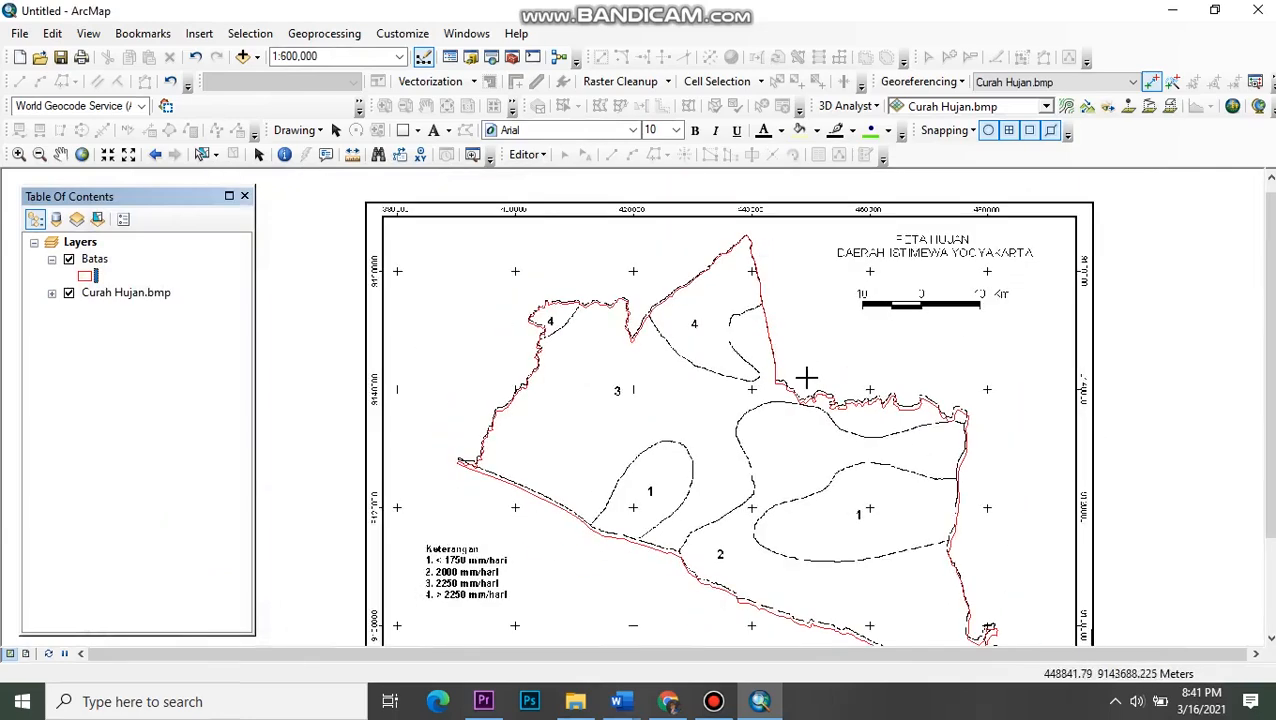
pyautogui.moveTo(895, 471); pyautogui.dragTo(860, 389)
pyautogui.moveTo(803, 470); pyautogui.dragTo(838, 430)
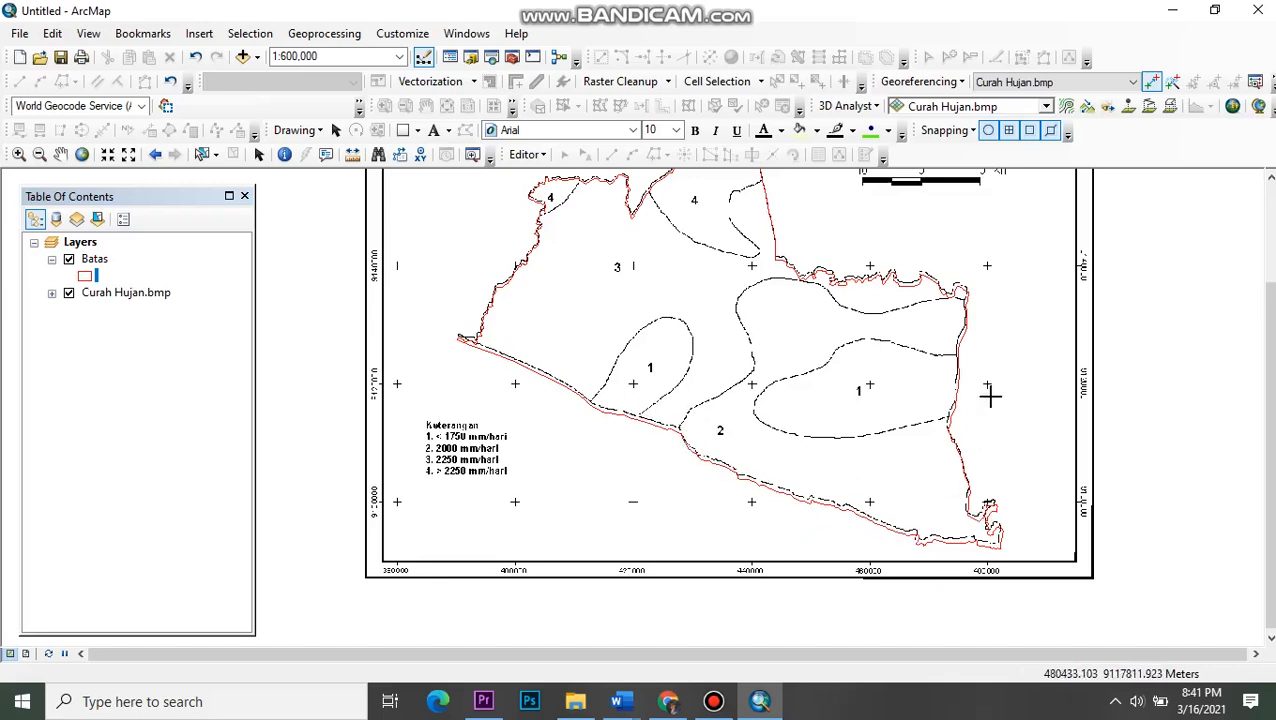
pyautogui.moveTo(988, 396); pyautogui.dragTo(987, 485)
pyautogui.moveTo(837, 461); pyautogui.dragTo(769, 396)
pyautogui.moveTo(523, 282); pyautogui.dragTo(558, 362)
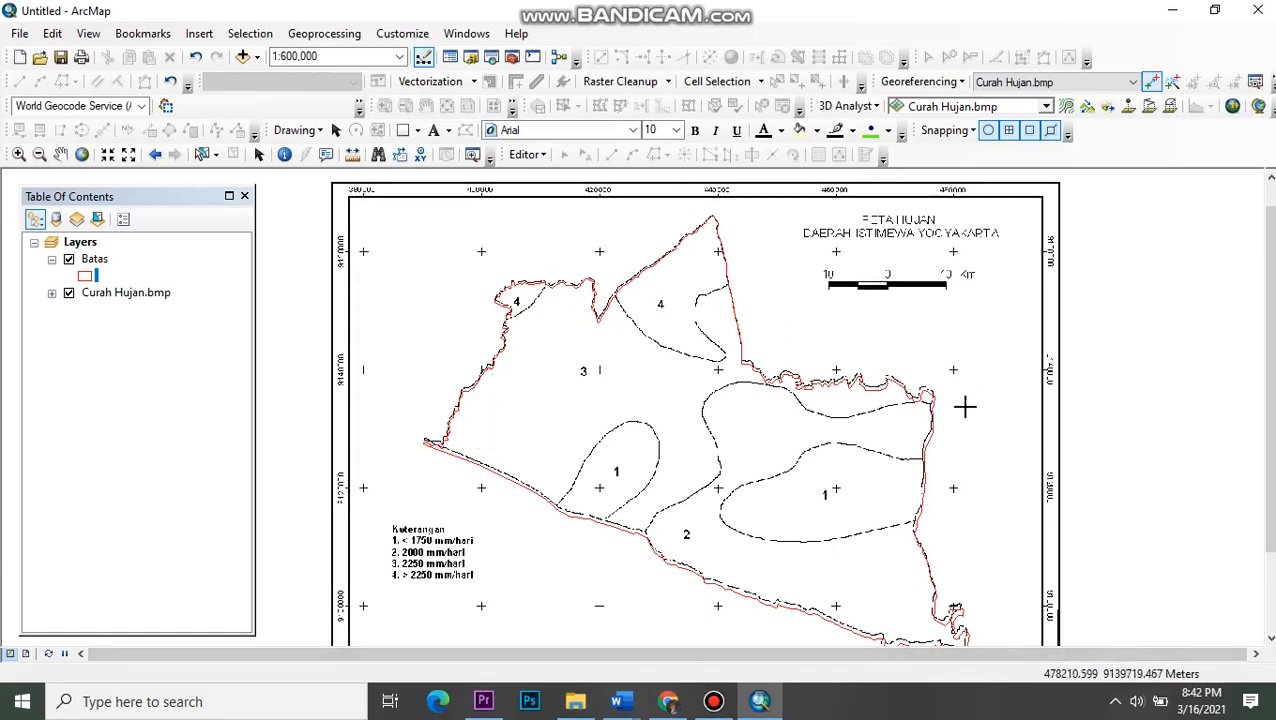
pyautogui.click(713, 701)
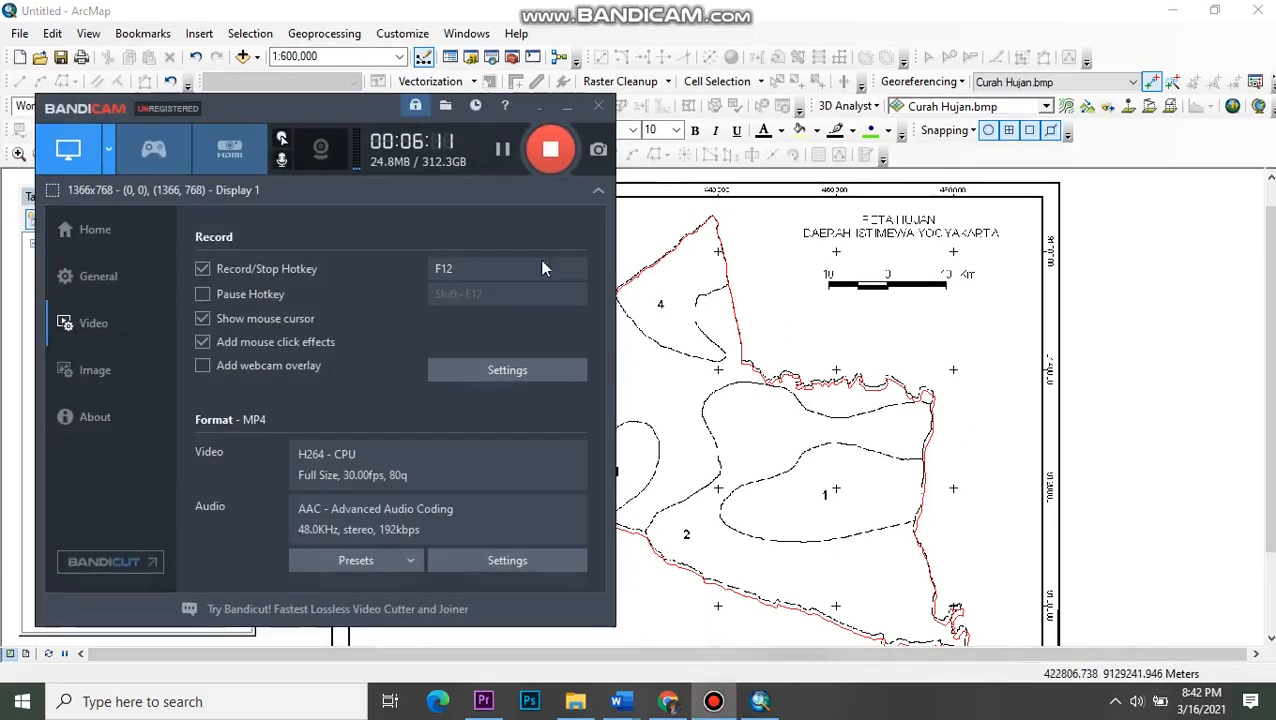
pyautogui.click(566, 107)
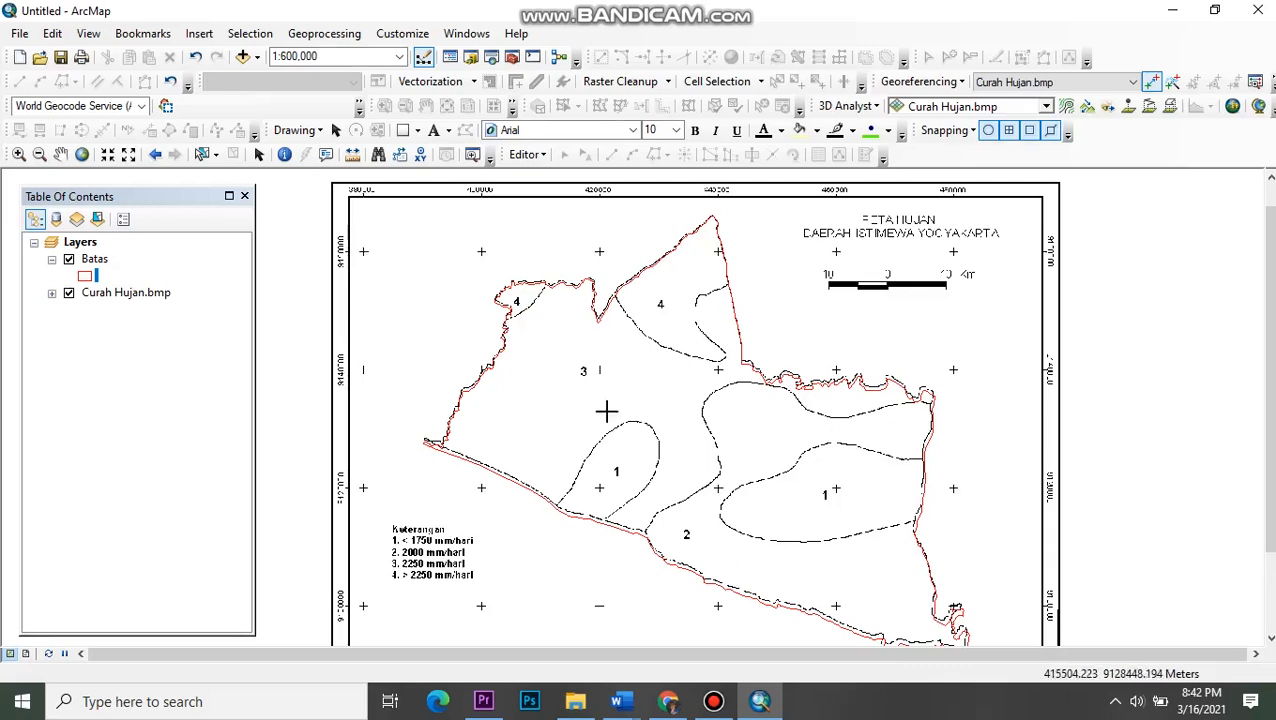
# - Select the Batas boundary polygon through its record in the layer's attribute table and close the table
pyautogui.click(96, 259)
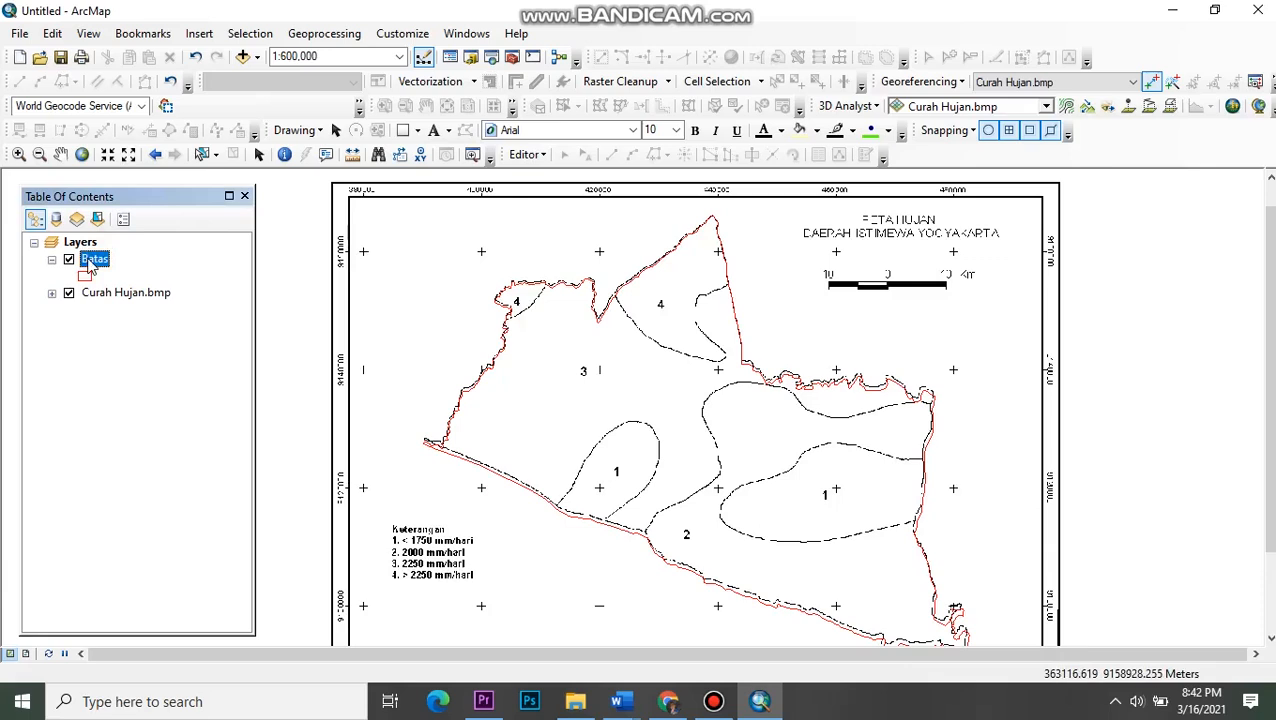
pyautogui.rightClick(92, 262)
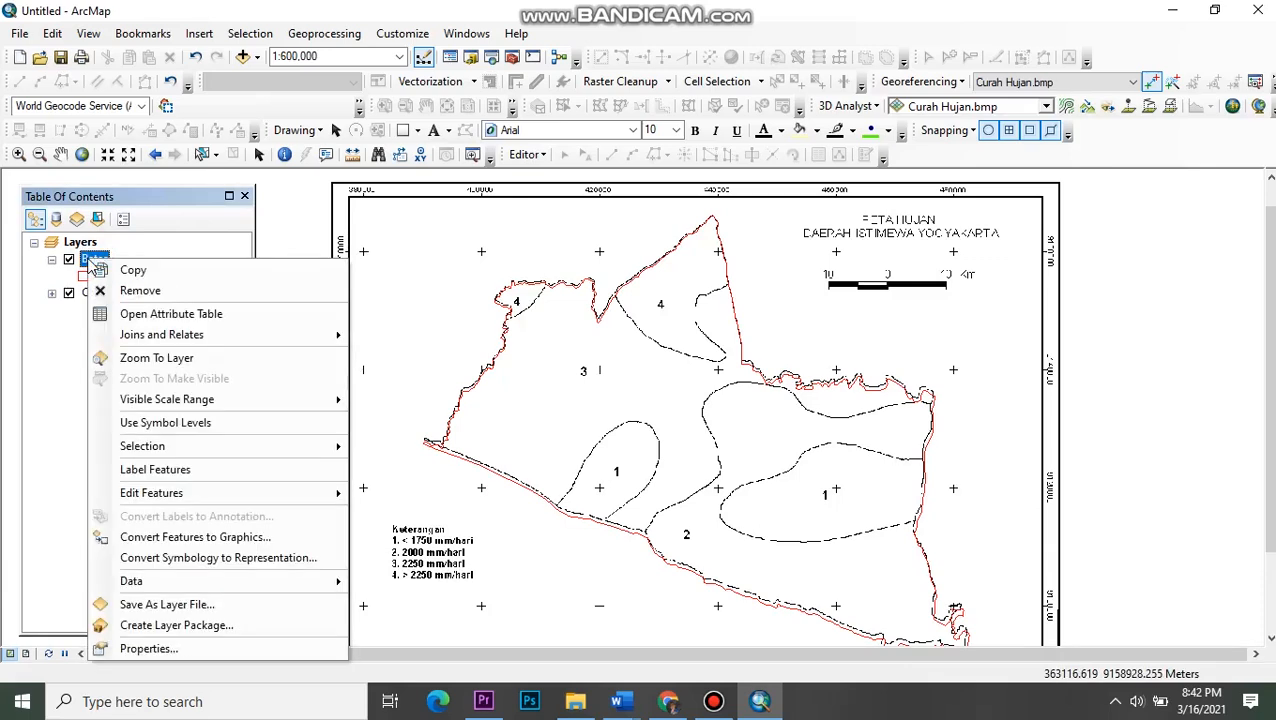
pyautogui.click(157, 313)
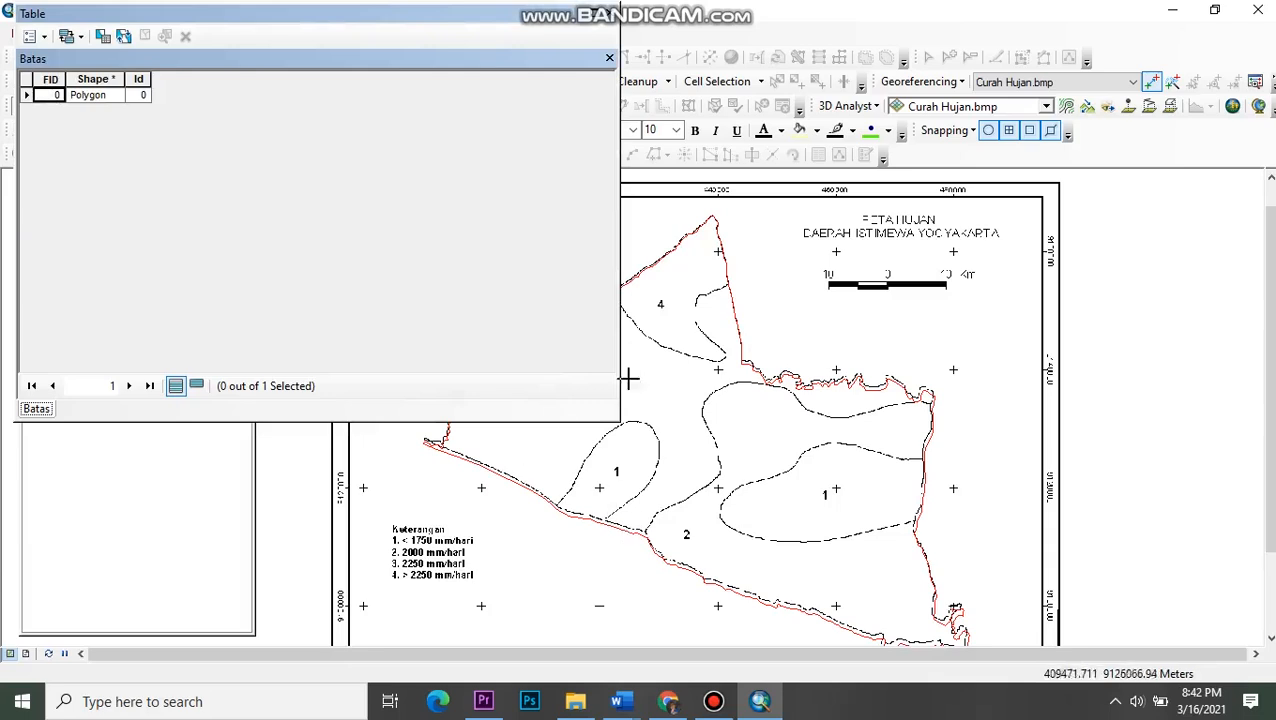
pyautogui.click(26, 95)
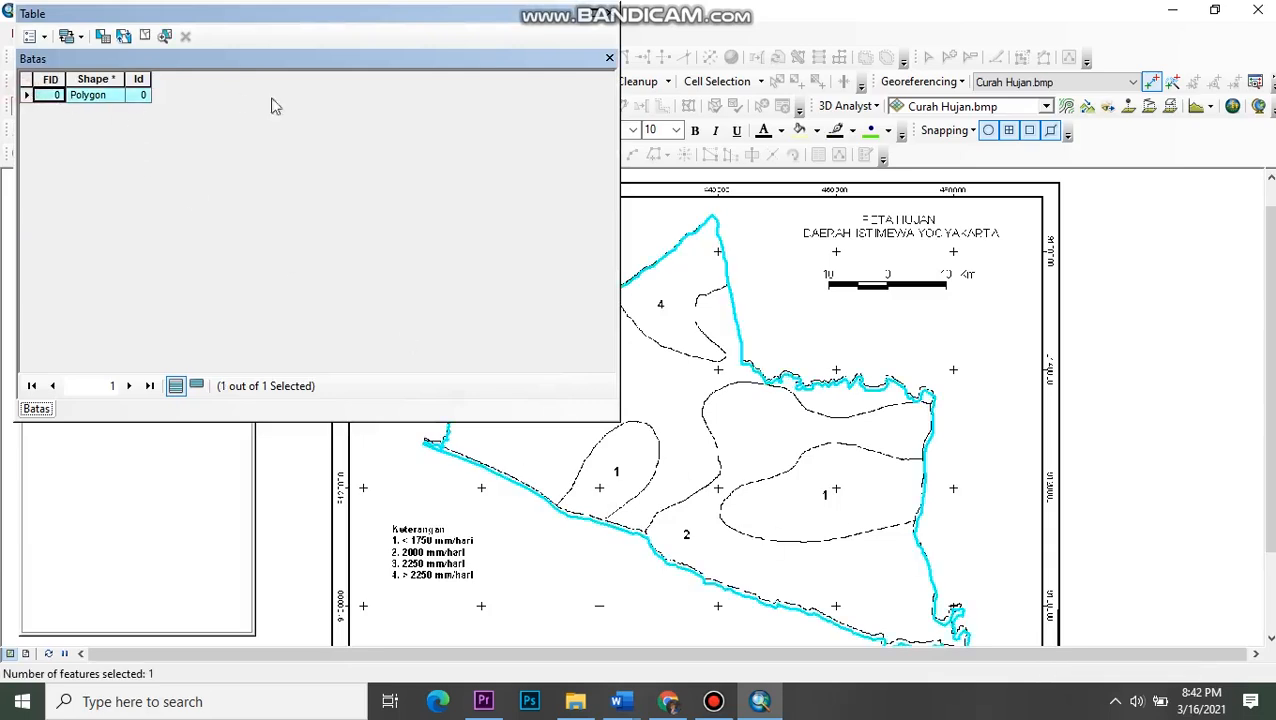
pyautogui.click(611, 14)
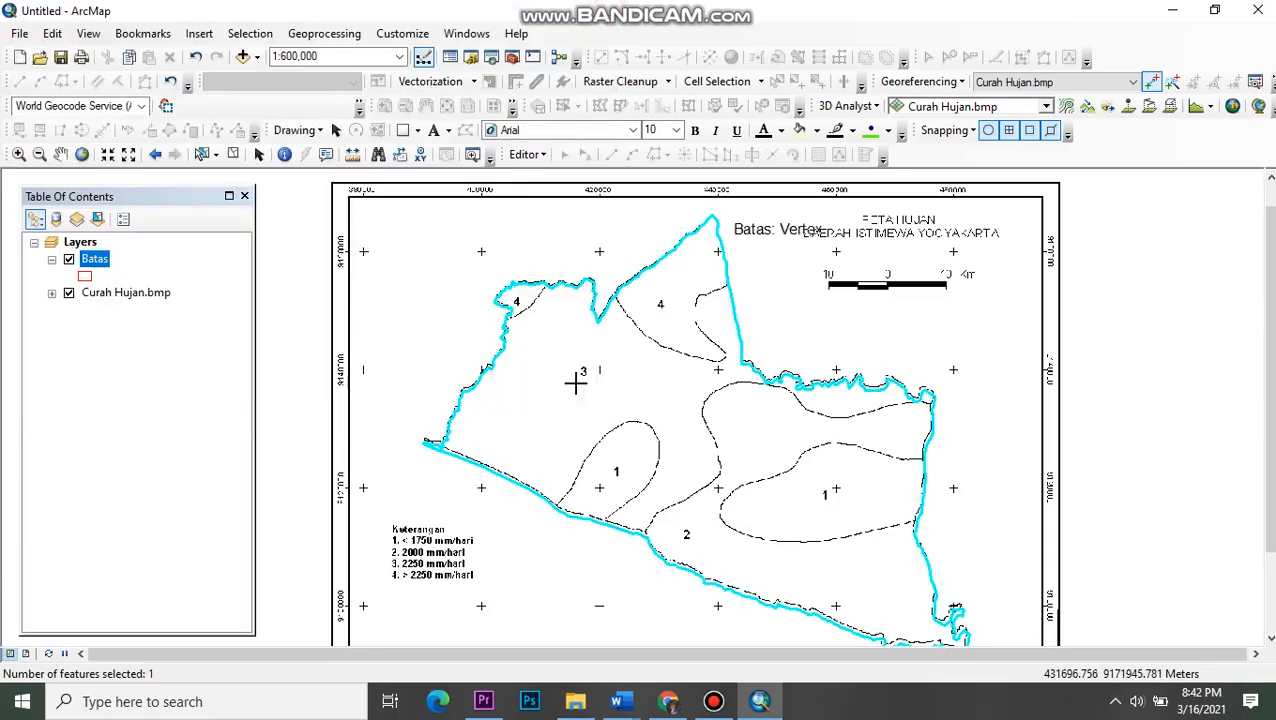
# - Start an edit session and show the Create Features window
pyautogui.click(538, 156)
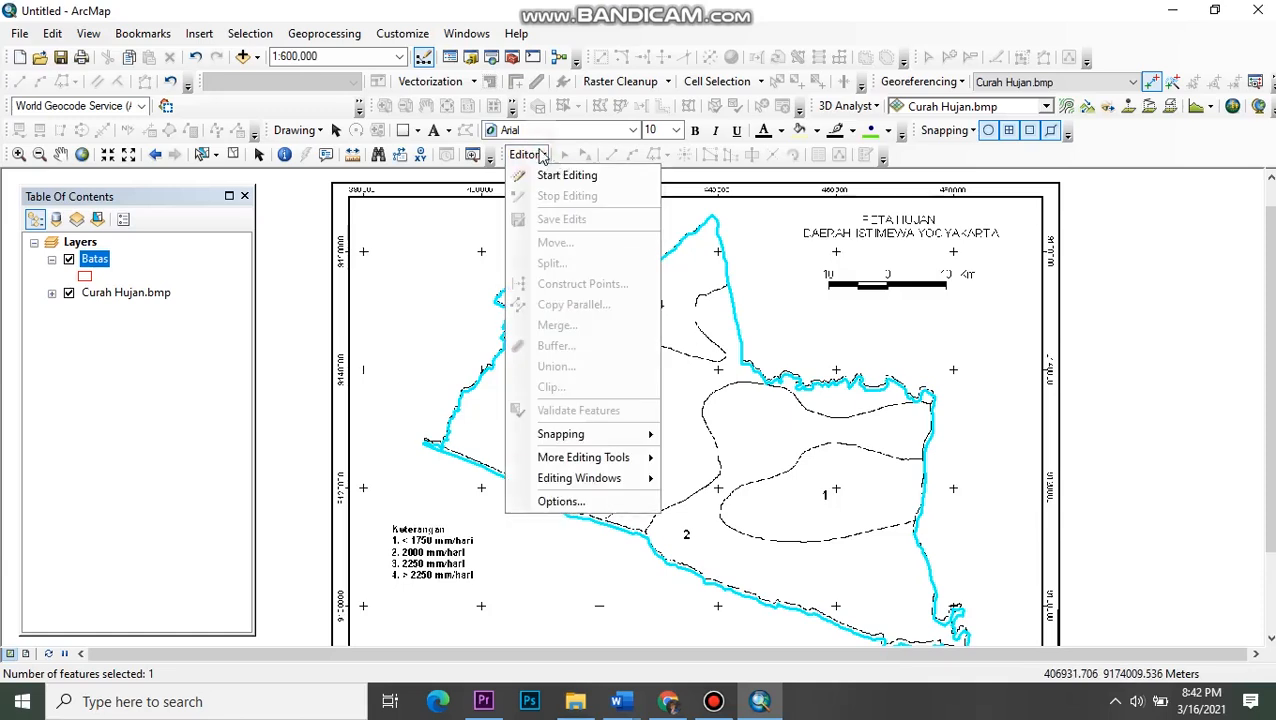
pyautogui.click(516, 171)
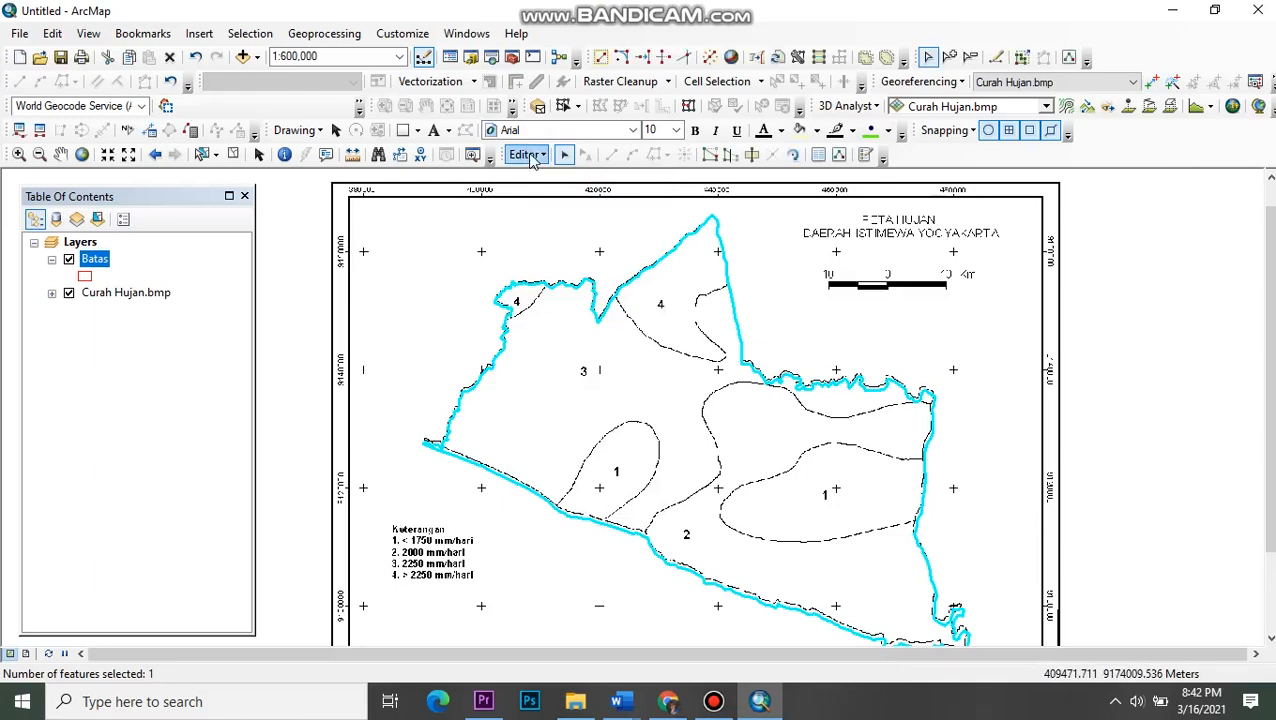
pyautogui.click(528, 154)
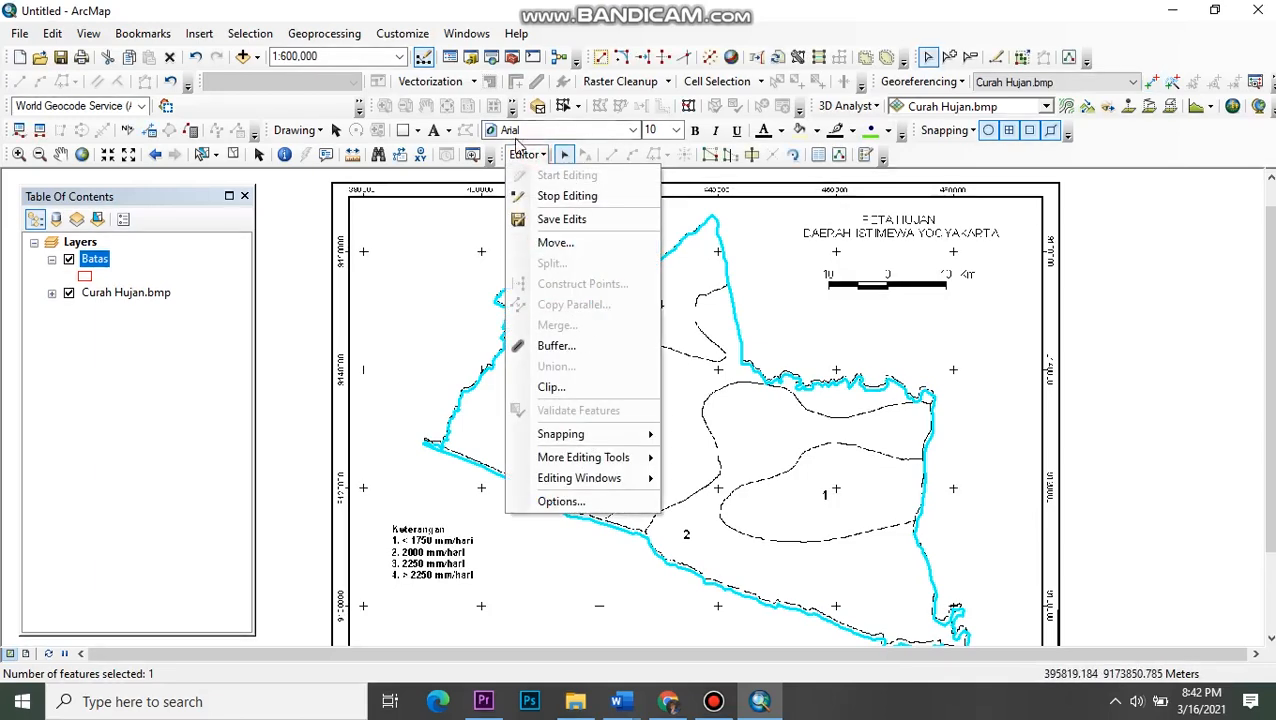
pyautogui.moveTo(625, 483)
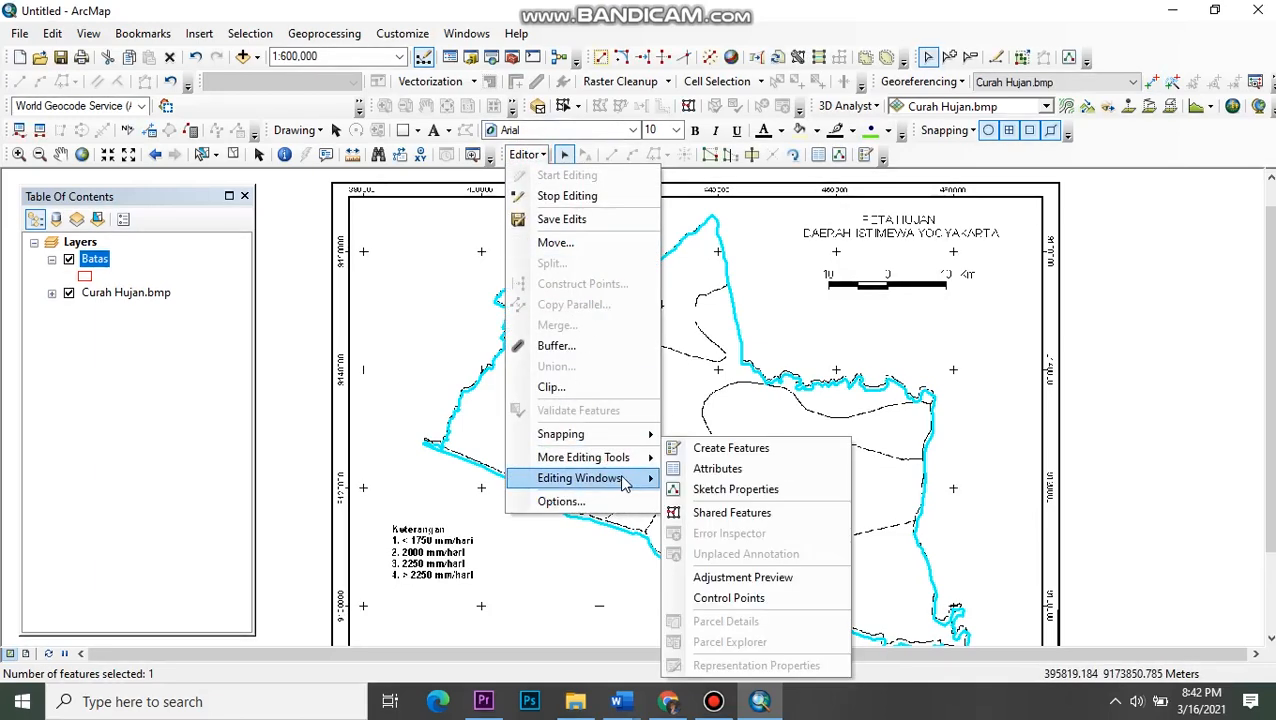
pyautogui.click(728, 448)
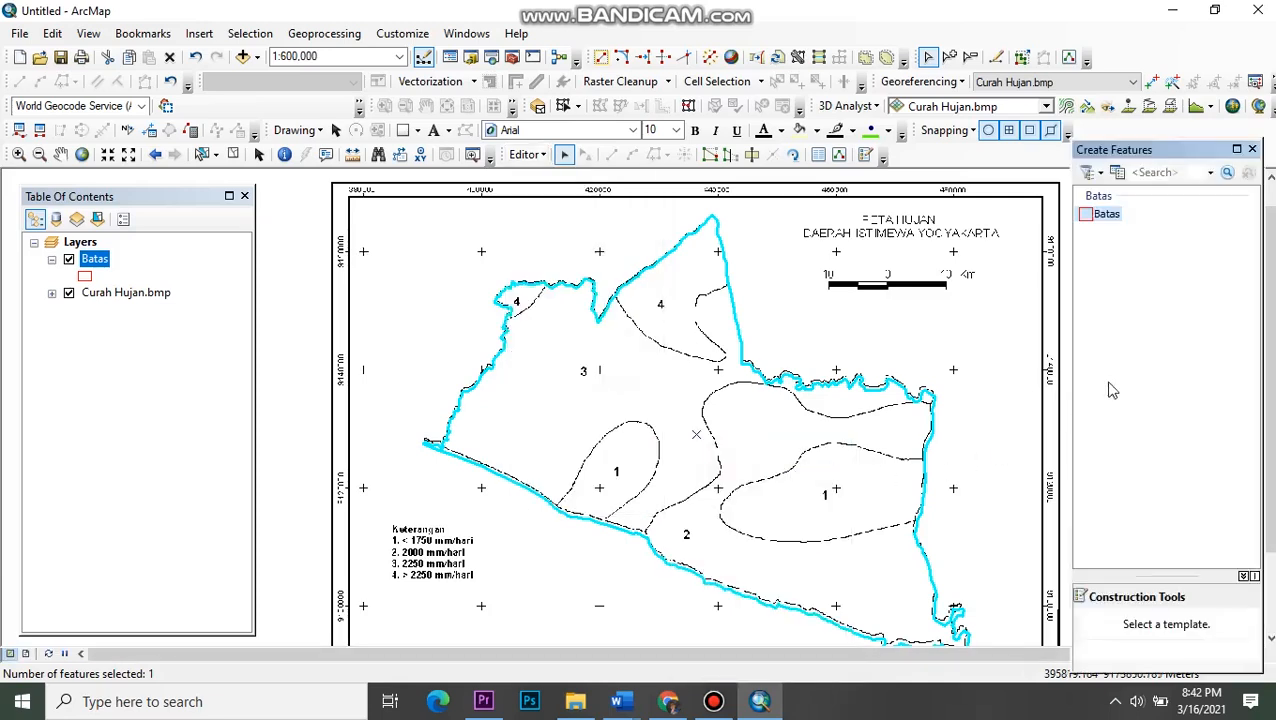
pyautogui.click(1106, 214)
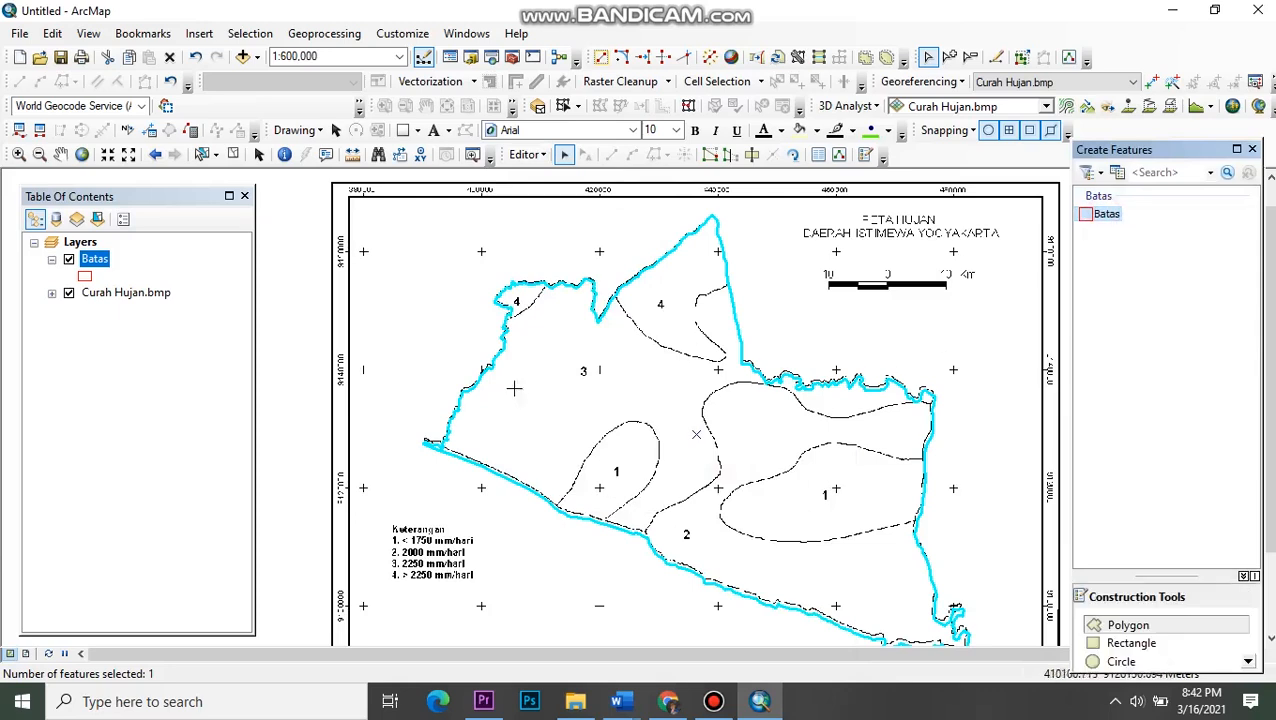
pyautogui.scroll(1, 480, 350)
pyautogui.scroll(3, 485, 326)
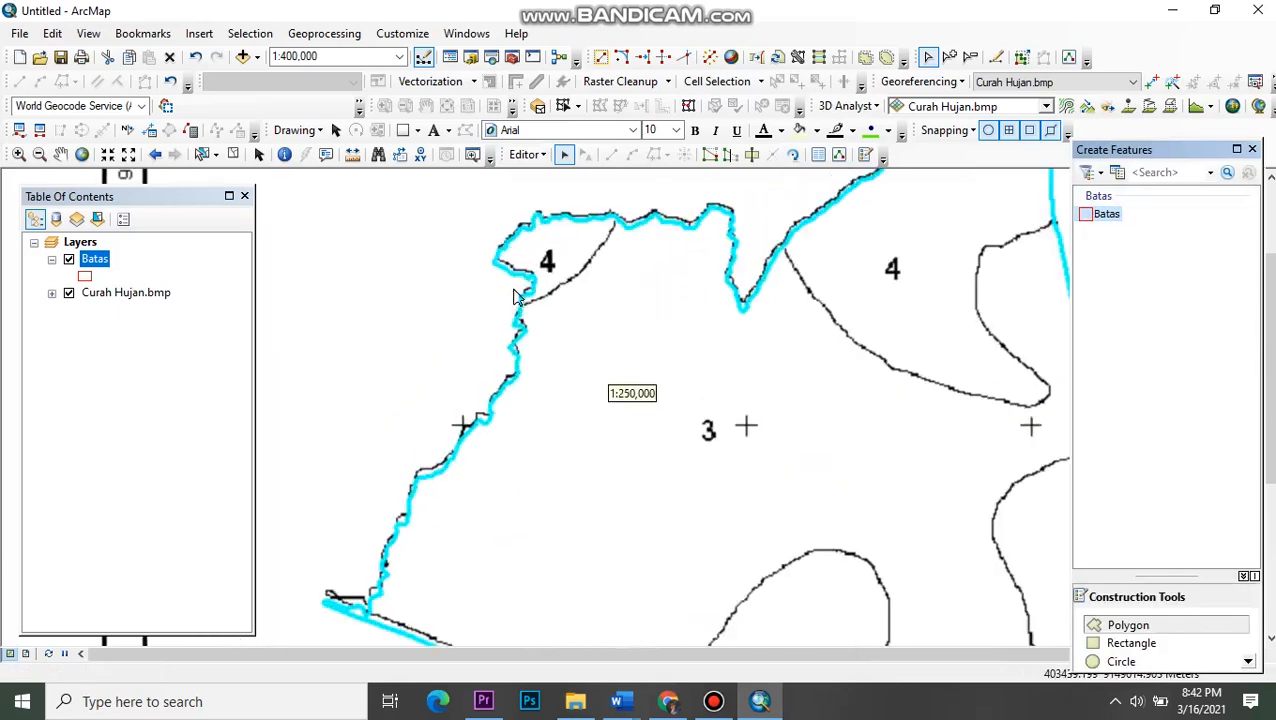
pyautogui.click(498, 316)
pyautogui.click(539, 316)
pyautogui.click(592, 299)
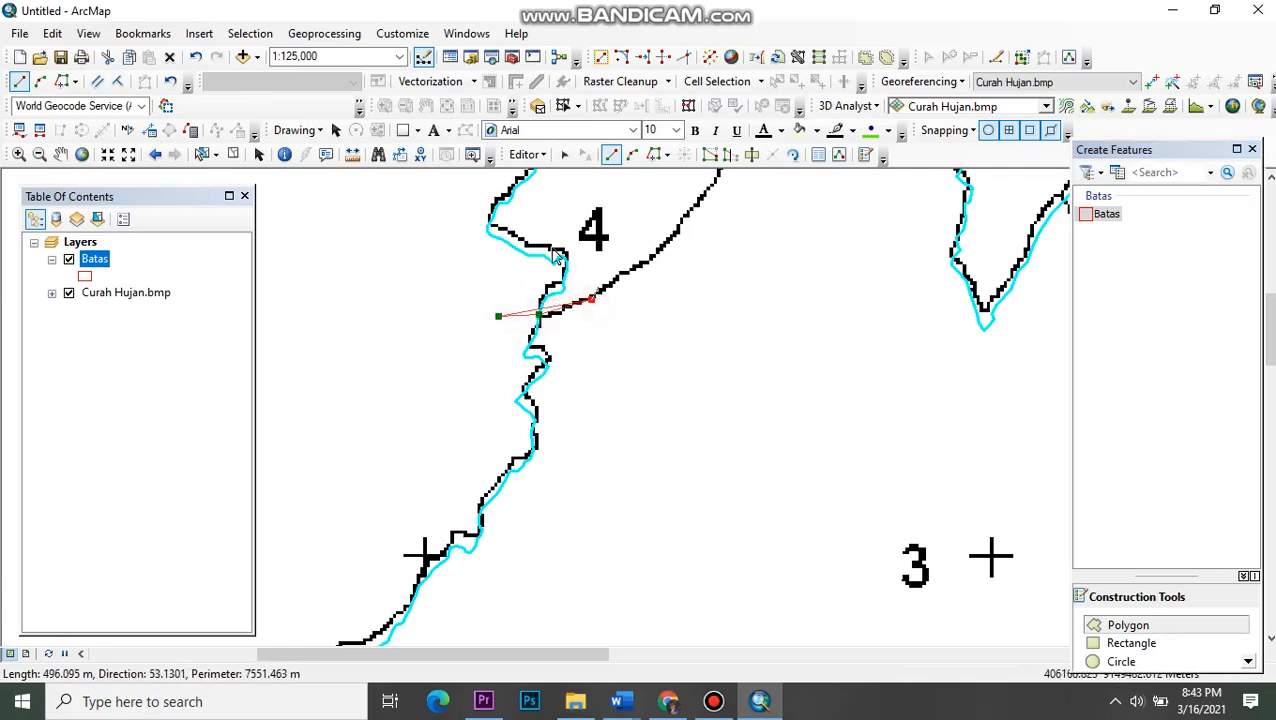
pyautogui.click(195, 59)
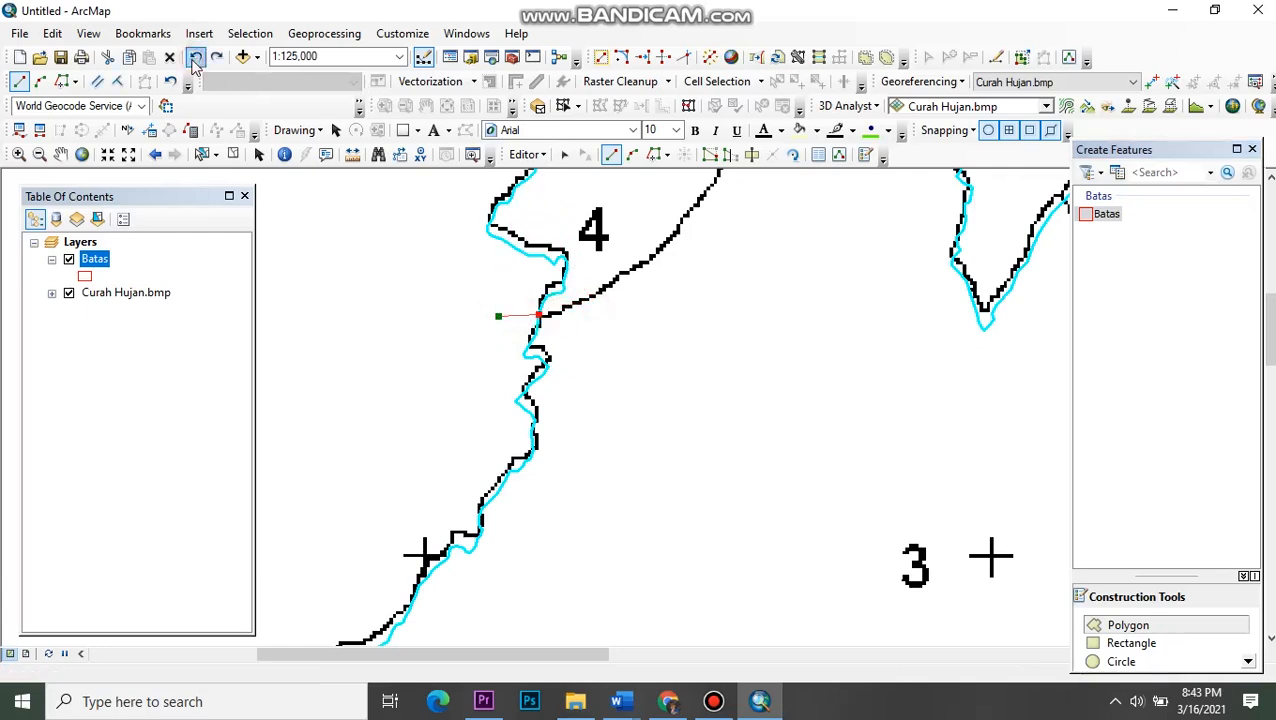
# - Split the selected Batas polygon with the Cut Polygons tool along the line bounding the small northwestern rainfall zone 4
pyautogui.click(751, 154)
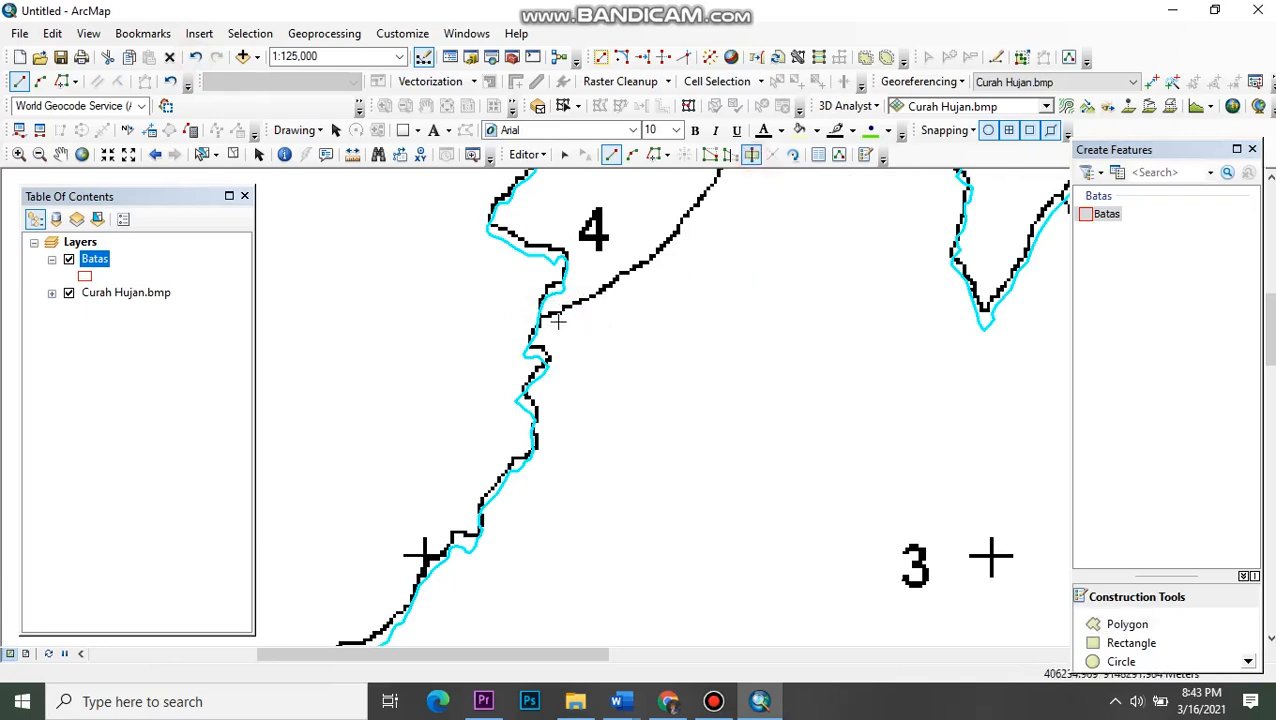
pyautogui.click(502, 311)
pyautogui.click(539, 316)
pyautogui.click(601, 291)
pyautogui.click(652, 258)
pyautogui.click(679, 226)
pyautogui.click(705, 191)
pyautogui.moveTo(715, 186); pyautogui.dragTo(569, 458)
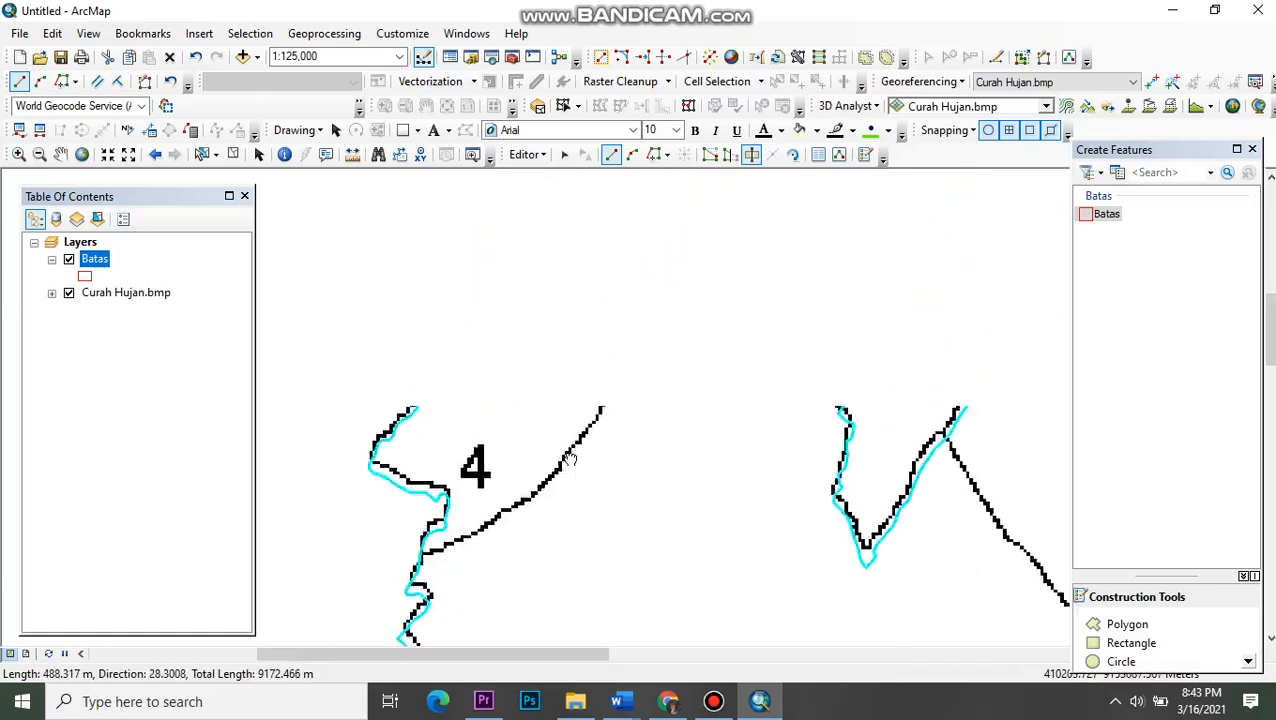
pyautogui.click(585, 431)
pyautogui.click(592, 414)
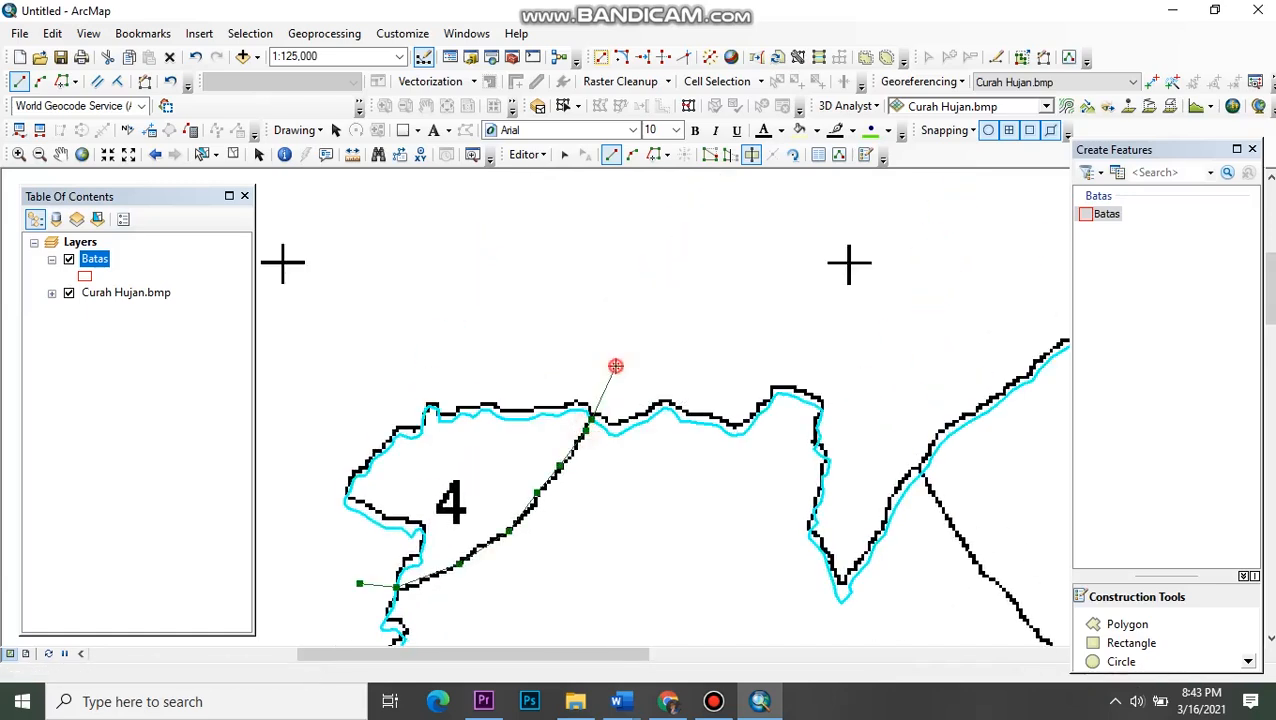
pyautogui.moveTo(613, 551); pyautogui.dragTo(684, 325)
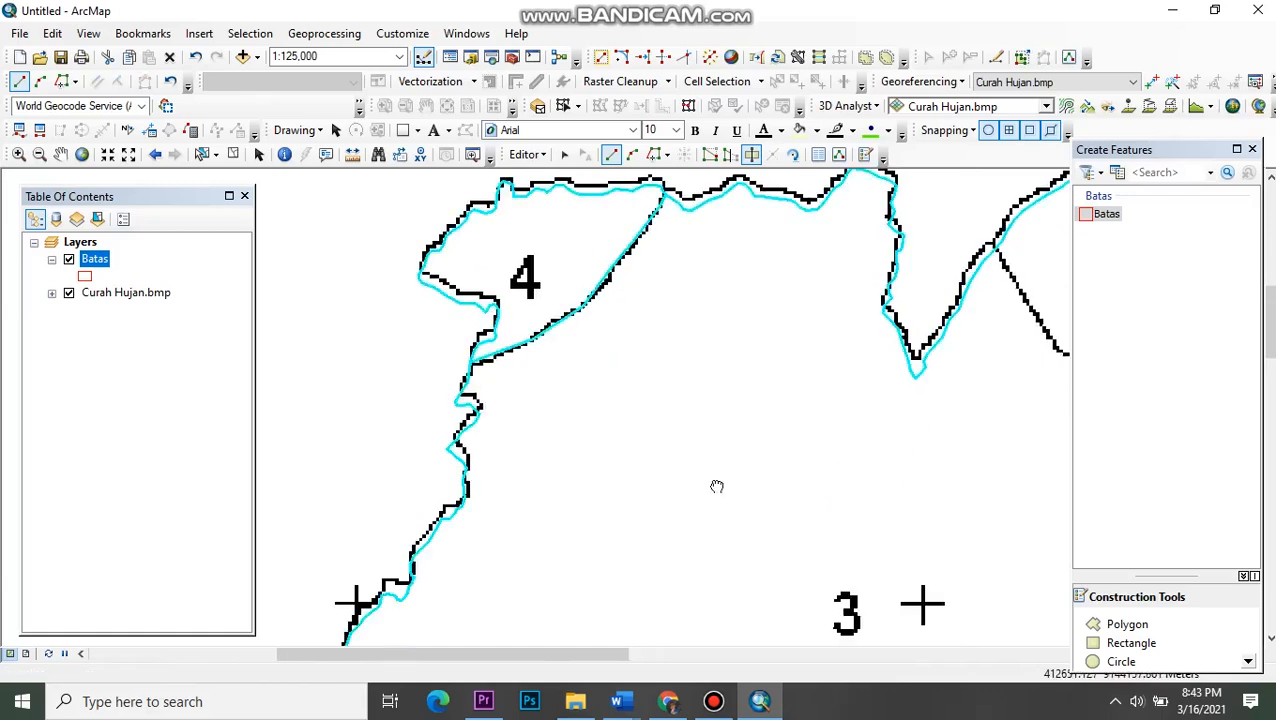
# - Begin a new cut line outside the northern Batas boundary and trace the southwestern edge of the large northern rainfall zone 4
pyautogui.moveTo(716, 486); pyautogui.dragTo(686, 375)
pyautogui.click(713, 701)
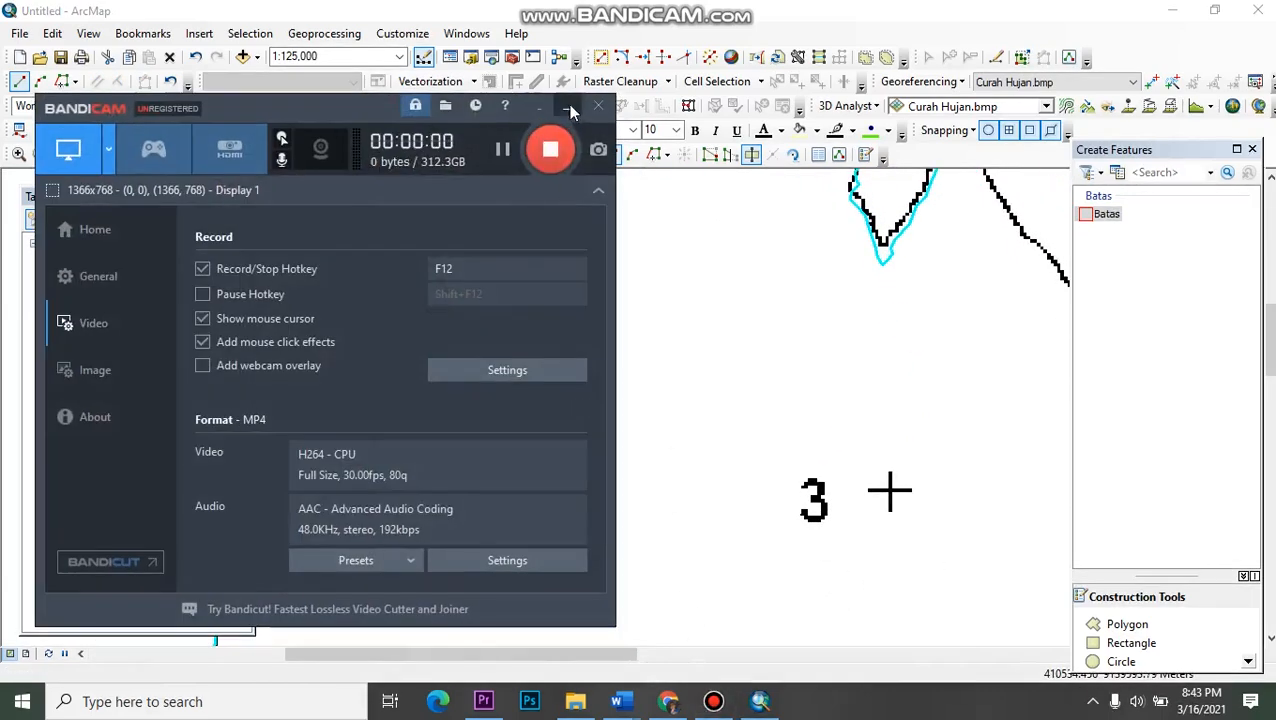
pyautogui.click(567, 108)
pyautogui.moveTo(733, 400); pyautogui.dragTo(573, 228)
pyautogui.moveTo(950, 277); pyautogui.dragTo(424, 584)
pyautogui.moveTo(566, 475); pyautogui.dragTo(666, 493)
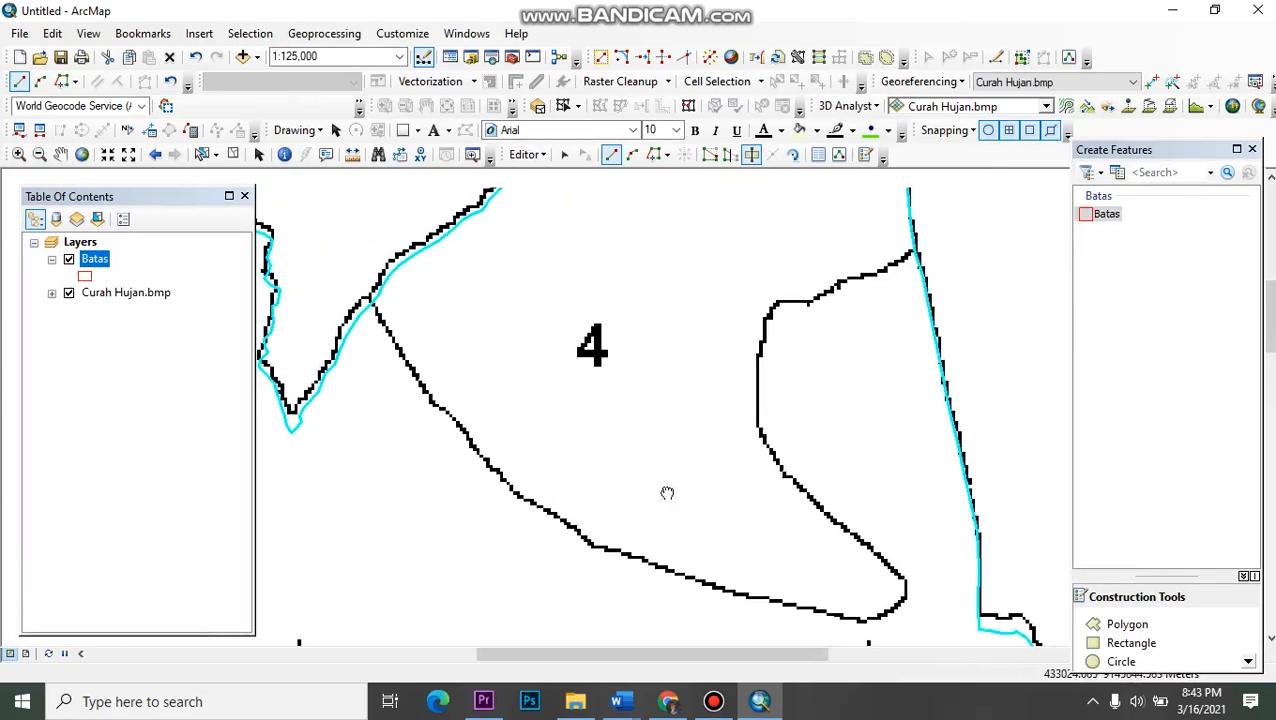
pyautogui.click(370, 306)
pyautogui.click(419, 381)
pyautogui.click(491, 468)
pyautogui.click(518, 497)
pyautogui.click(551, 514)
pyautogui.click(590, 545)
pyautogui.click(644, 559)
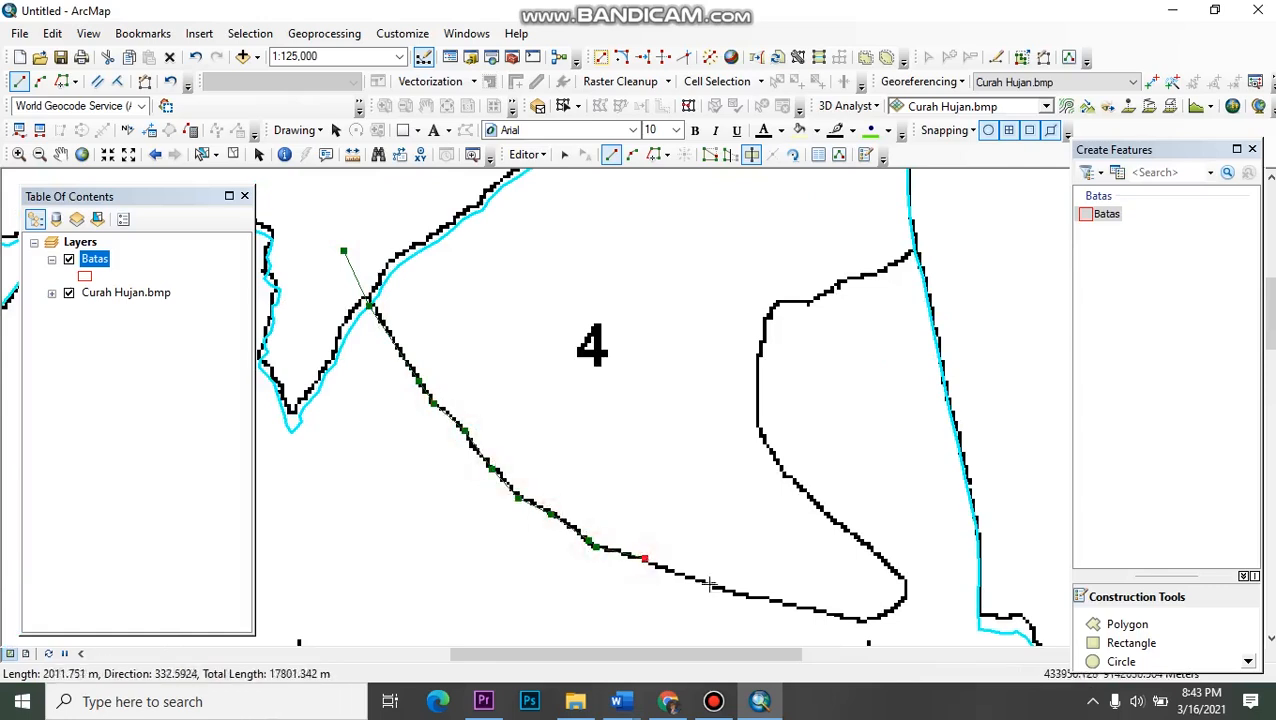
# - Continue the cut line around the southeastern tip of the large zone 4 and up its inner eastern edge
pyautogui.click(785, 603)
pyautogui.click(860, 620)
pyautogui.click(903, 597)
pyautogui.click(862, 540)
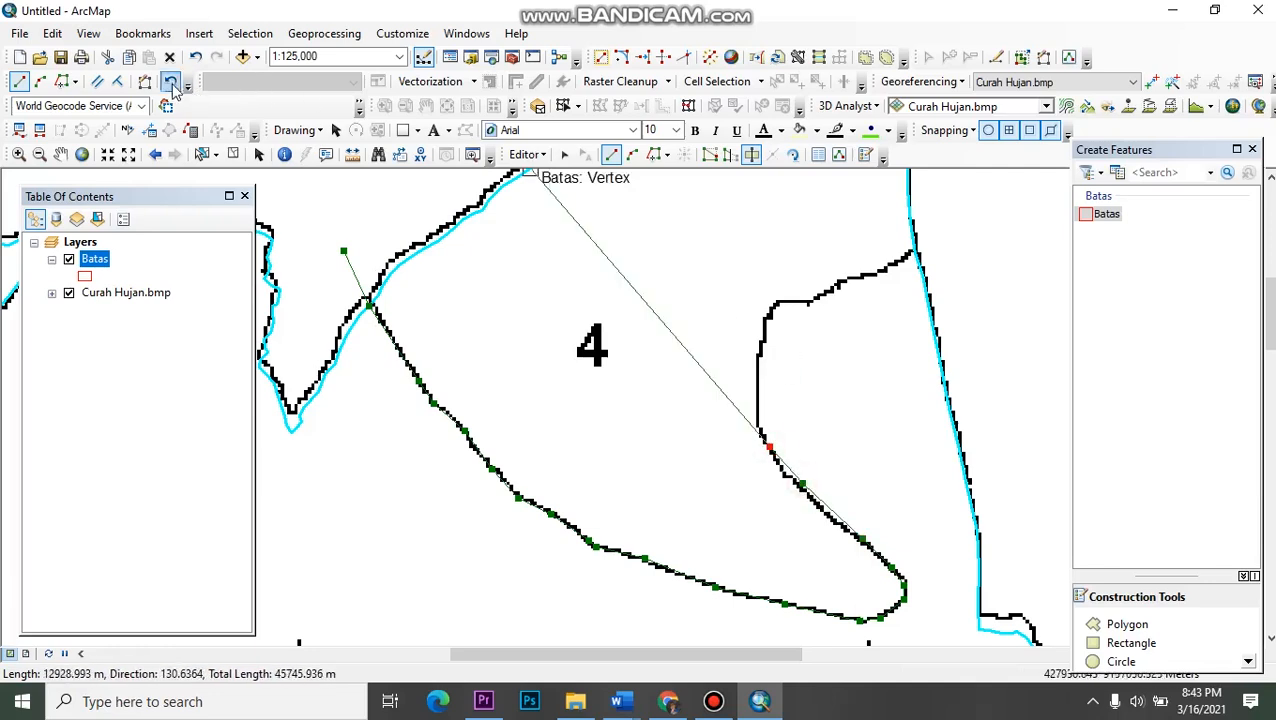
pyautogui.click(759, 355)
pyautogui.click(775, 304)
pyautogui.click(201, 58)
# - Trace the rest of zone 4's northeastern edge across the eastern Batas boundary and finish the cut
pyautogui.click(765, 317)
pyautogui.click(777, 302)
pyautogui.click(808, 301)
pyautogui.click(828, 295)
pyautogui.click(848, 277)
pyautogui.click(916, 253)
pyautogui.doubleClick(931, 237)
# - Begin a cut line outside the southern Batas boundary and trace the western edge of the southwestern zone 1 up to its top
pyautogui.moveTo(554, 602); pyautogui.dragTo(706, 395)
pyautogui.scroll(5, 705, 395)
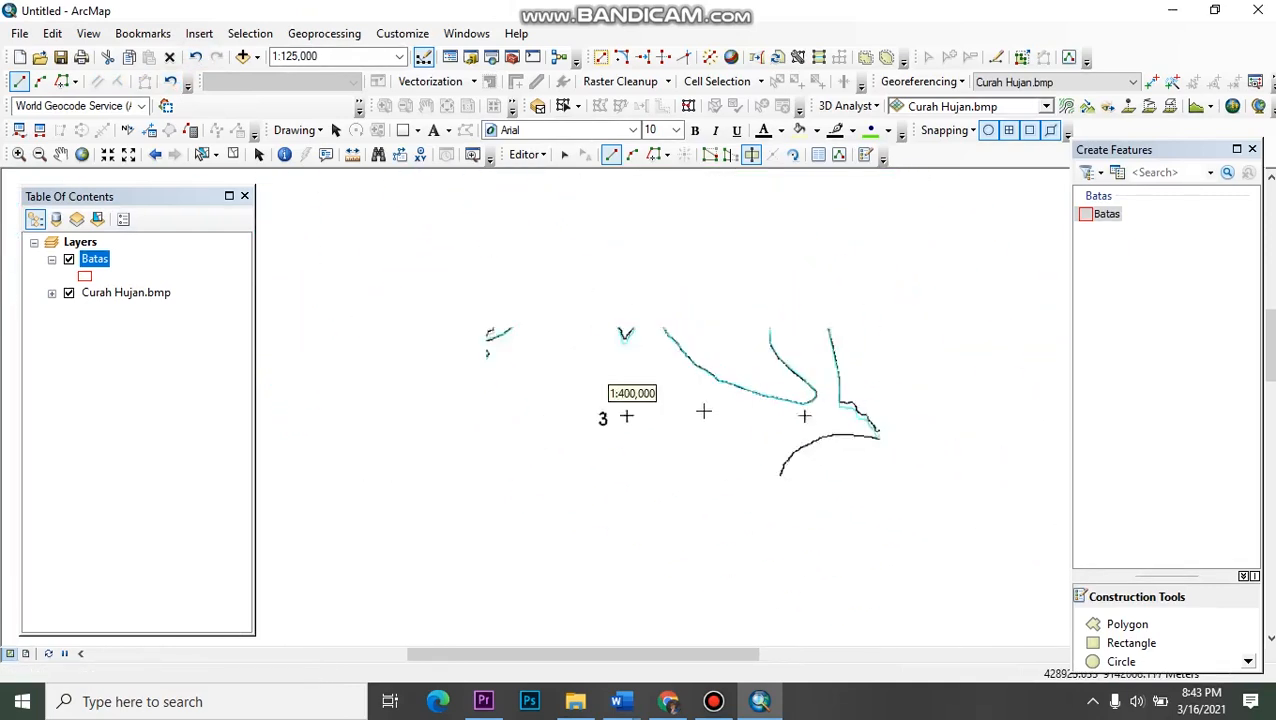
pyautogui.scroll(-4, 621, 526)
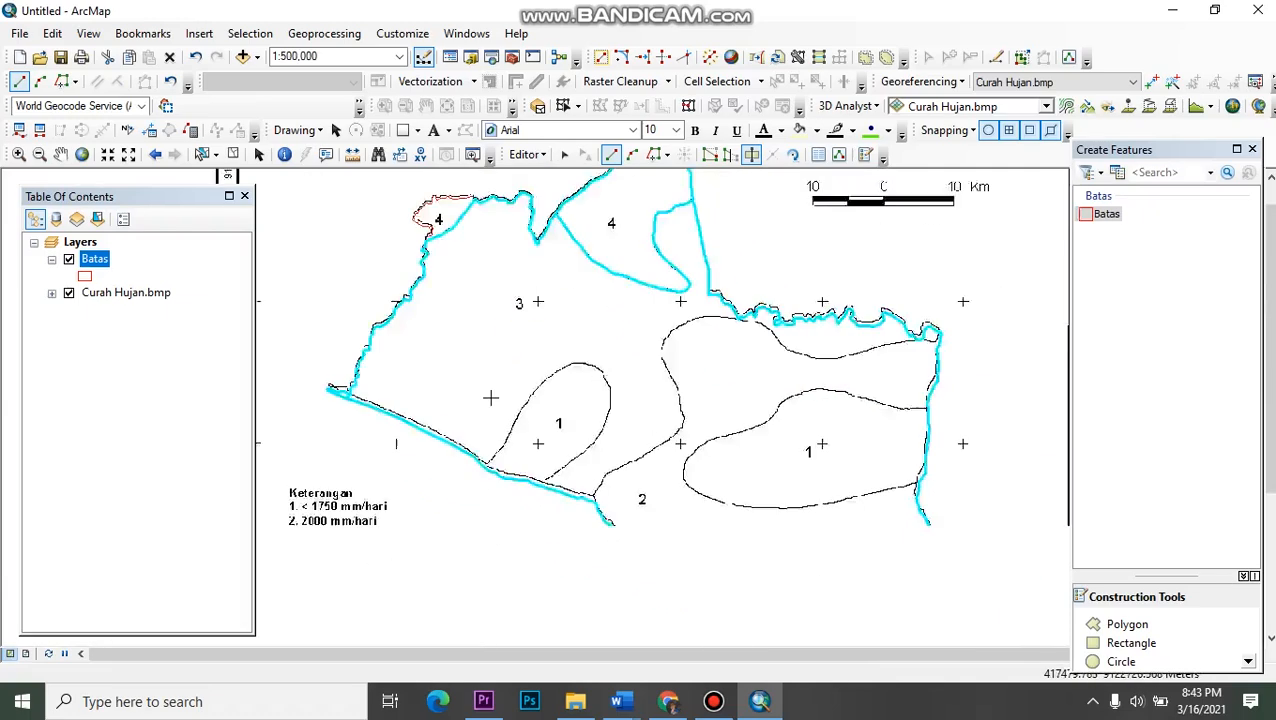
pyautogui.click(348, 512)
pyautogui.click(380, 499)
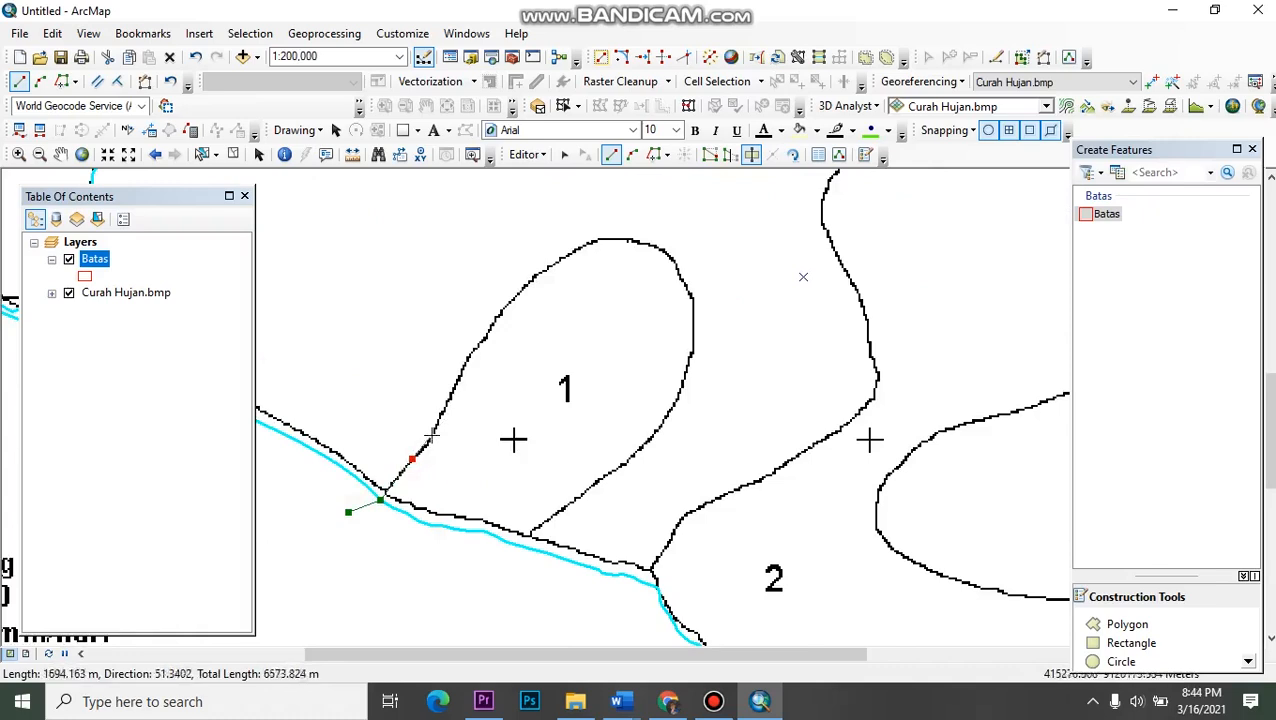
pyautogui.click(489, 331)
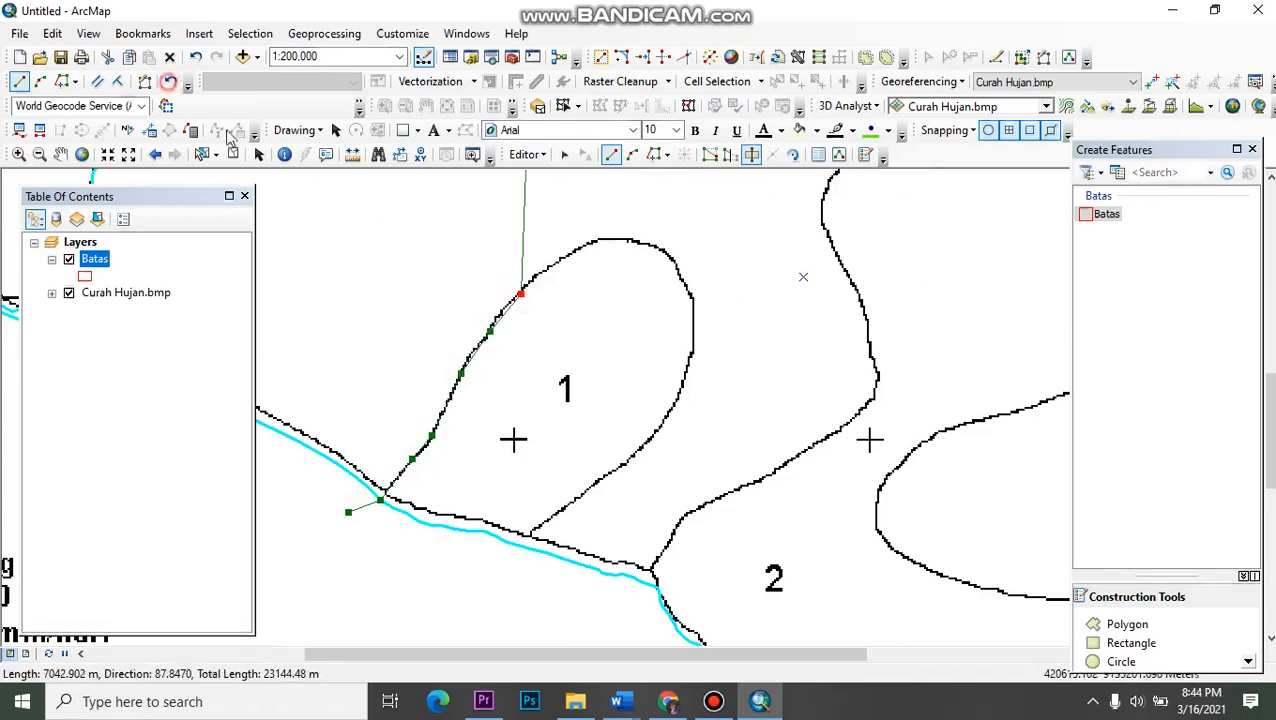
pyautogui.click(504, 309)
pyautogui.click(525, 287)
pyautogui.click(540, 271)
pyautogui.click(581, 247)
pyautogui.click(600, 238)
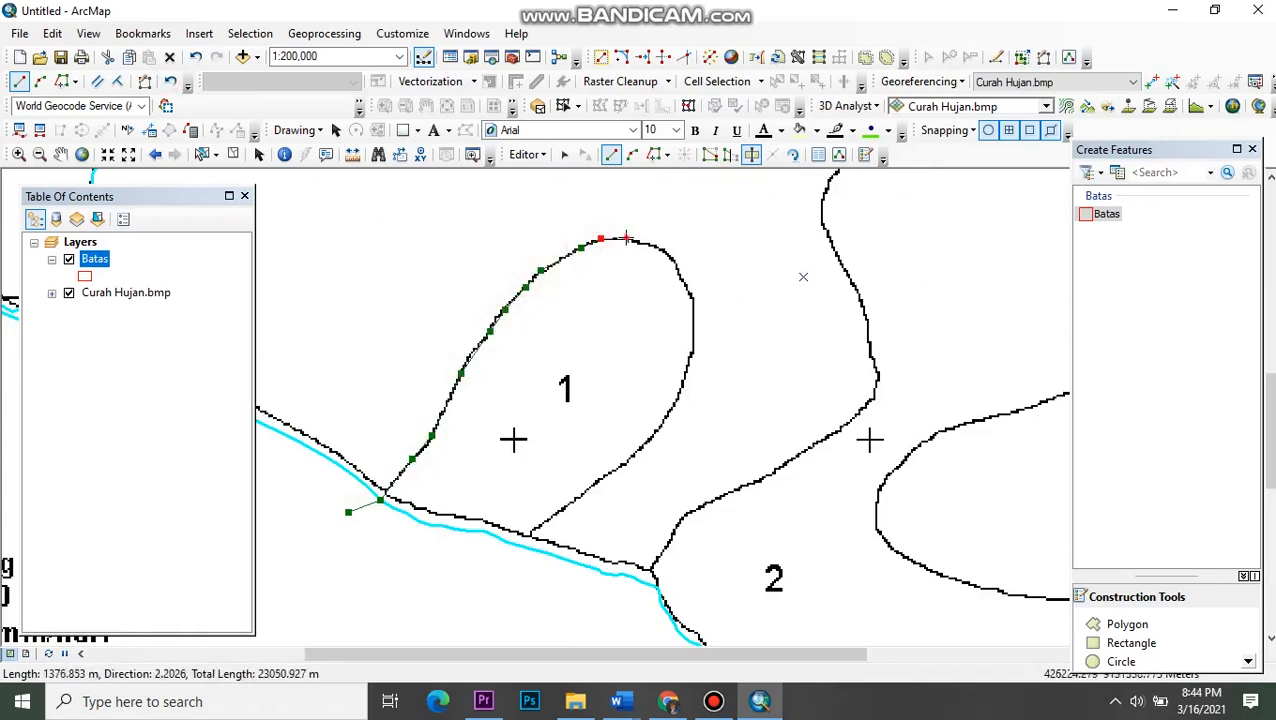
# - Trace the eastern edge of the southwestern zone 1 down across the southern boundary and finish the cut
pyautogui.click(673, 262)
pyautogui.click(686, 283)
pyautogui.click(692, 296)
pyautogui.click(694, 325)
pyautogui.click(692, 355)
pyautogui.click(679, 387)
pyautogui.click(666, 413)
pyautogui.click(643, 441)
pyautogui.click(616, 470)
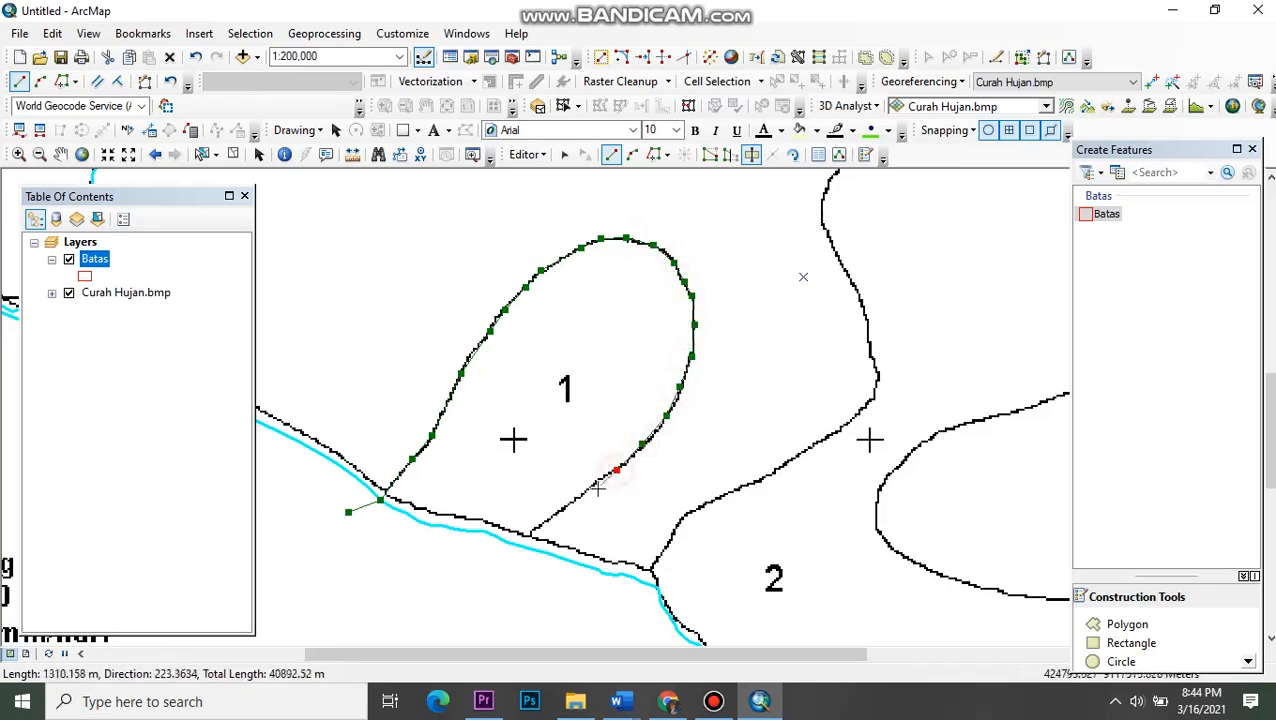
pyautogui.click(550, 519)
pyautogui.click(524, 534)
pyautogui.click(507, 543)
pyautogui.doubleClick(476, 568)
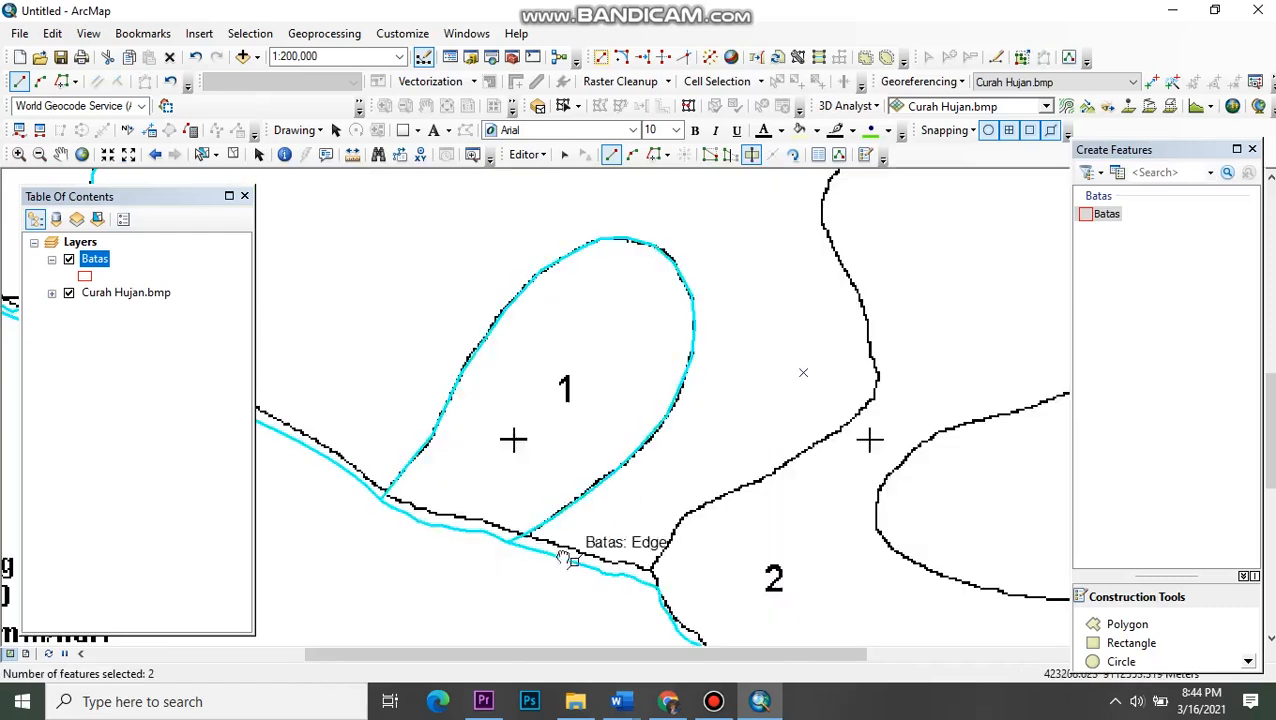
# - Begin a cut line outside the southern boundary at the western end of zone 2 and trace the zone 2–3 line northeastward
pyautogui.moveTo(567, 564); pyautogui.dragTo(464, 407)
pyautogui.click(478, 424)
pyautogui.click(505, 393)
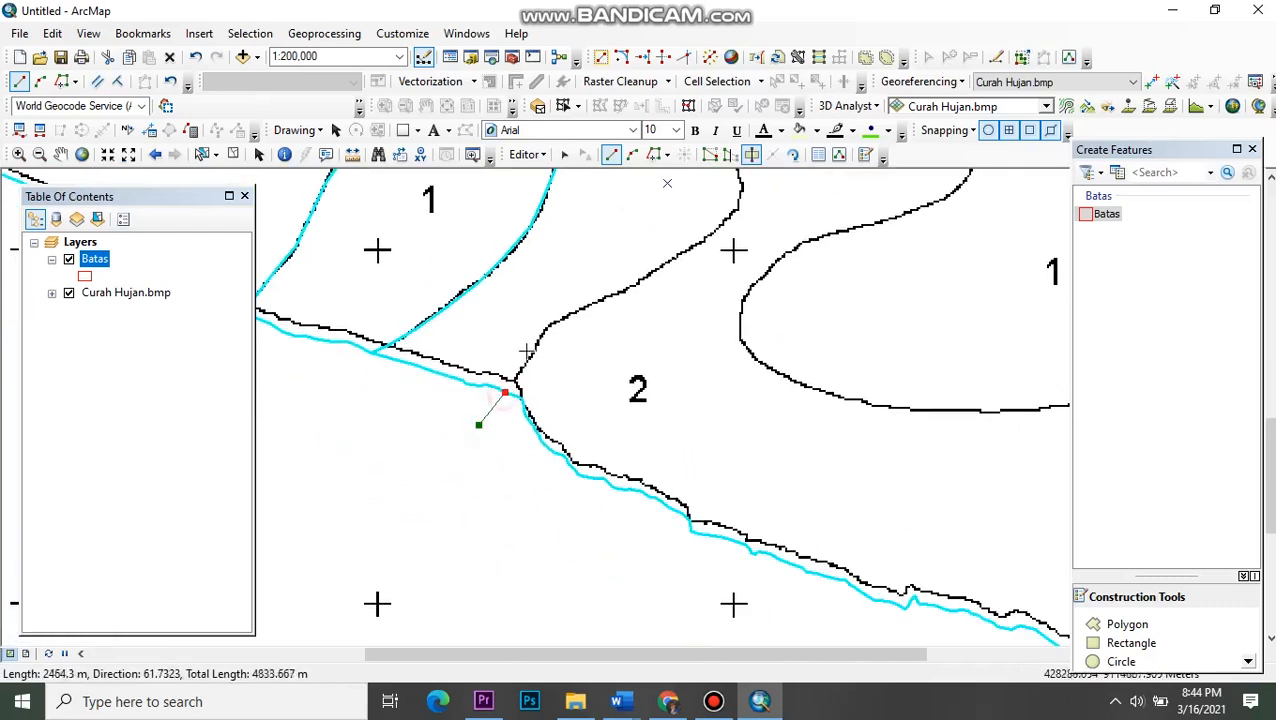
pyautogui.click(534, 347)
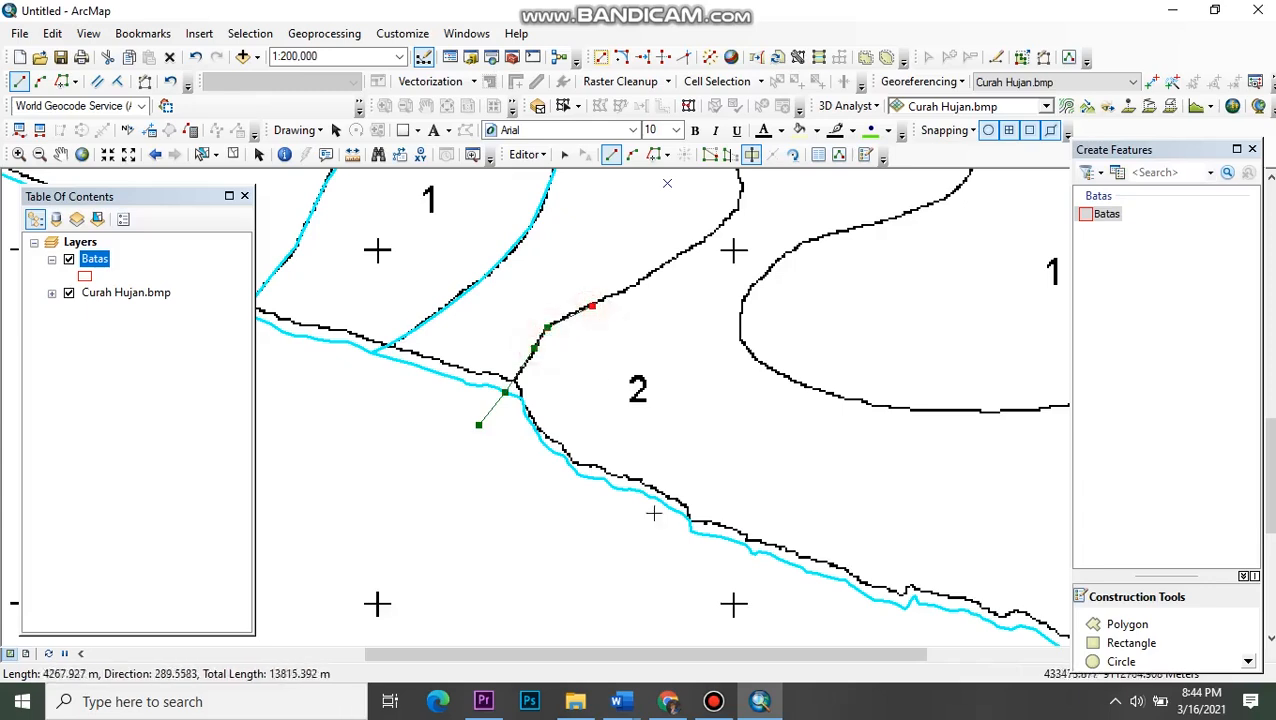
pyautogui.click(713, 701)
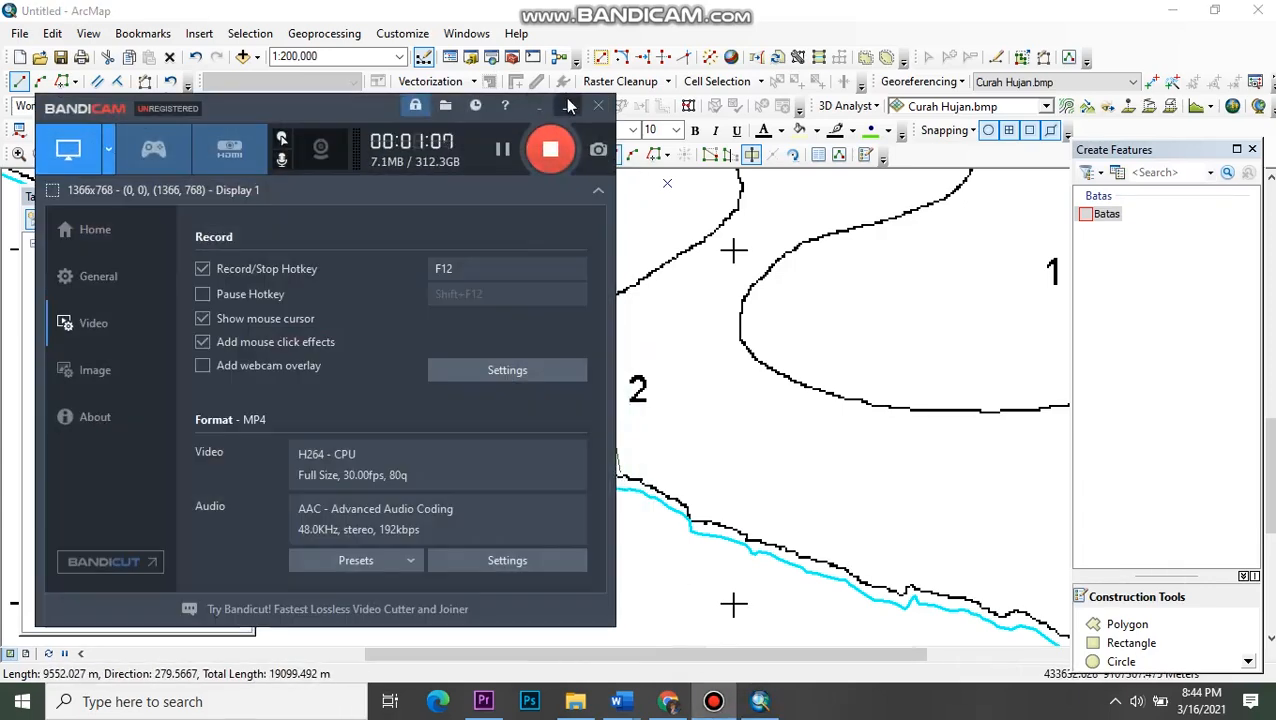
pyautogui.click(569, 106)
pyautogui.moveTo(658, 222); pyautogui.dragTo(541, 399)
pyautogui.click(516, 462)
pyautogui.click(557, 436)
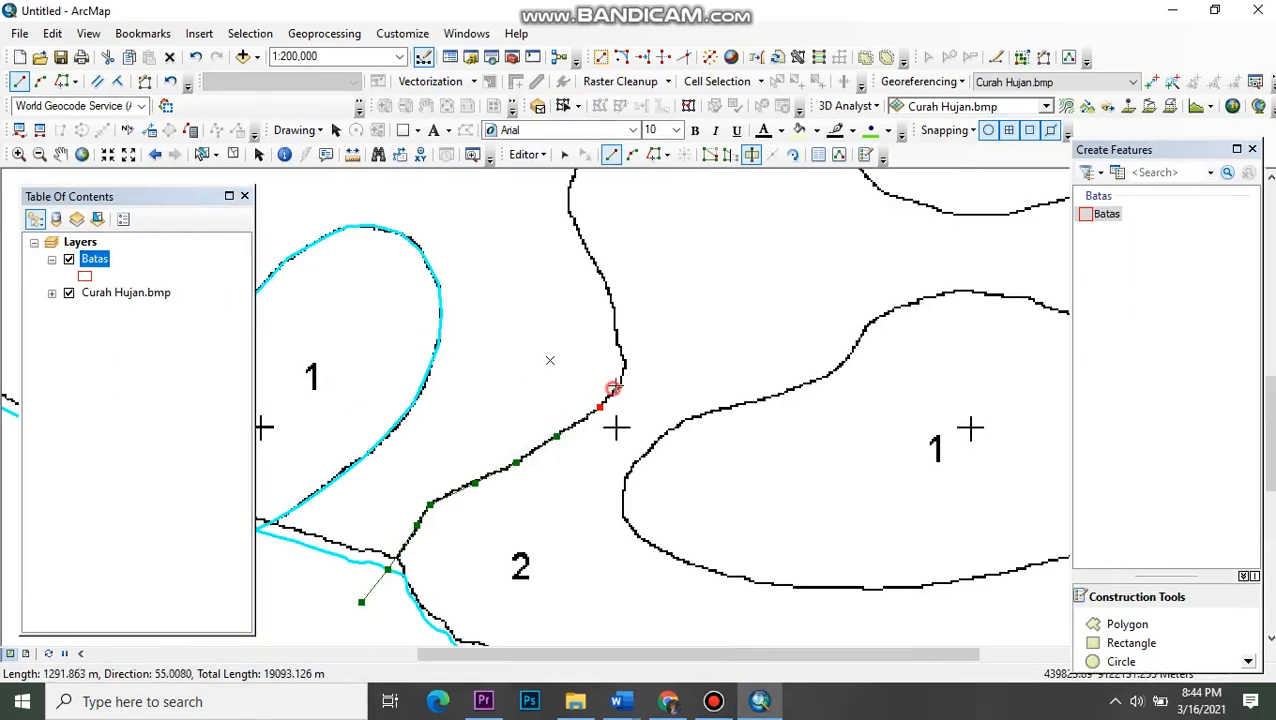
# - Undo the last misplaced vertices and trace the zone 2–3 line around its bend and northward
pyautogui.click(196, 58)
pyautogui.click(196, 58)
pyautogui.click(196, 58)
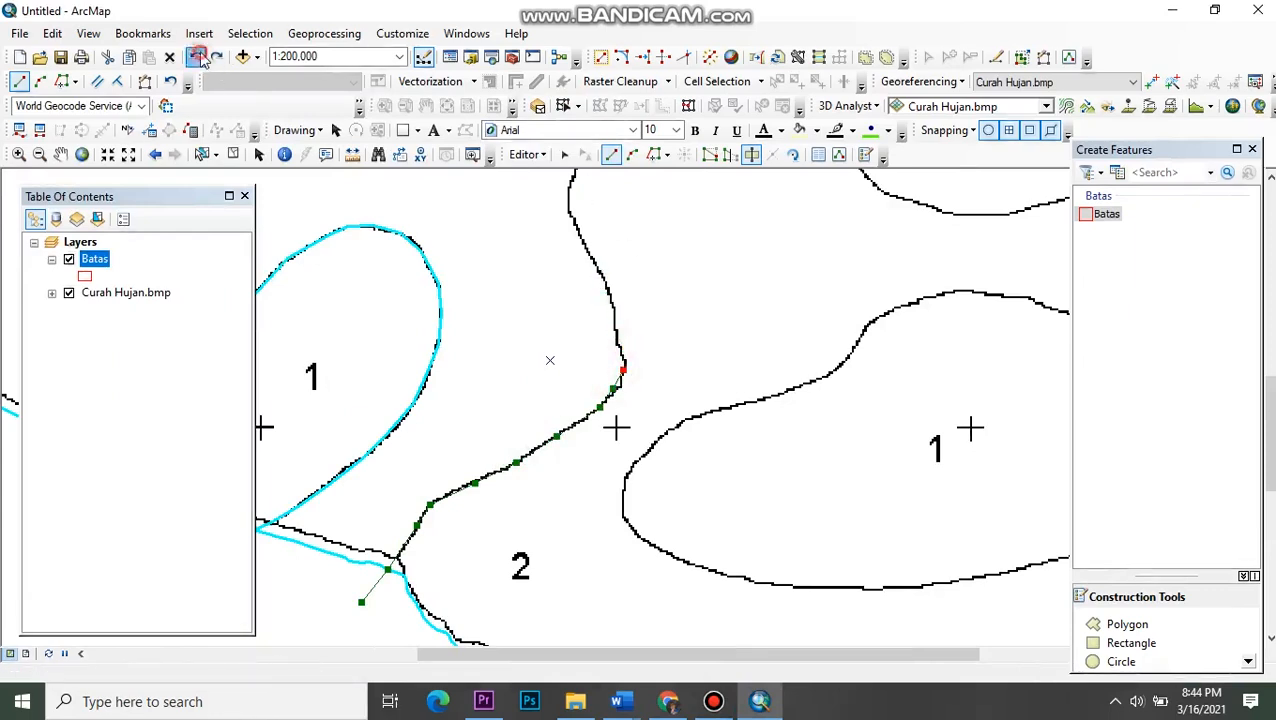
pyautogui.click(196, 58)
pyautogui.scroll(1, 738, 499)
pyautogui.moveTo(487, 281); pyautogui.dragTo(611, 447)
pyautogui.click(631, 402)
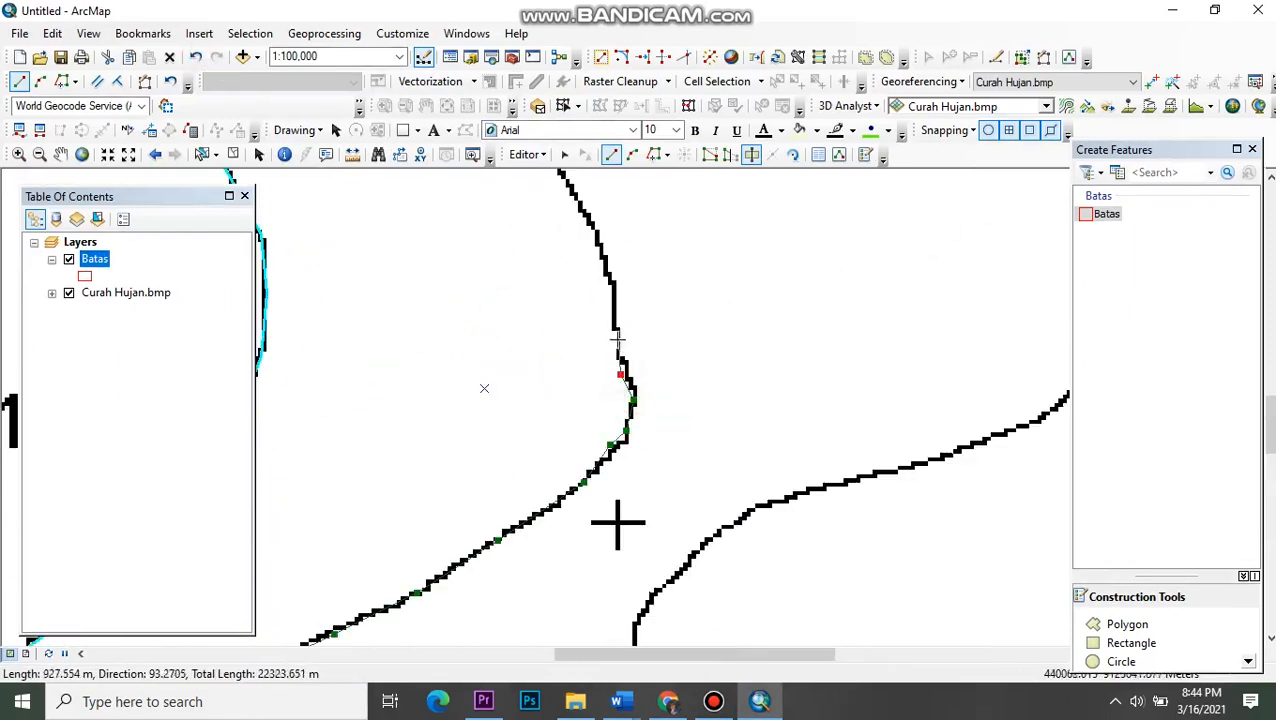
pyautogui.click(605, 254)
pyautogui.moveTo(605, 254); pyautogui.dragTo(648, 550)
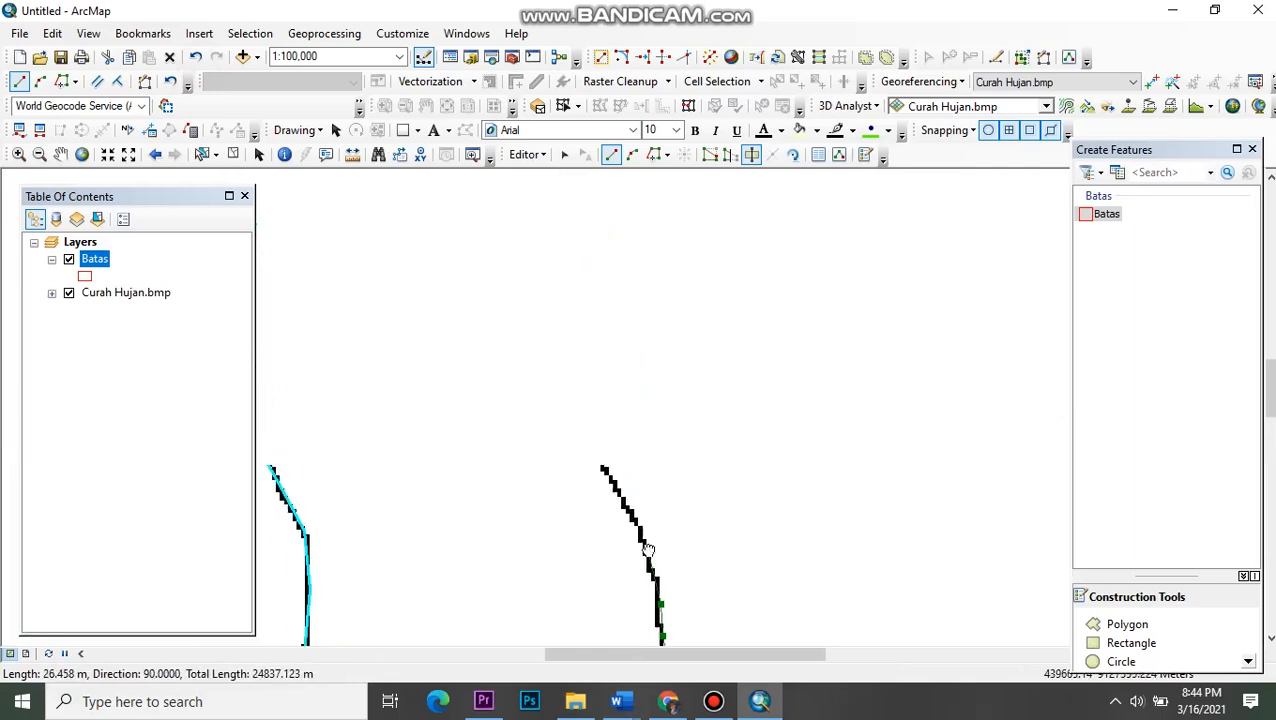
pyautogui.click(615, 484)
pyautogui.click(571, 402)
pyautogui.click(563, 361)
# - Continue the cut line over the northern crest of zone 2 and eastward below the province boundary
pyautogui.click(693, 212)
pyautogui.click(734, 193)
pyautogui.click(787, 184)
pyautogui.moveTo(787, 184); pyautogui.dragTo(284, 375)
pyautogui.click(396, 378)
pyautogui.click(478, 398)
pyautogui.click(550, 406)
pyautogui.click(602, 432)
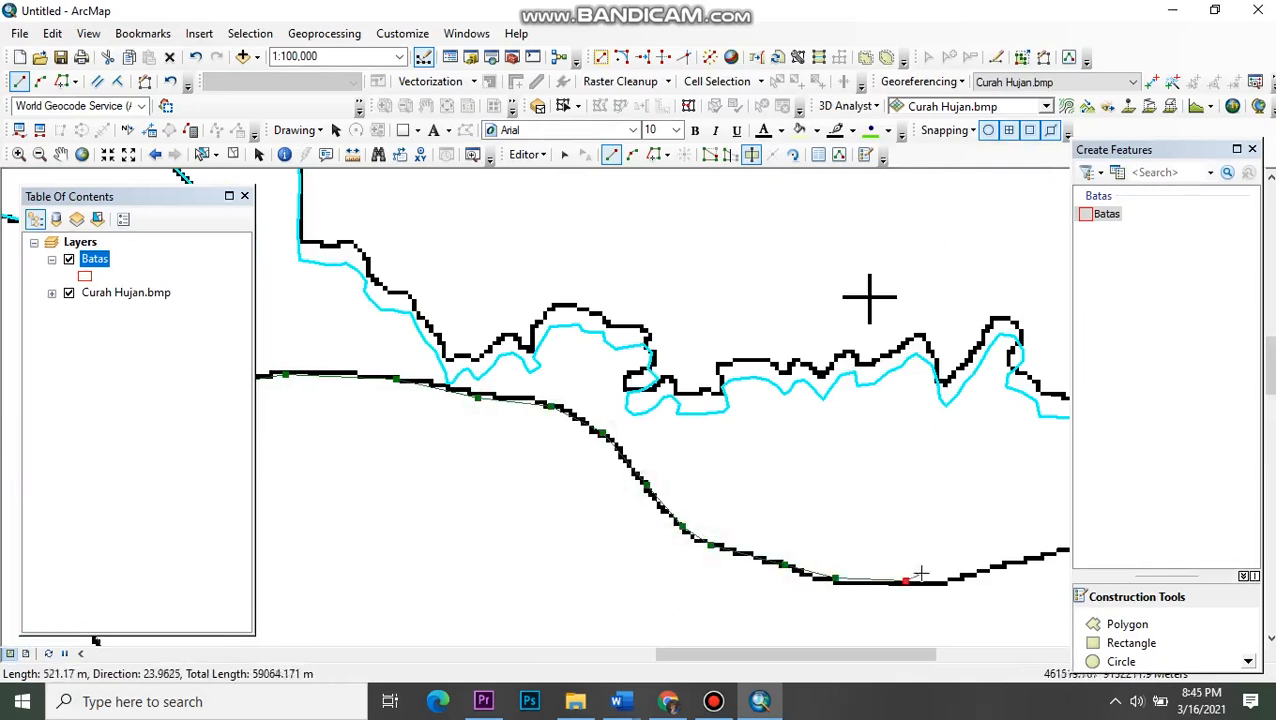
# - Trace the remaining northern edge of zone 2 across the eastern Batas boundary and finish the cut
pyautogui.moveTo(920, 574); pyautogui.dragTo(568, 263)
pyautogui.click(725, 222)
pyautogui.click(774, 204)
pyautogui.click(840, 192)
pyautogui.click(890, 185)
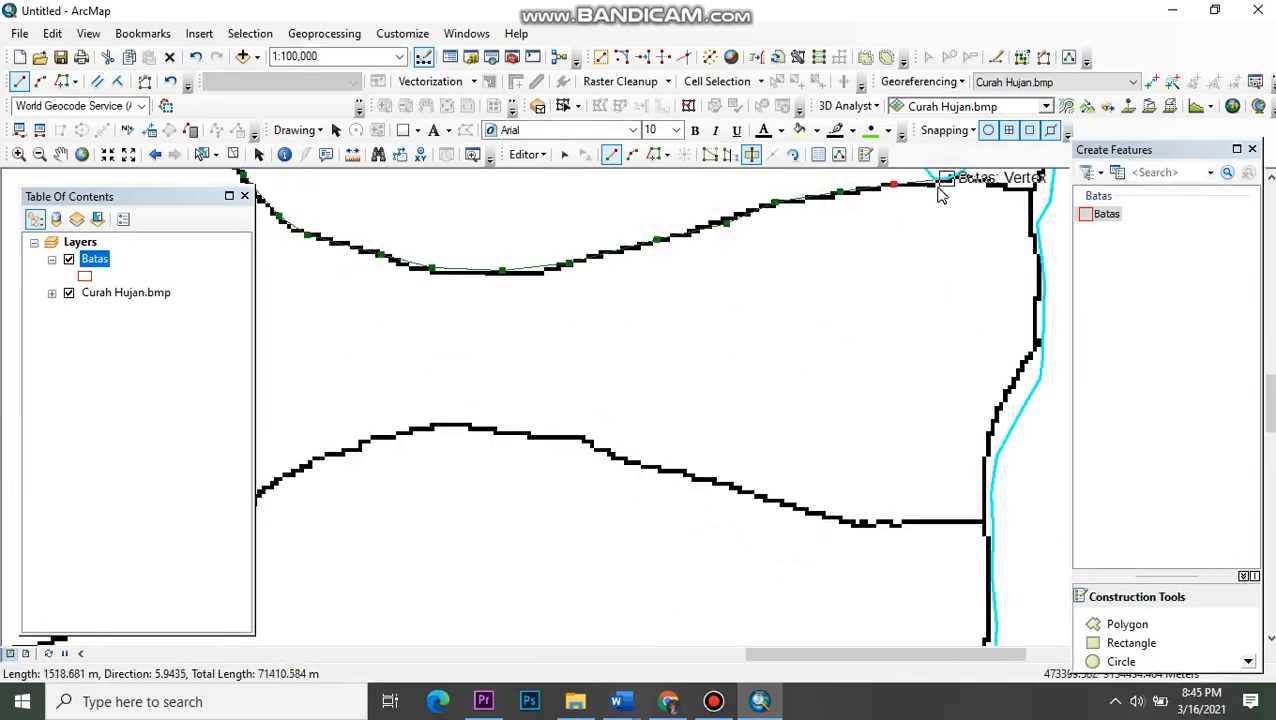
pyautogui.moveTo(940, 196); pyautogui.dragTo(782, 372)
pyautogui.scroll(3, 776, 372)
pyautogui.click(803, 352)
pyautogui.click(855, 347)
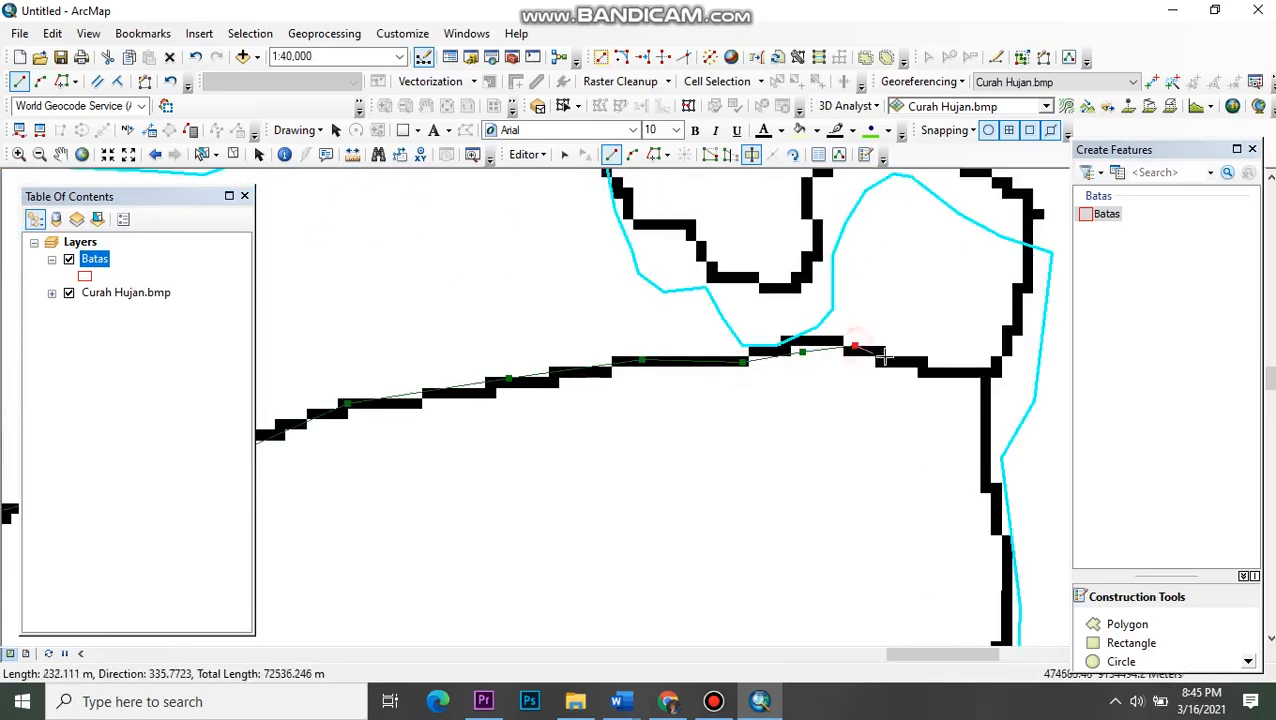
pyautogui.click(1038, 373)
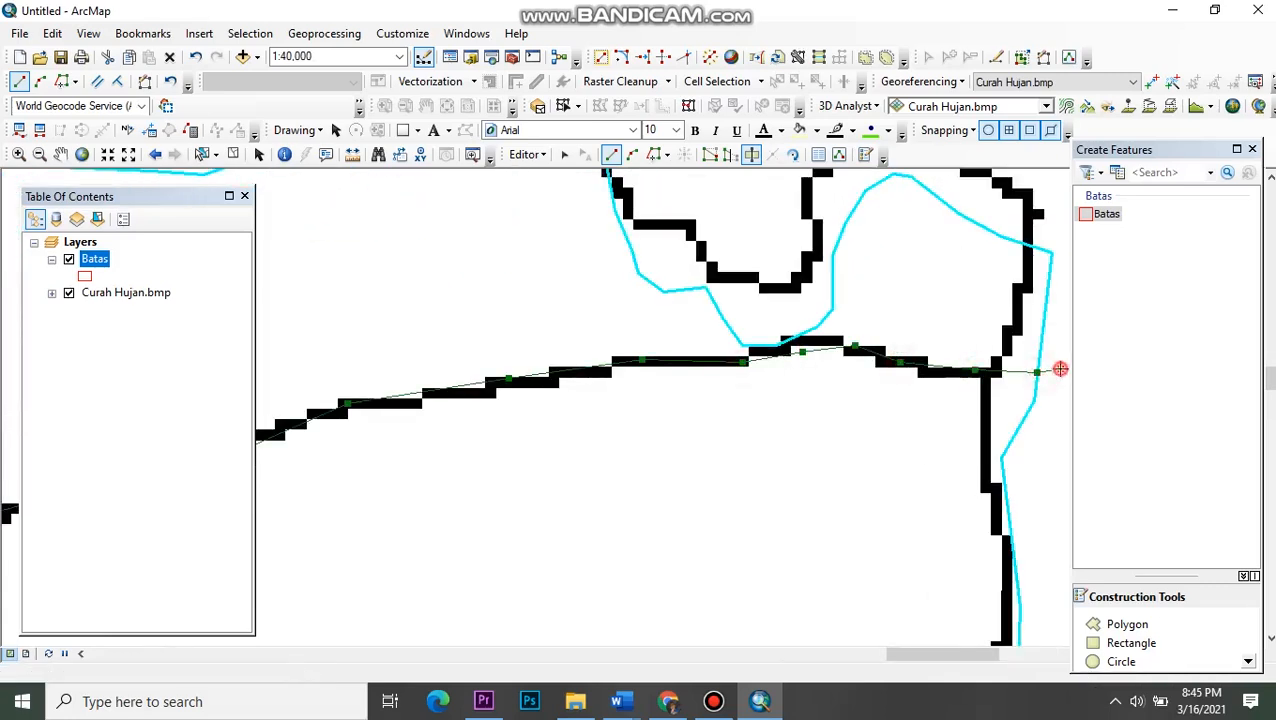
pyautogui.doubleClick(1060, 369)
# - Begin a cut line outside the eastern Batas boundary and trace the southern edge of the large eastern zone 1 westward
pyautogui.scroll(-3, 872, 464)
pyautogui.scroll(-3, 757, 511)
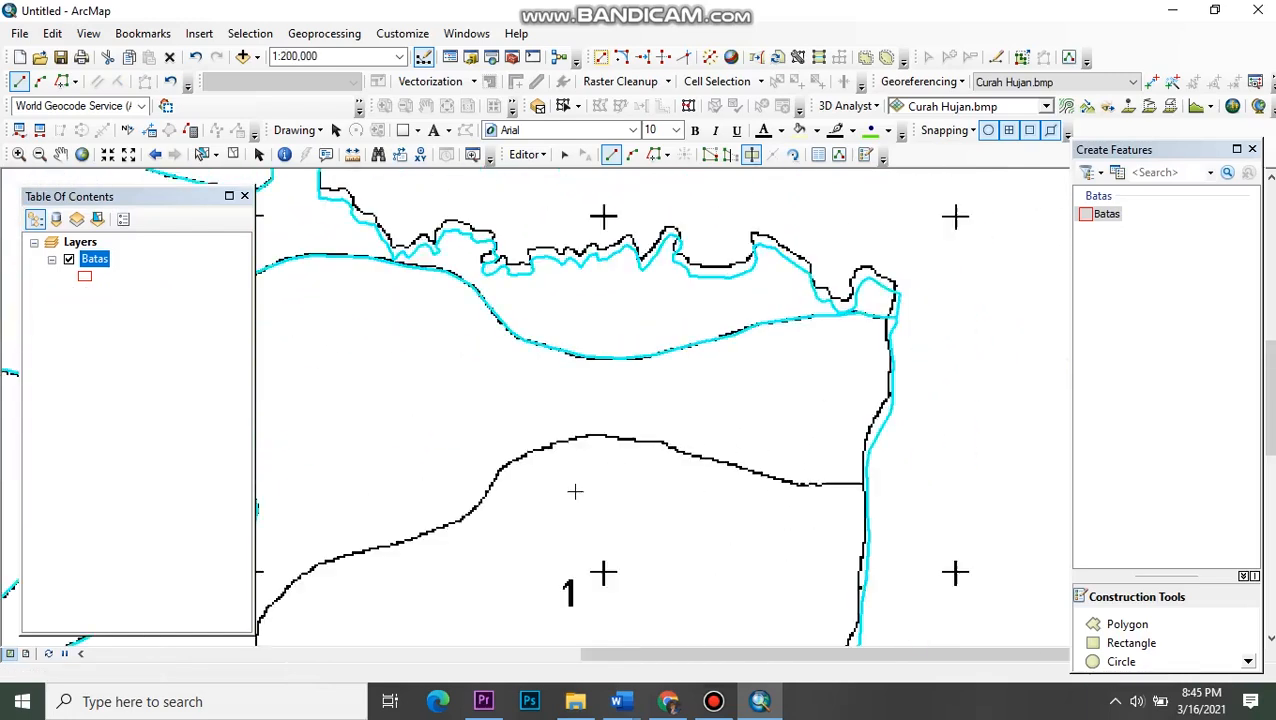
pyautogui.moveTo(582, 490); pyautogui.dragTo(725, 439)
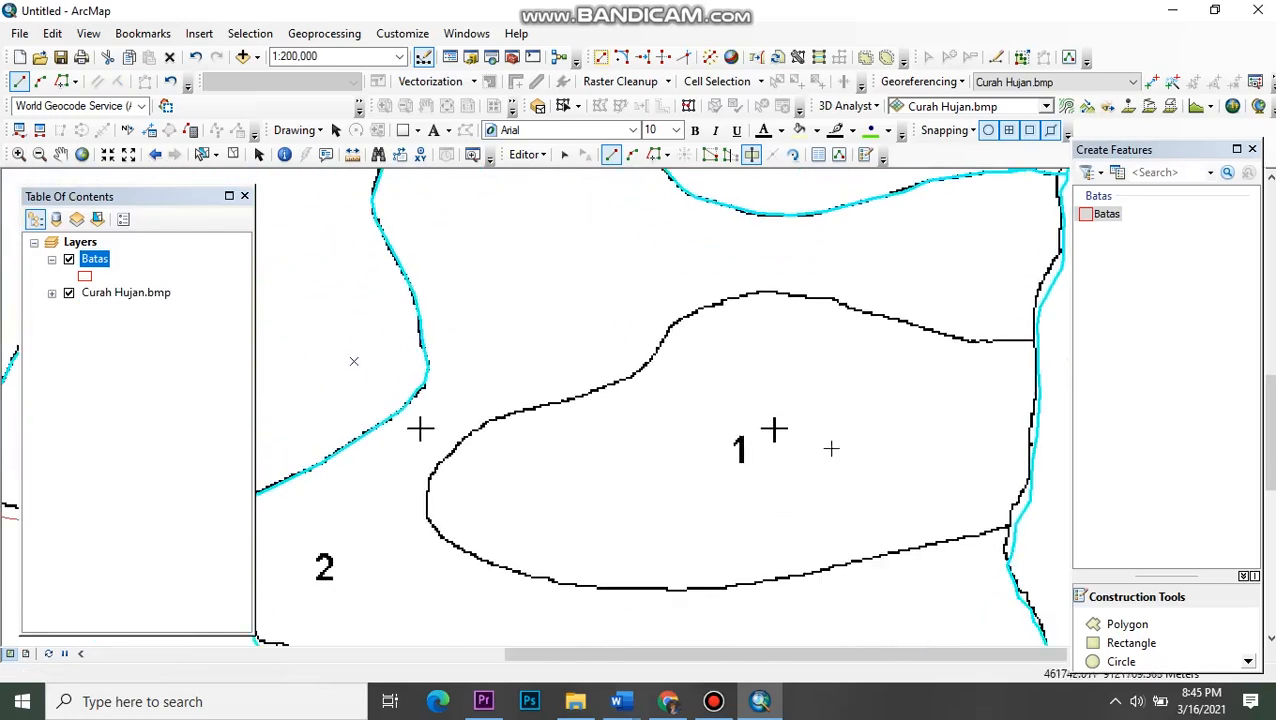
pyautogui.scroll(2, 983, 459)
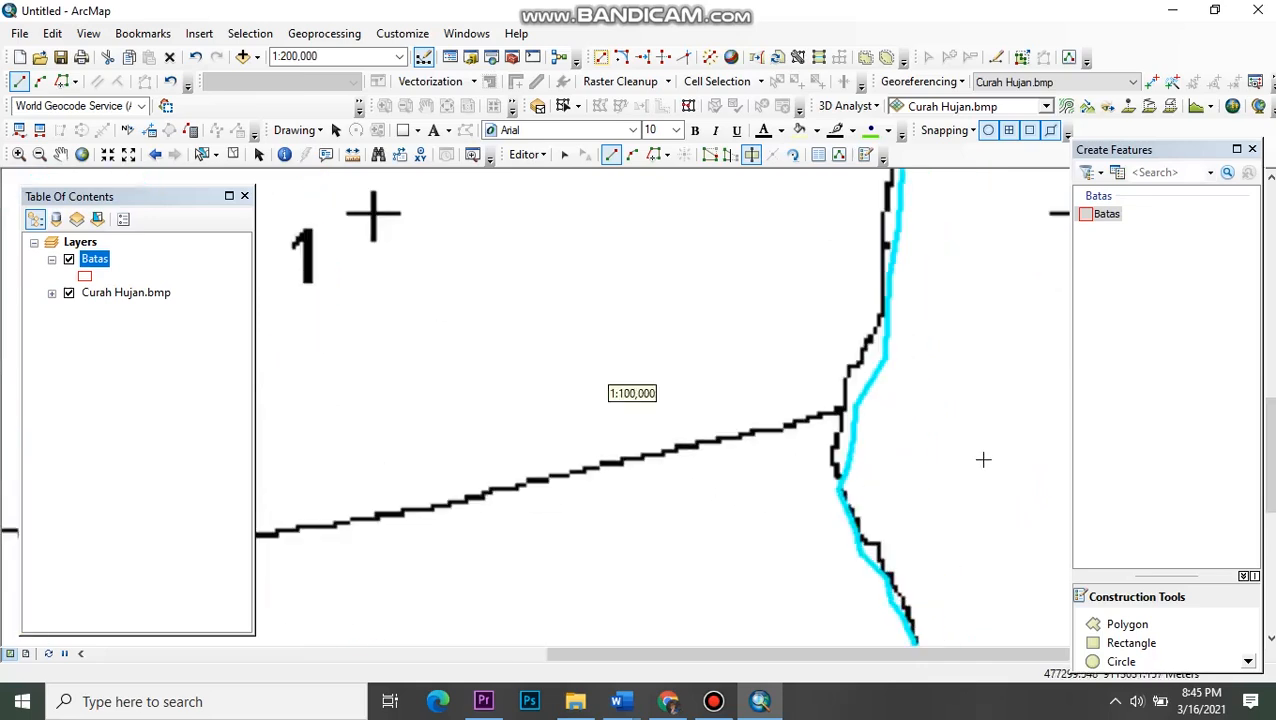
pyautogui.click(903, 416)
pyautogui.click(855, 409)
pyautogui.click(823, 413)
pyautogui.click(758, 431)
pyautogui.click(673, 450)
pyautogui.click(437, 504)
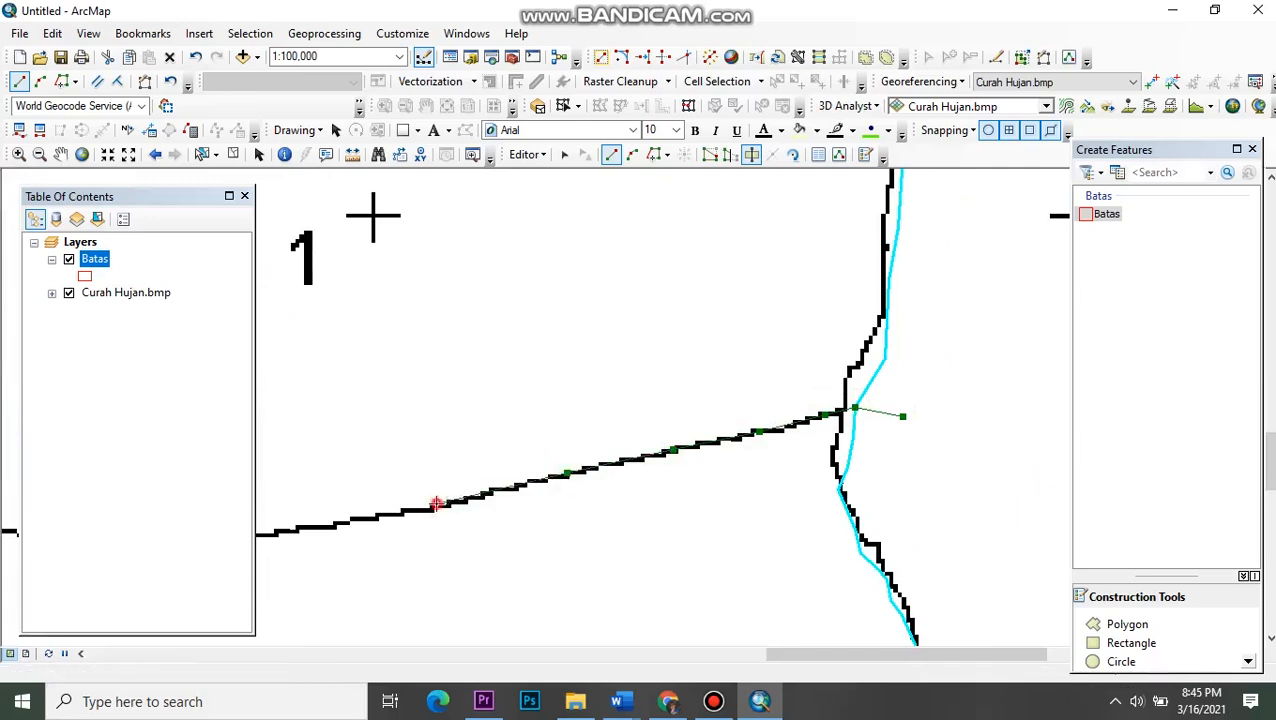
# - Continue the cut line westward along the lowest part of the eastern zone 1's southern edge
pyautogui.moveTo(439, 505); pyautogui.dragTo(877, 406)
pyautogui.click(738, 429)
pyautogui.click(628, 438)
pyautogui.click(527, 438)
pyautogui.moveTo(527, 437); pyautogui.dragTo(880, 524)
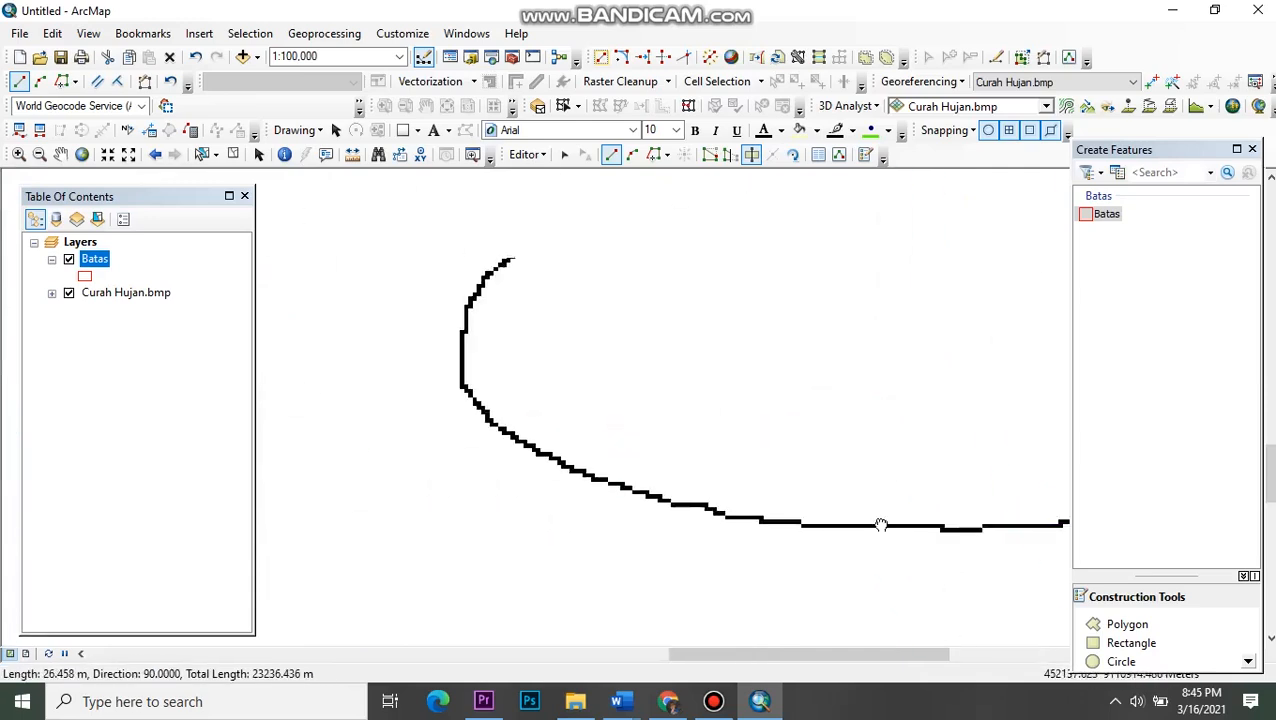
pyautogui.click(740, 516)
pyautogui.click(672, 502)
pyautogui.click(596, 473)
# - Trace the cut line around the rounded western end of the eastern zone 1
pyautogui.moveTo(596, 473); pyautogui.dragTo(867, 588)
pyautogui.click(775, 545)
pyautogui.click(741, 504)
pyautogui.click(733, 476)
pyautogui.click(743, 415)
pyautogui.click(780, 372)
pyautogui.click(835, 318)
pyautogui.click(895, 293)
pyautogui.click(1020, 259)
# - Trace the rising northwestern edge of the eastern zone 1 toward its crest
pyautogui.moveTo(1020, 259); pyautogui.dragTo(644, 431)
pyautogui.click(755, 395)
pyautogui.click(802, 358)
pyautogui.click(829, 320)
pyautogui.click(856, 279)
pyautogui.click(955, 236)
# - Continue the cut line over the crest of the eastern zone 1 and down its northern edge
pyautogui.moveTo(964, 241); pyautogui.dragTo(613, 416)
pyautogui.click(650, 401)
pyautogui.click(705, 397)
pyautogui.click(741, 401)
pyautogui.click(796, 408)
pyautogui.click(826, 410)
pyautogui.click(881, 438)
pyautogui.click(936, 448)
pyautogui.click(983, 460)
# - Trace the last stretch of the eastern zone 1's northern edge to the eastern Batas boundary and finish the sketch
pyautogui.moveTo(984, 461); pyautogui.dragTo(465, 359)
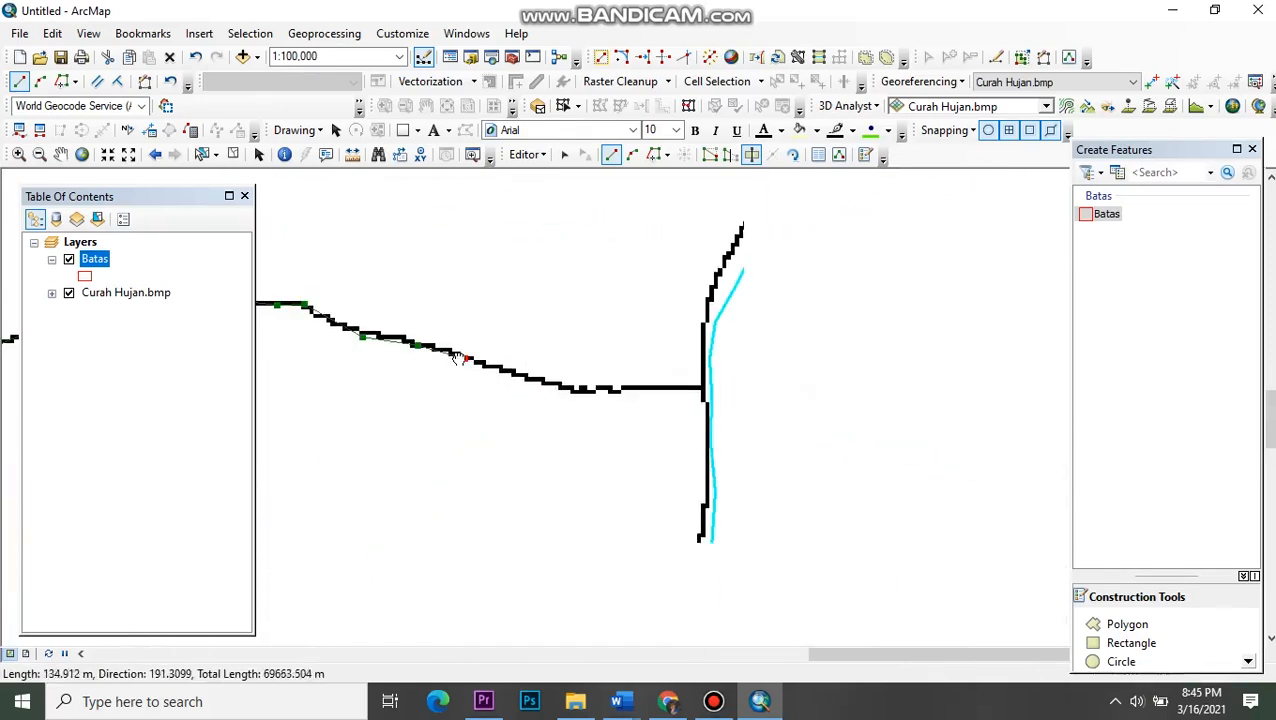
pyautogui.click(547, 384)
pyautogui.click(601, 389)
pyautogui.click(656, 386)
pyautogui.click(706, 384)
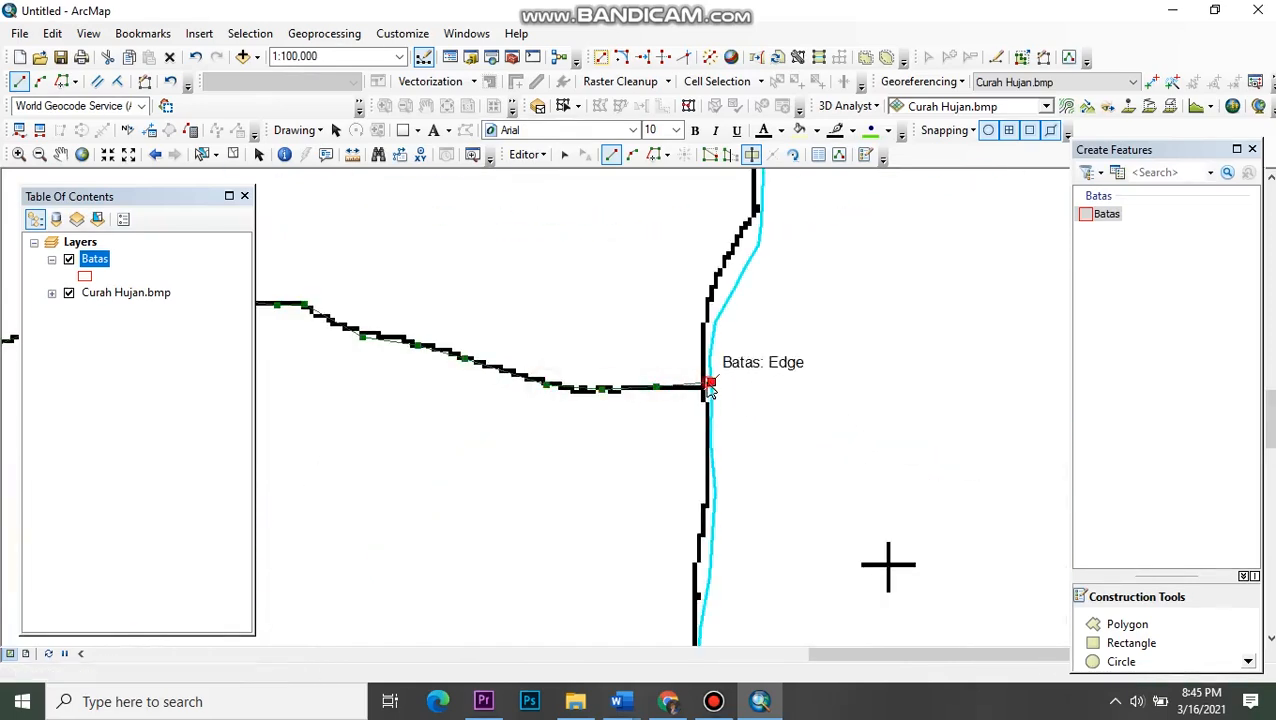
pyautogui.press('F2')
# - Review the cut zones across the whole map and clear the selected Batas polygons
pyautogui.scroll(4, 660, 466)
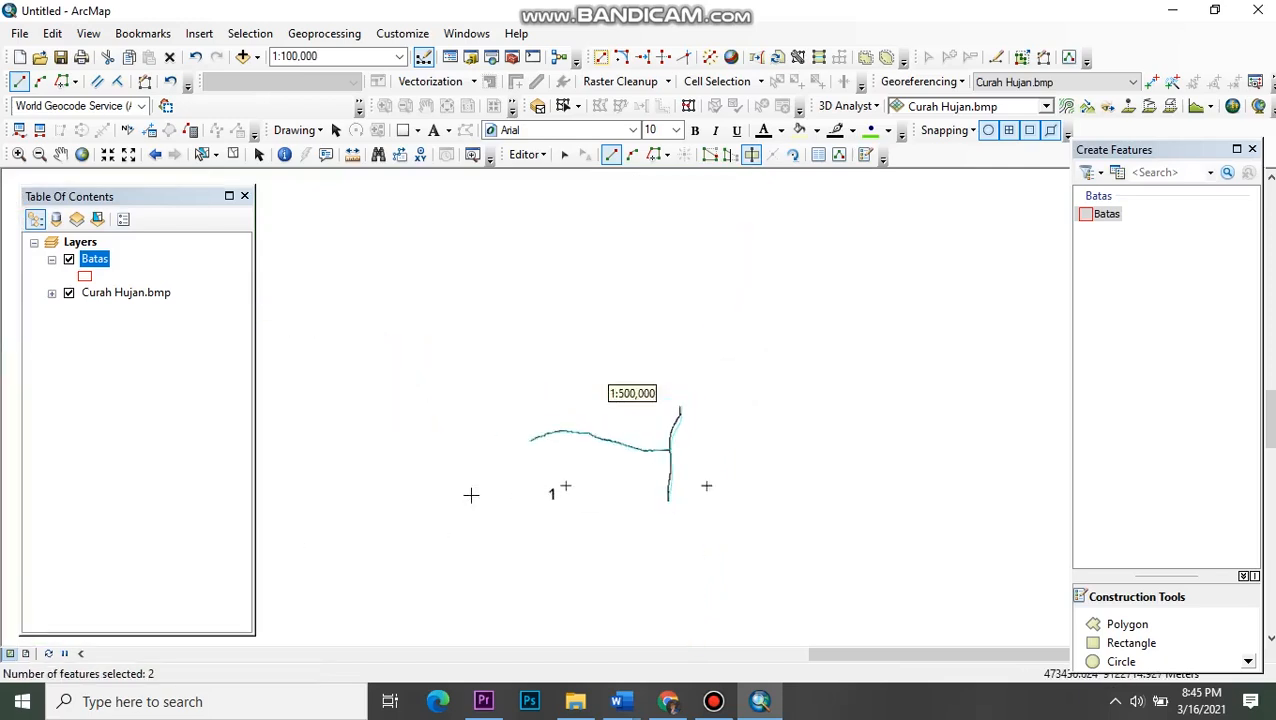
pyautogui.moveTo(455, 484); pyautogui.dragTo(684, 478)
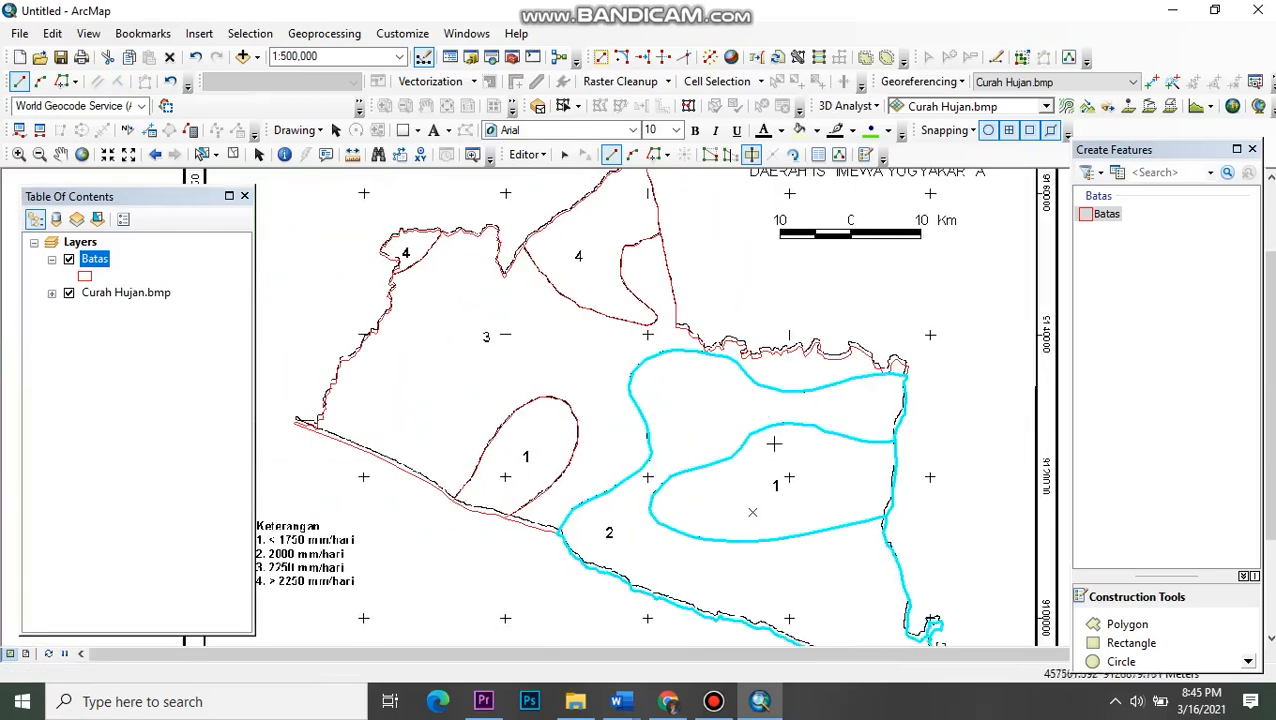
pyautogui.moveTo(774, 443); pyautogui.dragTo(648, 456)
pyautogui.moveTo(497, 455); pyautogui.dragTo(646, 432)
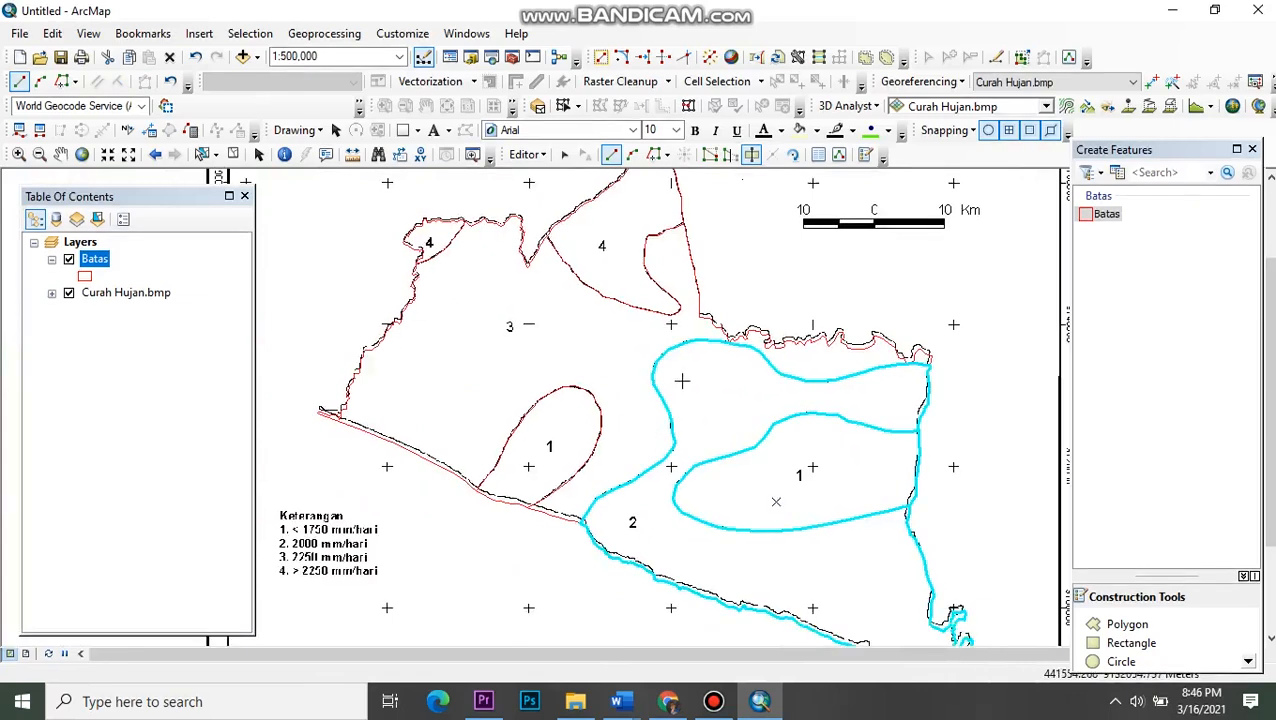
pyautogui.scroll(1, 682, 381)
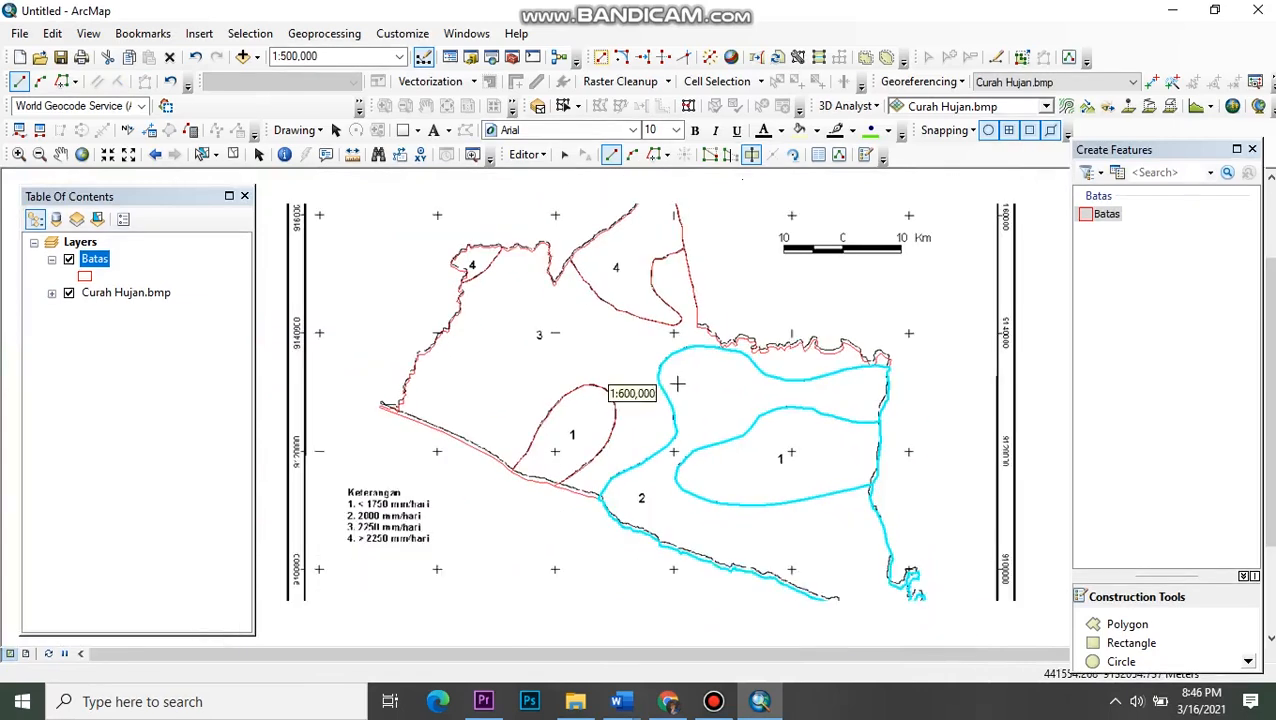
pyautogui.click(233, 155)
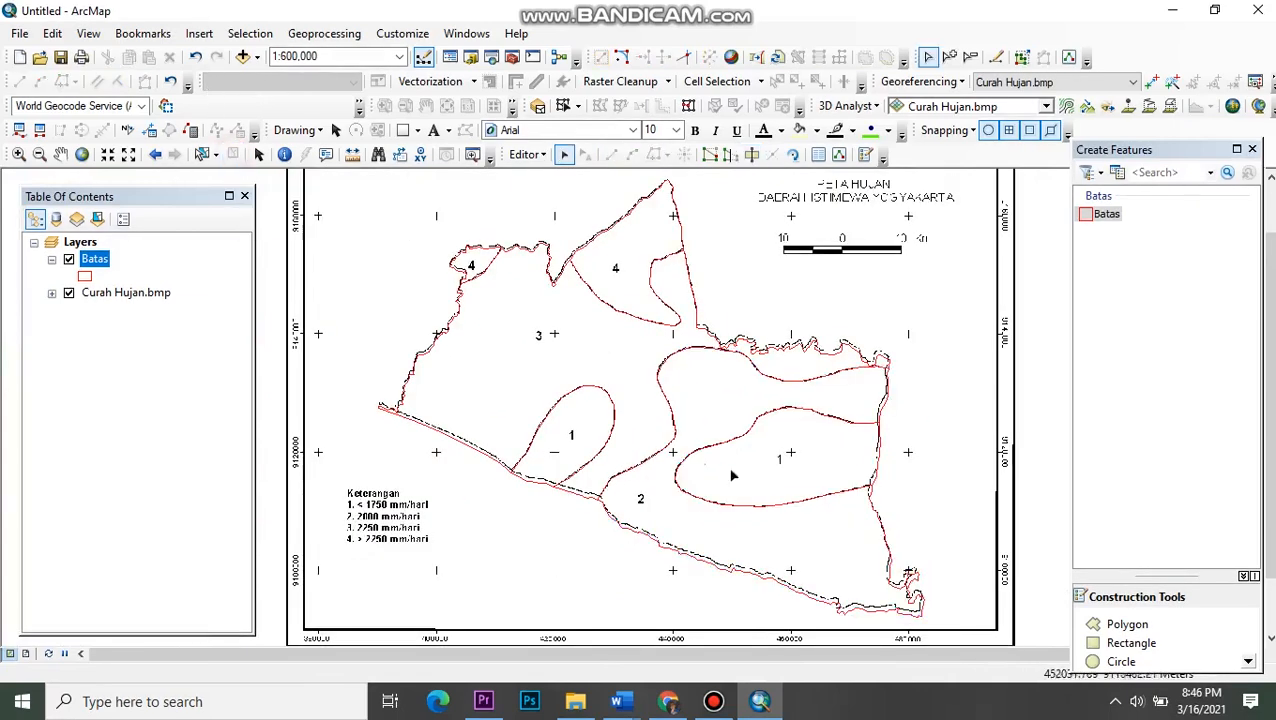
pyautogui.moveTo(639, 368); pyautogui.dragTo(611, 378)
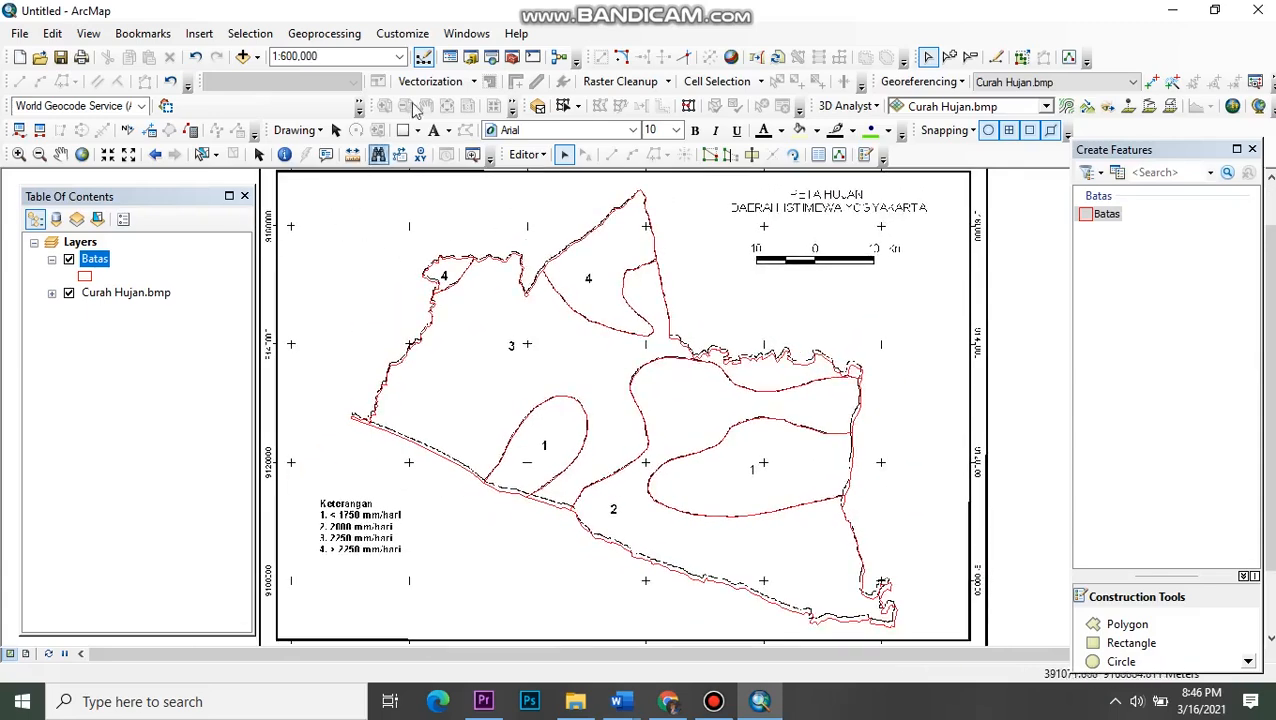
pyautogui.click(713, 701)
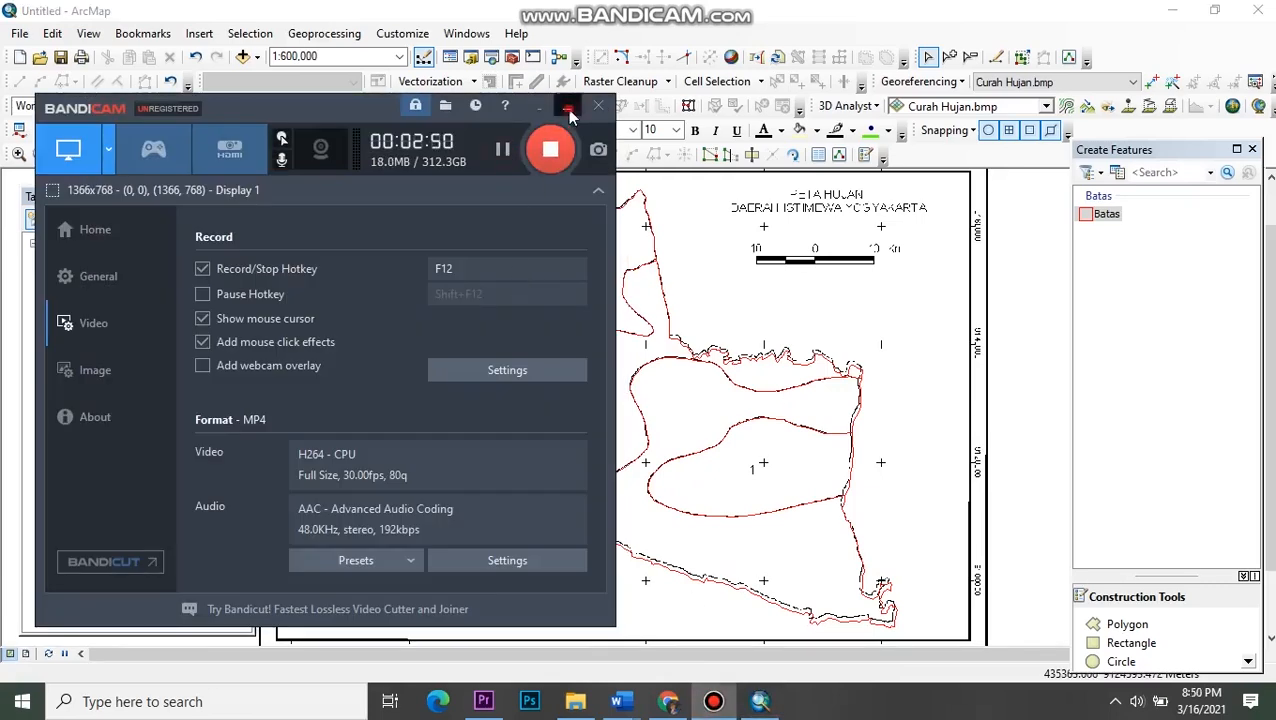
pyautogui.click(567, 107)
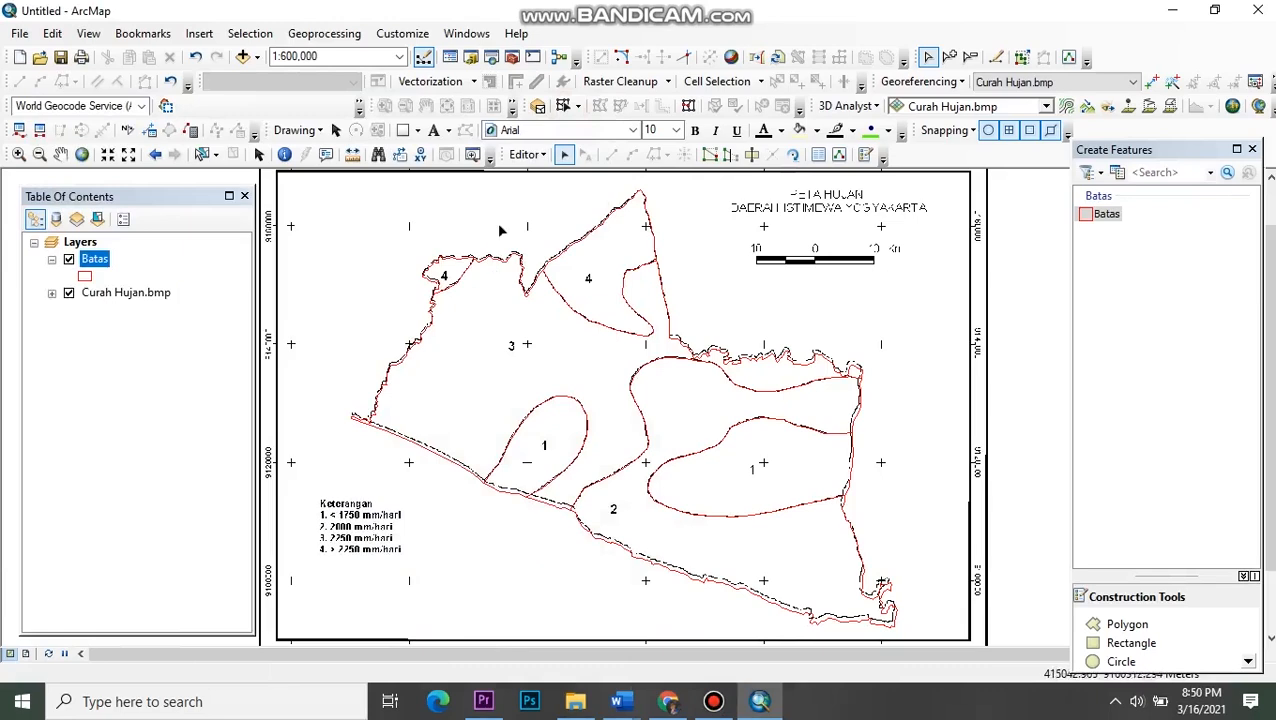
# - Save the edits to the Batas layer, end the edit session and close the feature creation window
pyautogui.click(527, 156)
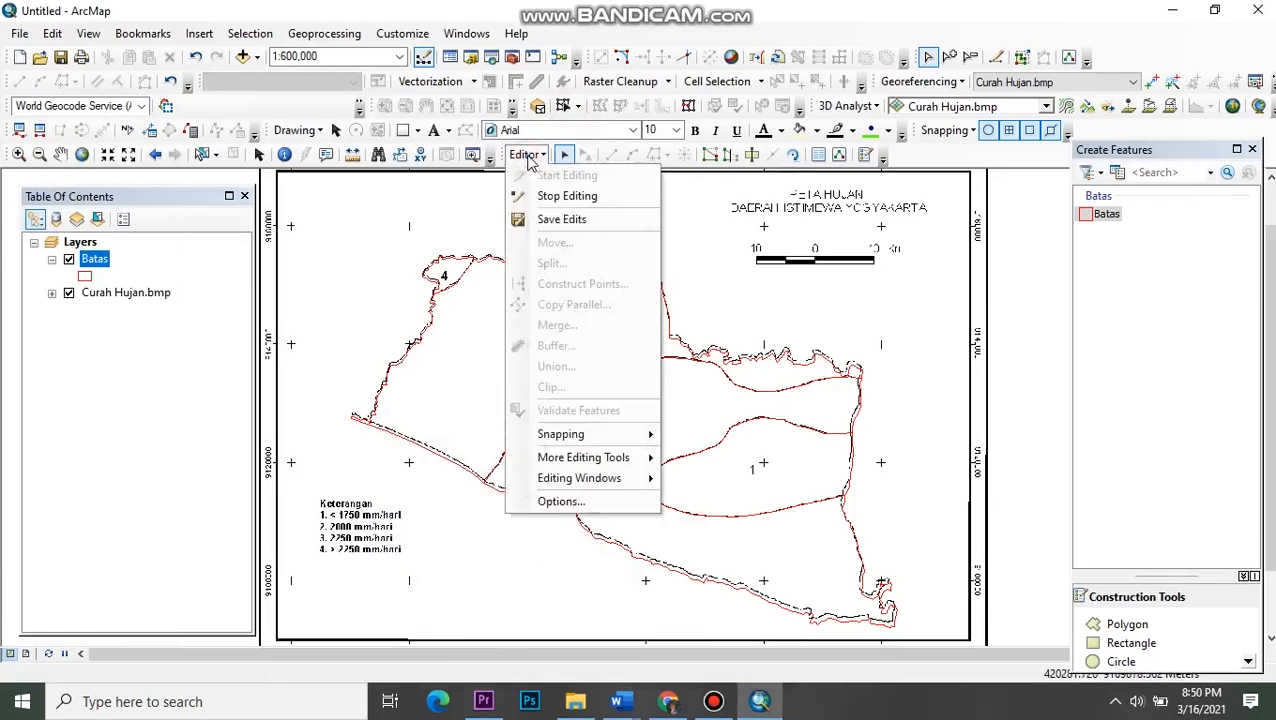
pyautogui.click(568, 218)
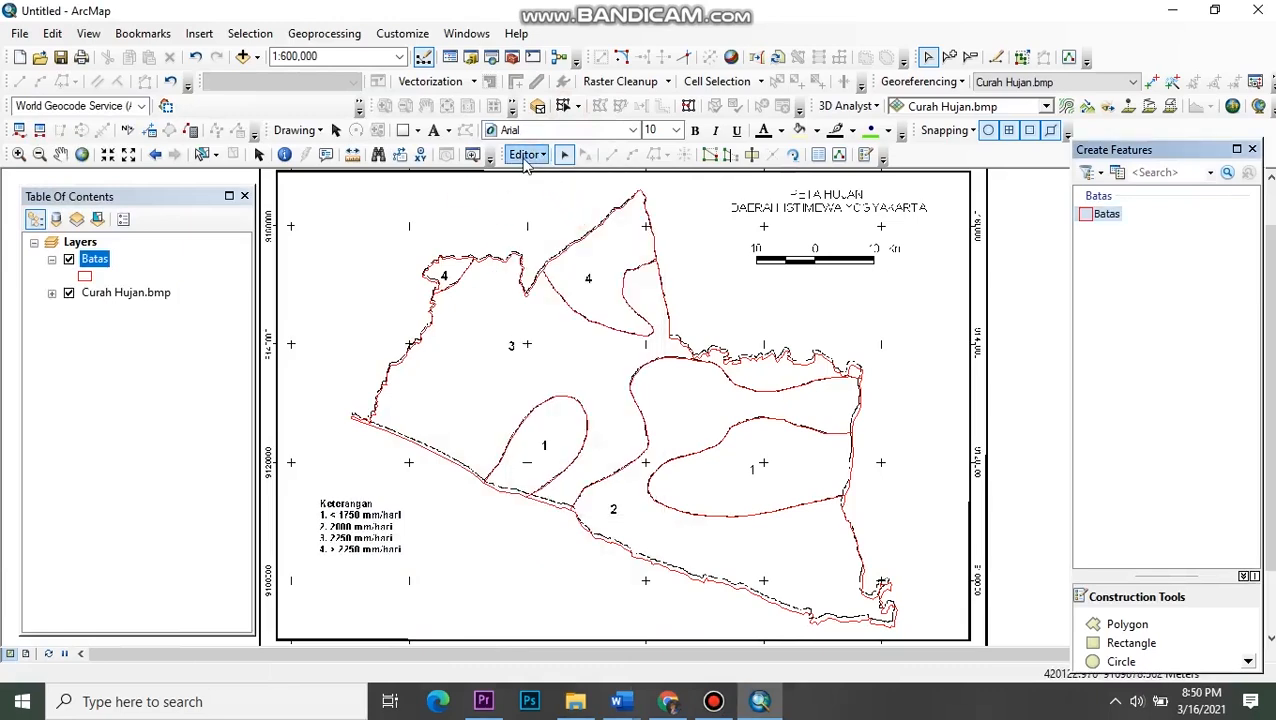
pyautogui.click(526, 155)
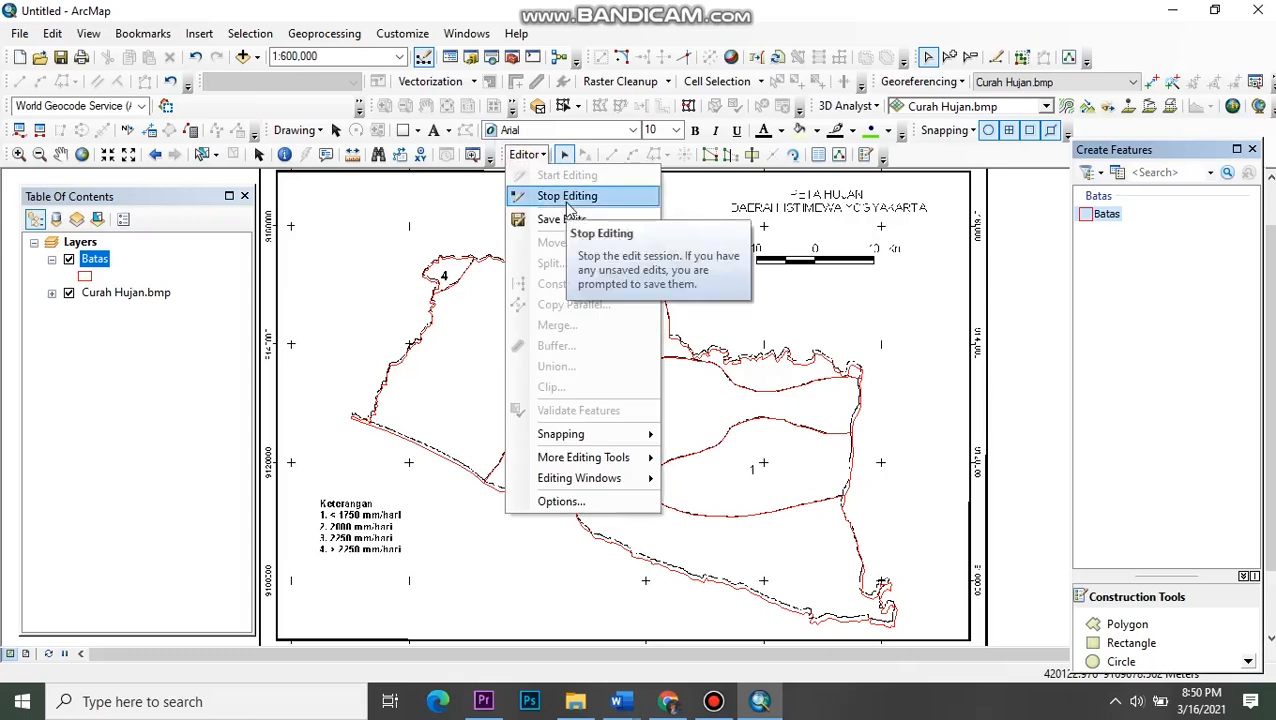
pyautogui.click(568, 197)
pyautogui.click(1251, 150)
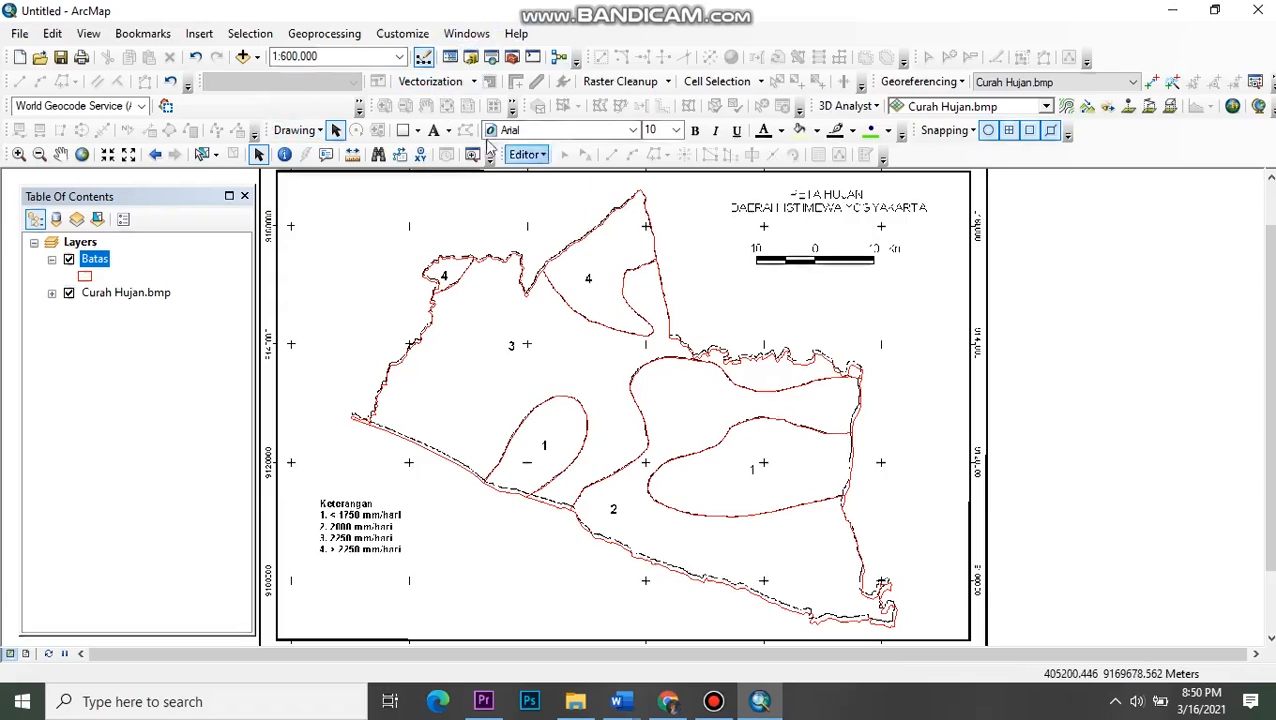
# - Browse the catalog's D:\ connection to the CURAH HUJAN folder inside ARAHAN FUNGSI LAHAN 4\KUMPULAN and select it
pyautogui.click(471, 58)
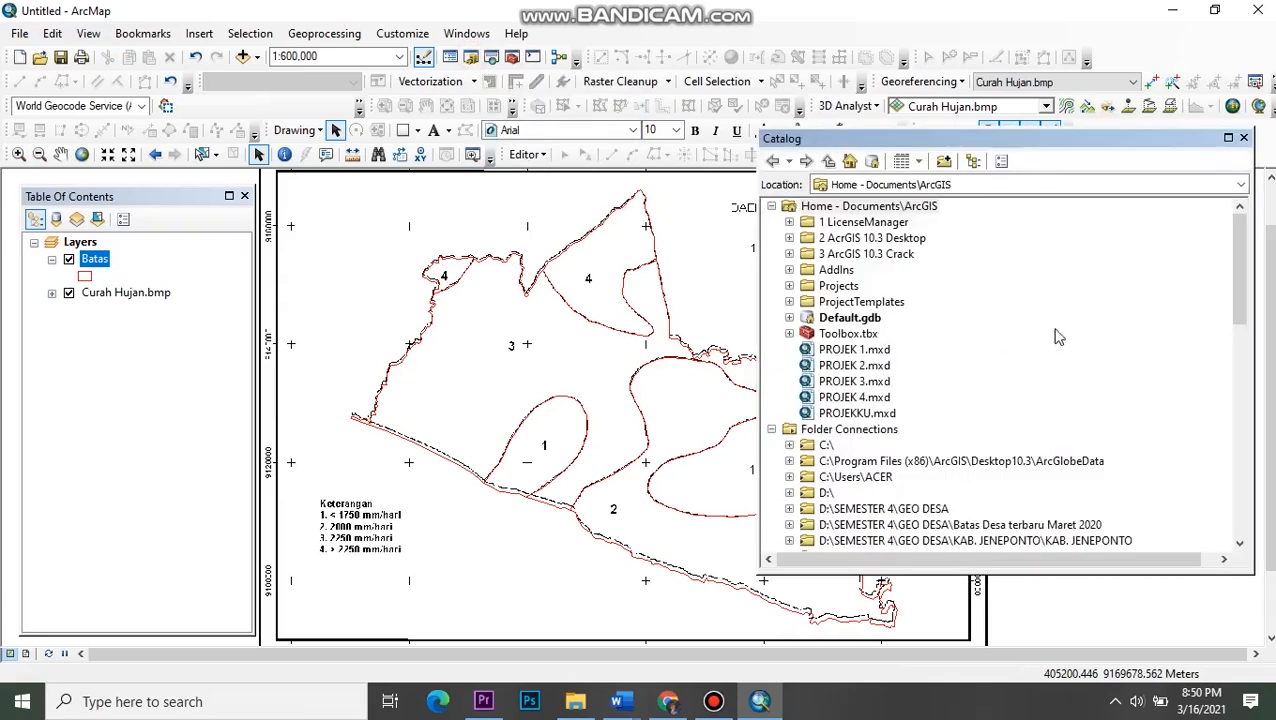
pyautogui.scroll(-1, 960, 400)
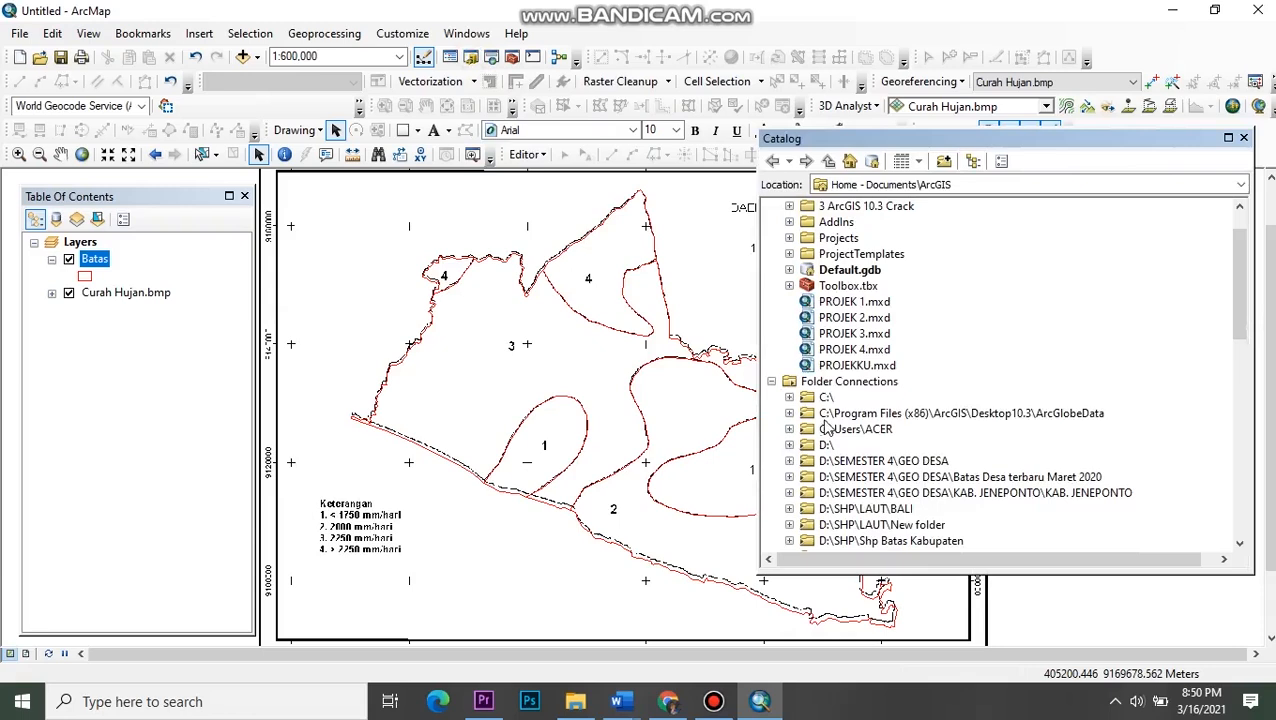
pyautogui.click(789, 445)
pyautogui.scroll(-3, 880, 445)
pyautogui.scroll(-5, 898, 457)
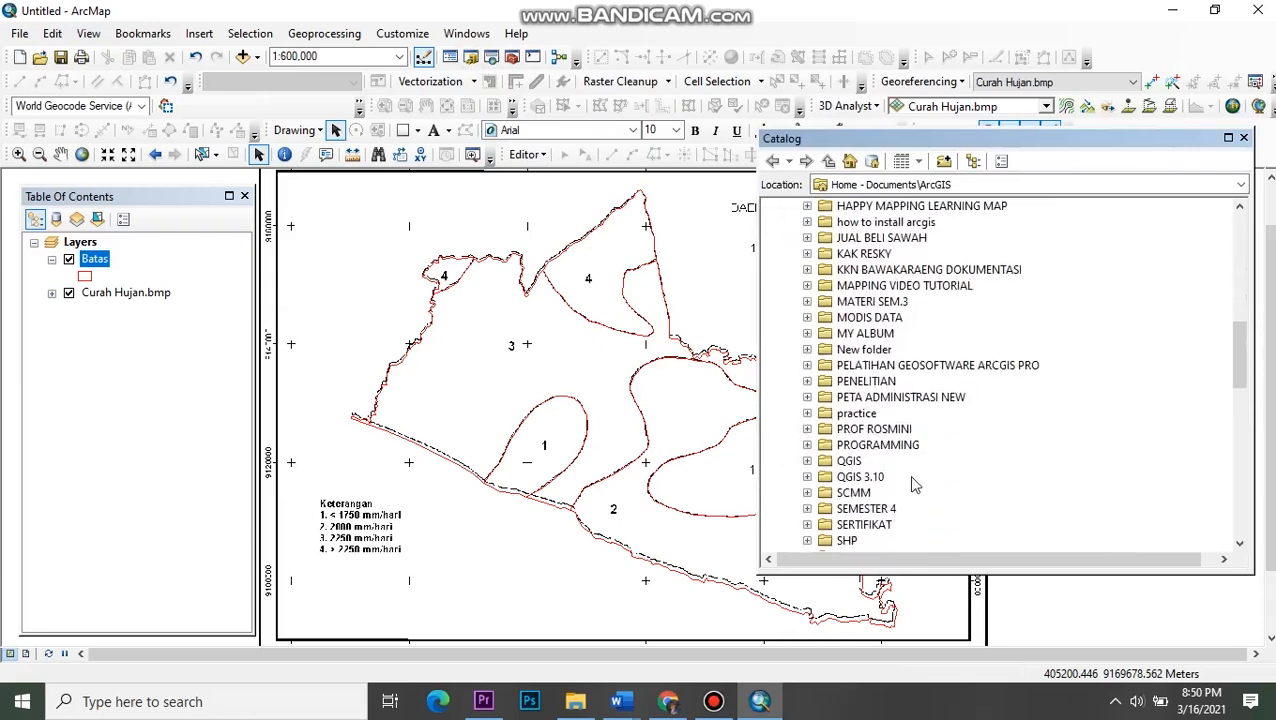
pyautogui.click(807, 492)
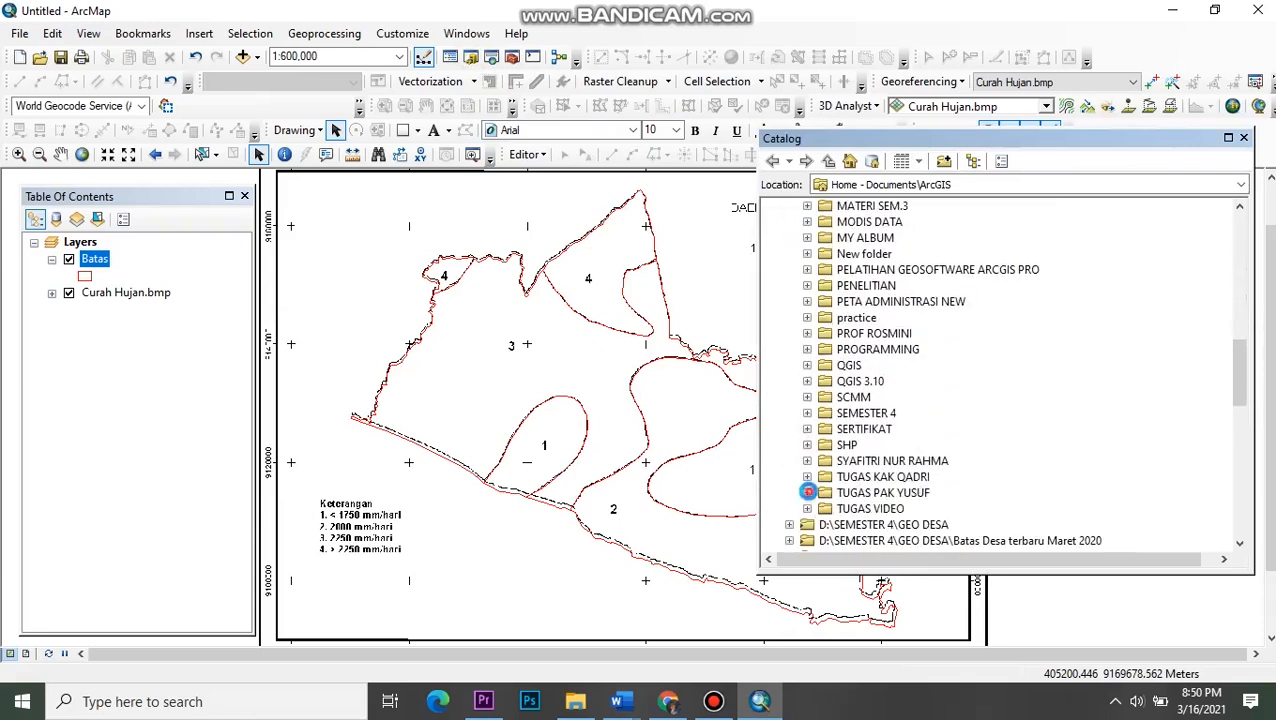
pyautogui.scroll(-2, 873, 490)
pyautogui.scroll(1, 888, 383)
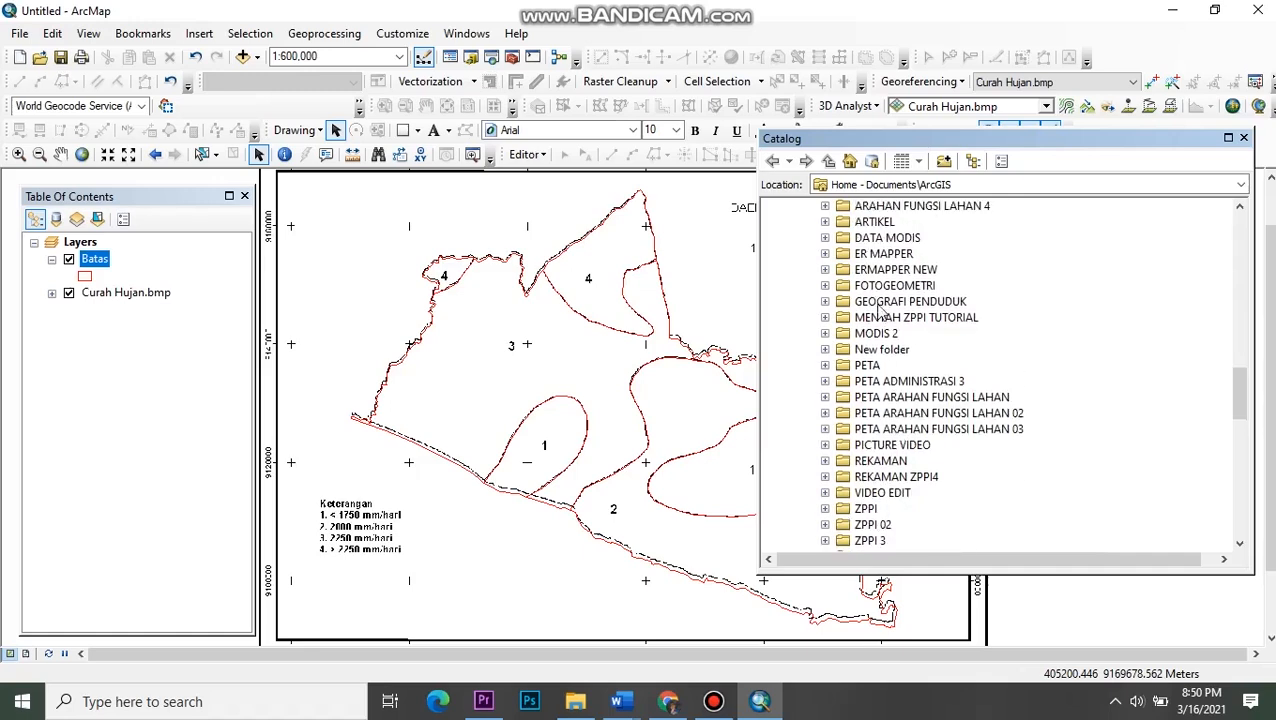
pyautogui.scroll(1, 880, 313)
pyautogui.click(825, 254)
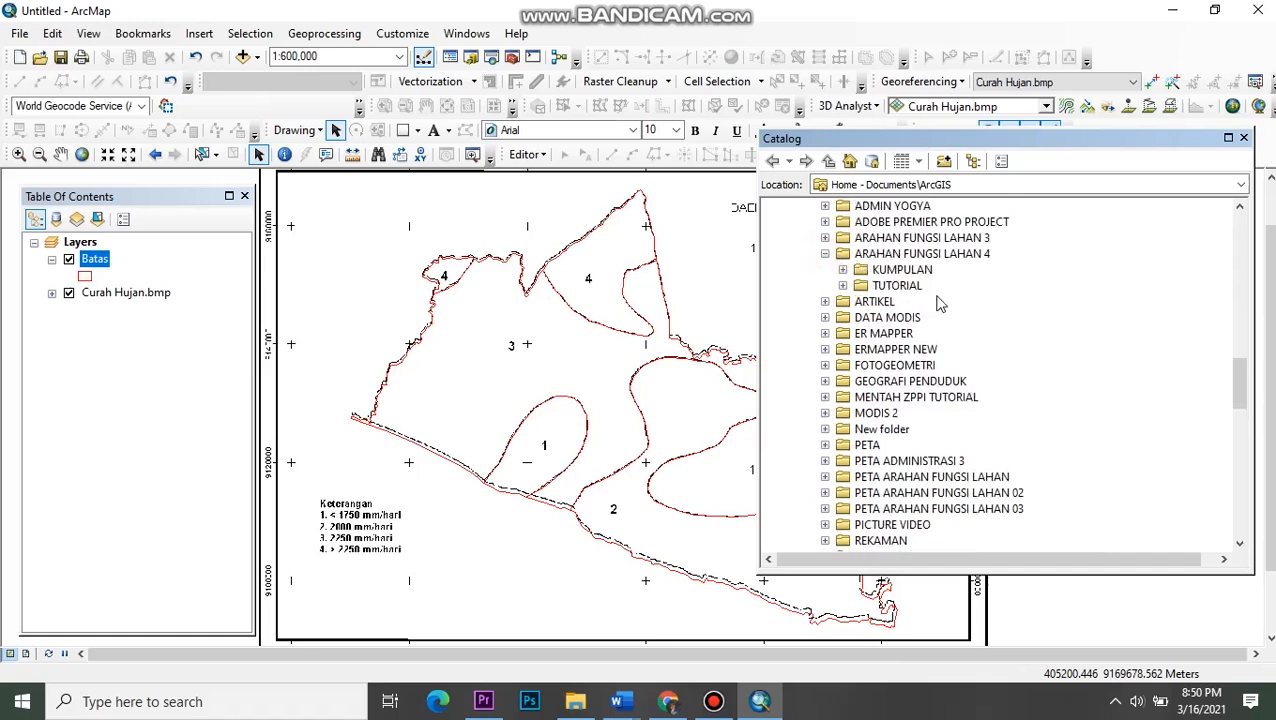
pyautogui.click(843, 270)
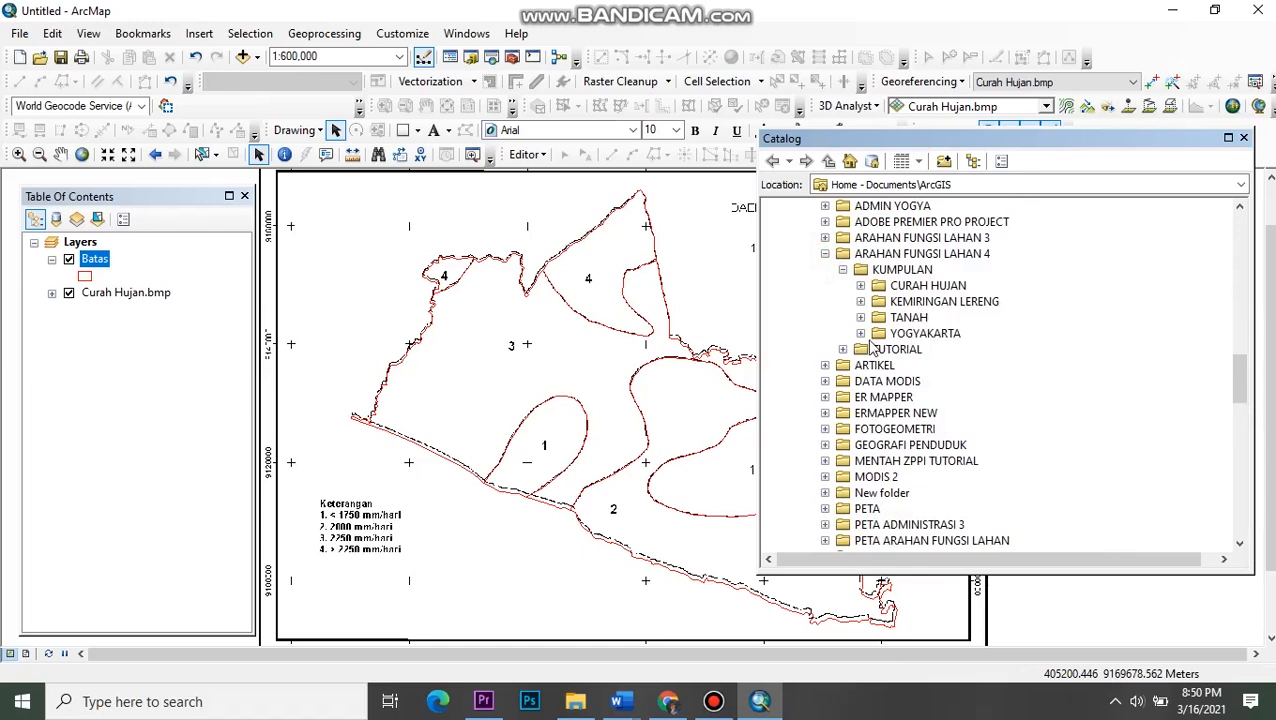
pyautogui.click(860, 286)
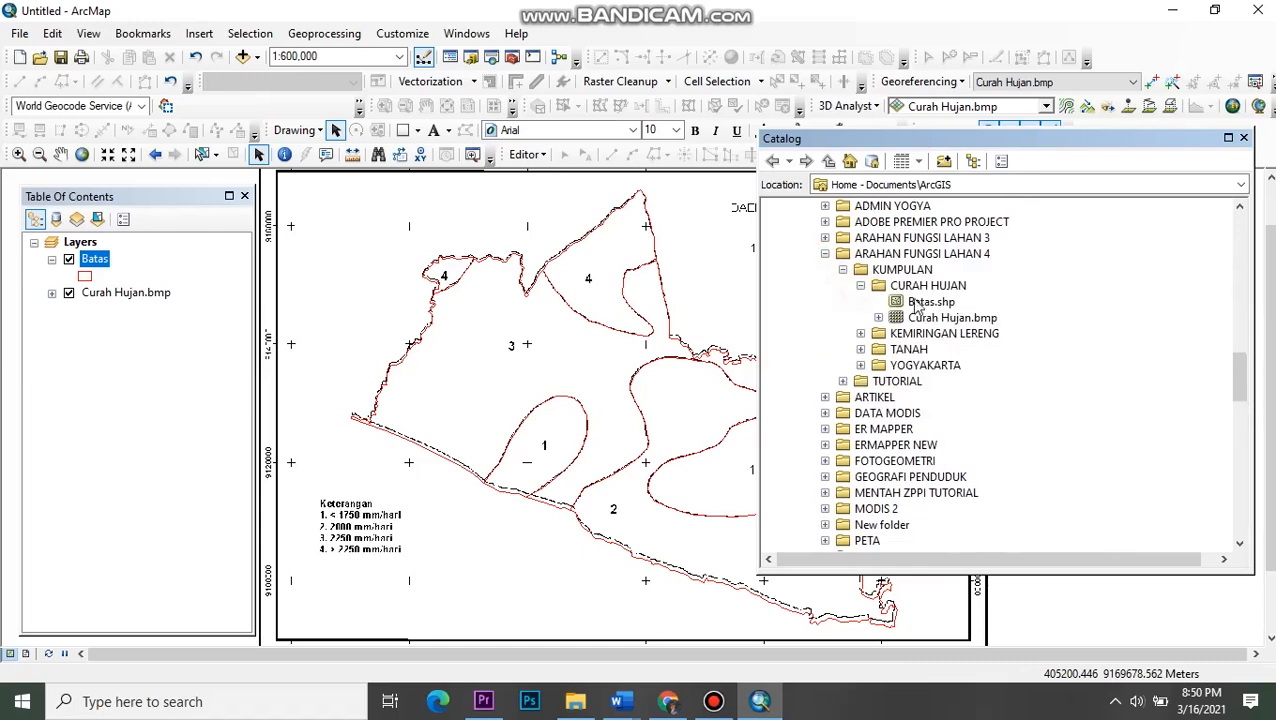
pyautogui.click(922, 289)
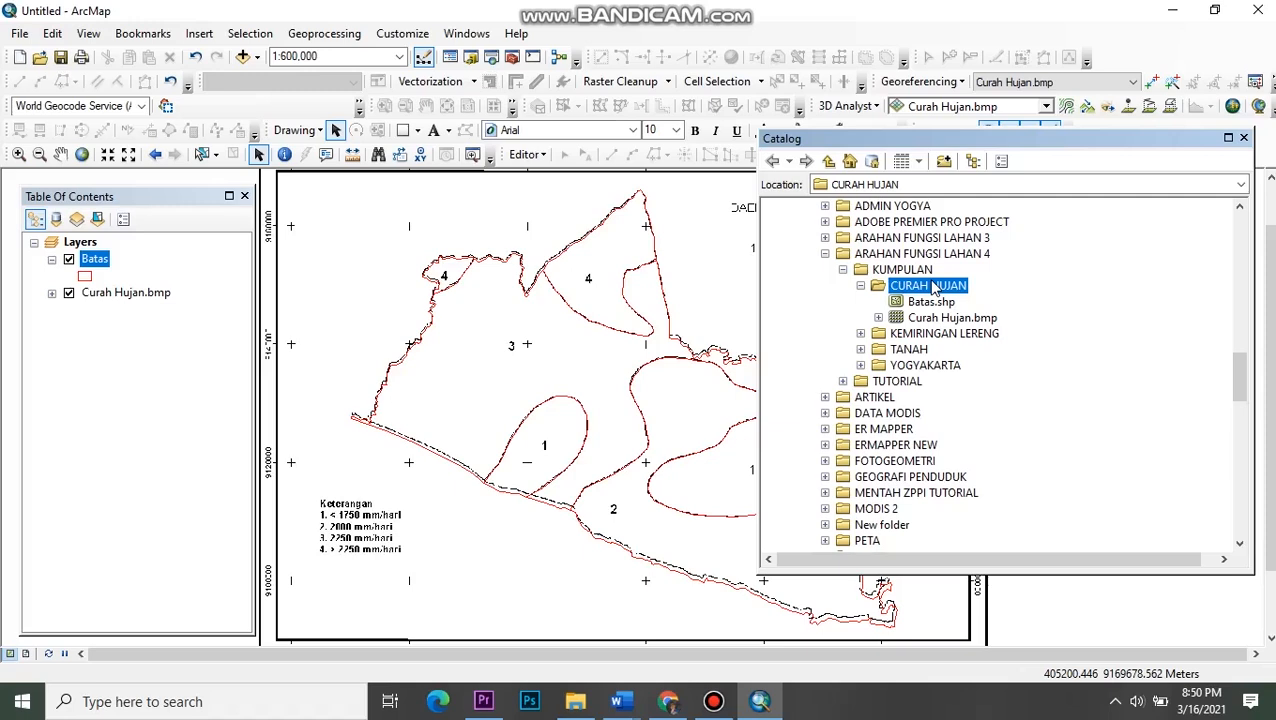
# - Create a new file geodatabase named Hujan in the CURAH HUJAN folder
pyautogui.rightClick(934, 289)
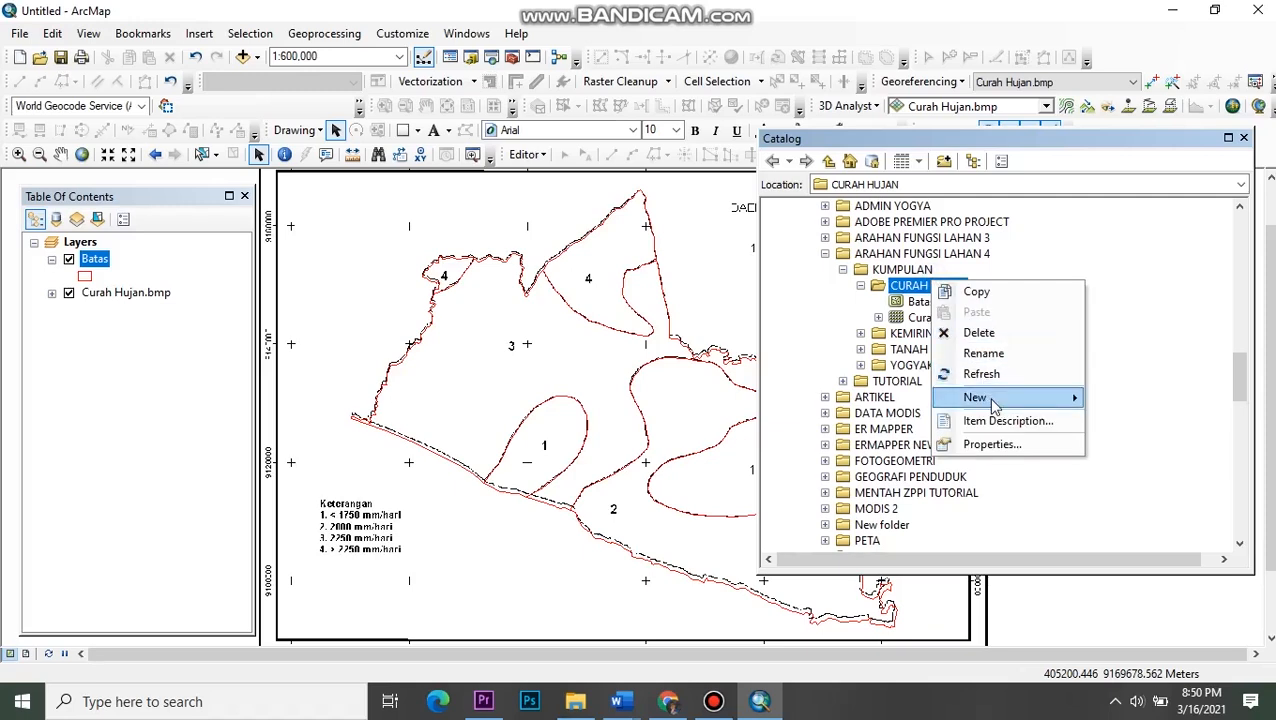
pyautogui.moveTo(993, 400)
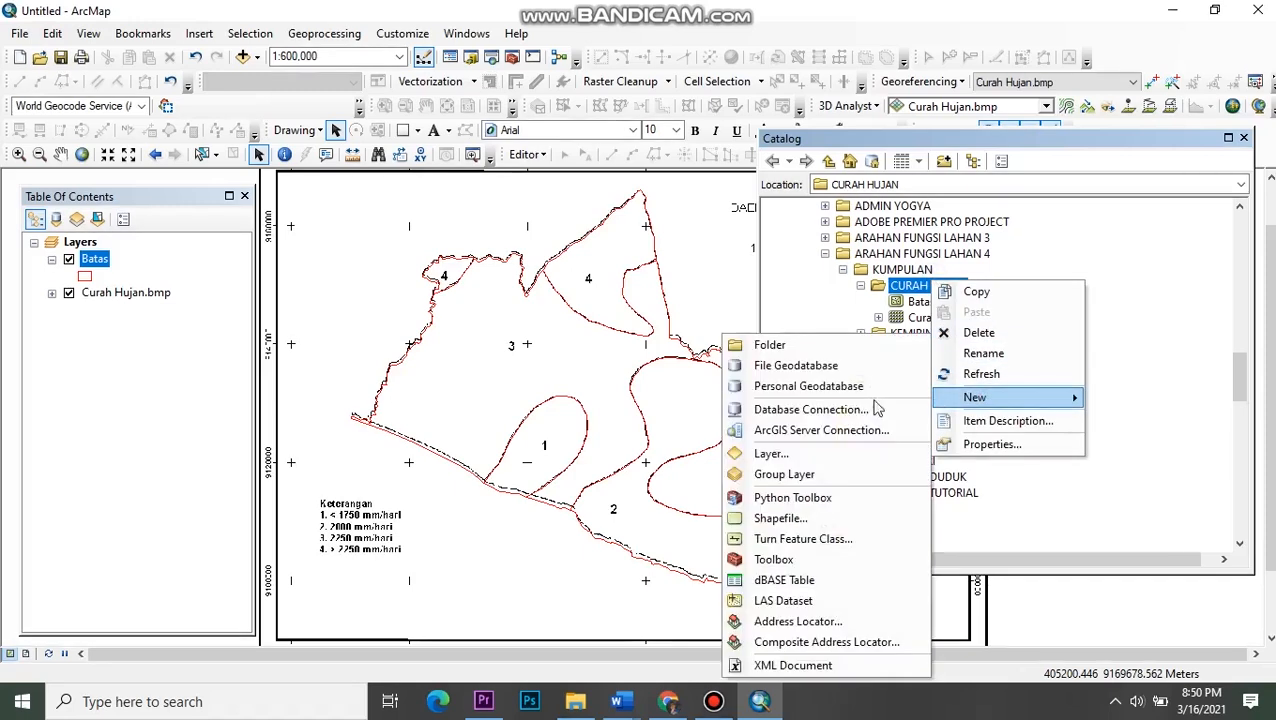
pyautogui.click(841, 373)
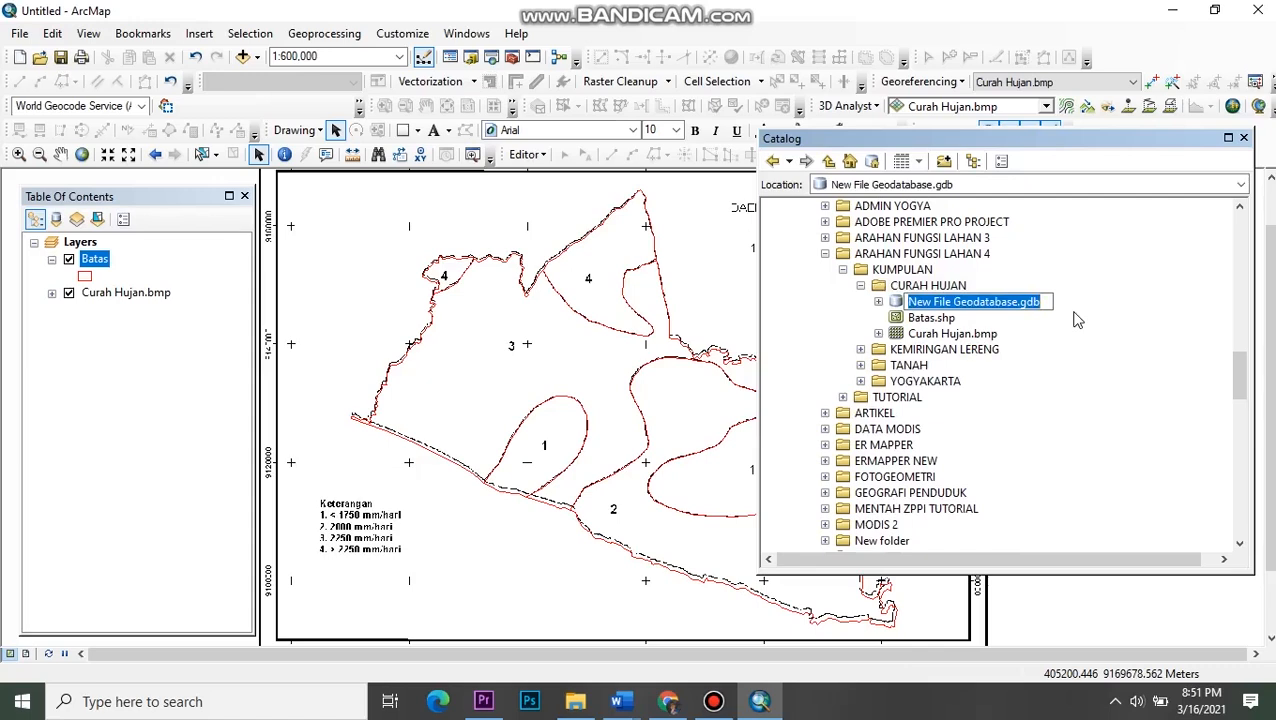
pyautogui.press('BackSpace')
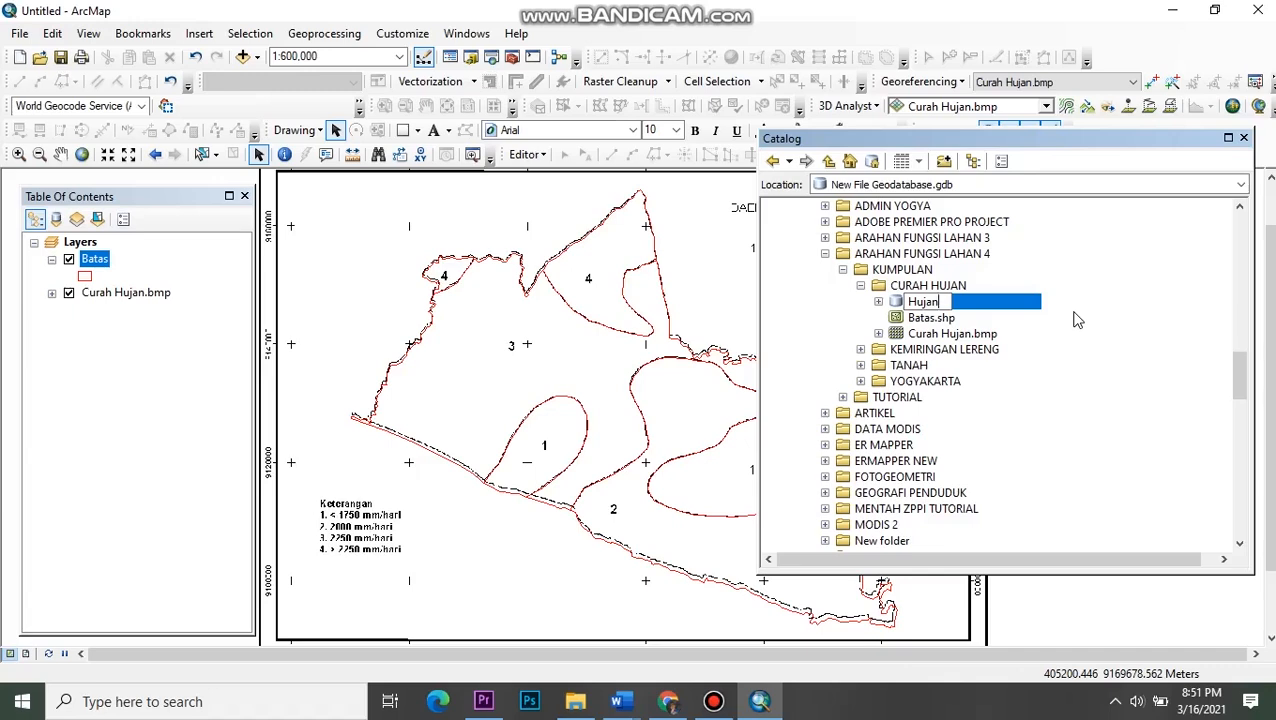
pyautogui.write('Hujan')
pyautogui.press('Return')
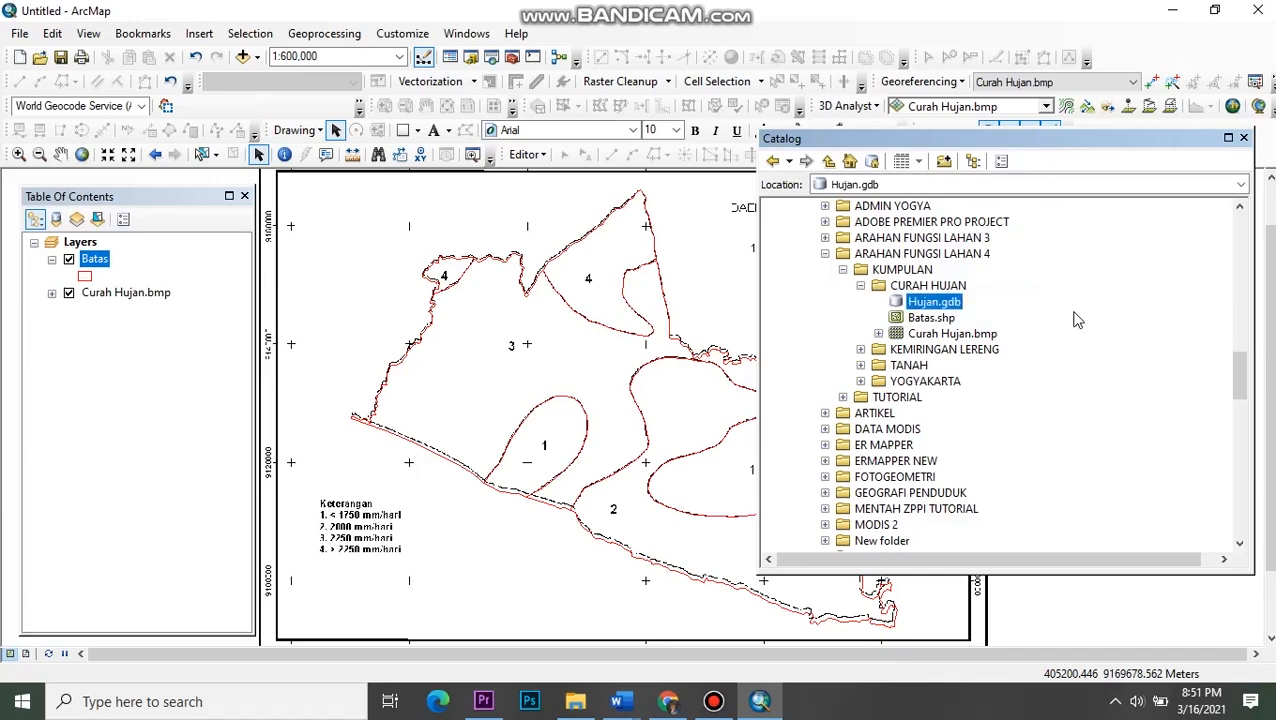
# - Start a new feature dataset in Hujan.gdb and name it Hujan
pyautogui.rightClick(936, 306)
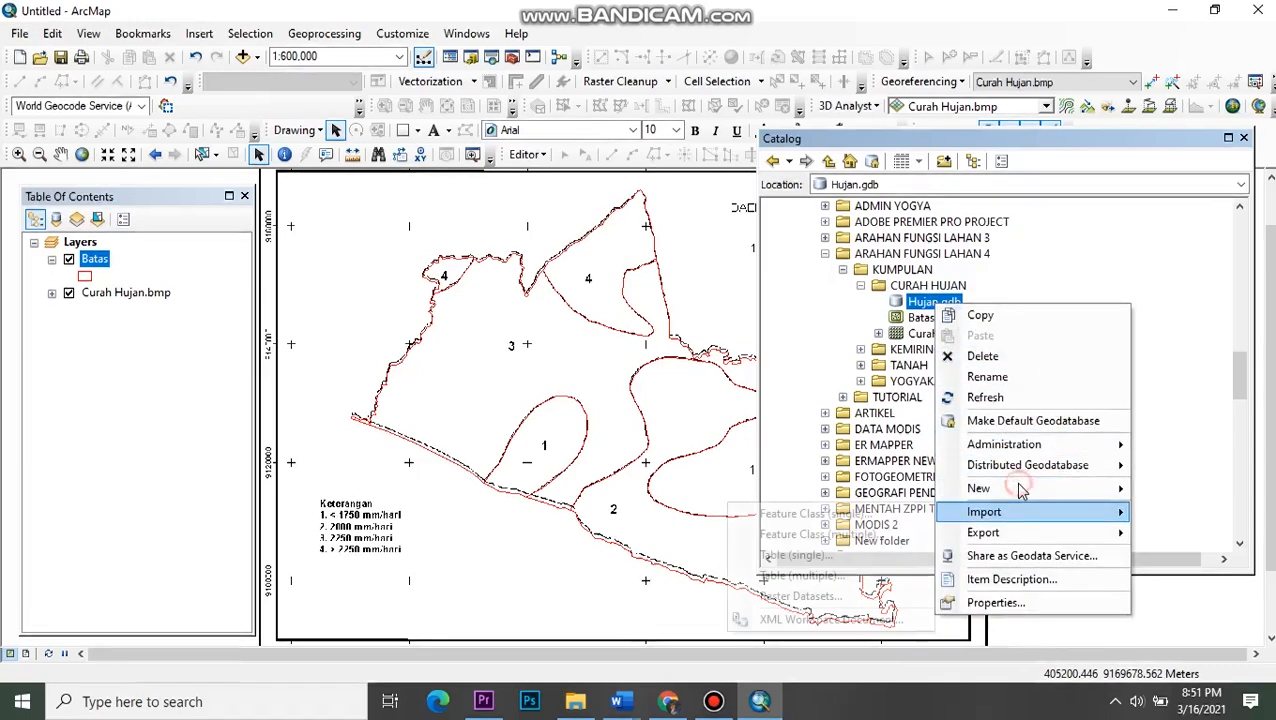
pyautogui.moveTo(1020, 489)
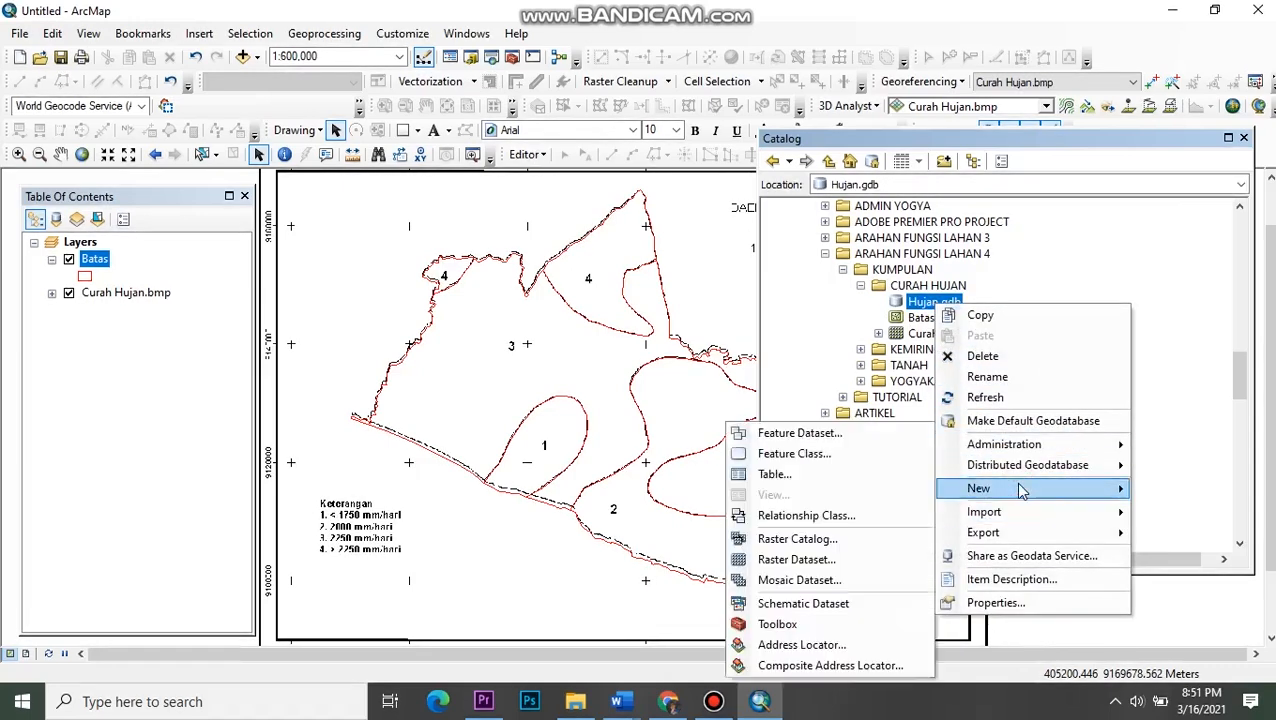
pyautogui.click(840, 437)
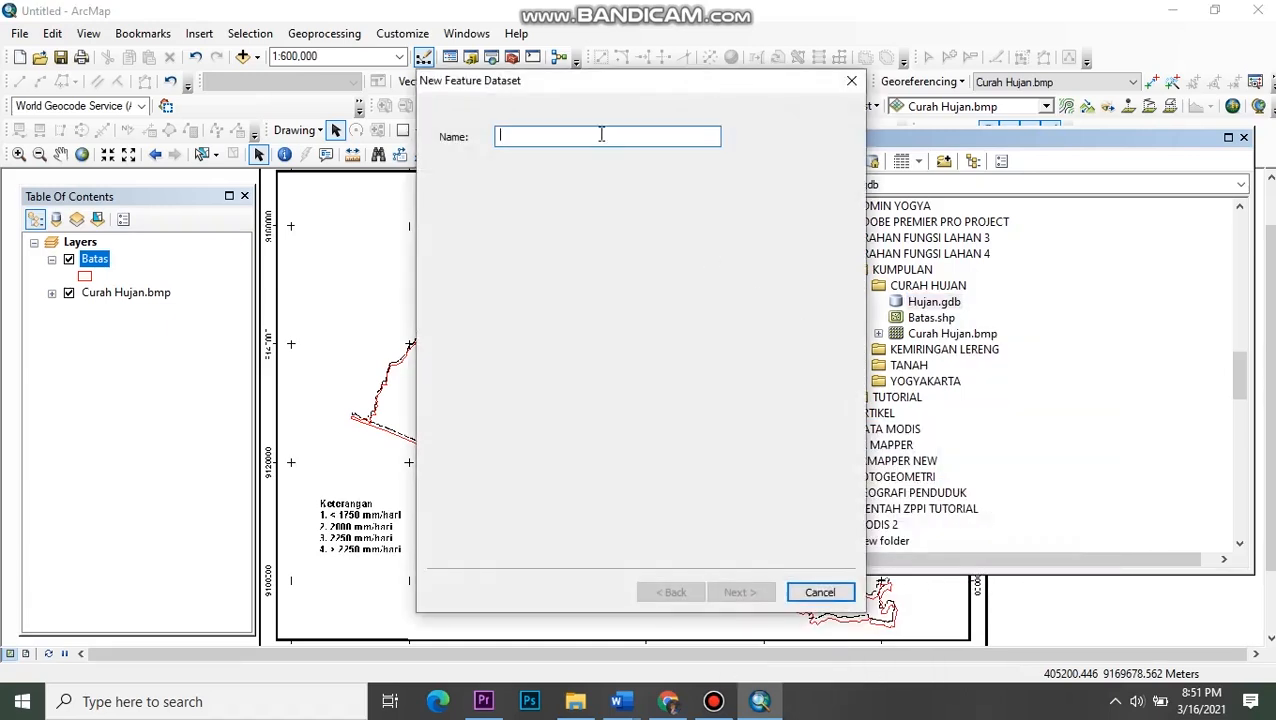
pyautogui.click(713, 701)
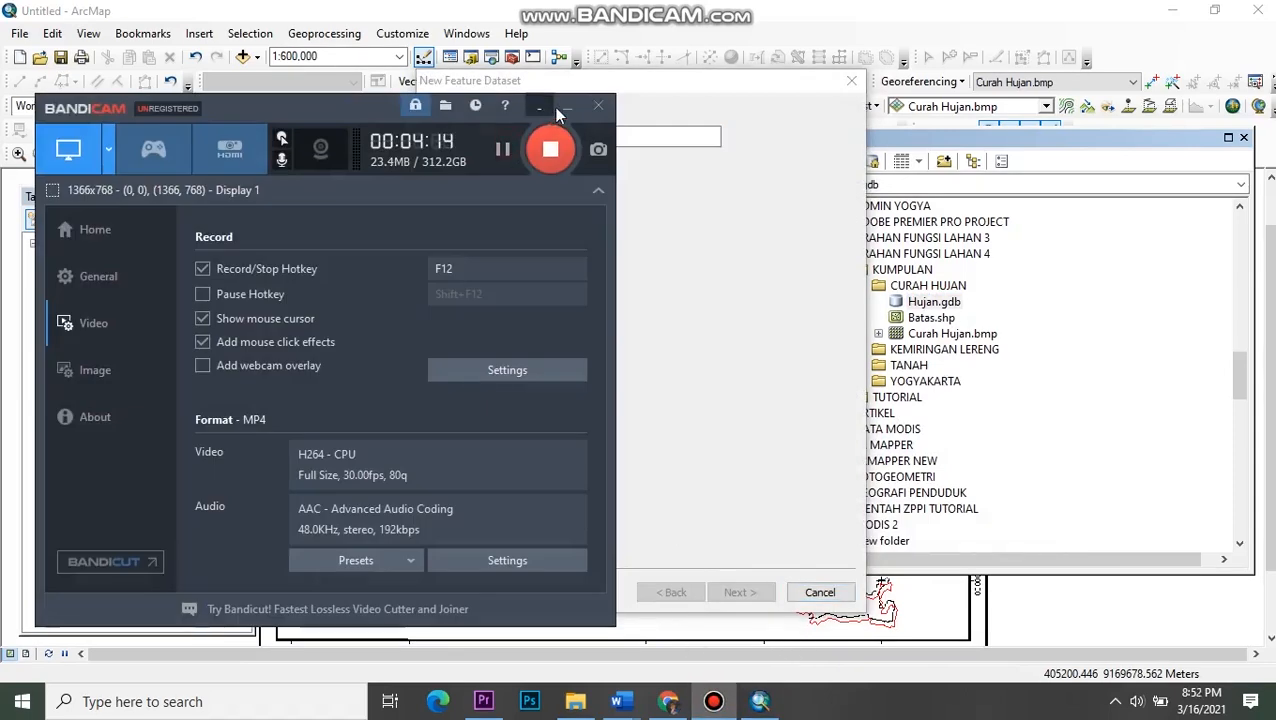
pyautogui.click(567, 107)
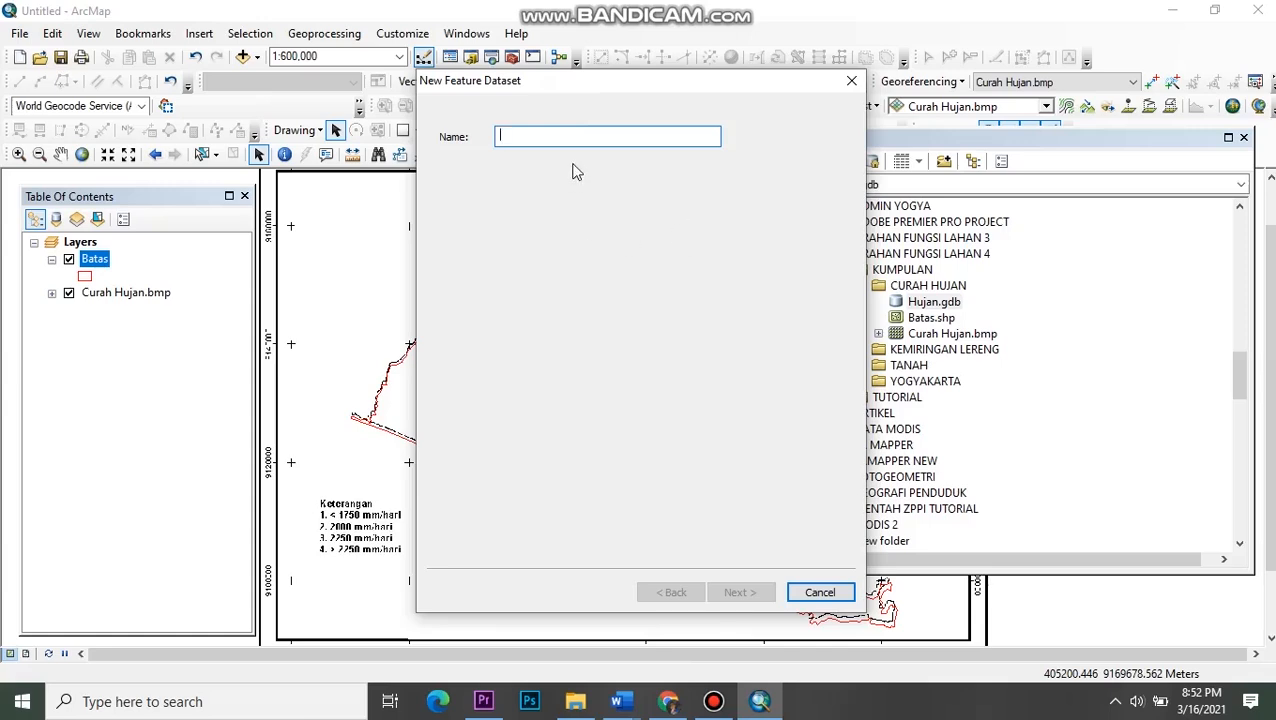
pyautogui.write('Huja')
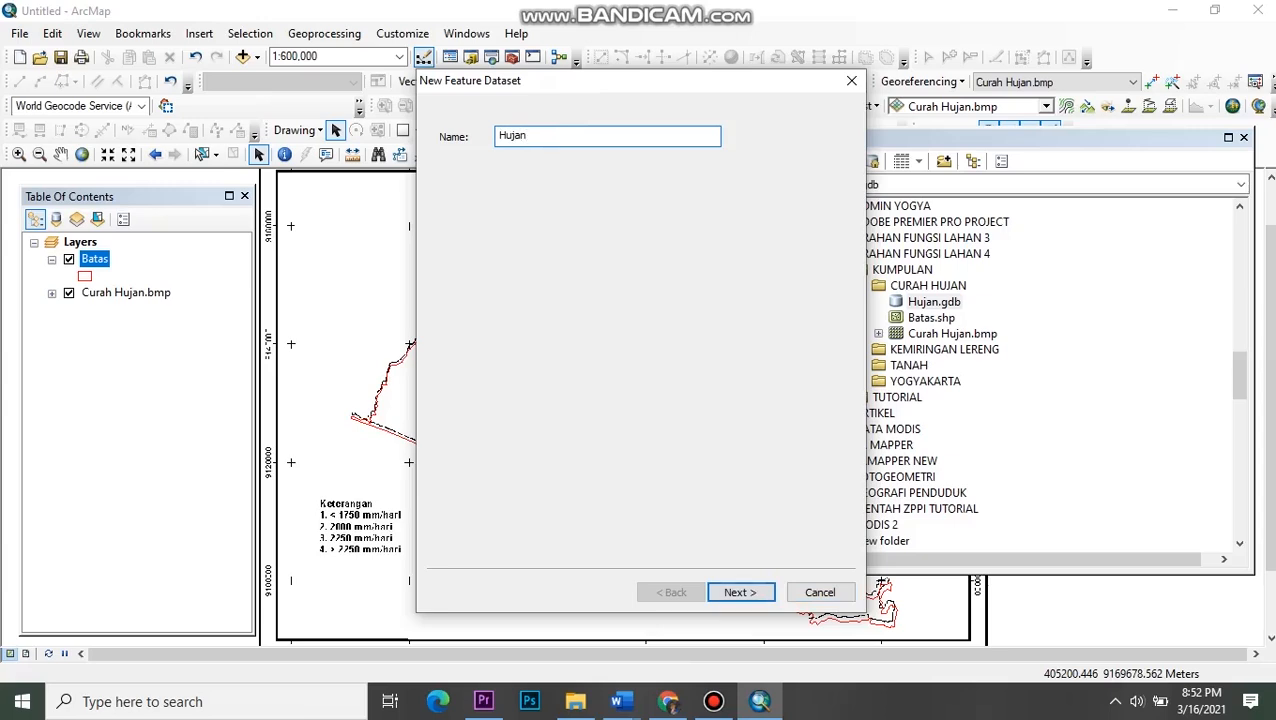
pyautogui.write('n')
pyautogui.click(740, 592)
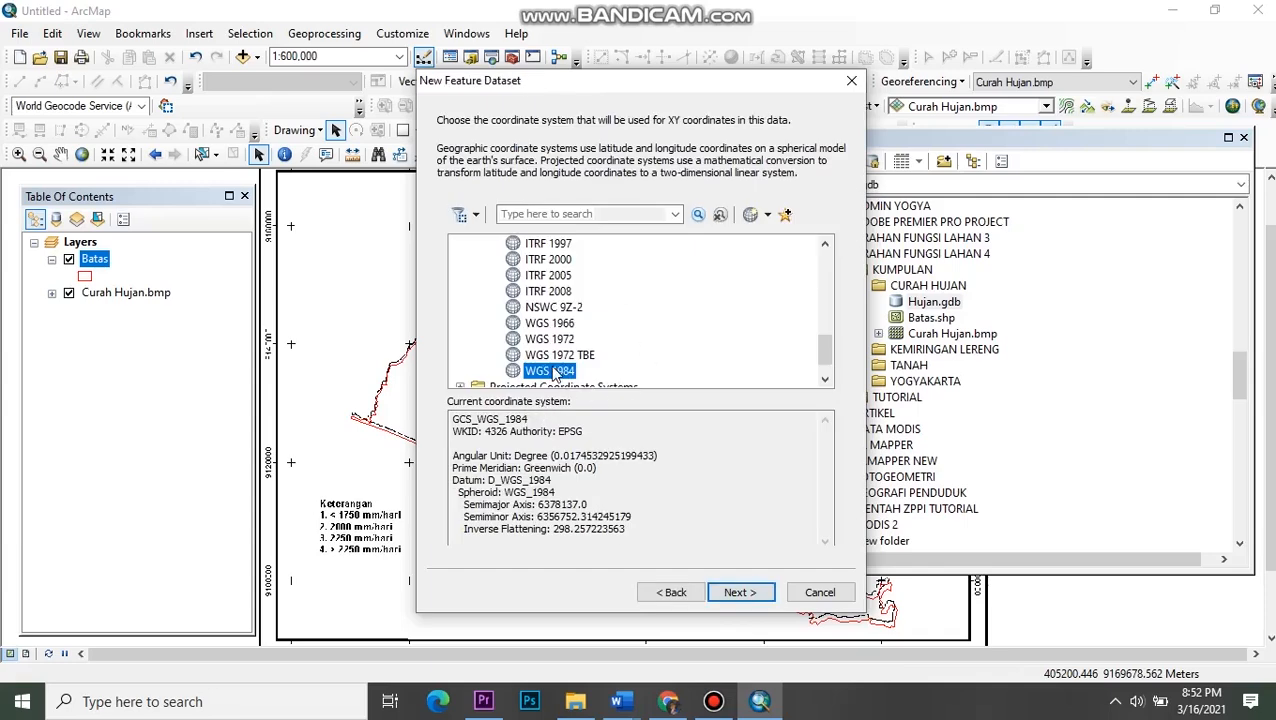
# - Look through the geographic coordinate systems and accept WGS 1984 for the dataset's XY coordinates
pyautogui.scroll(-2, 578, 335)
pyautogui.scroll(3, 575, 341)
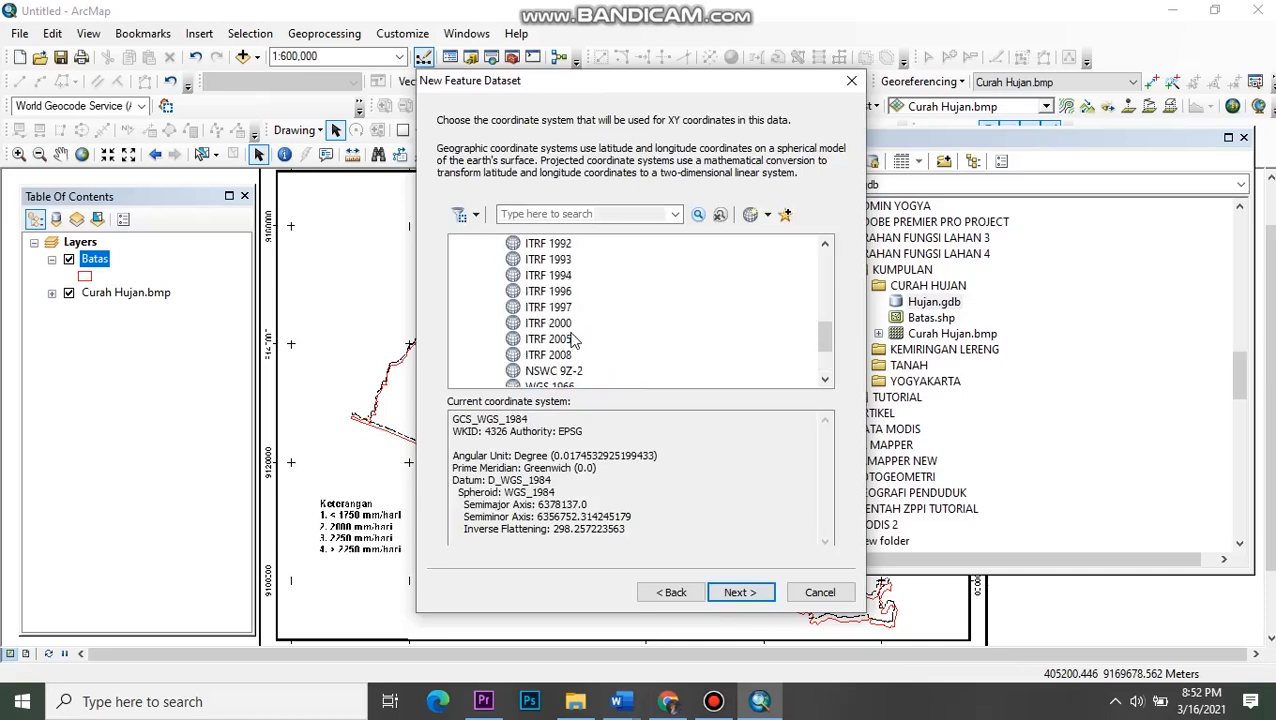
pyautogui.scroll(8, 575, 341)
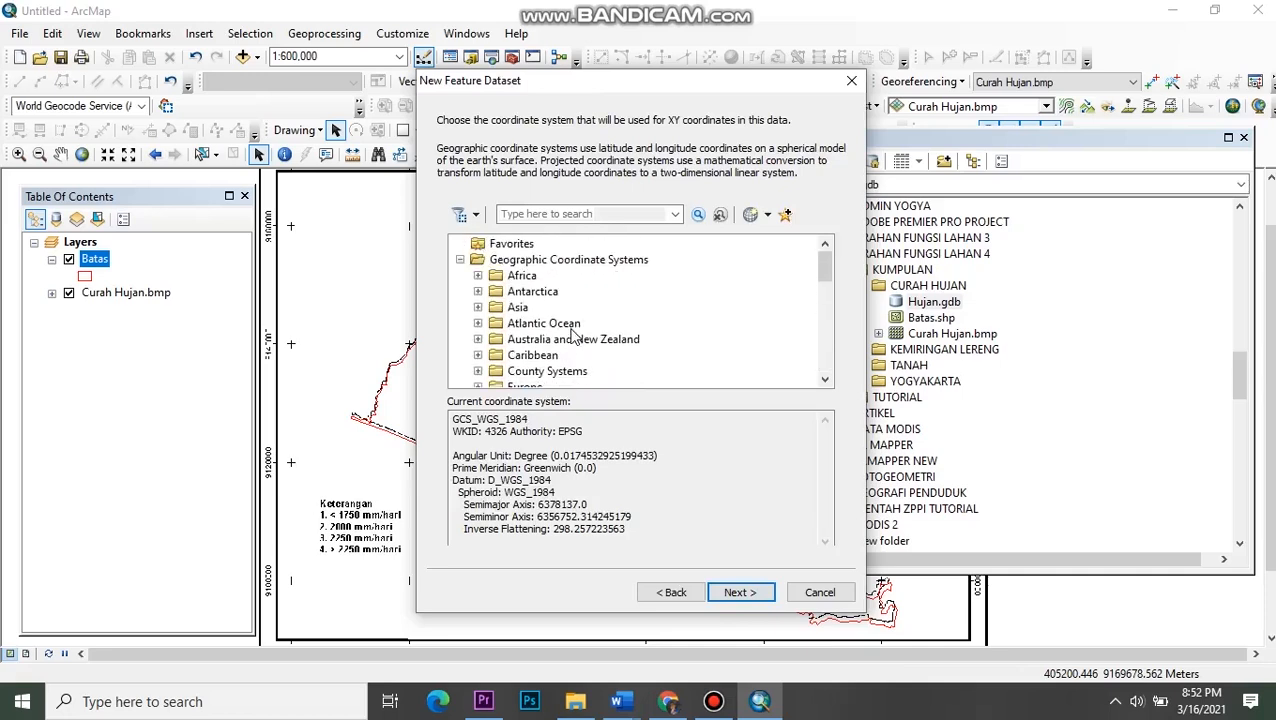
pyautogui.scroll(-10, 575, 335)
pyautogui.click(740, 593)
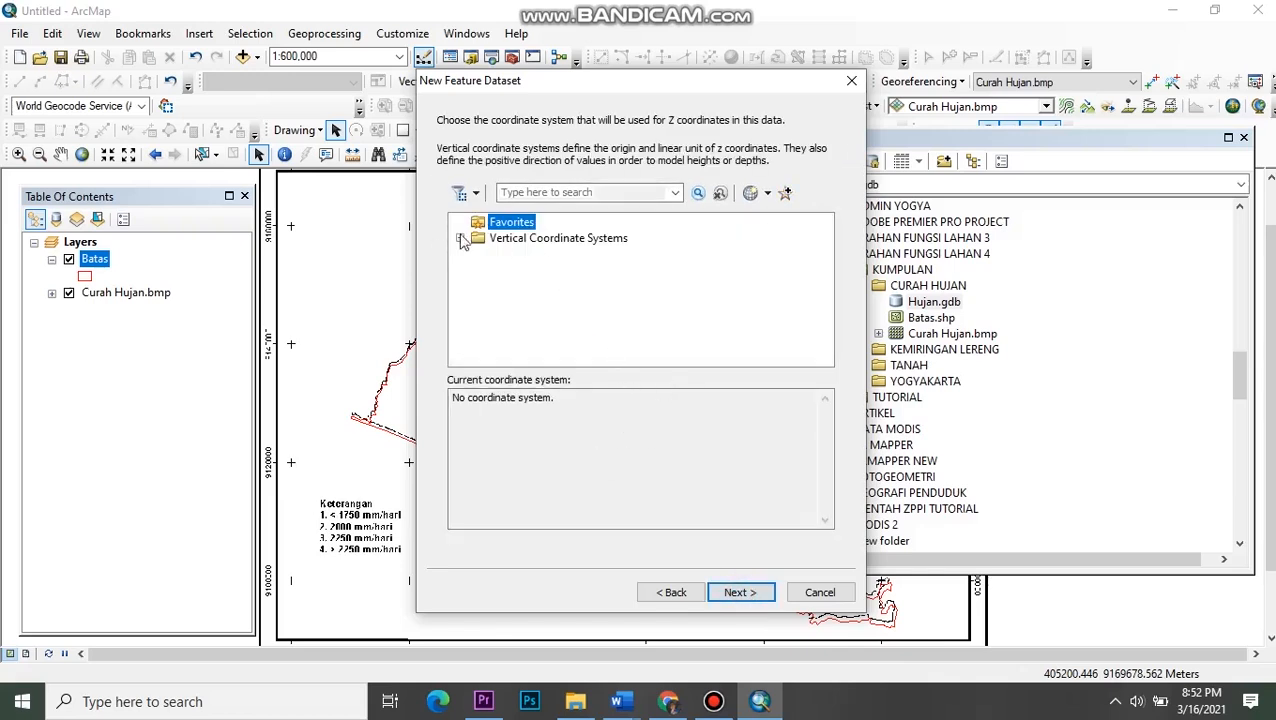
# - Set the dataset's vertical coordinate system to WGS 1984 and finish creating it with the default tolerances
pyautogui.doubleClick(533, 247)
pyautogui.scroll(-1, 598, 325)
pyautogui.doubleClick(522, 350)
pyautogui.scroll(-4, 594, 330)
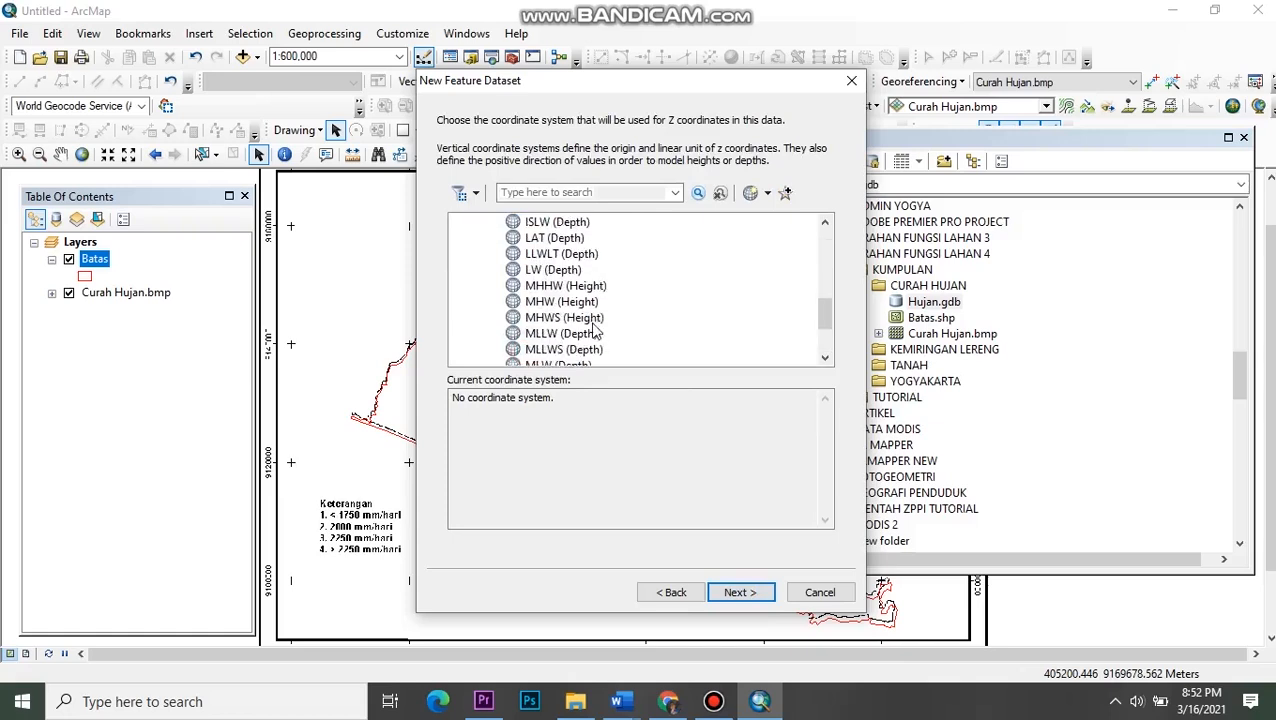
pyautogui.click(550, 334)
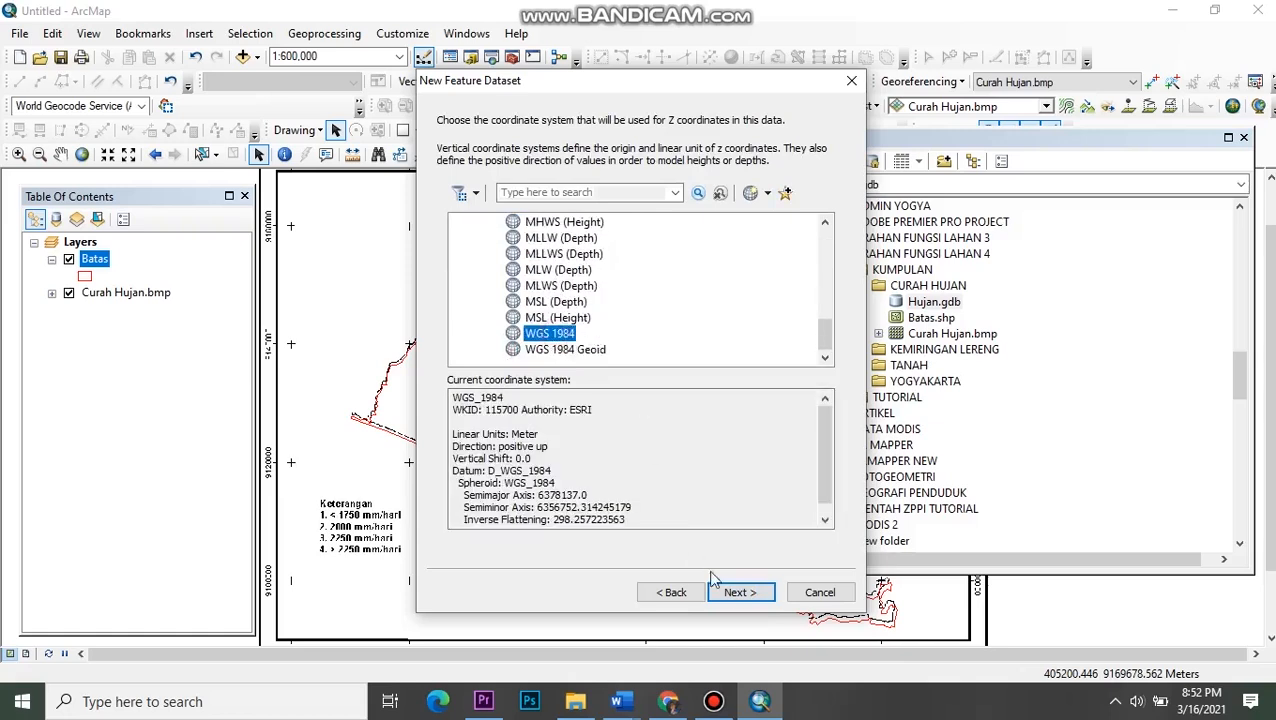
pyautogui.click(738, 592)
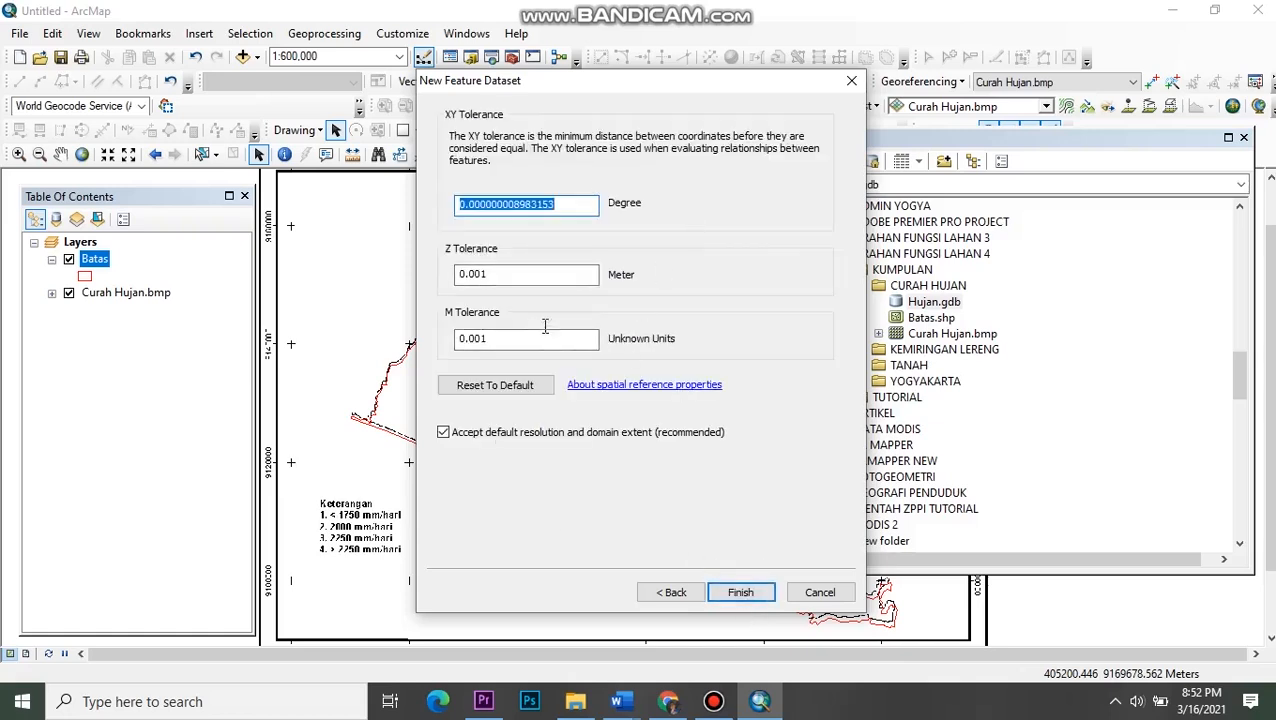
pyautogui.click(745, 596)
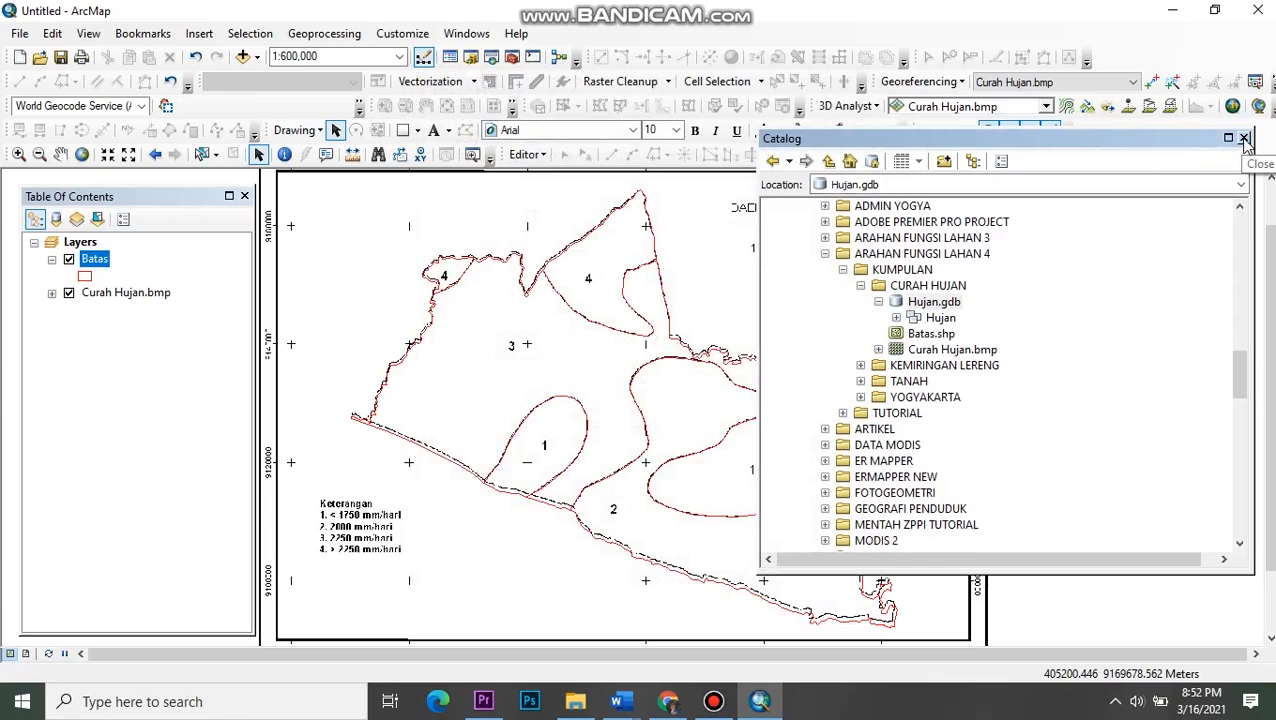
pyautogui.click(713, 701)
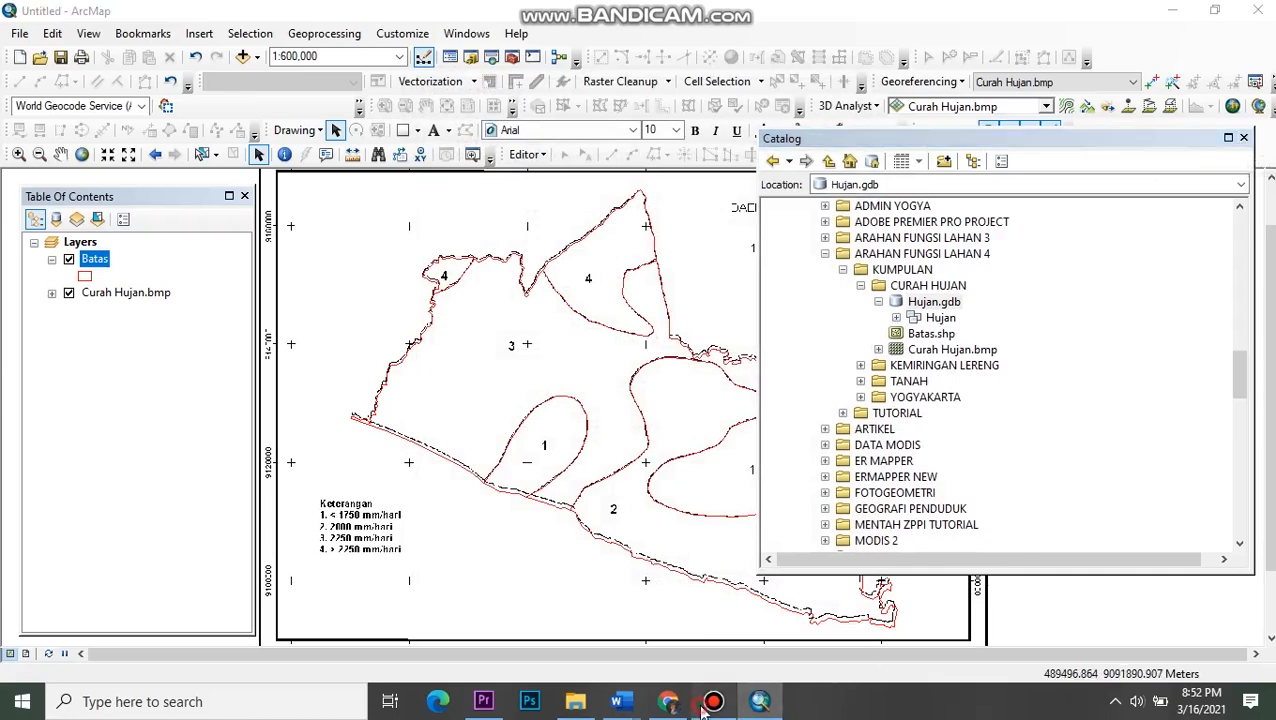
pyautogui.click(503, 149)
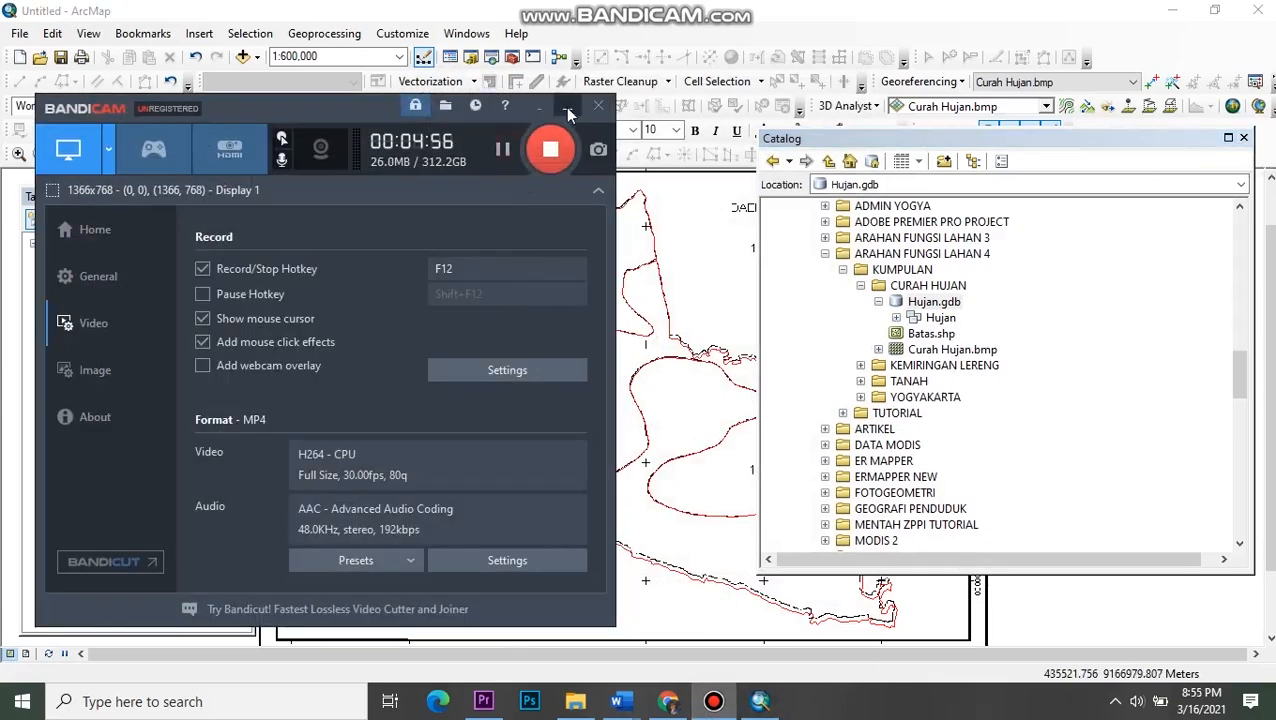
pyautogui.click(567, 109)
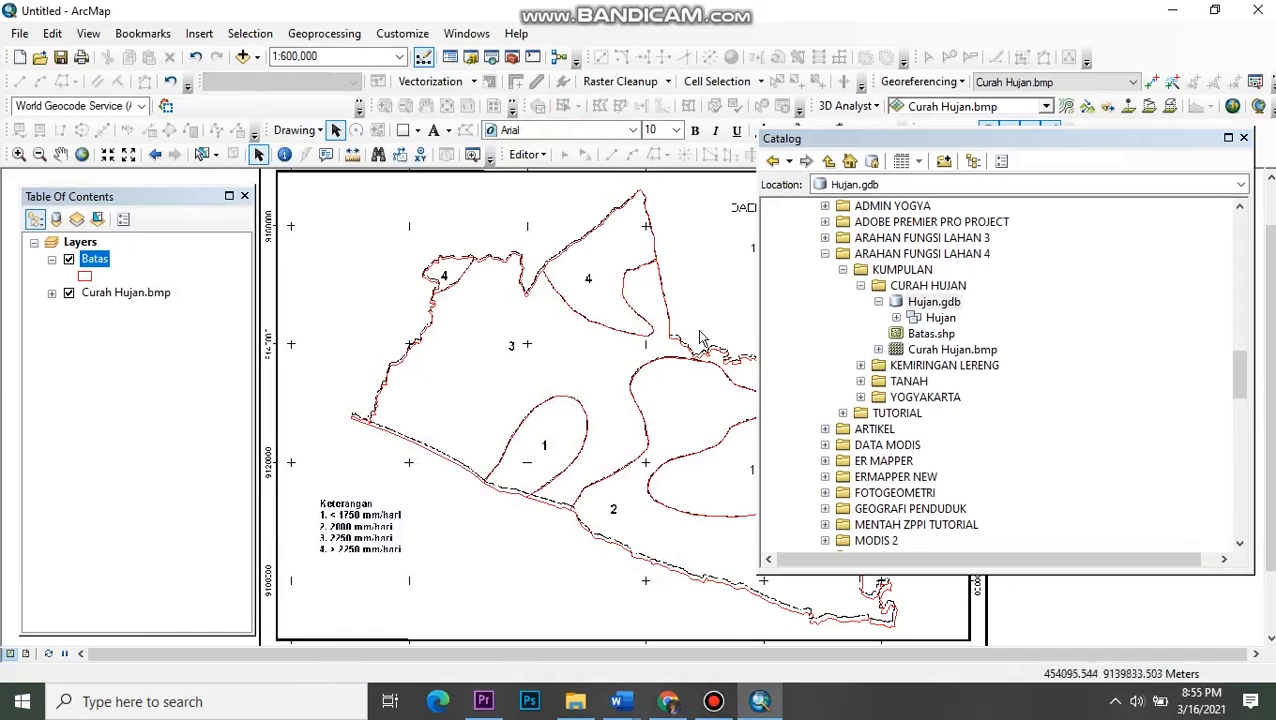
# - Start the Feature Class to Feature Class conversion tool with the Batas layer as its input features
pyautogui.click(512, 58)
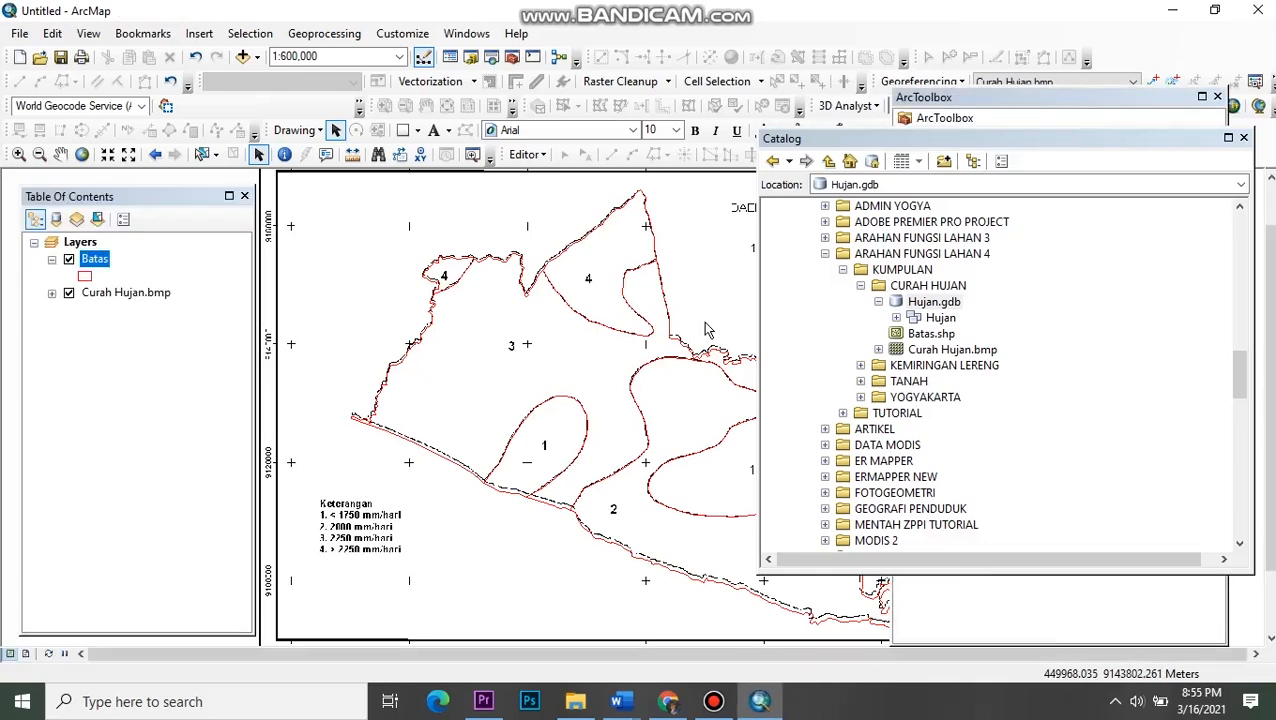
pyautogui.click(1243, 137)
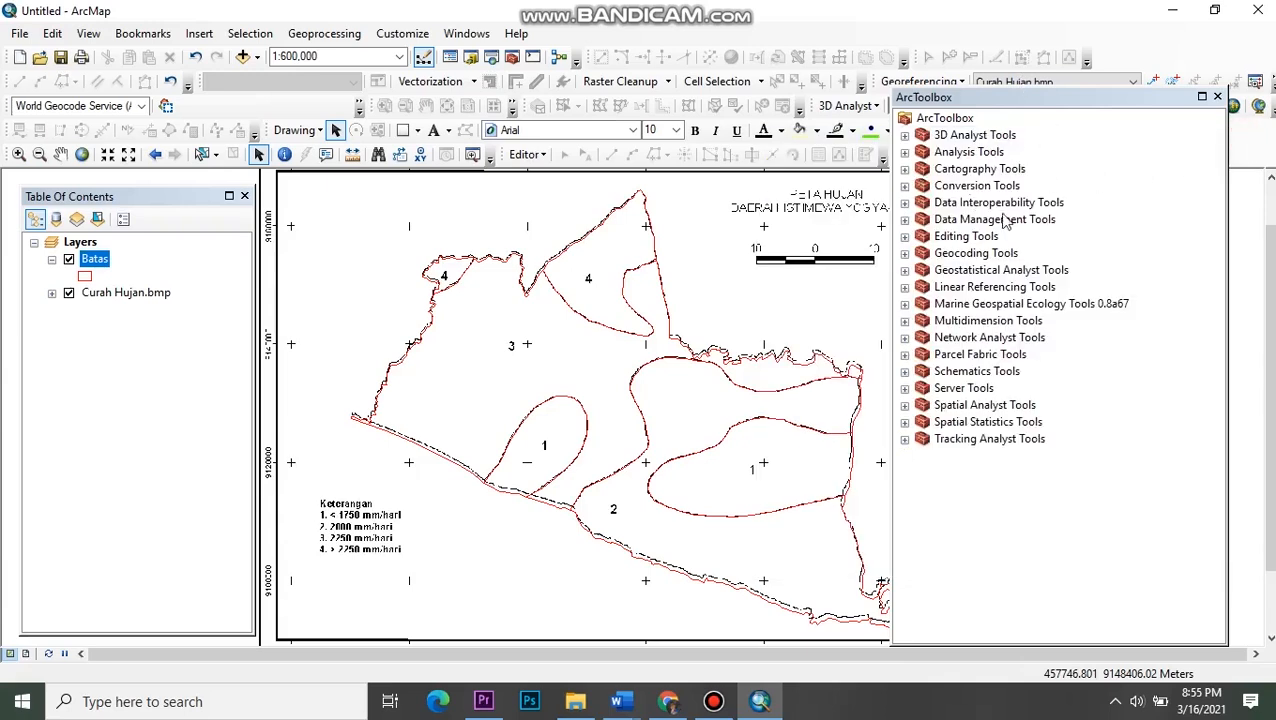
pyautogui.click(905, 186)
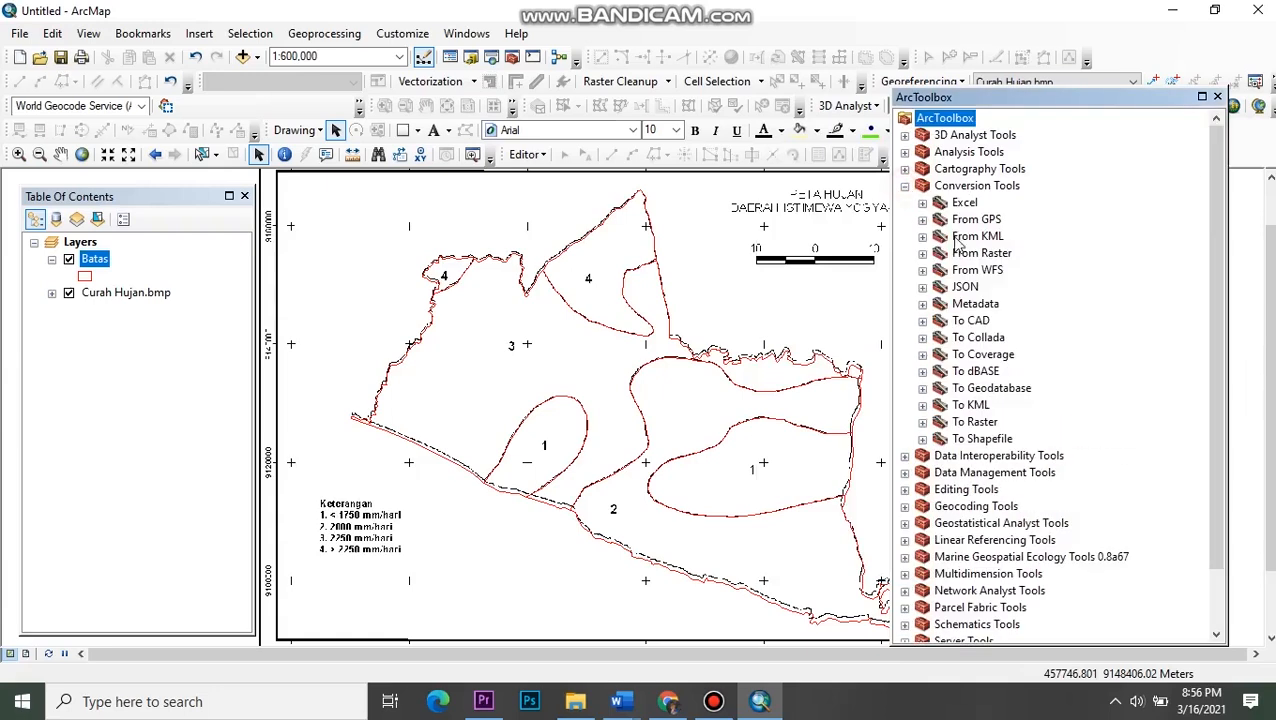
pyautogui.click(922, 389)
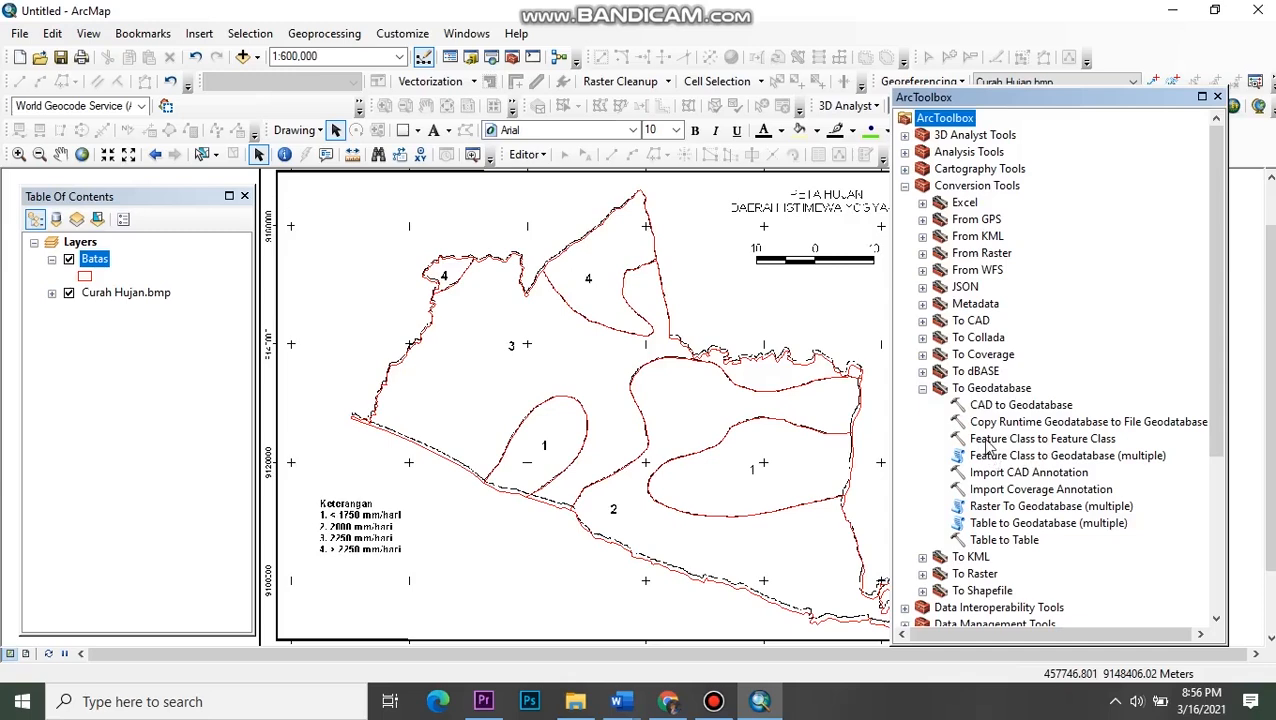
pyautogui.click(1030, 440)
pyautogui.doubleClick(1030, 445)
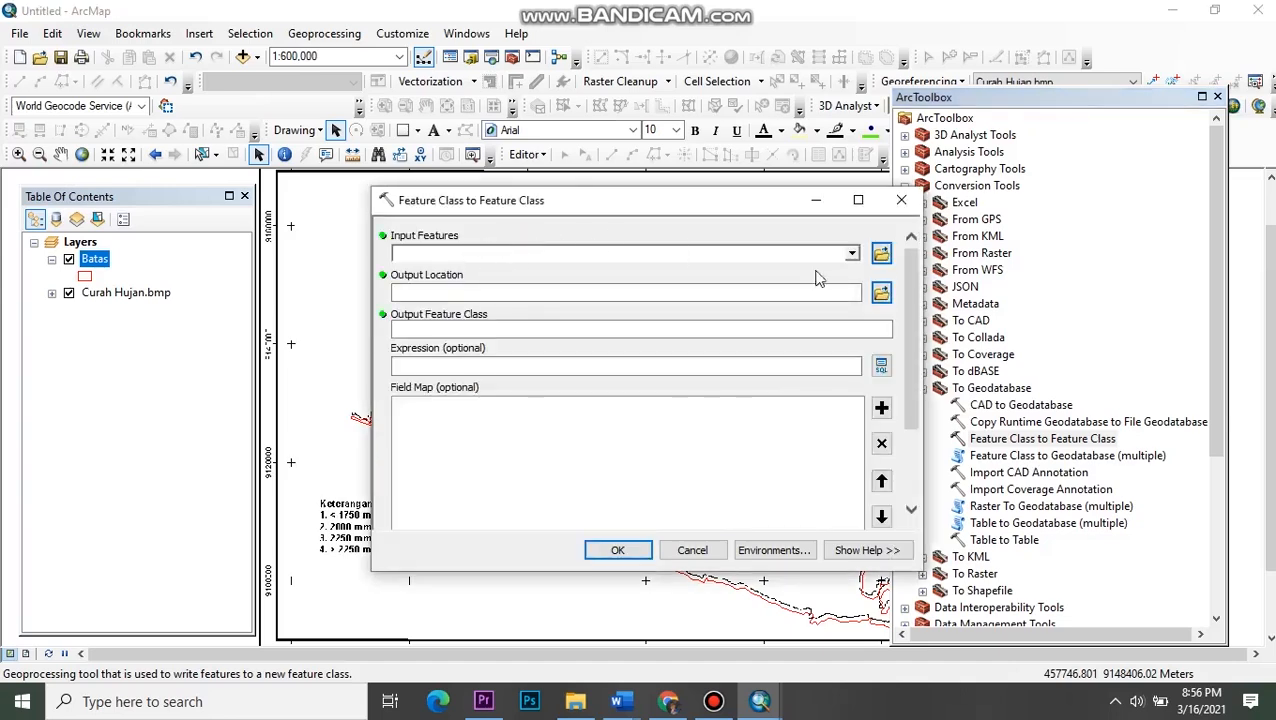
pyautogui.click(851, 256)
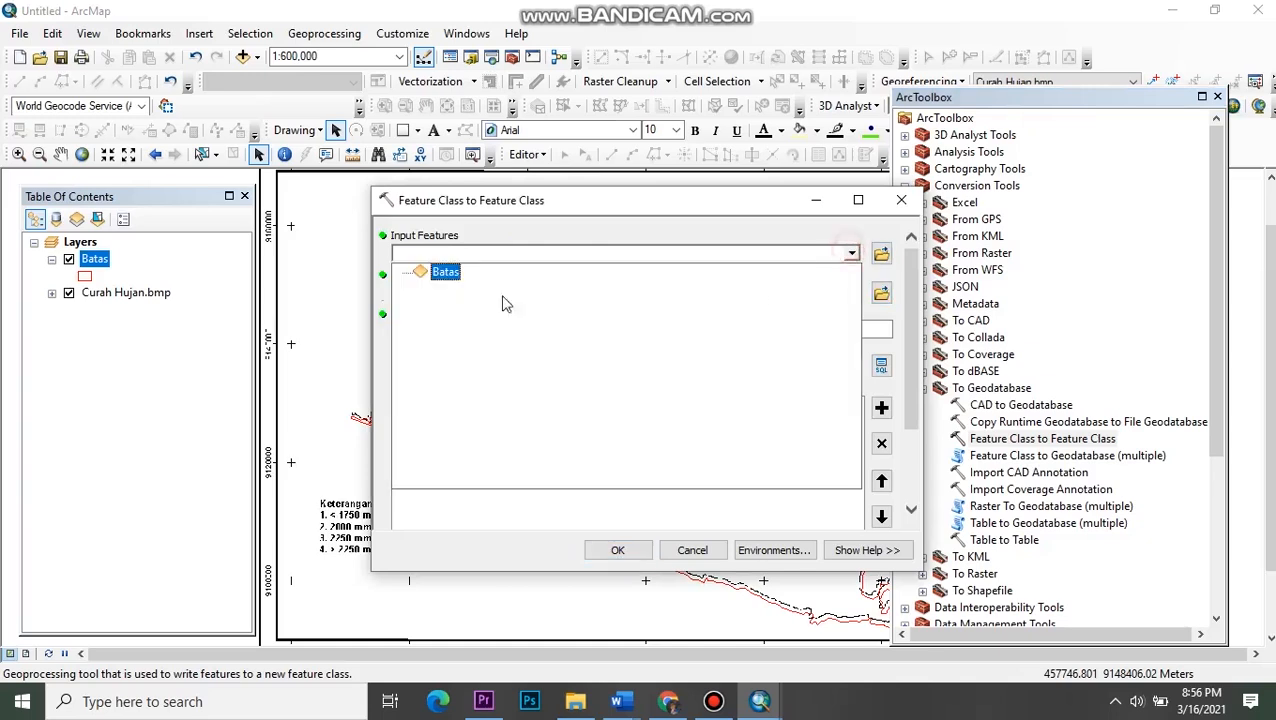
pyautogui.click(440, 272)
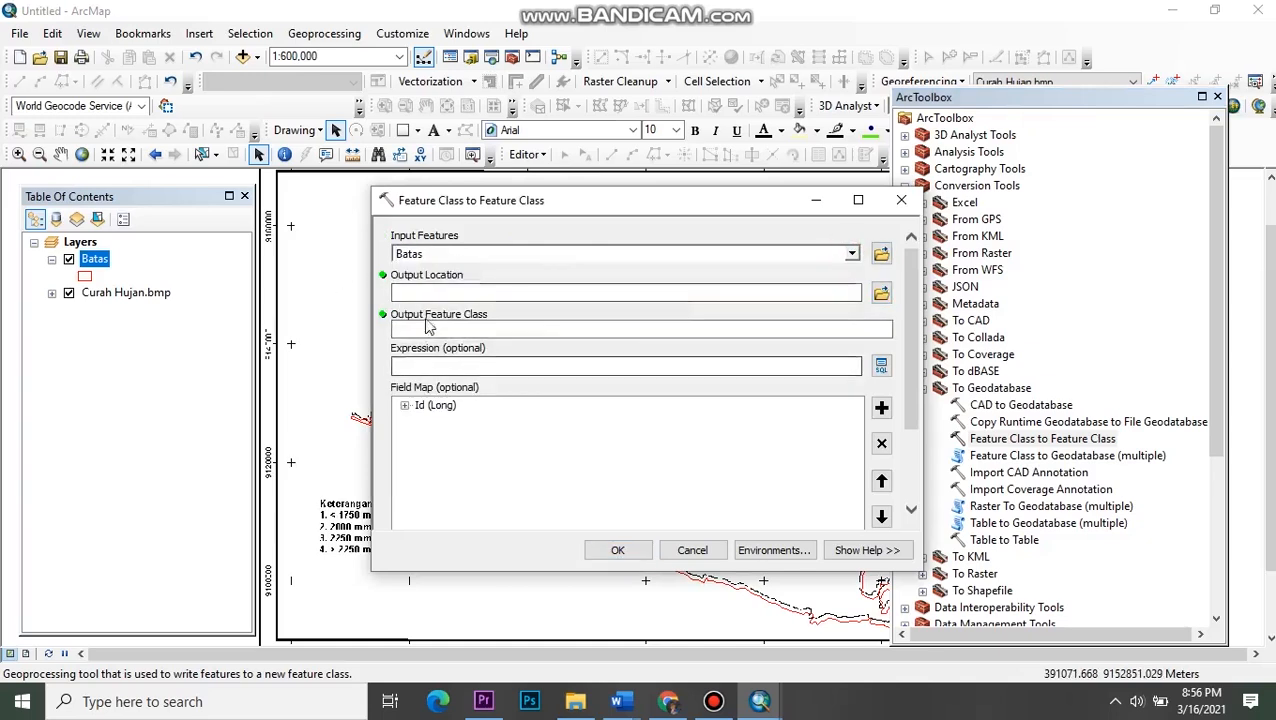
# - Set the conversion's output location to the Hujan feature dataset inside Hujan.gdb in the CURAH HUJAN folder
pyautogui.click(883, 296)
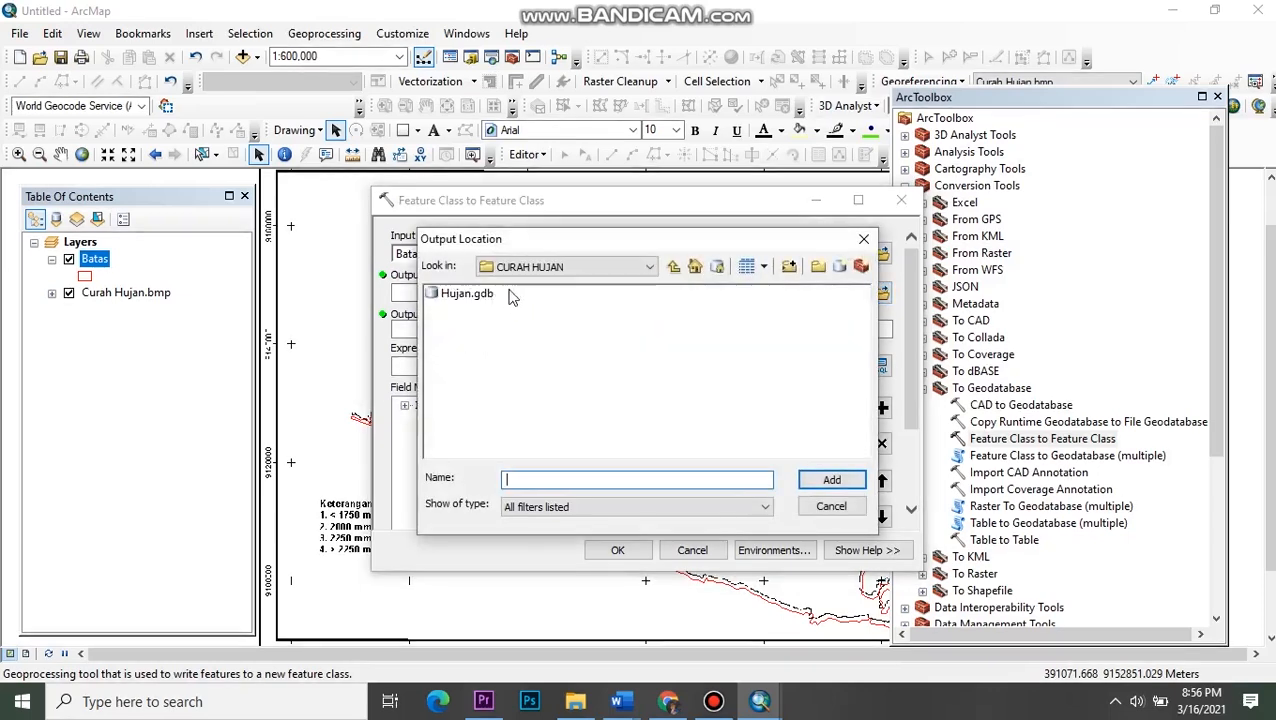
pyautogui.click(641, 267)
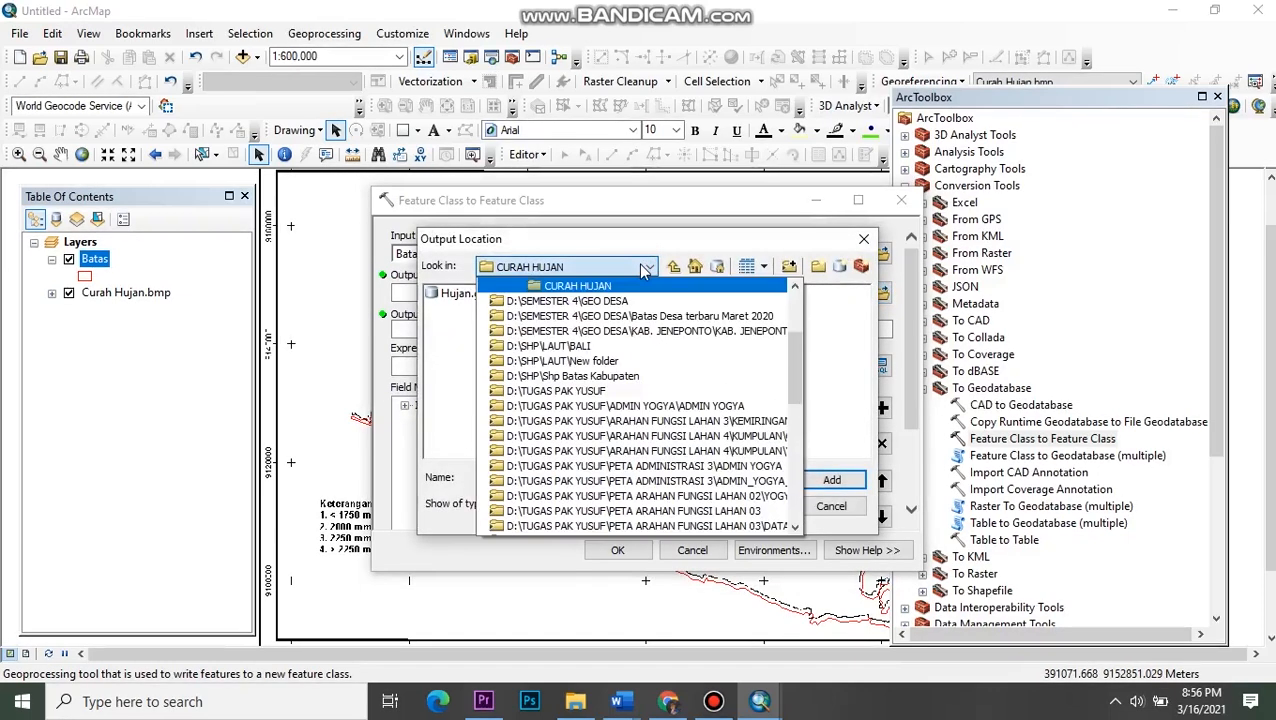
pyautogui.scroll(1, 525, 318)
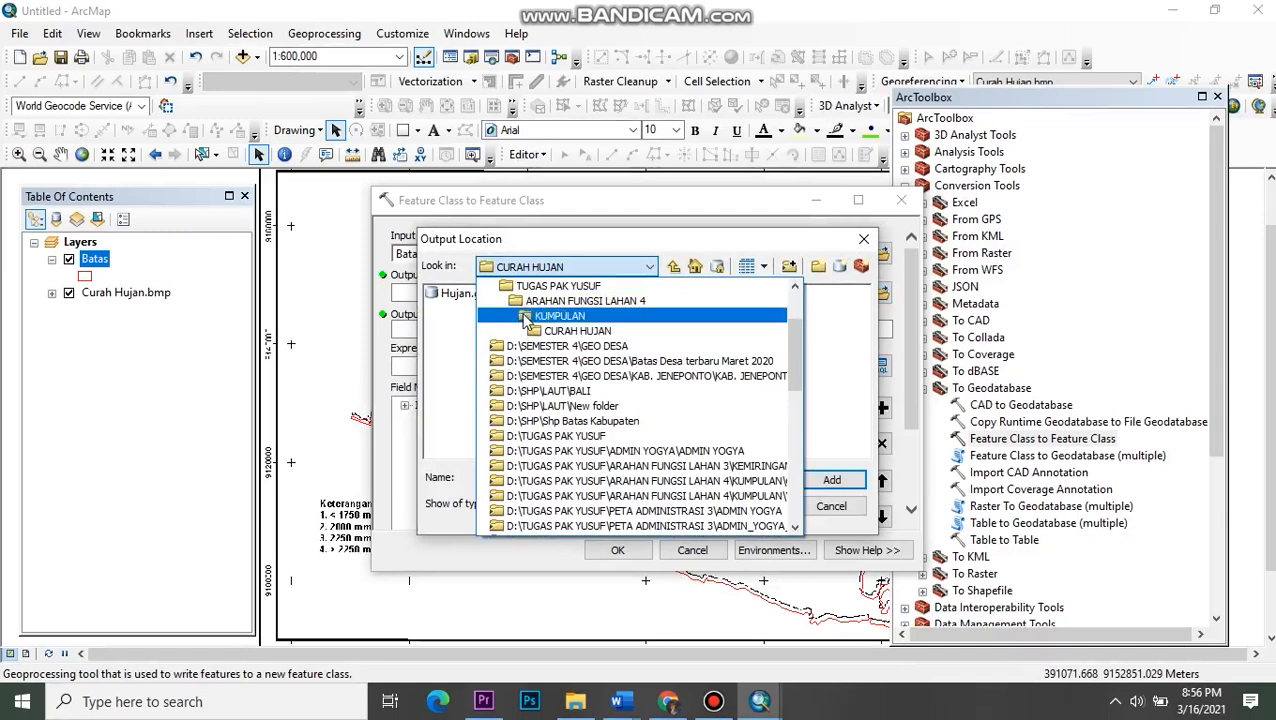
pyautogui.click(527, 316)
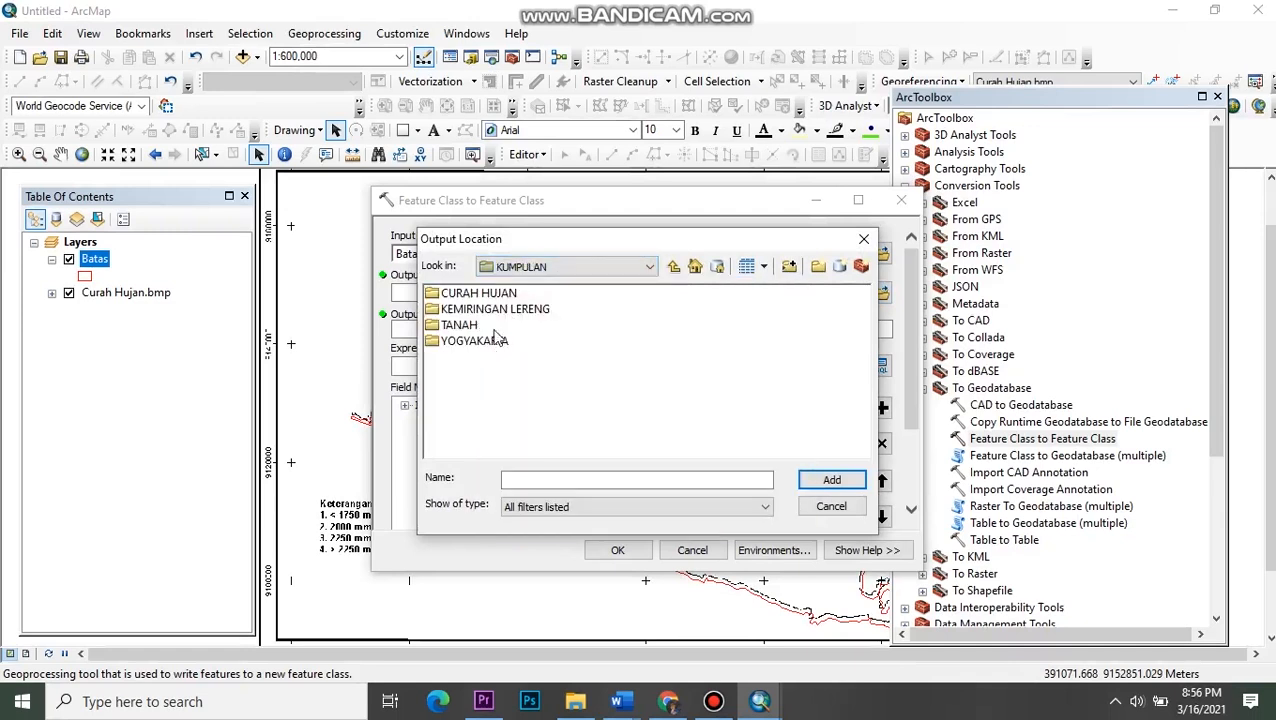
pyautogui.doubleClick(505, 296)
pyautogui.doubleClick(470, 294)
pyautogui.doubleClick(468, 292)
pyautogui.click(673, 267)
pyautogui.click(458, 294)
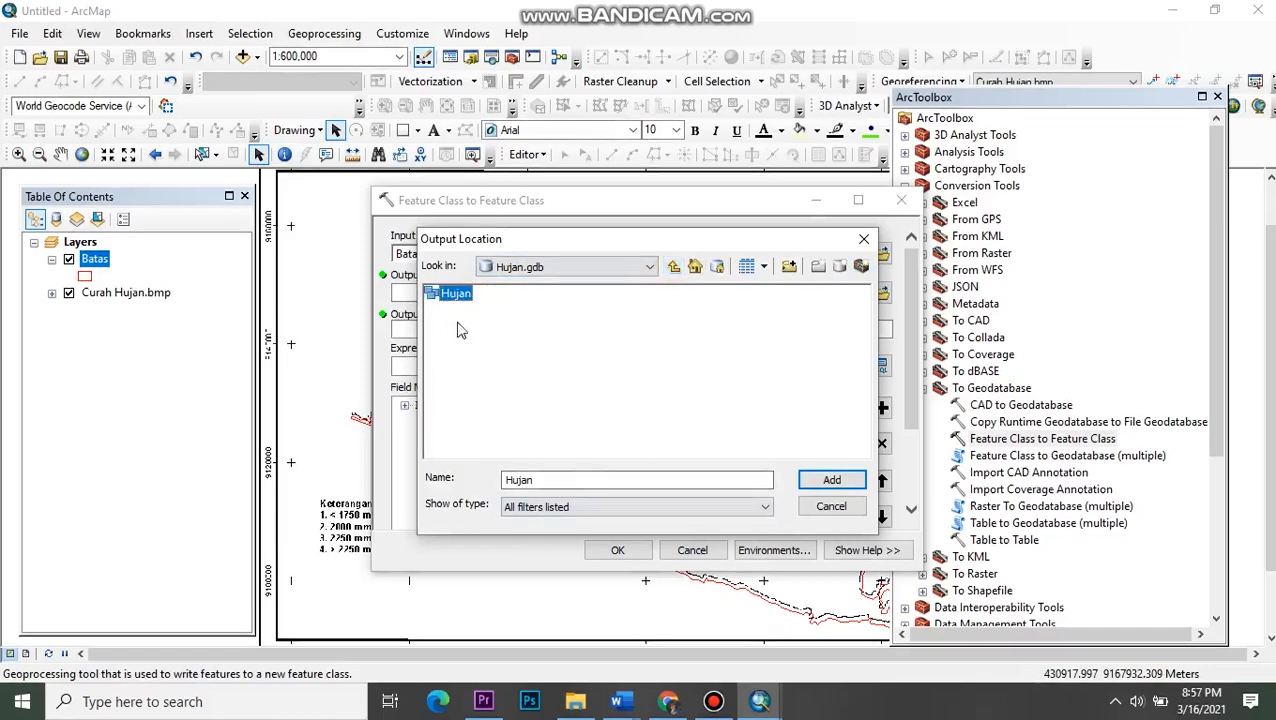
pyautogui.click(833, 481)
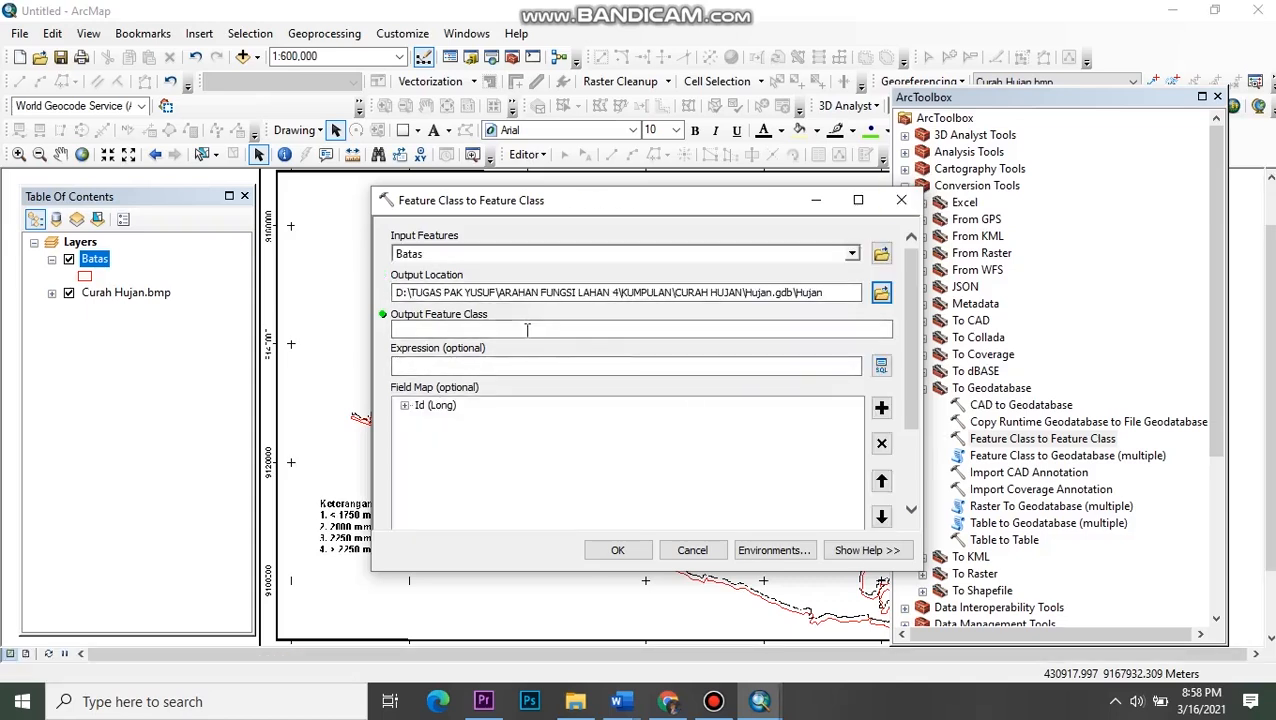
# - Name the output feature class Hujan, run the conversion and close the toolbox
pyautogui.click(546, 329)
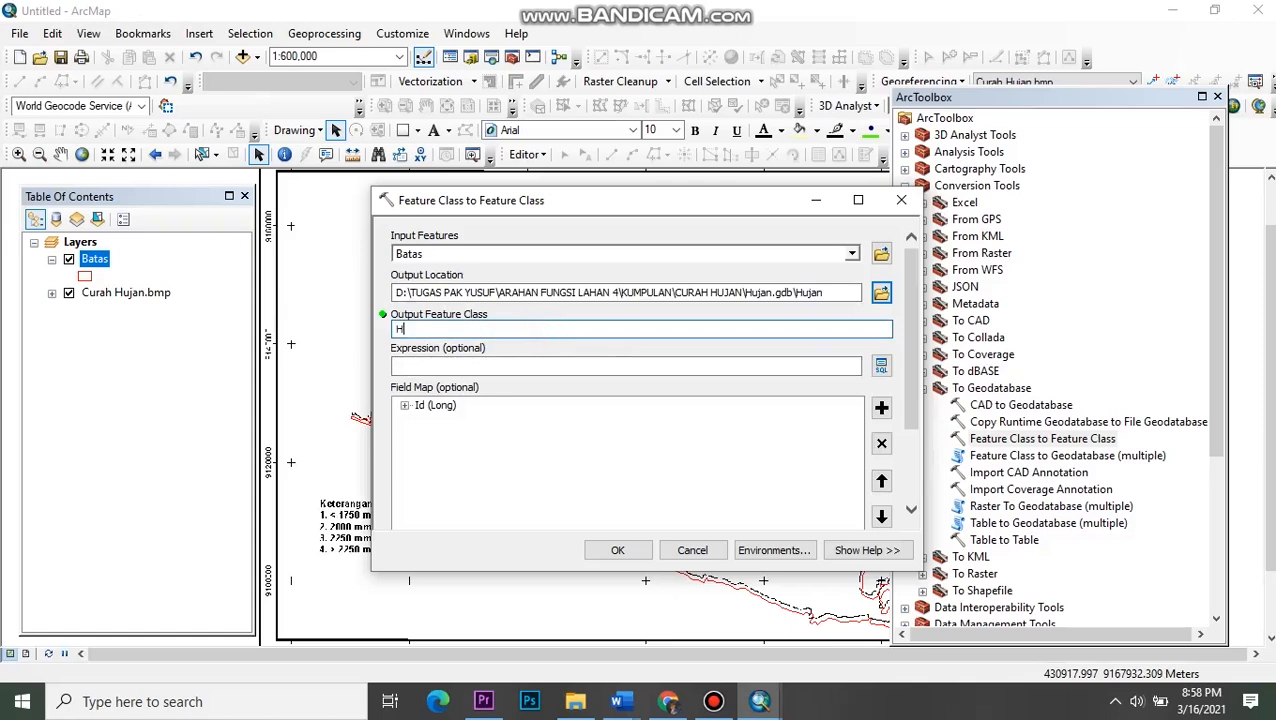
pyautogui.write('Hujan')
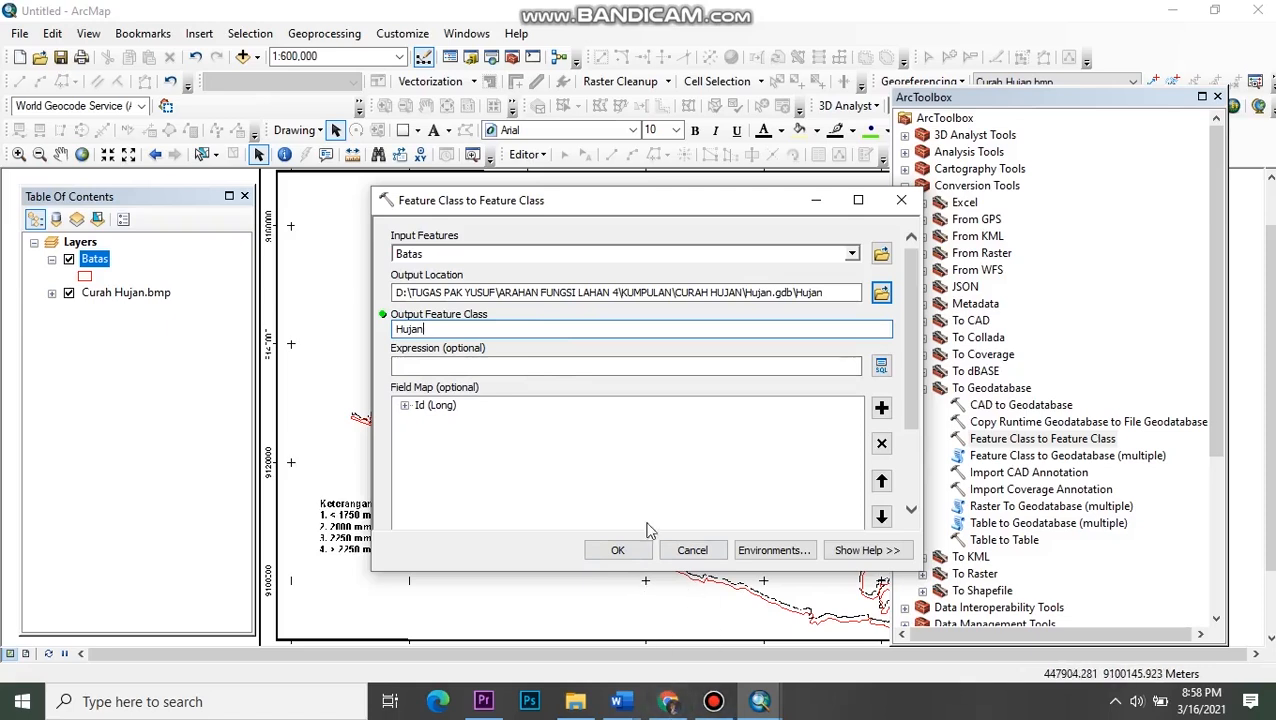
pyautogui.click(620, 551)
pyautogui.click(713, 701)
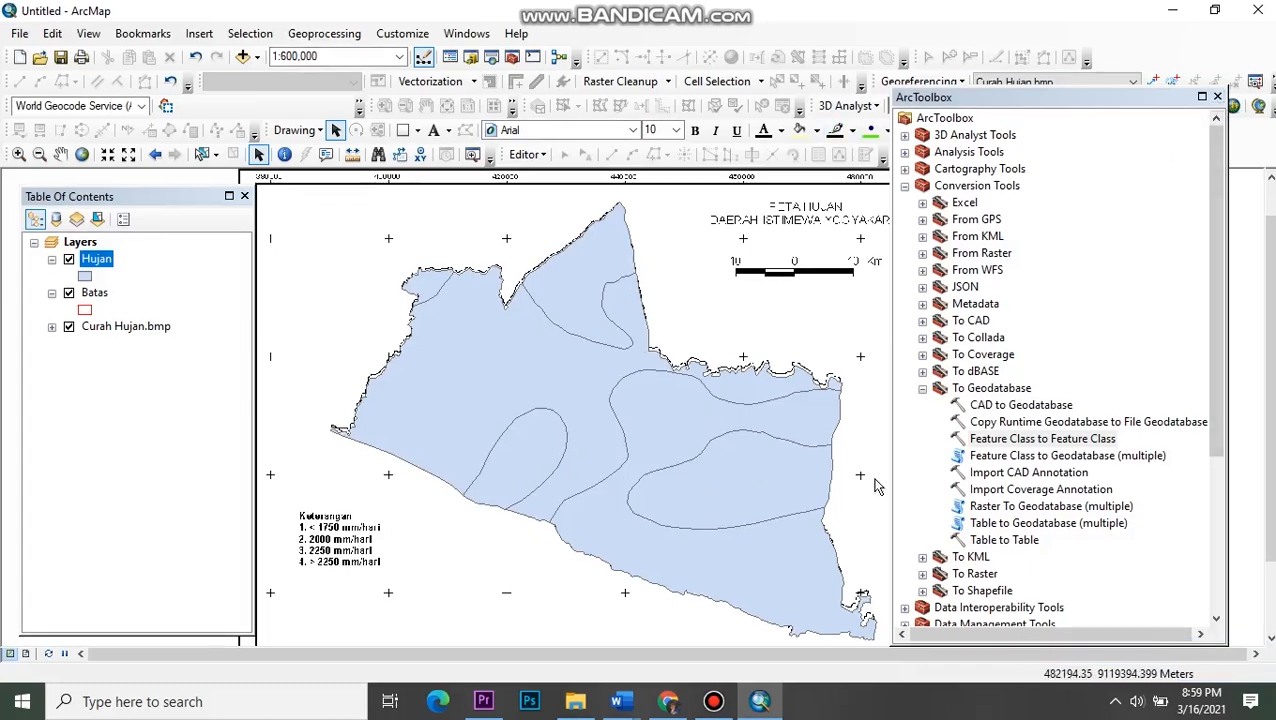
pyautogui.click(1217, 97)
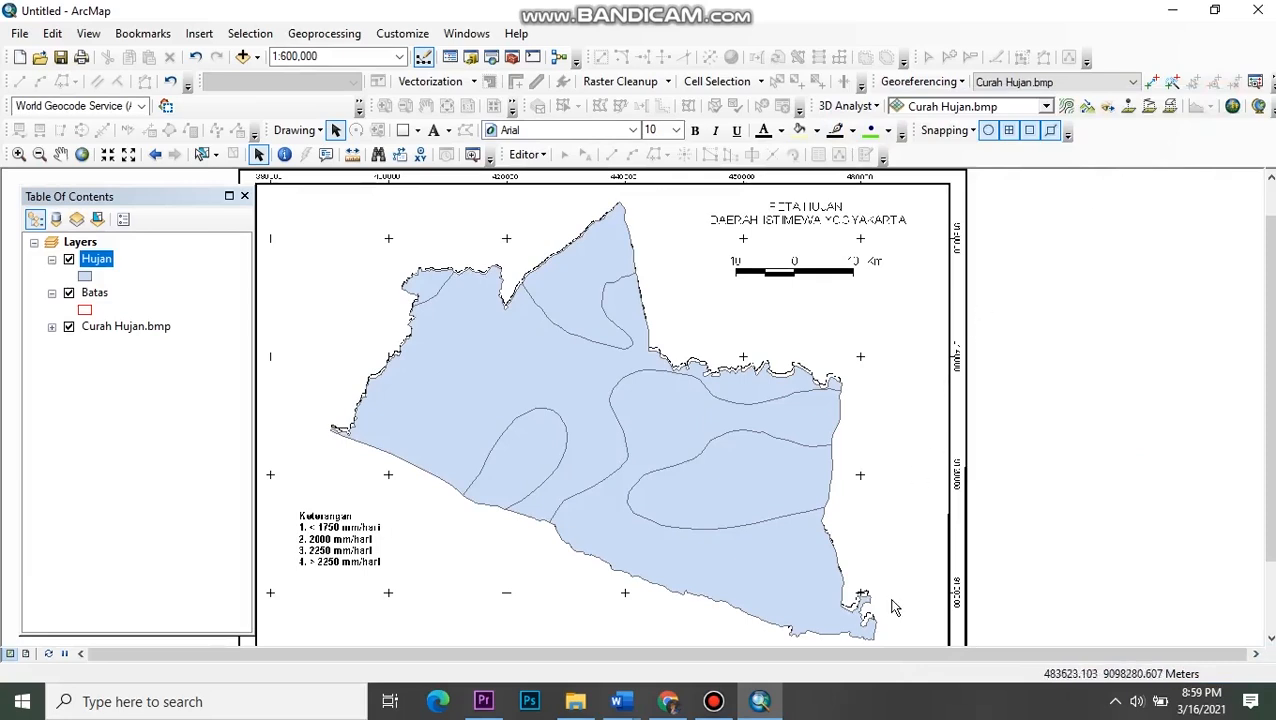
pyautogui.click(713, 701)
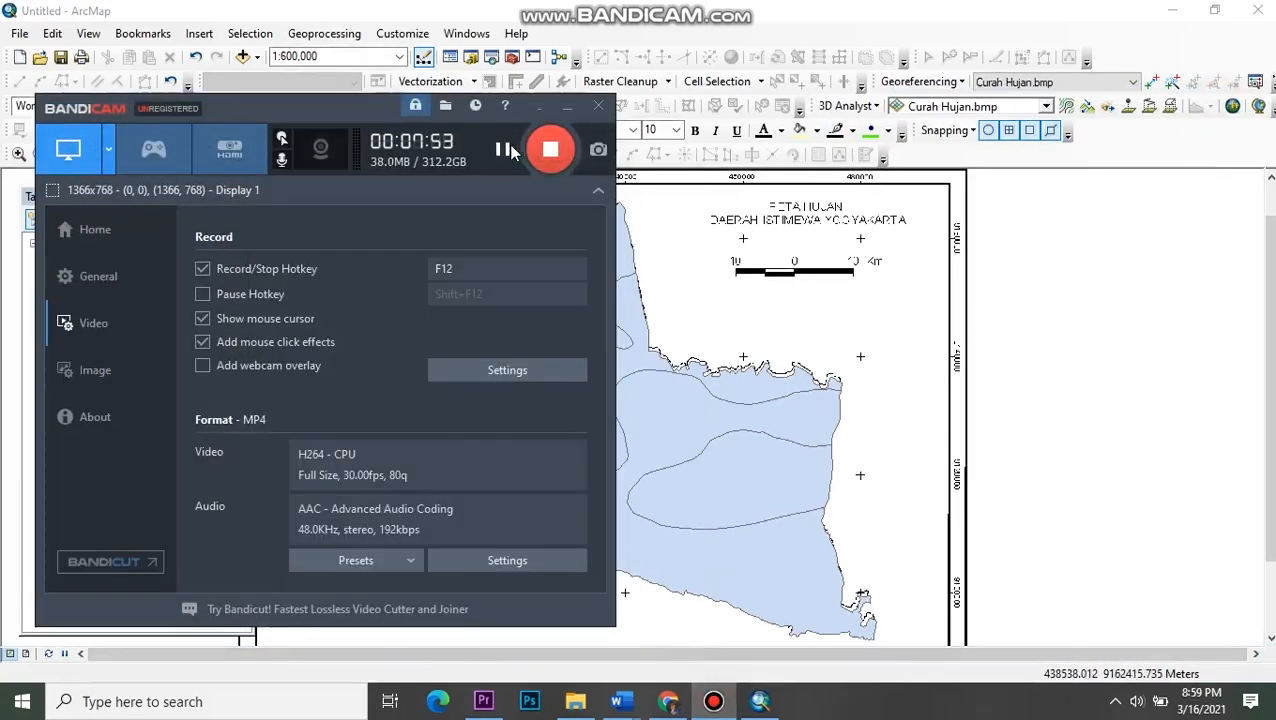
pyautogui.click(569, 107)
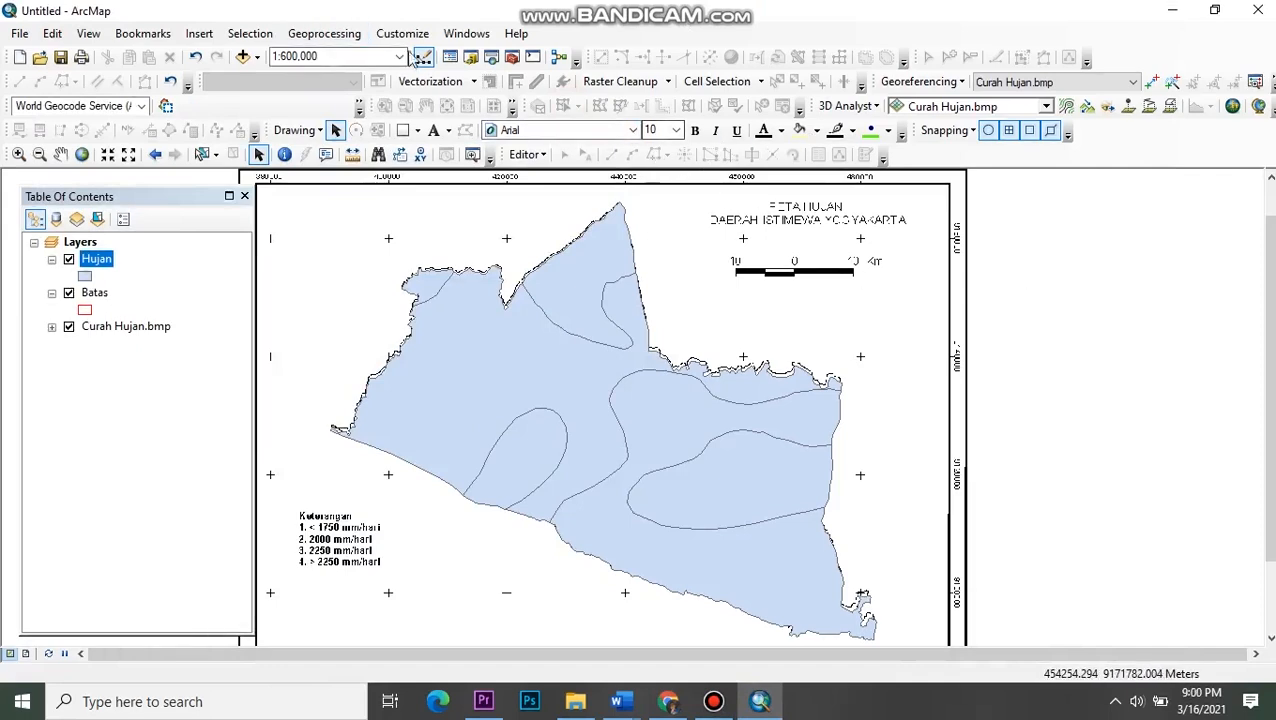
# - Start a new topology in the Hujan feature dataset of Hujan.gdb and name it Hujan_cek_Topology, keeping the default cluster tolerance
pyautogui.click(470, 58)
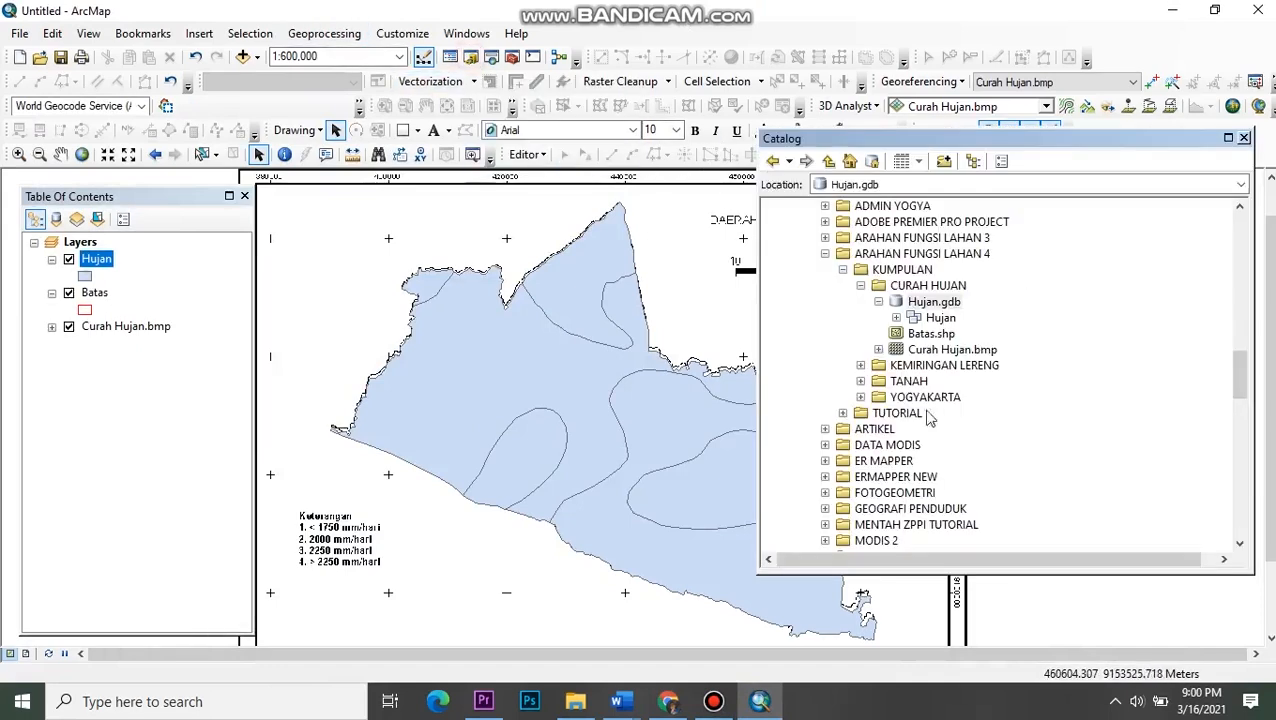
pyautogui.click(938, 318)
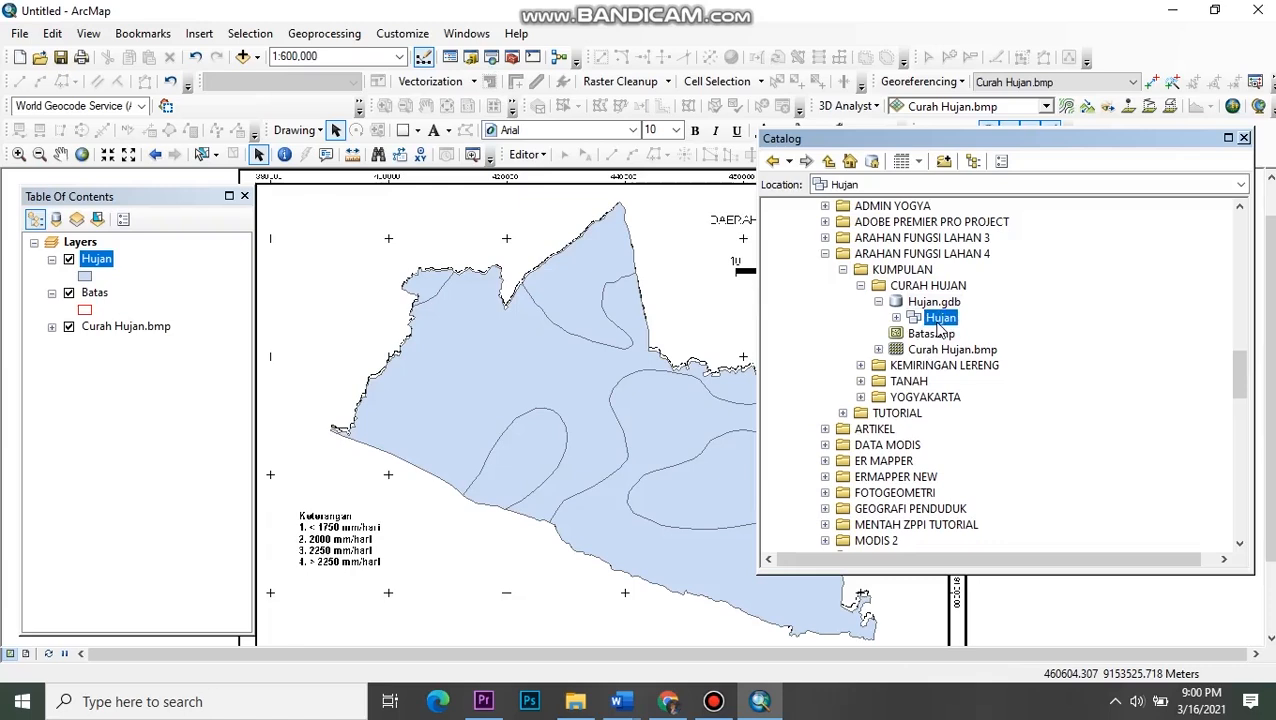
pyautogui.rightClick(946, 322)
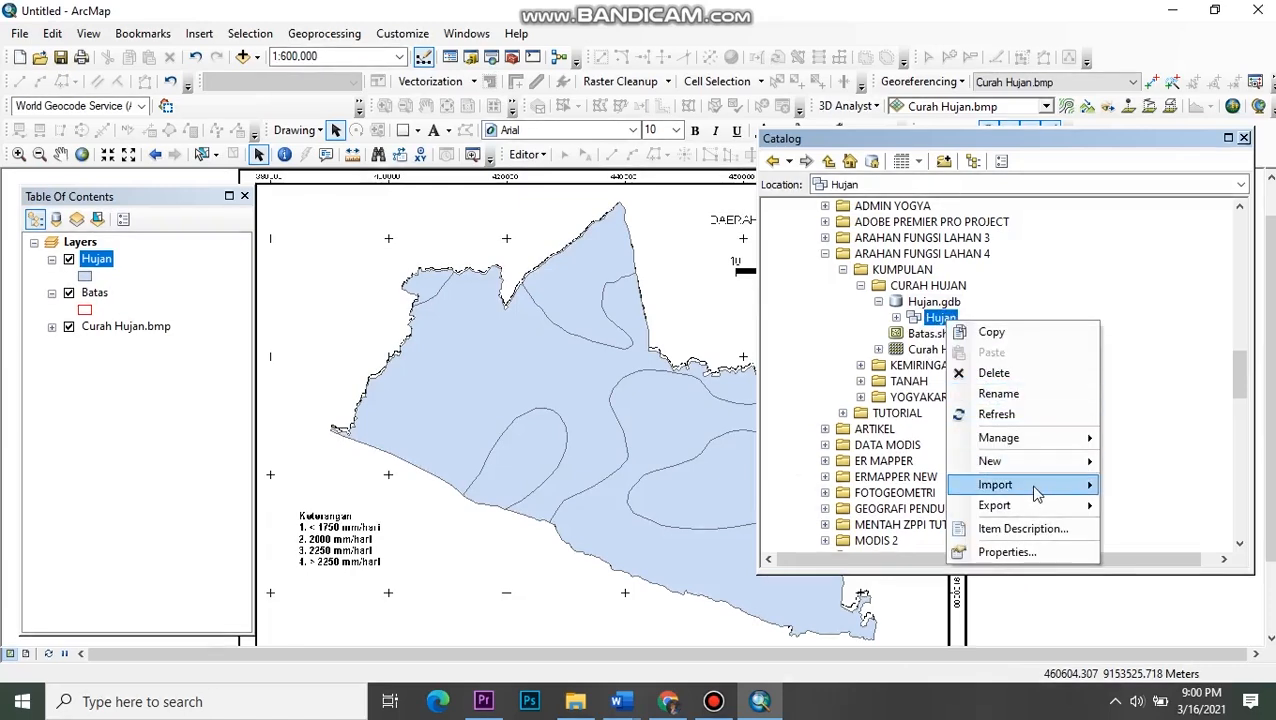
pyautogui.moveTo(1035, 470)
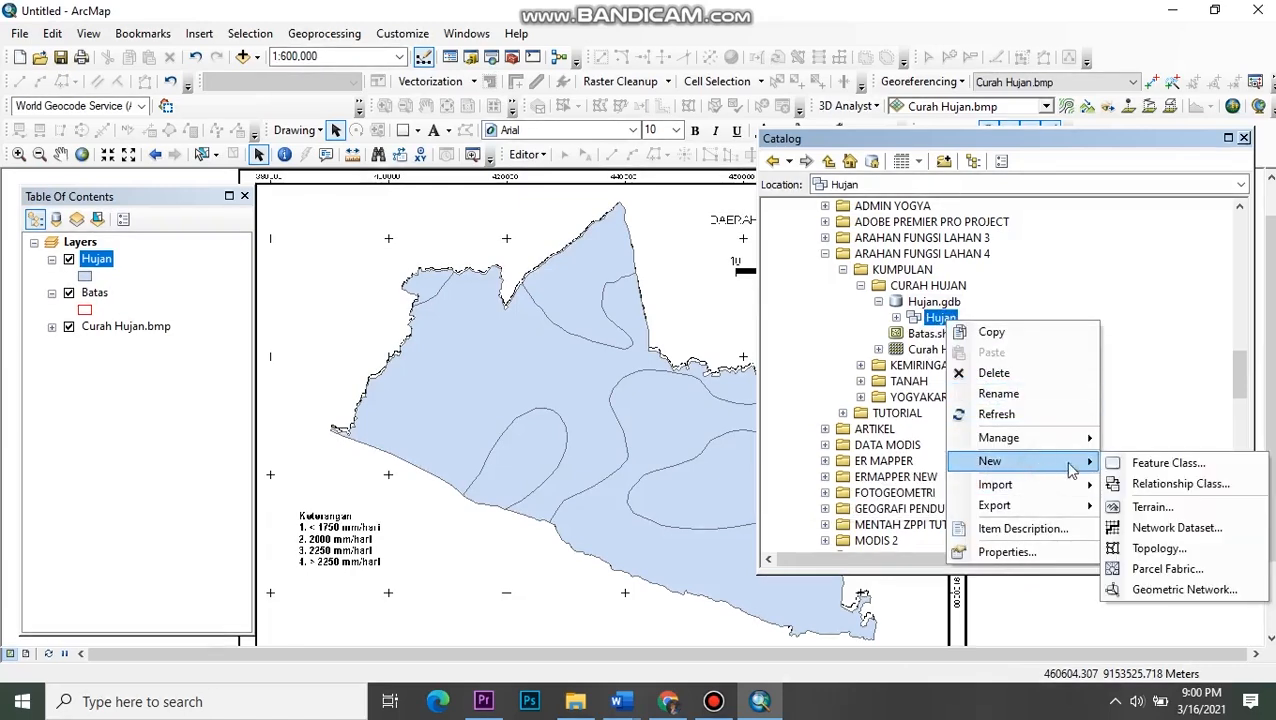
pyautogui.click(1155, 548)
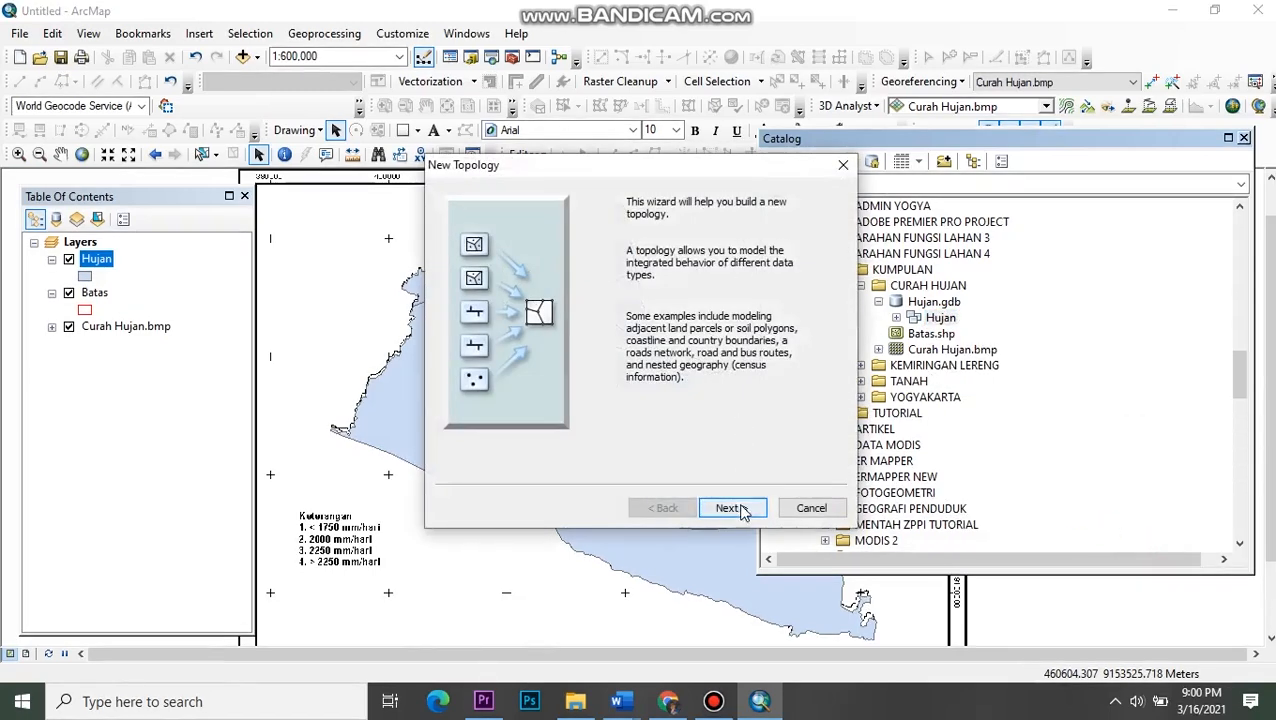
pyautogui.click(745, 508)
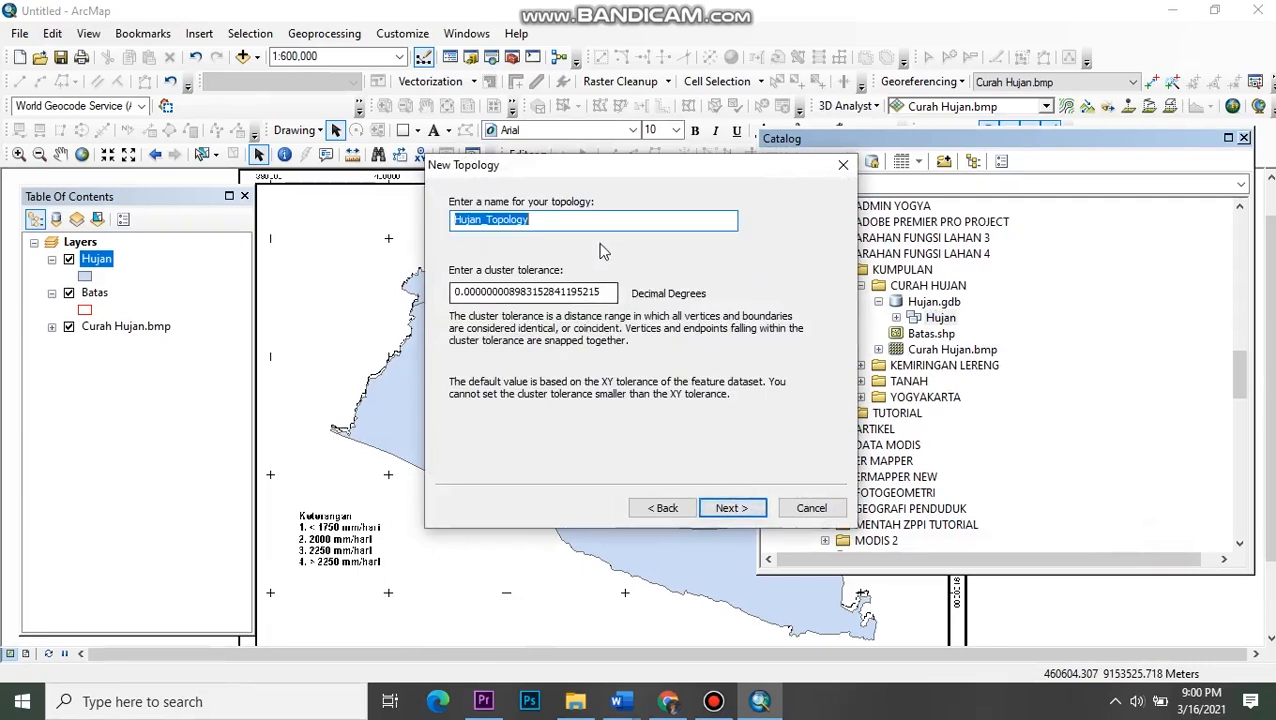
pyautogui.click(487, 220)
pyautogui.write('c')
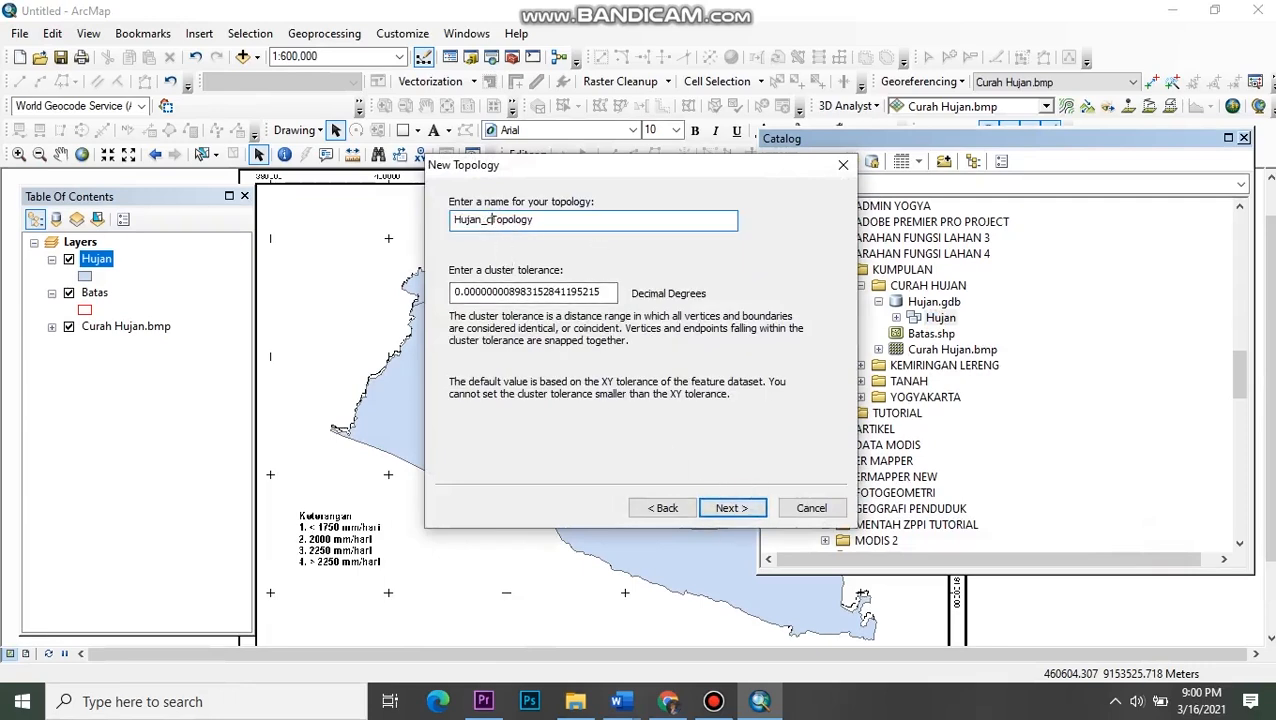
pyautogui.write('ek_')
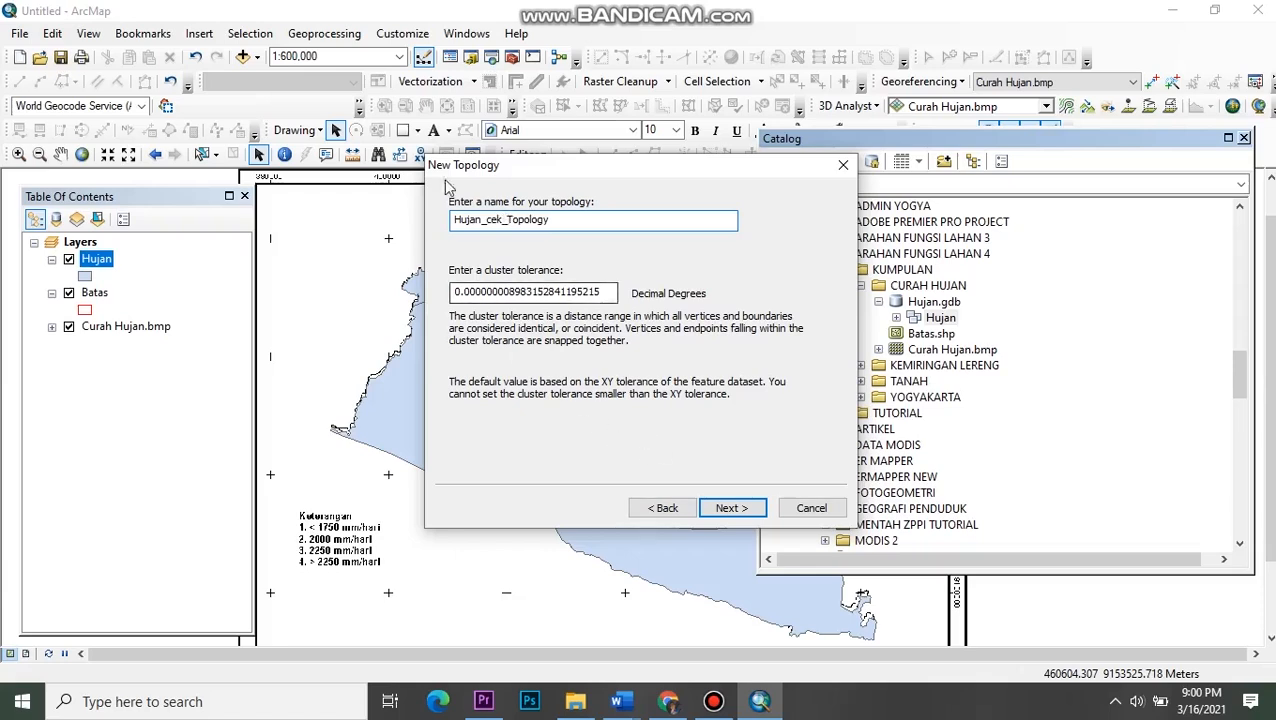
pyautogui.click(729, 508)
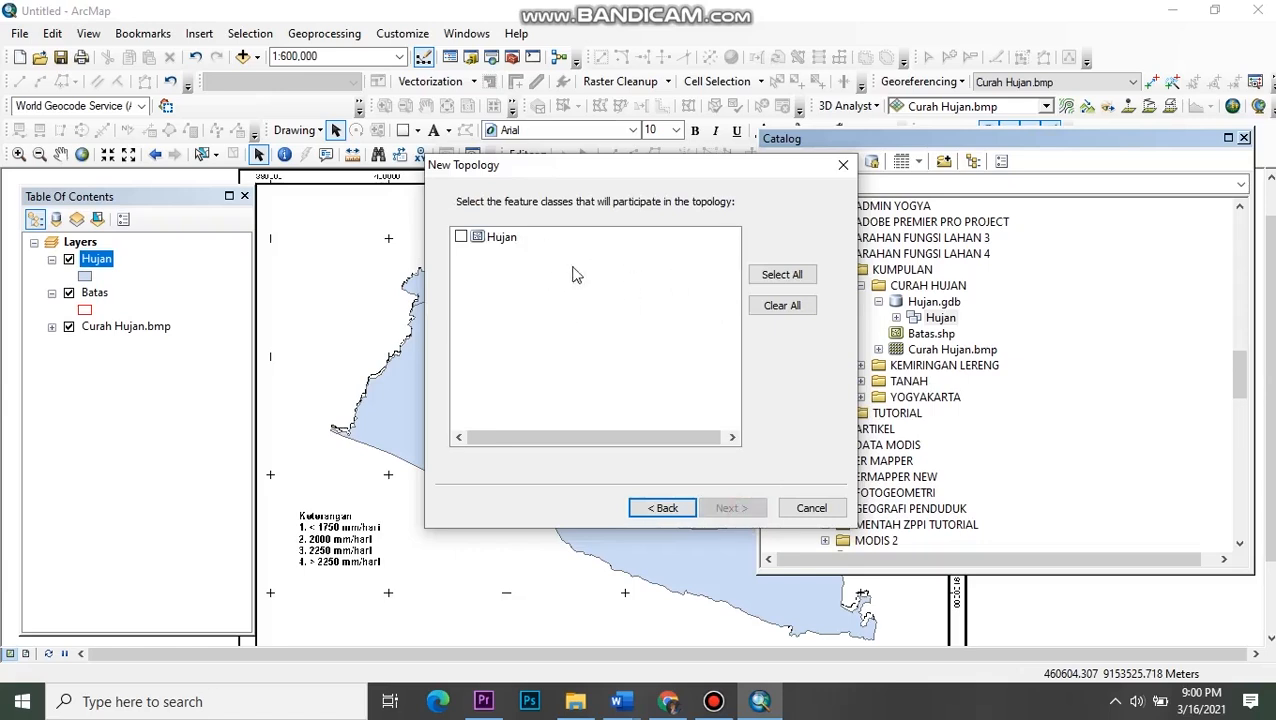
pyautogui.click(713, 701)
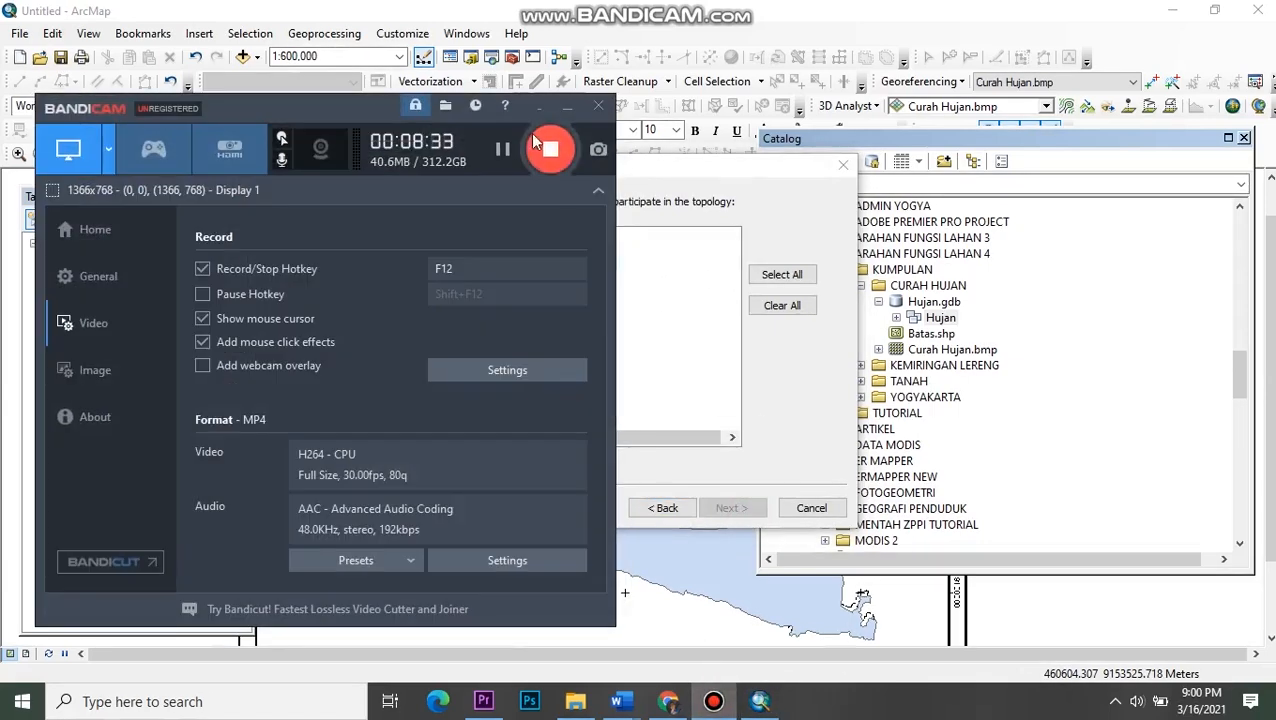
pyautogui.click(567, 105)
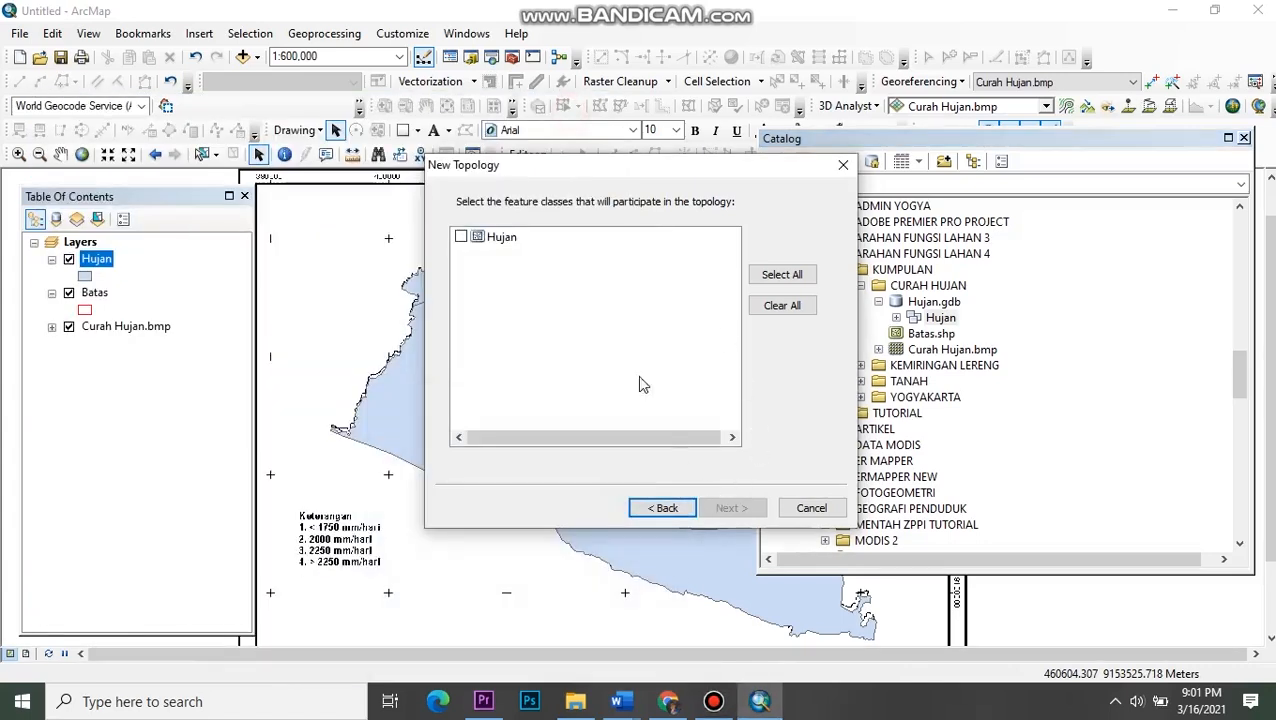
# - Include the Hujan feature class in the topology and accept the default rank settings
pyautogui.click(461, 238)
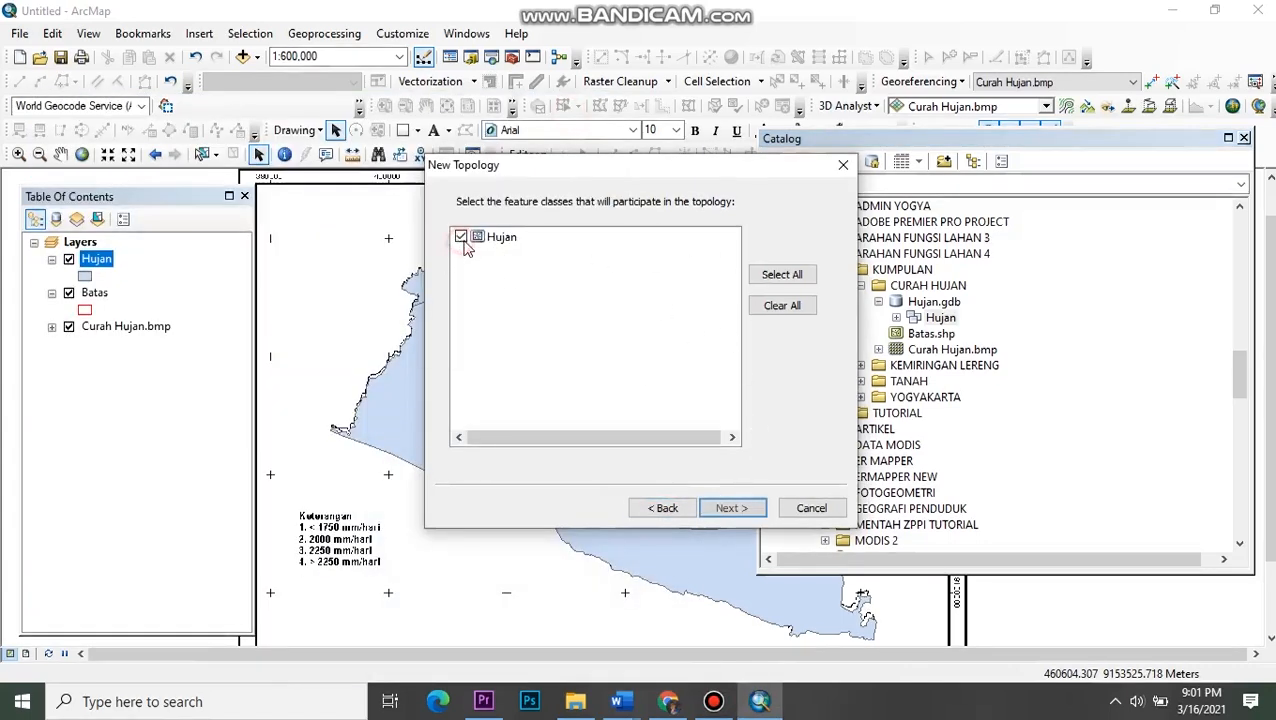
pyautogui.click(728, 508)
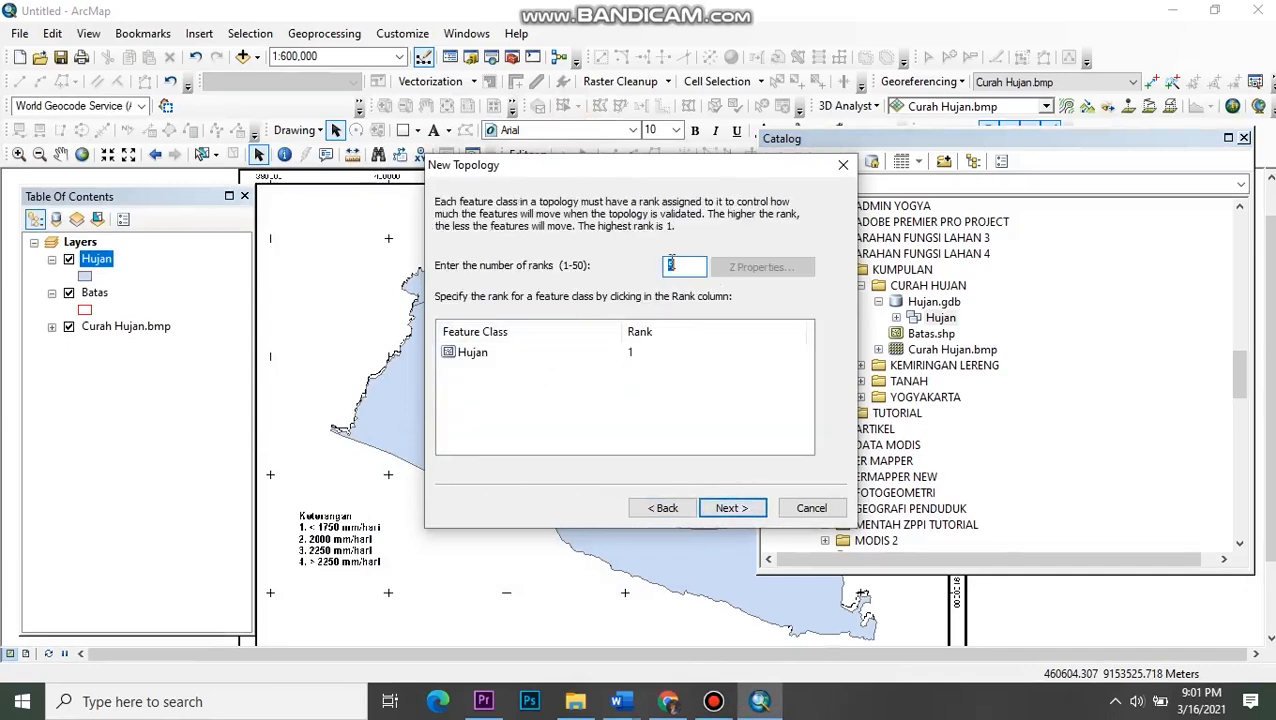
pyautogui.click(726, 506)
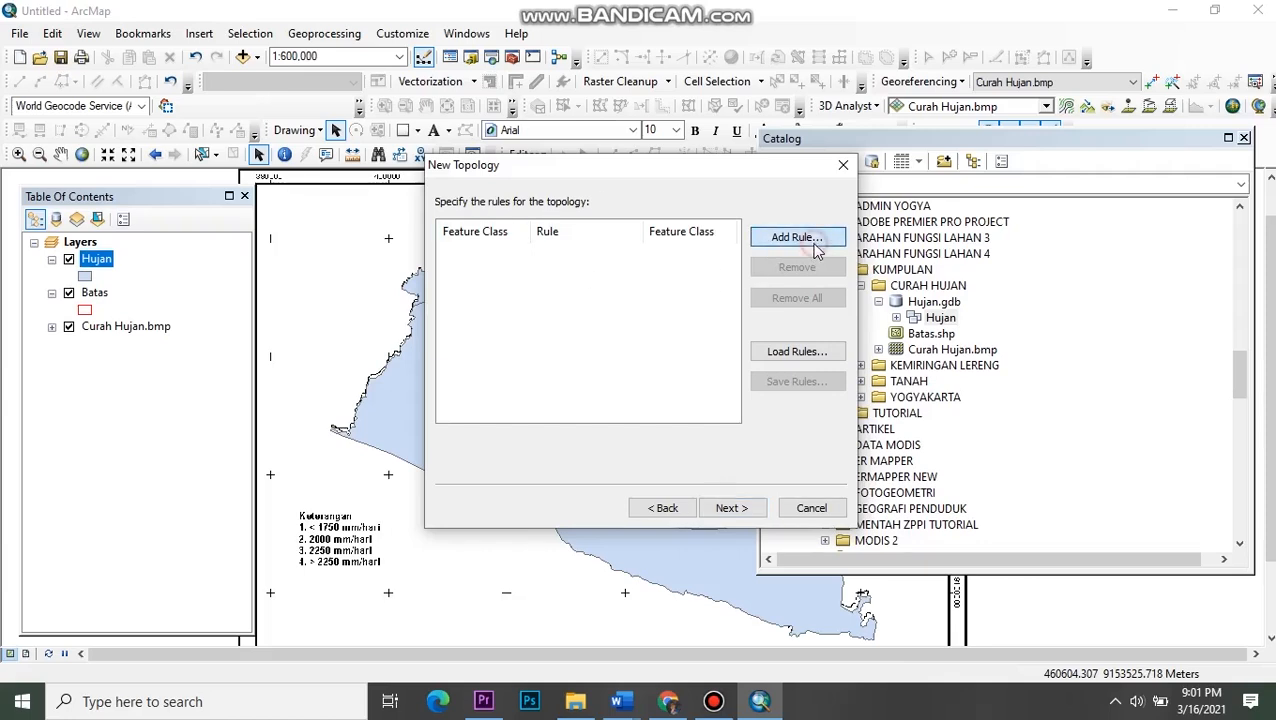
# - Add the Must Not Overlap and Must Not Have Gaps rules for the Hujan feature class to the new topology
pyautogui.click(780, 237)
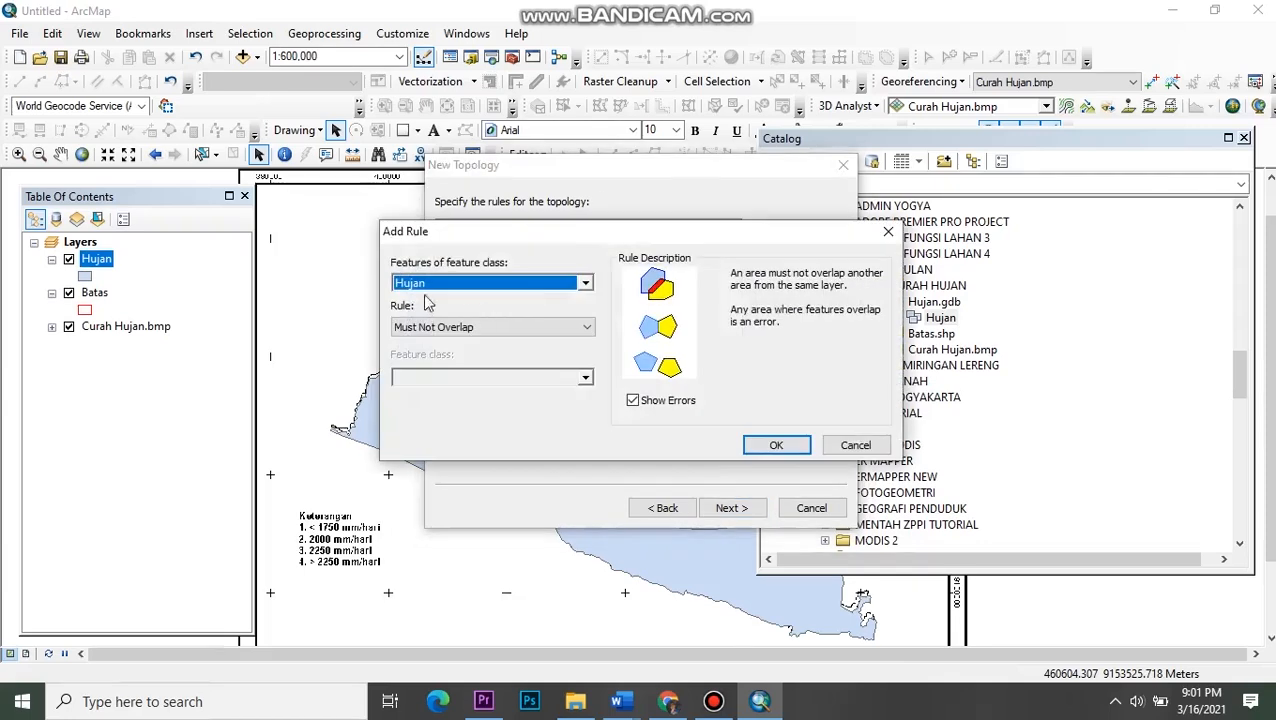
pyautogui.click(586, 327)
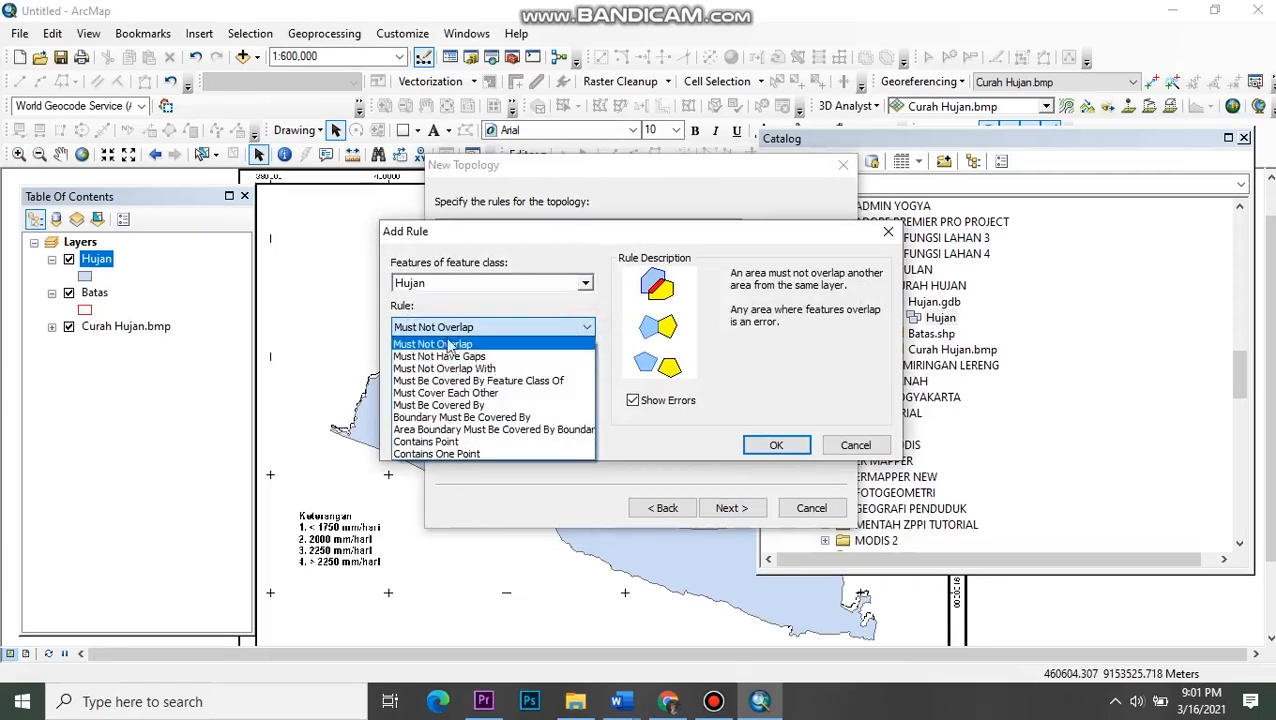
pyautogui.click(477, 346)
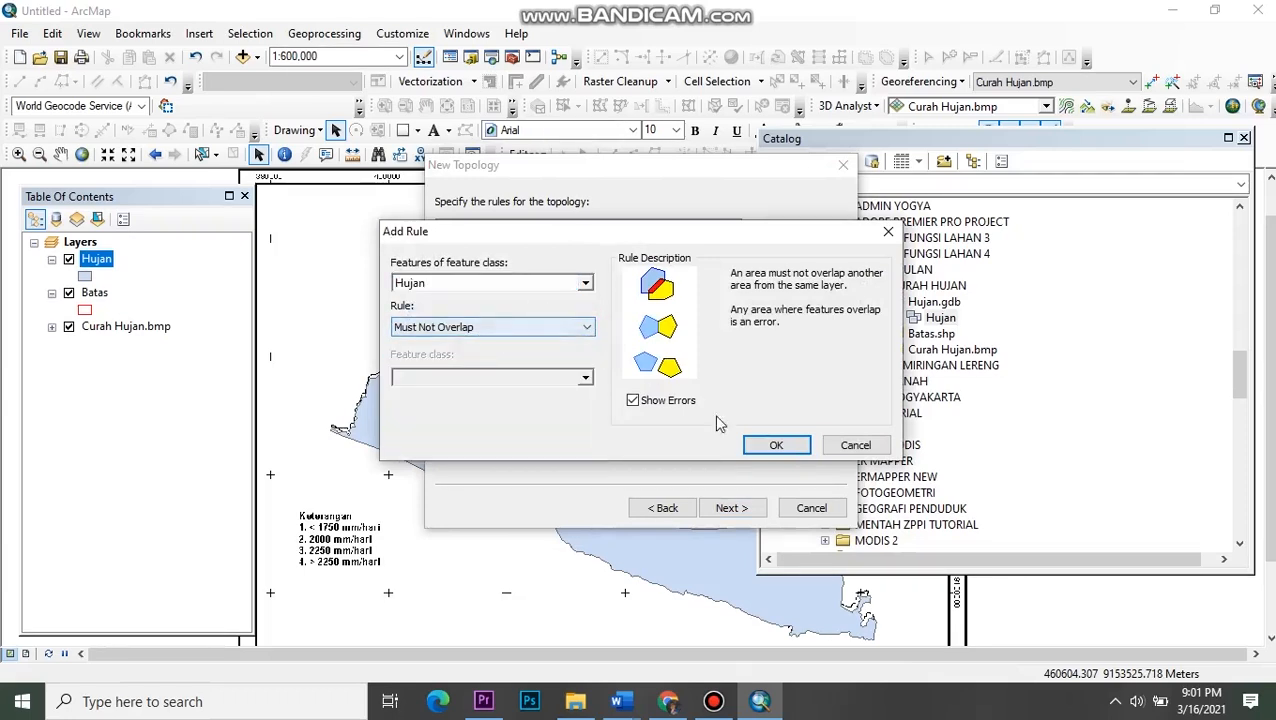
pyautogui.click(777, 446)
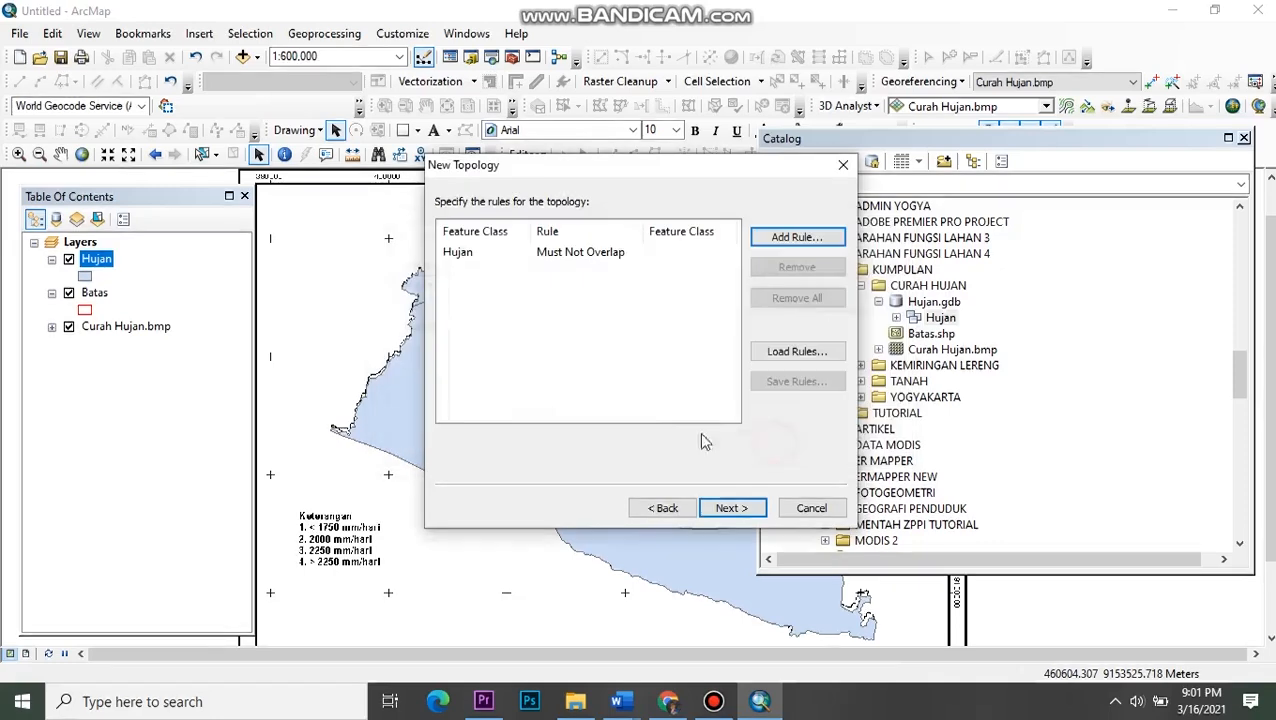
pyautogui.click(797, 237)
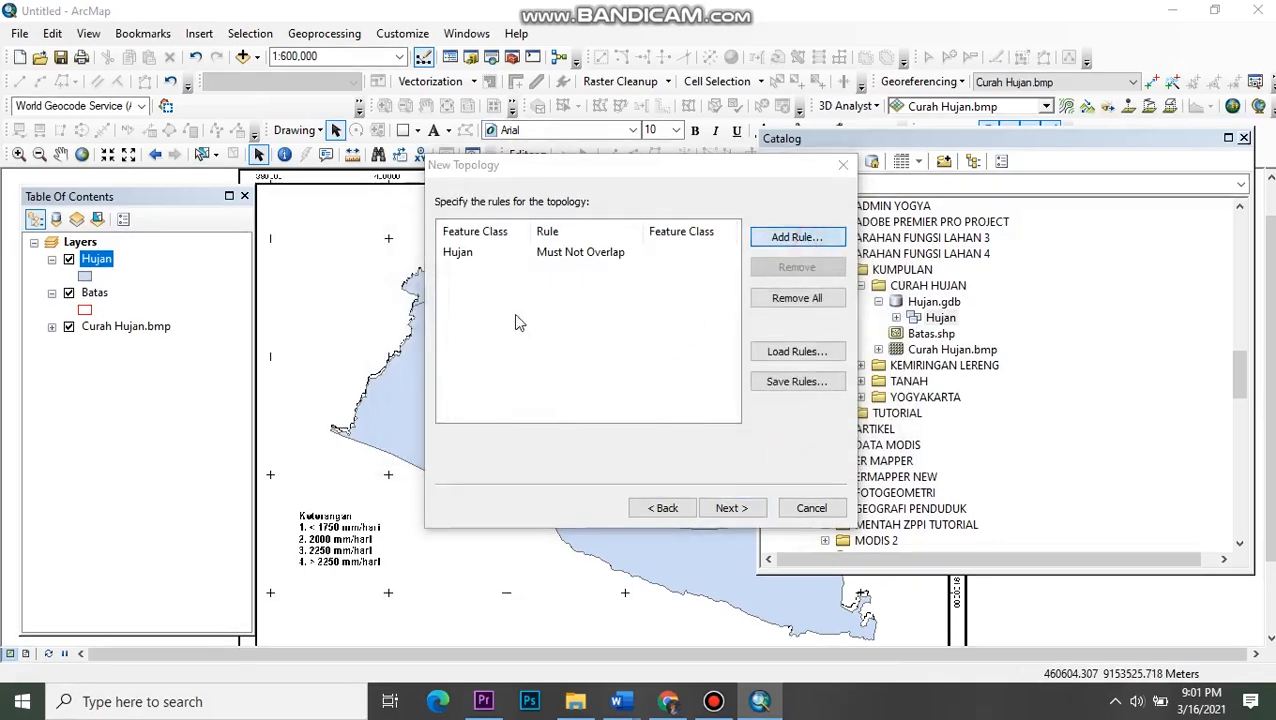
pyautogui.click(543, 327)
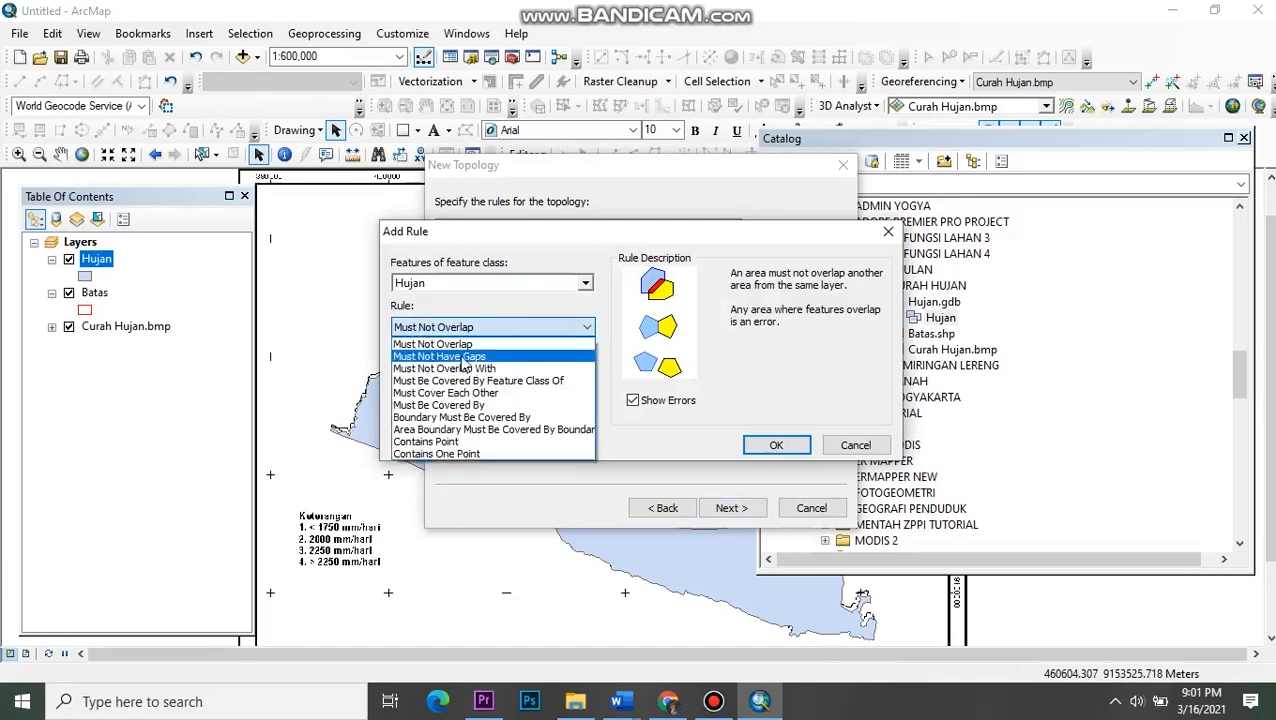
pyautogui.click(463, 357)
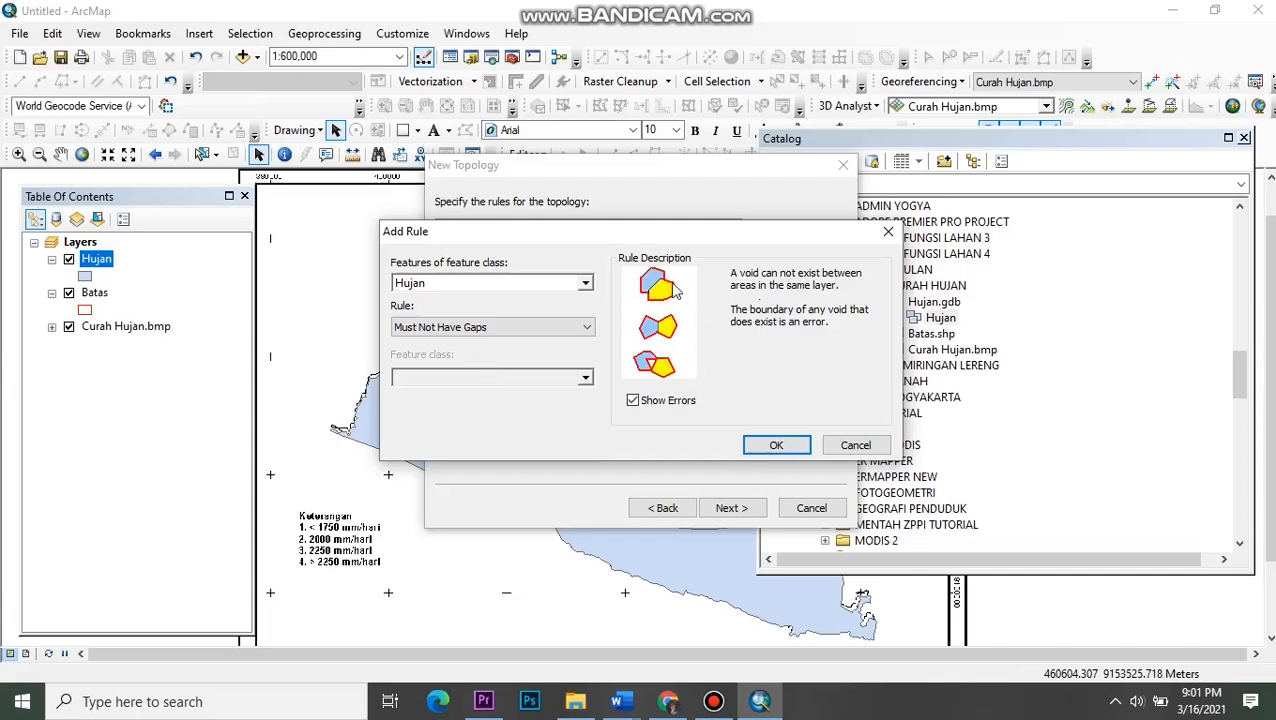
pyautogui.click(778, 446)
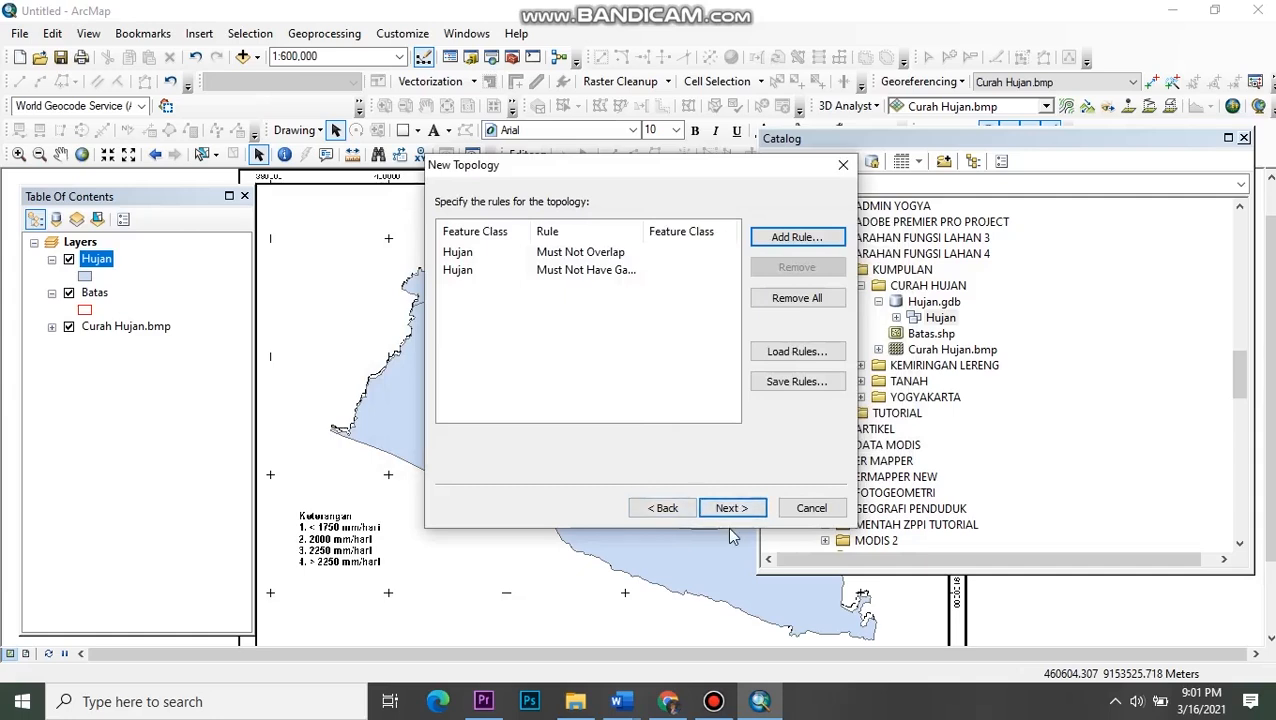
pyautogui.click(713, 701)
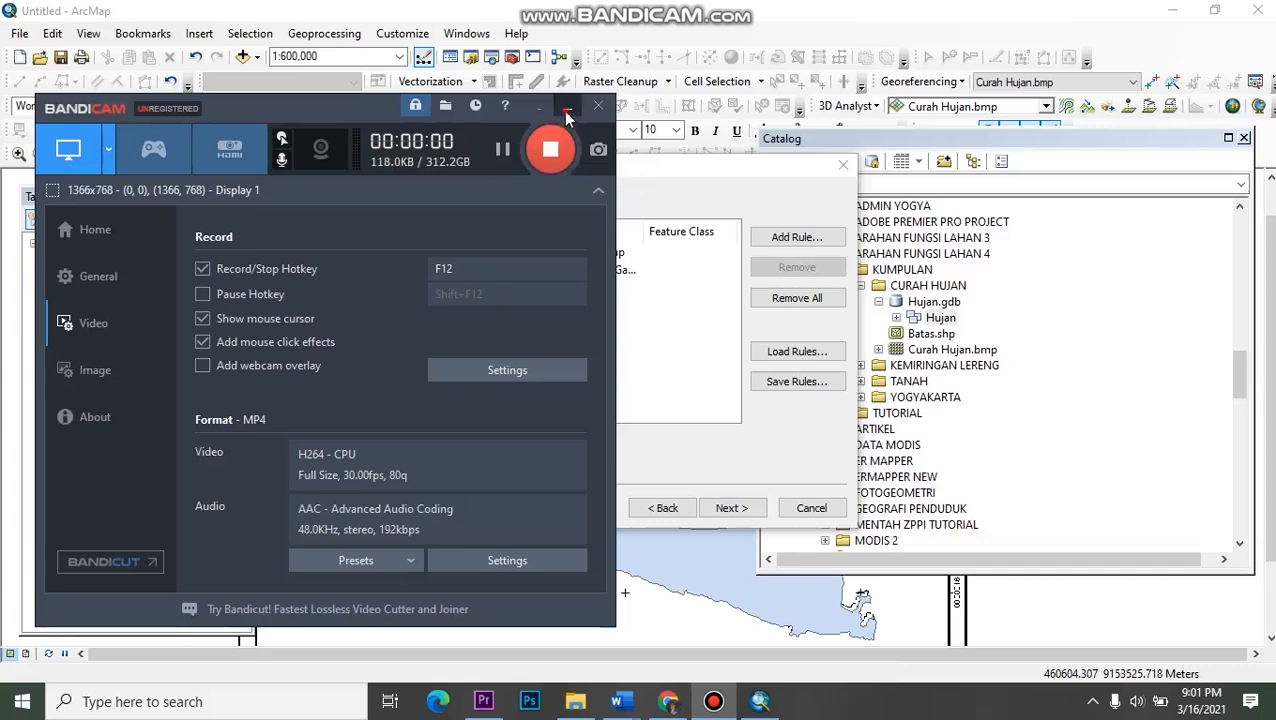
pyautogui.click(567, 107)
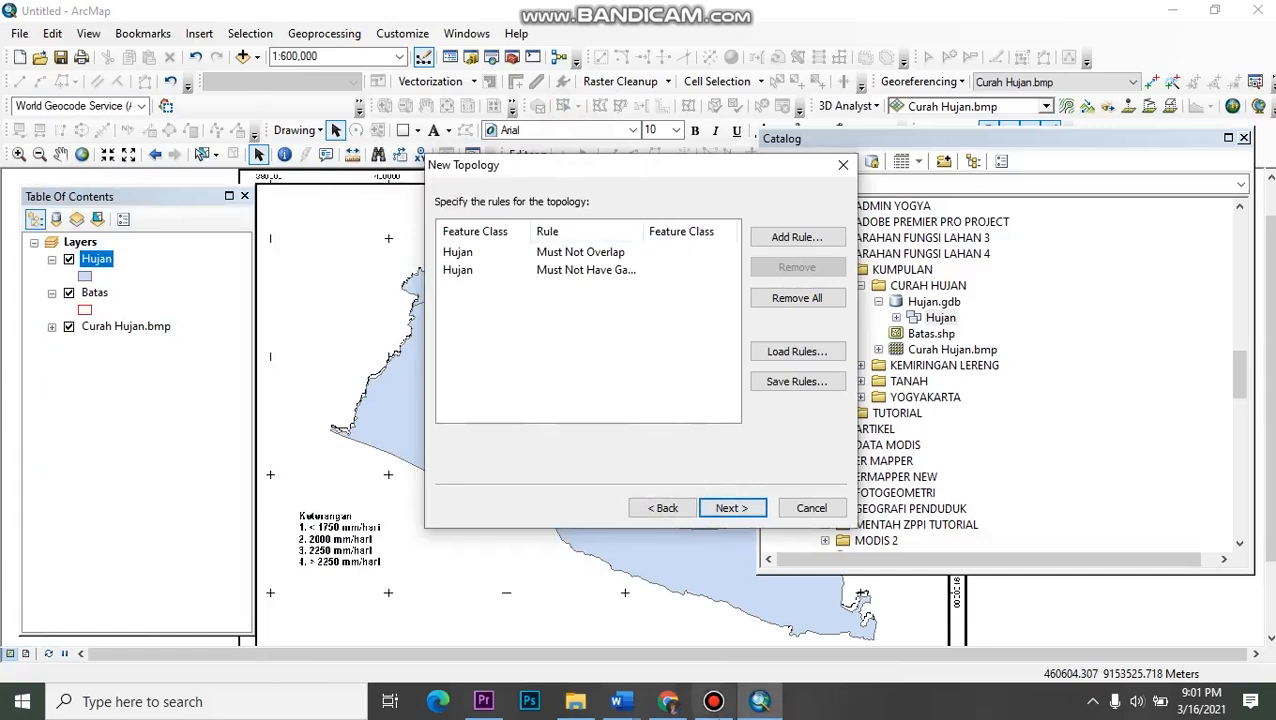
pyautogui.click(713, 701)
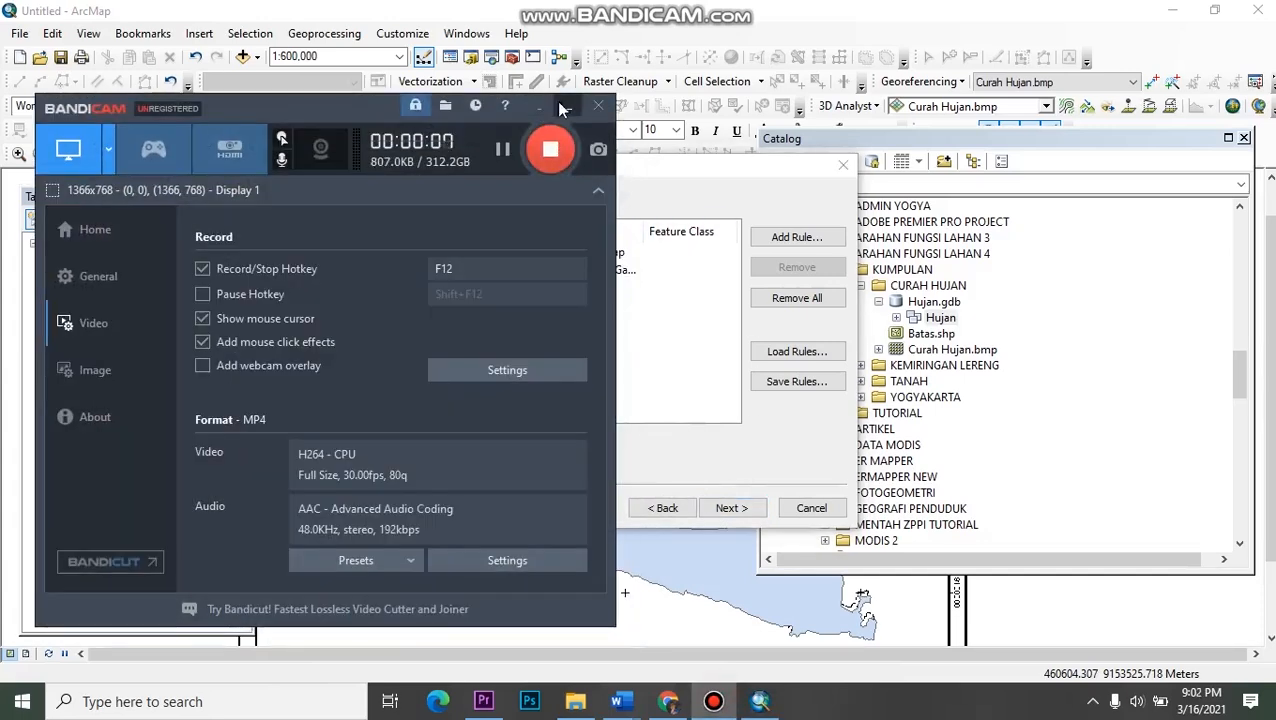
pyautogui.click(561, 107)
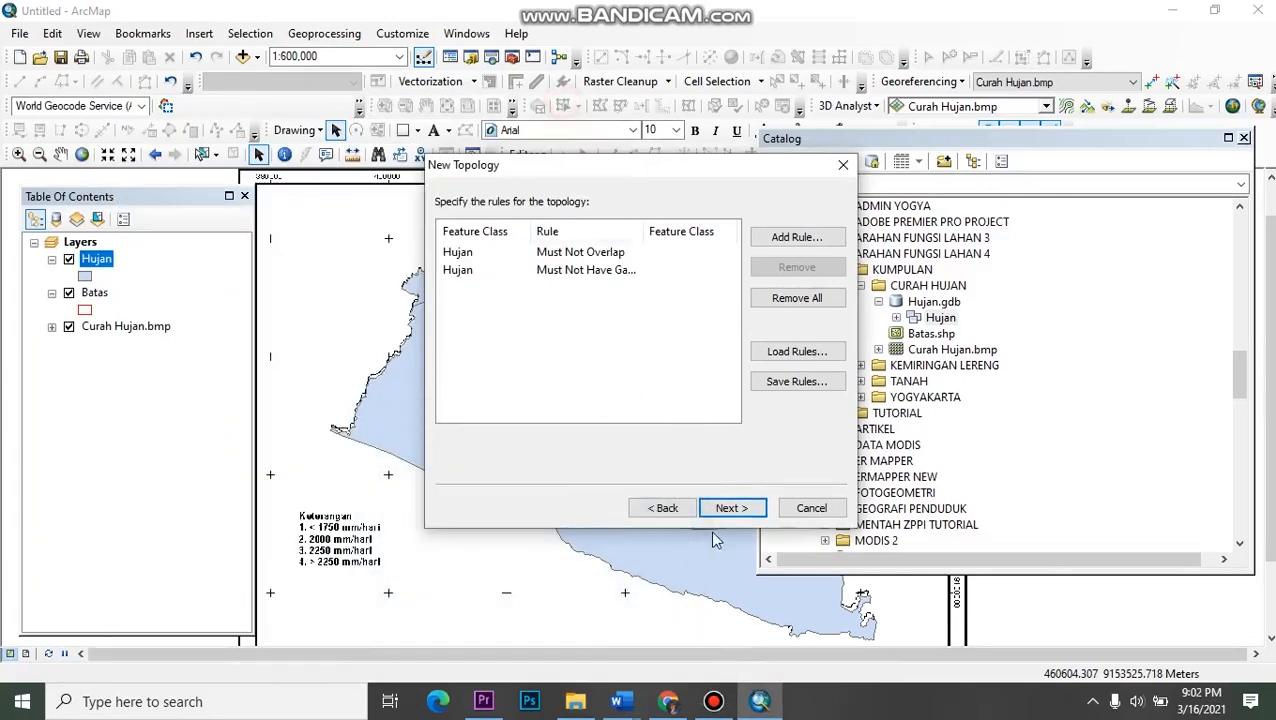
# - Accept the rules and summary, create Hujan_cek_Topology and validate it
pyautogui.click(733, 510)
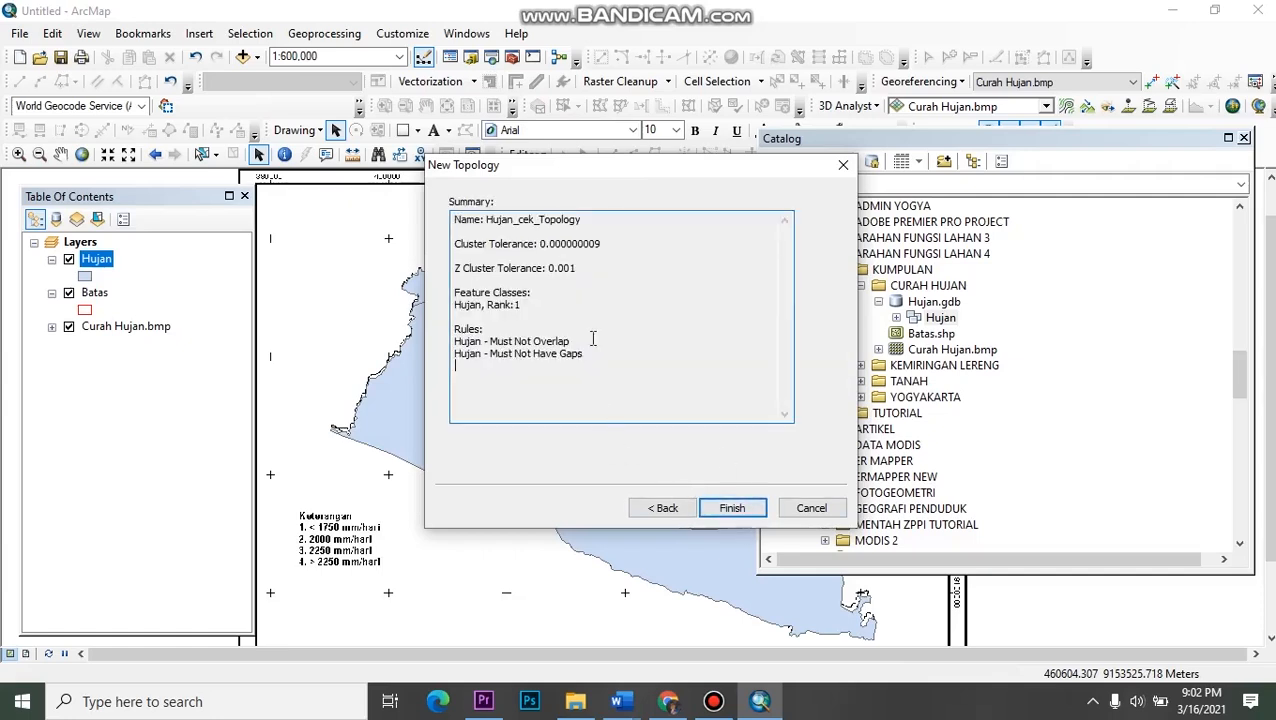
pyautogui.click(732, 508)
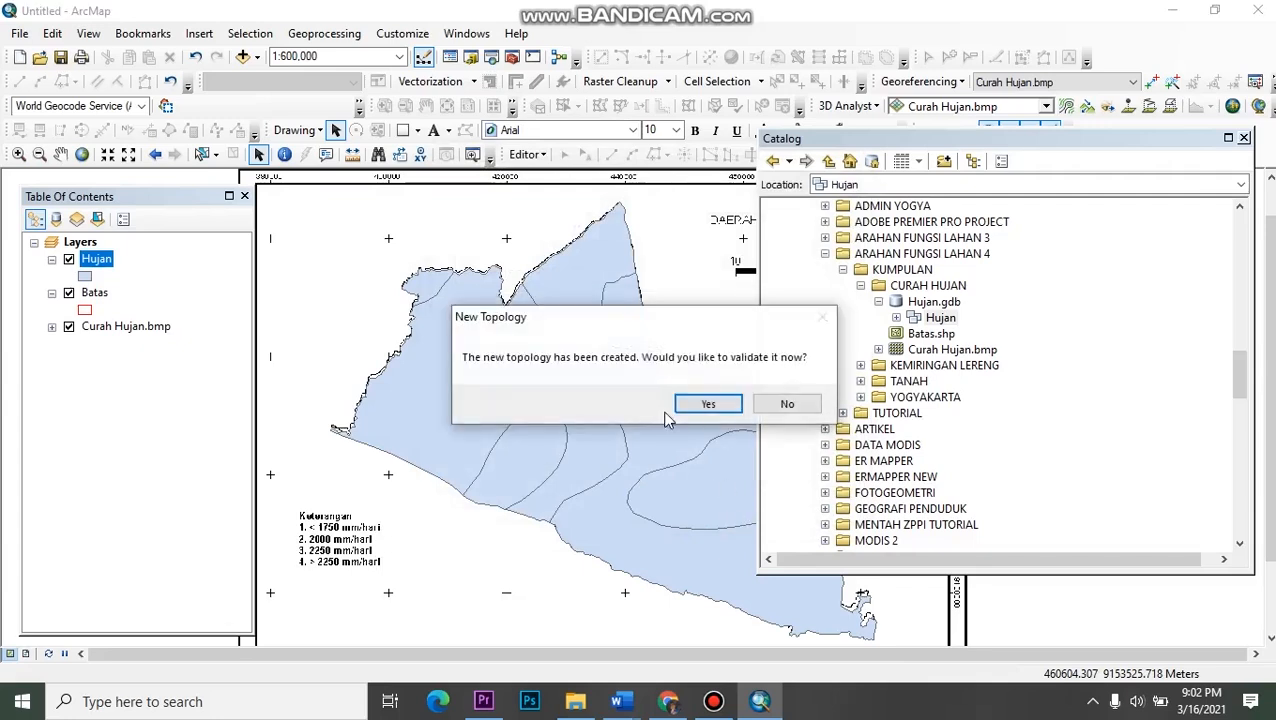
pyautogui.click(707, 403)
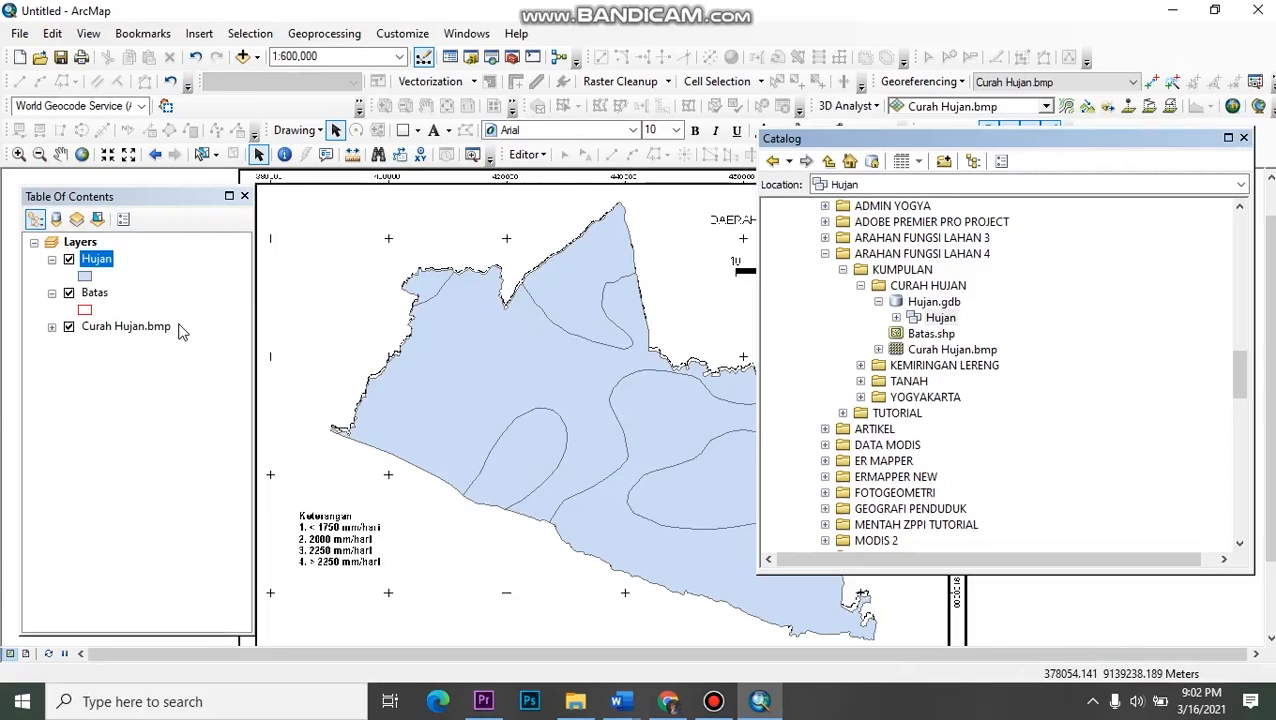
pyautogui.click(713, 701)
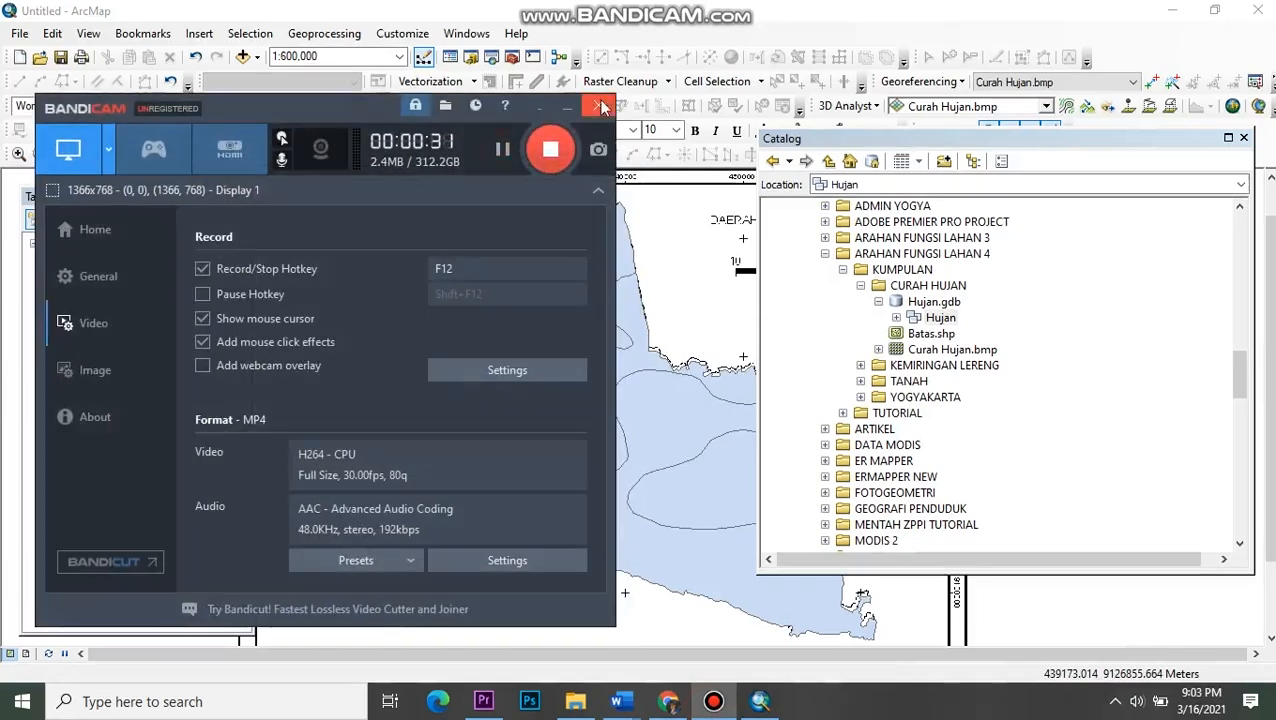
pyautogui.click(592, 107)
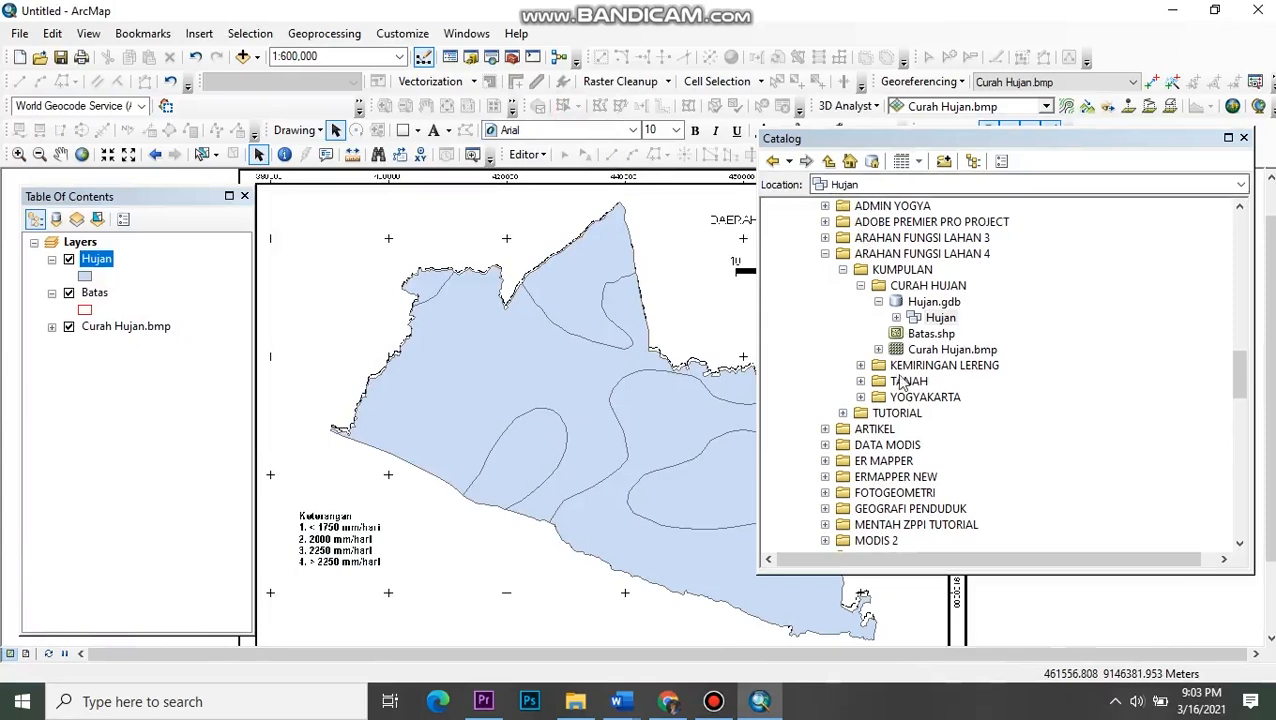
# - Open the properties of Hujan_cek_Topology in the Hujan feature dataset and generate its error summary
pyautogui.doubleClick(940, 317)
pyautogui.click(962, 350)
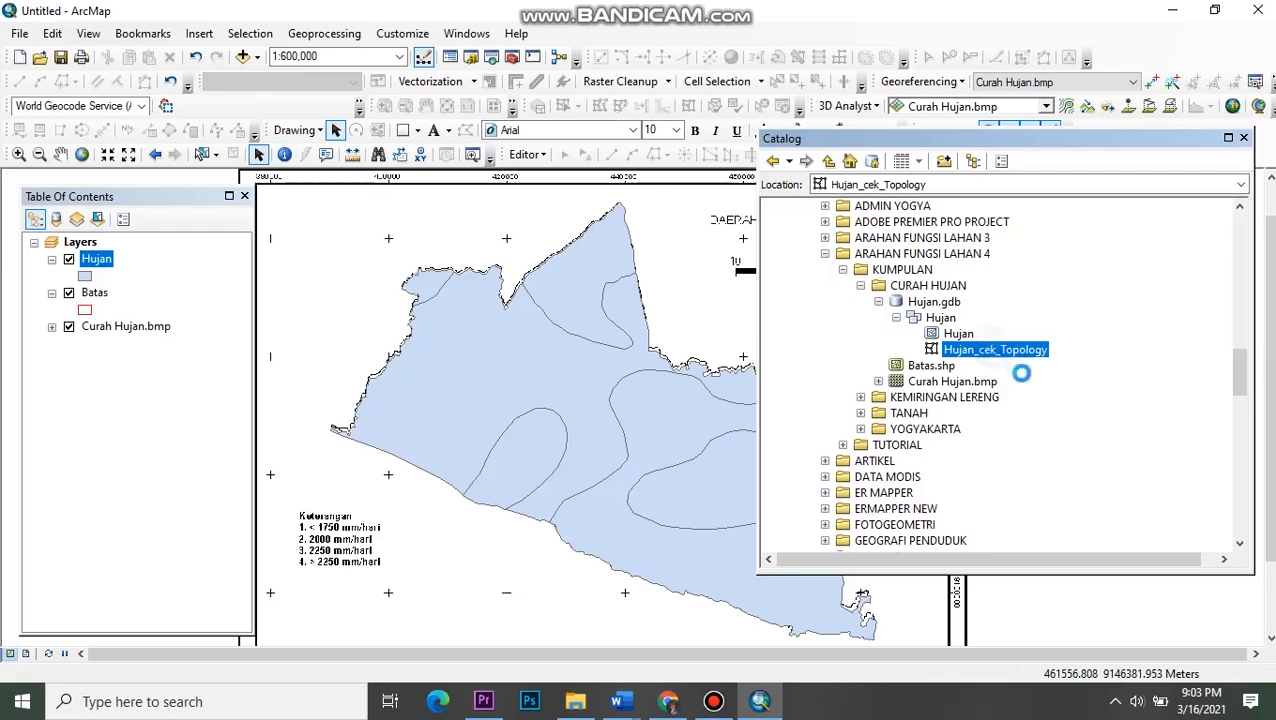
pyautogui.rightClick(993, 351)
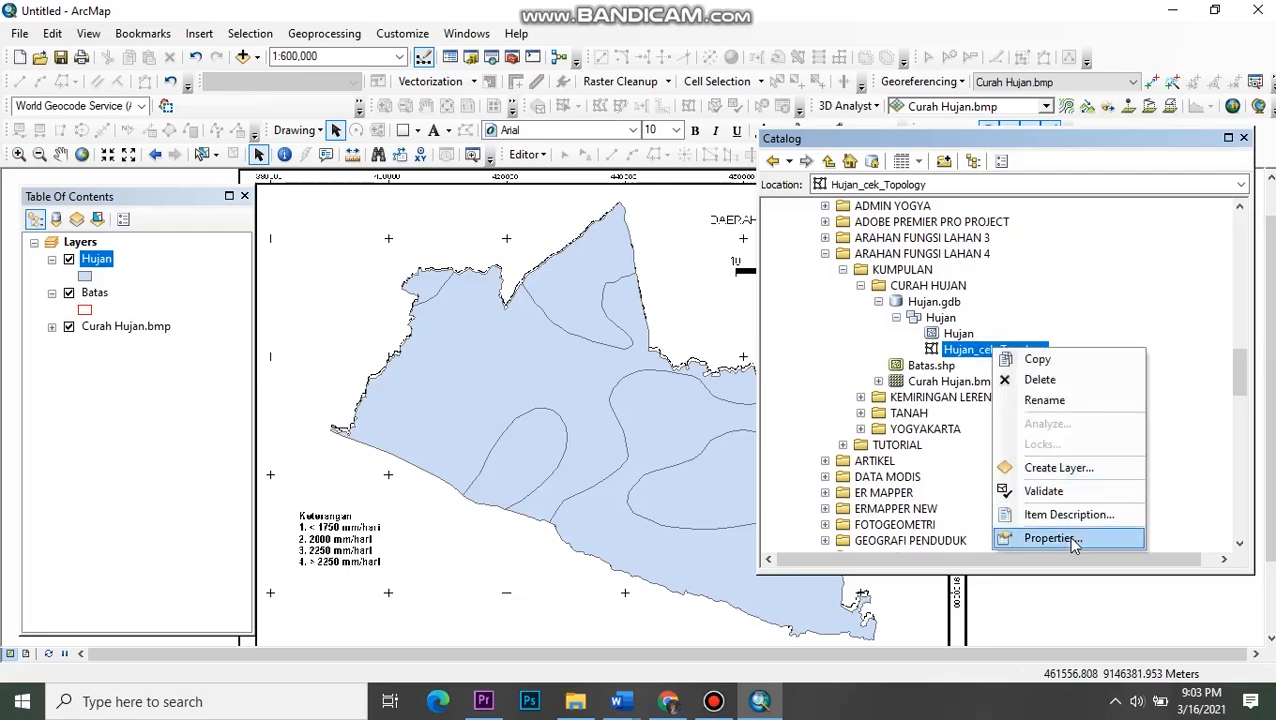
pyautogui.click(1050, 539)
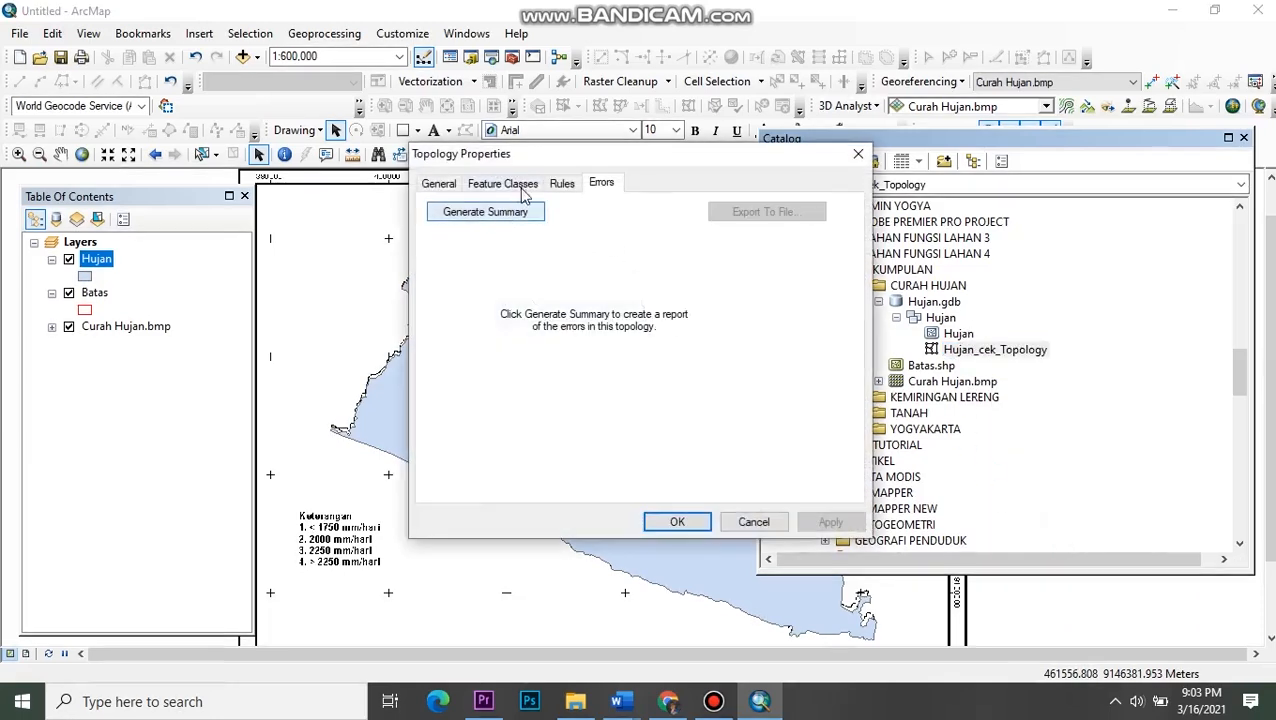
pyautogui.click(526, 216)
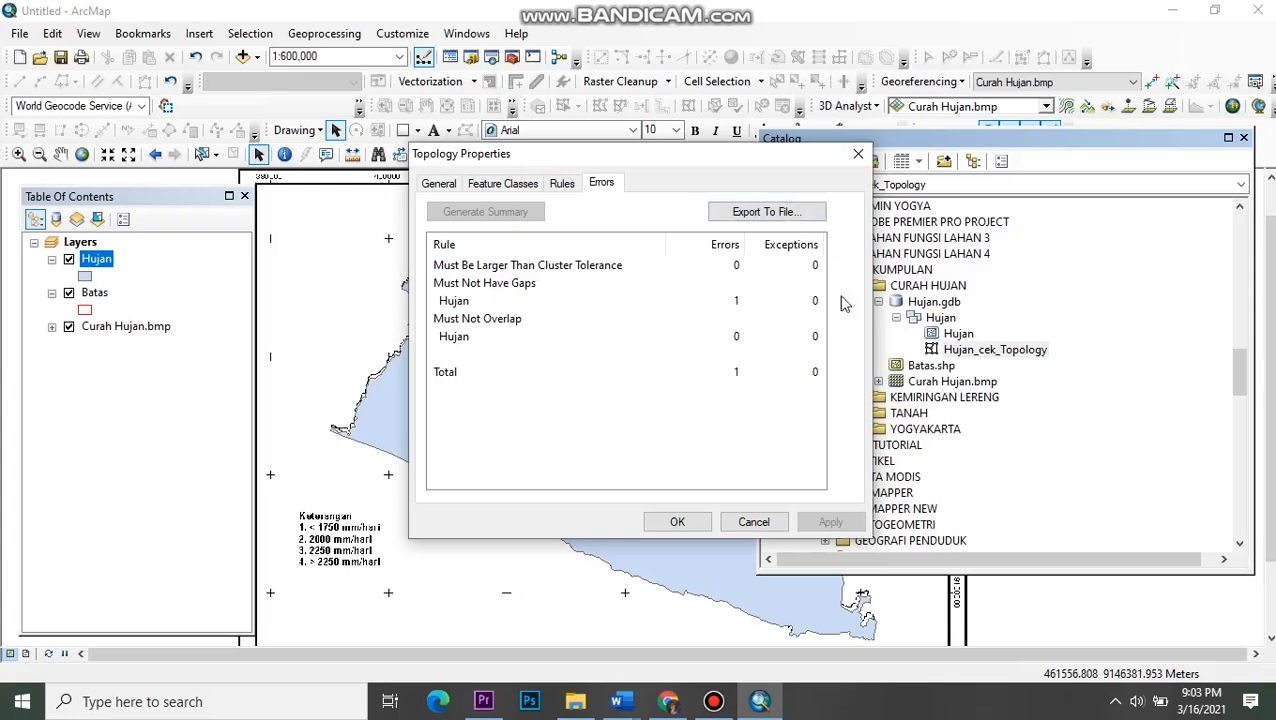
# - Examine the topology error summary alongside the map, and close the topology properties and the Catalog window
pyautogui.moveTo(736, 152); pyautogui.dragTo(988, 255)
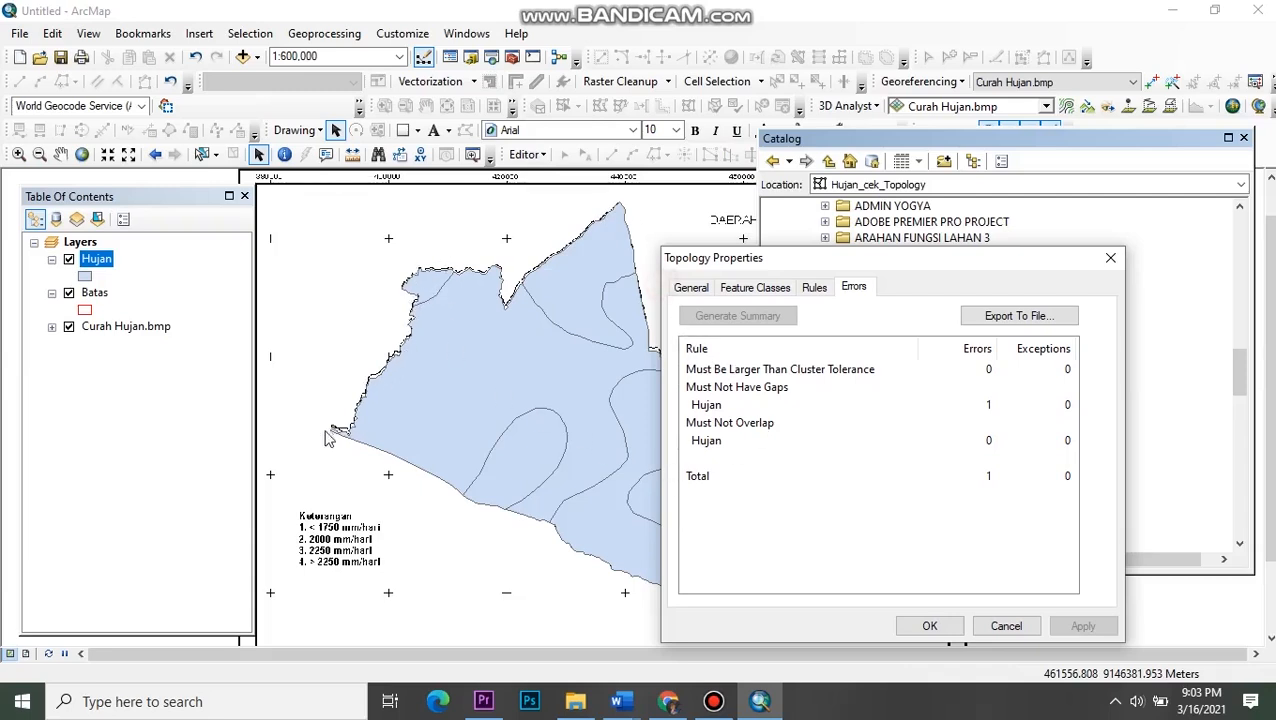
pyautogui.moveTo(923, 262); pyautogui.dragTo(538, 236)
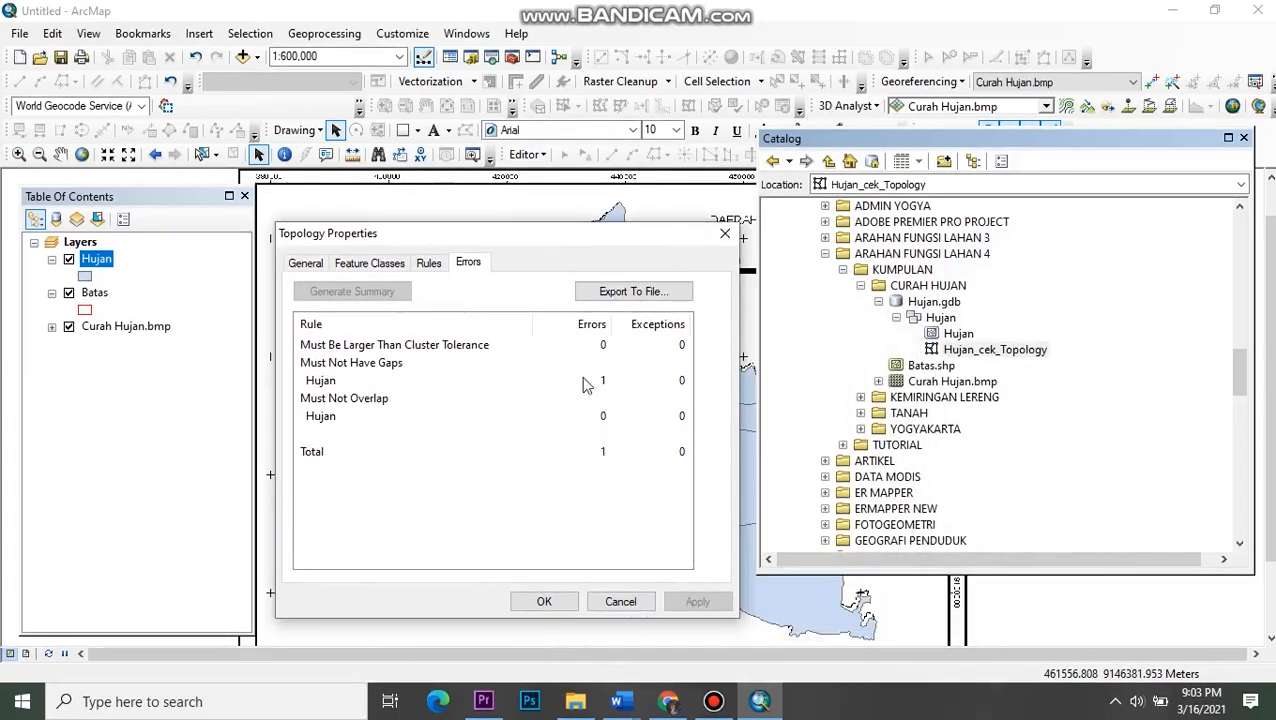
pyautogui.moveTo(534, 228); pyautogui.dragTo(676, 364)
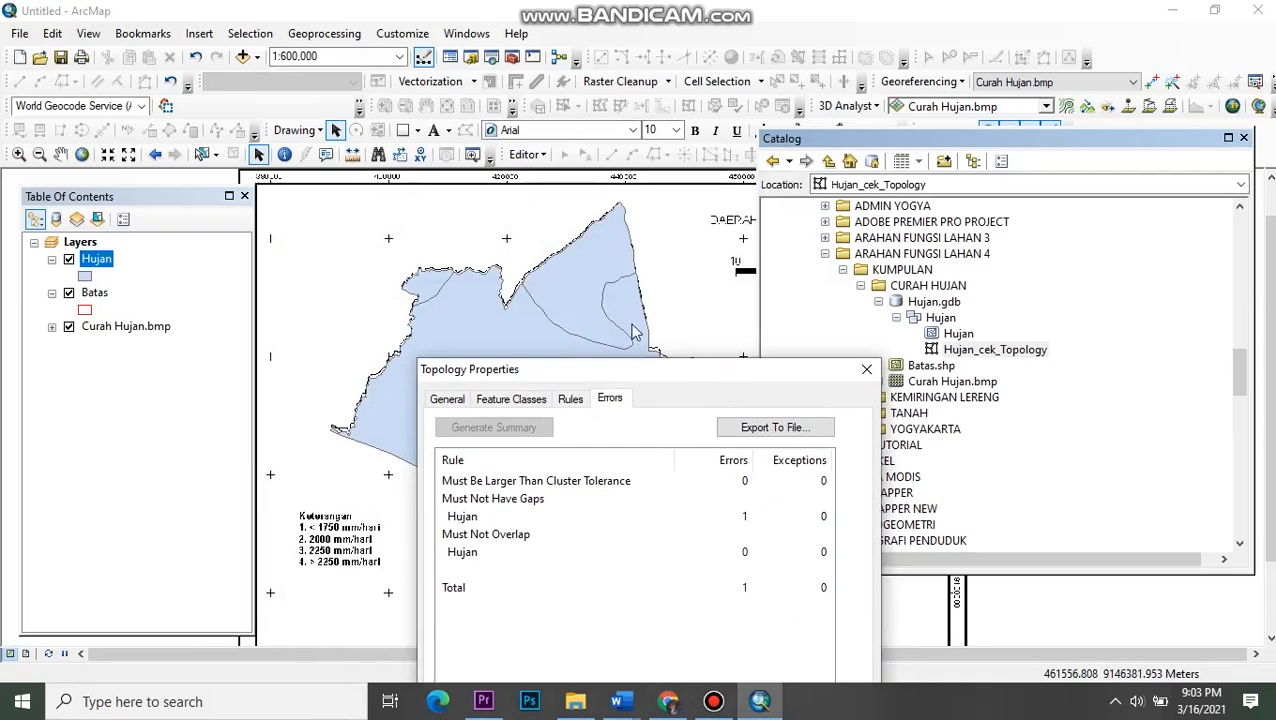
pyautogui.moveTo(696, 368); pyautogui.dragTo(504, 276)
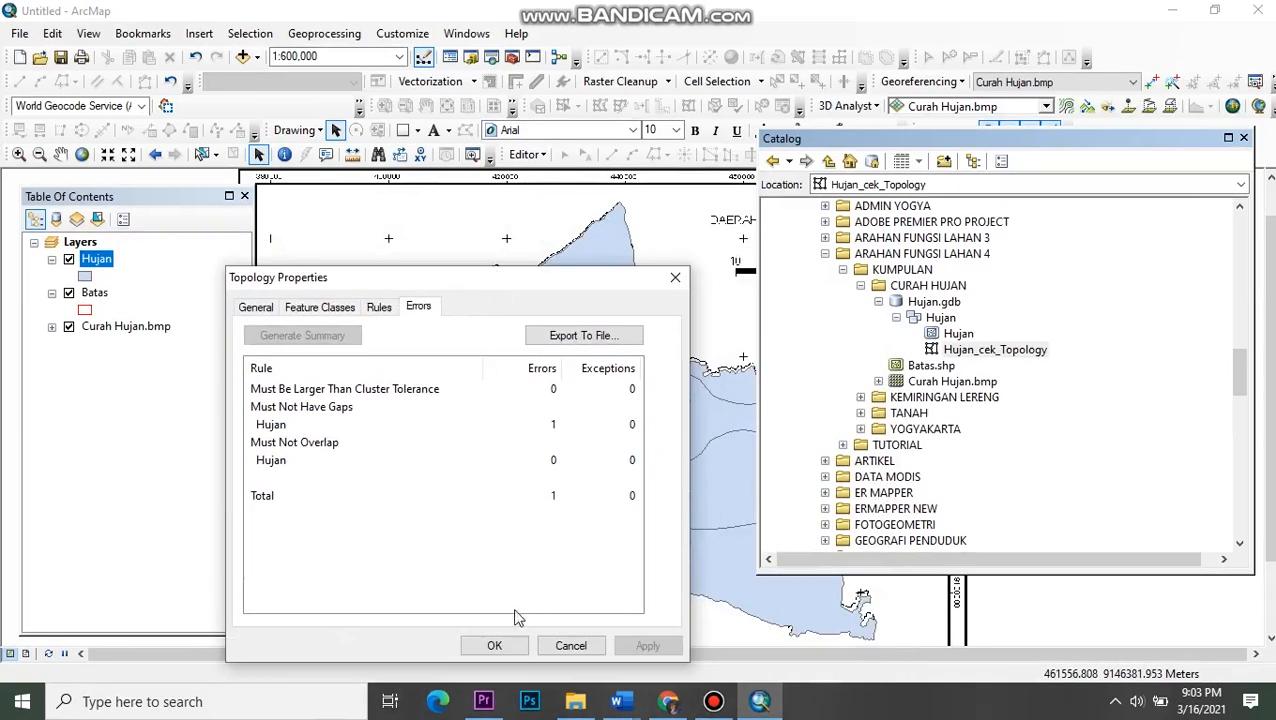
pyautogui.click(500, 646)
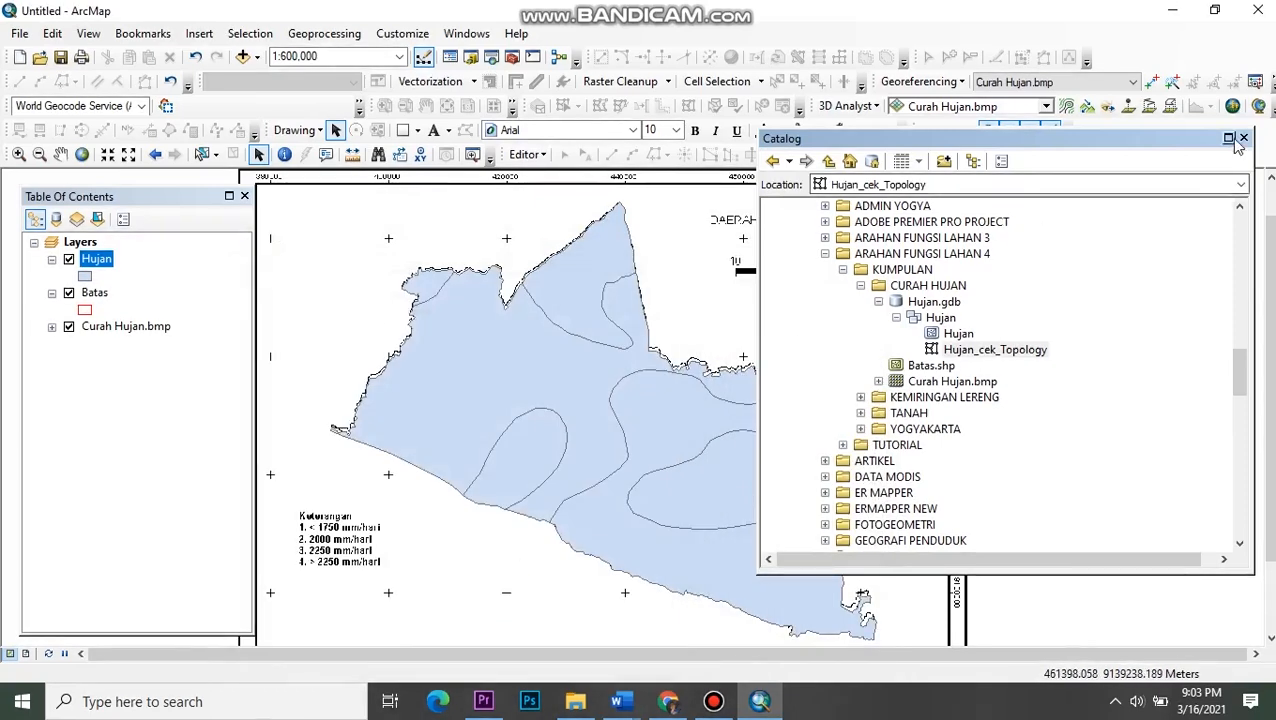
pyautogui.click(1243, 138)
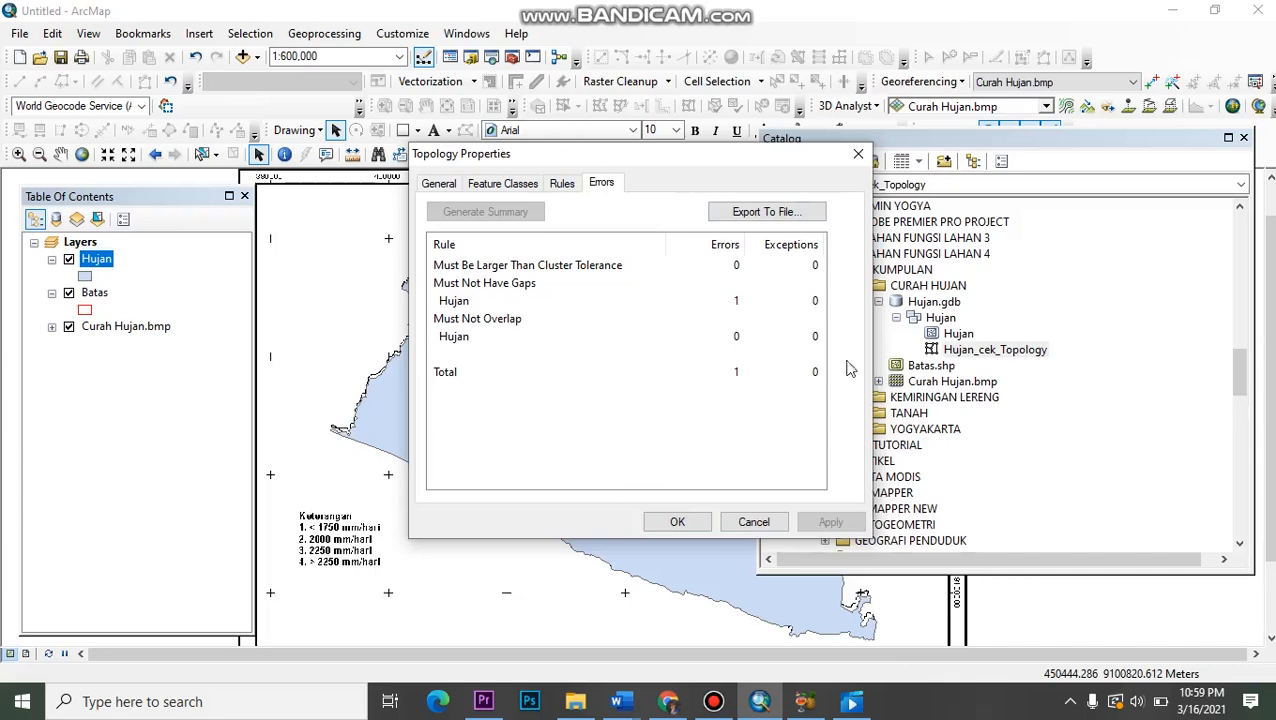
pyautogui.click(858, 154)
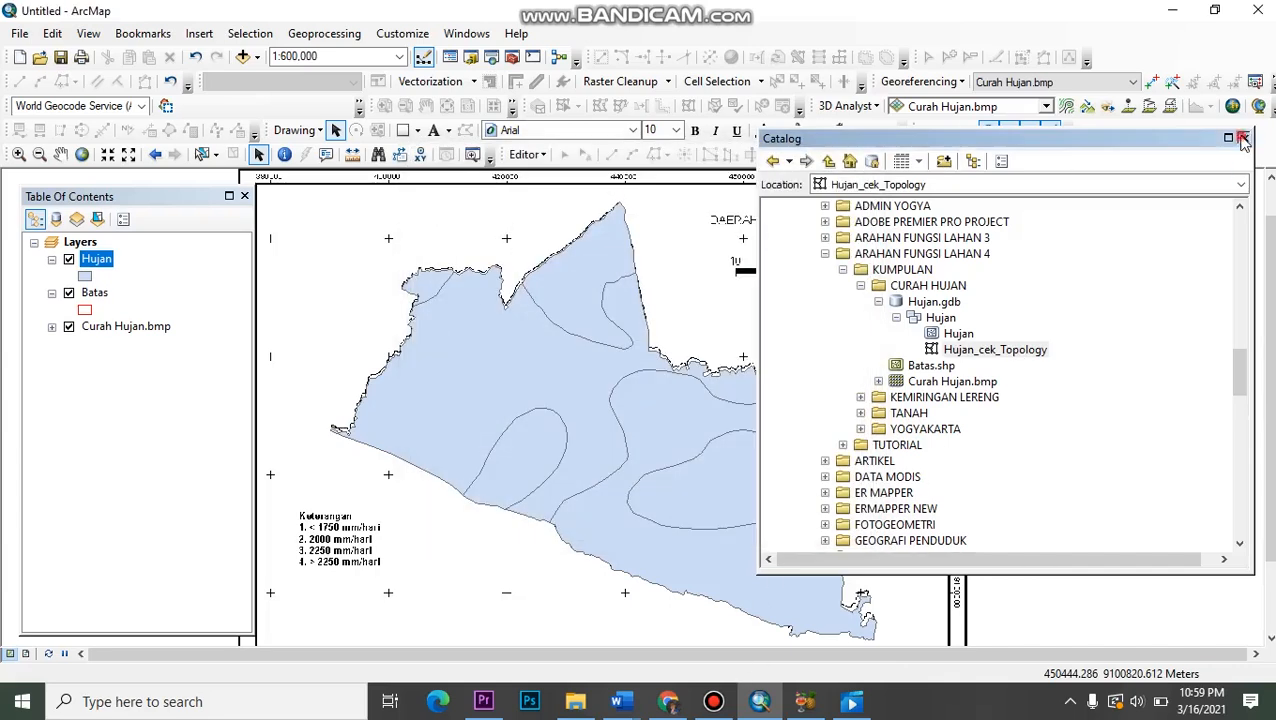
pyautogui.click(1243, 139)
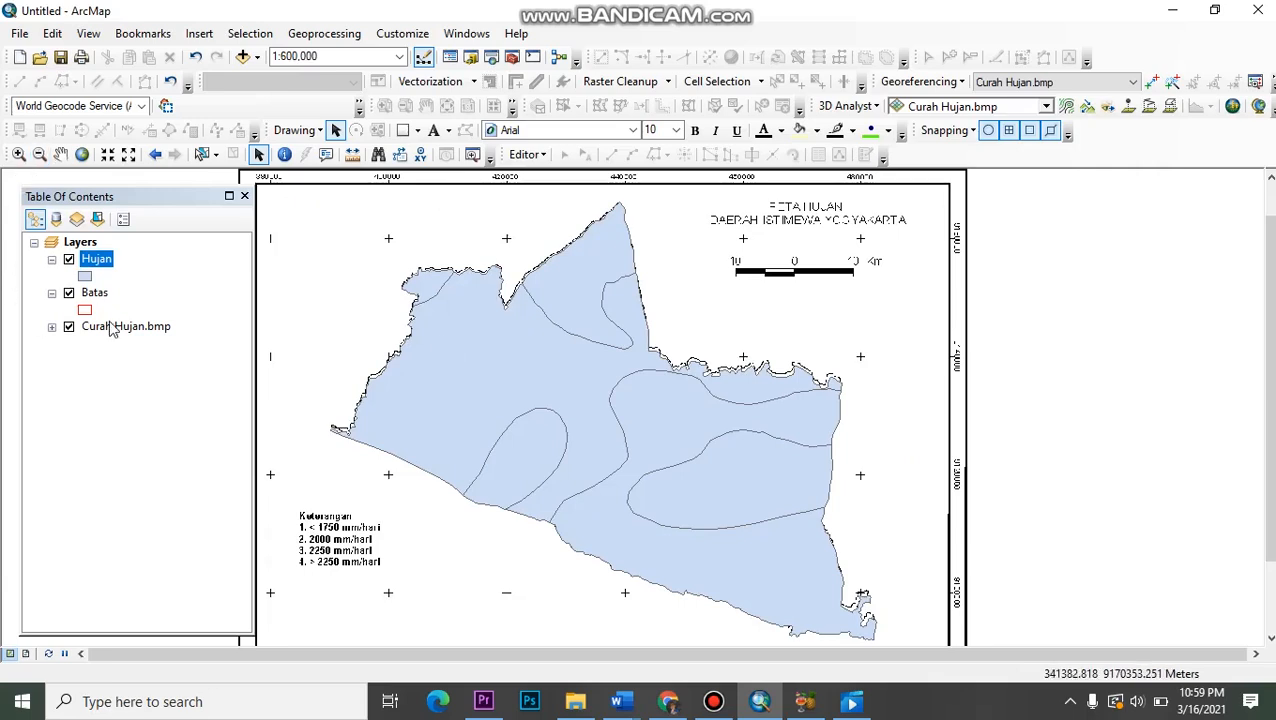
# - Hide the filled Hujan polygon layer and rename the Batas layer as Hujan in its layer properties
pyautogui.click(69, 260)
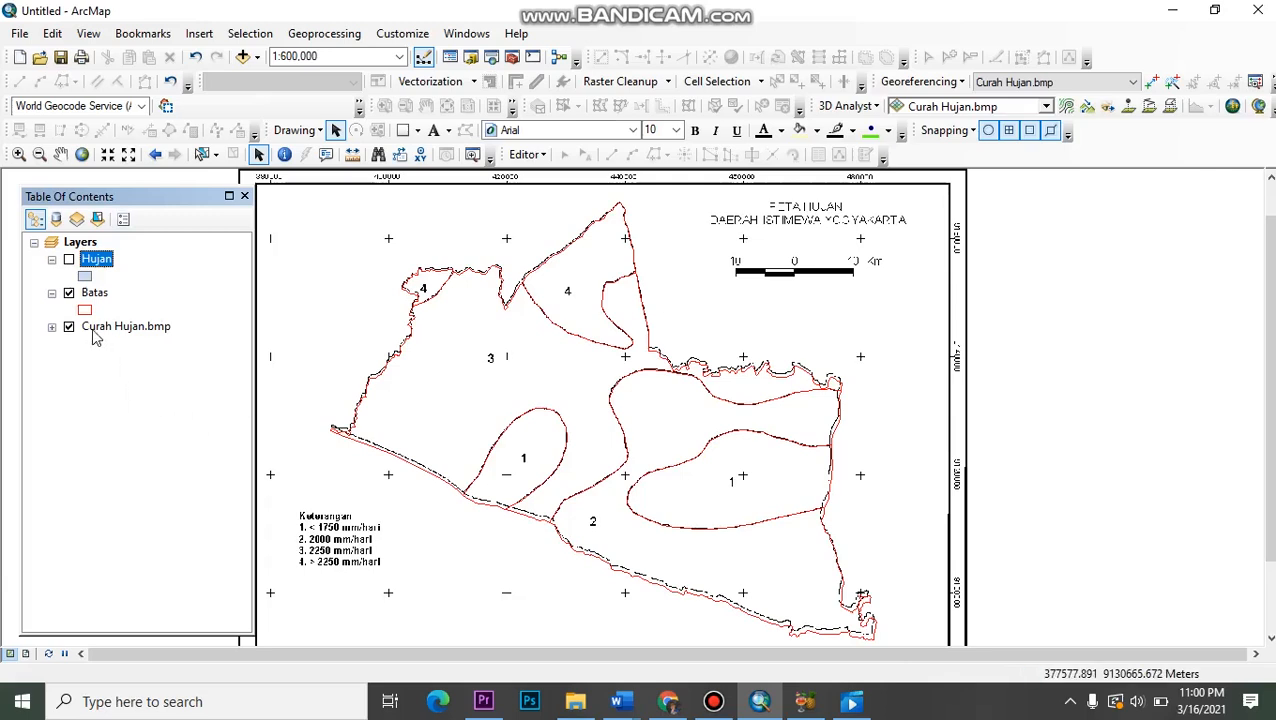
pyautogui.click(97, 293)
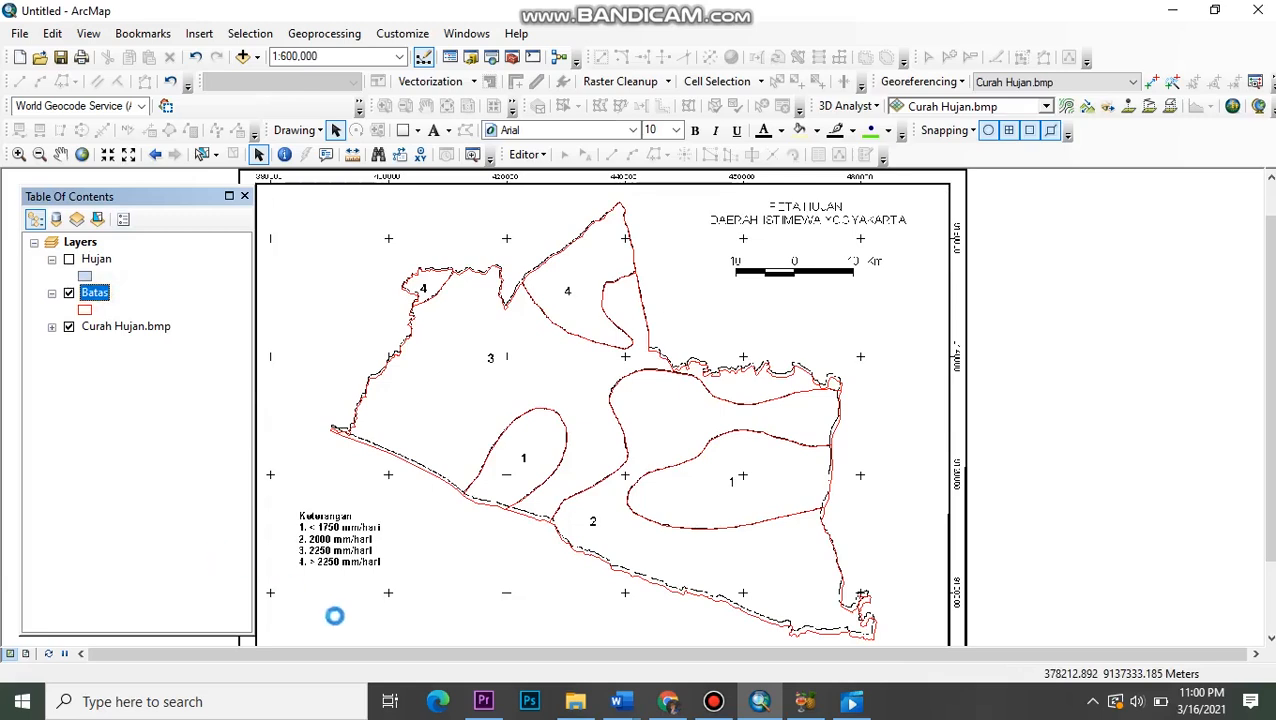
pyautogui.rightClick(96, 292)
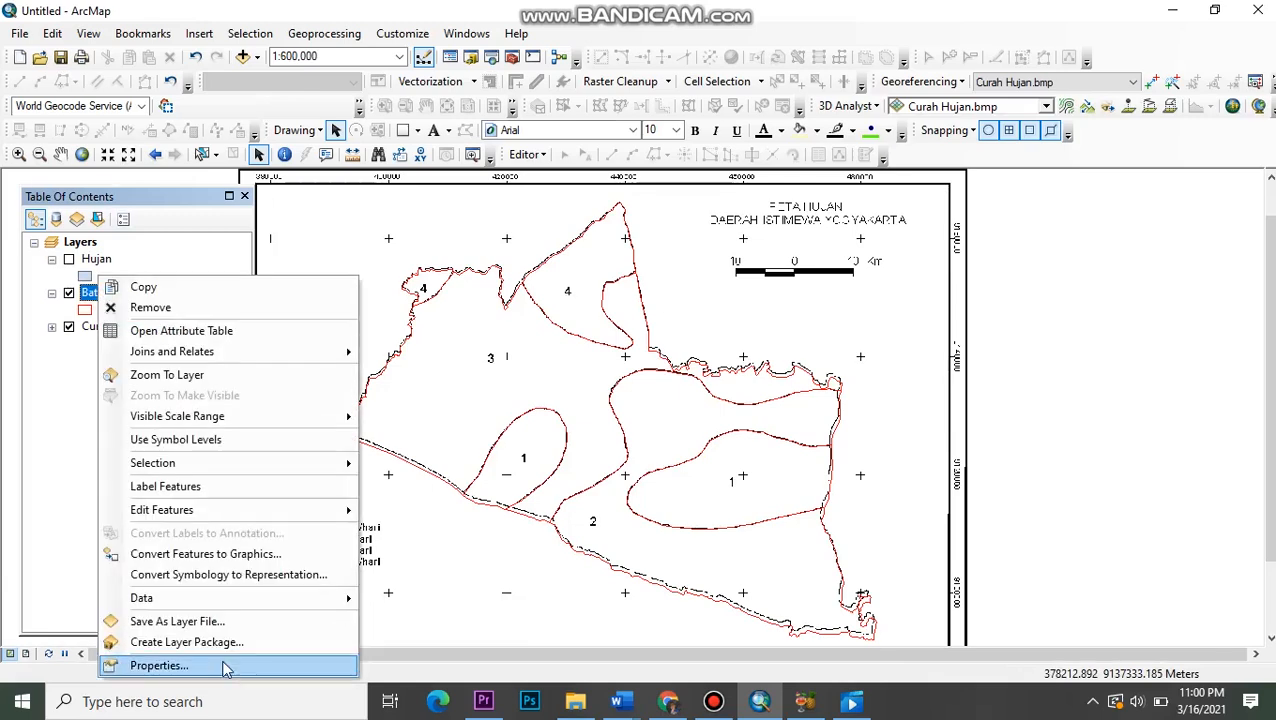
pyautogui.click(158, 665)
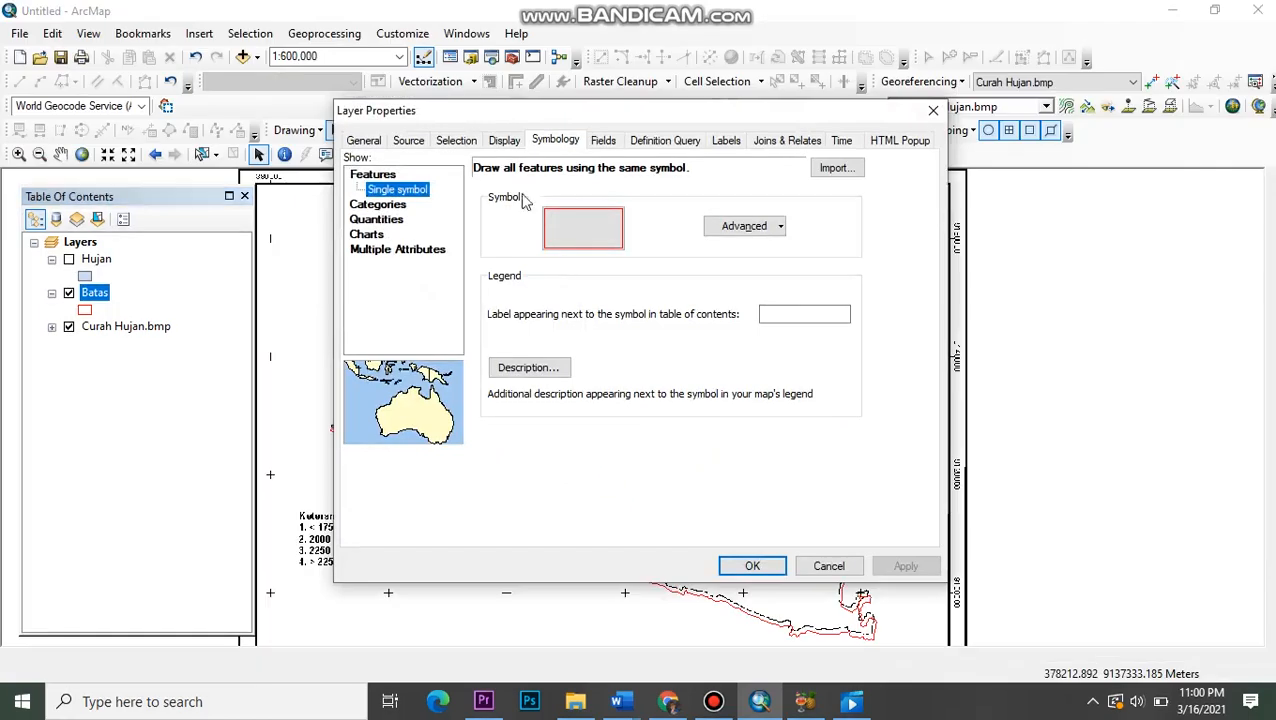
pyautogui.click(370, 142)
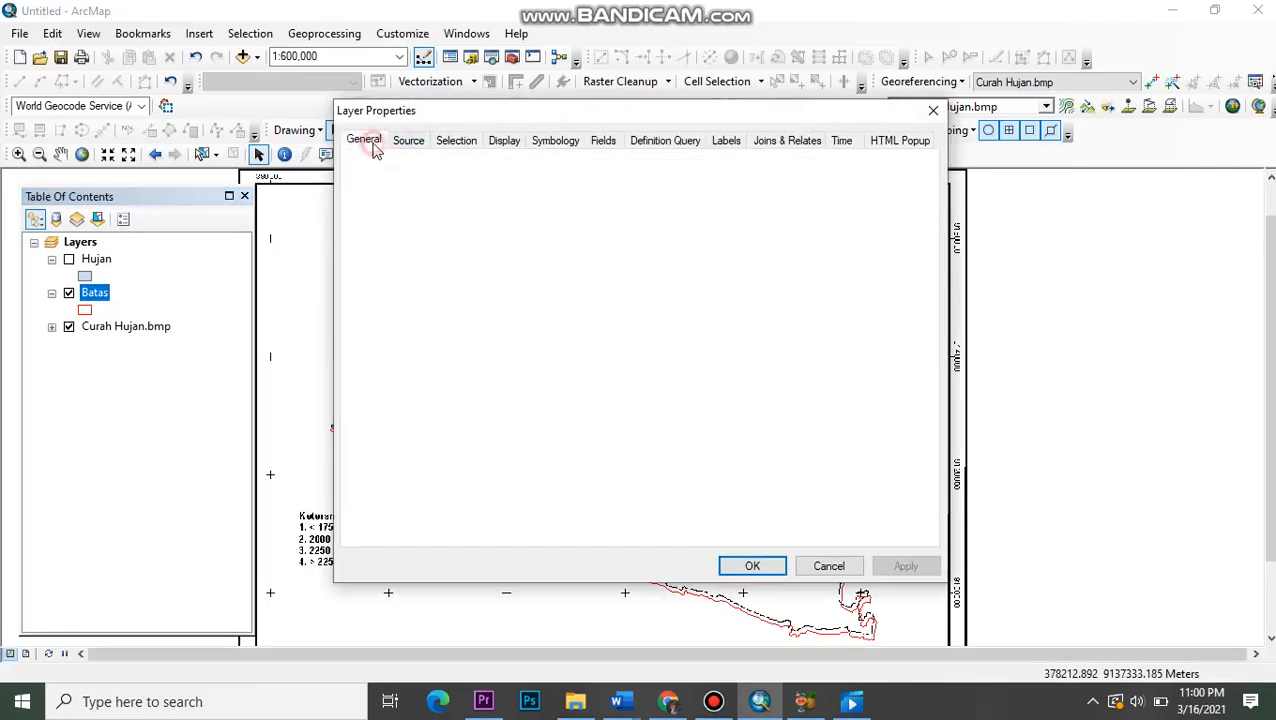
pyautogui.press('BackSpace')
pyautogui.write('hU')
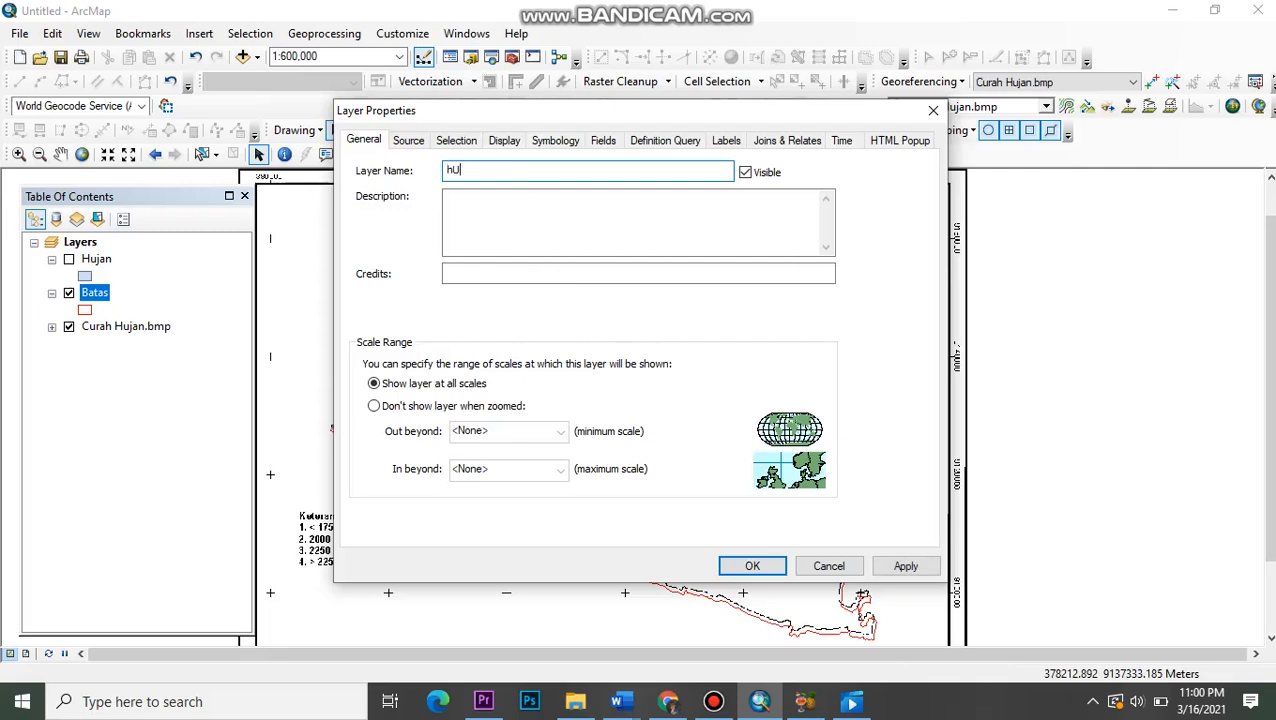
pyautogui.press('capslock')
pyautogui.write('u')
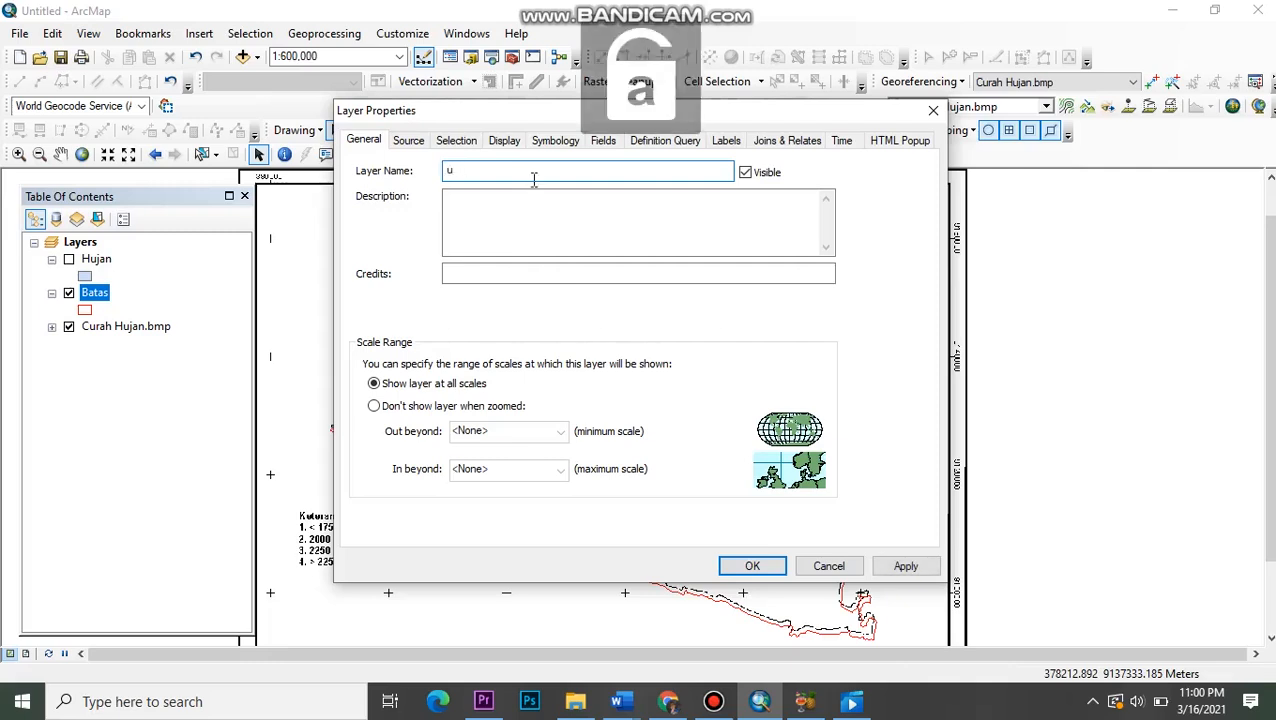
pyautogui.press('BackSpace')
pyautogui.write('H')
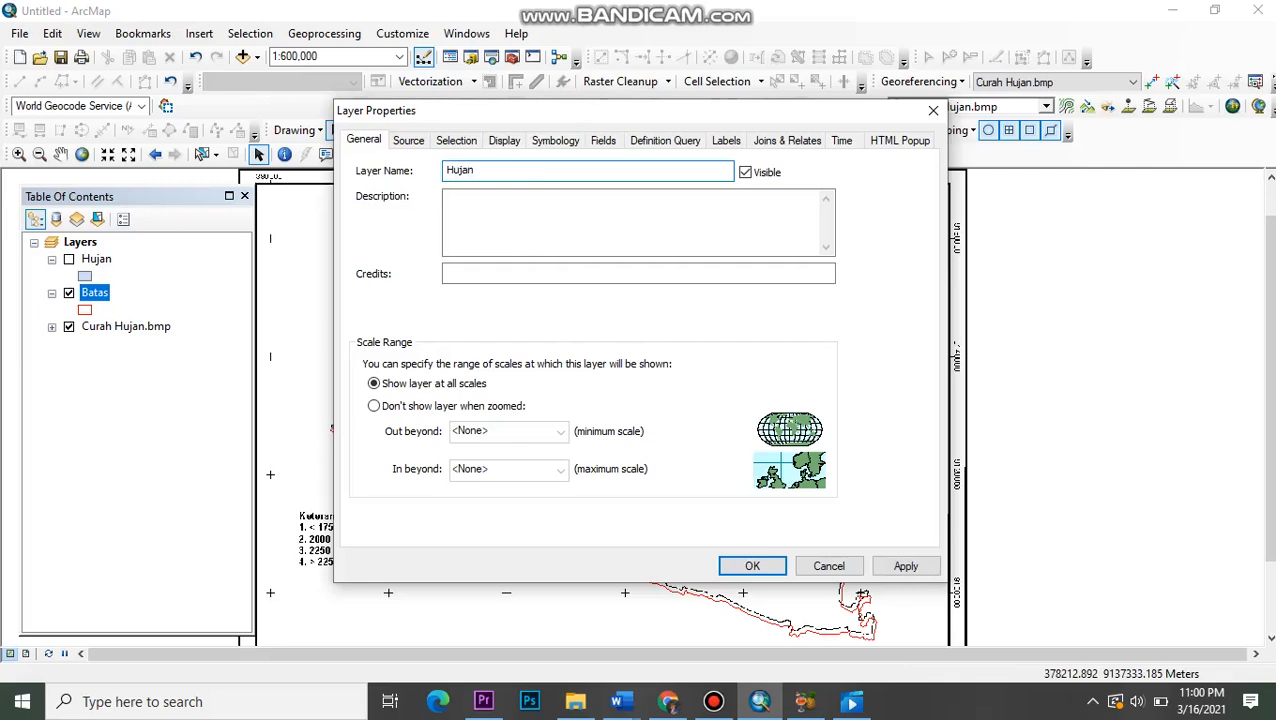
pyautogui.write('ujan')
pyautogui.click(752, 566)
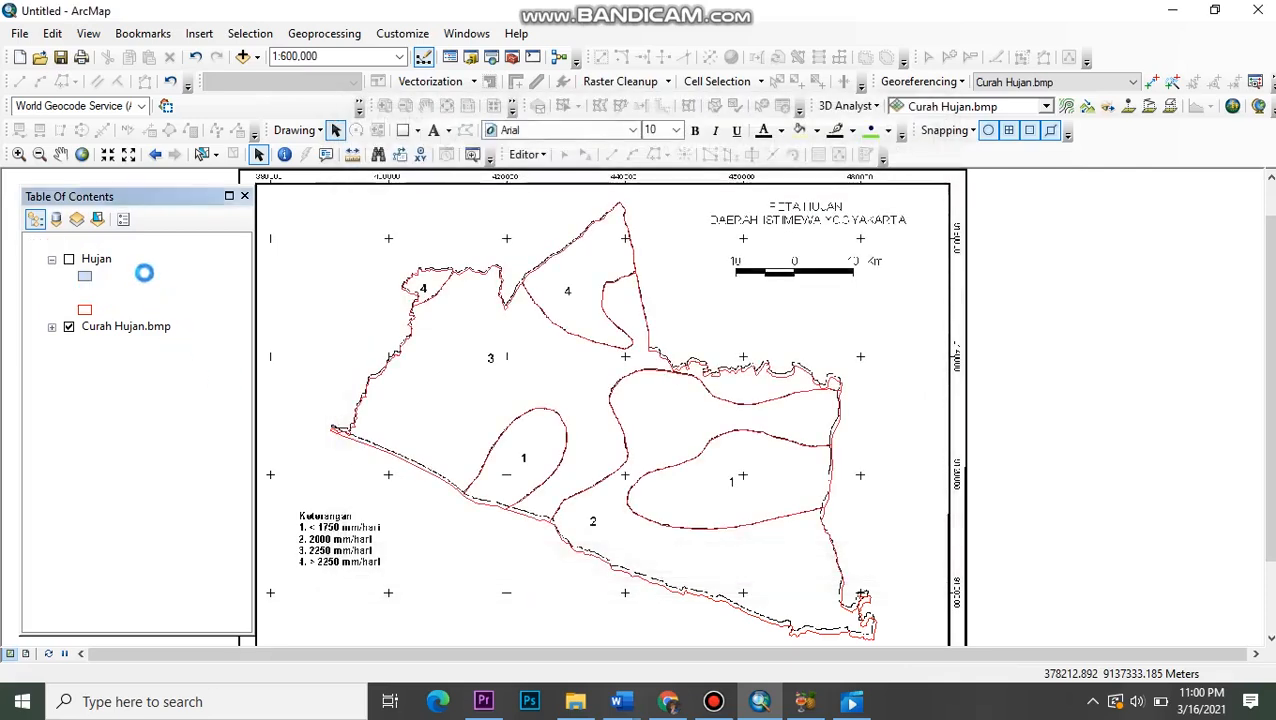
pyautogui.click(133, 430)
# - Save the map as an ArcMap document named Hujan in the CURAH HUJAN folder inside KUMPULAN
pyautogui.press('alt')
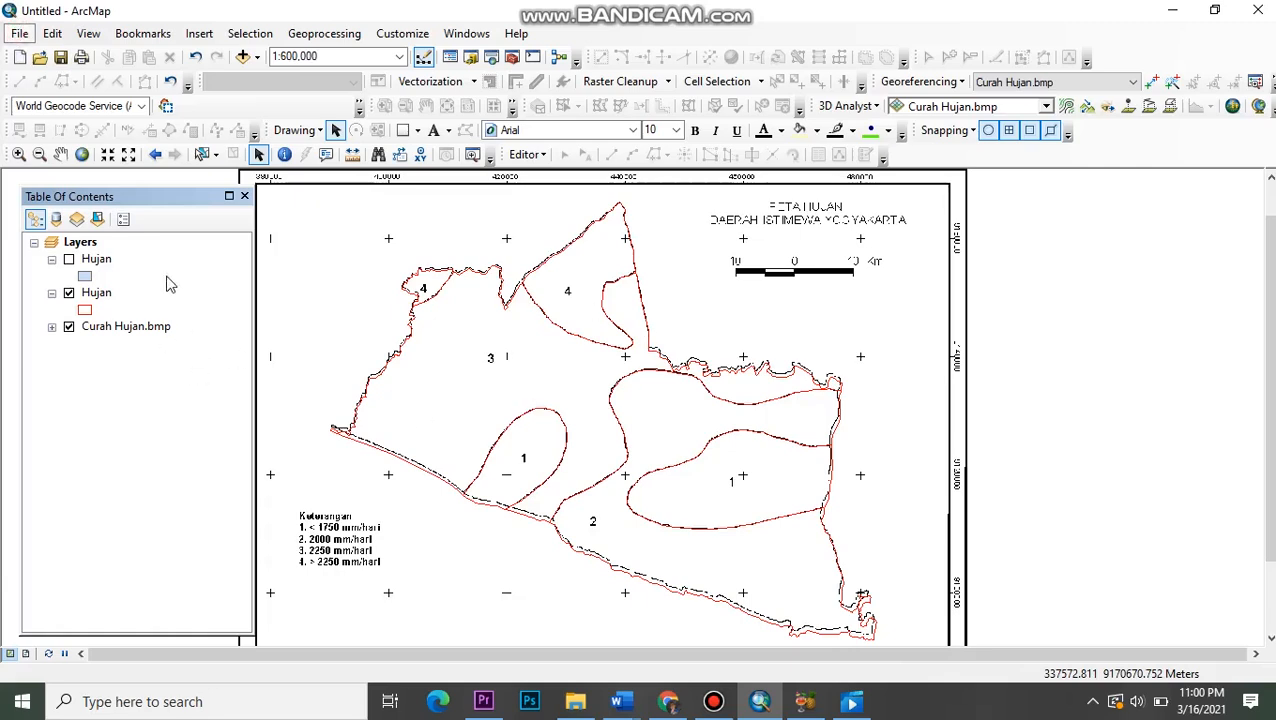
pyautogui.press('Down')
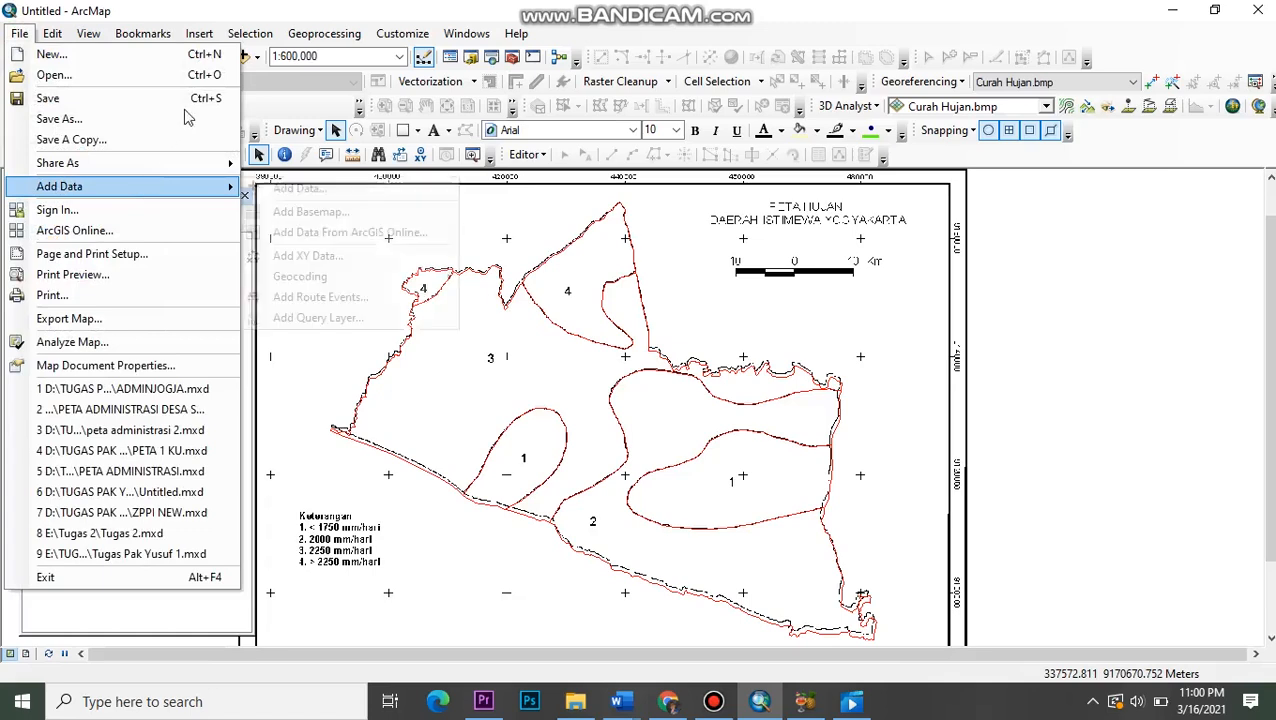
pyautogui.click(152, 130)
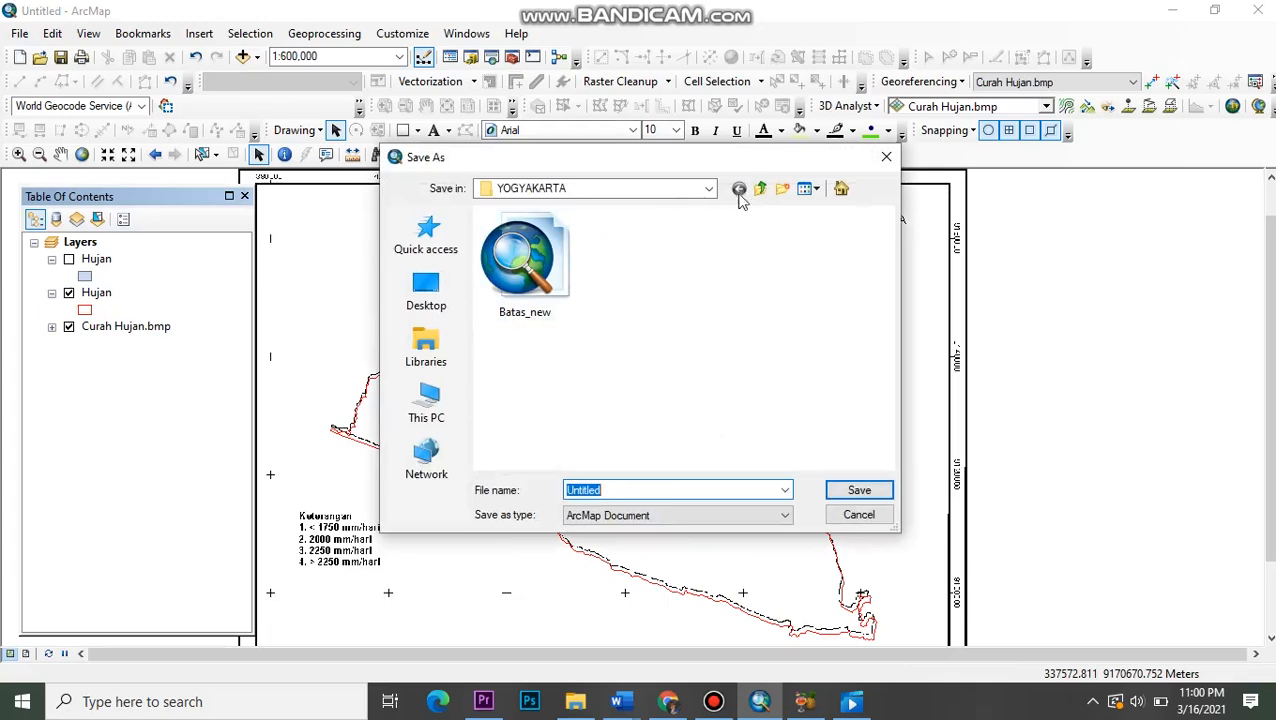
pyautogui.click(709, 189)
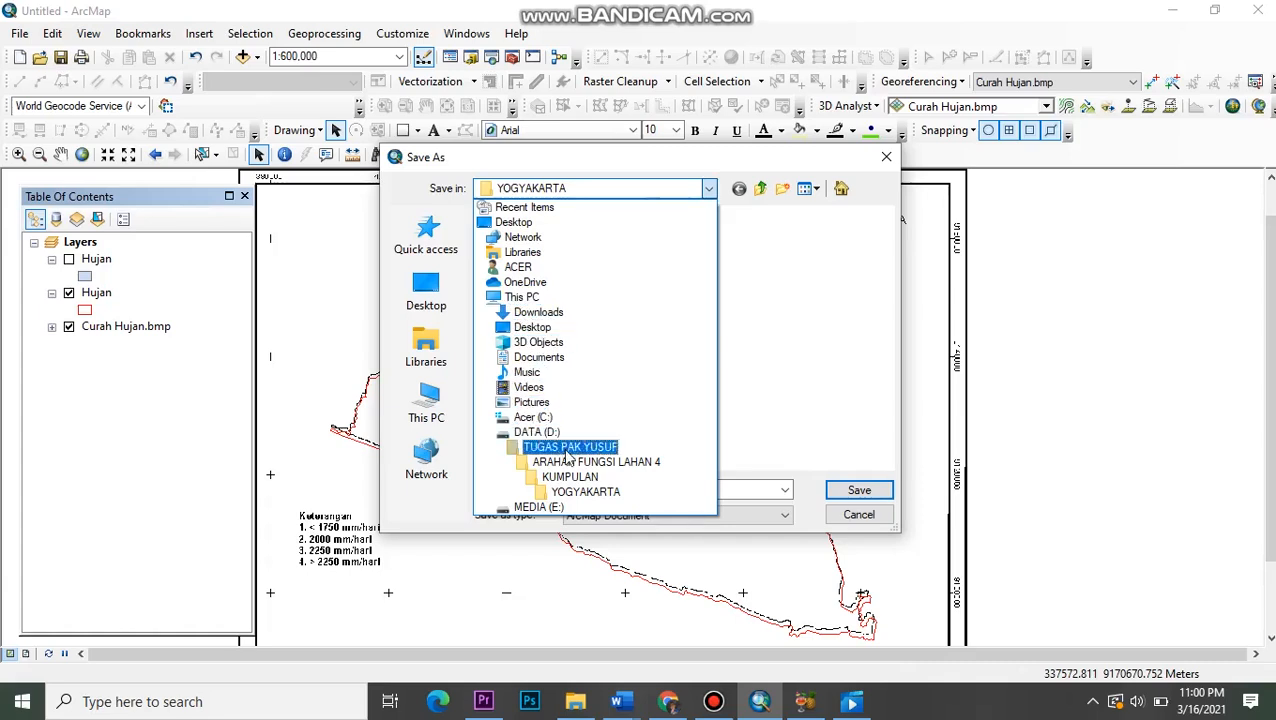
pyautogui.click(584, 482)
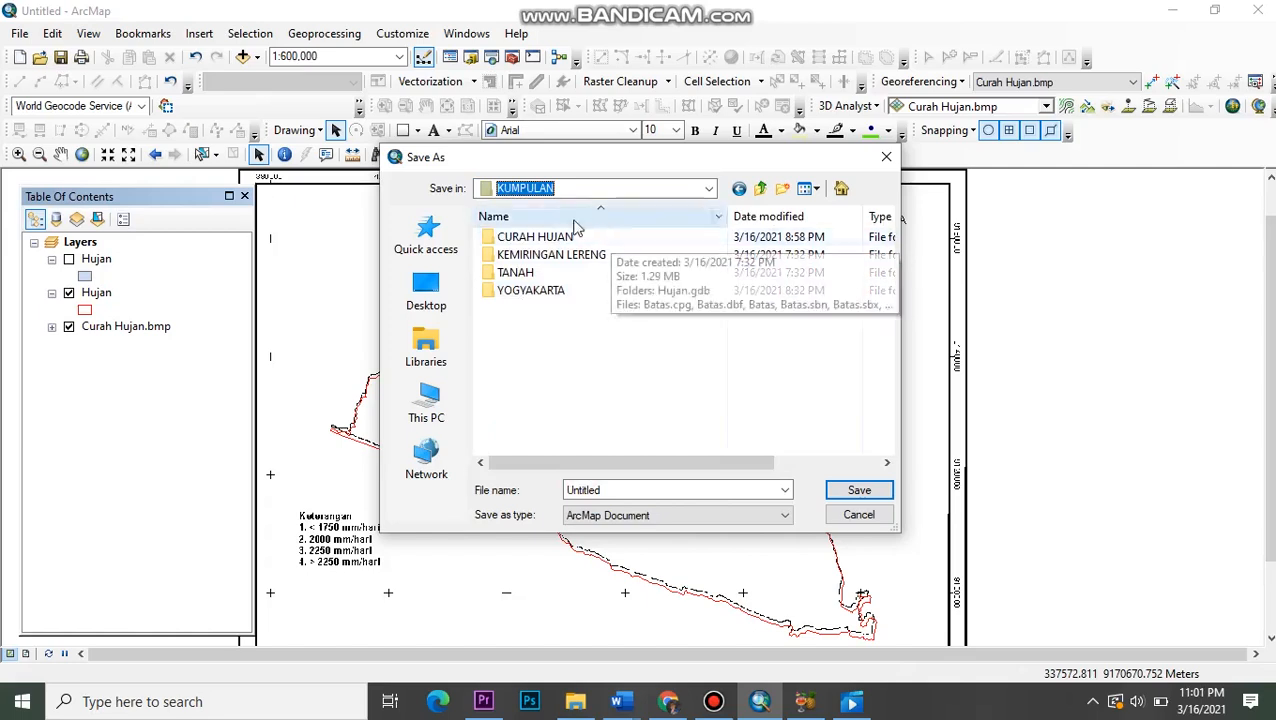
pyautogui.doubleClick(586, 246)
pyautogui.click(619, 490)
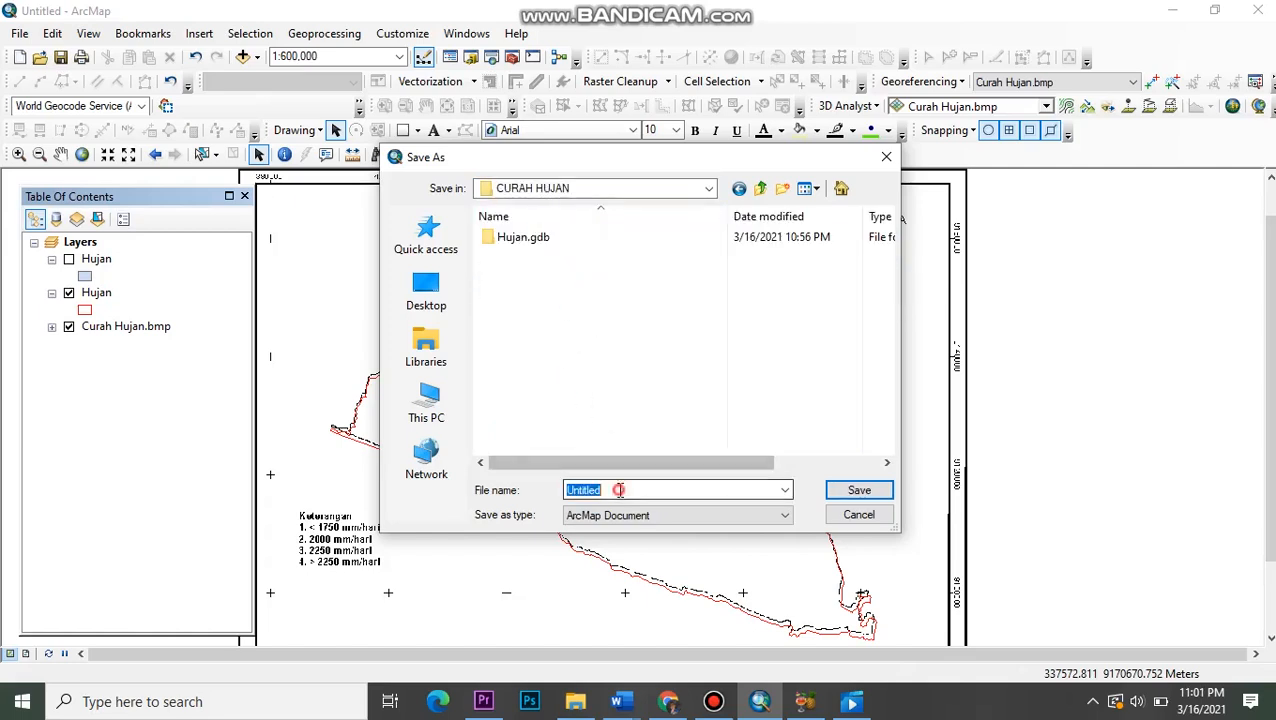
pyautogui.write('Huj')
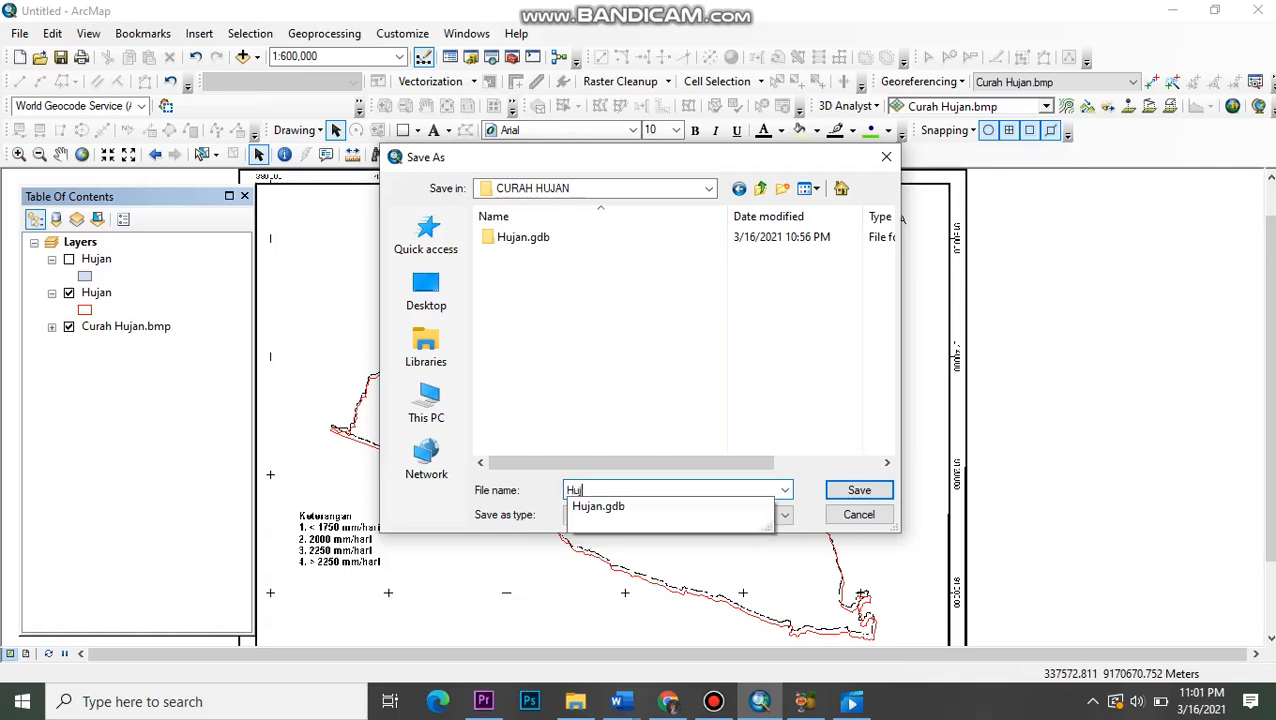
pyautogui.write('u')
pyautogui.click(868, 491)
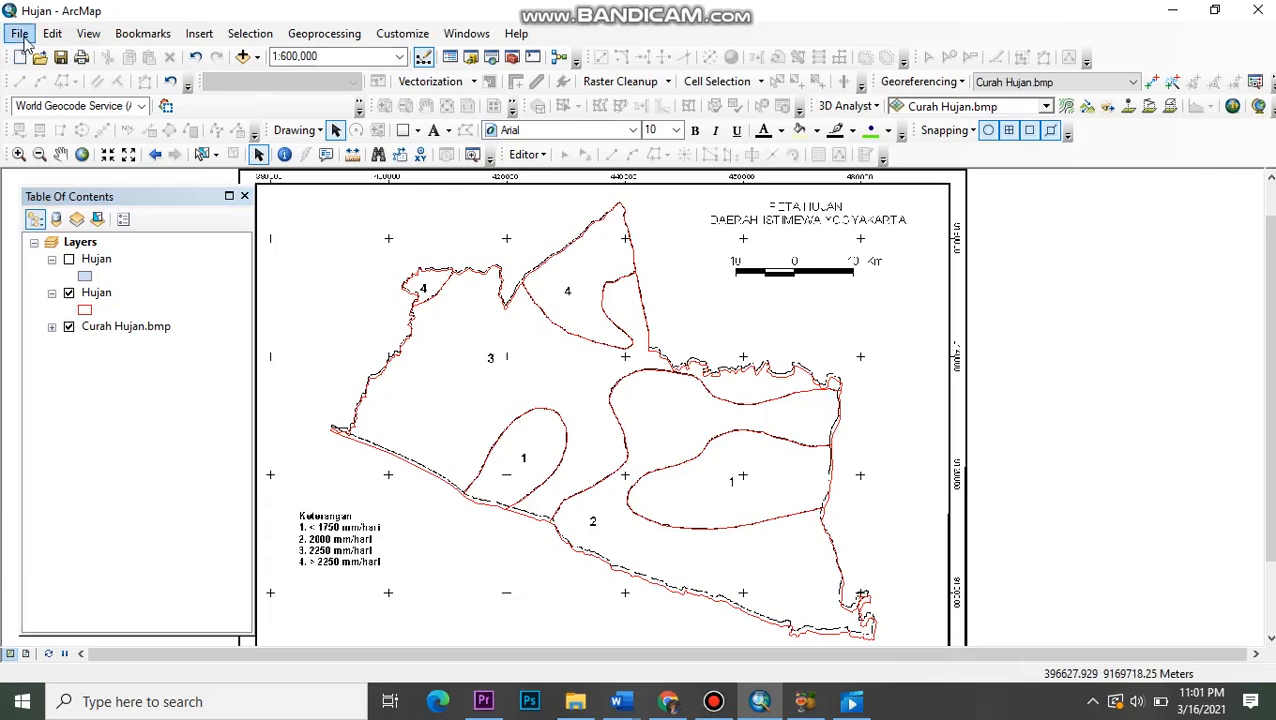
# - Check the CURAH HUJAN folder for the saved Hujan map document without saving again, and close ArcMap
pyautogui.click(24, 37)
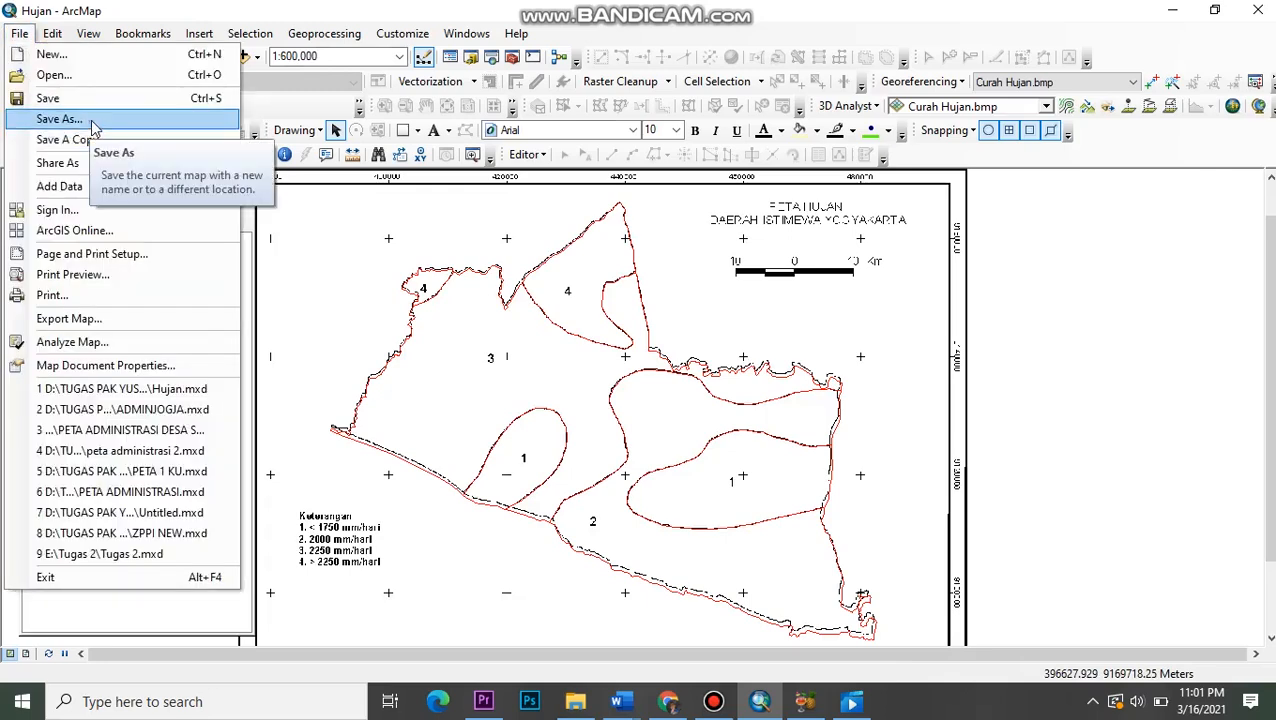
pyautogui.click(89, 121)
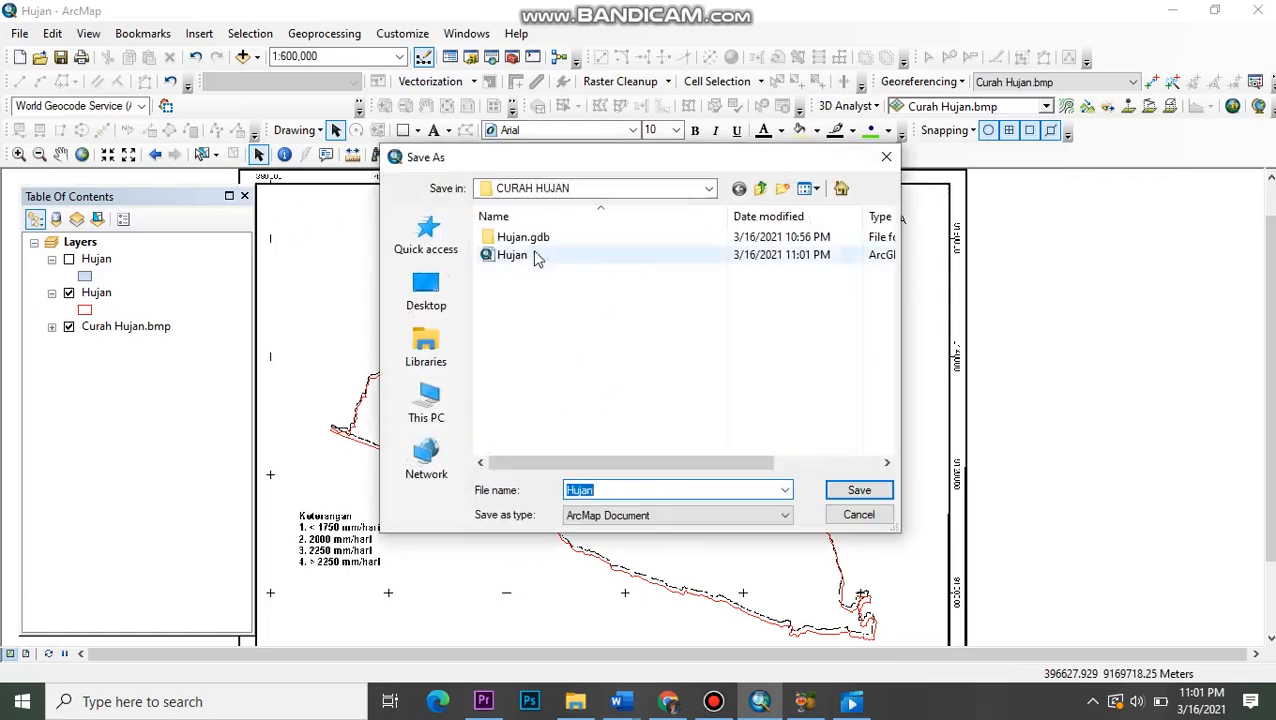
pyautogui.click(886, 157)
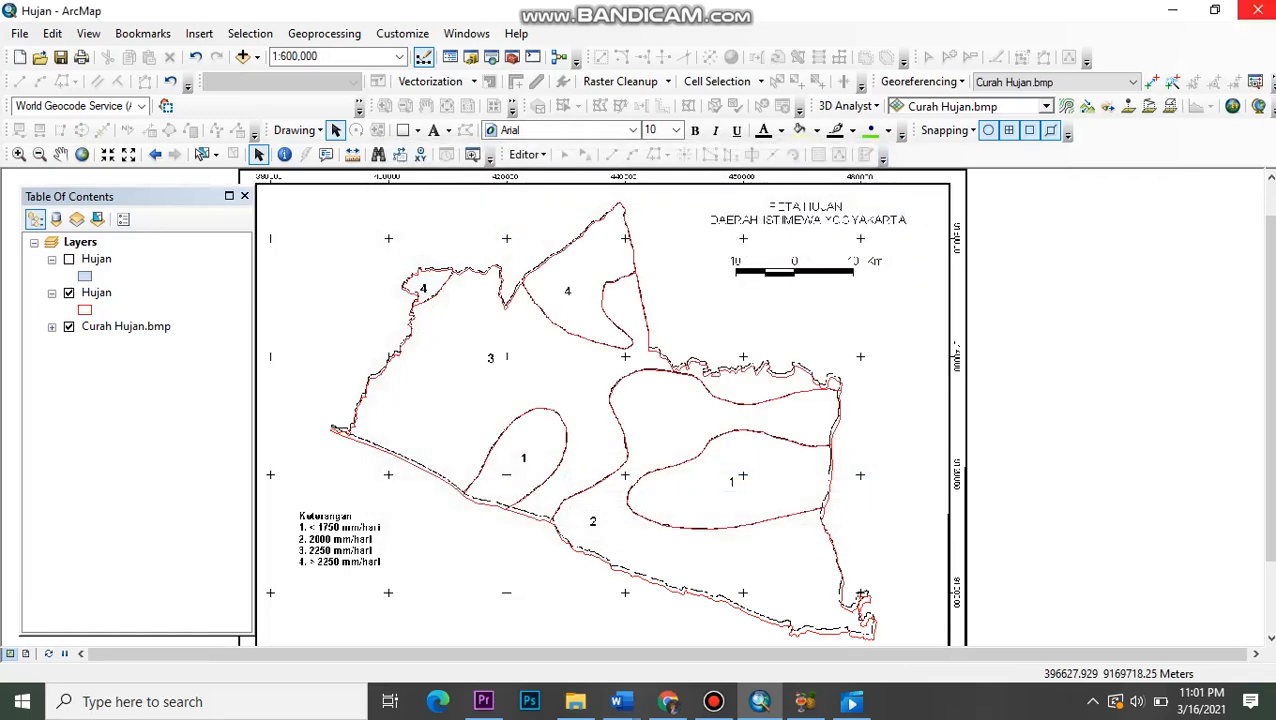
pyautogui.click(1258, 10)
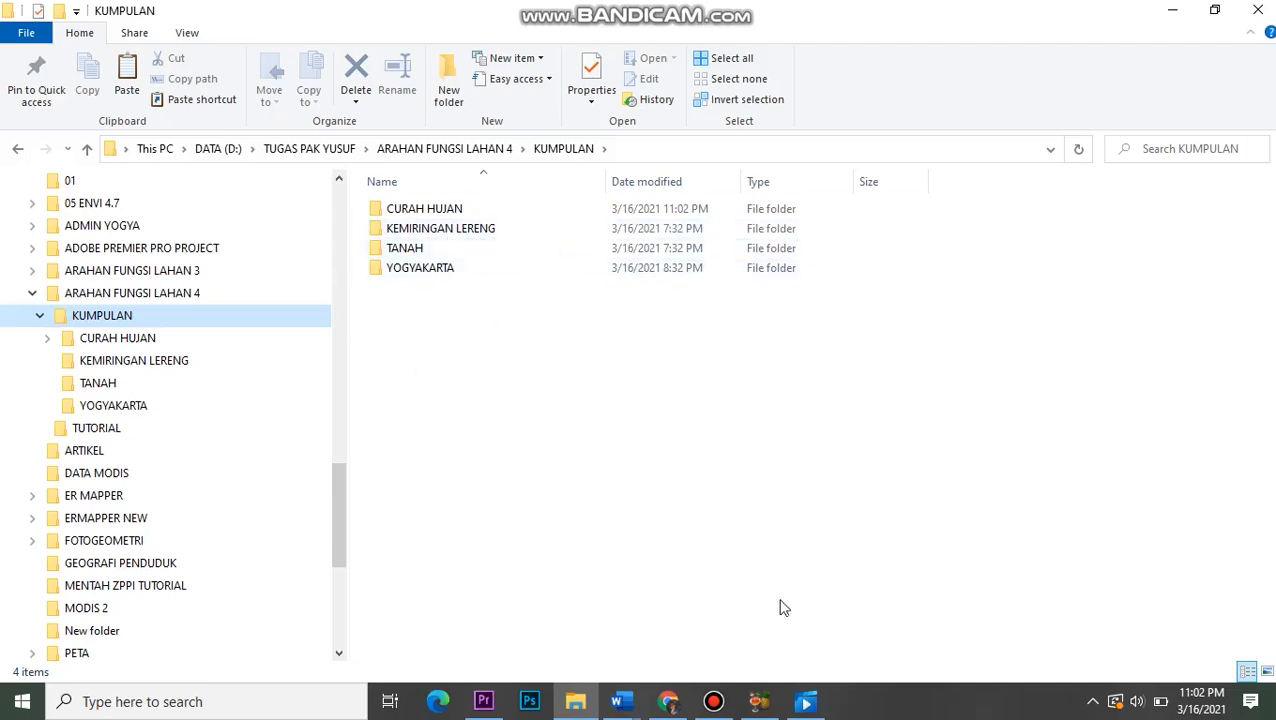
pyautogui.click(706, 703)
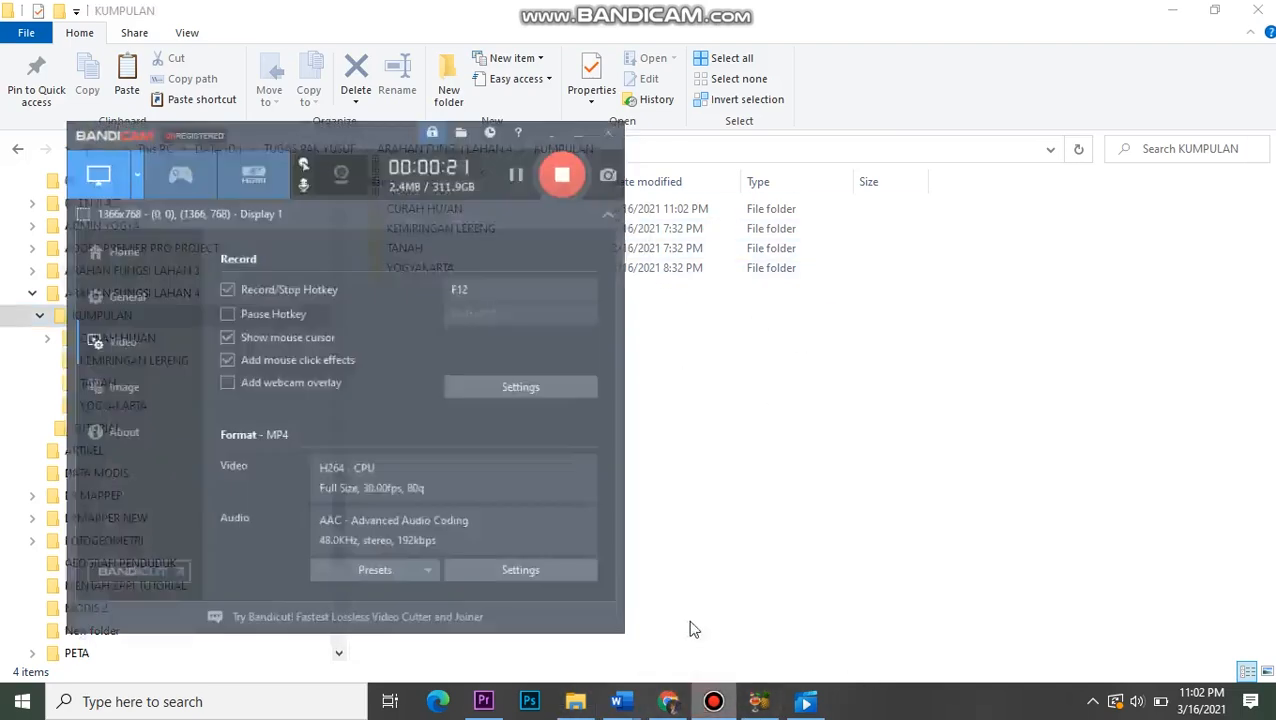